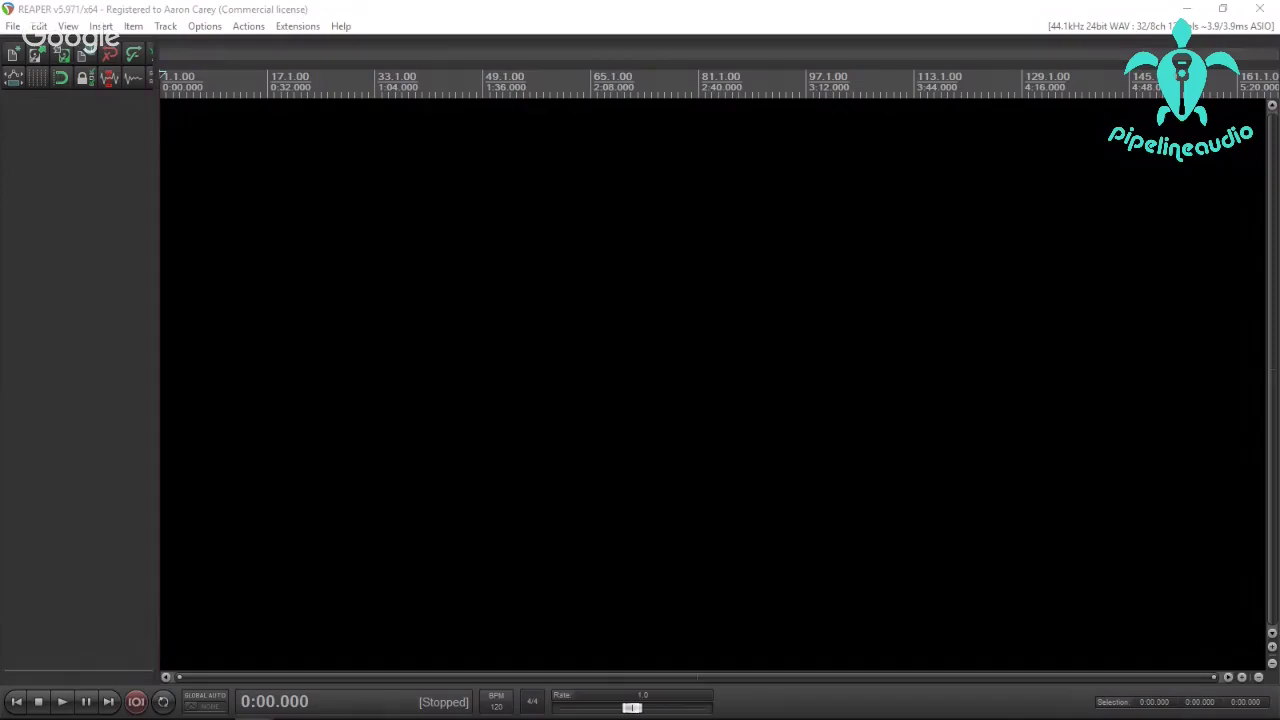
Bring up the browser and open the Power Tab Editor 2.0 wiki page on GitHub to read its introduction.
{"action": "left_click_drag", "start_coordinate": [0, 118], "coordinate": [295, 42]}
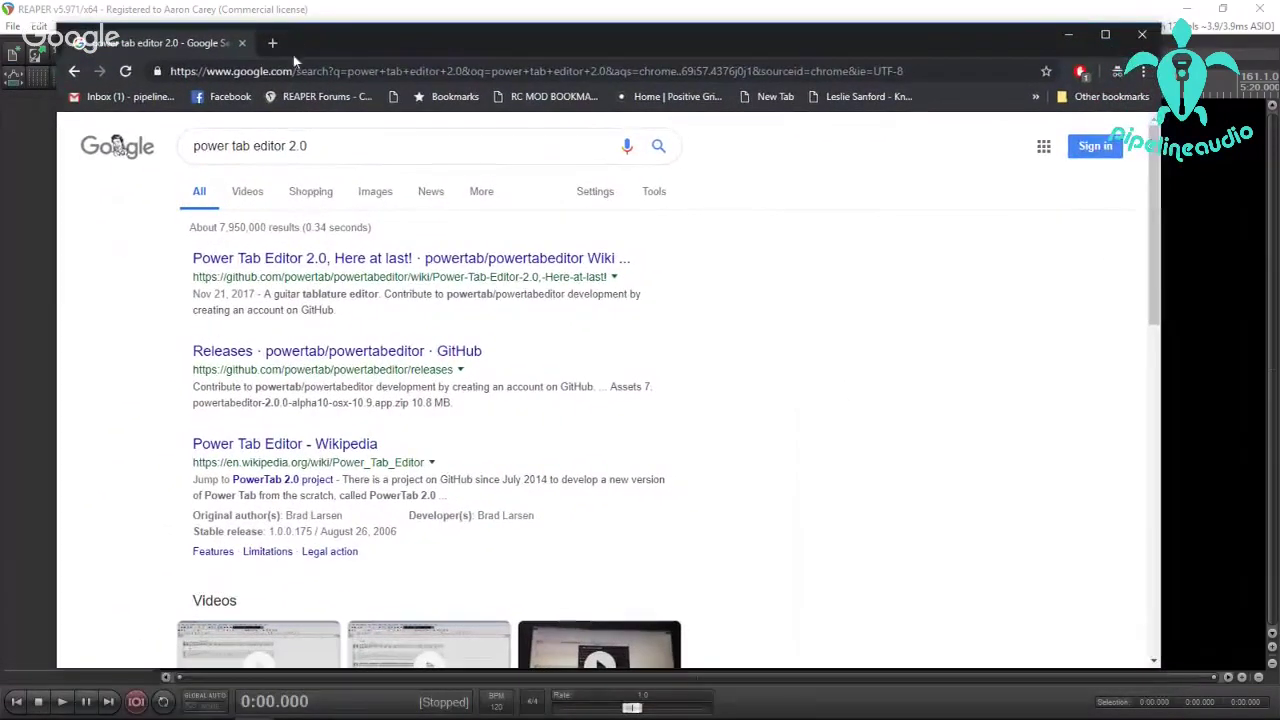
{"action": "left_click", "coordinate": [255, 260]}
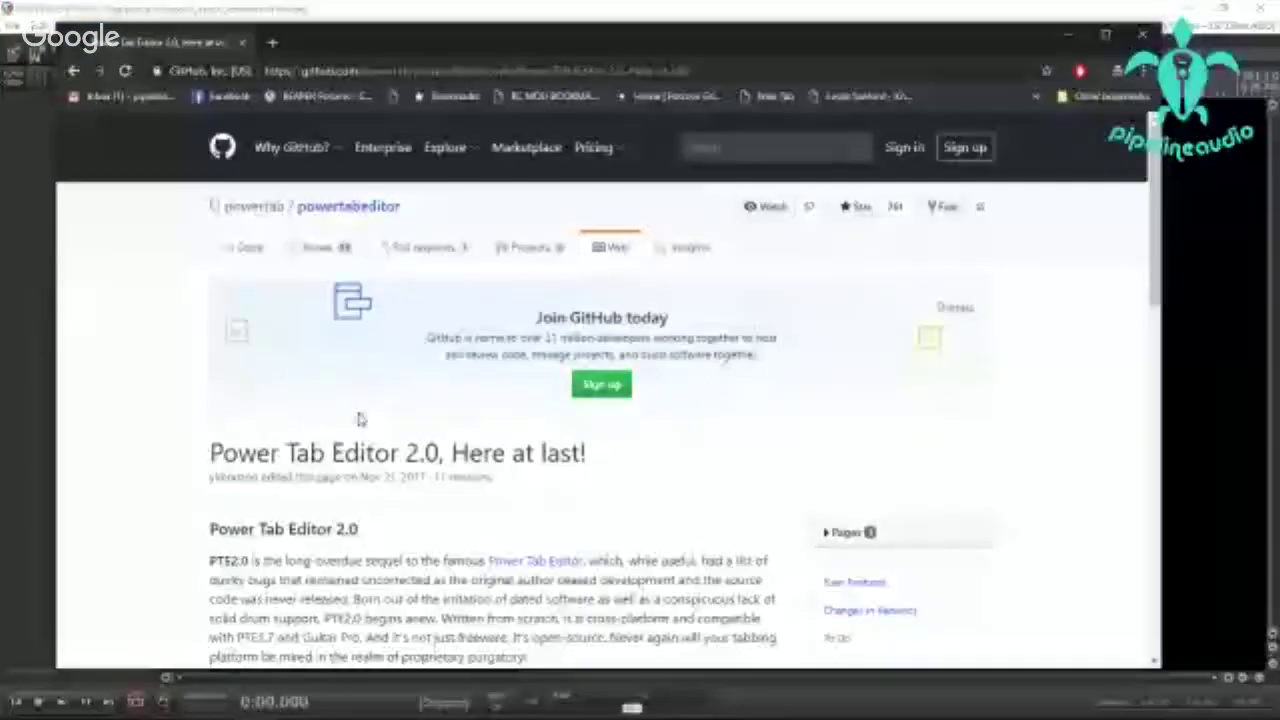
{"action": "scroll", "coordinate": [460, 430], "scroll_direction": "down", "scroll_amount": 1}
{"action": "scroll", "coordinate": [473, 434], "scroll_direction": "down", "scroll_amount": 4}
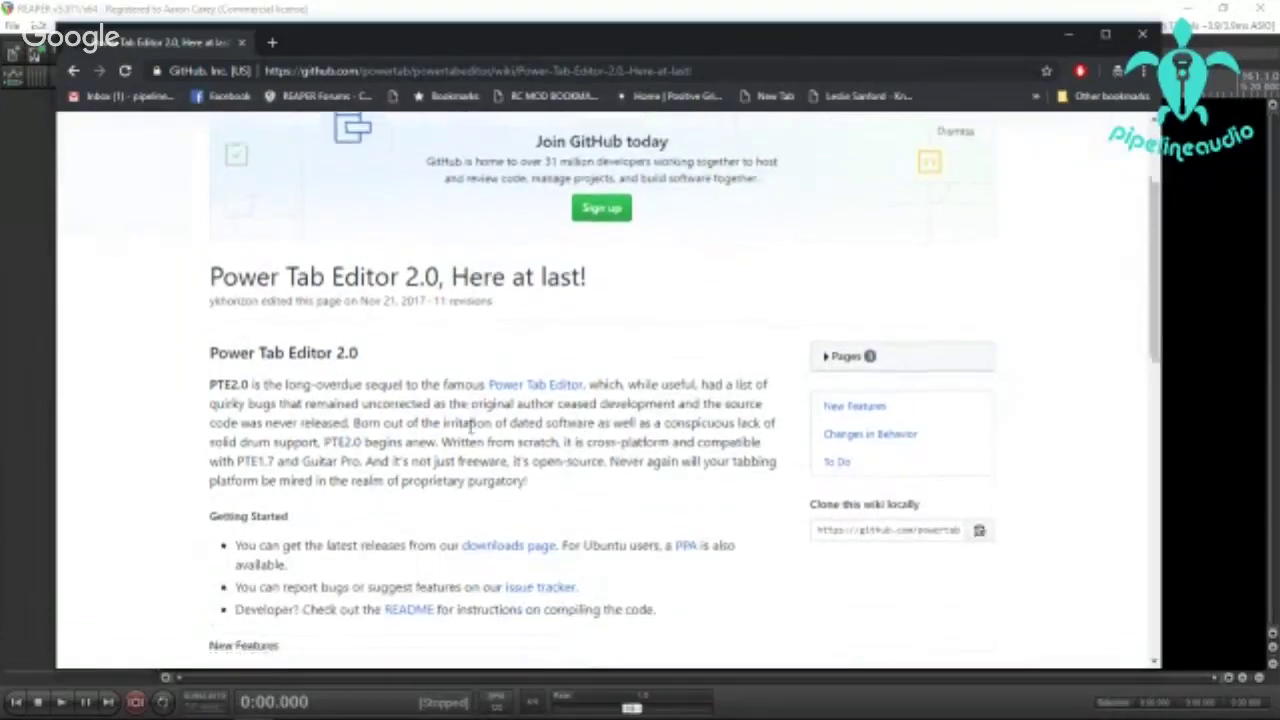
{"action": "scroll", "coordinate": [463, 432], "scroll_direction": "up", "scroll_amount": 2}
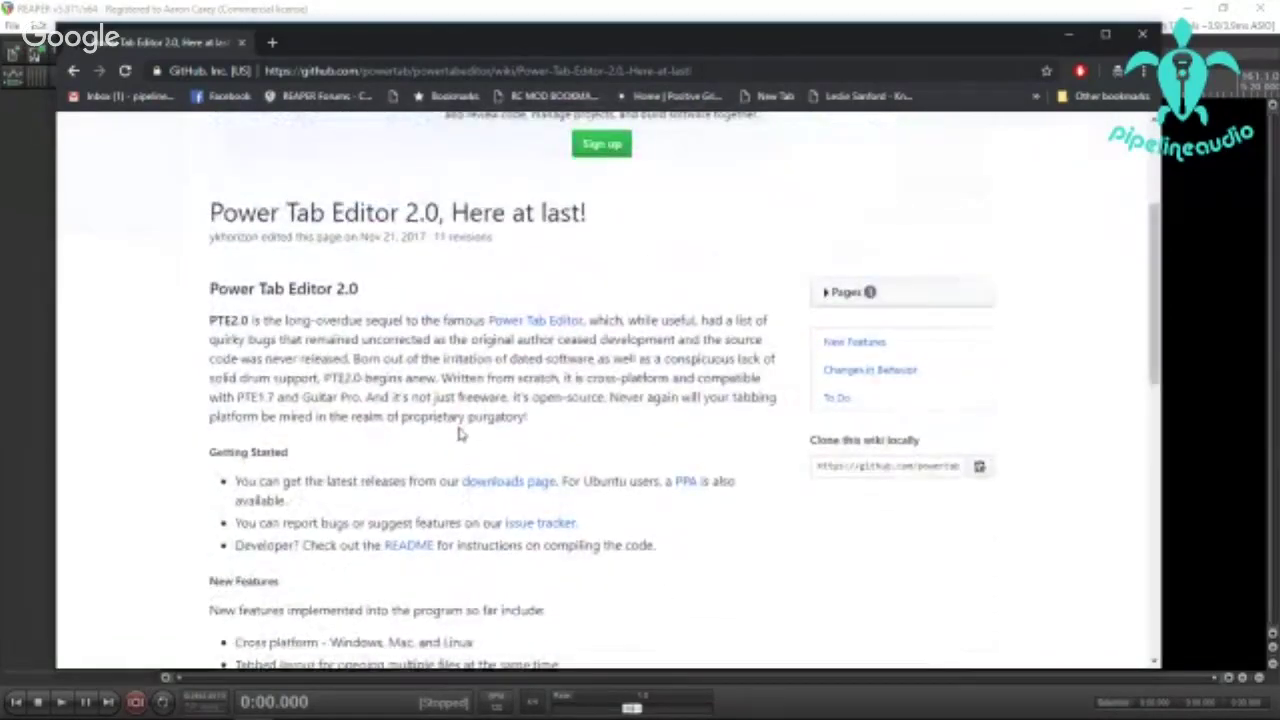
{"action": "scroll", "coordinate": [463, 432], "scroll_direction": "up", "scroll_amount": 3}
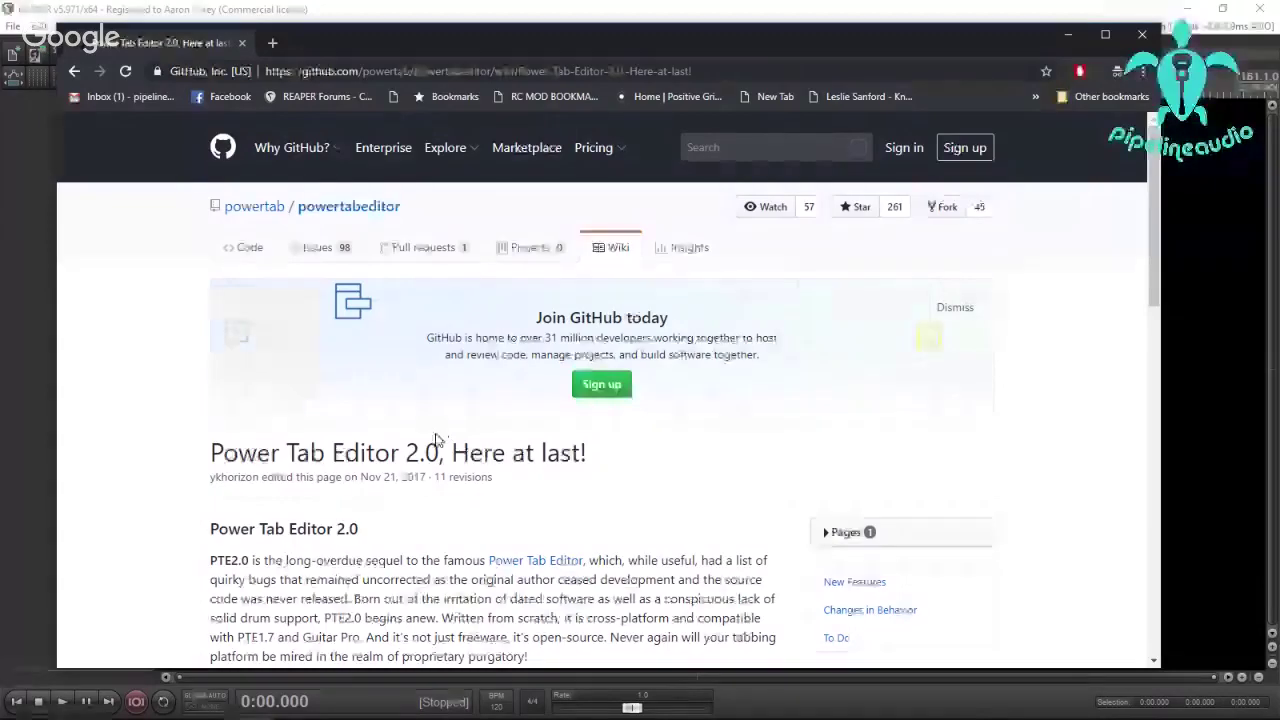
{"action": "scroll", "coordinate": [378, 405], "scroll_direction": "down", "scroll_amount": 4}
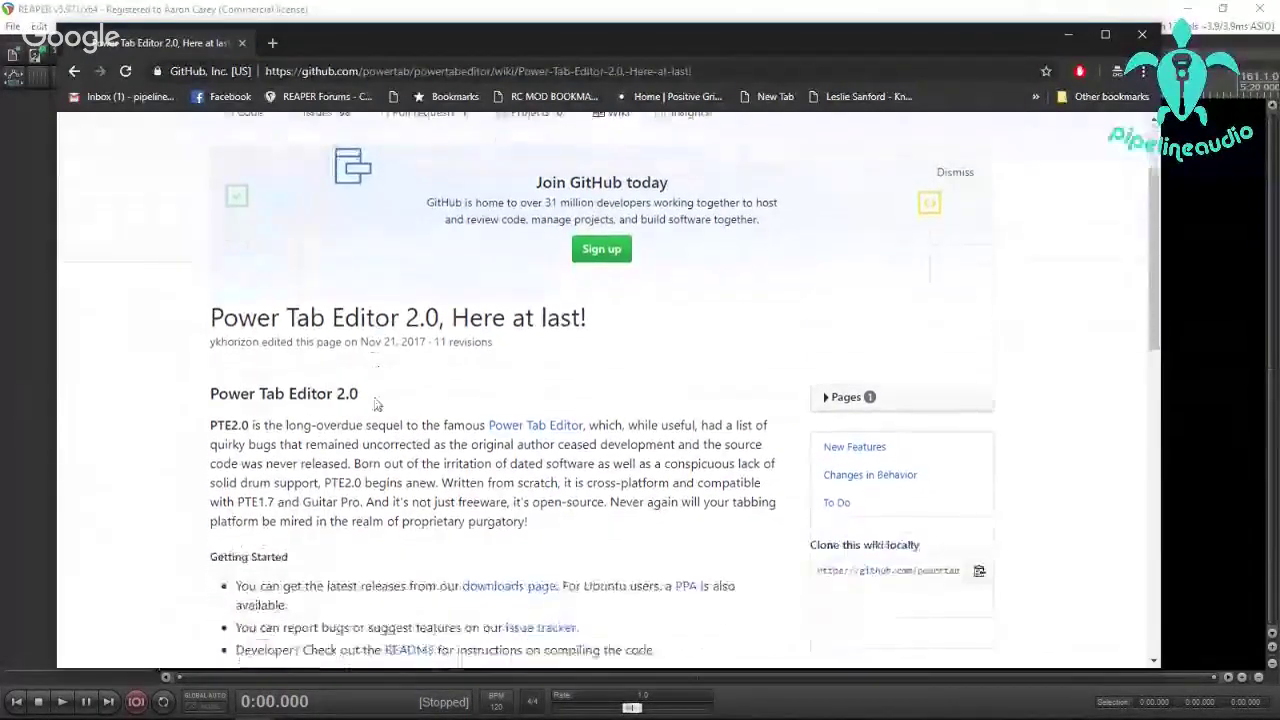
{"action": "scroll", "coordinate": [378, 405], "scroll_direction": "up", "scroll_amount": 4}
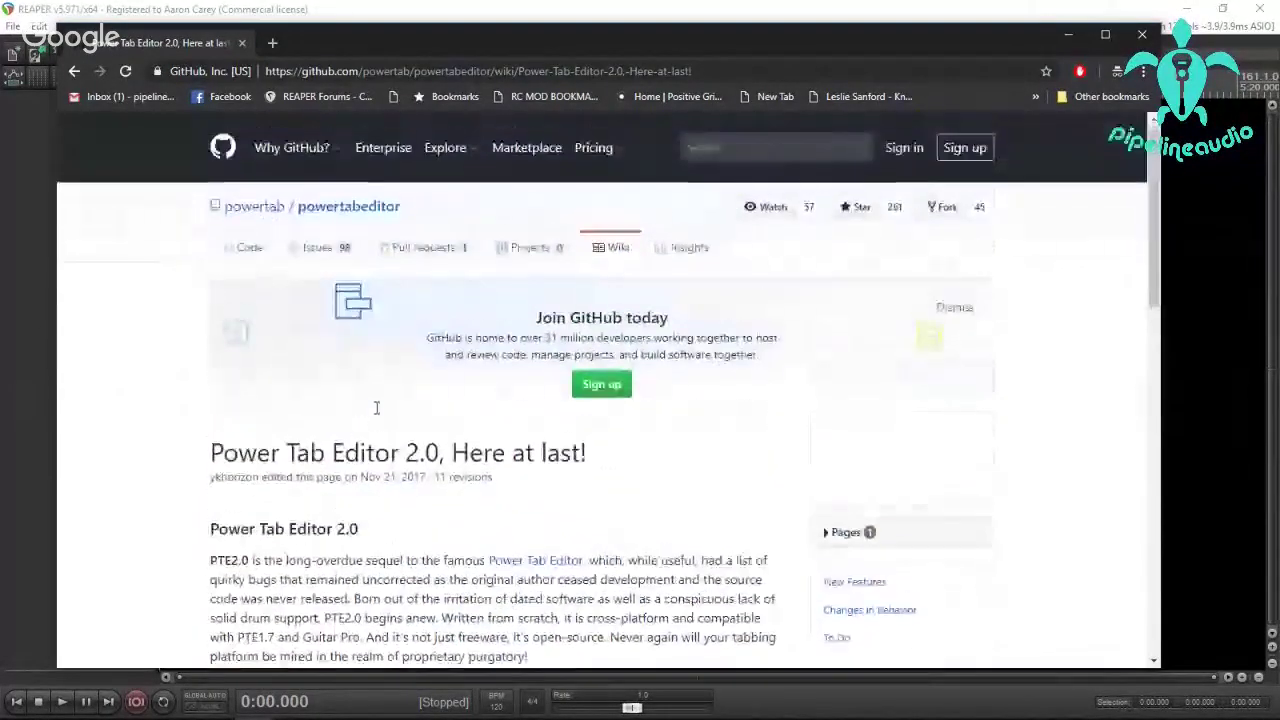
Search Google for "tux guitar".
{"action": "left_click", "coordinate": [518, 70]}
{"action": "type", "text": "tux guitar"}
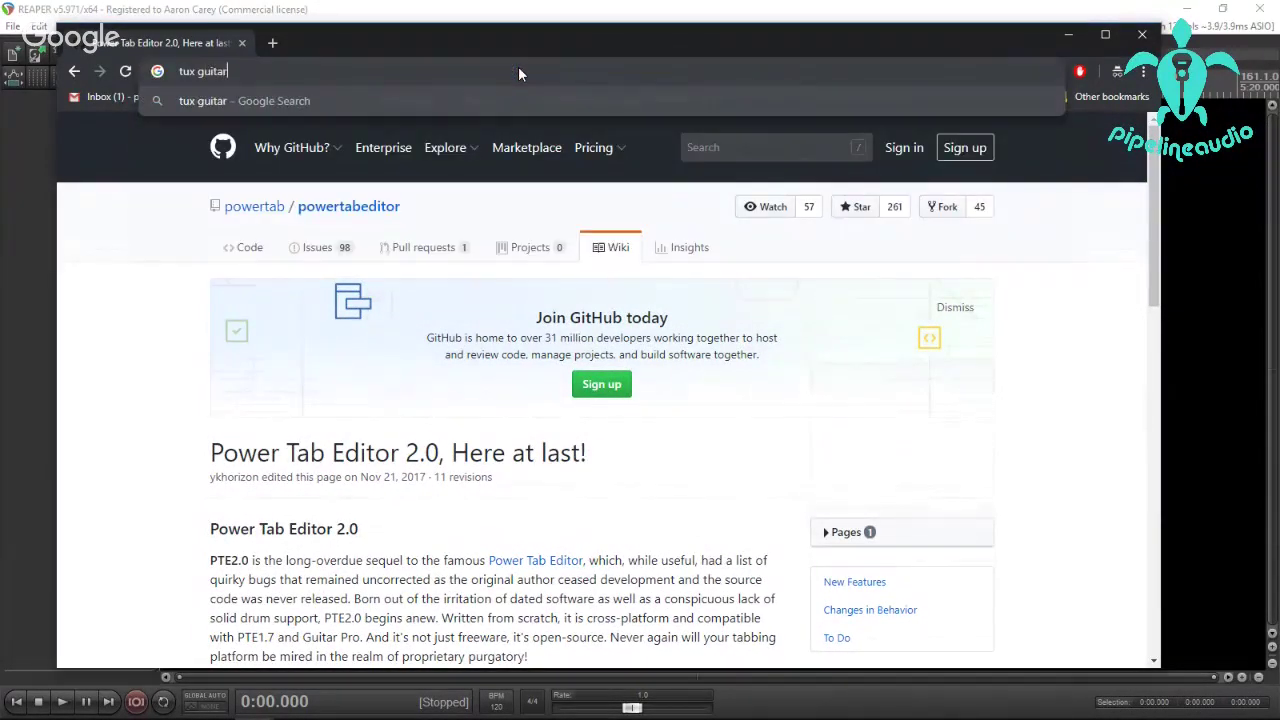
{"action": "key", "text": "Return"}
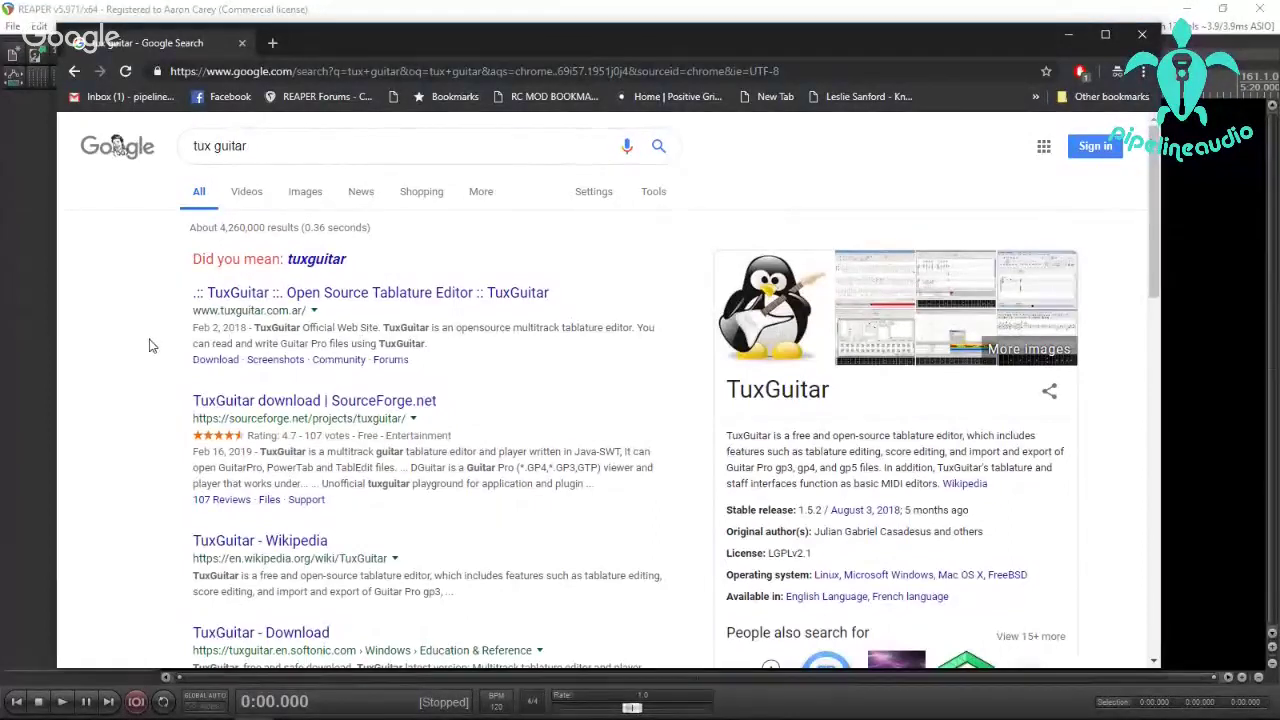
Search Google for "notion", check the website of the first result and return to the results.
{"action": "left_click", "coordinate": [272, 145]}
{"action": "left_click_drag", "start_coordinate": [272, 145], "coordinate": [116, 148]}
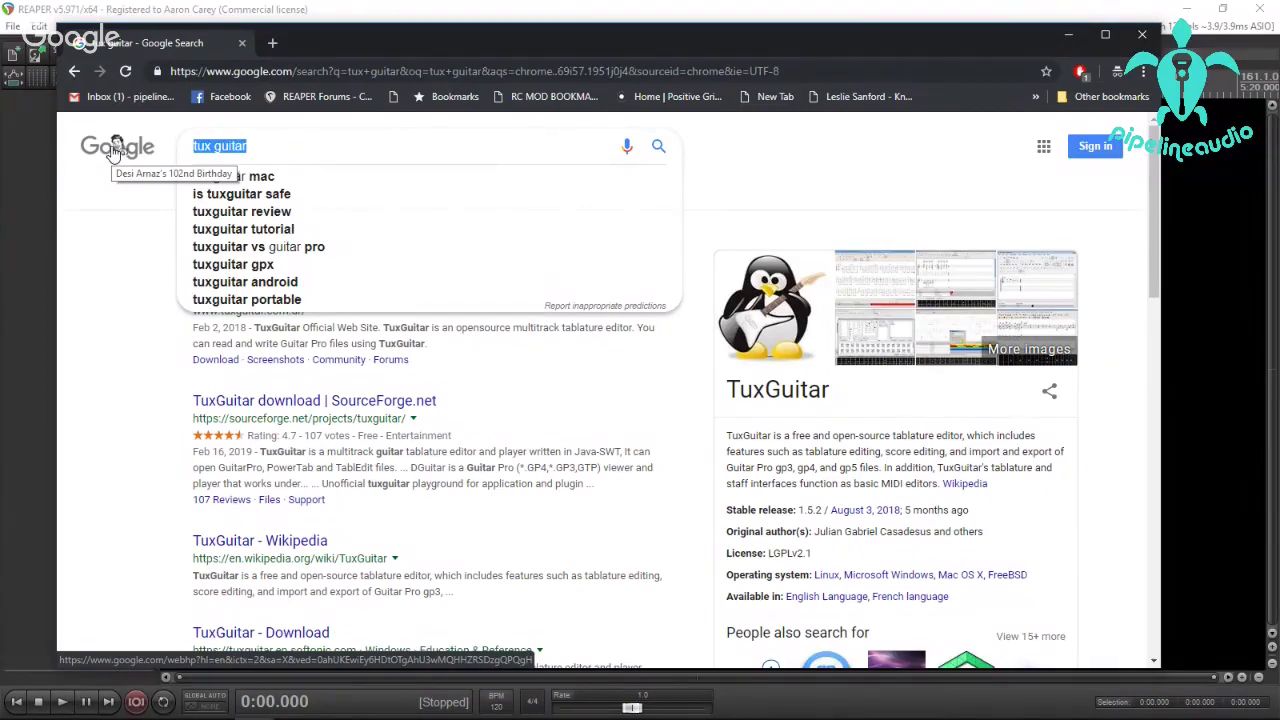
{"action": "type", "text": "notion"}
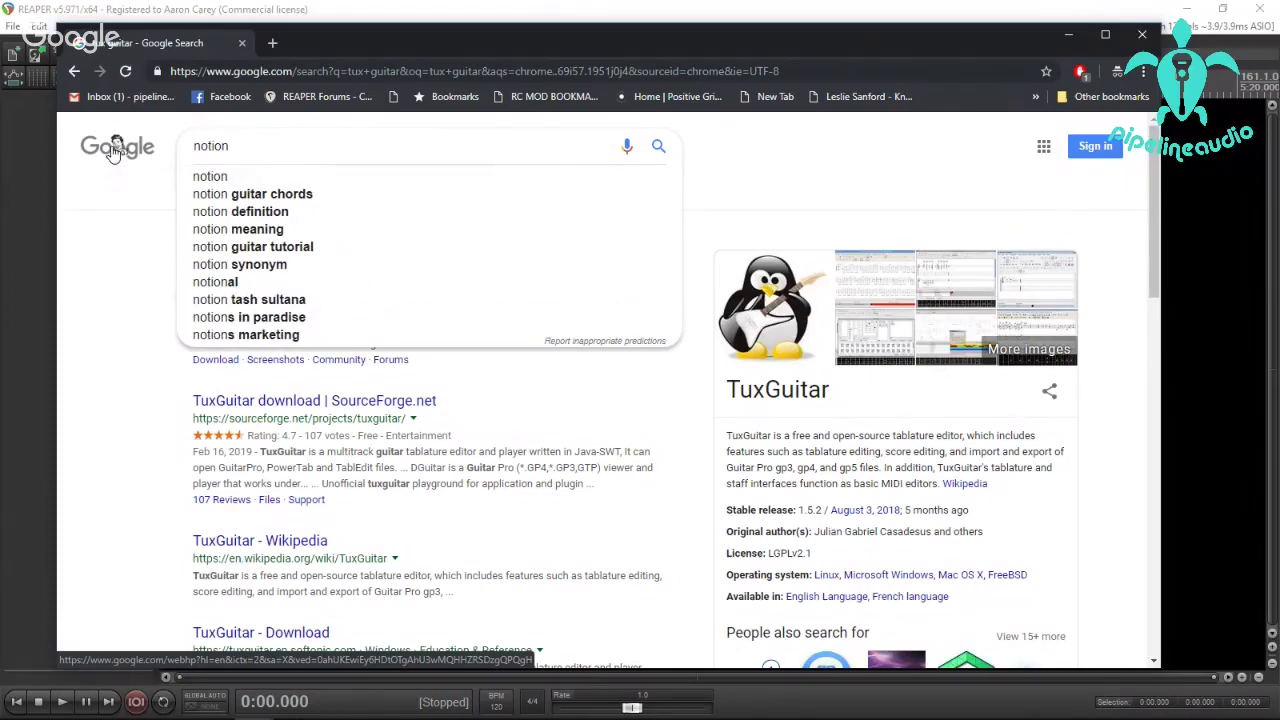
{"action": "key", "text": "Return"}
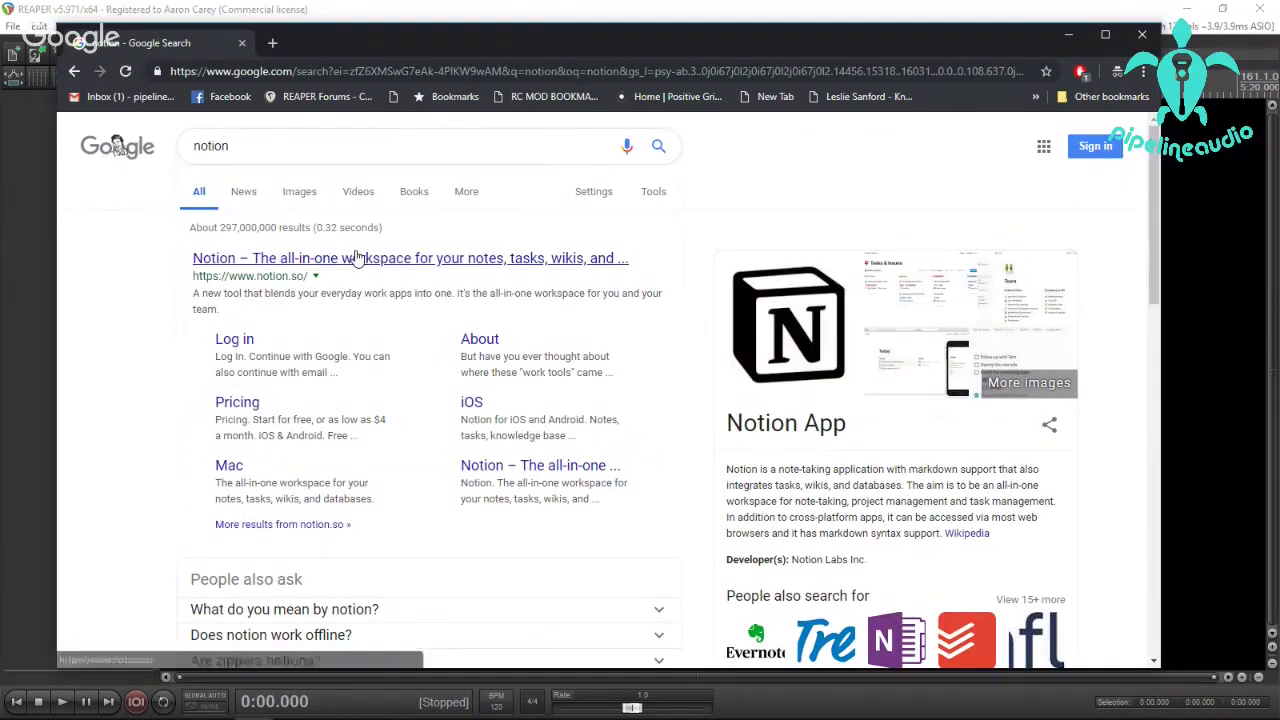
{"action": "left_click", "coordinate": [357, 258]}
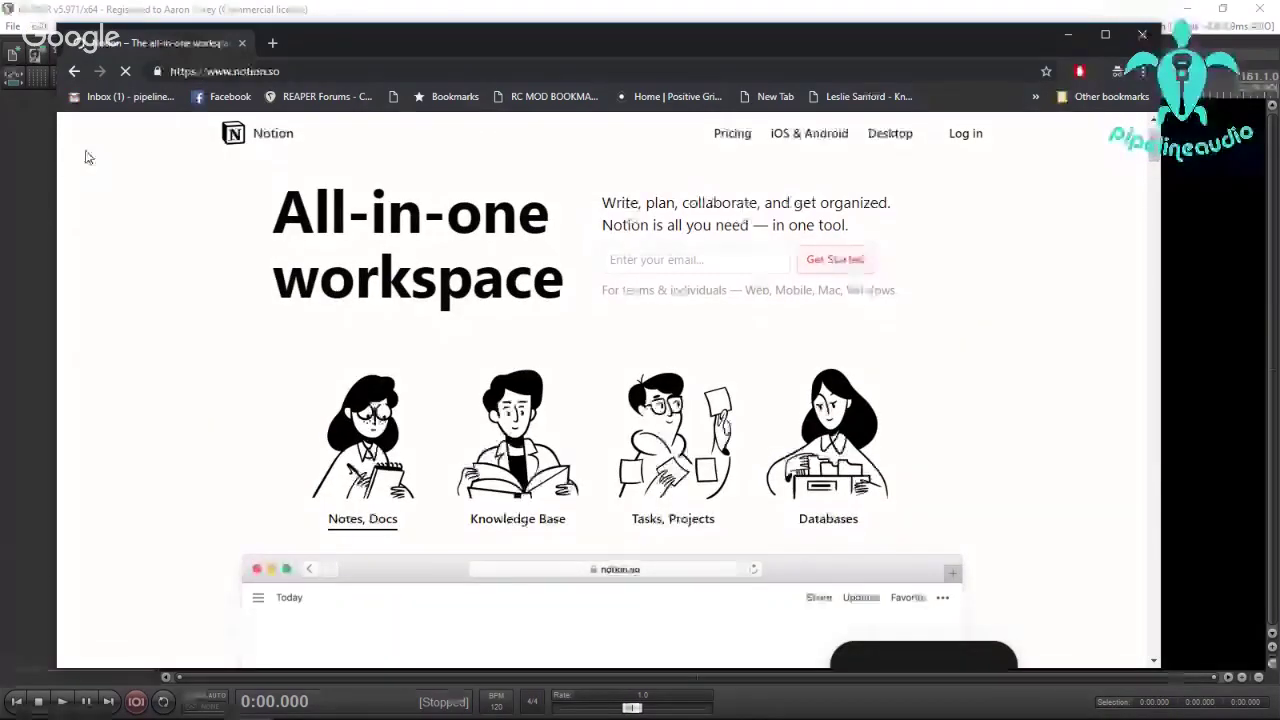
{"action": "left_click", "coordinate": [74, 71]}
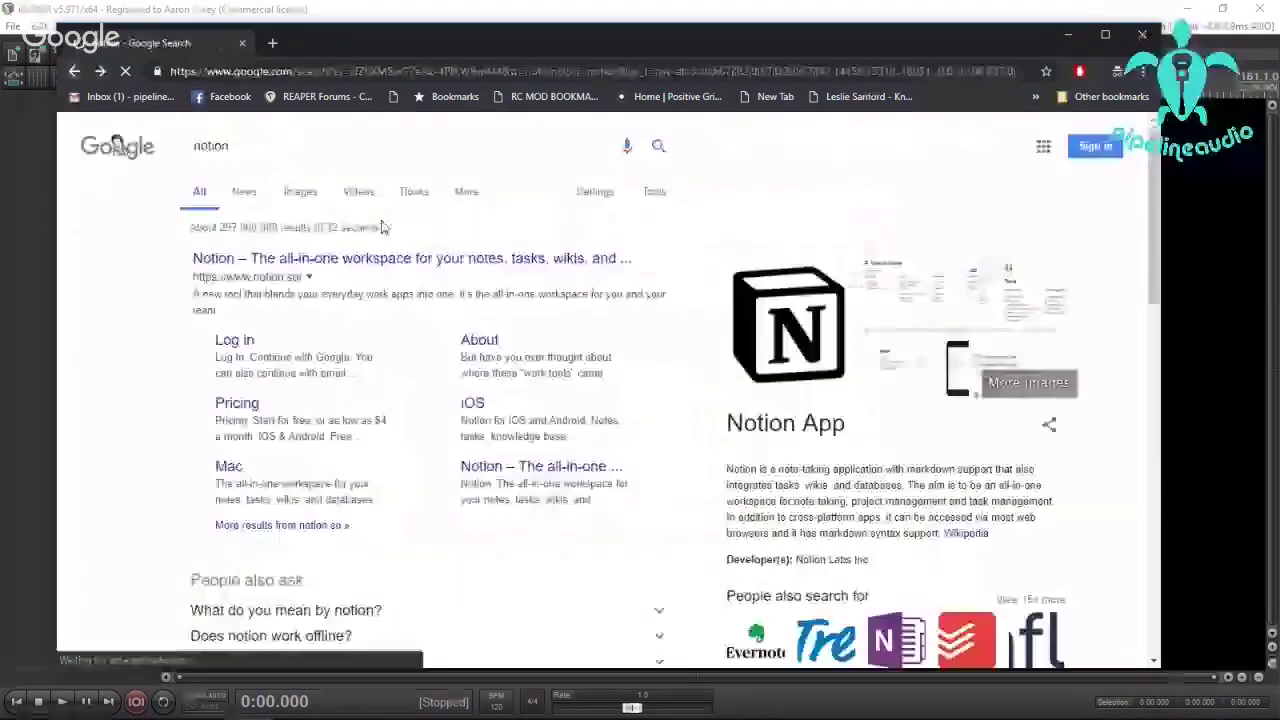
Refine the search to "notion tablature" and look through the results for the notation program.
{"action": "left_click", "coordinate": [264, 151]}
{"action": "type", "text": "tablet"}
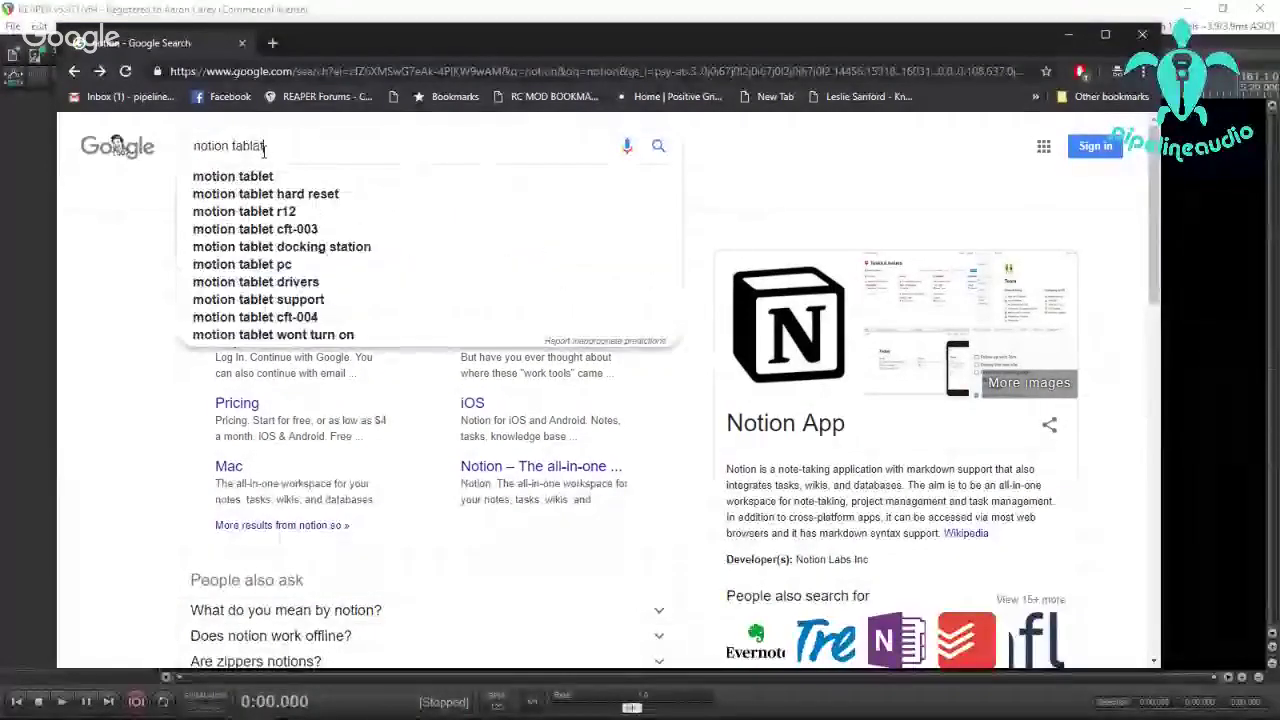
{"action": "type", "text": "ure"}
{"action": "key", "text": "Return"}
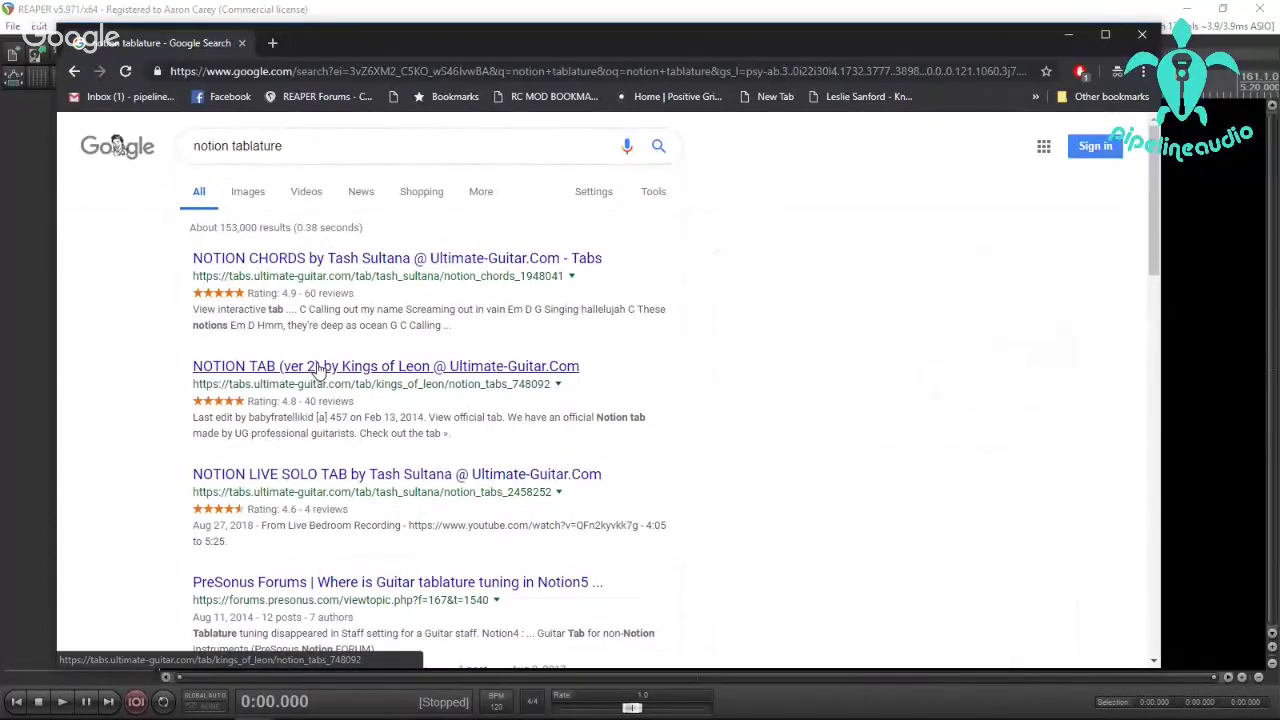
{"action": "scroll", "coordinate": [318, 370], "scroll_direction": "down", "scroll_amount": 2}
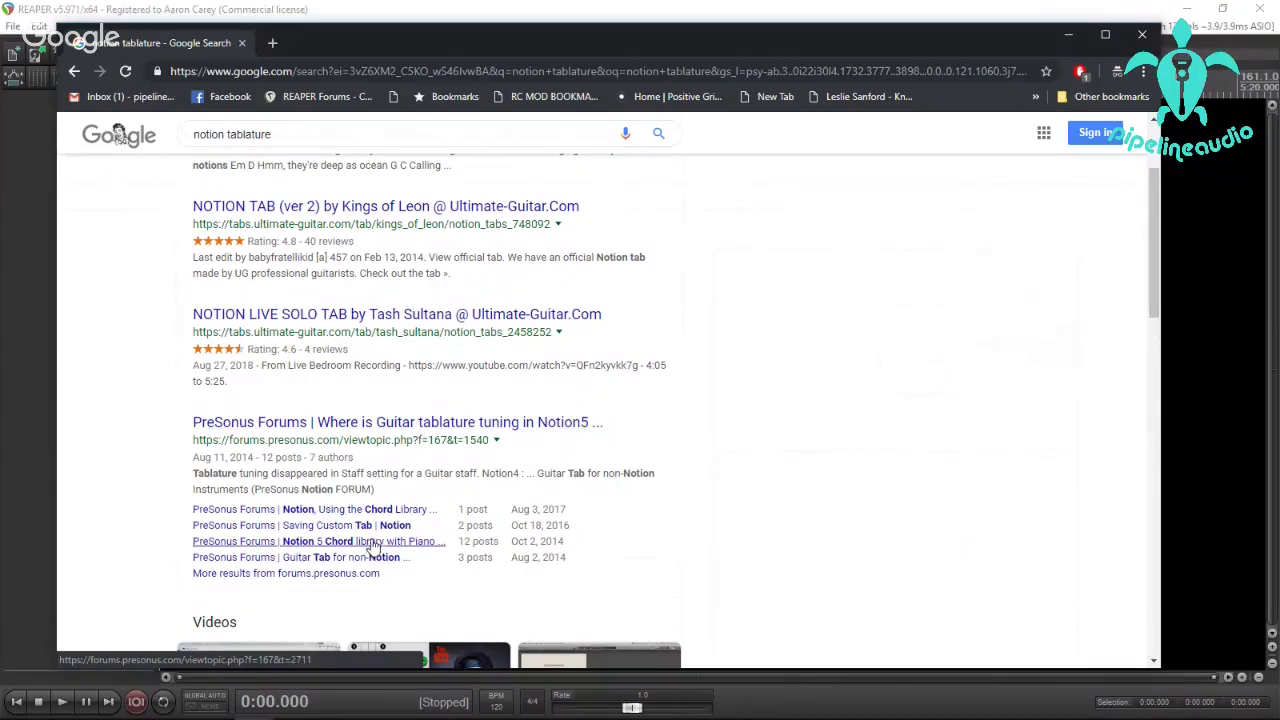
{"action": "scroll", "coordinate": [418, 530], "scroll_direction": "down", "scroll_amount": 2}
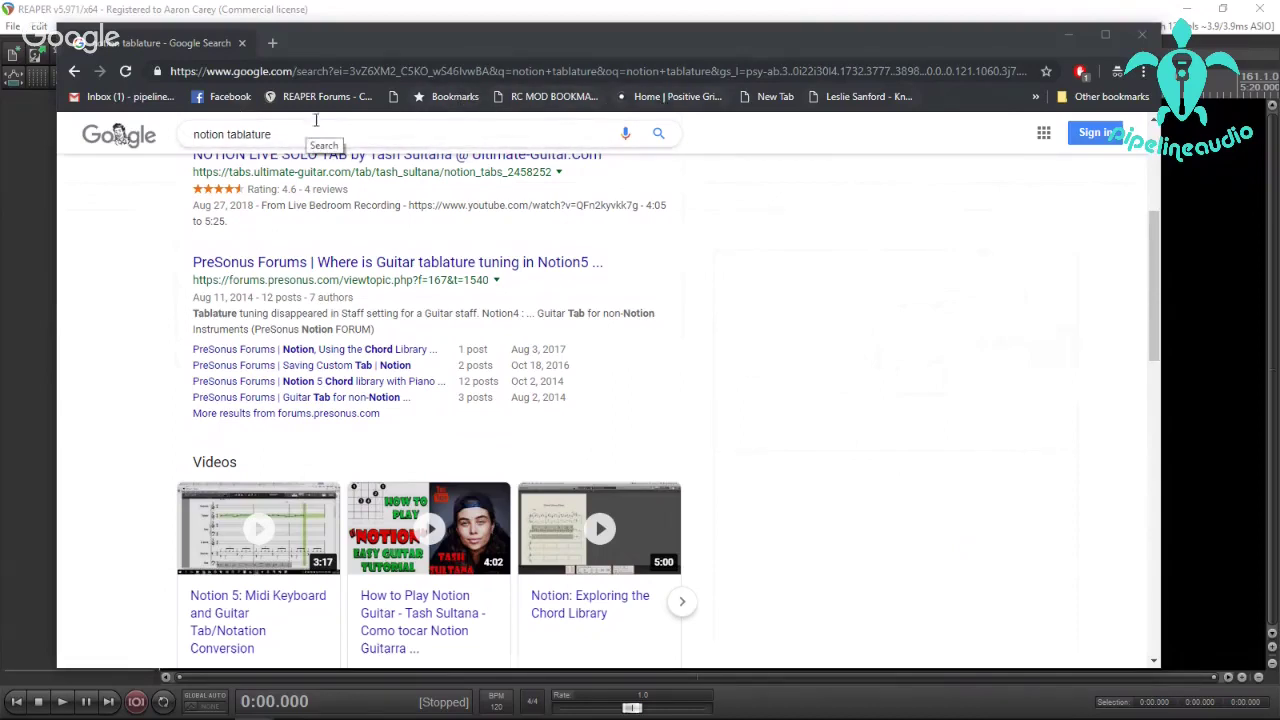
Search Google for "ultimate guitar" and open the Ultimate Guitar Tabs website.
{"action": "left_click", "coordinate": [322, 73]}
{"action": "type", "text": "ultim"}
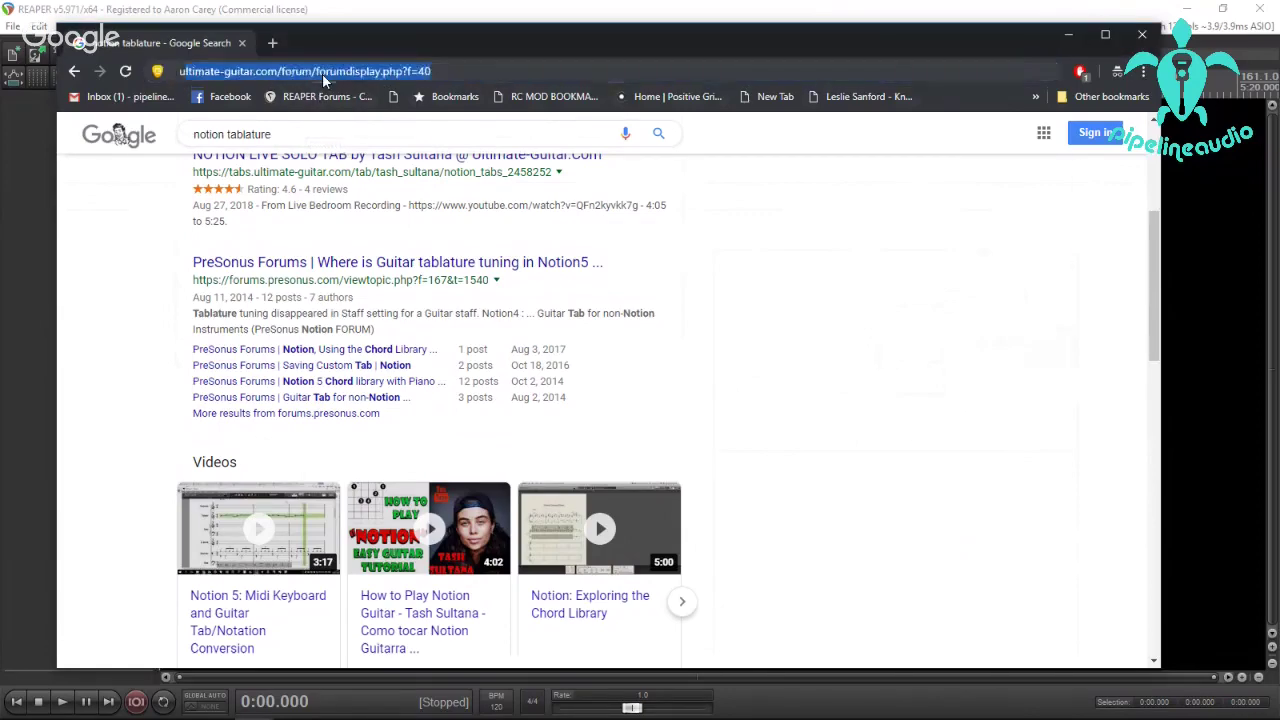
{"action": "type", "text": "ate guitar"}
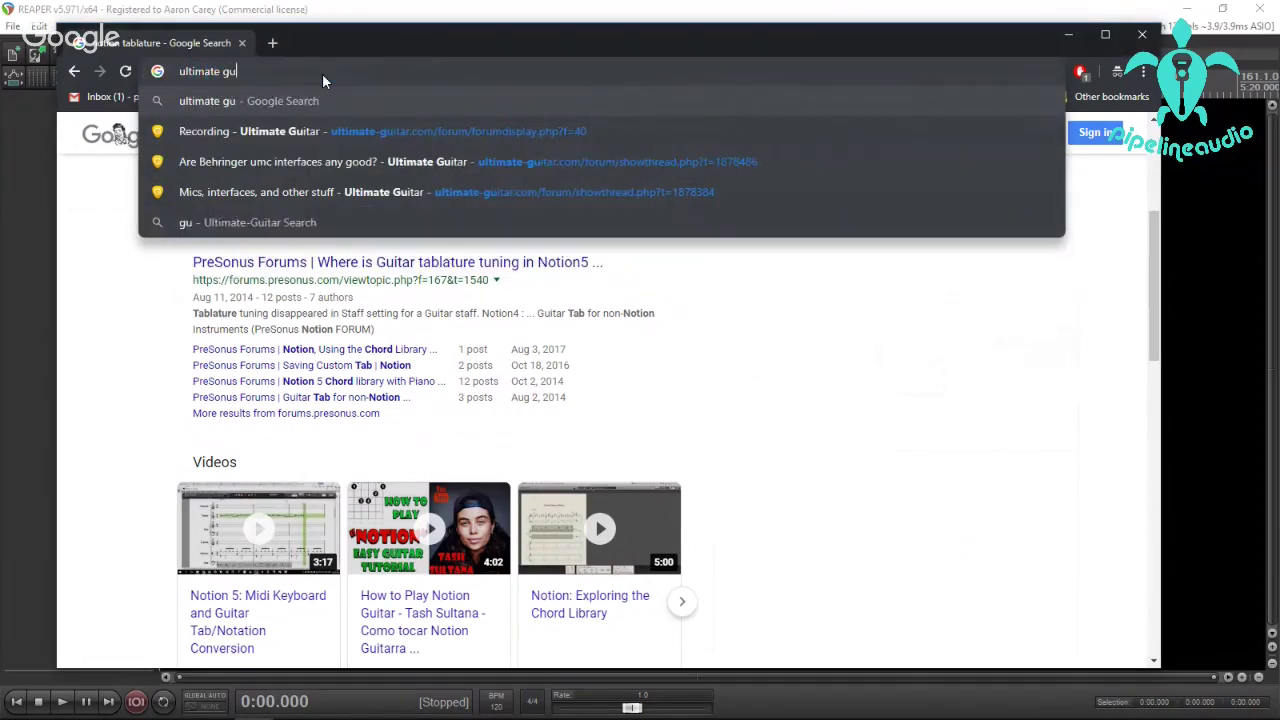
{"action": "key", "text": "Return"}
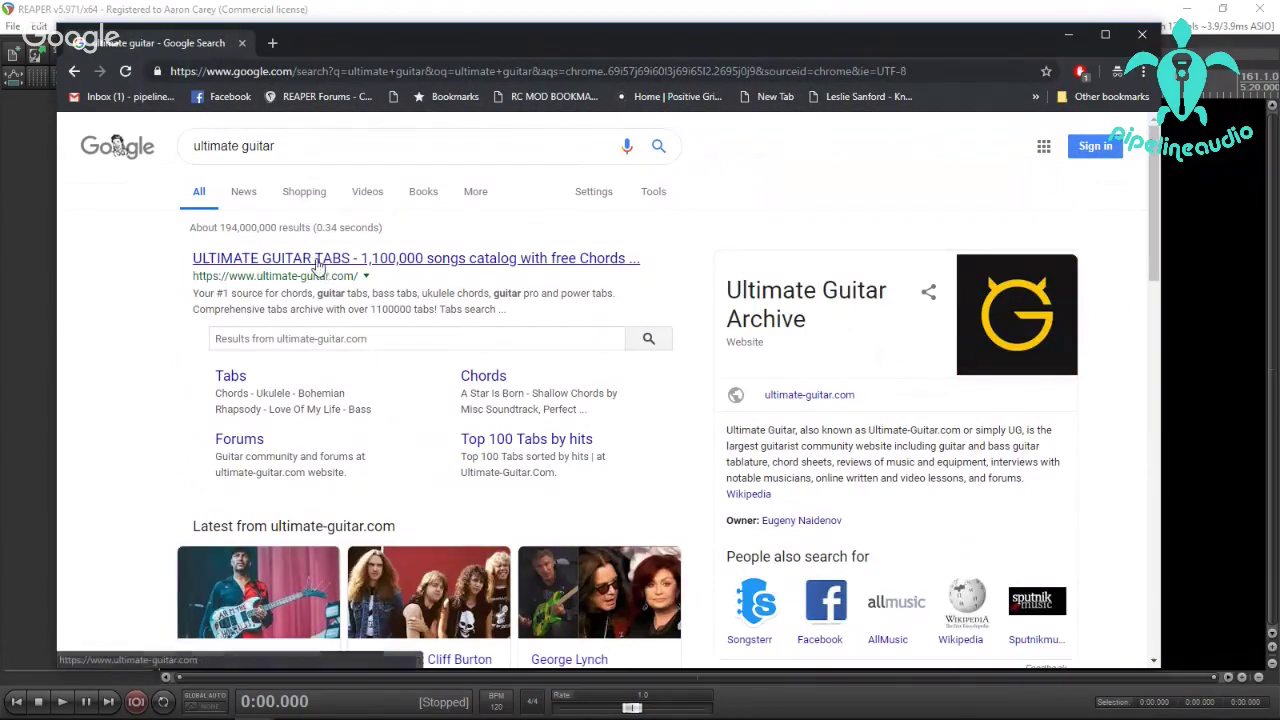
{"action": "left_click", "coordinate": [316, 260]}
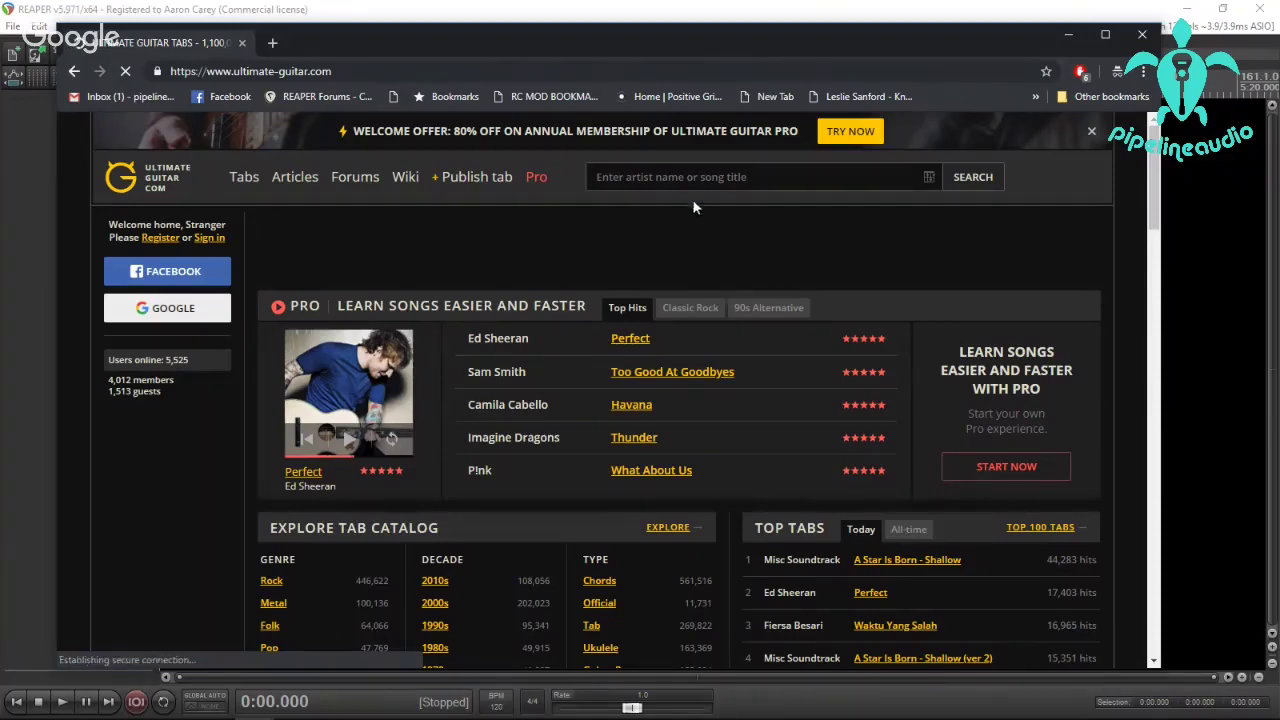
Search the tab catalog for "dio - holy diver" and filter the results to Guitar Pro tabs.
{"action": "type", "text": "dio"}
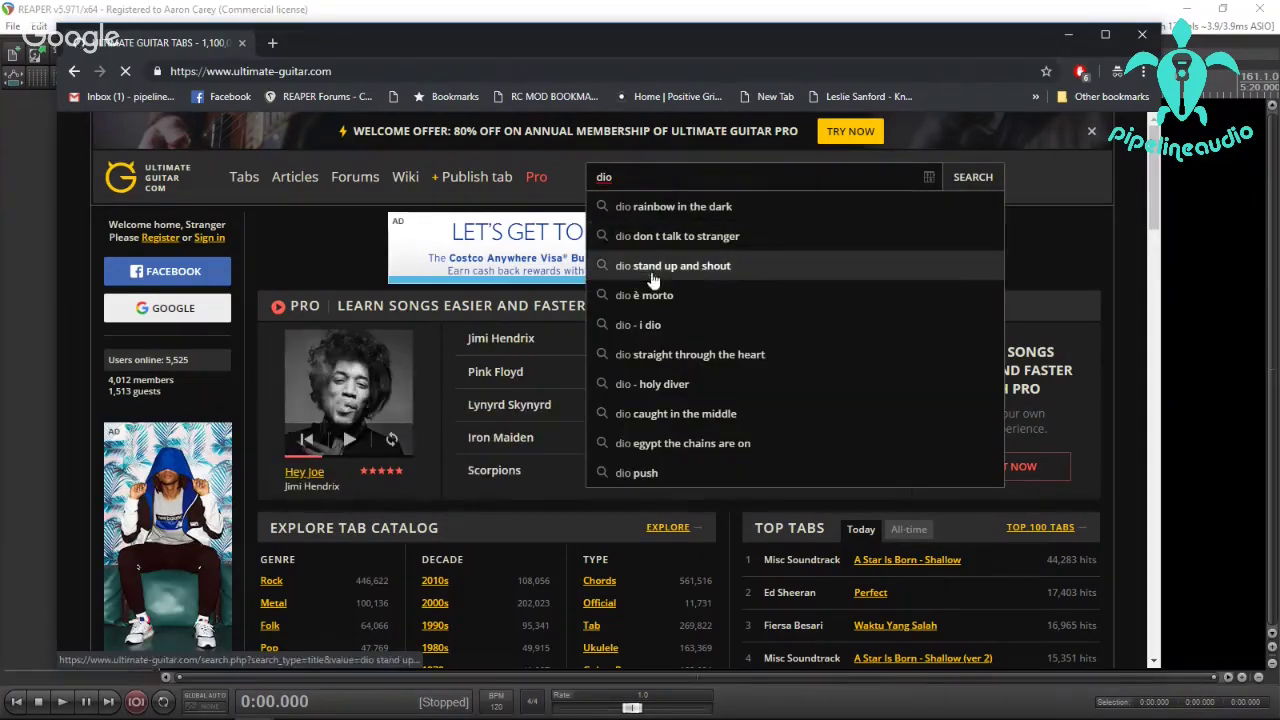
{"action": "left_click", "coordinate": [655, 384]}
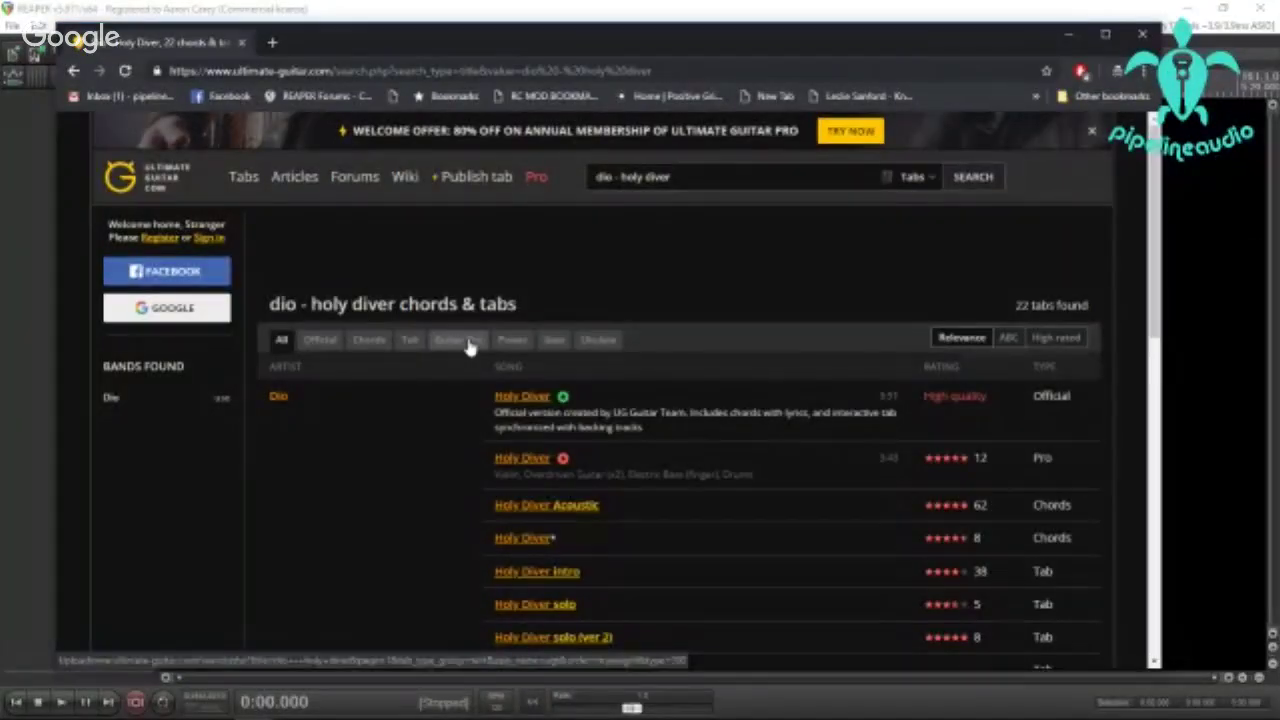
{"action": "left_click", "coordinate": [468, 342]}
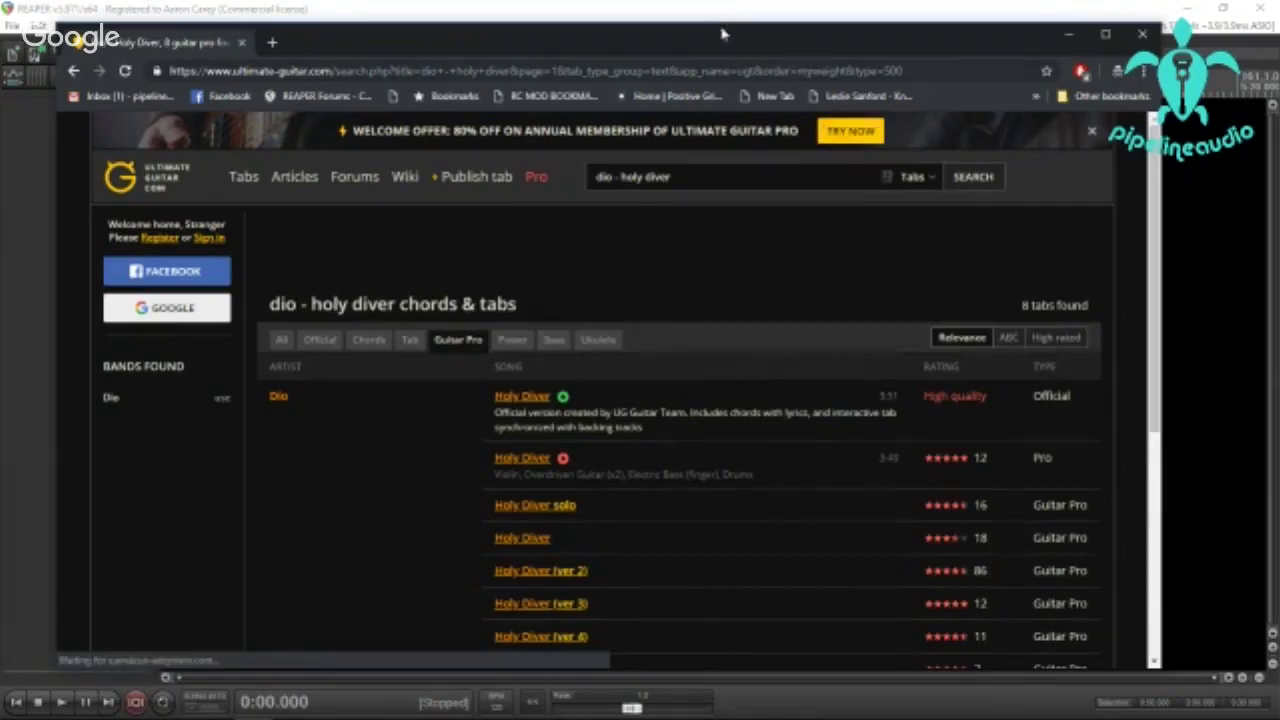
Open the "Holy Diver (ver 4)" Guitar Pro tab from the filtered results.
{"action": "left_click_drag", "start_coordinate": [723, 40], "coordinate": [717, 12]}
{"action": "scroll", "coordinate": [680, 470], "scroll_direction": "down", "scroll_amount": 3}
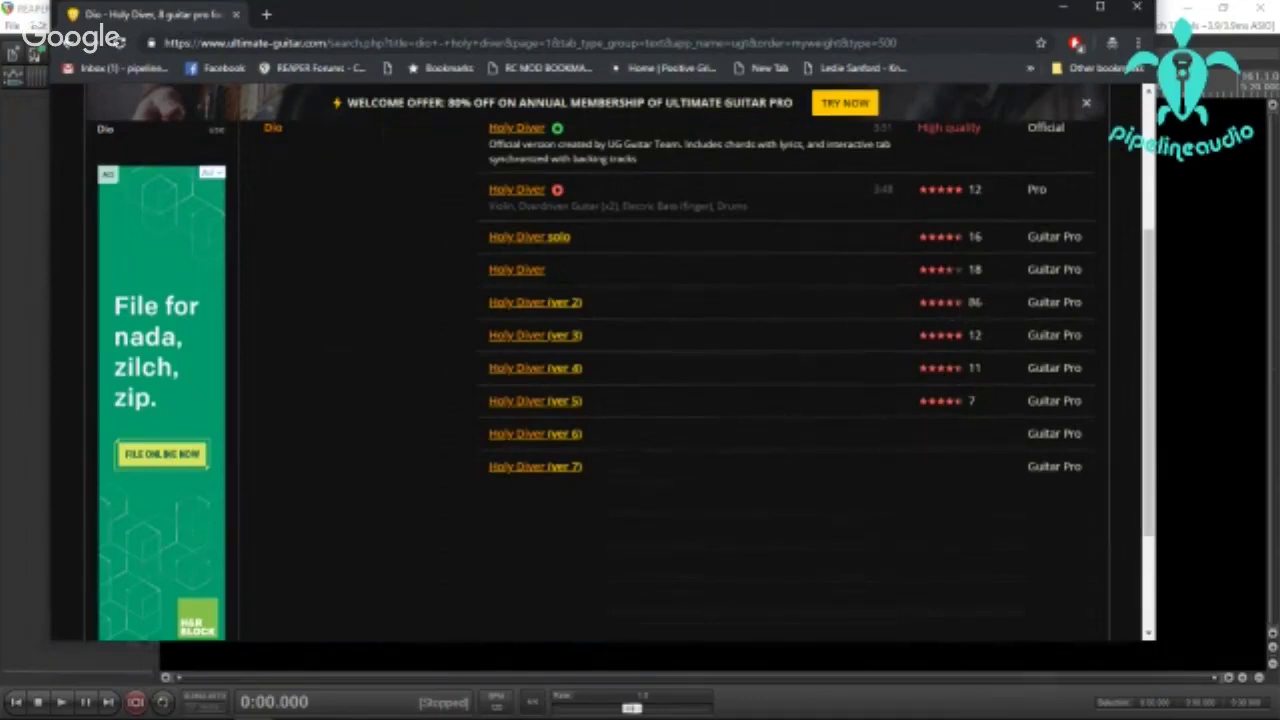
{"action": "left_click", "coordinate": [527, 370]}
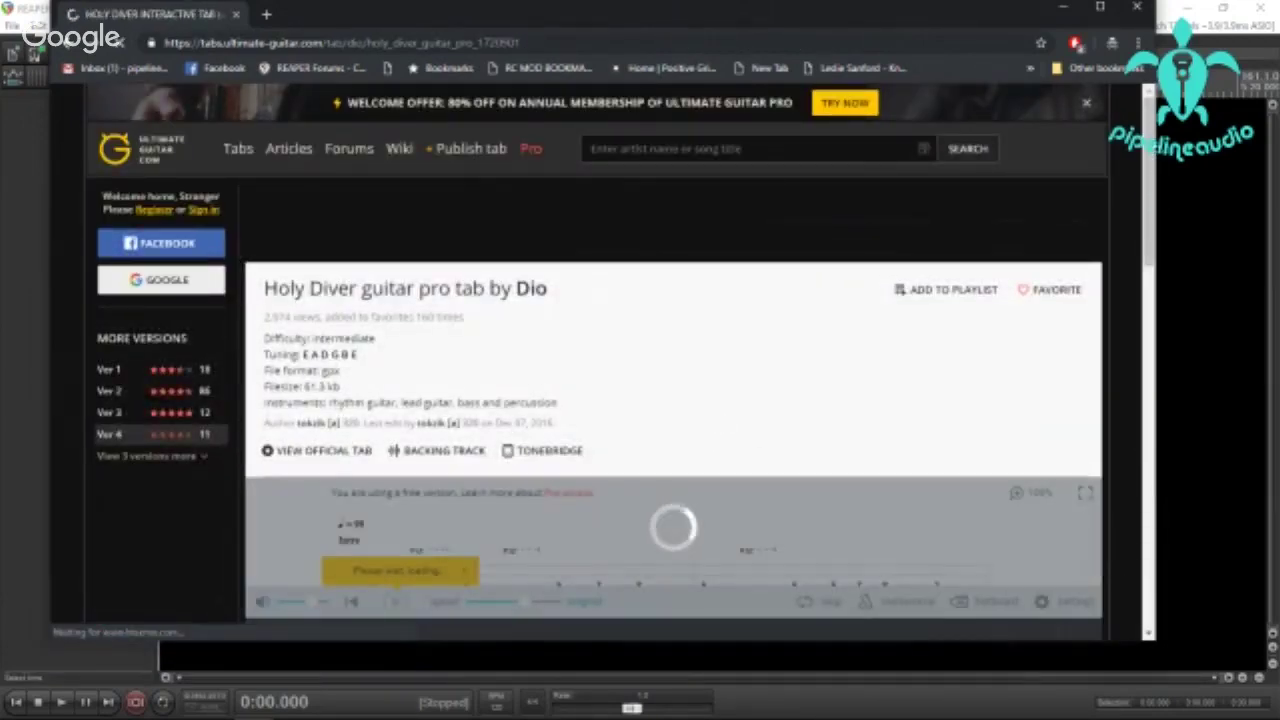
Download the Holy Diver Guitar Pro tab and dismiss the Facebook pop-up.
{"action": "mouse_move", "coordinate": [1149, 122]}
{"action": "left_mouse_down"}
{"action": "mouse_move", "coordinate": [1146, 338]}
{"action": "mouse_move", "coordinate": [1149, 118]}
{"action": "left_mouse_up"}
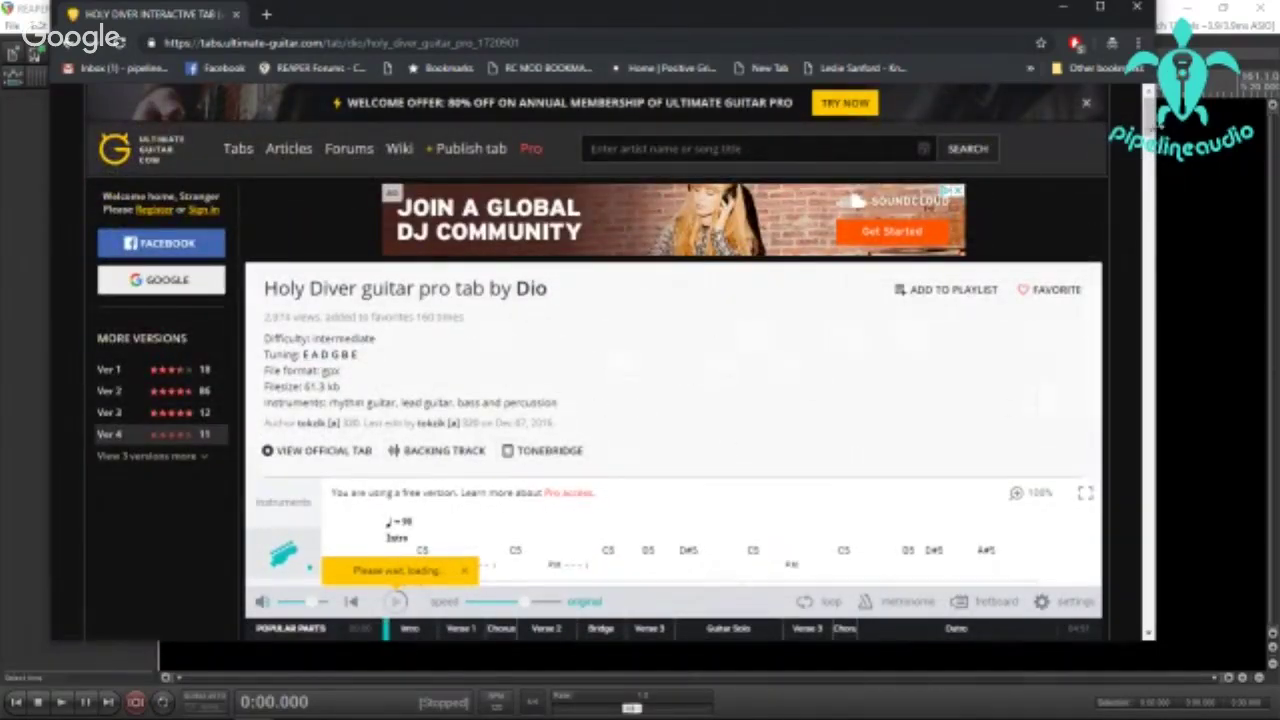
{"action": "left_click_drag", "start_coordinate": [1149, 118], "coordinate": [1150, 632]}
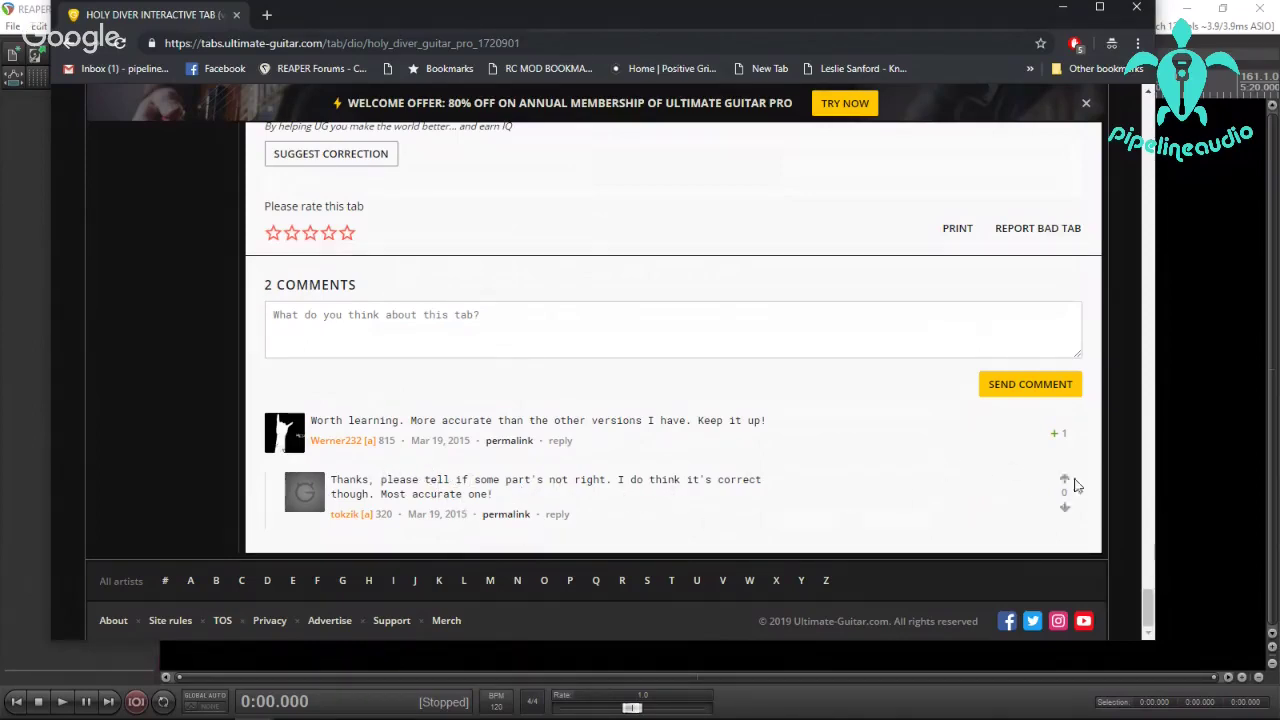
{"action": "scroll", "coordinate": [1150, 600], "scroll_direction": "up", "scroll_amount": 3}
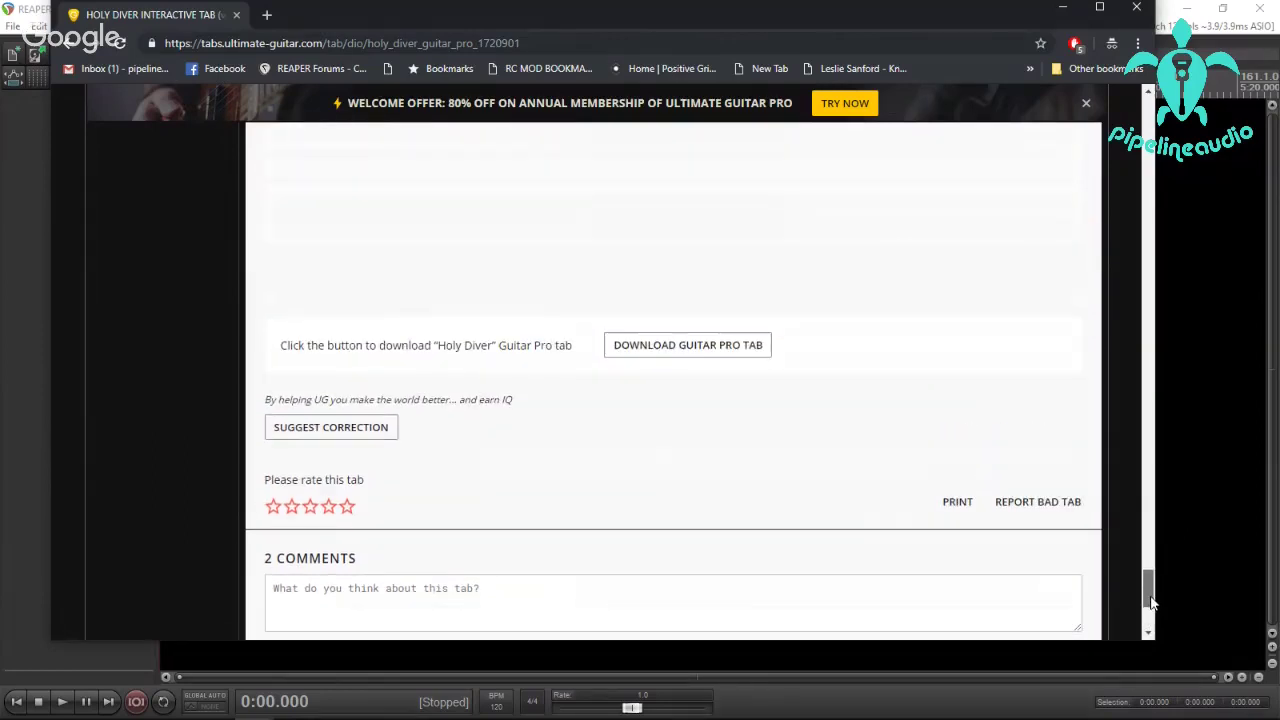
{"action": "left_click_drag", "start_coordinate": [1151, 603], "coordinate": [1151, 604]}
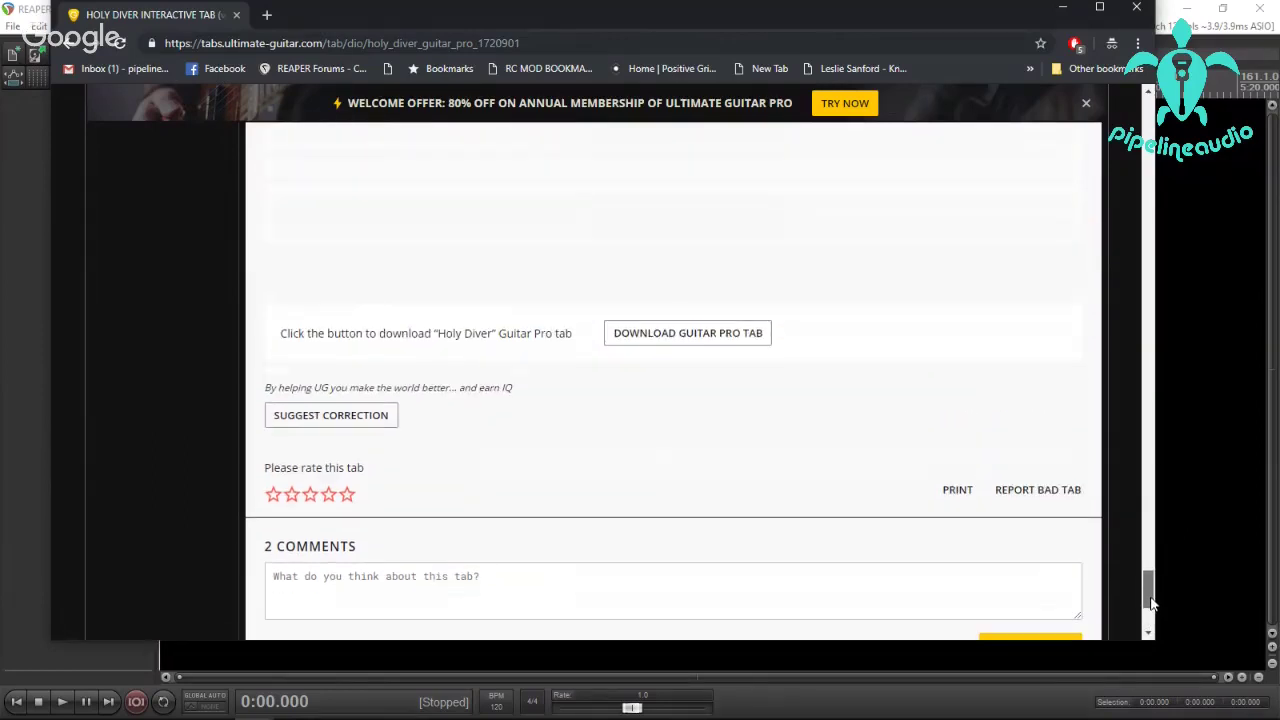
{"action": "left_click", "coordinate": [669, 338]}
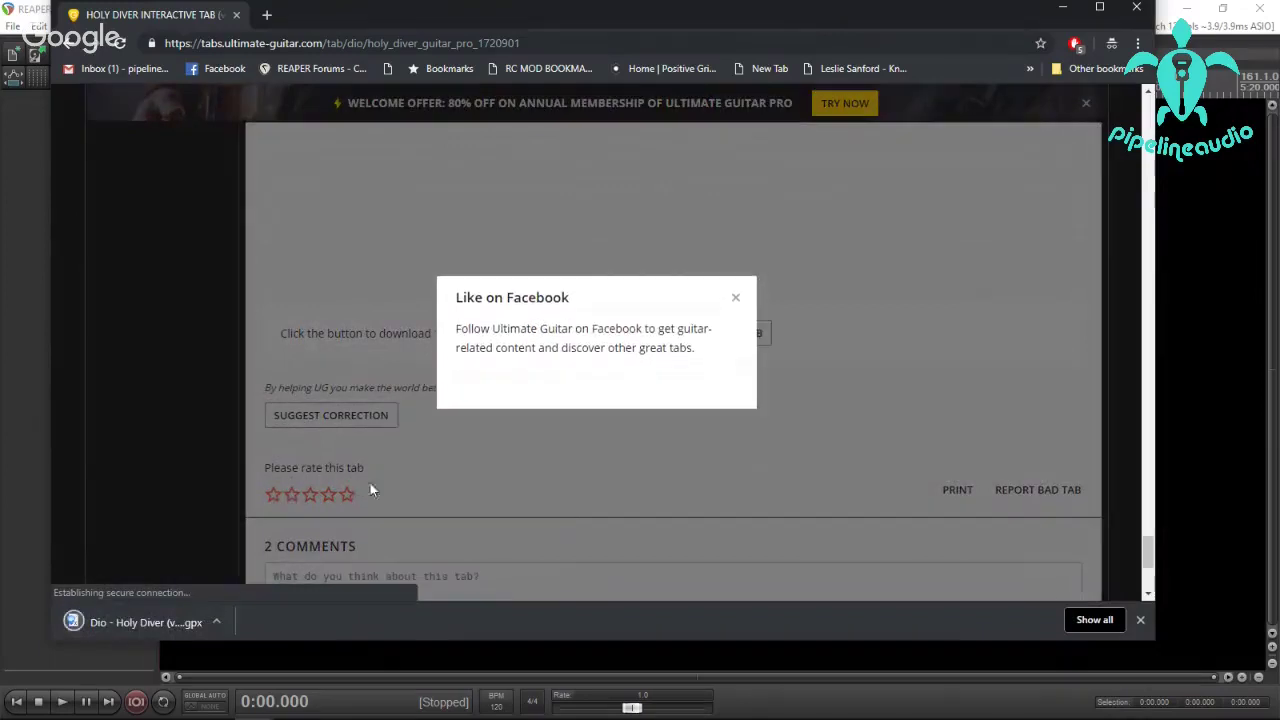
{"action": "left_click", "coordinate": [735, 297]}
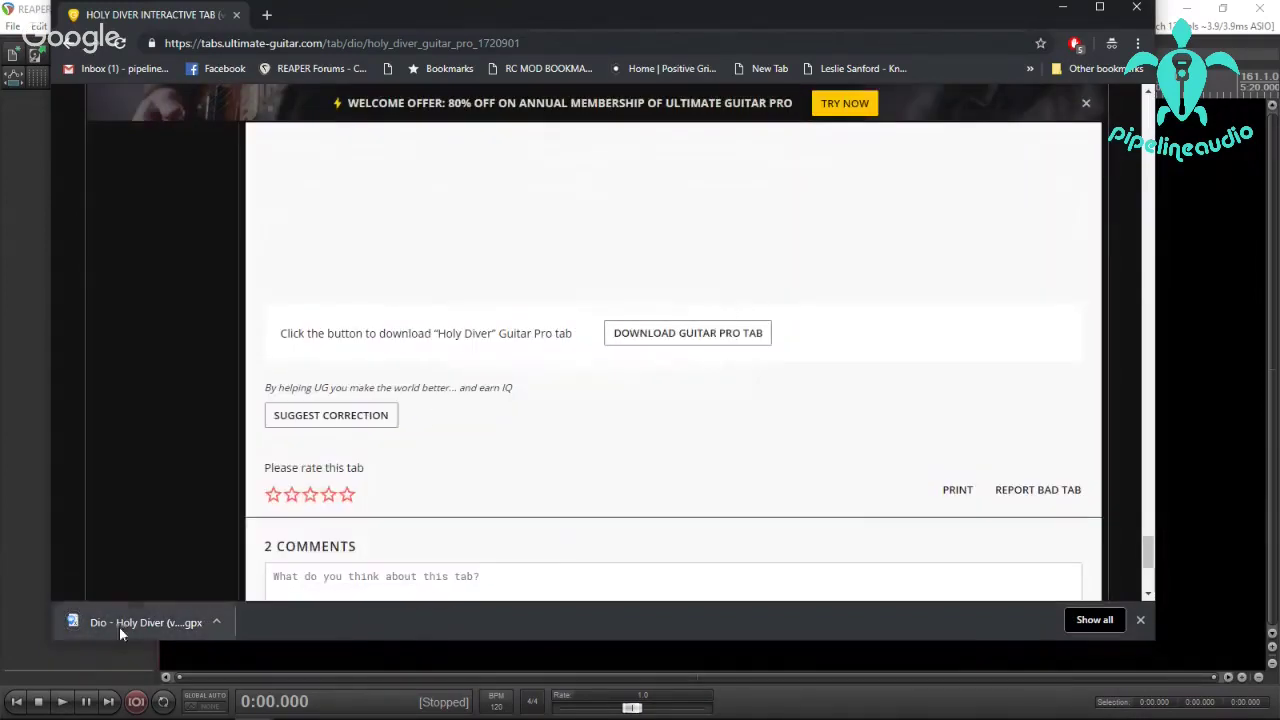
Open the downloaded Dio - Holy Diver .gpx file in Guitar Pro 7 and view the start of the score.
{"action": "left_click", "coordinate": [146, 624]}
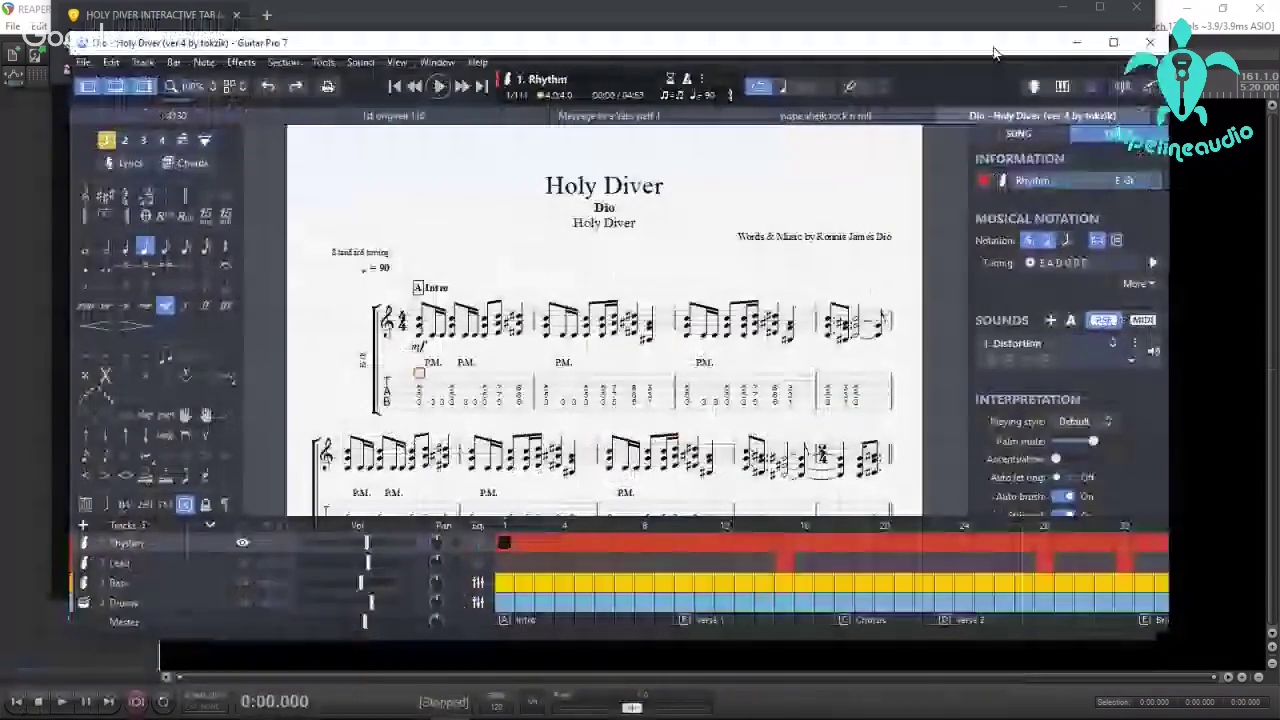
{"action": "scroll", "coordinate": [465, 337], "scroll_direction": "down", "scroll_amount": 2}
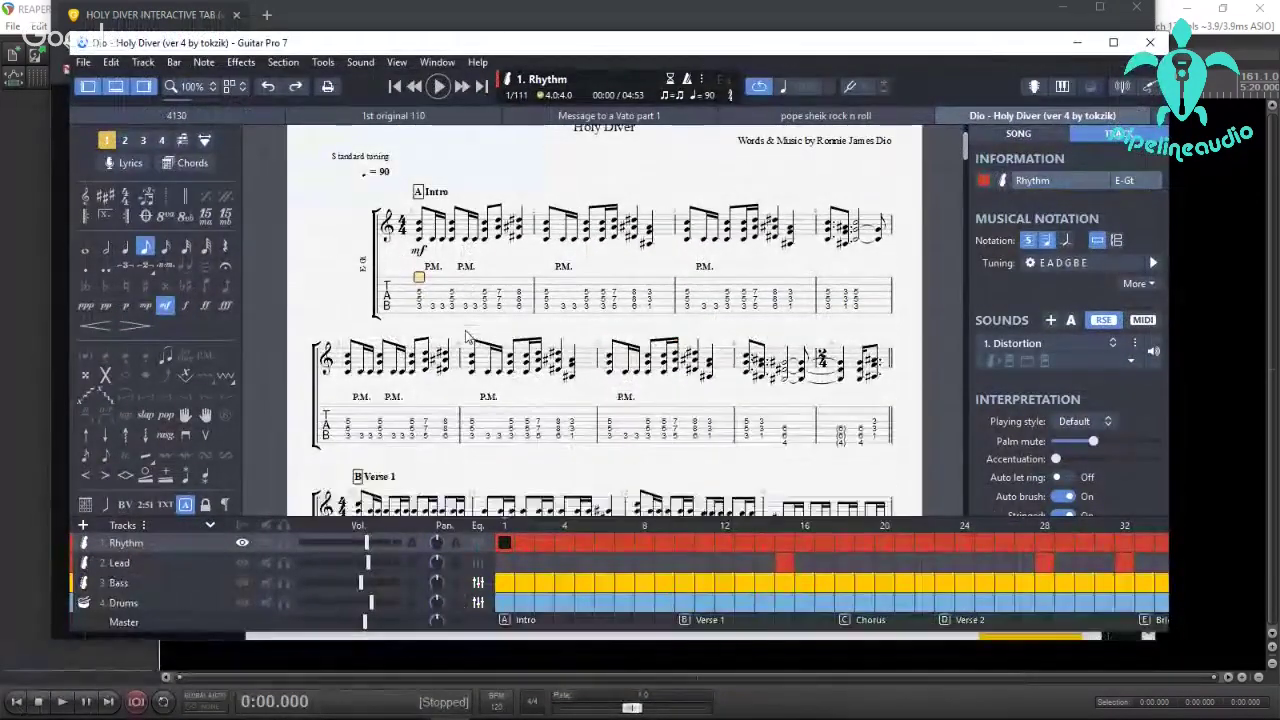
Look through the Holy Diver score and hide the Rhythm track's standard notation, leaving only its tablature.
{"action": "scroll", "coordinate": [465, 337], "scroll_direction": "down", "scroll_amount": 8}
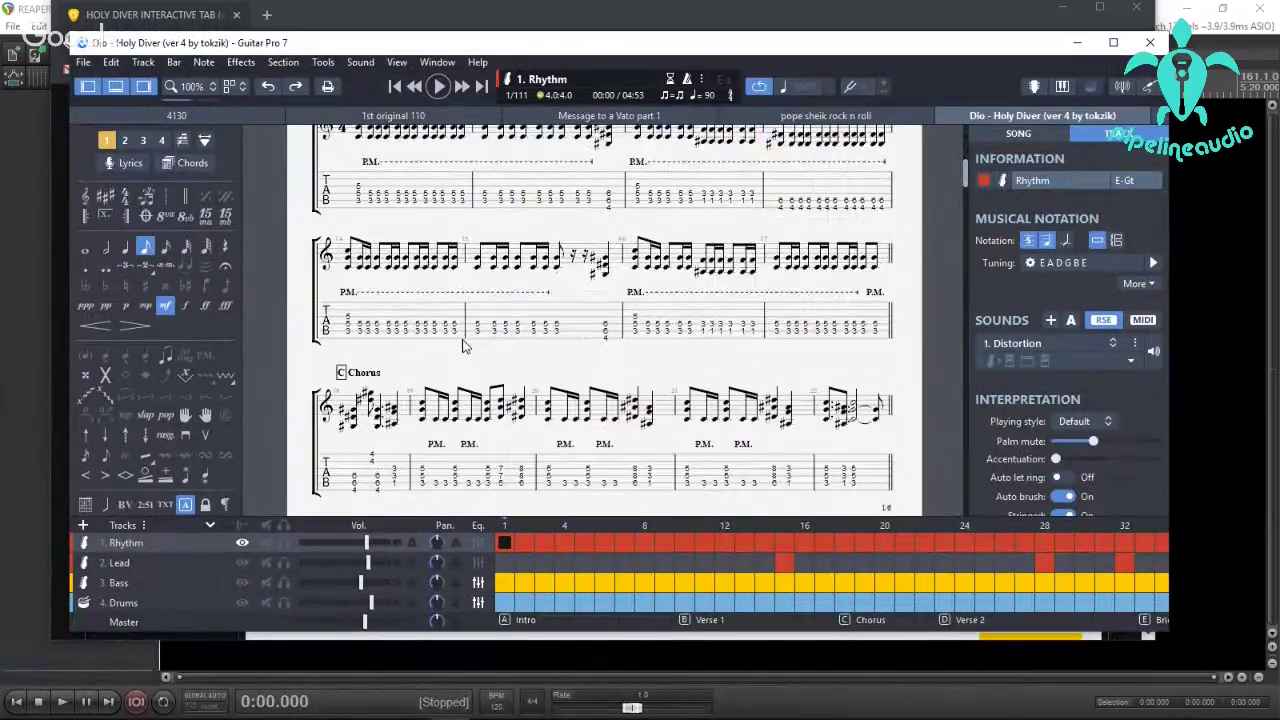
{"action": "scroll", "coordinate": [463, 345], "scroll_direction": "up", "scroll_amount": 10}
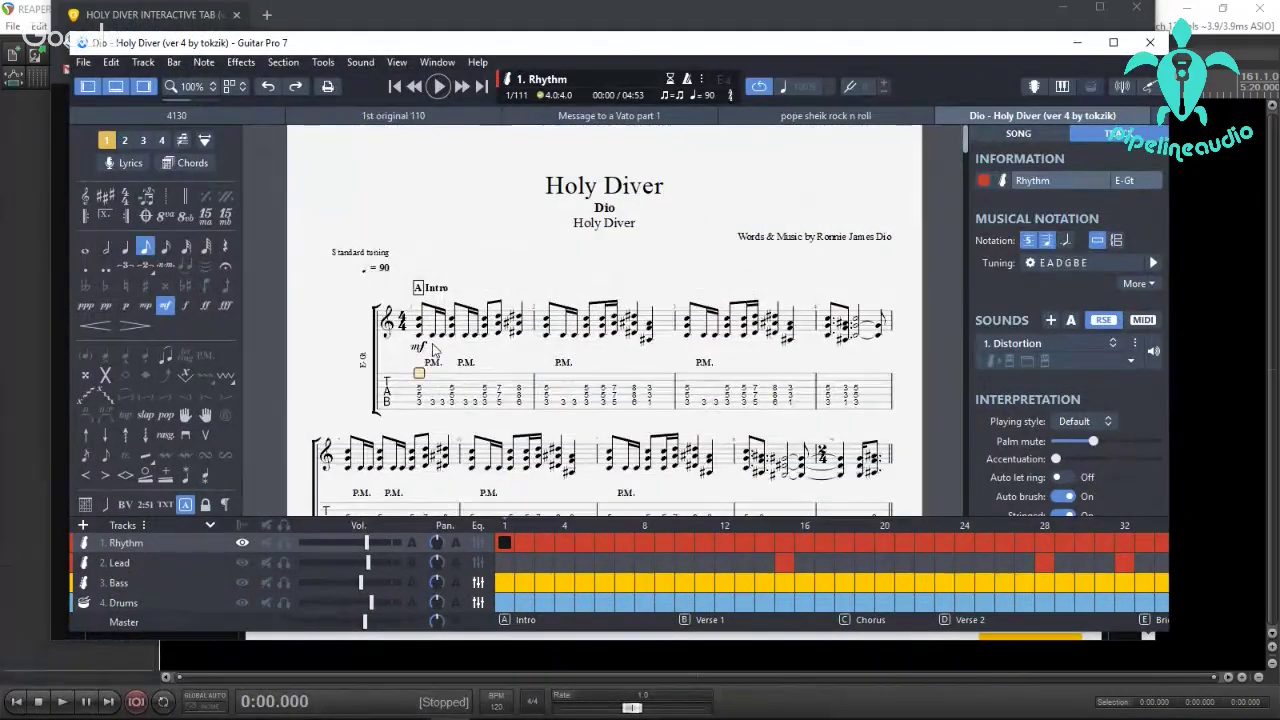
{"action": "scroll", "coordinate": [432, 347], "scroll_direction": "down", "scroll_amount": 2}
{"action": "scroll", "coordinate": [432, 347], "scroll_direction": "up", "scroll_amount": 1}
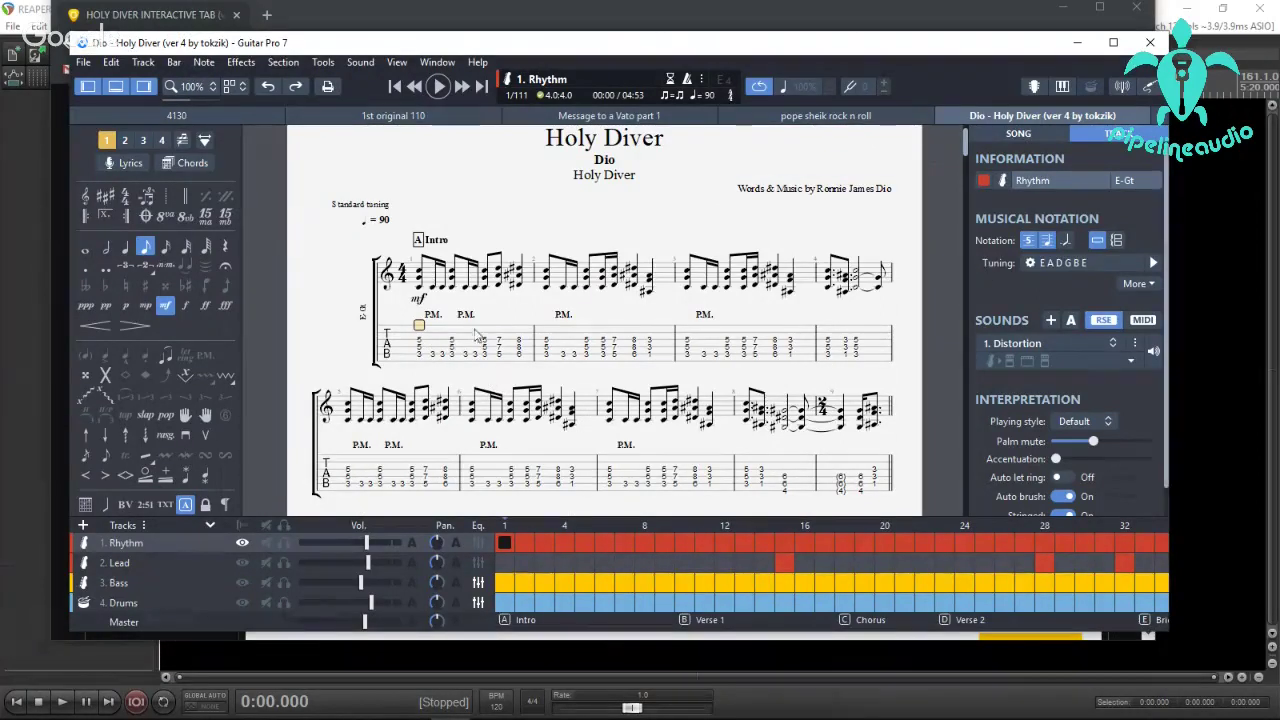
{"action": "left_click", "coordinate": [1047, 243]}
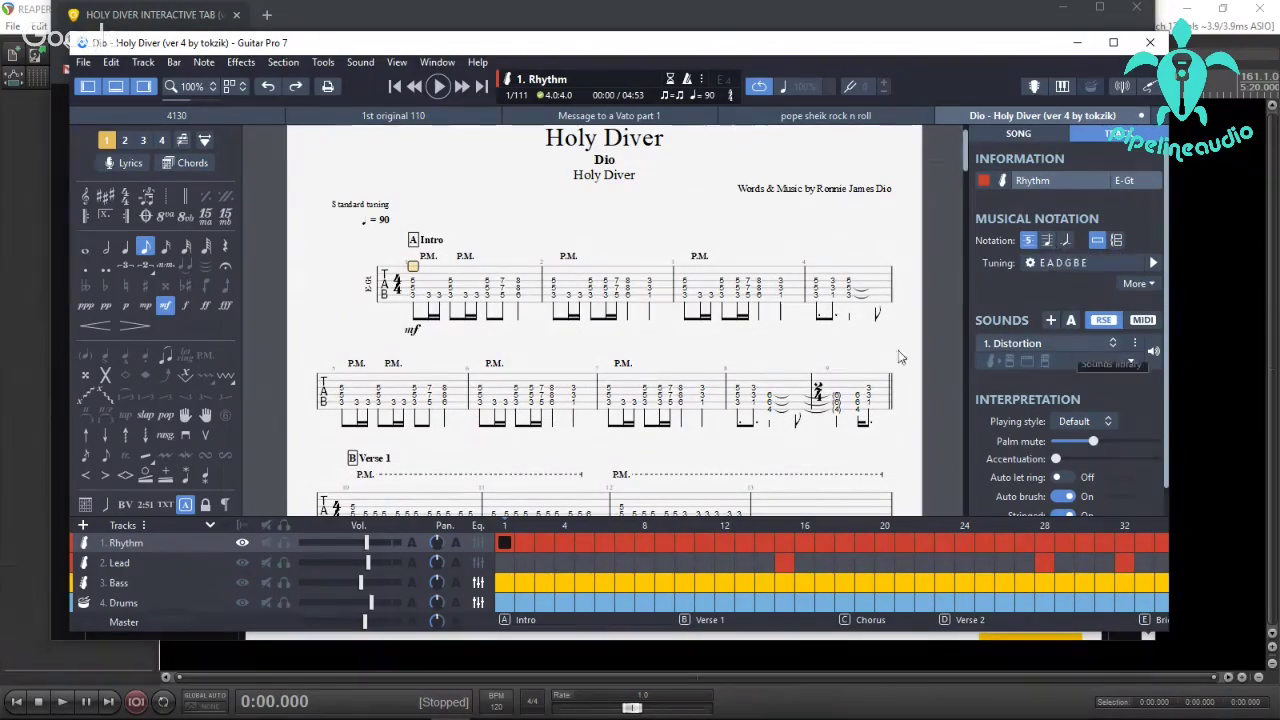
{"action": "scroll", "coordinate": [502, 373], "scroll_direction": "down", "scroll_amount": 1}
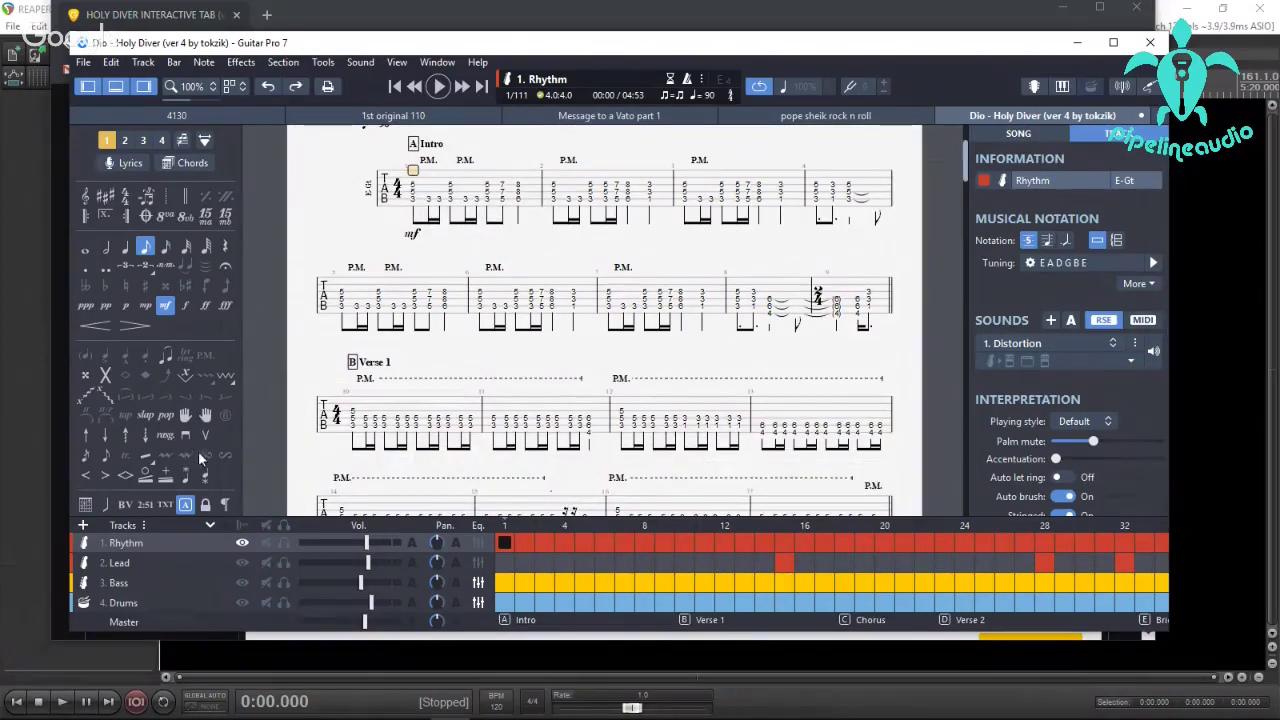
Show all tracks of Holy Diver together in the multitrack view and look through the score to Verse 1.
{"action": "left_click", "coordinate": [242, 527]}
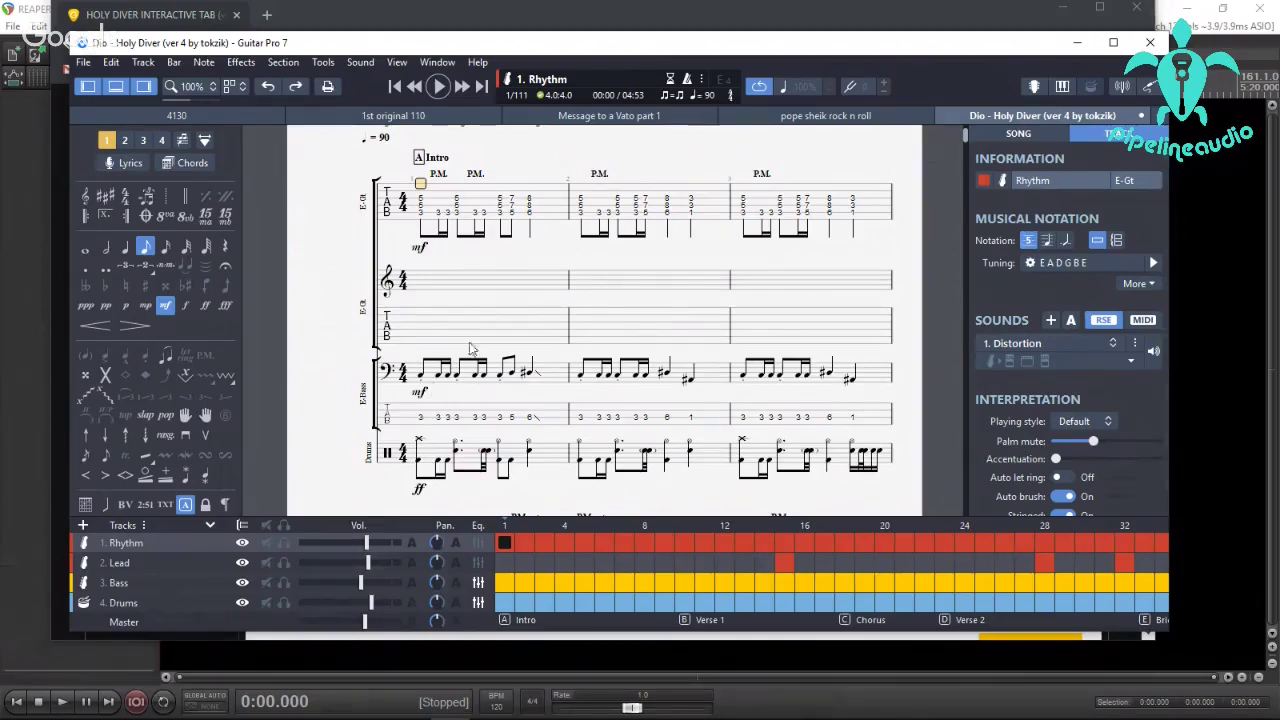
{"action": "scroll", "coordinate": [470, 315], "scroll_direction": "down", "scroll_amount": 10}
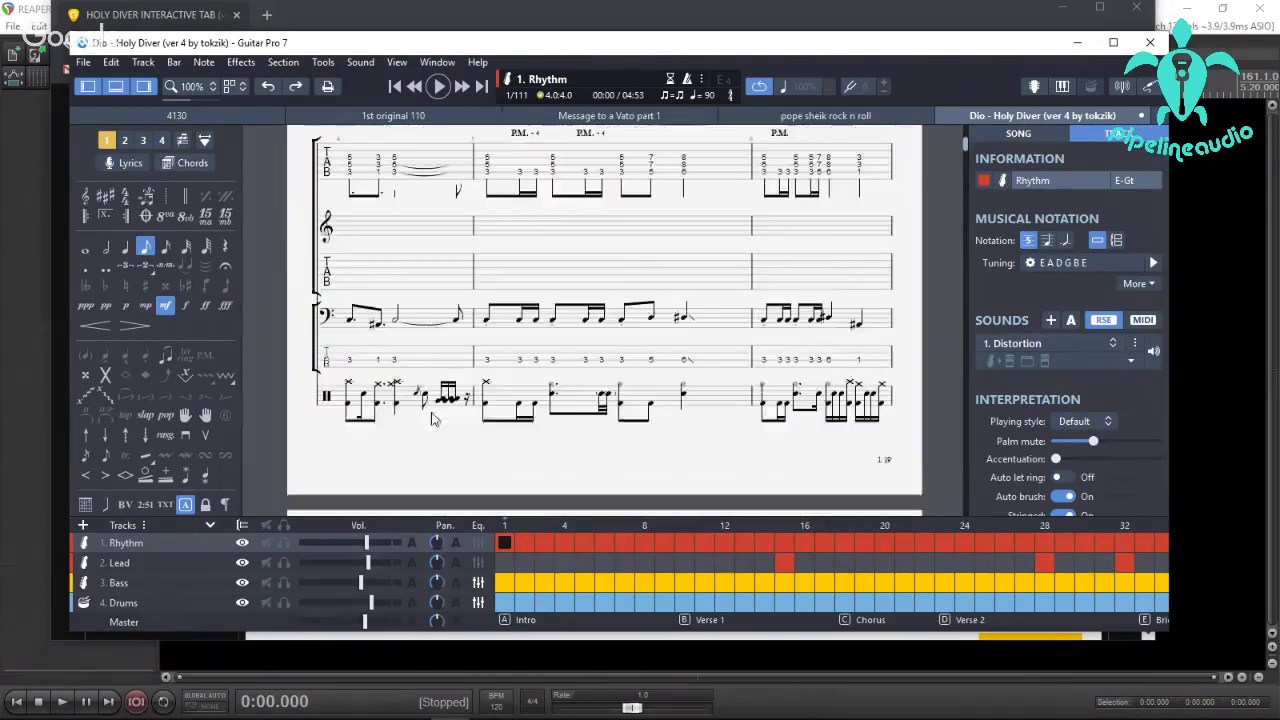
{"action": "scroll", "coordinate": [438, 417], "scroll_direction": "down", "scroll_amount": 10}
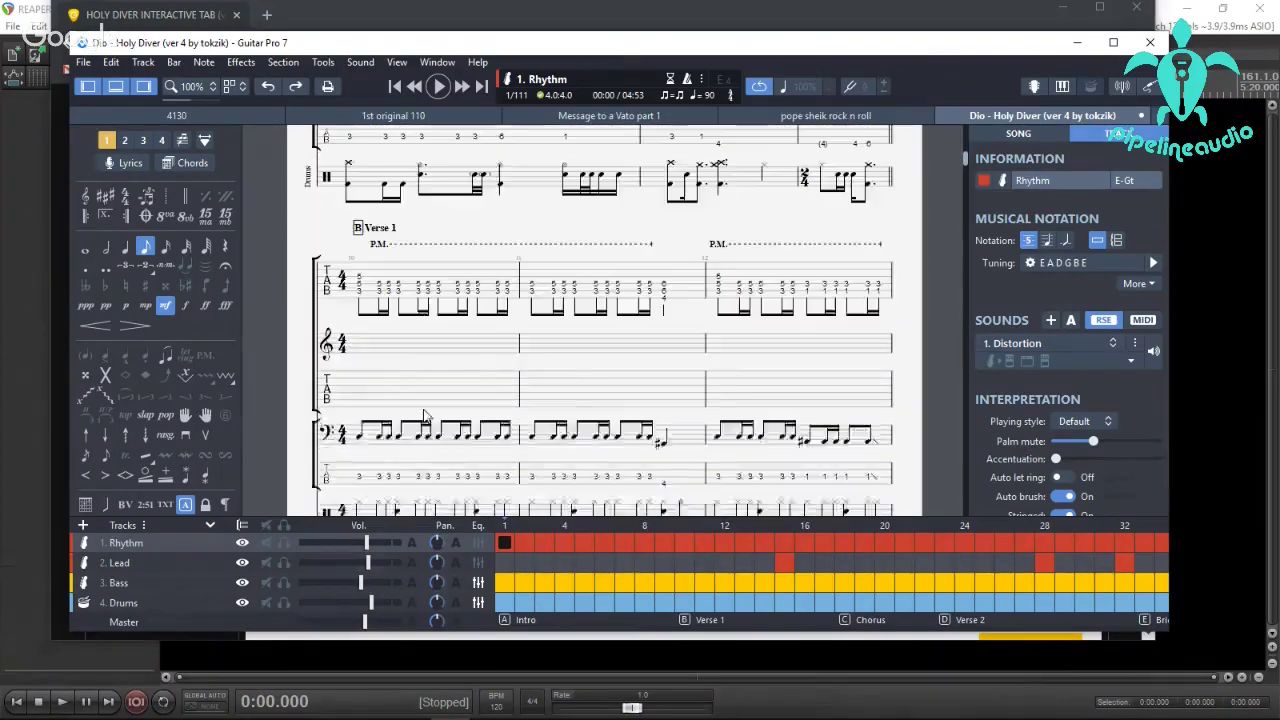
{"action": "scroll", "coordinate": [423, 416], "scroll_direction": "down", "scroll_amount": 2}
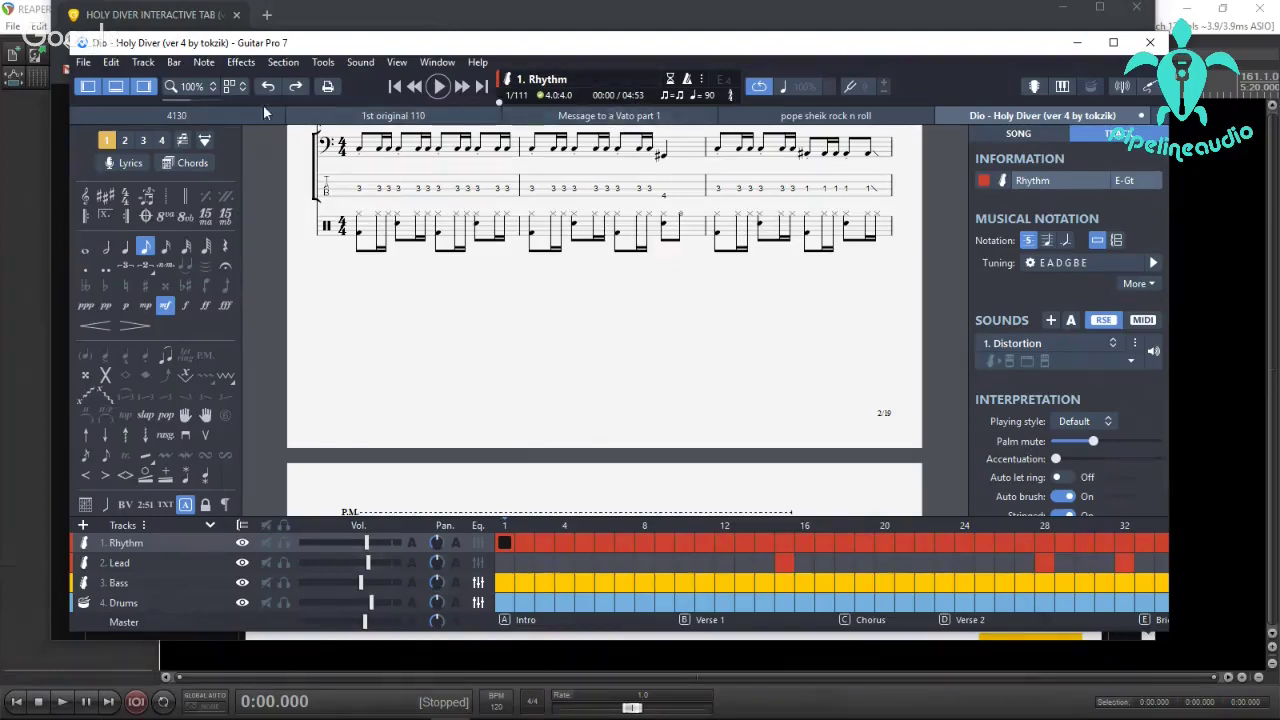
Look at the open scores 4130 and 1st original 110, and switch to pope sheik rock n roll.
{"action": "left_click", "coordinate": [214, 116]}
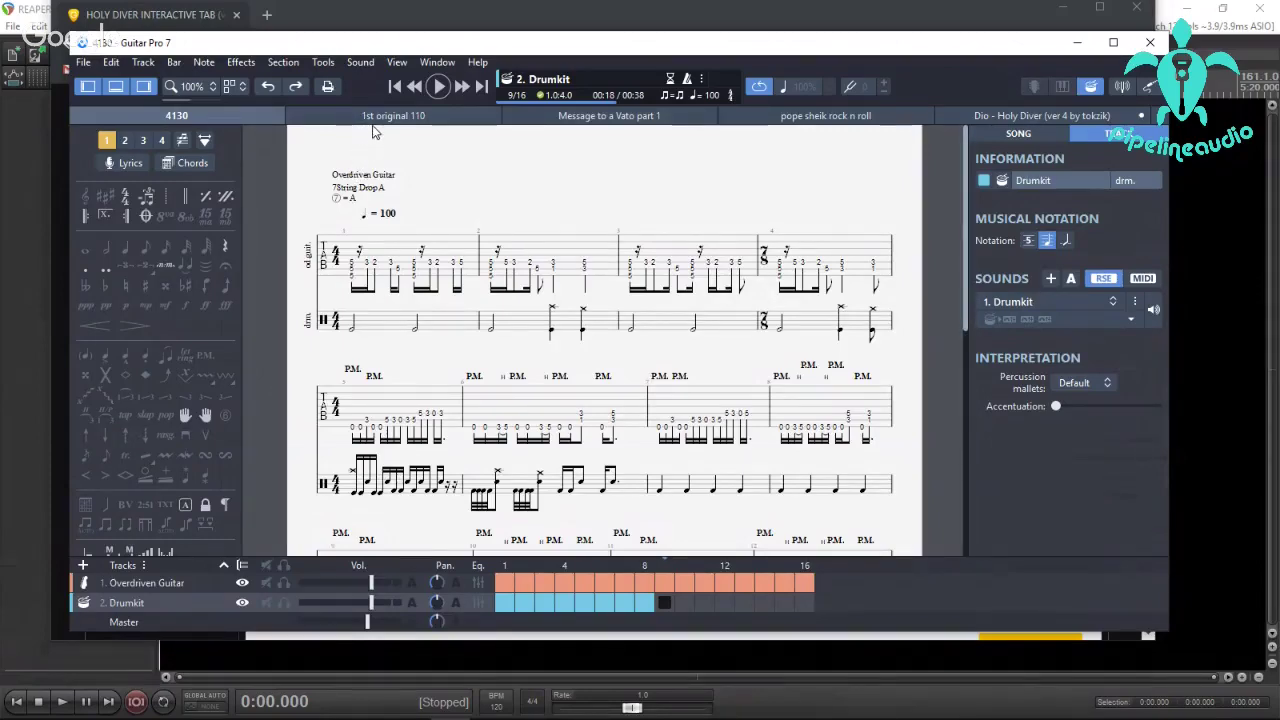
{"action": "left_click", "coordinate": [380, 117]}
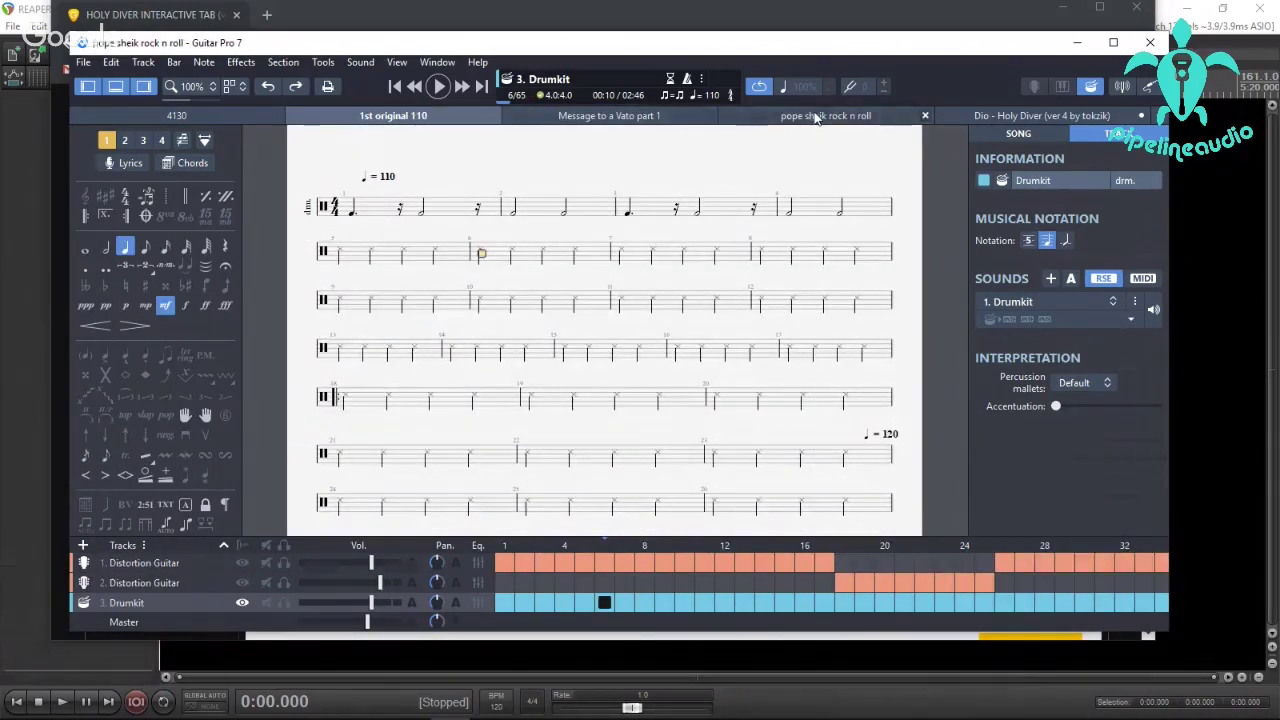
{"action": "left_click", "coordinate": [816, 117]}
{"action": "scroll", "coordinate": [459, 277], "scroll_direction": "up", "scroll_amount": 2}
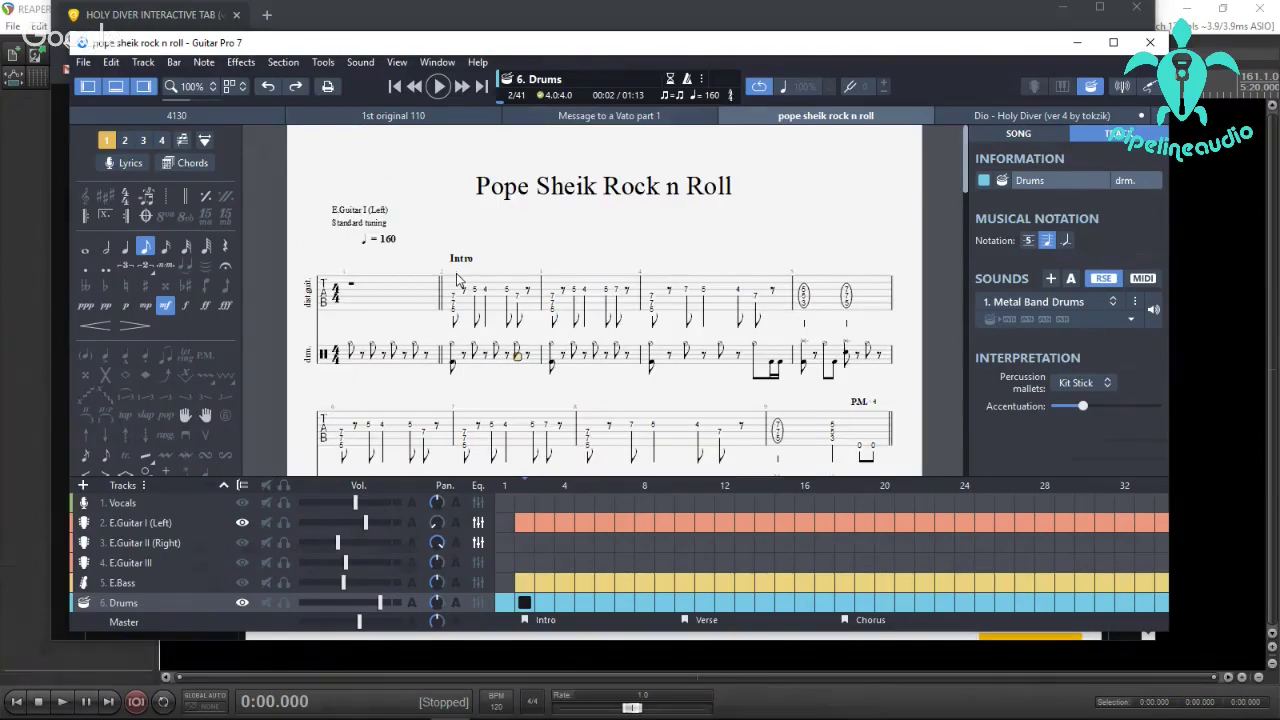
Play pope sheik rock n roll from the first bar of the Drums track and stop after several bars.
{"action": "left_click", "coordinate": [351, 359]}
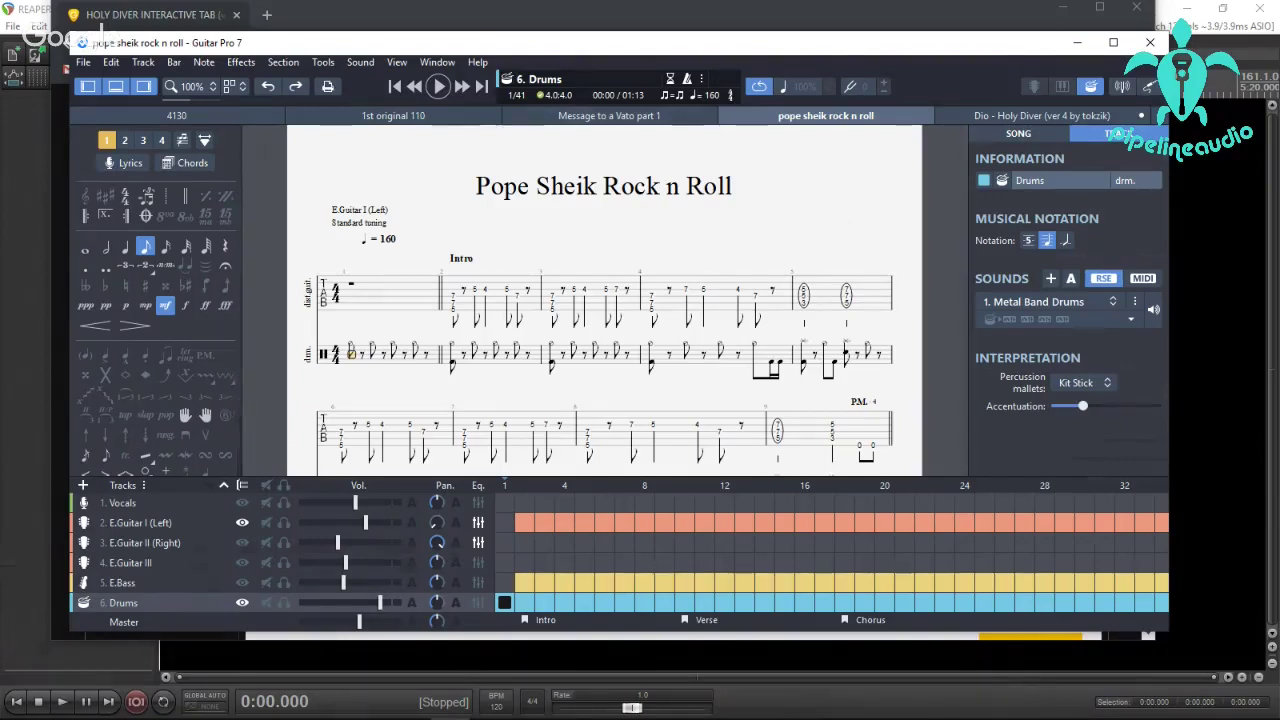
{"action": "key", "text": "alt+Tab"}
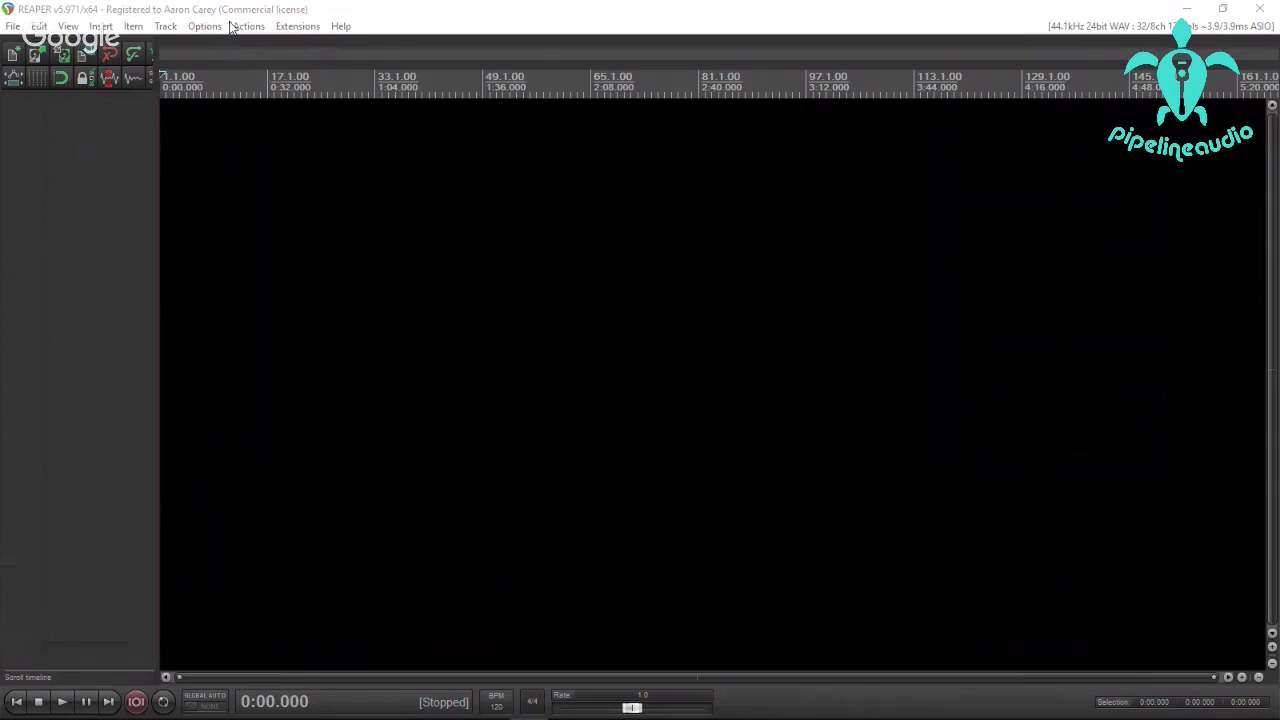
{"action": "key", "text": "alt+Tab"}
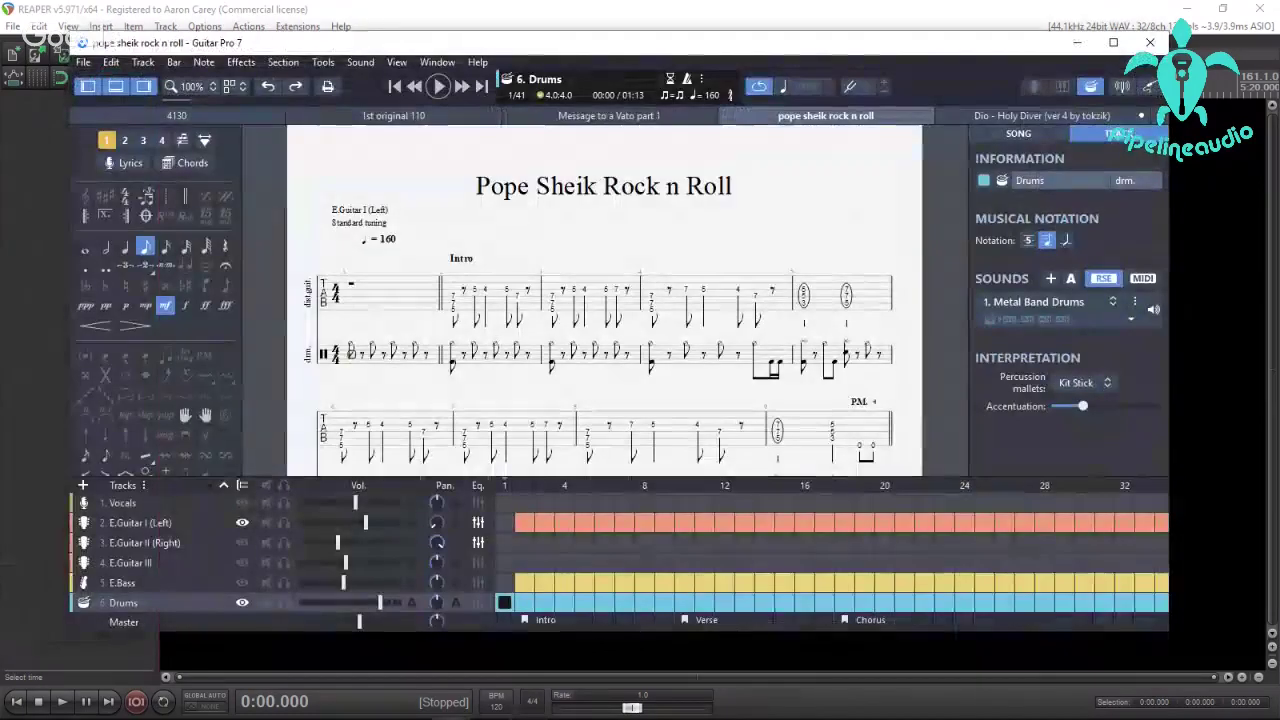
{"action": "key", "text": "space"}
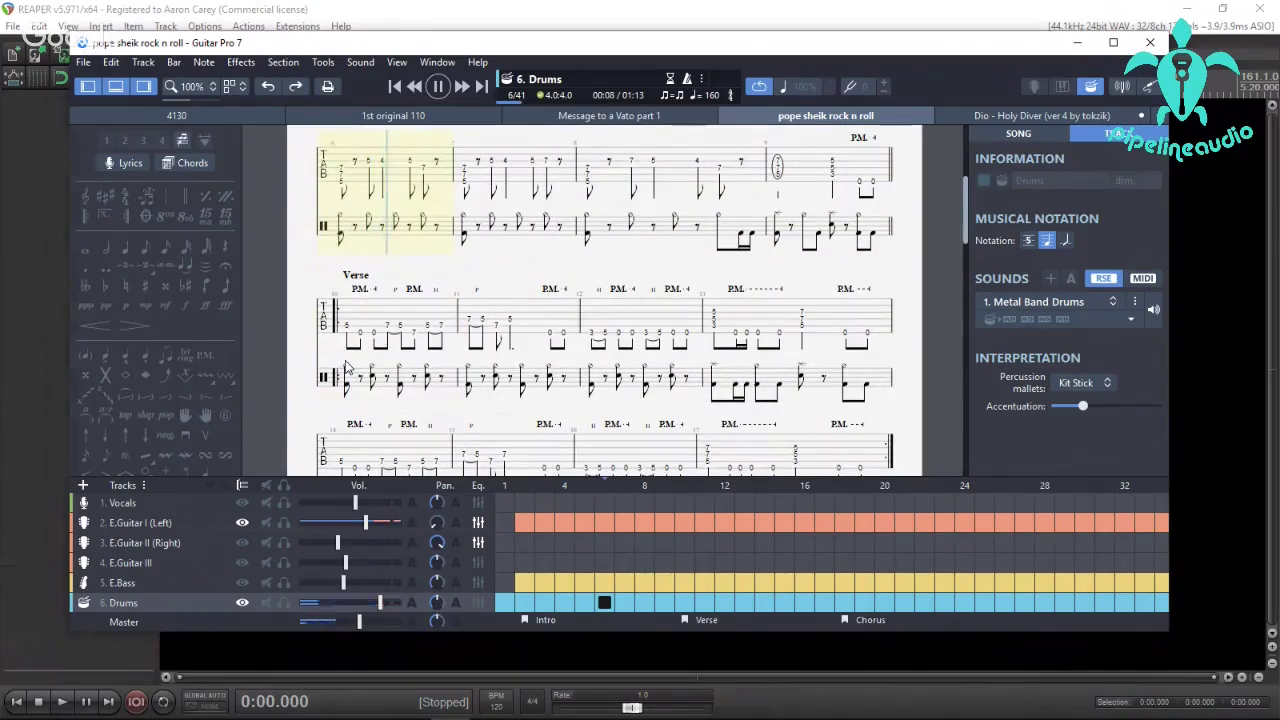
{"action": "key", "text": "space"}
Set the audio device to ASIO in the Audio / MIDI preferences, review the MIDI settings, and close the preferences.
{"action": "left_click", "coordinate": [360, 62]}
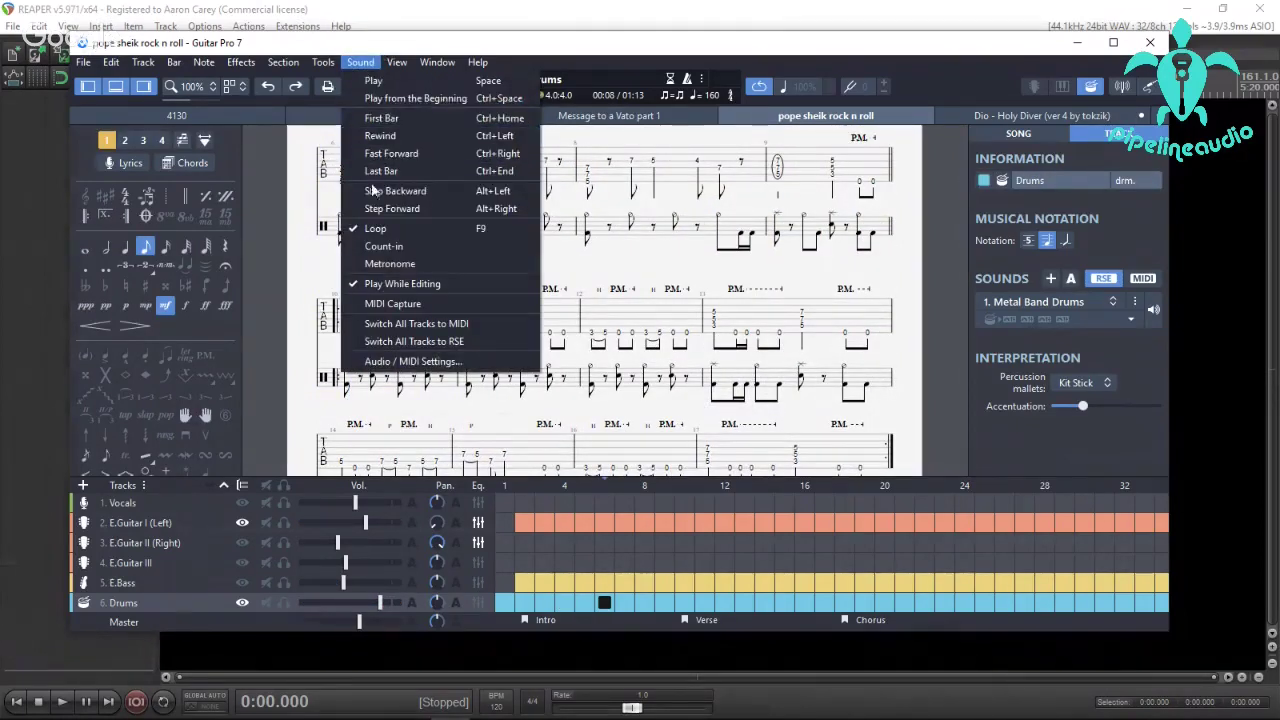
{"action": "left_click", "coordinate": [405, 362]}
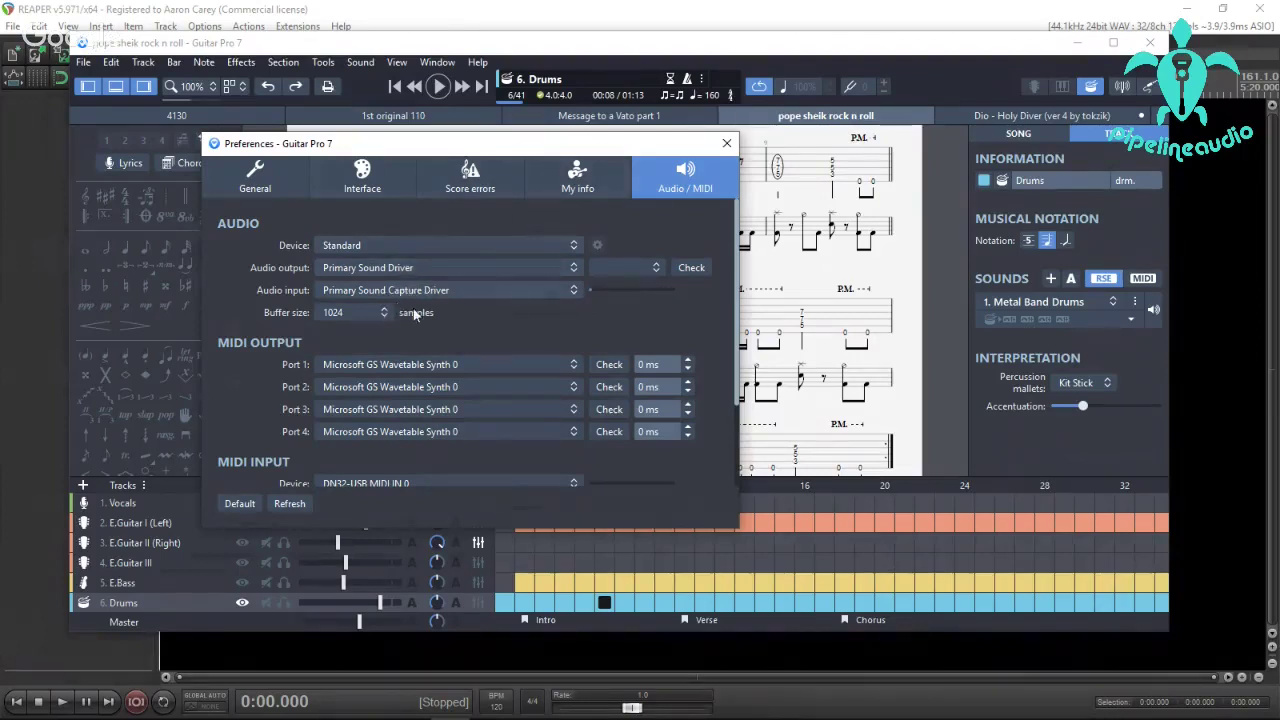
{"action": "left_click", "coordinate": [572, 268]}
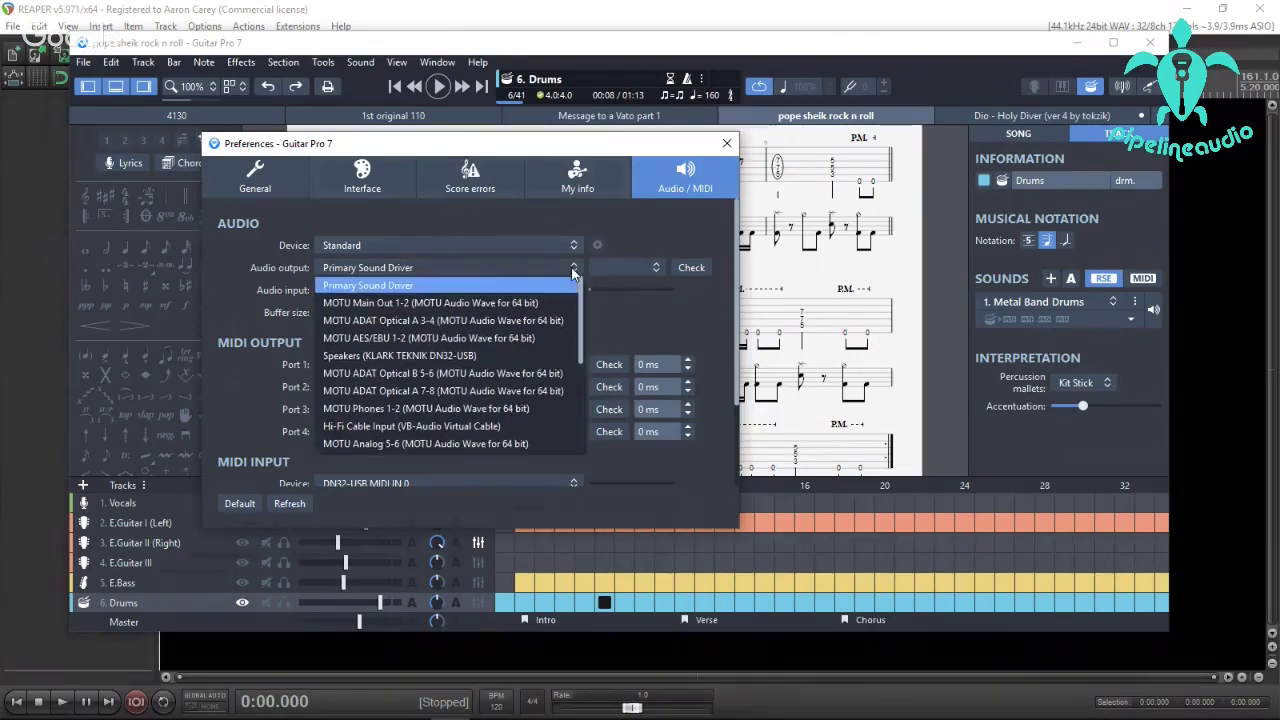
{"action": "left_click", "coordinate": [497, 244]}
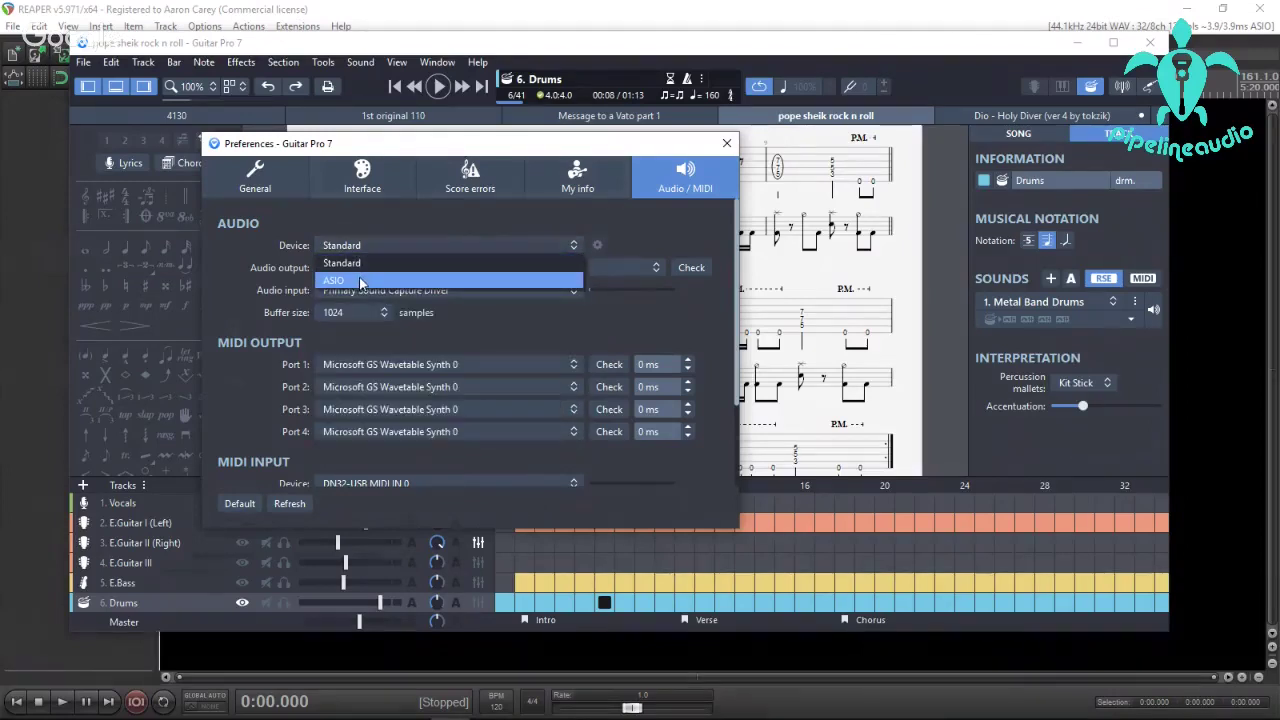
{"action": "left_click", "coordinate": [405, 280]}
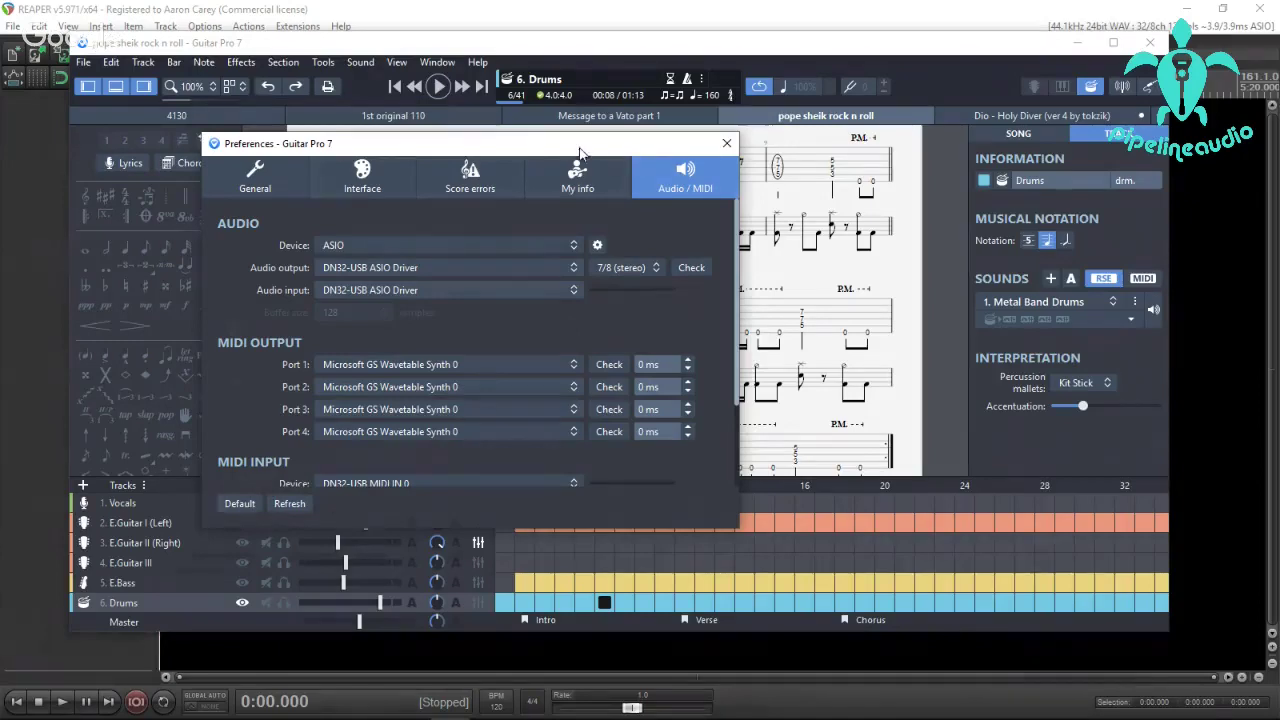
{"action": "left_click_drag", "start_coordinate": [580, 152], "coordinate": [406, 162]}
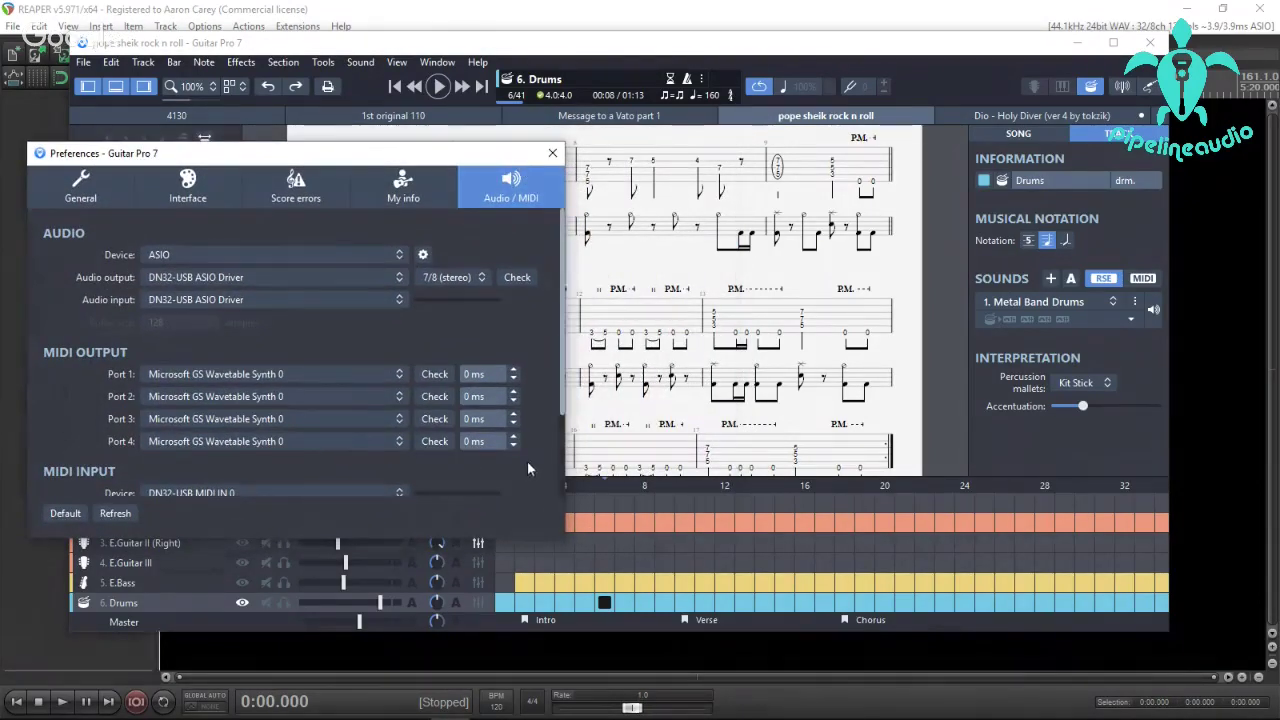
{"action": "left_click_drag", "start_coordinate": [562, 385], "coordinate": [566, 487]}
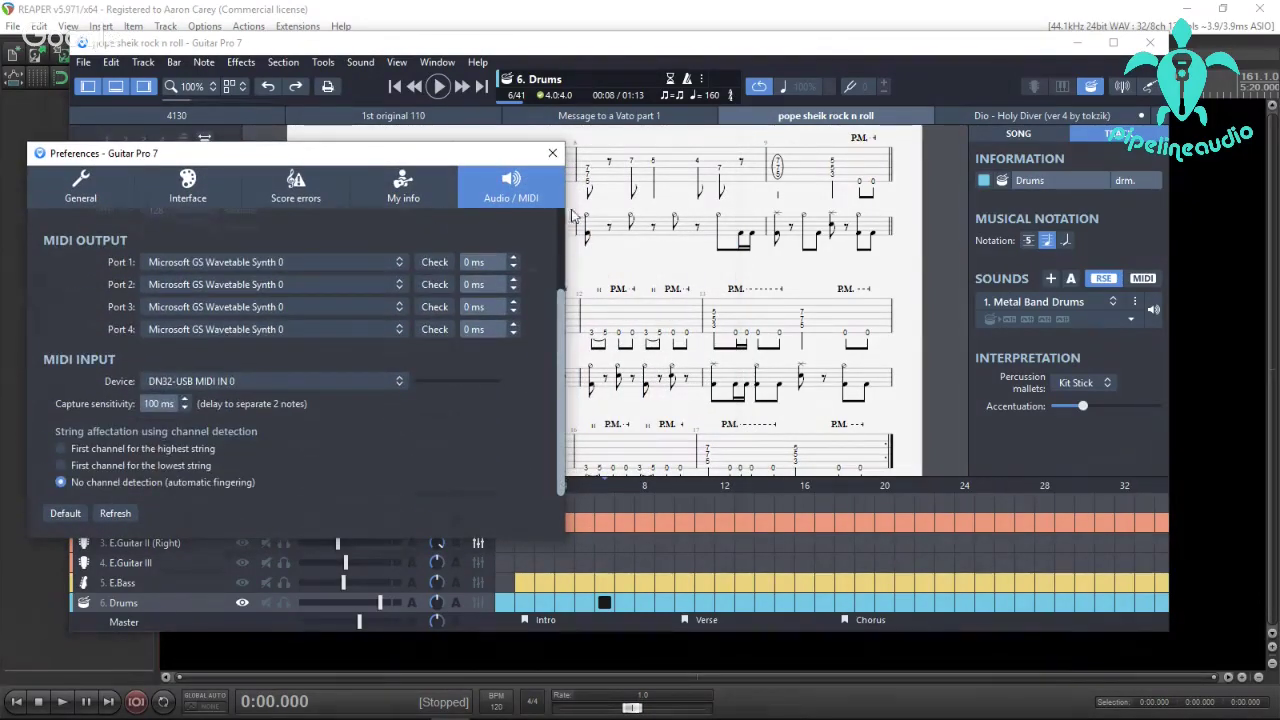
{"action": "left_click", "coordinate": [552, 153]}
Play the song from the first bar, solo the Drums track during playback, stop, and remove the solo.
{"action": "scroll", "coordinate": [394, 276], "scroll_direction": "up", "scroll_amount": 3}
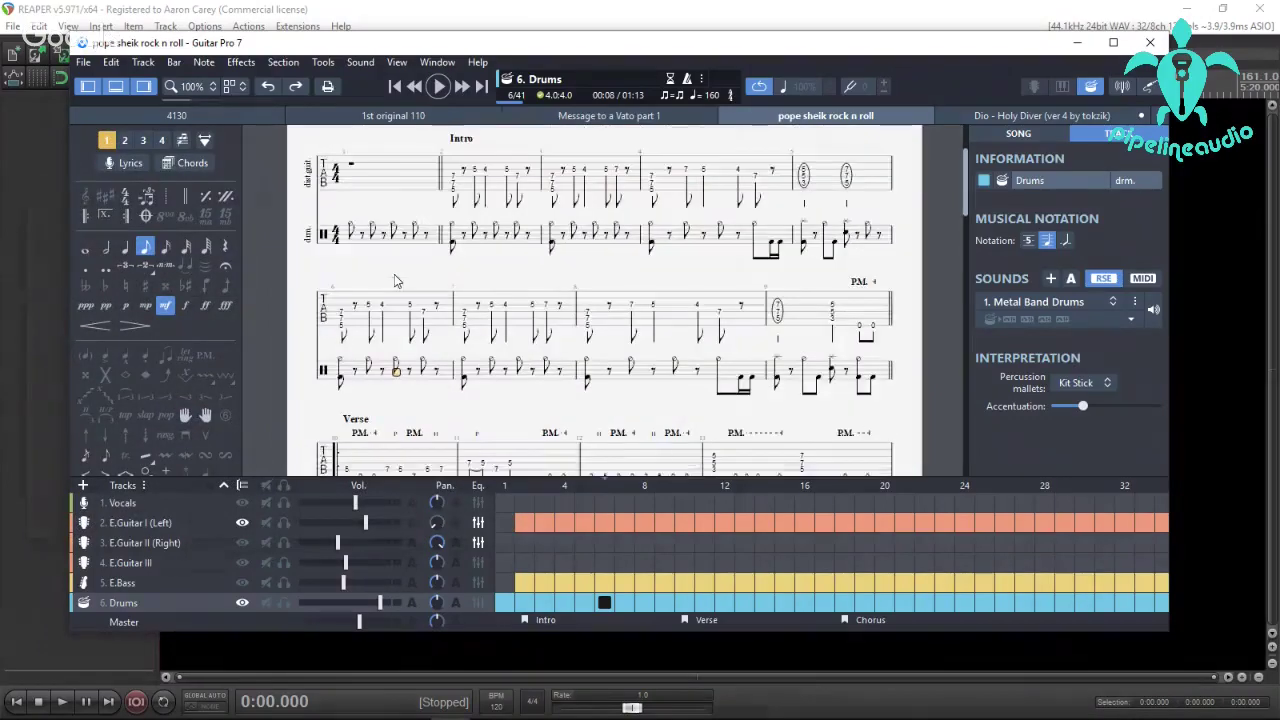
{"action": "scroll", "coordinate": [394, 276], "scroll_direction": "up", "scroll_amount": 2}
{"action": "left_click", "coordinate": [352, 359]}
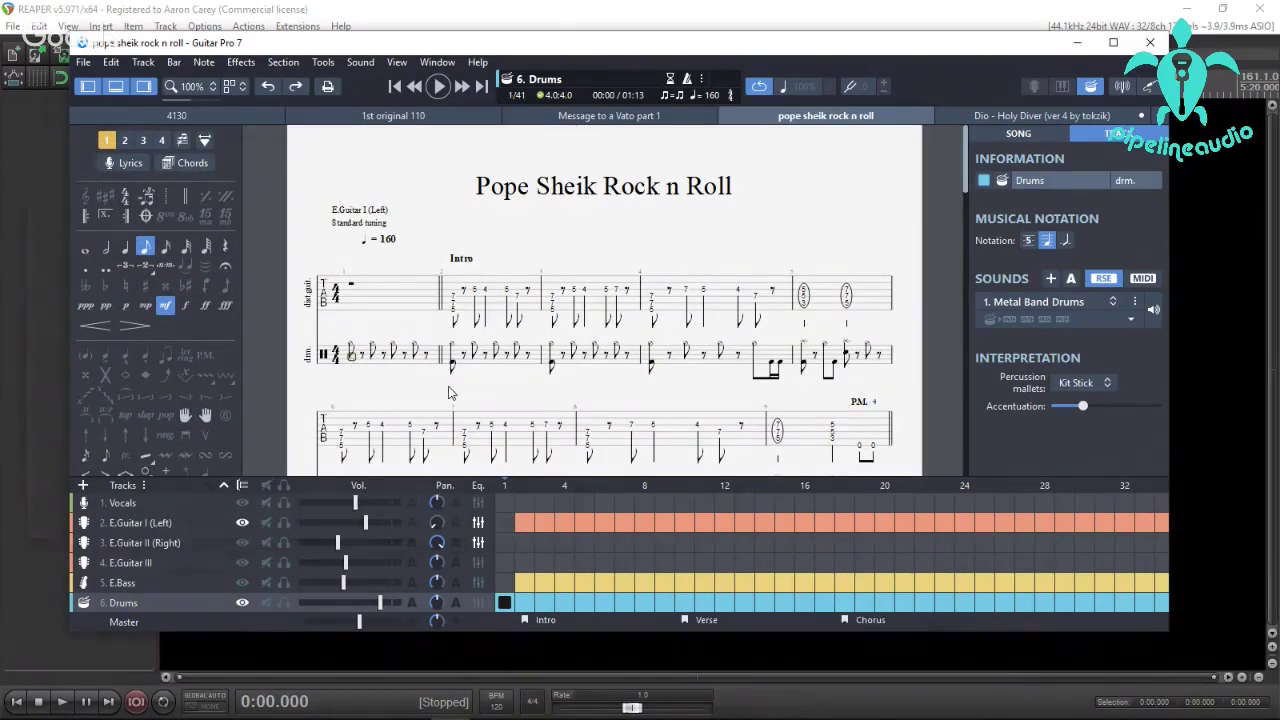
{"action": "key", "text": "space"}
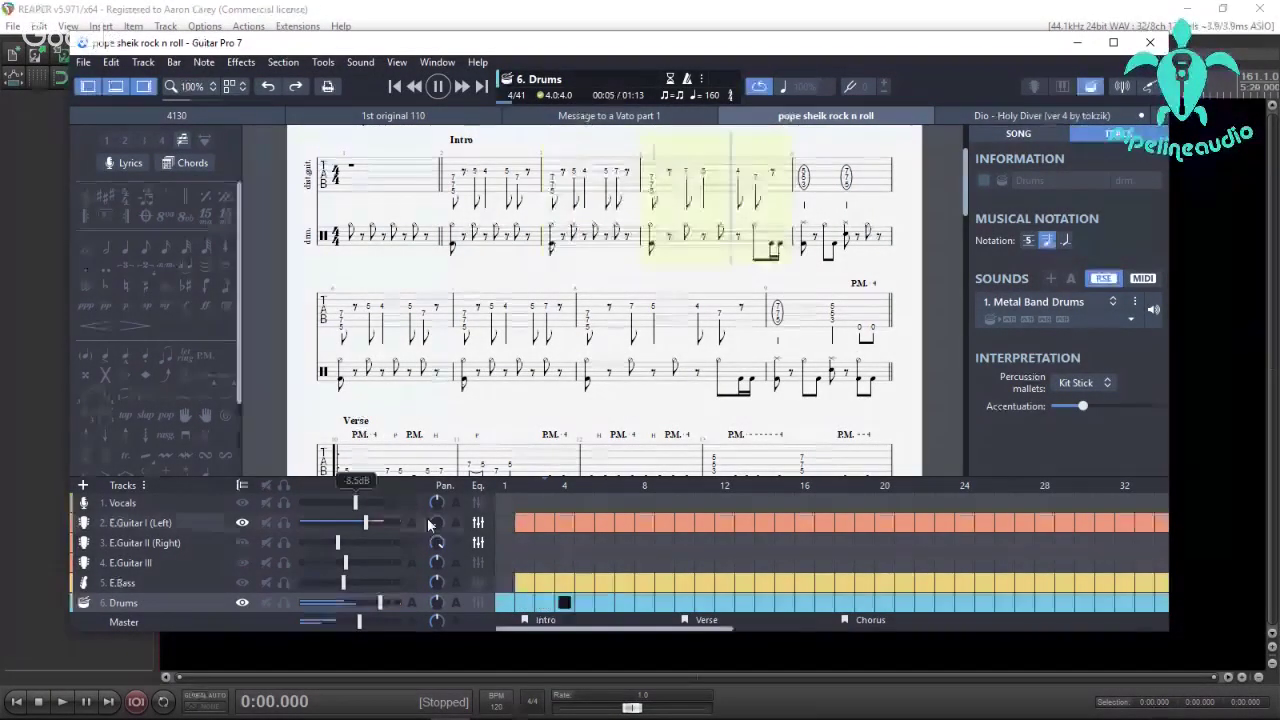
{"action": "left_click", "coordinate": [284, 603]}
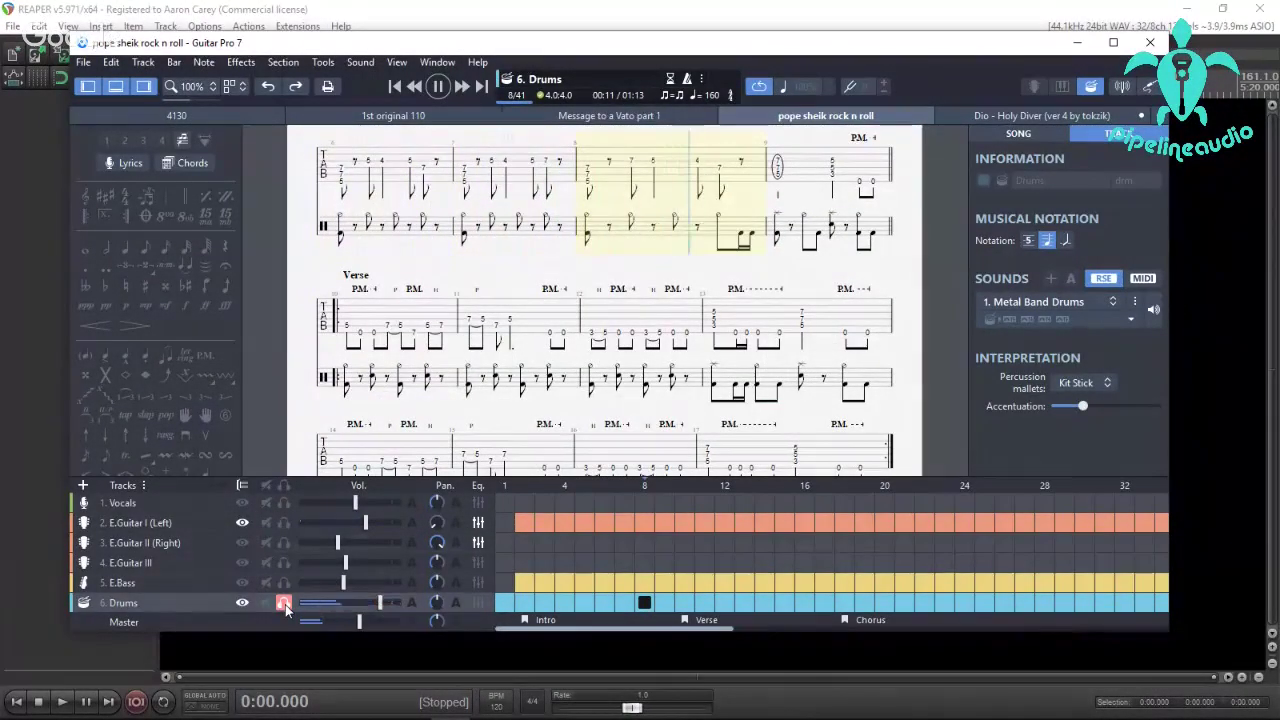
{"action": "key", "text": "space"}
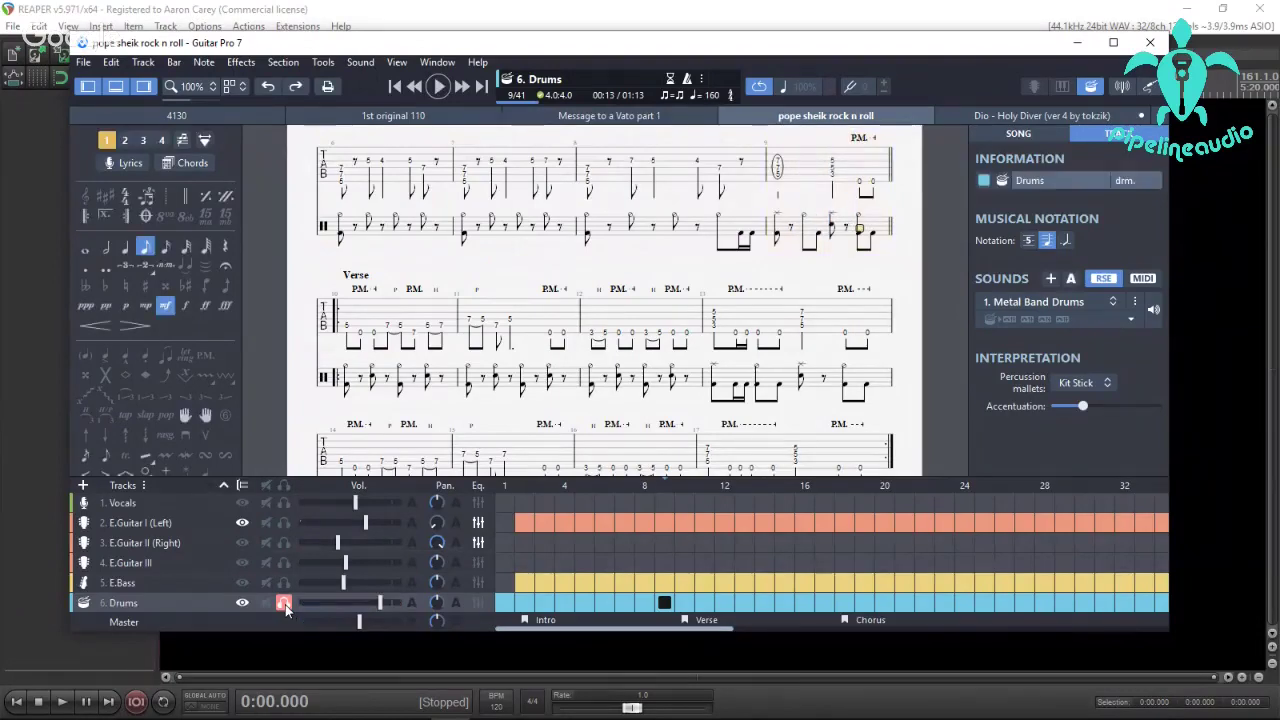
{"action": "left_click", "coordinate": [285, 604]}
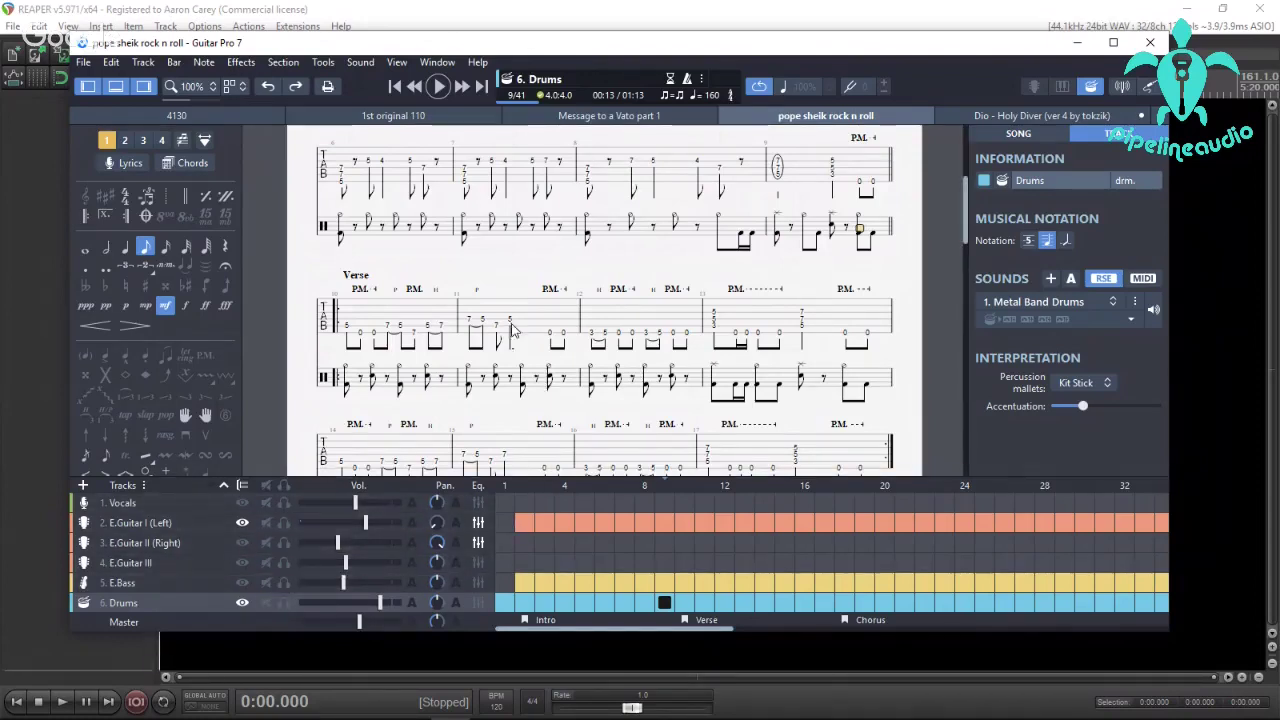
Look through the Pope Sheik Rock n Roll score, and view the Vocals and E.Guitar I (Left) tracks individually.
{"action": "scroll", "coordinate": [464, 360], "scroll_direction": "up", "scroll_amount": 5}
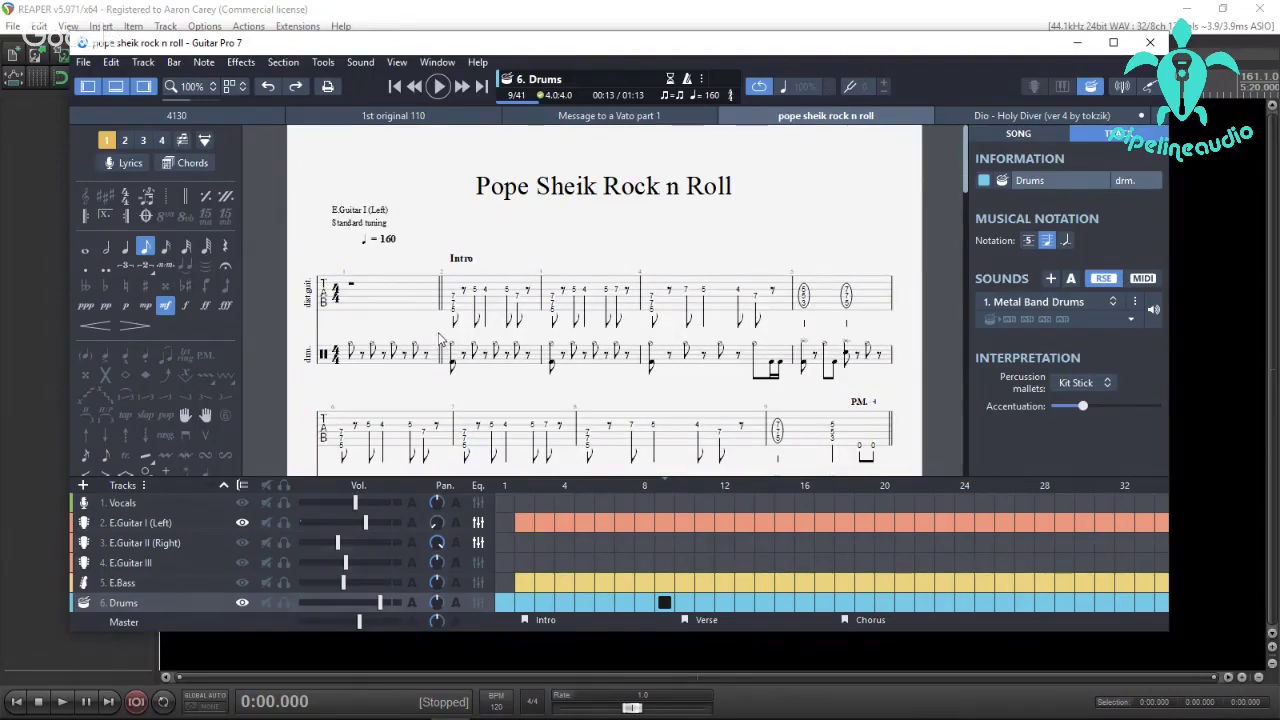
{"action": "scroll", "coordinate": [435, 335], "scroll_direction": "down", "scroll_amount": 8}
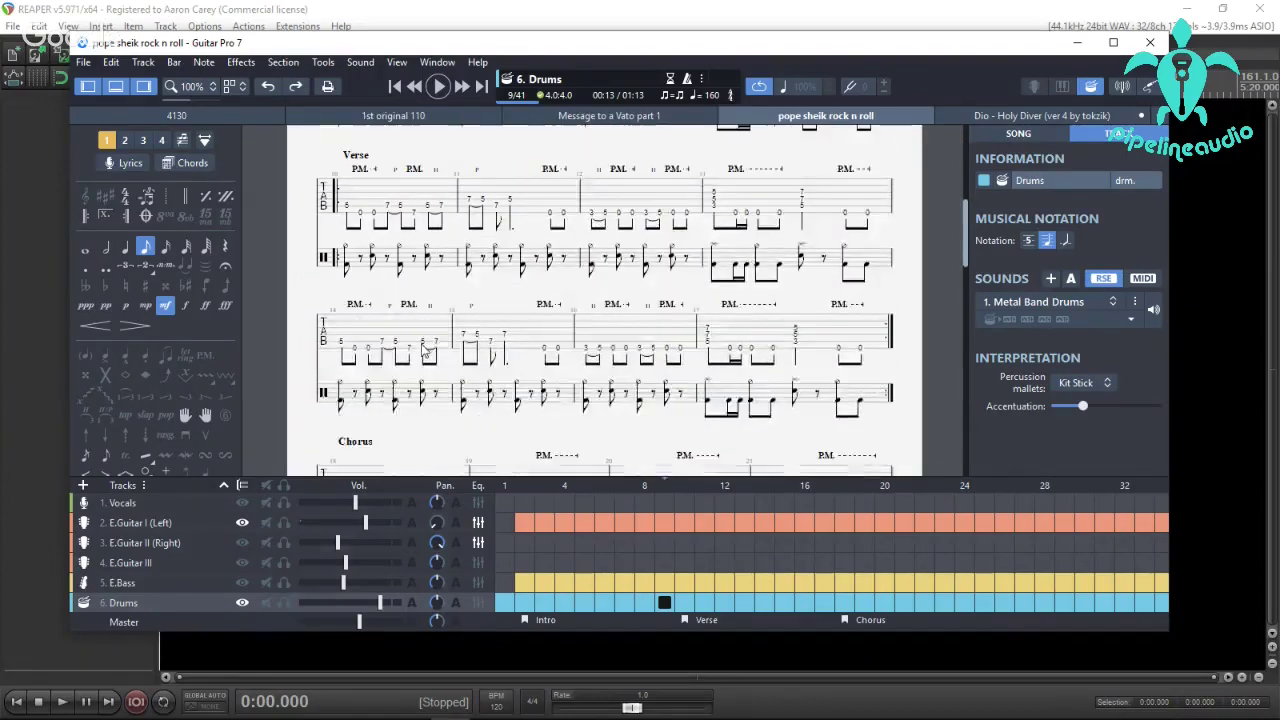
{"action": "scroll", "coordinate": [423, 350], "scroll_direction": "up", "scroll_amount": 8}
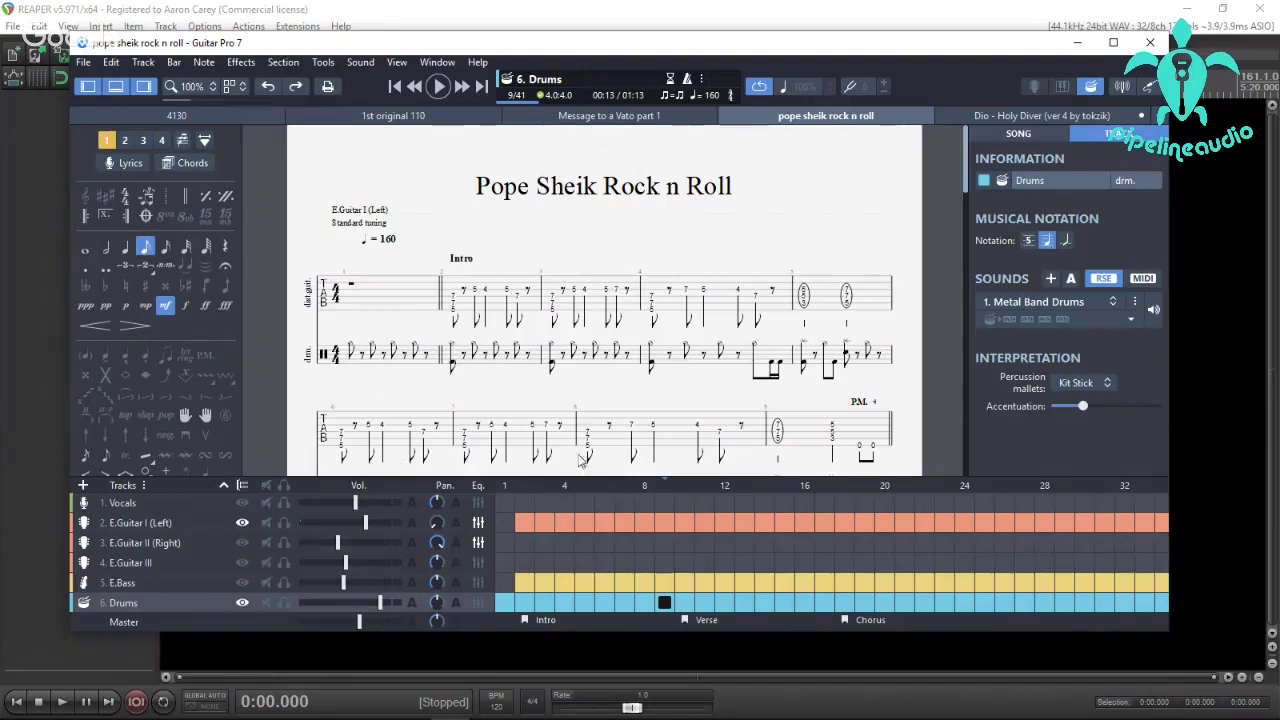
{"action": "left_click", "coordinate": [136, 503]}
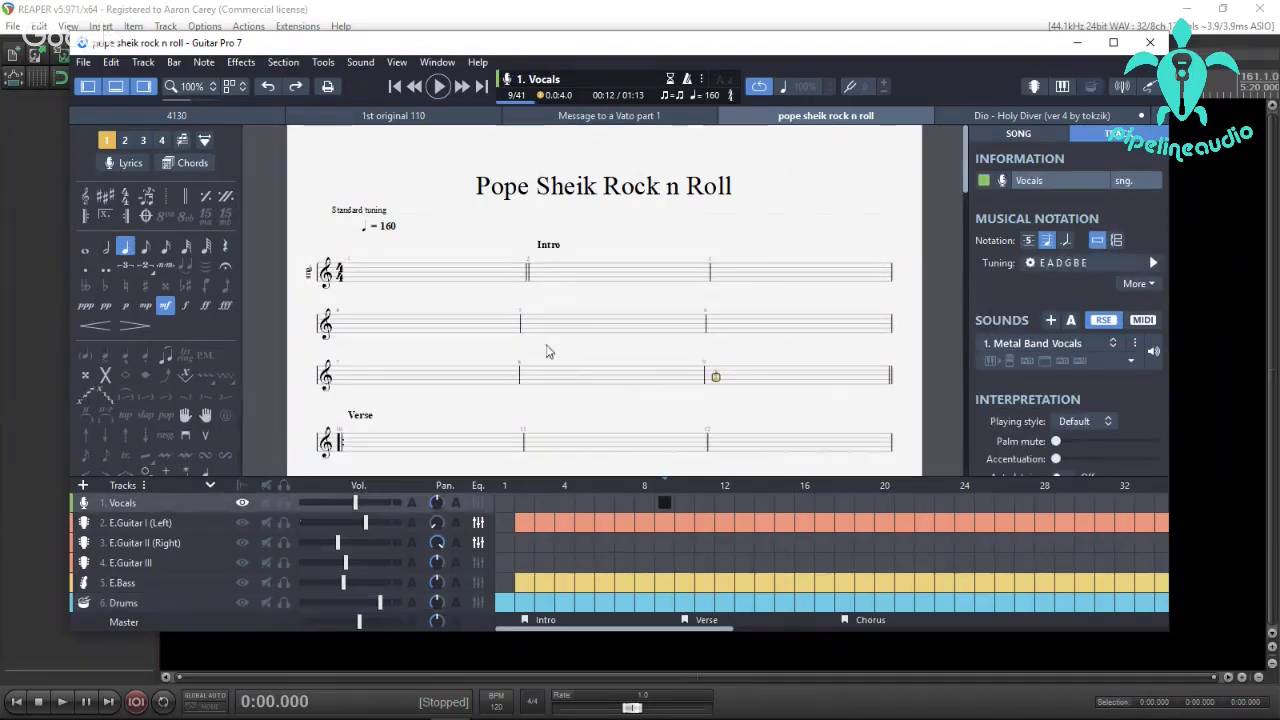
{"action": "left_click", "coordinate": [190, 523]}
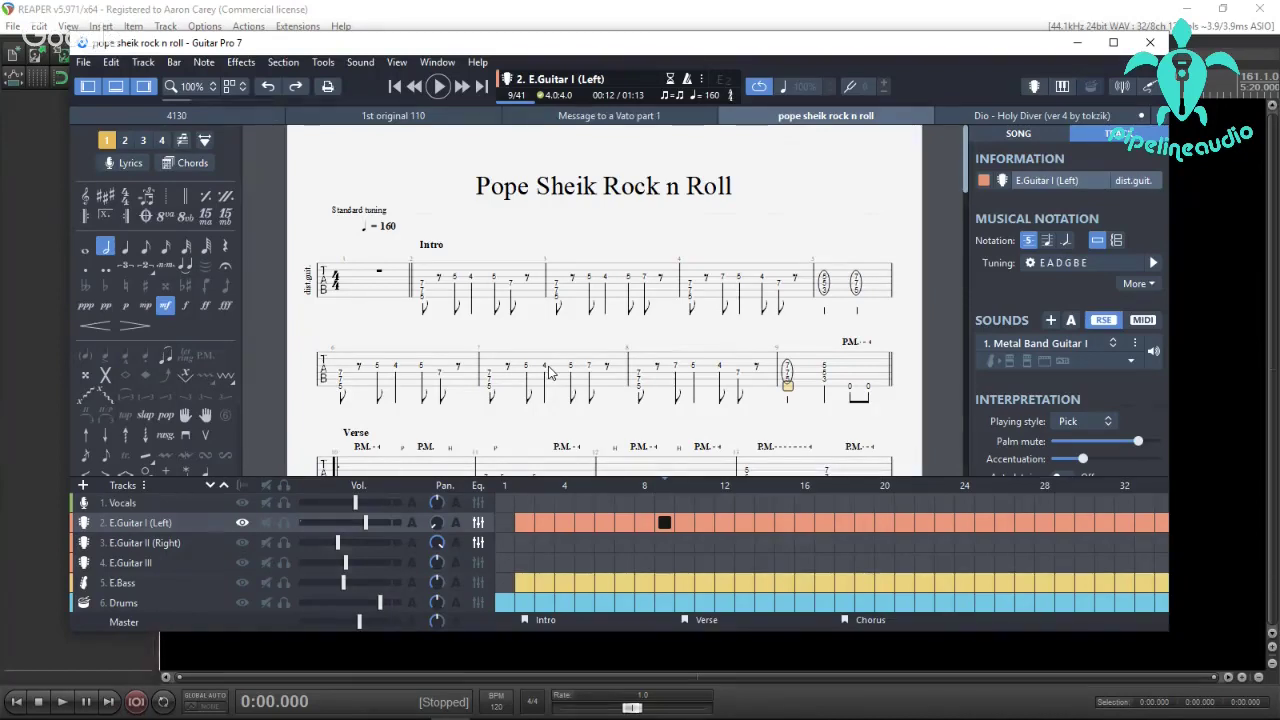
Start a MIDI export of pope sheik rock n roll and browse to the AudioD (D:) drive as the destination.
{"action": "left_click", "coordinate": [85, 63]}
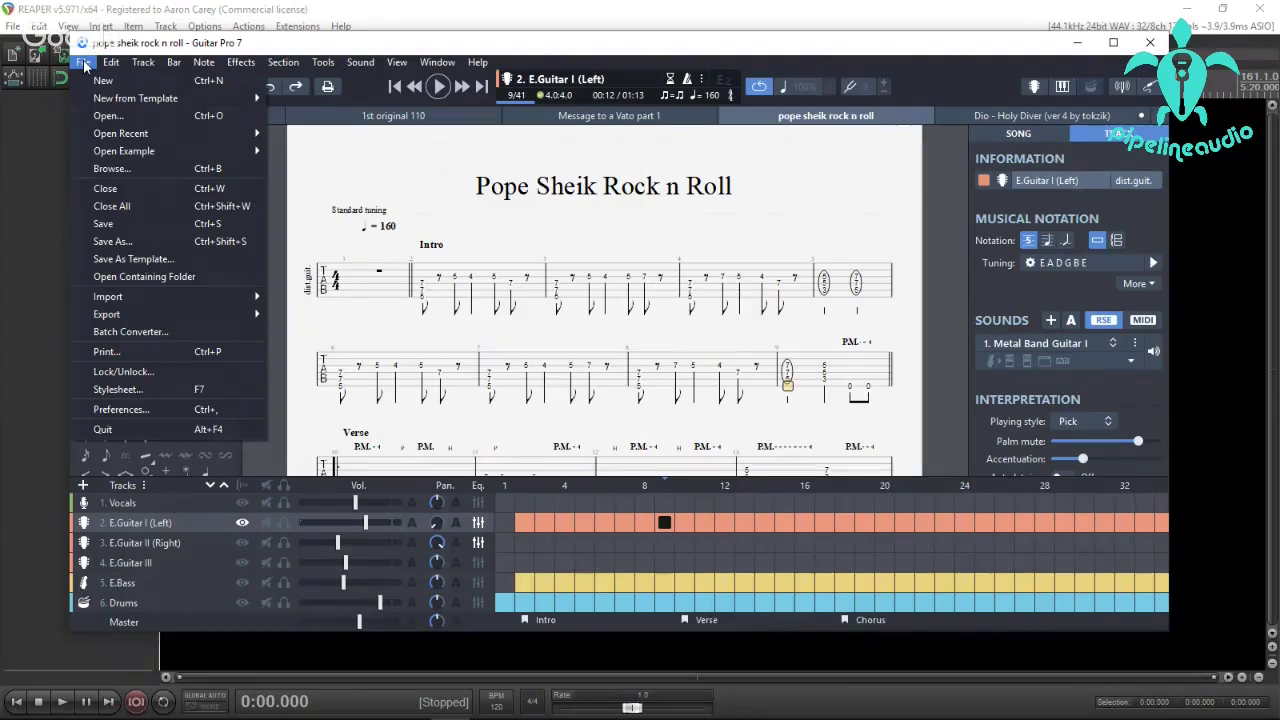
{"action": "mouse_move", "coordinate": [262, 316]}
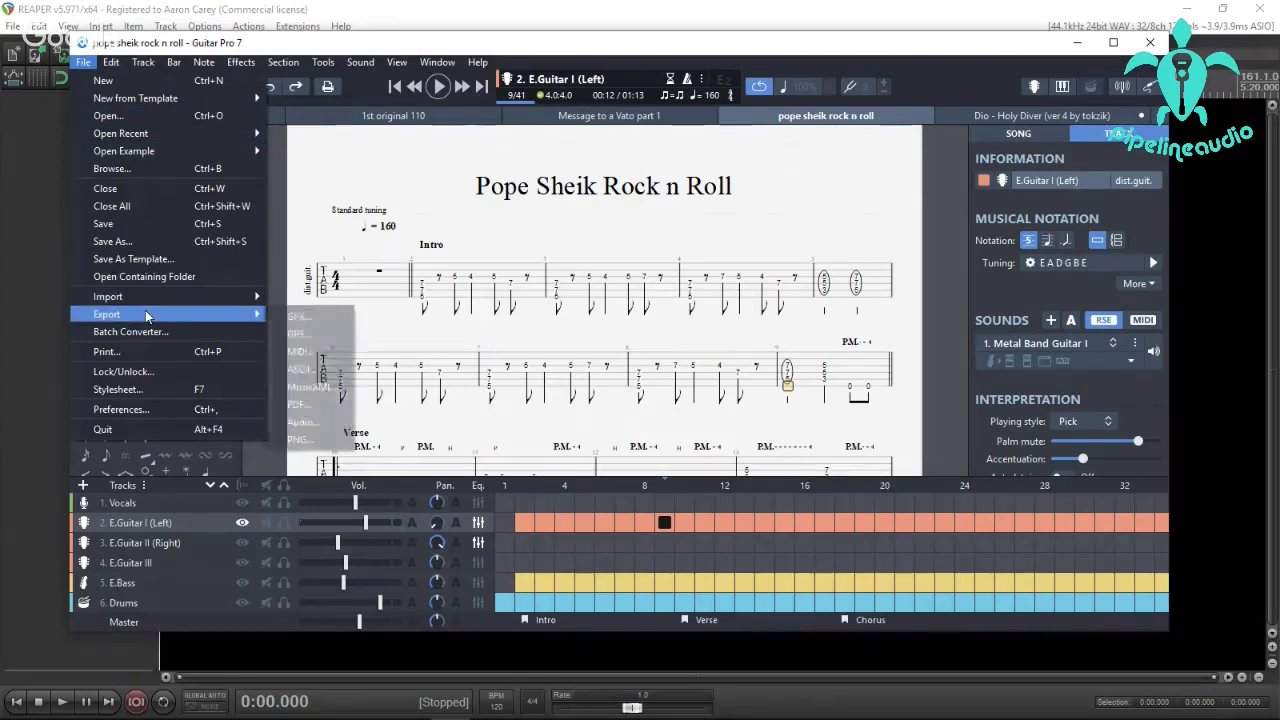
{"action": "left_click", "coordinate": [300, 351]}
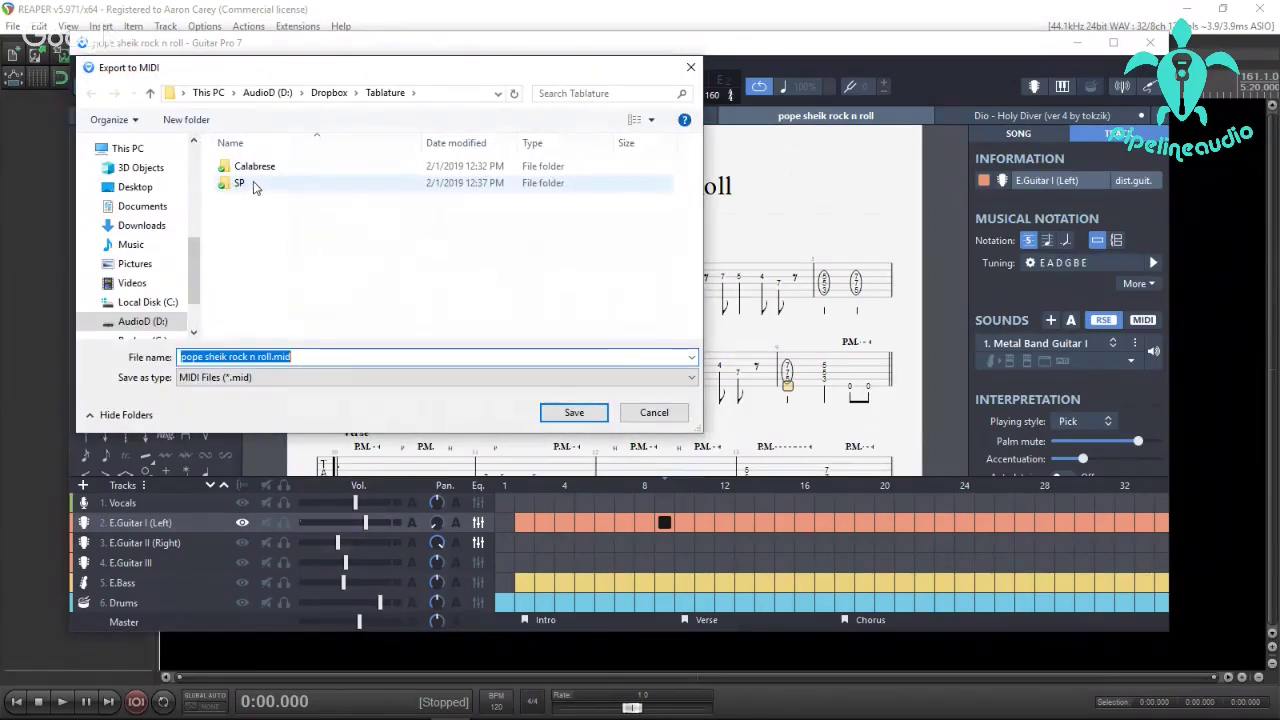
{"action": "left_click", "coordinate": [328, 93]}
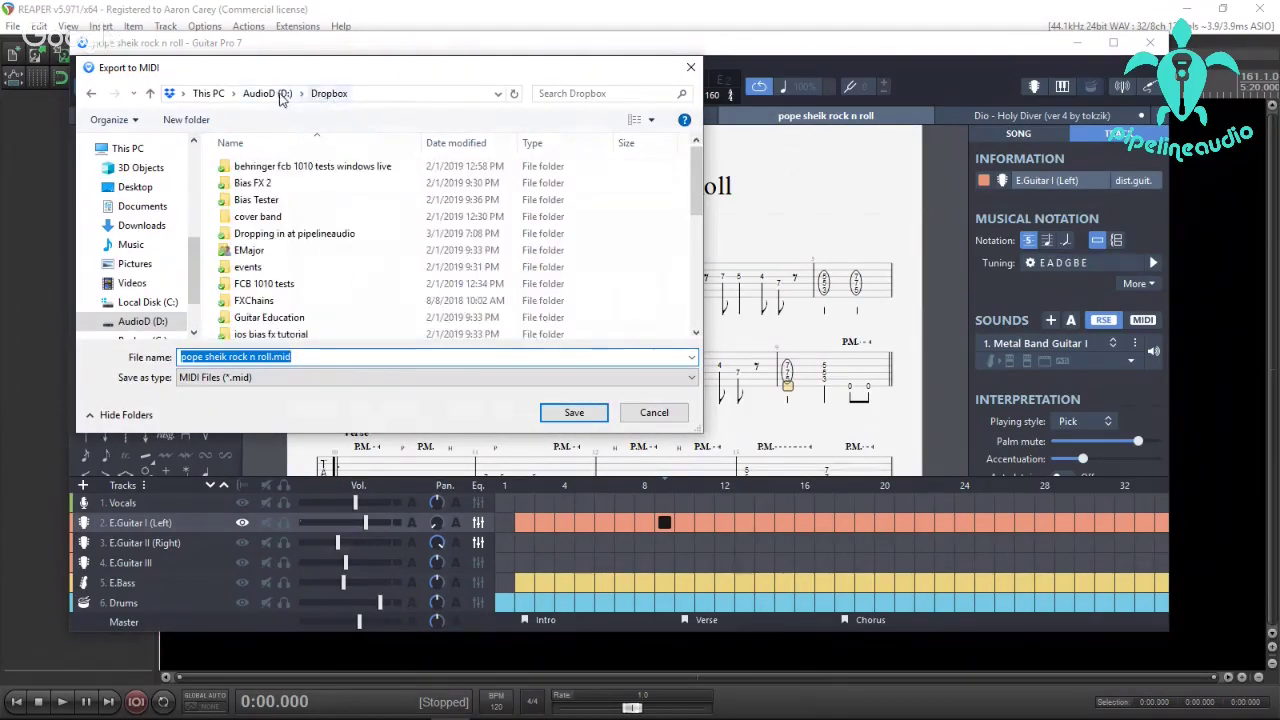
{"action": "left_click", "coordinate": [267, 93]}
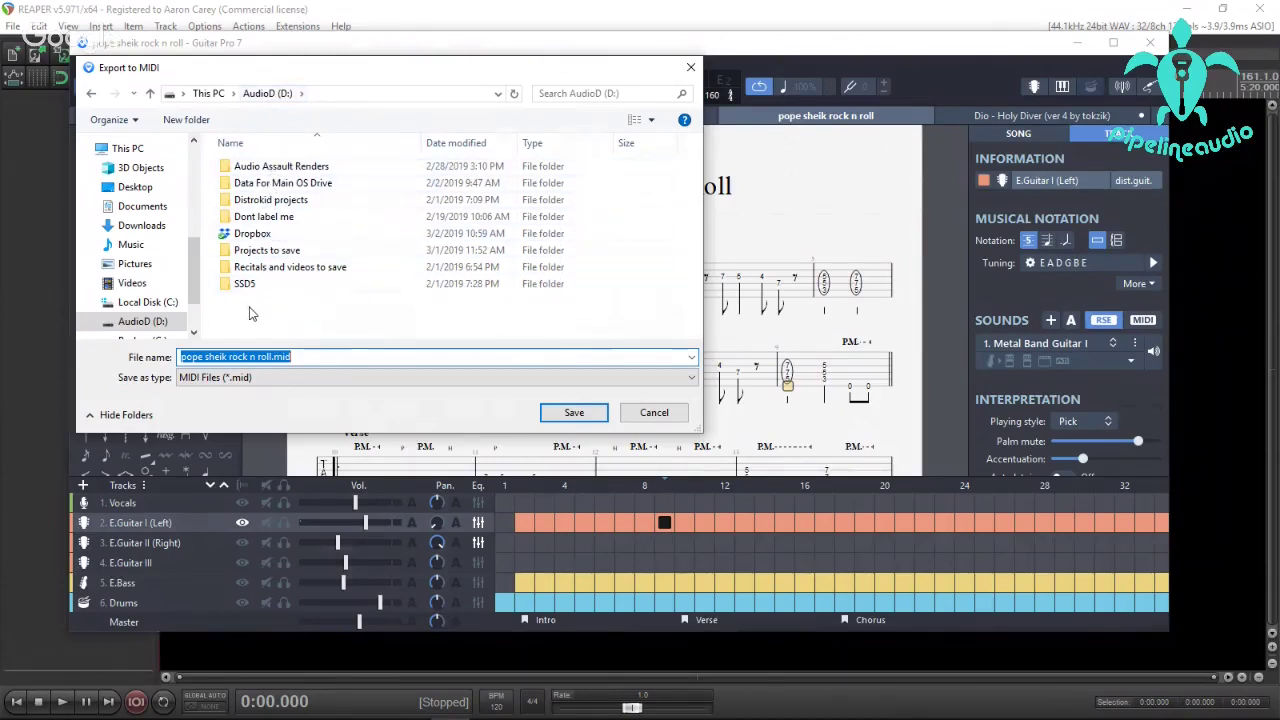
Create a folder named GP to REAPER on the D: drive and save pope sheik rock n roll.mid in it.
{"action": "left_click", "coordinate": [280, 306]}
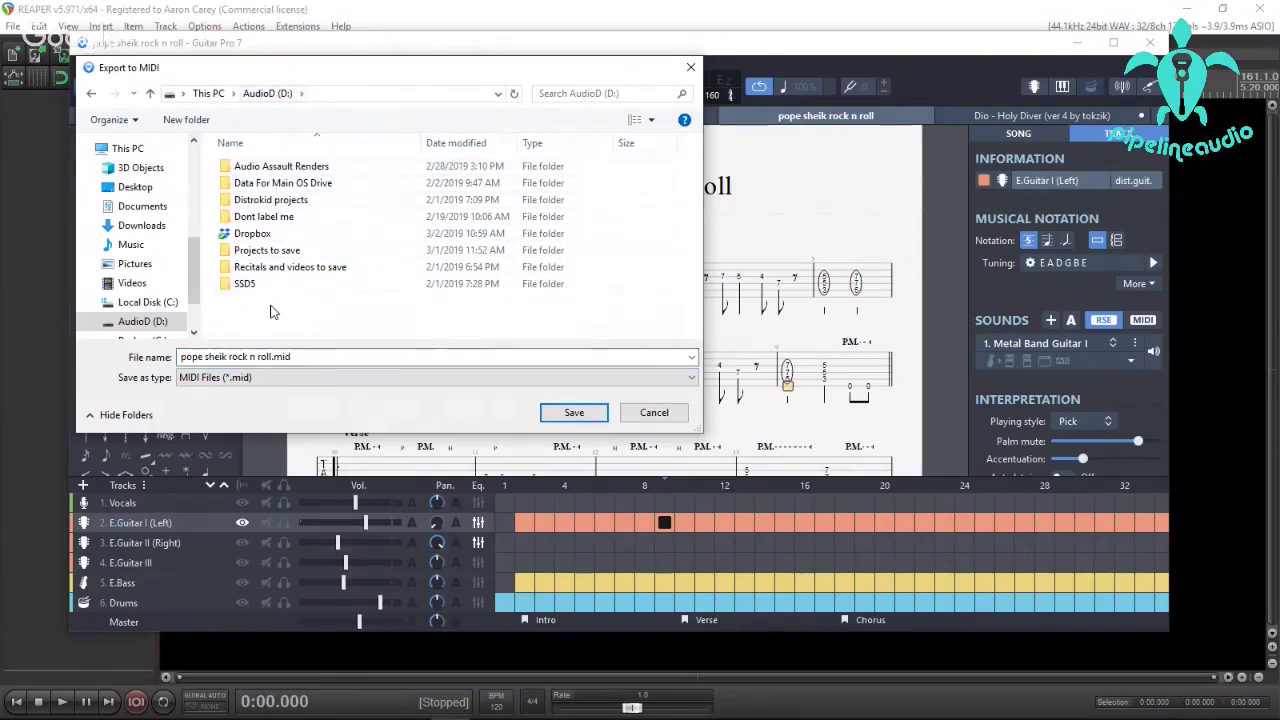
{"action": "right_click", "coordinate": [273, 309]}
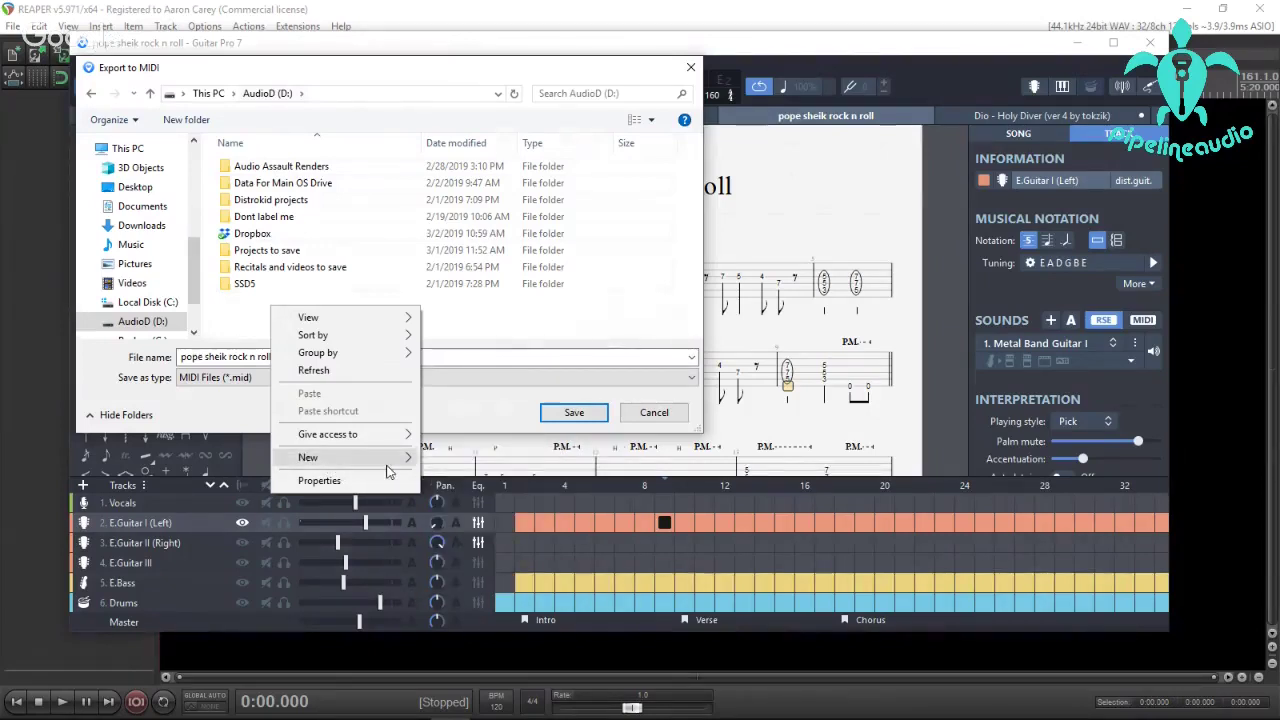
{"action": "mouse_move", "coordinate": [390, 458]}
{"action": "left_click", "coordinate": [445, 450]}
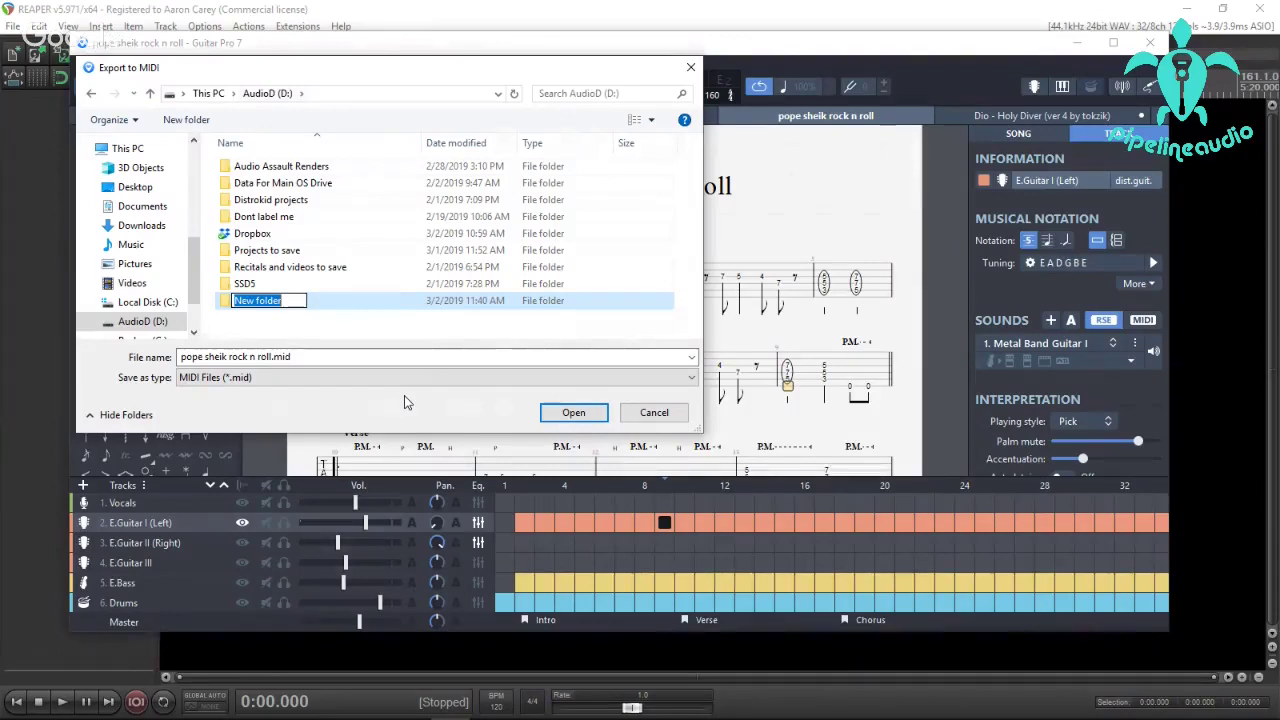
{"action": "type", "text": "GP to"}
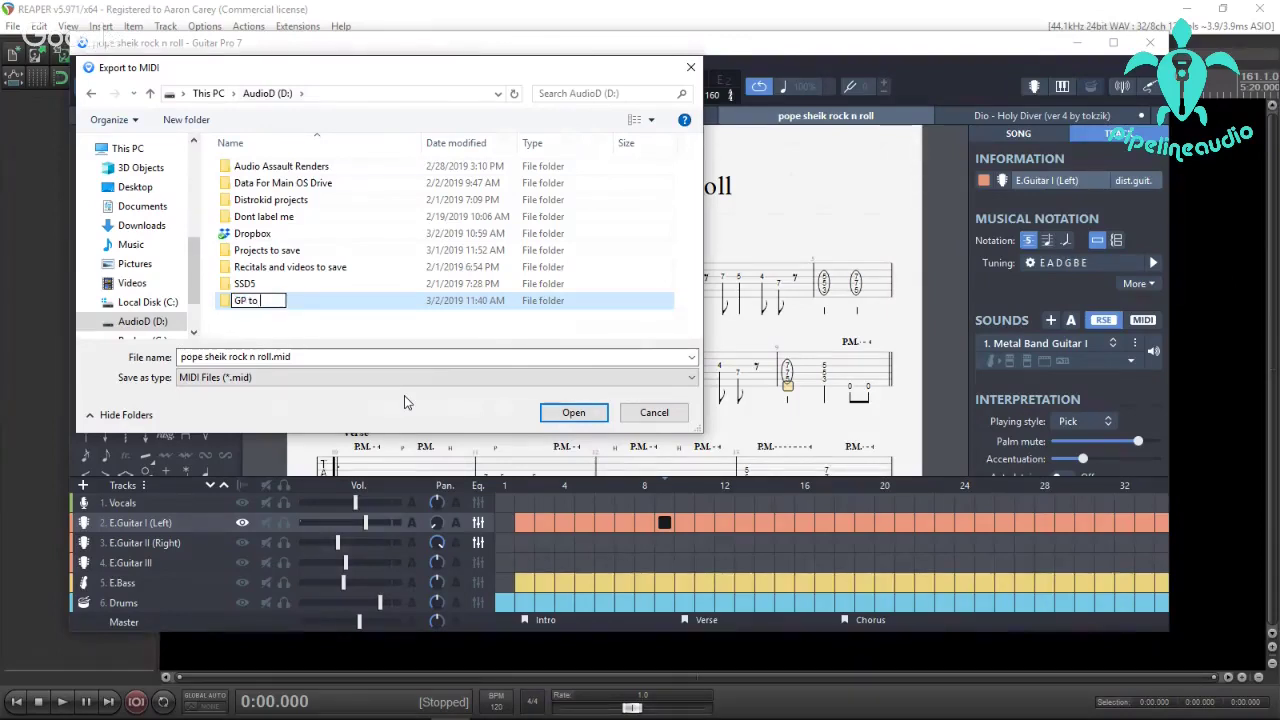
{"action": "type", "text": " REAPER"}
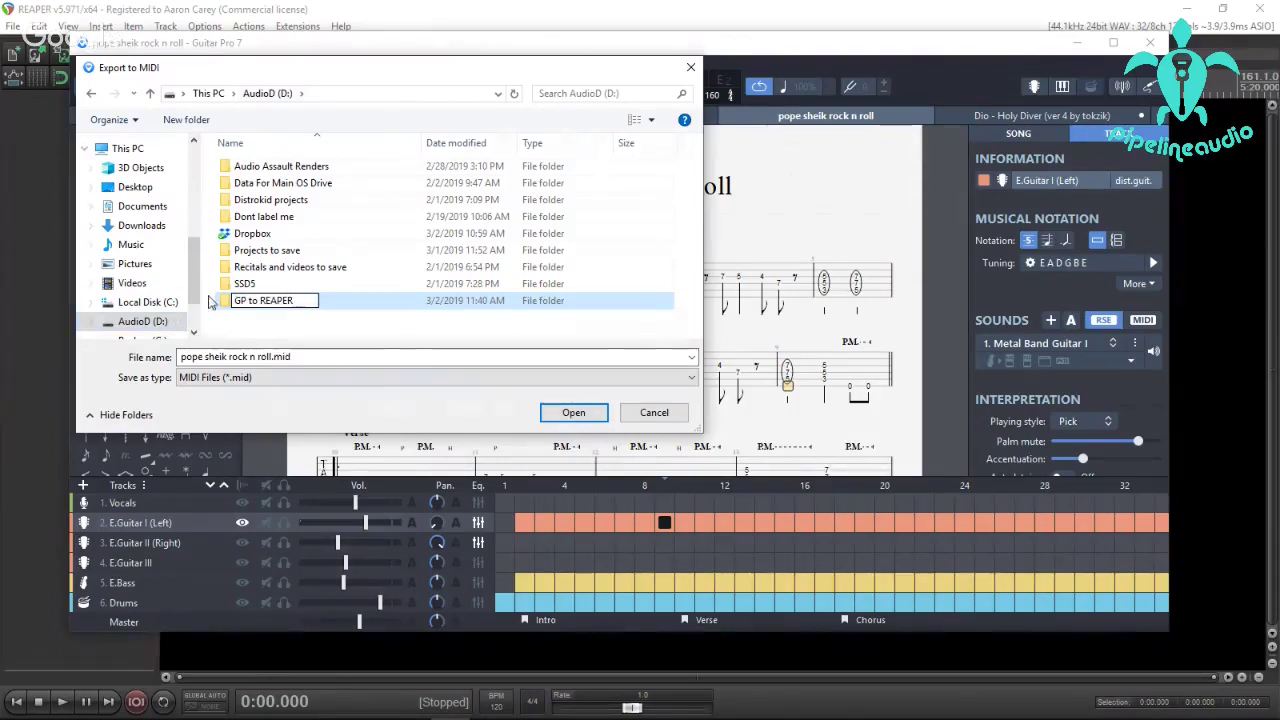
{"action": "key", "text": "Return"}
{"action": "double_click", "coordinate": [228, 302]}
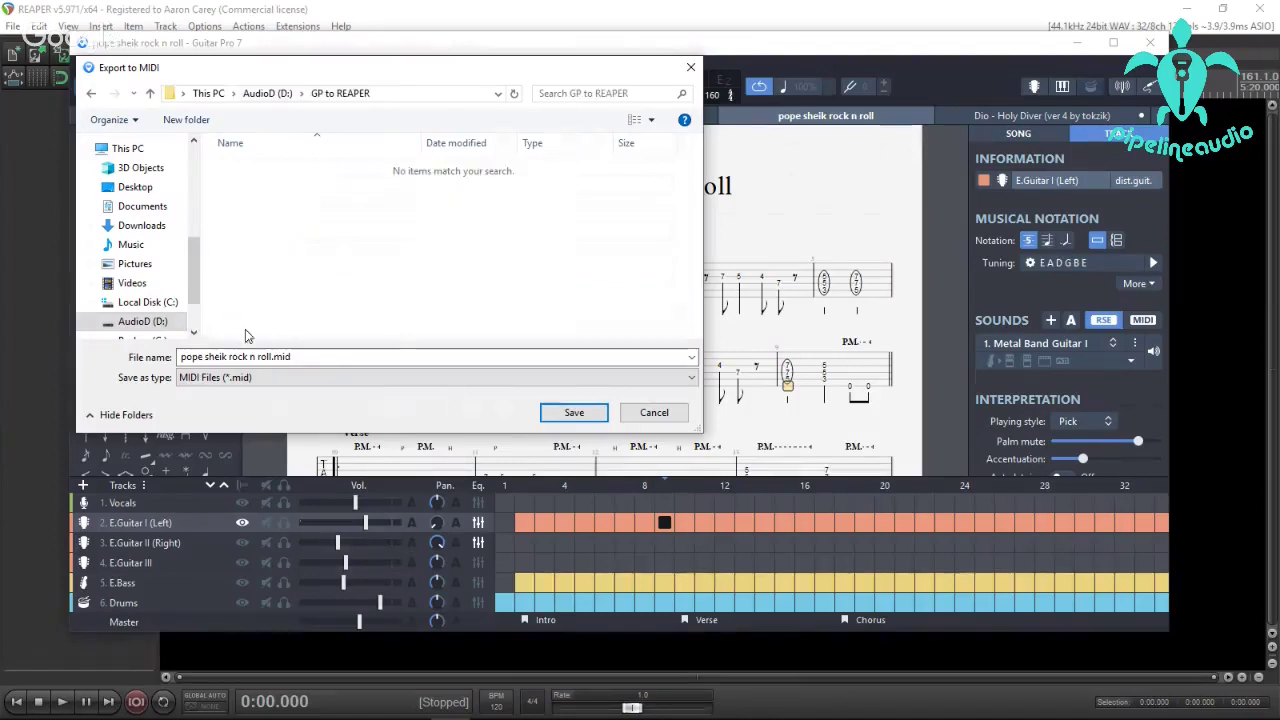
{"action": "left_click", "coordinate": [573, 414]}
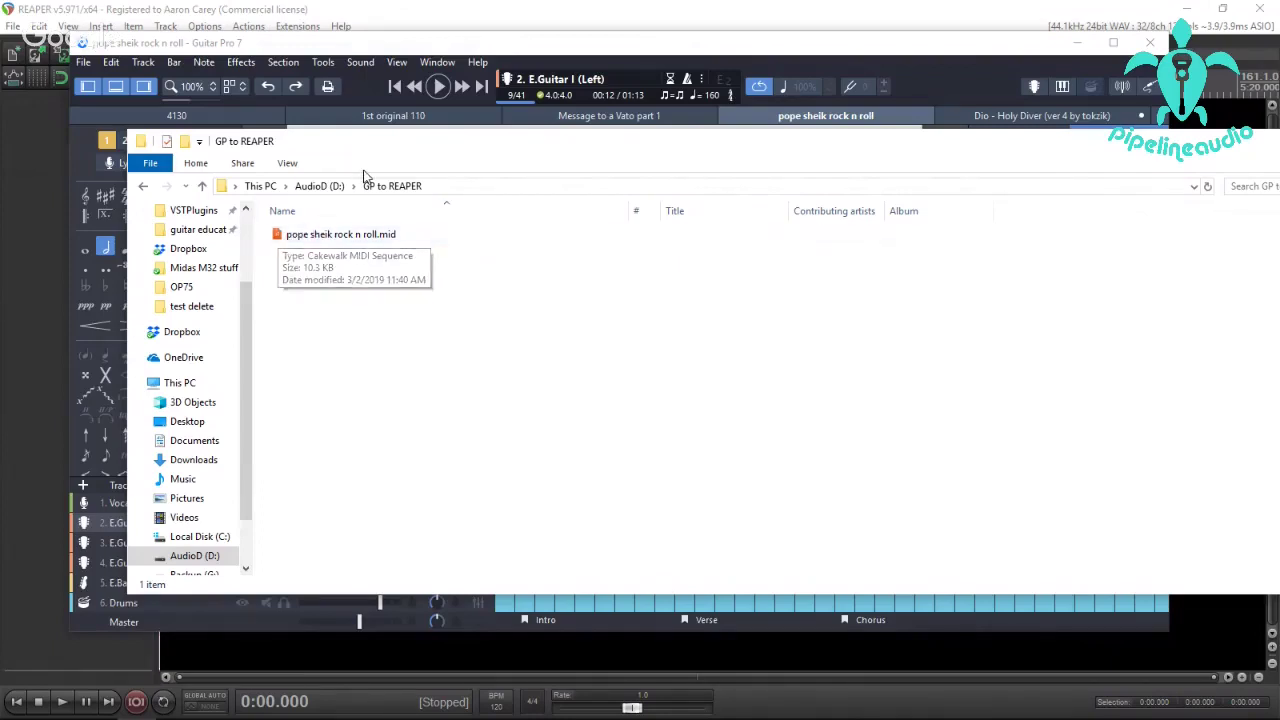
Bring pope sheik rock n roll.mid from the GP to REAPER folder into the empty REAPER project, and move the folder window aside.
{"action": "left_click_drag", "start_coordinate": [380, 152], "coordinate": [366, 260]}
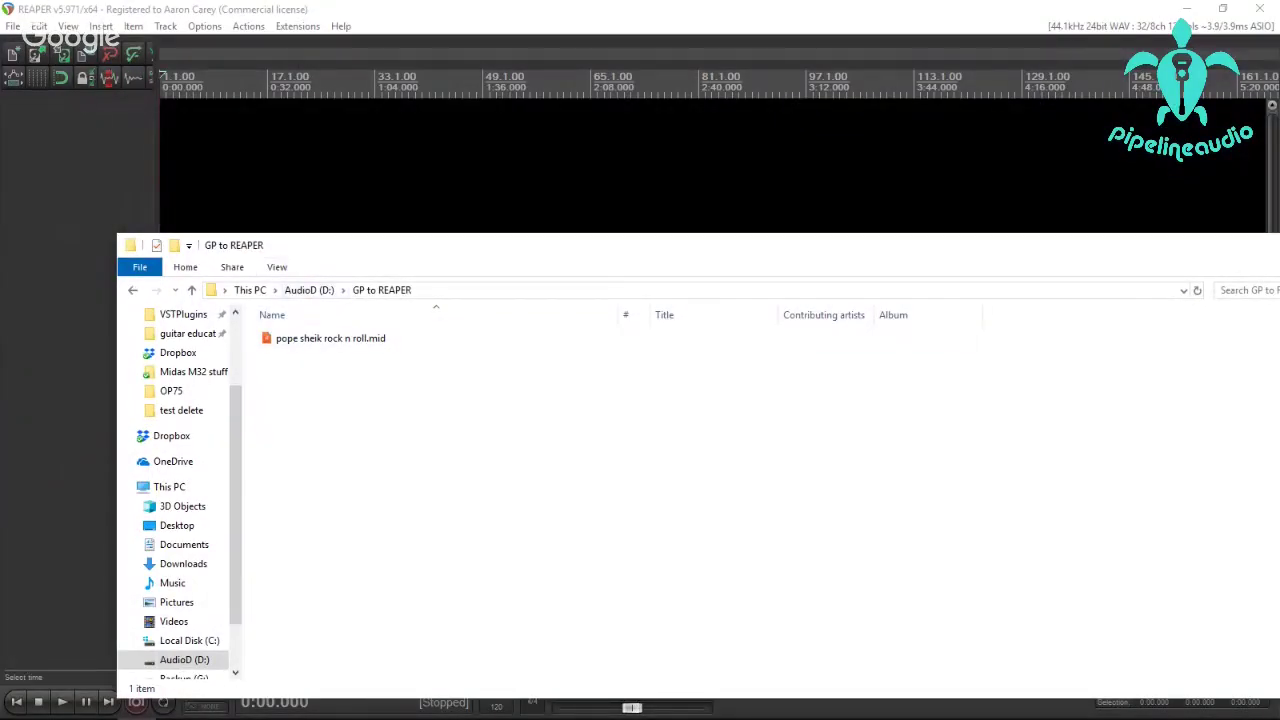
{"action": "left_click_drag", "start_coordinate": [320, 261], "coordinate": [366, 358]}
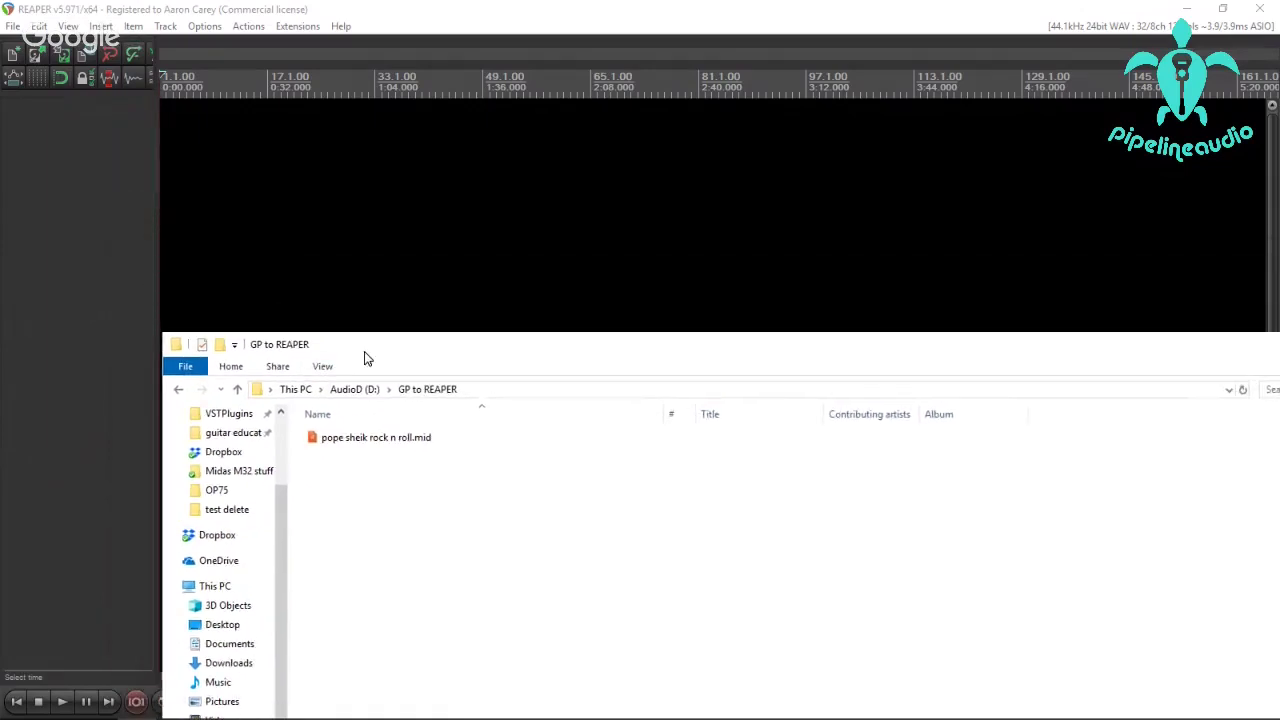
{"action": "left_click_drag", "start_coordinate": [370, 437], "coordinate": [171, 240]}
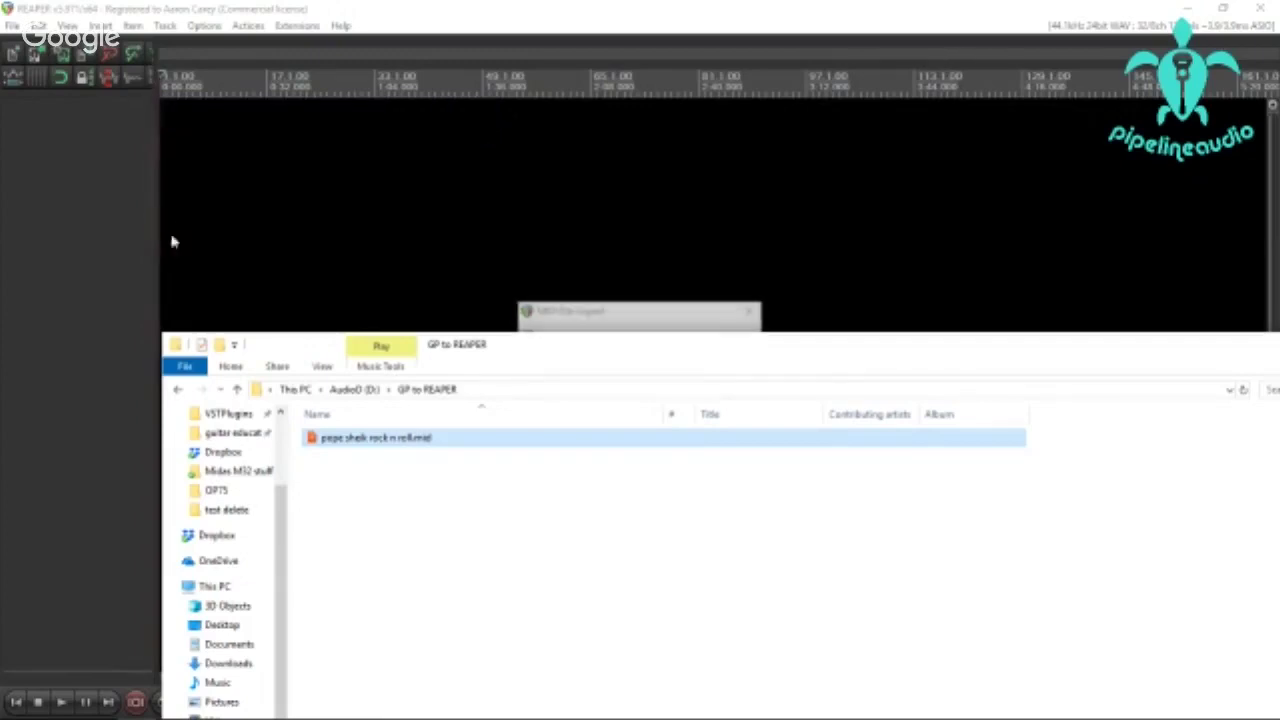
{"action": "left_click_drag", "start_coordinate": [575, 358], "coordinate": [260, 606]}
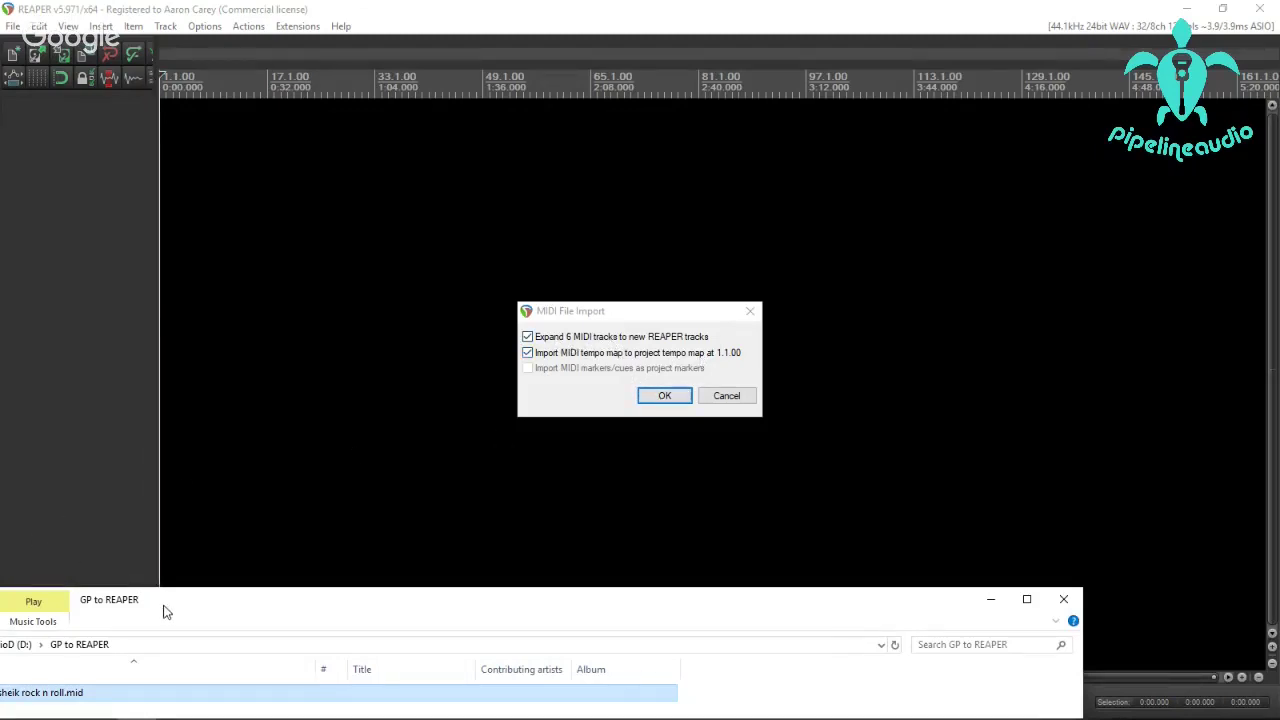
{"action": "left_click_drag", "start_coordinate": [163, 605], "coordinate": [0, 366]}
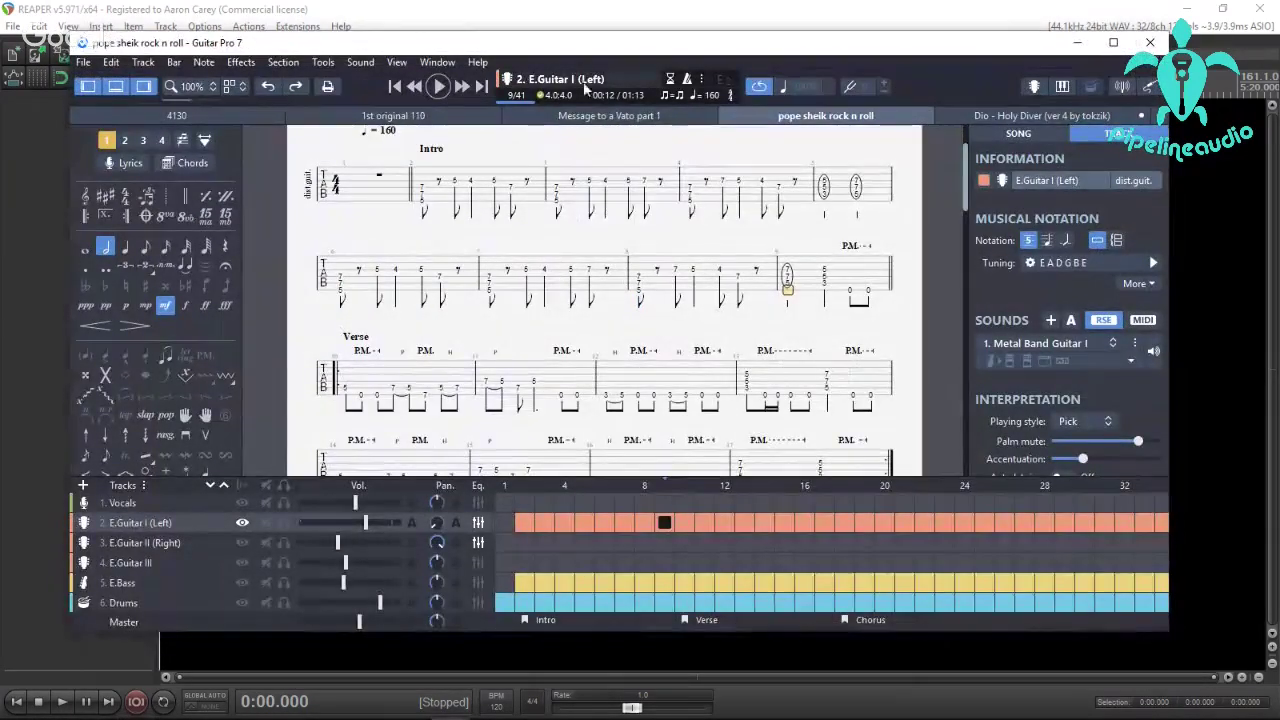
Examine the song's tempo automation in Guitar Pro back to the first bar, and close the editor without changes.
{"action": "left_click", "coordinate": [690, 96]}
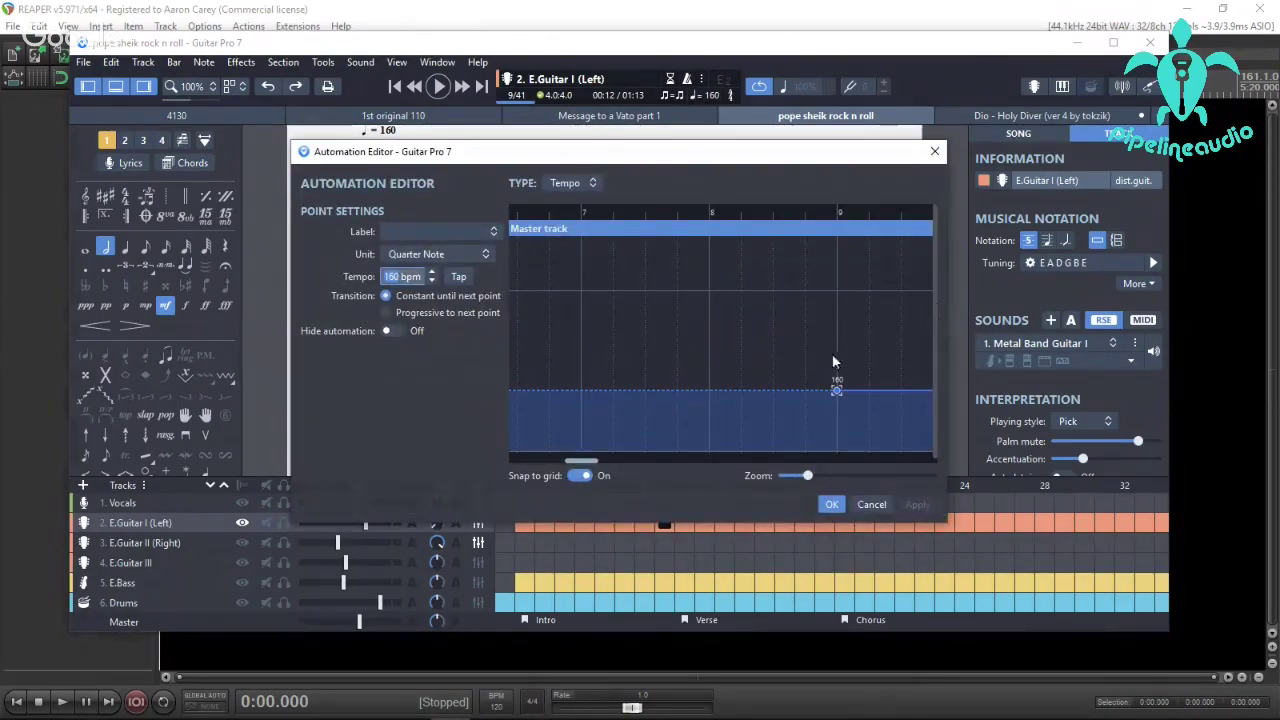
{"action": "left_click", "coordinate": [551, 466]}
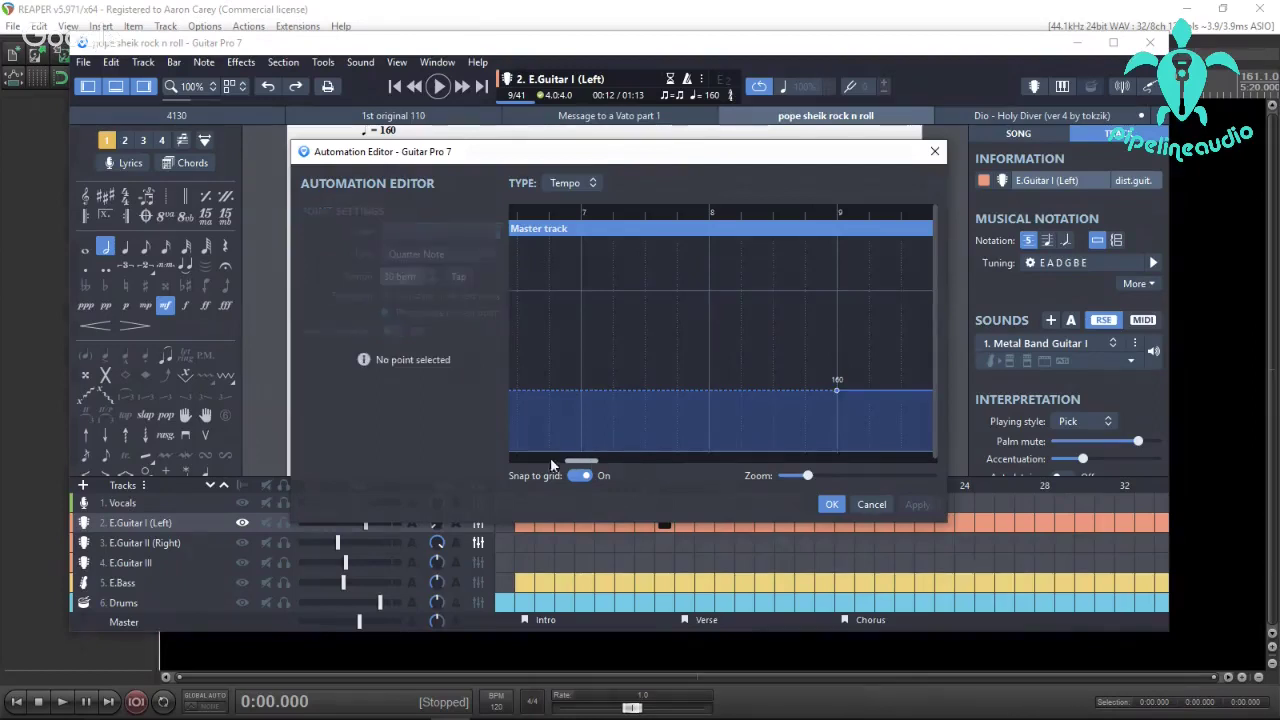
{"action": "left_click_drag", "start_coordinate": [596, 465], "coordinate": [505, 457]}
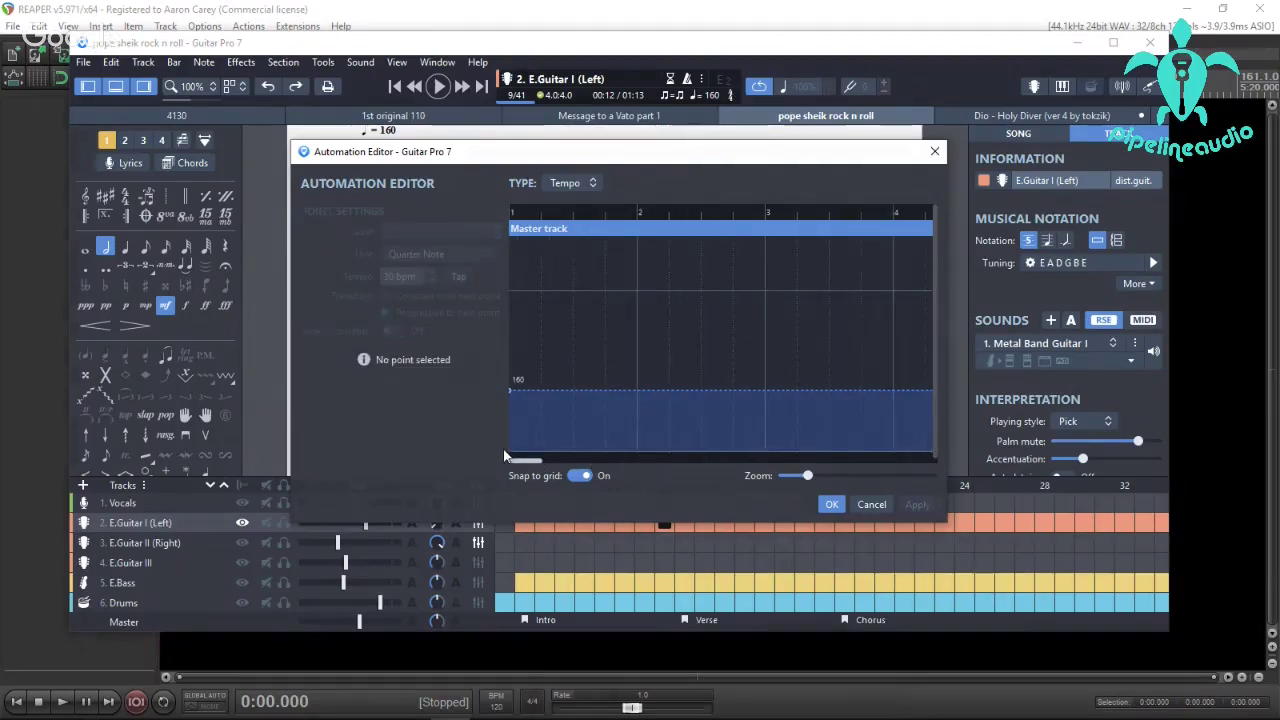
{"action": "left_click", "coordinate": [935, 153]}
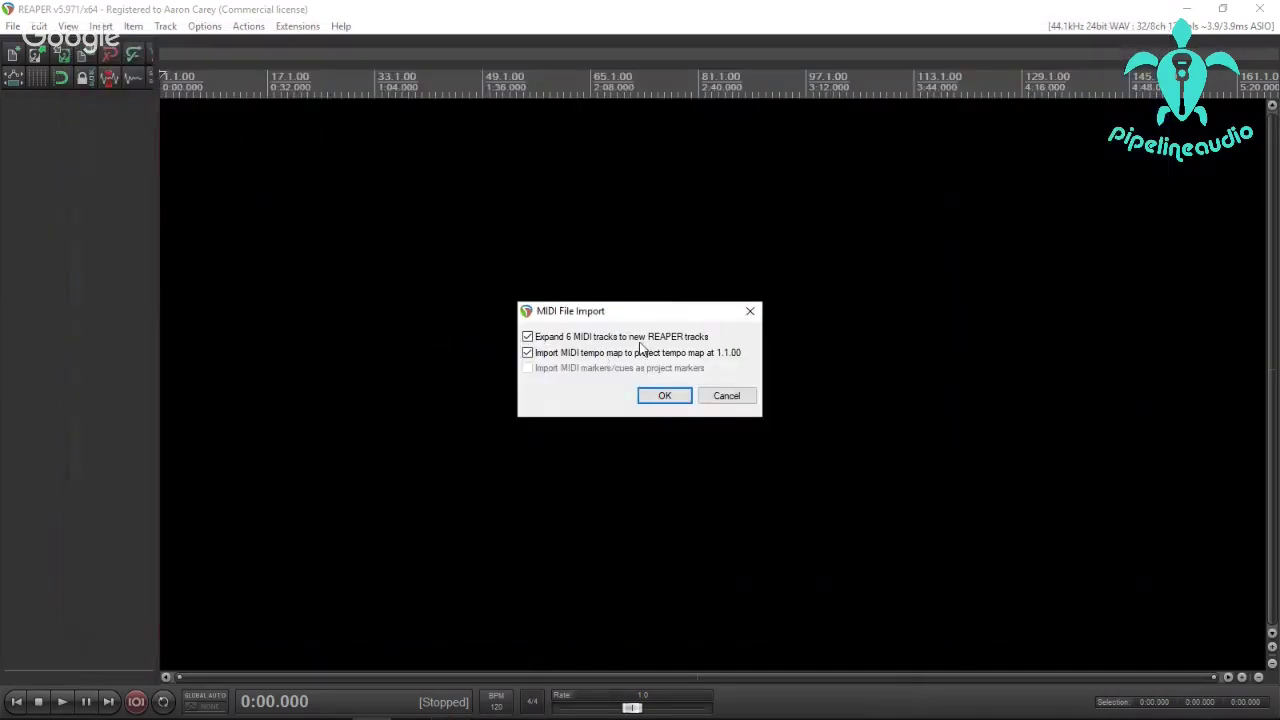
Import the MIDI in REAPER as 6 new tracks with its tempo map, keeping each as a multichannel item on a single track.
{"action": "left_click", "coordinate": [664, 396]}
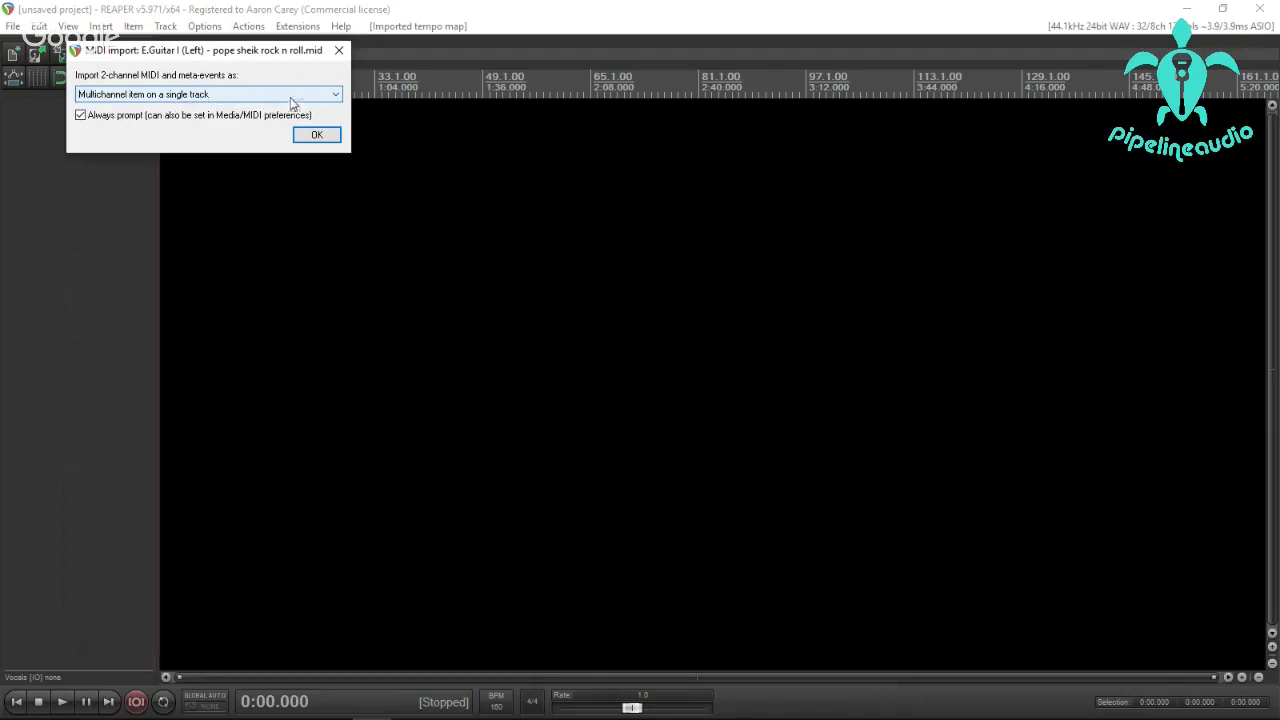
{"action": "left_click_drag", "start_coordinate": [197, 60], "coordinate": [371, 165]}
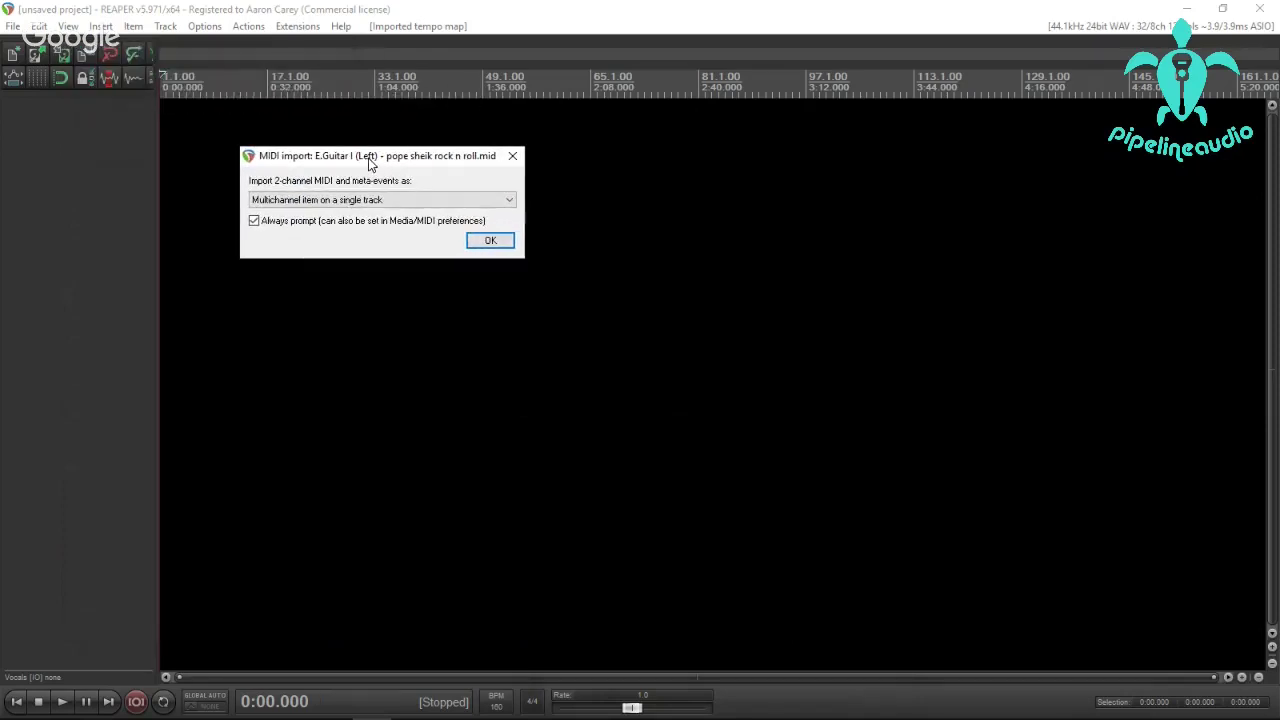
{"action": "left_click", "coordinate": [501, 243]}
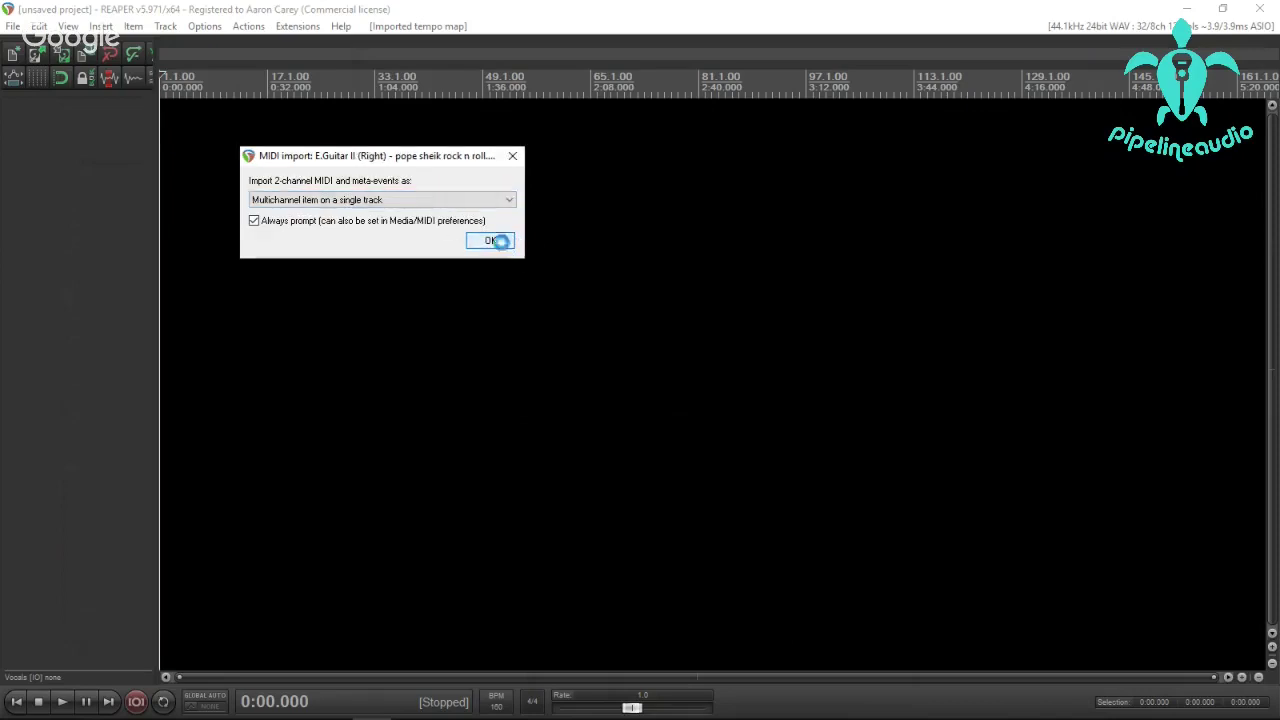
{"action": "left_click", "coordinate": [501, 241]}
{"action": "left_click", "coordinate": [501, 241]}
{"action": "left_click", "coordinate": [501, 241]}
{"action": "left_click", "coordinate": [501, 241]}
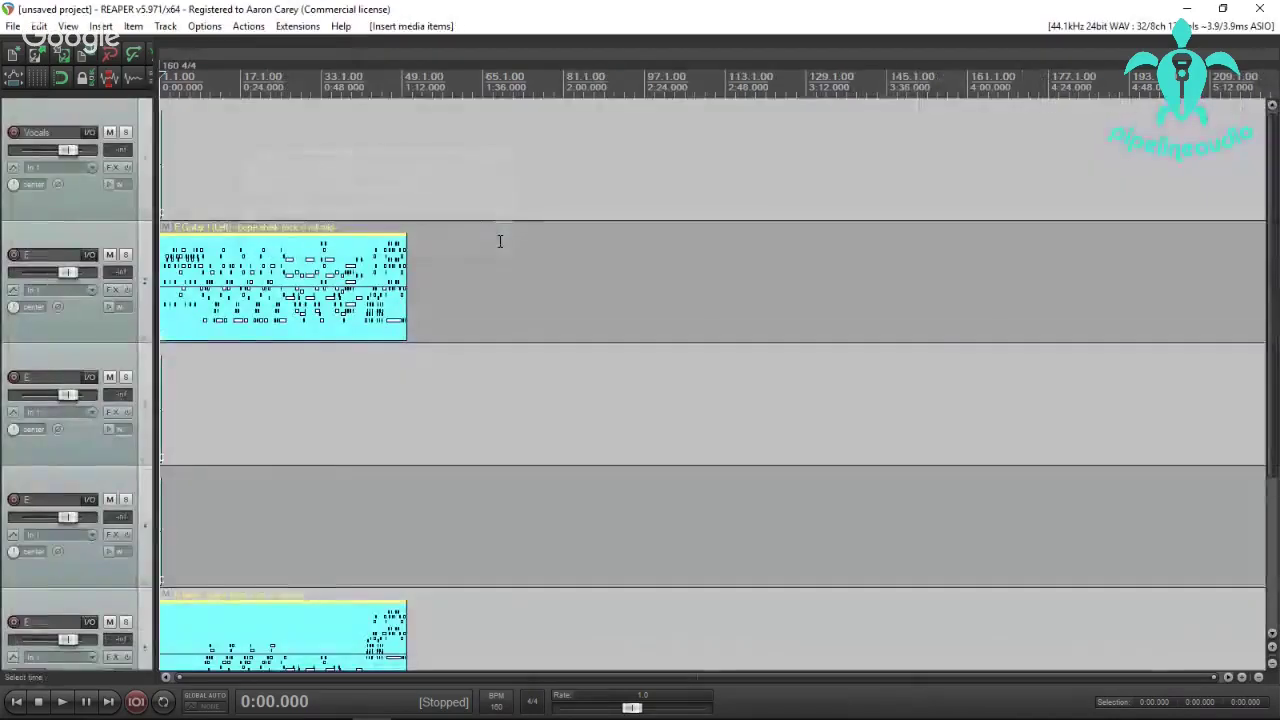
Look through the imported guitar, bass and drum tracks in REAPER, viewing the opening bars of the MIDI items up close.
{"action": "scroll", "coordinate": [99, 369], "scroll_direction": "down", "scroll_amount": 3}
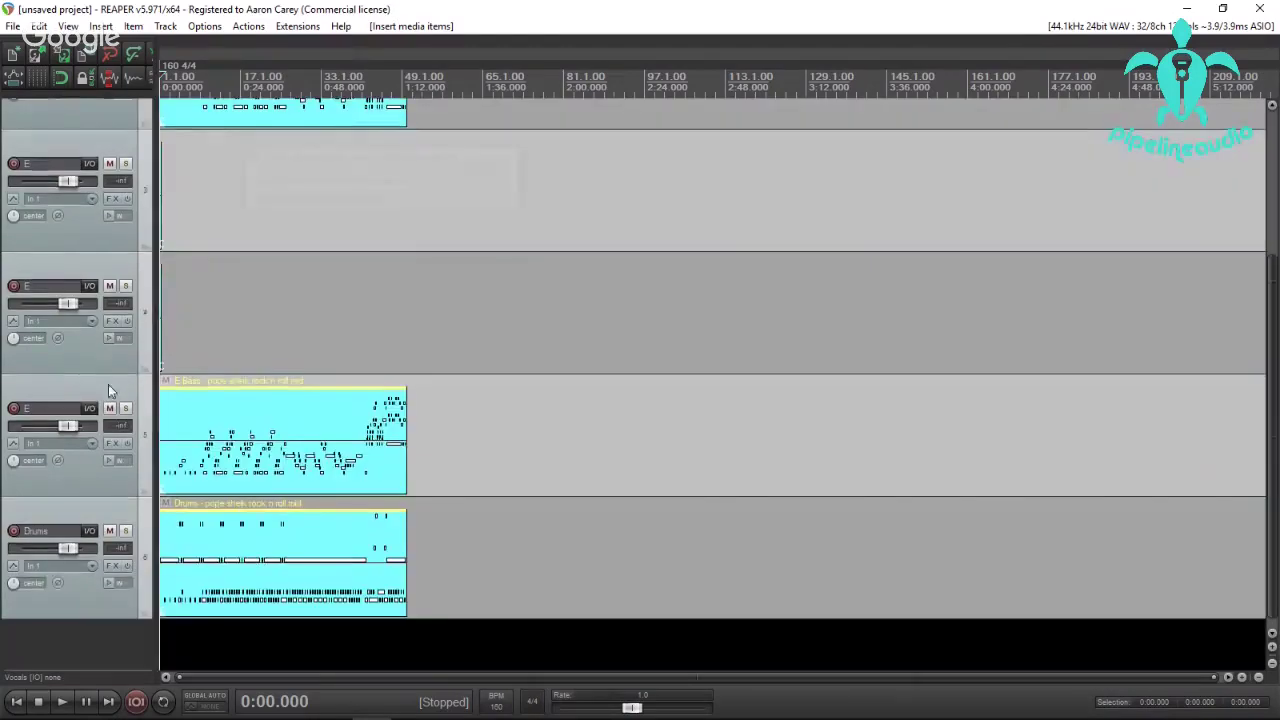
{"action": "scroll", "coordinate": [95, 400], "scroll_direction": "up", "scroll_amount": 3}
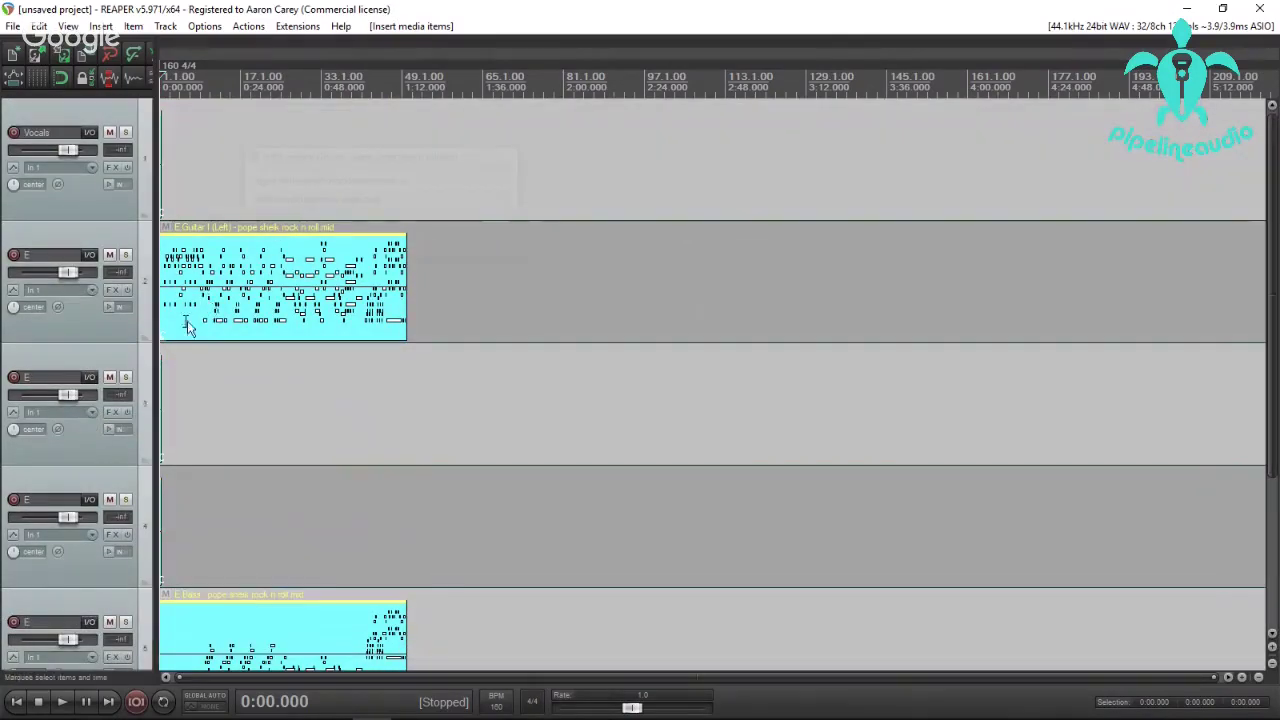
{"action": "left_click", "coordinate": [178, 363]}
{"action": "scroll", "coordinate": [270, 365], "scroll_direction": "up", "scroll_amount": 4}
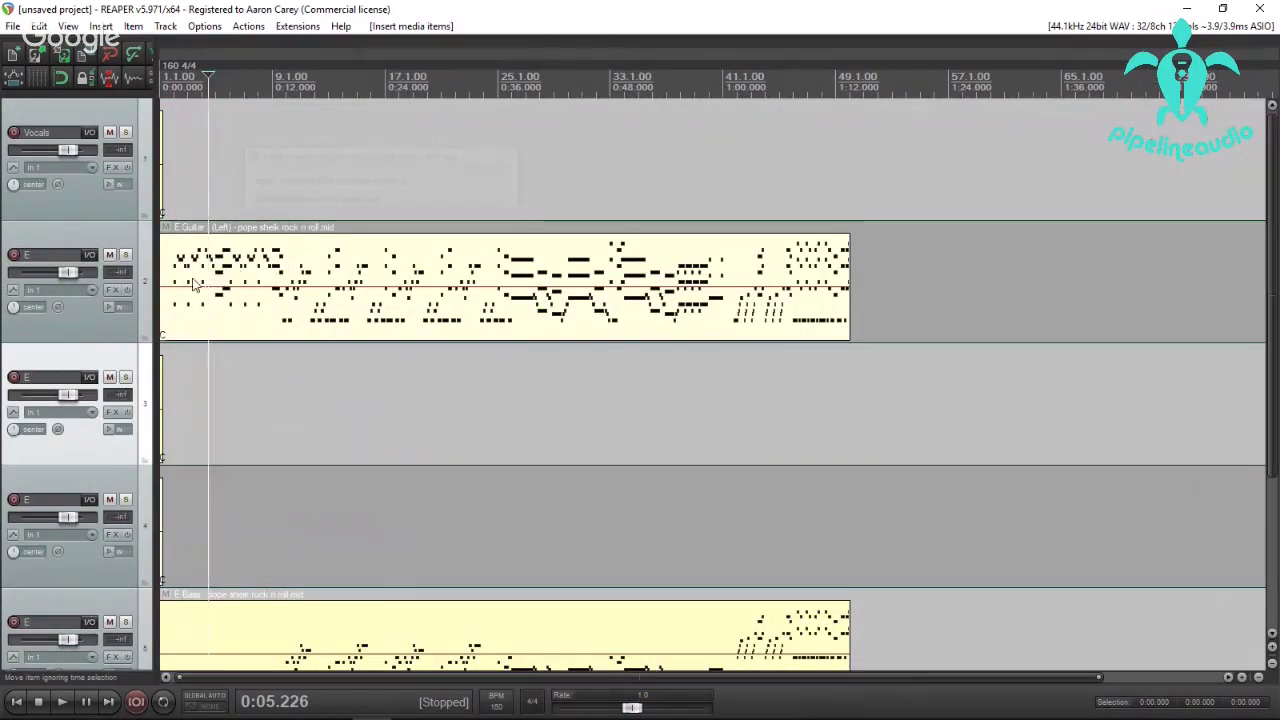
{"action": "scroll", "coordinate": [100, 418], "scroll_direction": "down", "scroll_amount": 3}
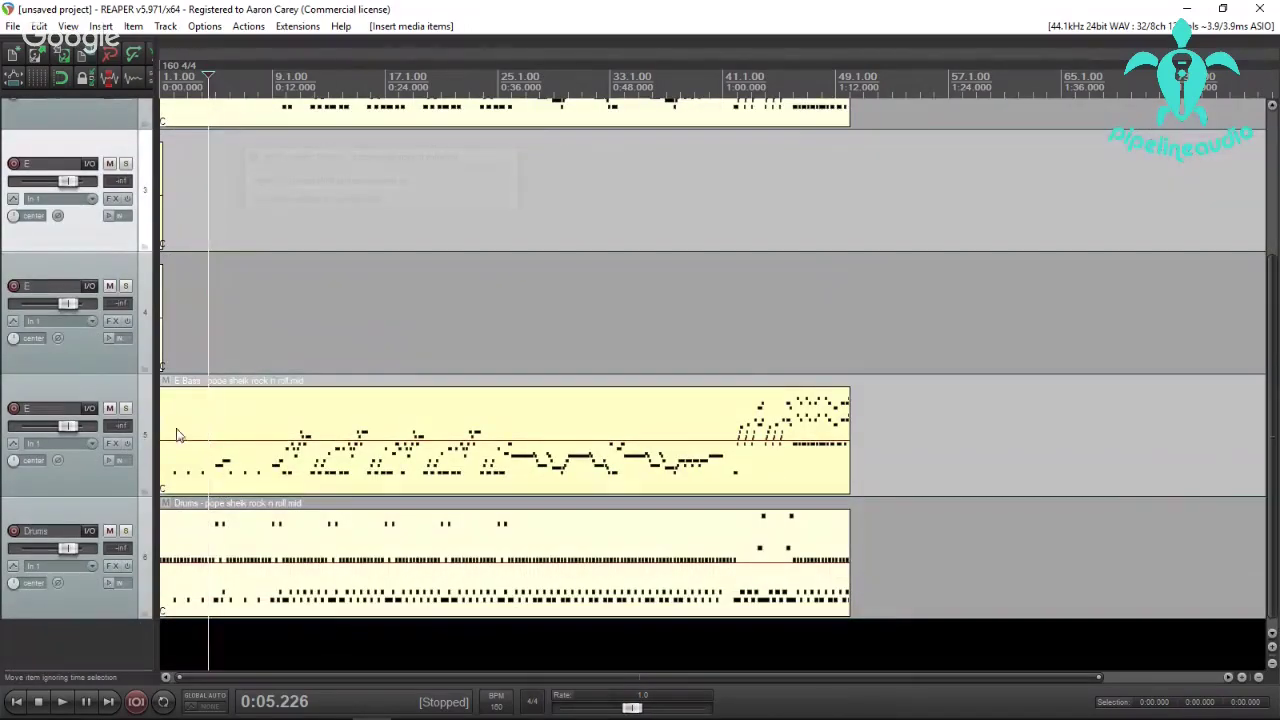
{"action": "scroll", "coordinate": [200, 330], "scroll_direction": "up", "scroll_amount": 4}
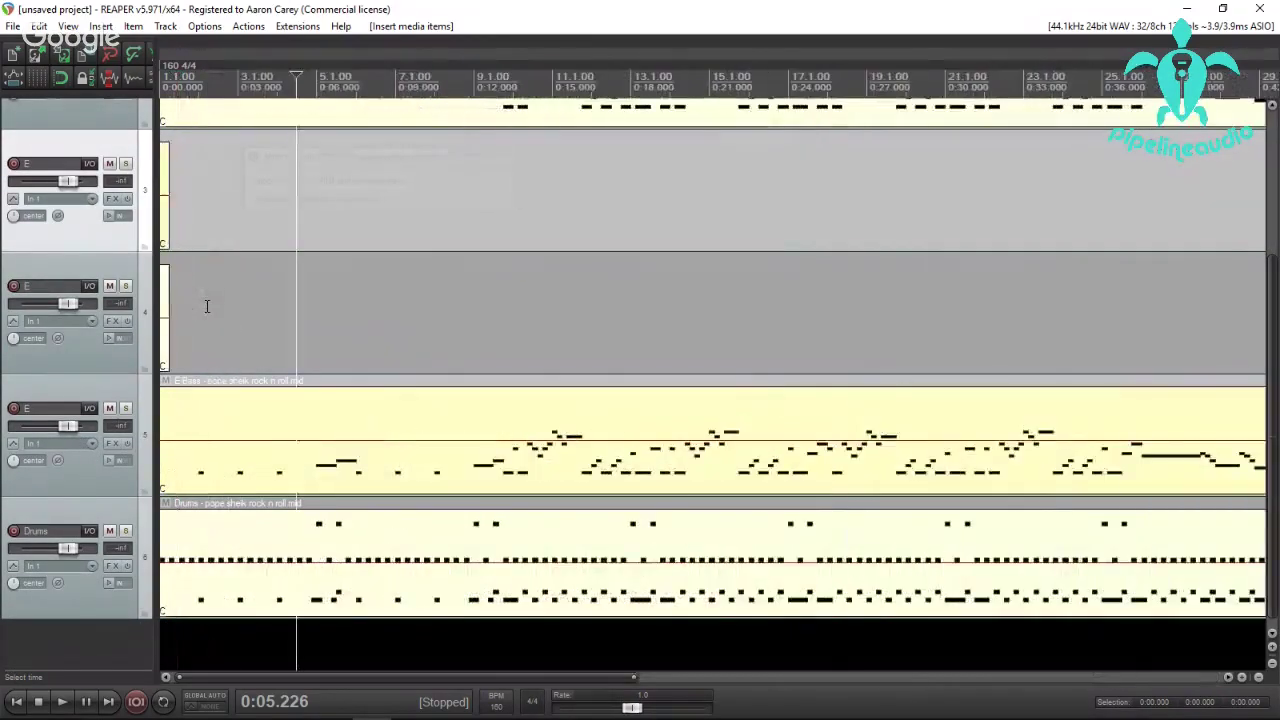
{"action": "scroll", "coordinate": [207, 300], "scroll_direction": "up", "scroll_amount": 5}
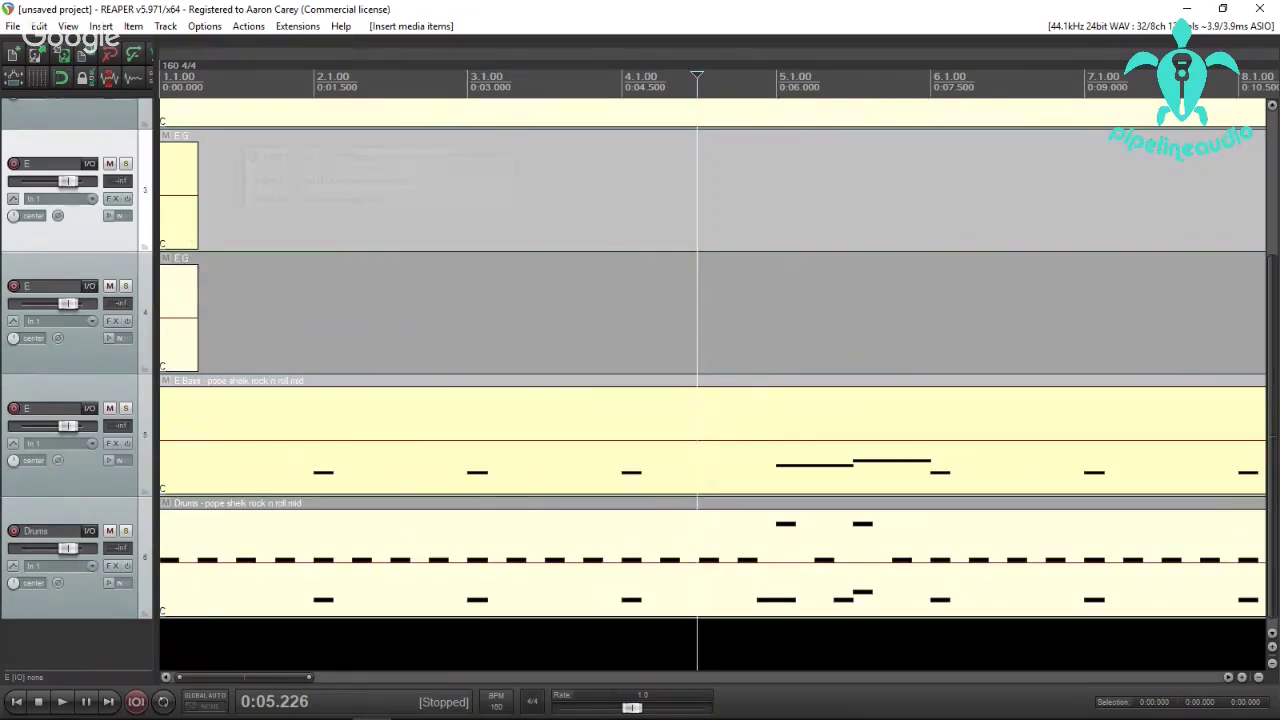
Switch to Guitar Pro, open the Dio - Holy Diver score, and examine its tempo automation through to the final bars without changes.
{"action": "key", "text": "alt+Tab"}
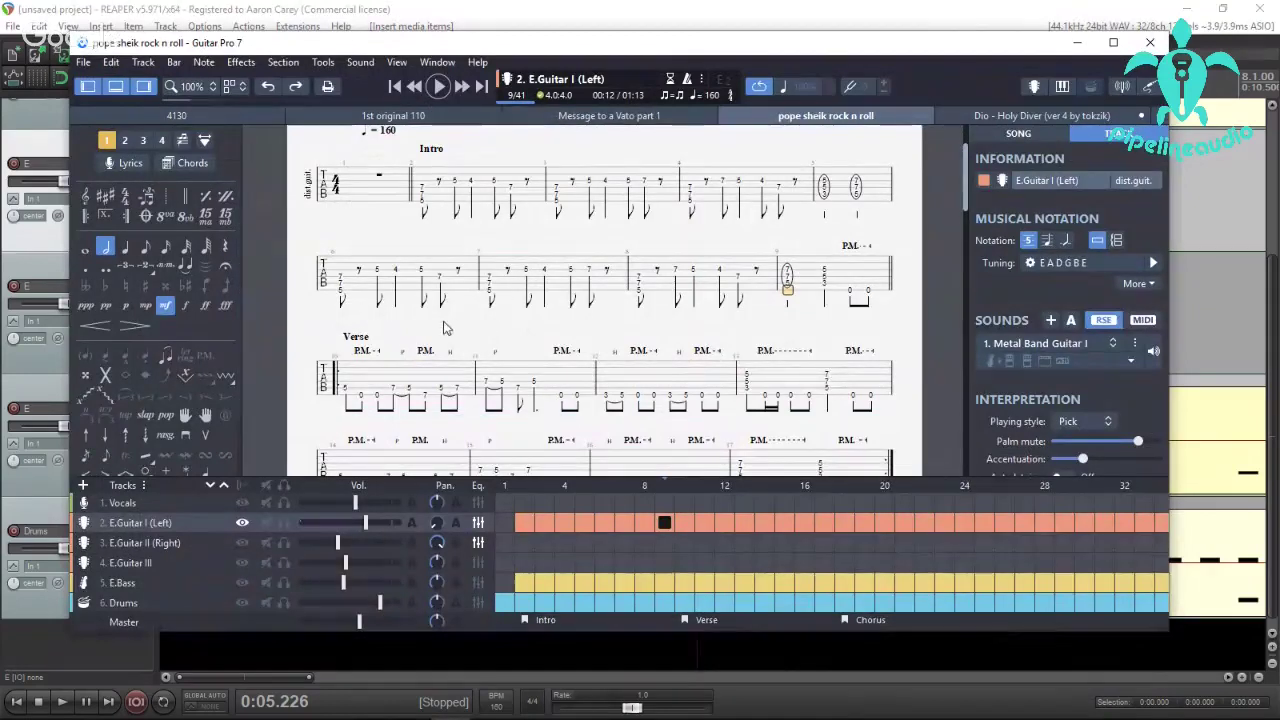
{"action": "scroll", "coordinate": [378, 328], "scroll_direction": "down", "scroll_amount": 2}
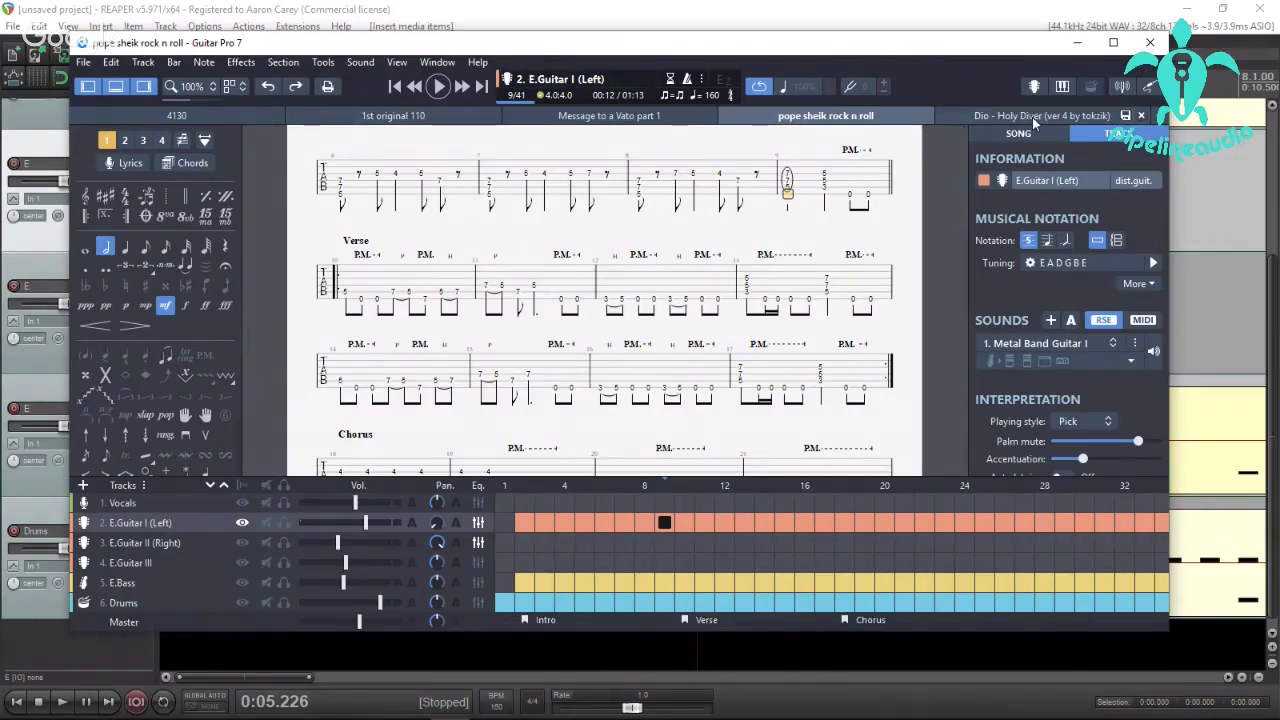
{"action": "left_click", "coordinate": [982, 115]}
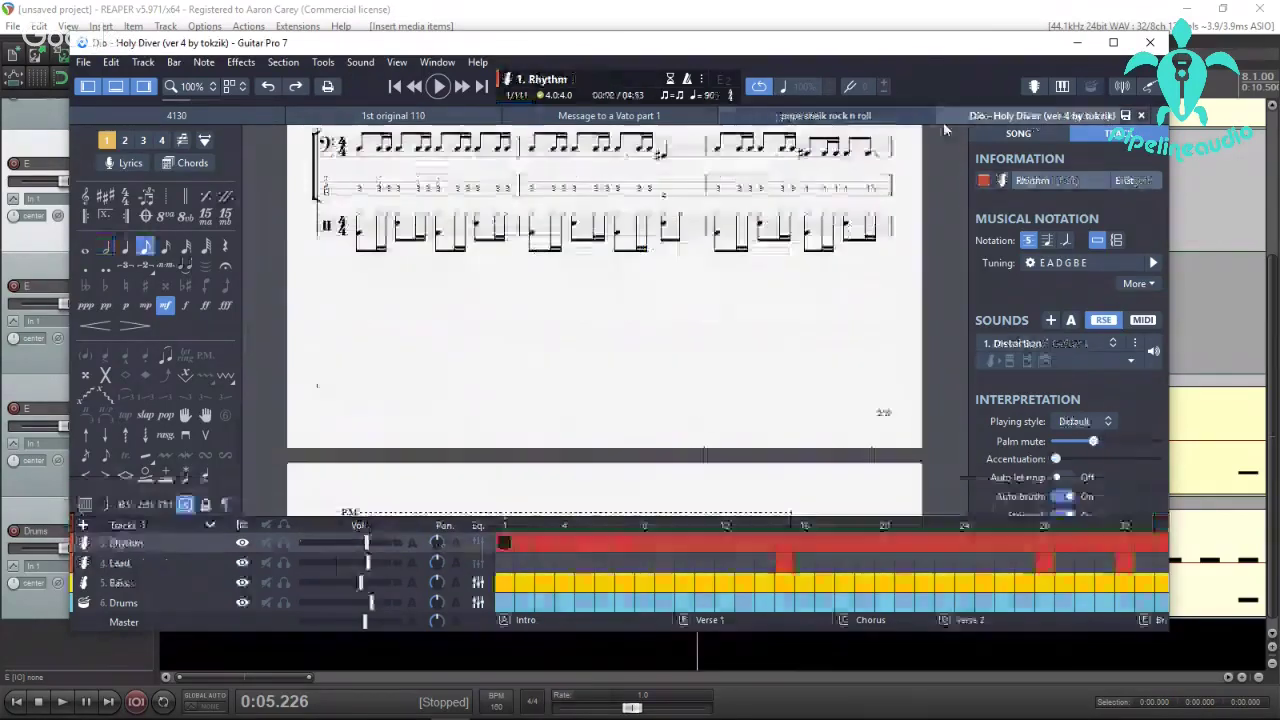
{"action": "left_click", "coordinate": [701, 99]}
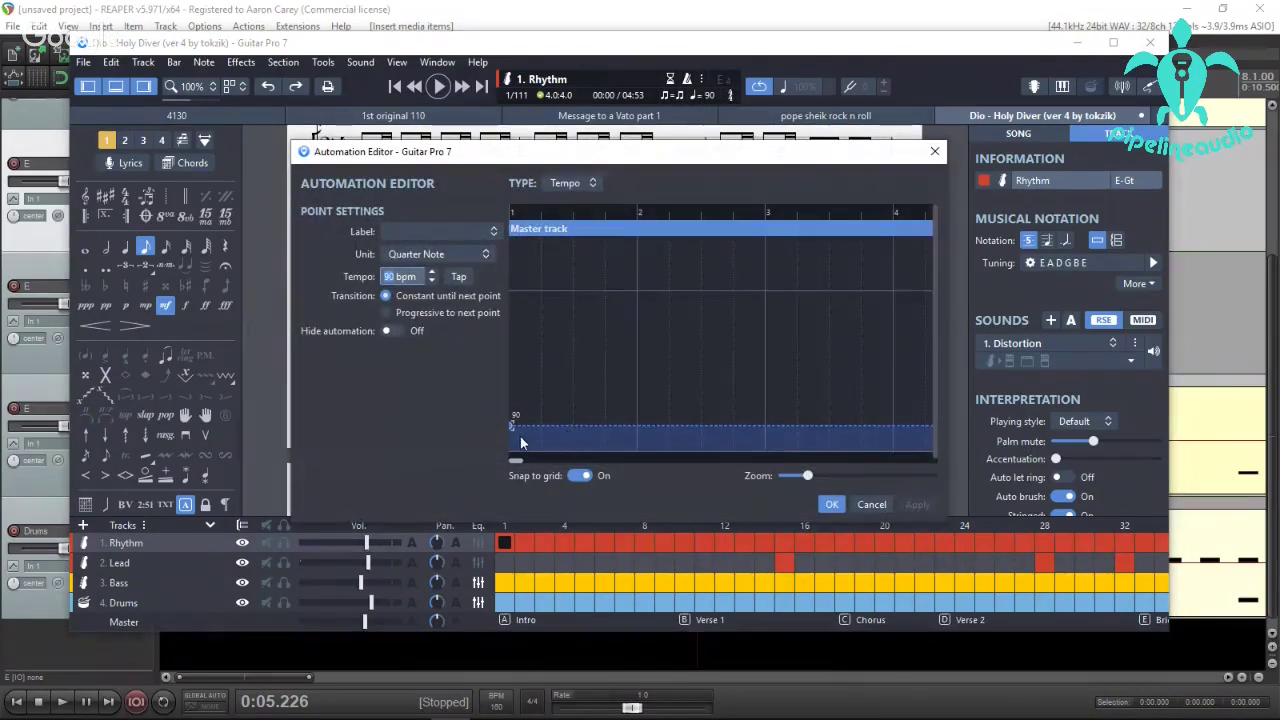
{"action": "left_click_drag", "start_coordinate": [518, 468], "coordinate": [911, 468]}
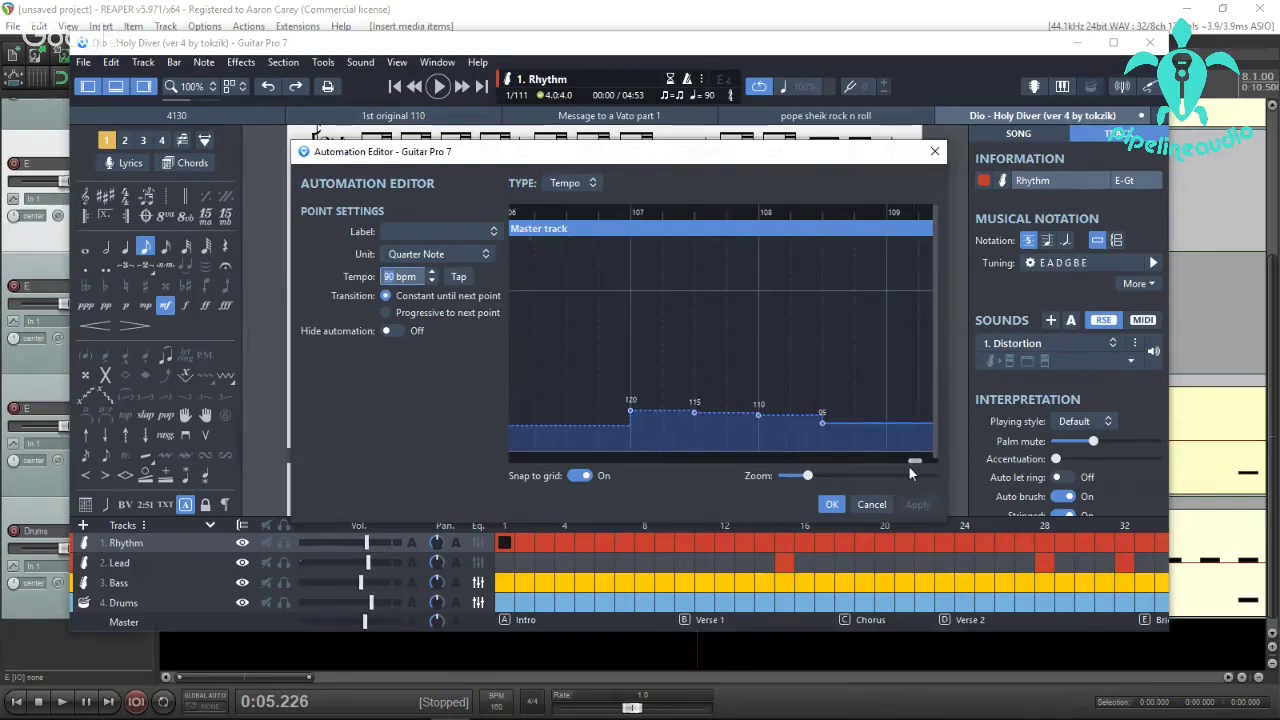
{"action": "left_click", "coordinate": [936, 151]}
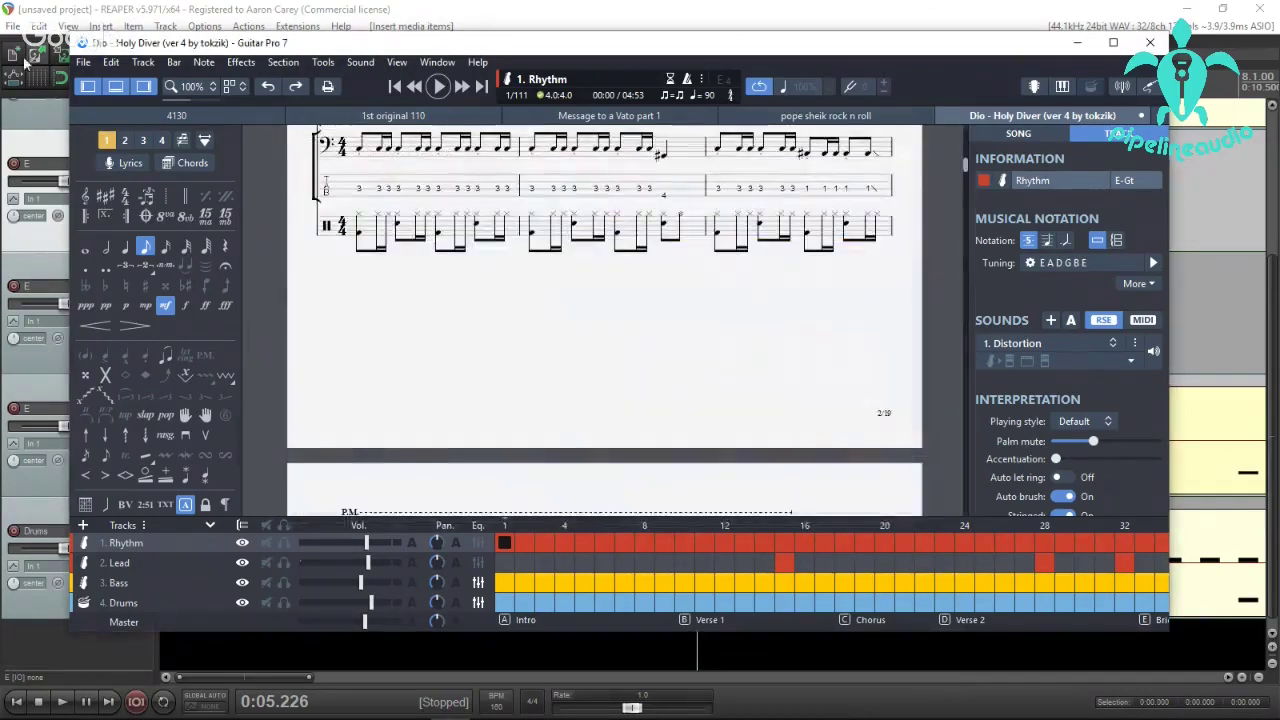
Export the Holy Diver score as a MIDI file into the GP to REAPER folder on AudioD (D:), keeping the suggested file name.
{"action": "left_click", "coordinate": [83, 61]}
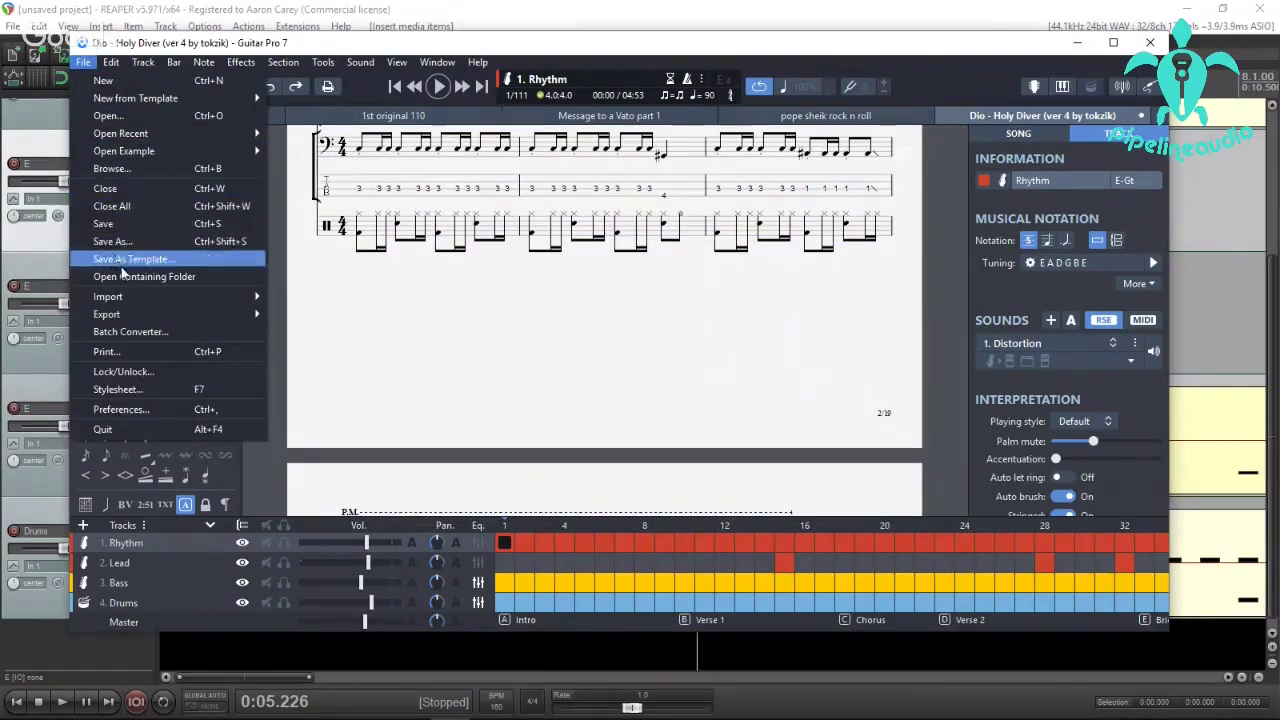
{"action": "mouse_move", "coordinate": [143, 316]}
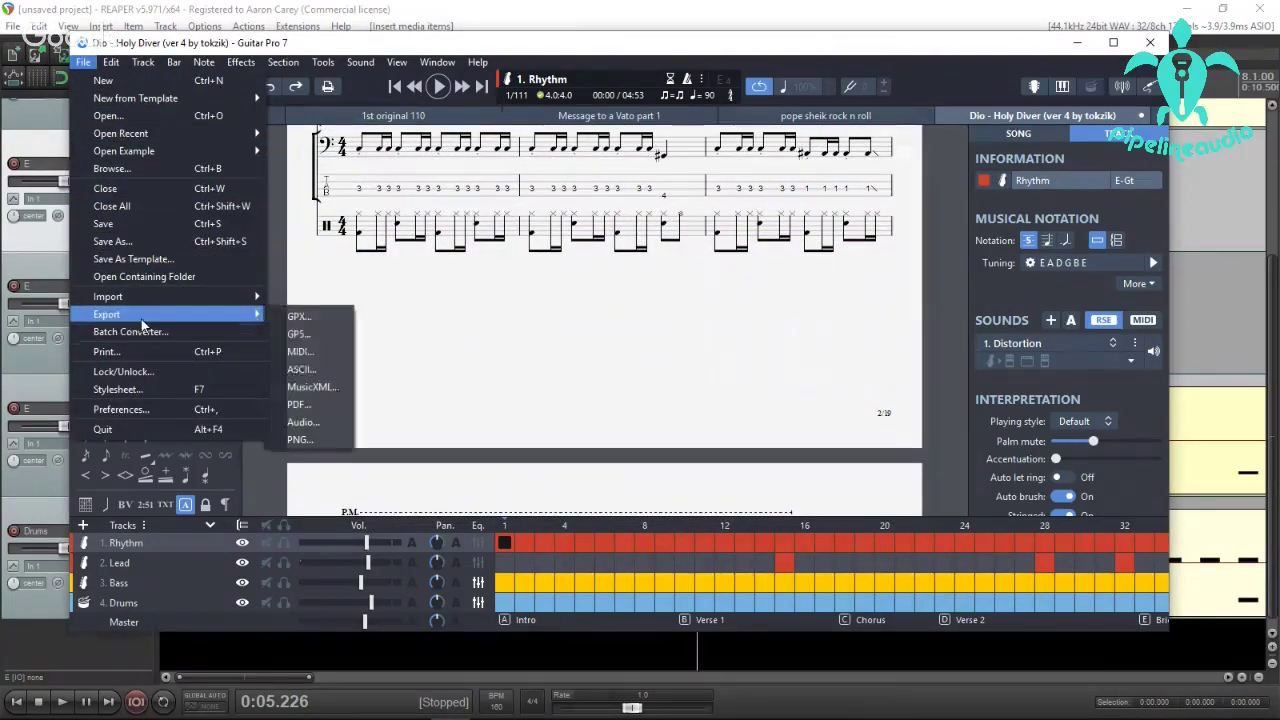
{"action": "left_click", "coordinate": [300, 351]}
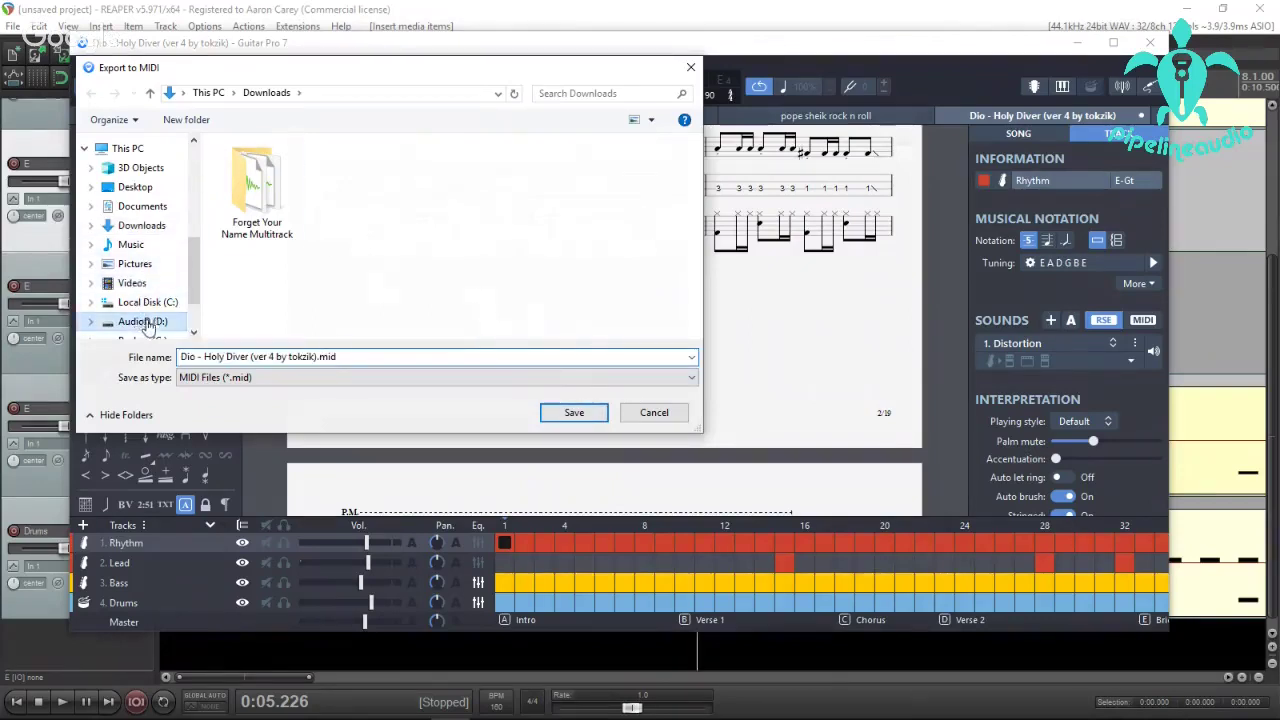
{"action": "left_click", "coordinate": [142, 321]}
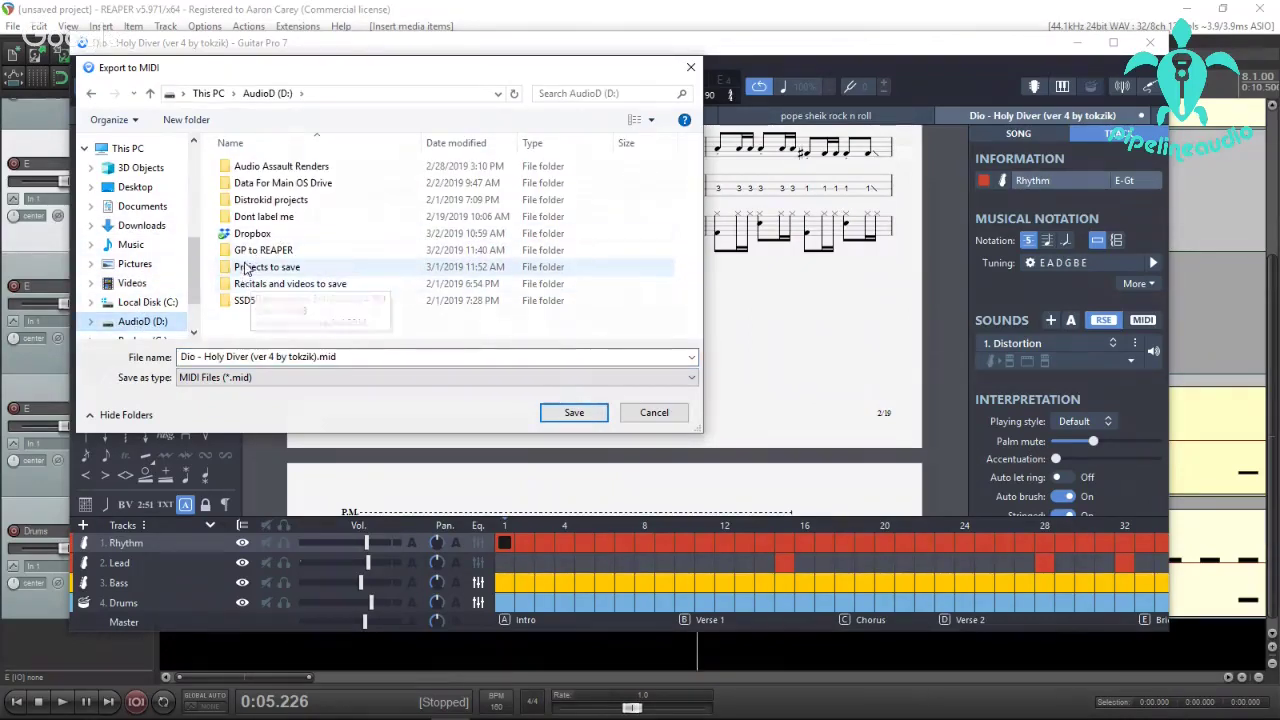
{"action": "left_click", "coordinate": [250, 256]}
{"action": "double_click", "coordinate": [250, 256]}
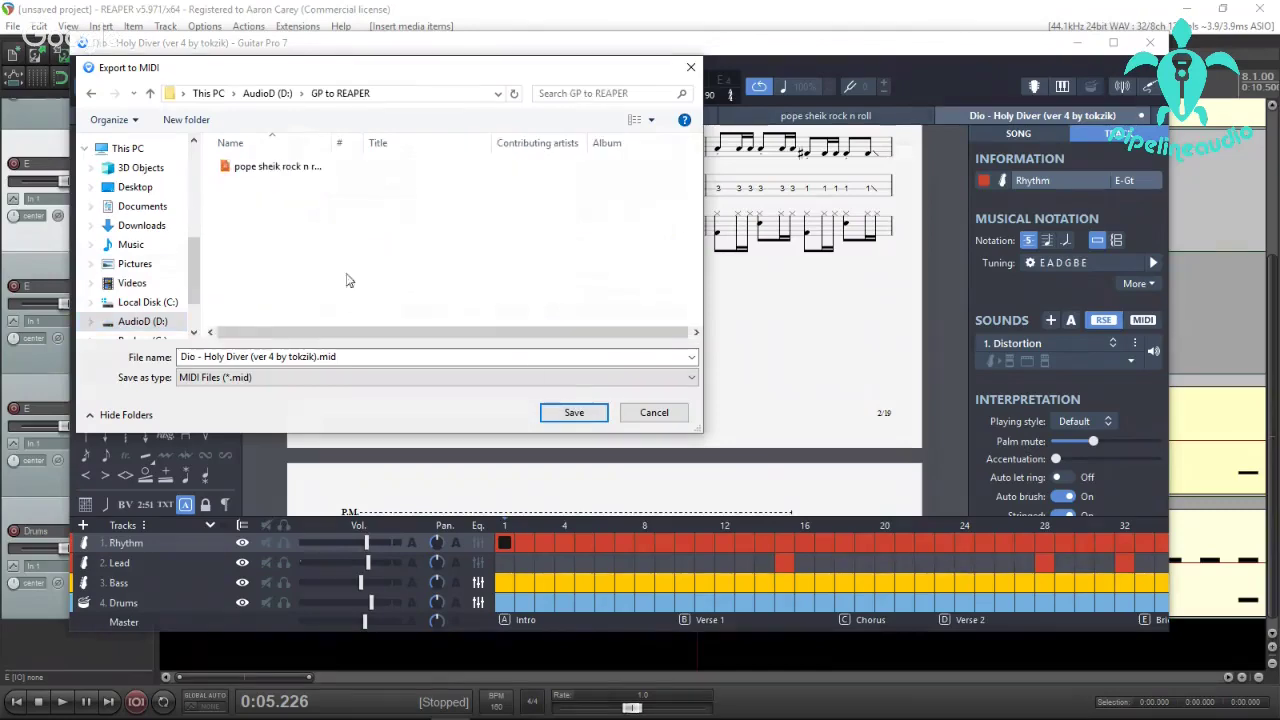
{"action": "left_click", "coordinate": [572, 413]}
Switch back to REAPER, create a new project in its own tab, and turn off the grid lines.
{"action": "left_click", "coordinate": [33, 53]}
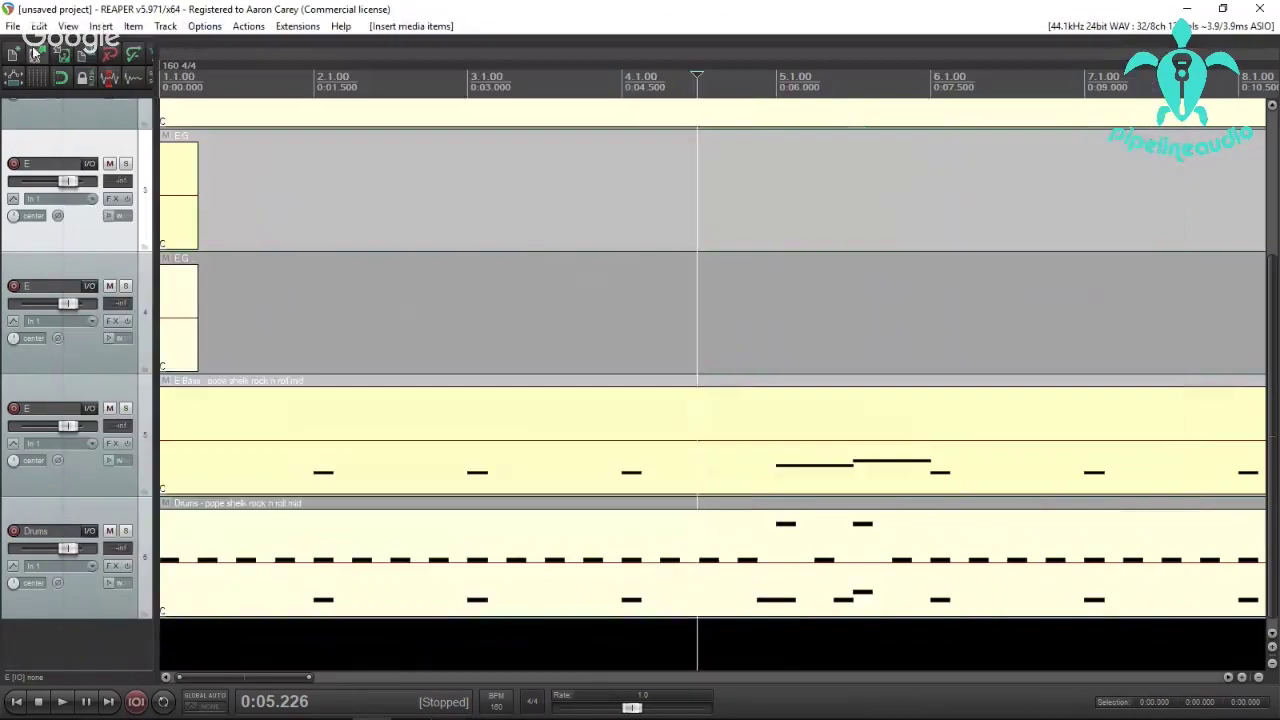
{"action": "left_click", "coordinate": [13, 26]}
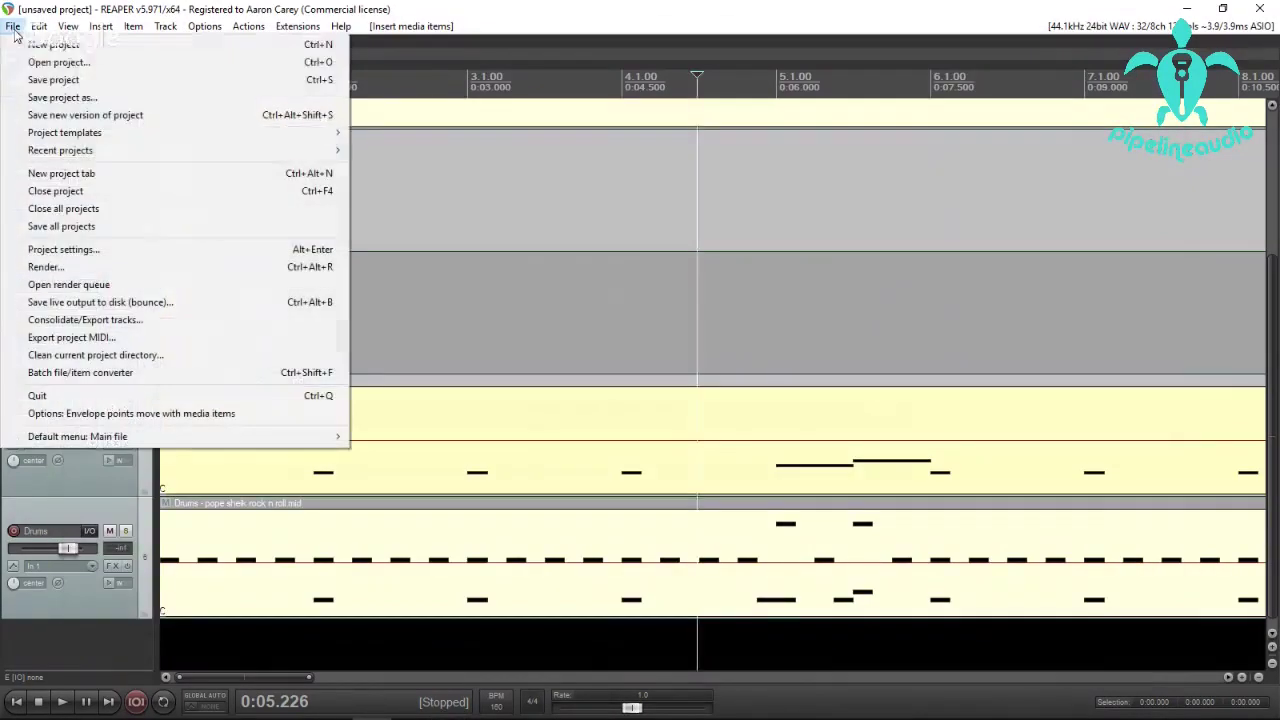
{"action": "left_click", "coordinate": [62, 173]}
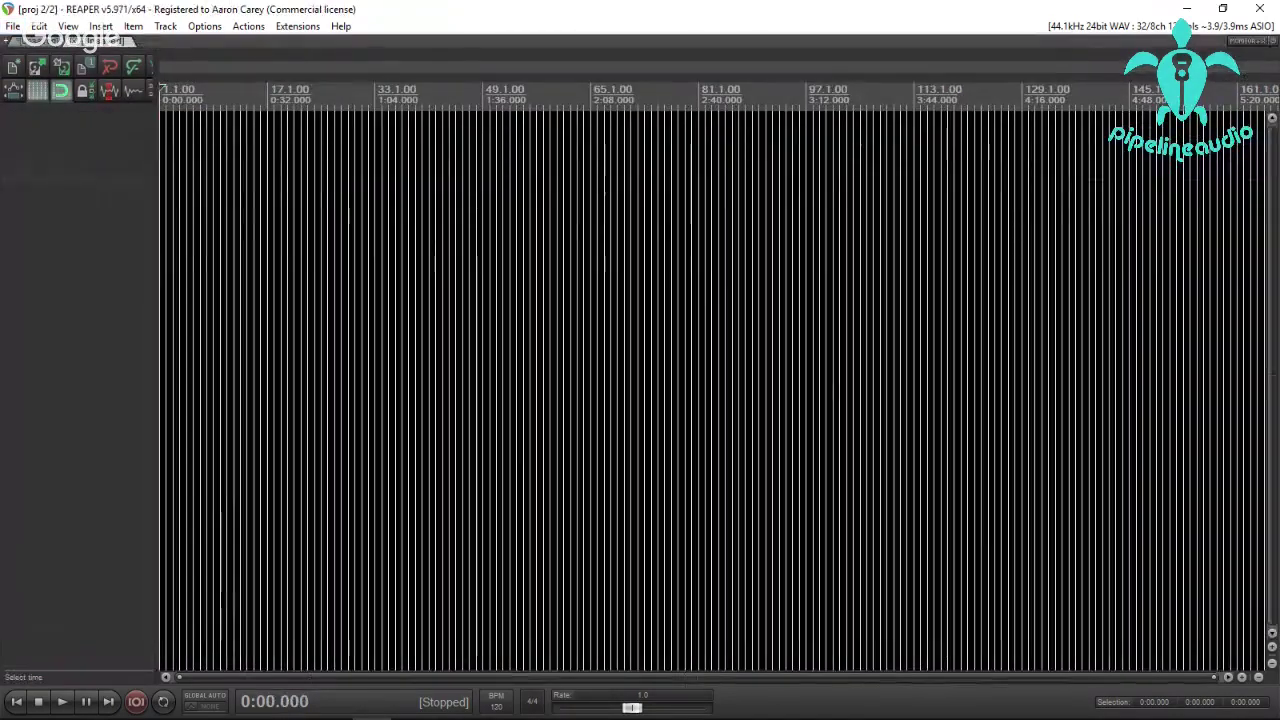
{"action": "left_click", "coordinate": [37, 91]}
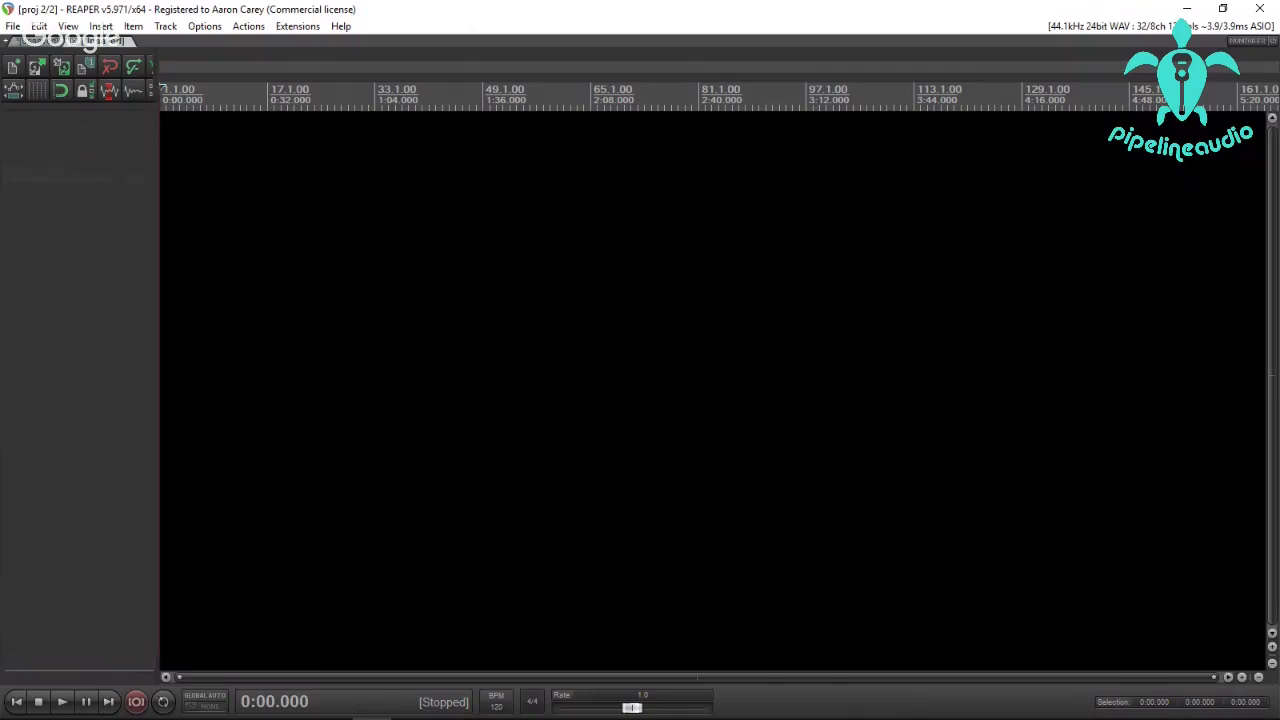
Import the Holy Diver MIDI from the folder as 4 new tracks with its tempo map, each as a multichannel item on a single track.
{"action": "left_click", "coordinate": [137, 719]}
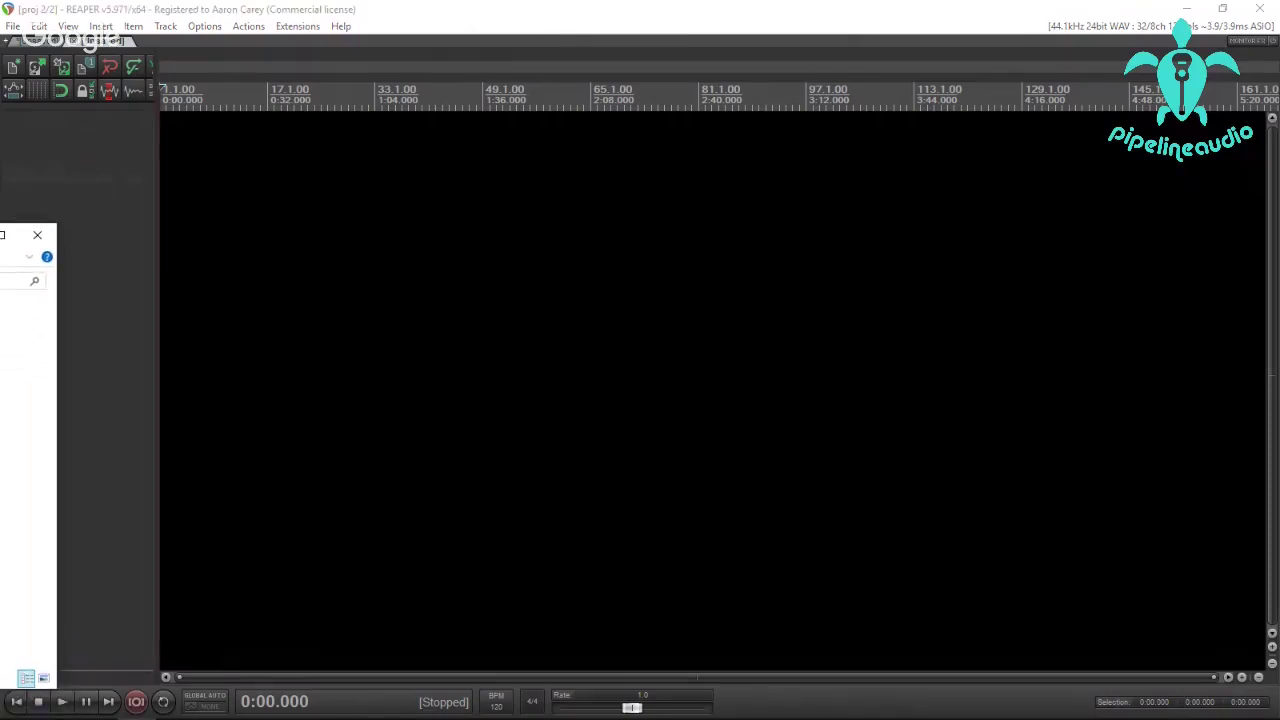
{"action": "left_click_drag", "start_coordinate": [127, 155], "coordinate": [165, 160]}
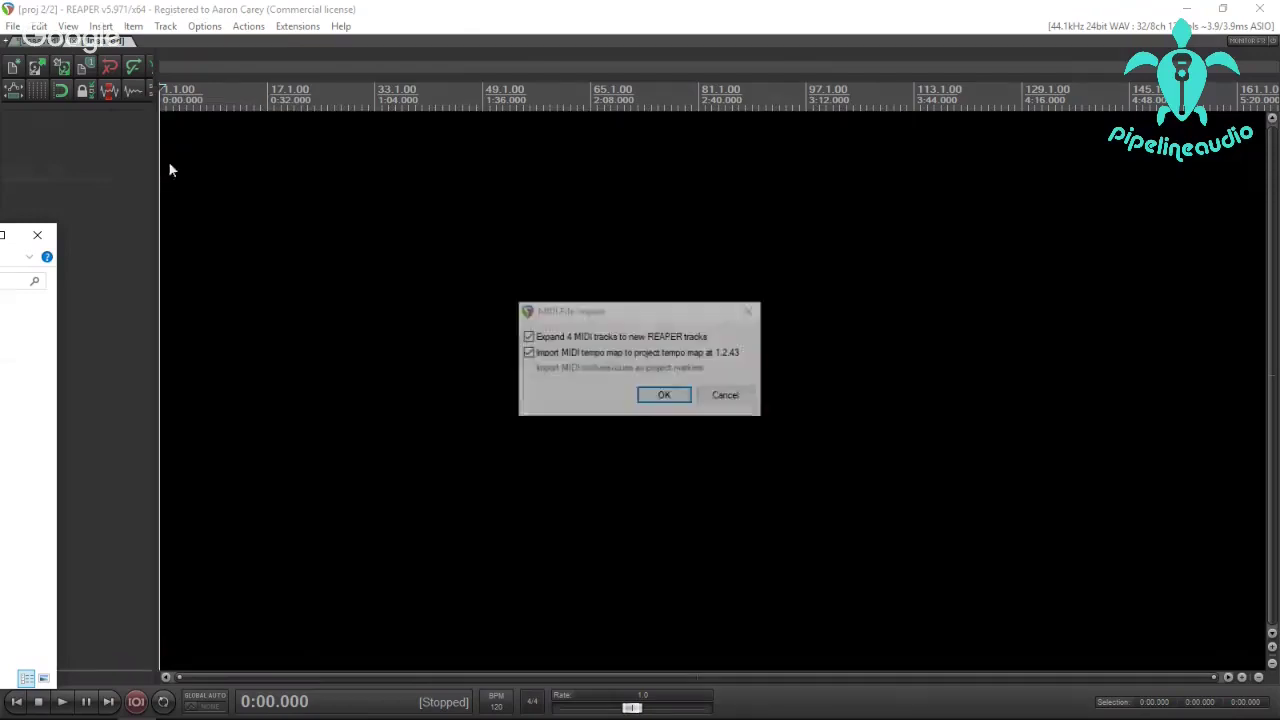
{"action": "left_click", "coordinate": [668, 397]}
{"action": "left_click", "coordinate": [489, 241]}
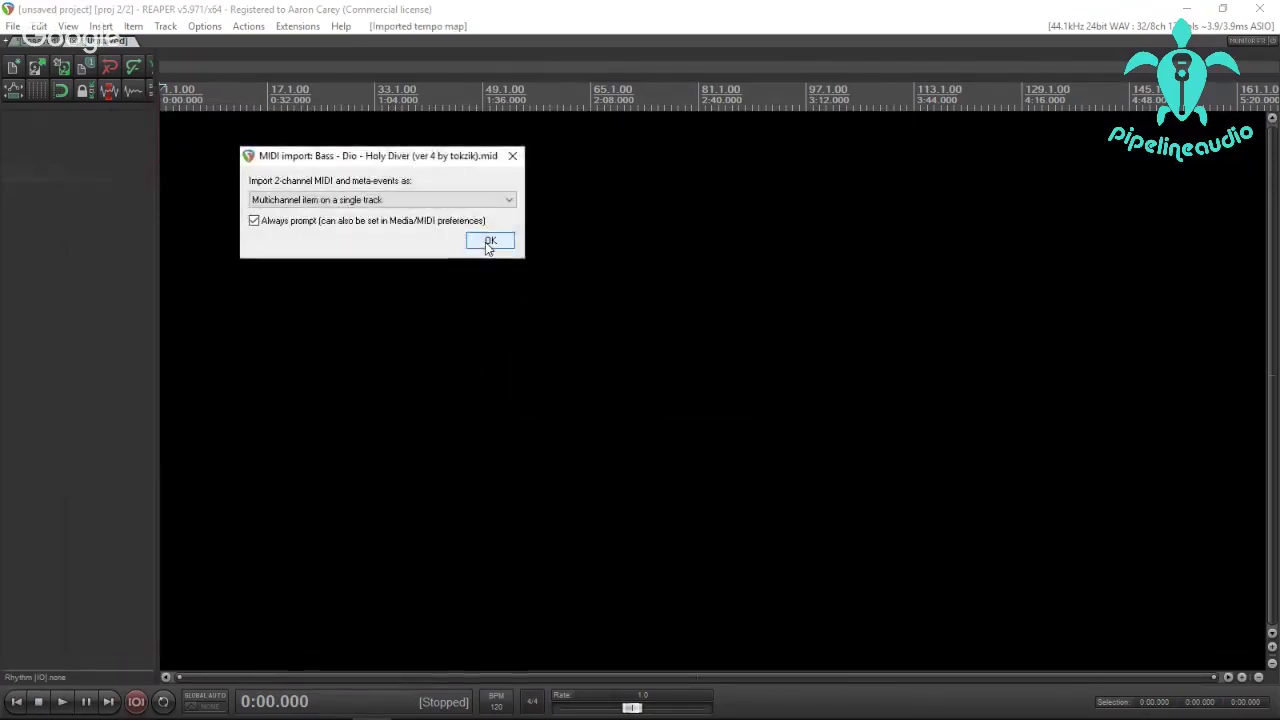
{"action": "left_click", "coordinate": [489, 241]}
{"action": "left_click", "coordinate": [489, 241]}
Examine the imported Holy Diver tracks and the time signature markers around bars 10 and 11 up close.
{"action": "scroll", "coordinate": [500, 257], "scroll_direction": "down", "scroll_amount": 3}
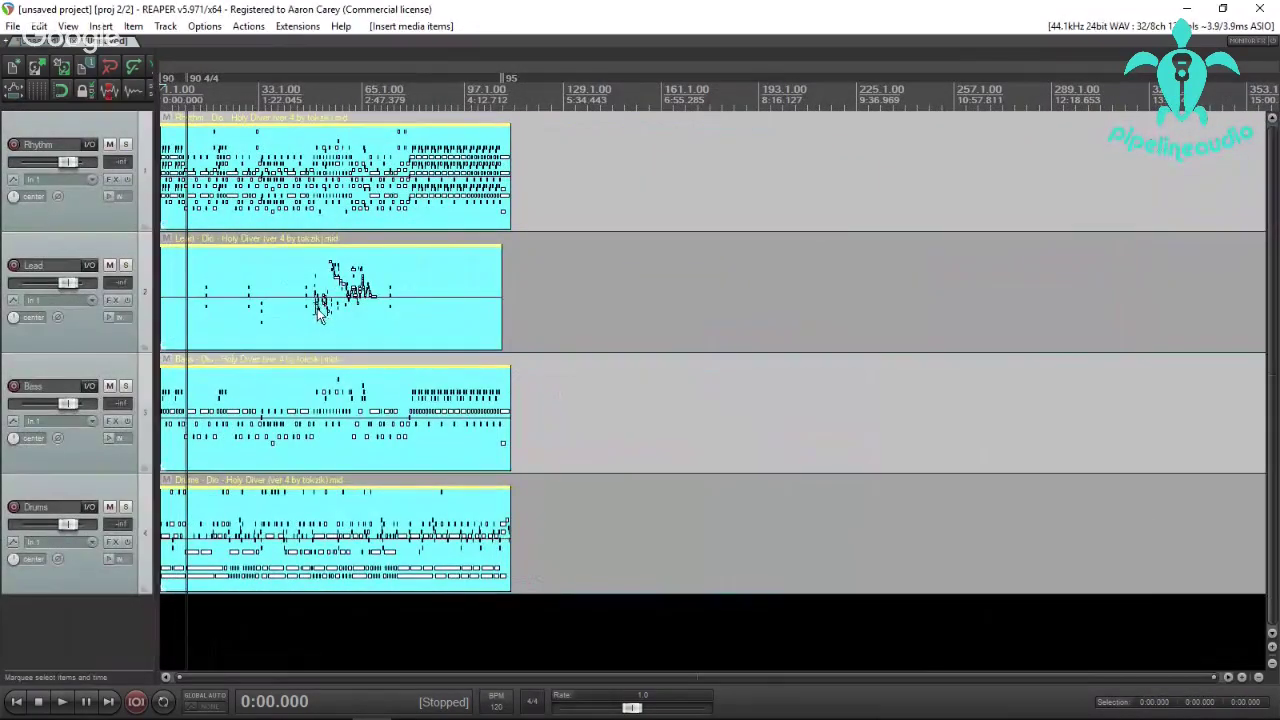
{"action": "scroll", "coordinate": [312, 314], "scroll_direction": "down", "scroll_amount": 2}
{"action": "scroll", "coordinate": [308, 315], "scroll_direction": "up", "scroll_amount": 4}
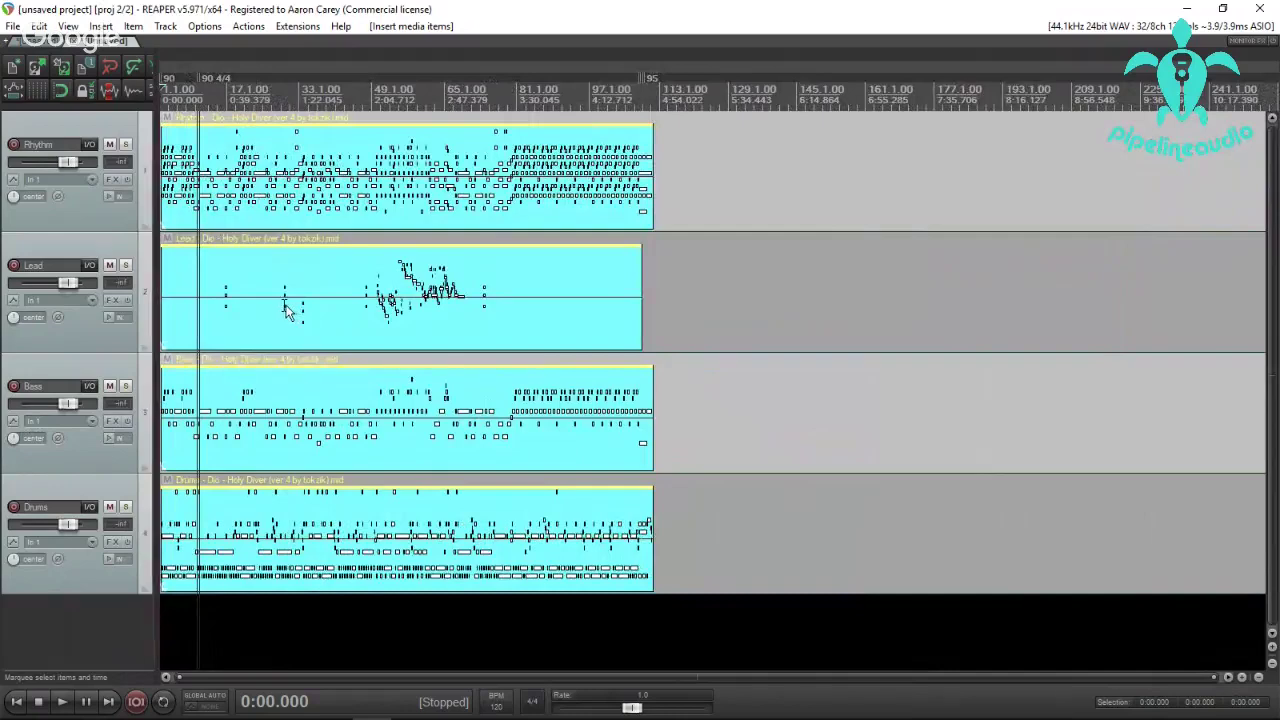
{"action": "scroll", "coordinate": [250, 248], "scroll_direction": "up", "scroll_amount": 2}
{"action": "scroll", "coordinate": [232, 172], "scroll_direction": "up", "scroll_amount": 2}
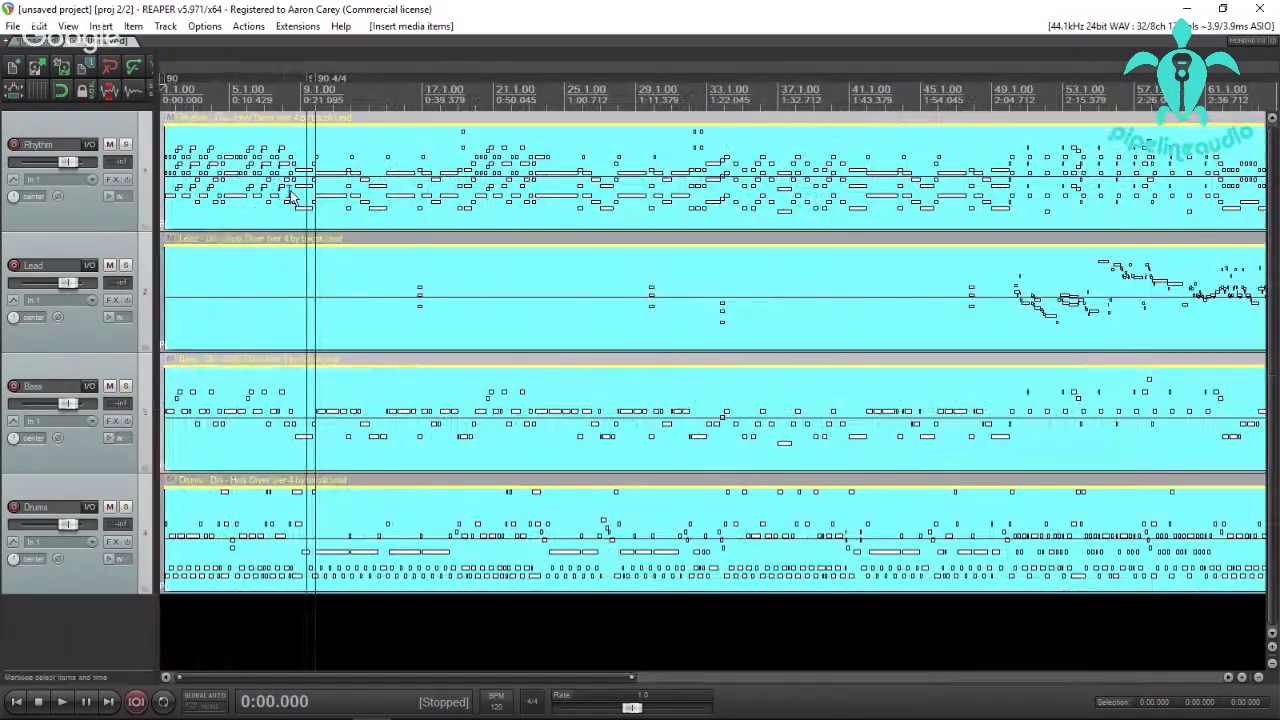
{"action": "left_click", "coordinate": [316, 150]}
{"action": "scroll", "coordinate": [330, 150], "scroll_direction": "up", "scroll_amount": 6}
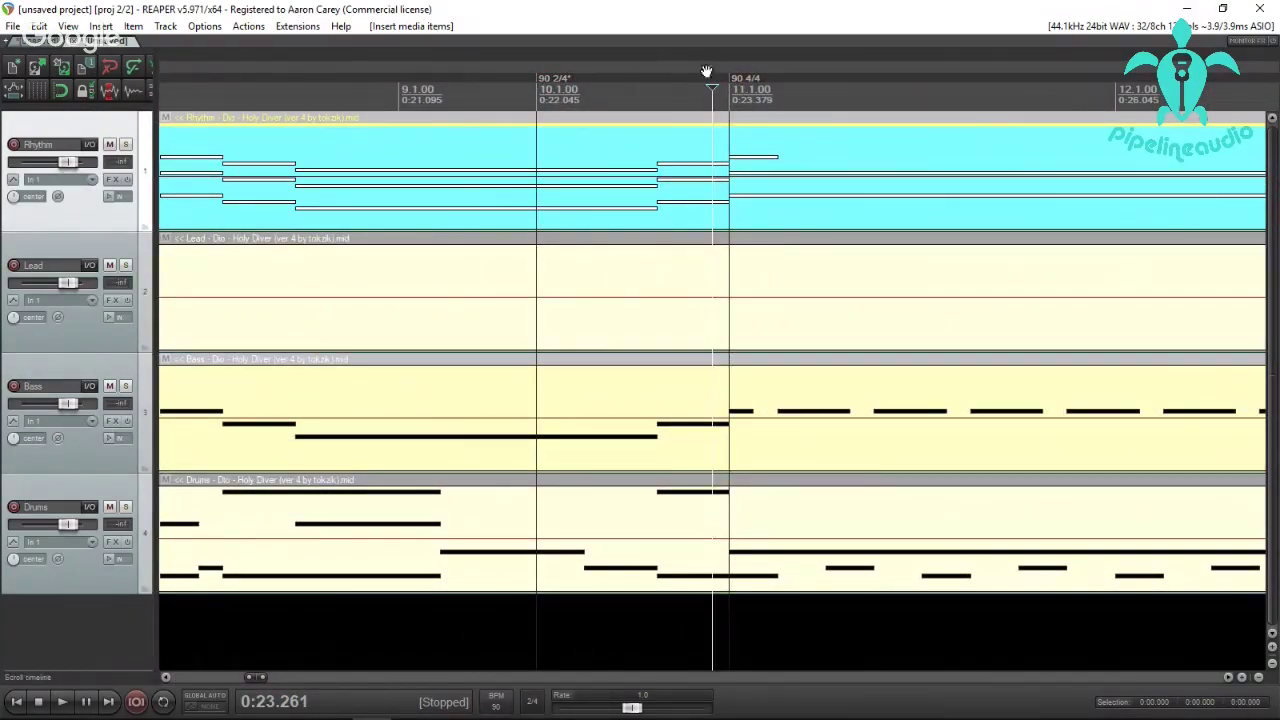
Examine the tempo markers near the end of Holy Diver around bars 108 and 109, and return to the whole-song view.
{"action": "scroll", "coordinate": [764, 240], "scroll_direction": "down", "scroll_amount": 8}
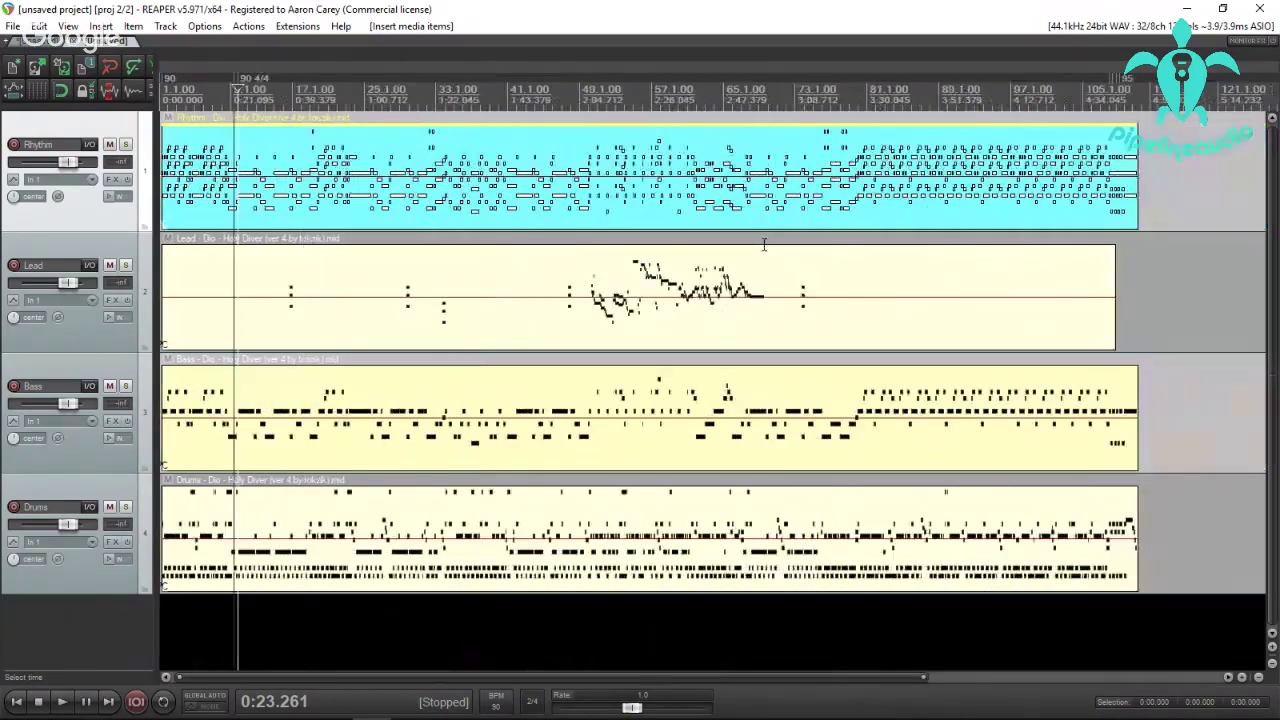
{"action": "scroll", "coordinate": [764, 243], "scroll_direction": "down", "scroll_amount": 3}
{"action": "left_click", "coordinate": [627, 187]}
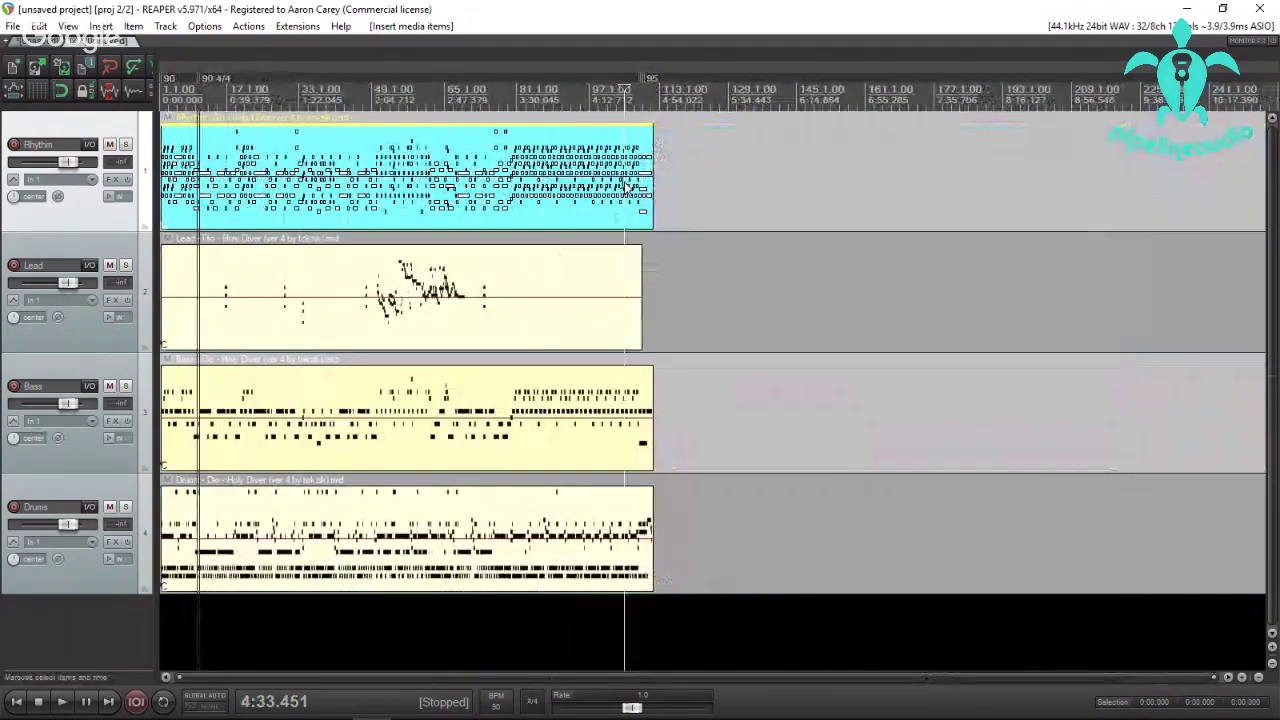
{"action": "scroll", "coordinate": [627, 187], "scroll_direction": "up", "scroll_amount": 3}
{"action": "left_click", "coordinate": [951, 194]}
{"action": "scroll", "coordinate": [895, 197], "scroll_direction": "up", "scroll_amount": 2}
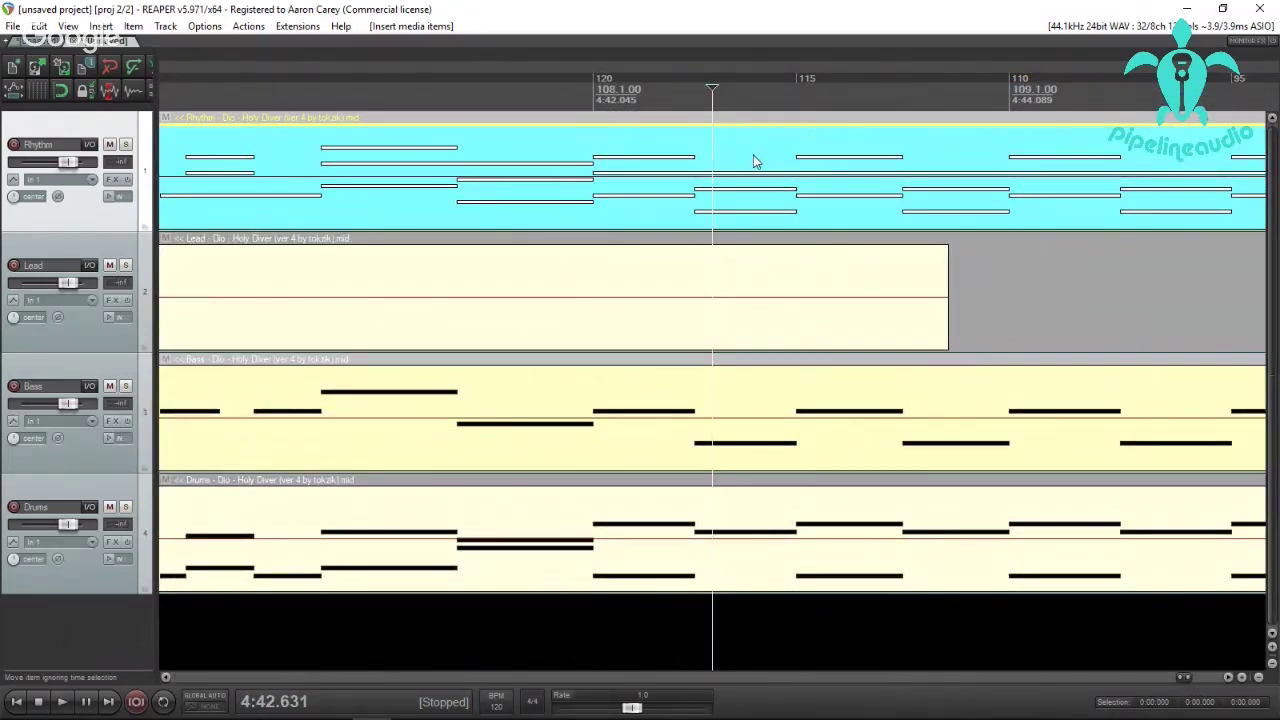
{"action": "scroll", "coordinate": [755, 162], "scroll_direction": "down", "scroll_amount": 3}
{"action": "scroll", "coordinate": [729, 131], "scroll_direction": "down", "scroll_amount": 2}
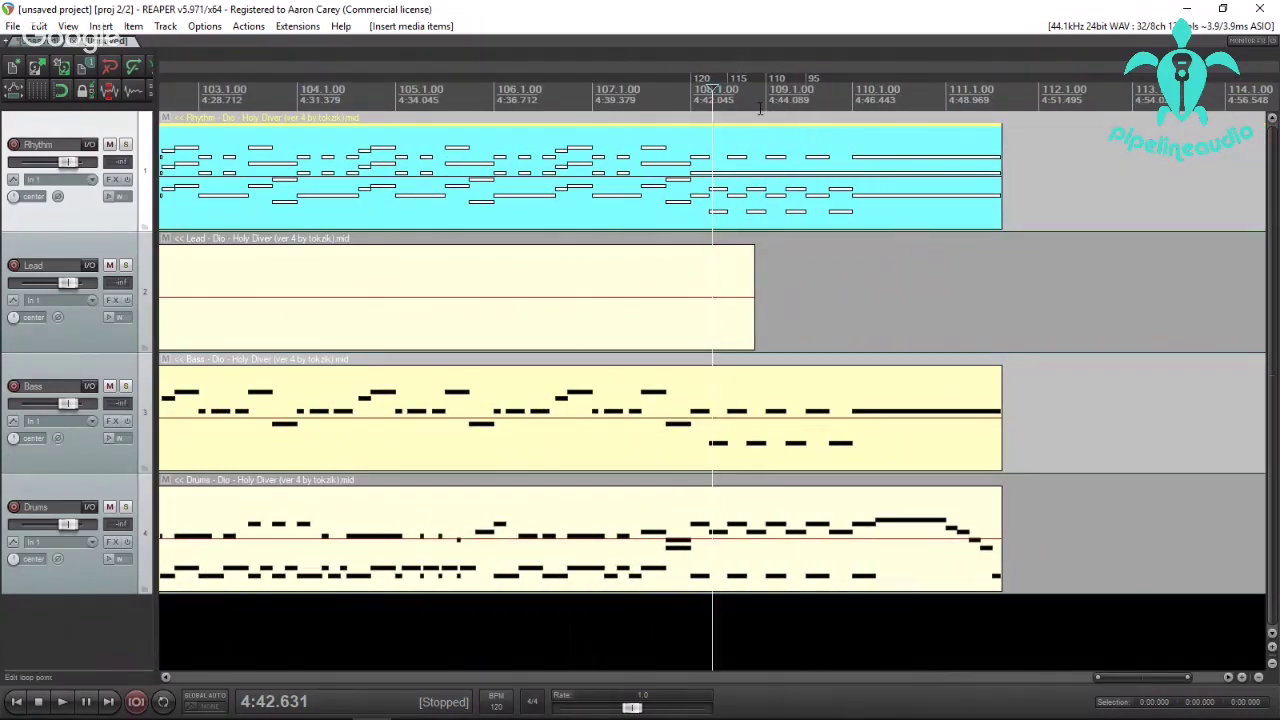
{"action": "left_click", "coordinate": [752, 184]}
{"action": "scroll", "coordinate": [745, 190], "scroll_direction": "up", "scroll_amount": 4}
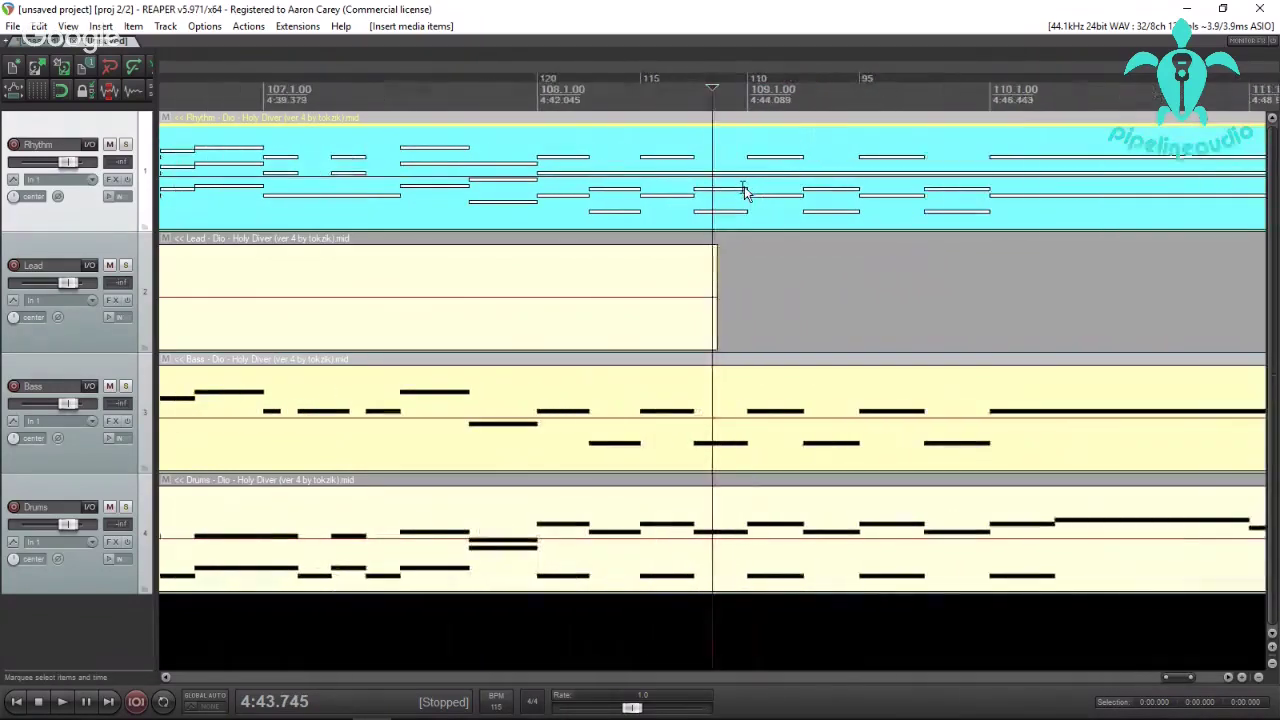
{"action": "scroll", "coordinate": [745, 190], "scroll_direction": "down", "scroll_amount": 1}
{"action": "scroll", "coordinate": [520, 270], "scroll_direction": "down", "scroll_amount": 3}
{"action": "scroll", "coordinate": [520, 270], "scroll_direction": "down", "scroll_amount": 10}
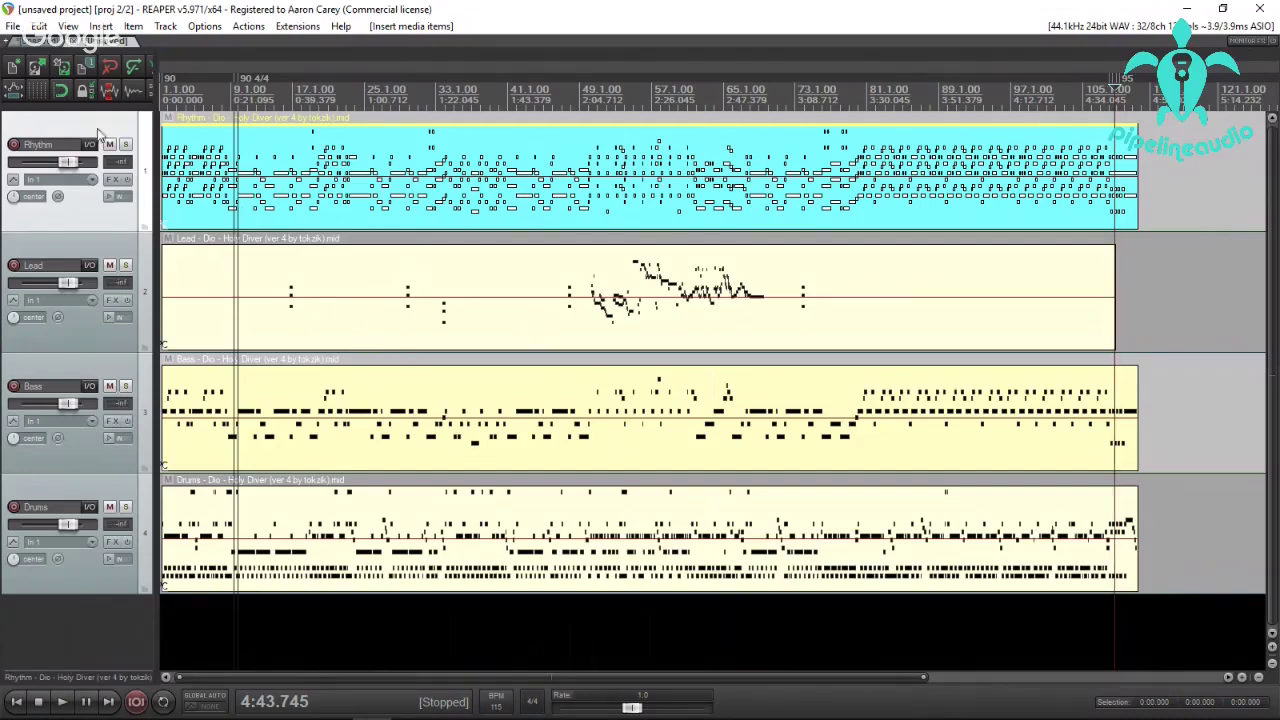
Return to the Pope Sheik Rock n Roll project and look over its full-length guitar, bass and drum tracks.
{"action": "left_click", "coordinate": [39, 42]}
{"action": "scroll", "coordinate": [546, 363], "scroll_direction": "down", "scroll_amount": 10}
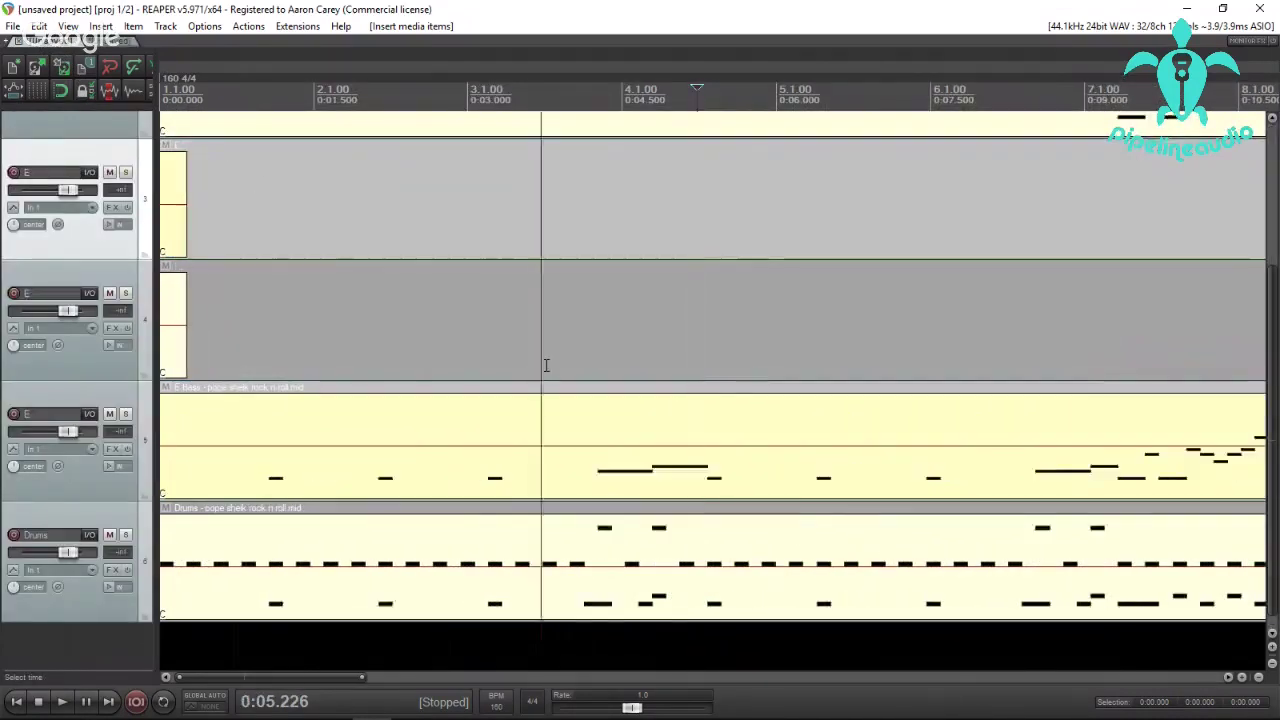
{"action": "scroll", "coordinate": [447, 437], "scroll_direction": "down", "scroll_amount": 2}
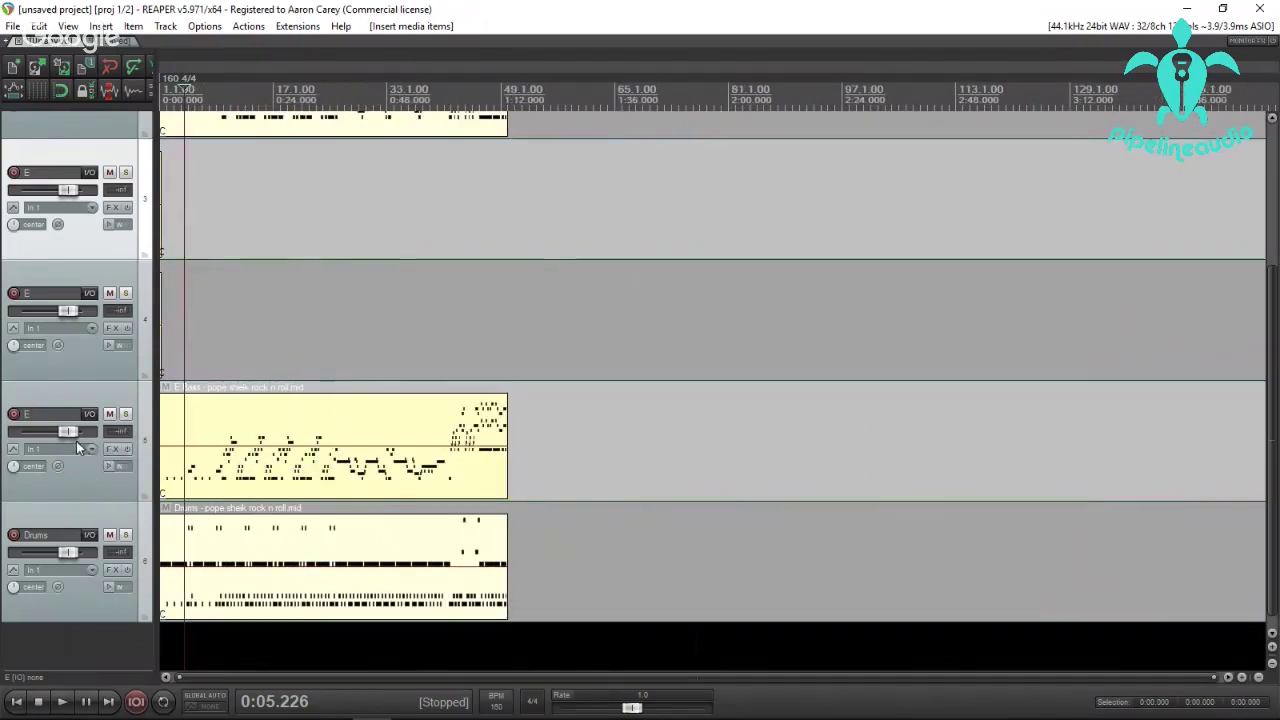
{"action": "left_click", "coordinate": [211, 203]}
{"action": "scroll", "coordinate": [213, 203], "scroll_direction": "up", "scroll_amount": 4}
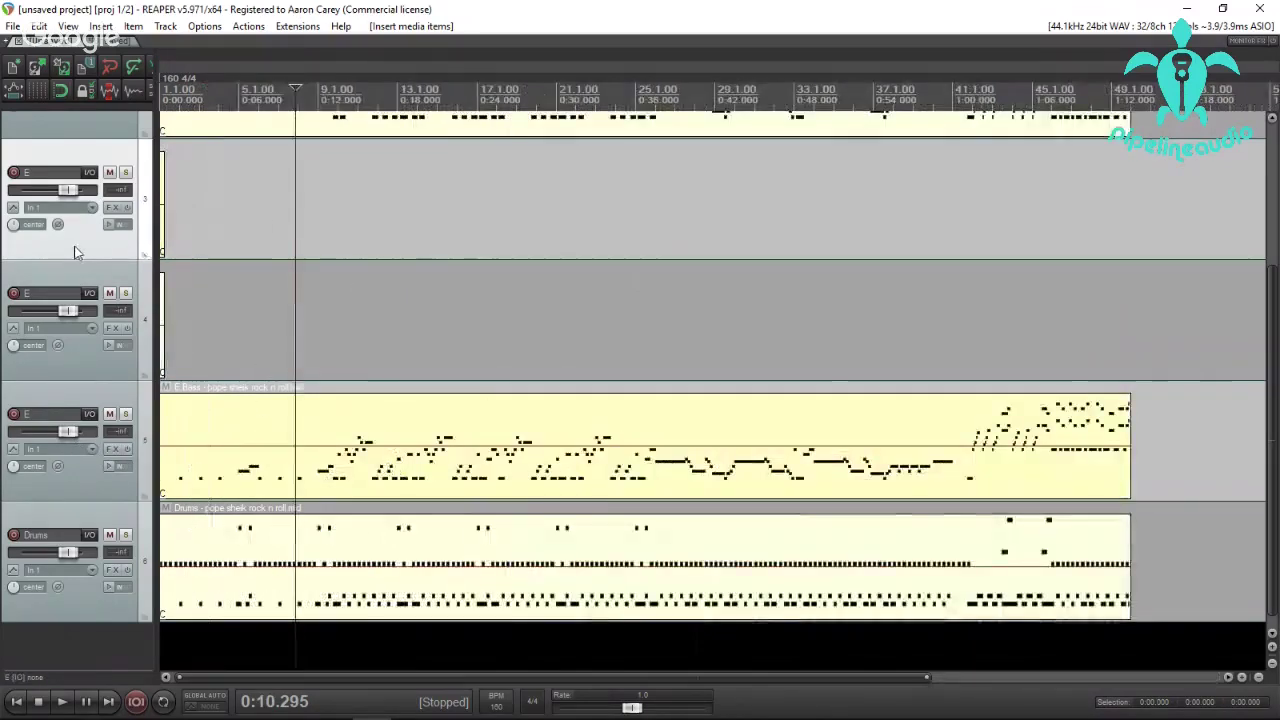
{"action": "scroll", "coordinate": [77, 251], "scroll_direction": "up", "scroll_amount": 2}
{"action": "scroll", "coordinate": [77, 251], "scroll_direction": "down", "scroll_amount": 1}
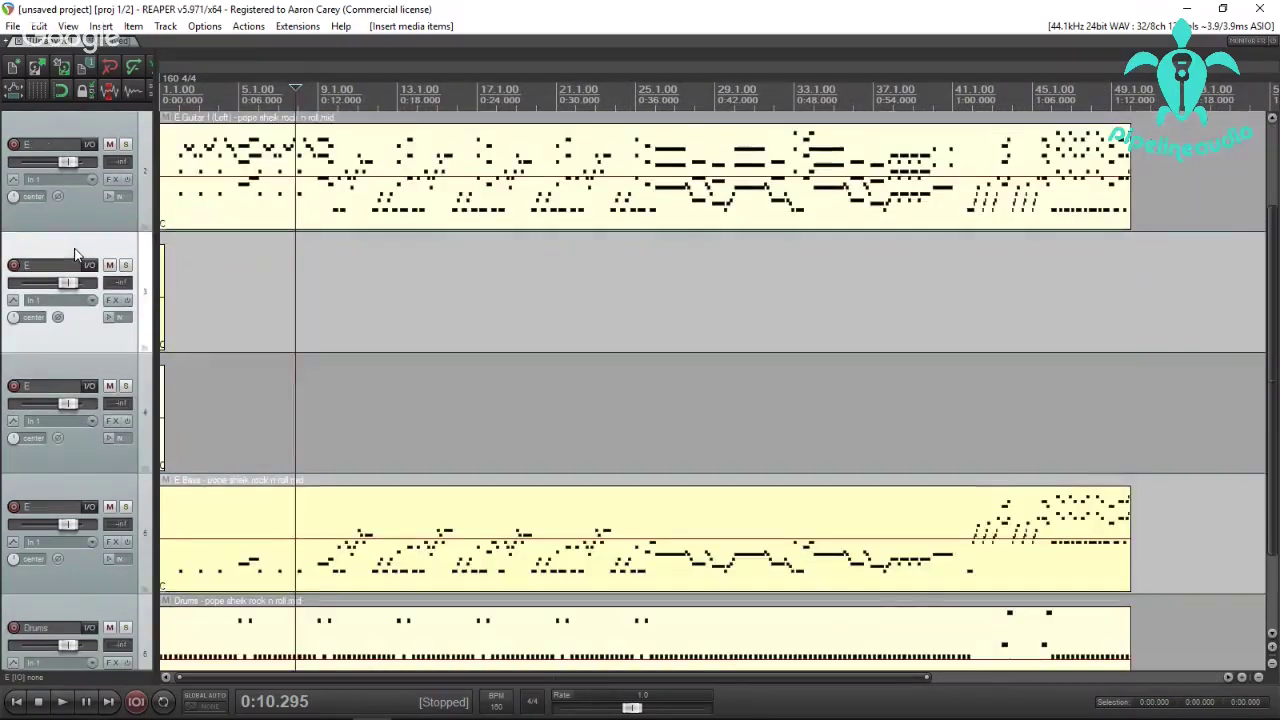
Play the Pope Sheik Rock n Roll project from the very start with the whole song in view.
{"action": "left_click", "coordinate": [212, 268]}
{"action": "scroll", "coordinate": [212, 268], "scroll_direction": "down", "scroll_amount": 3}
{"action": "scroll", "coordinate": [231, 279], "scroll_direction": "up", "scroll_amount": 2}
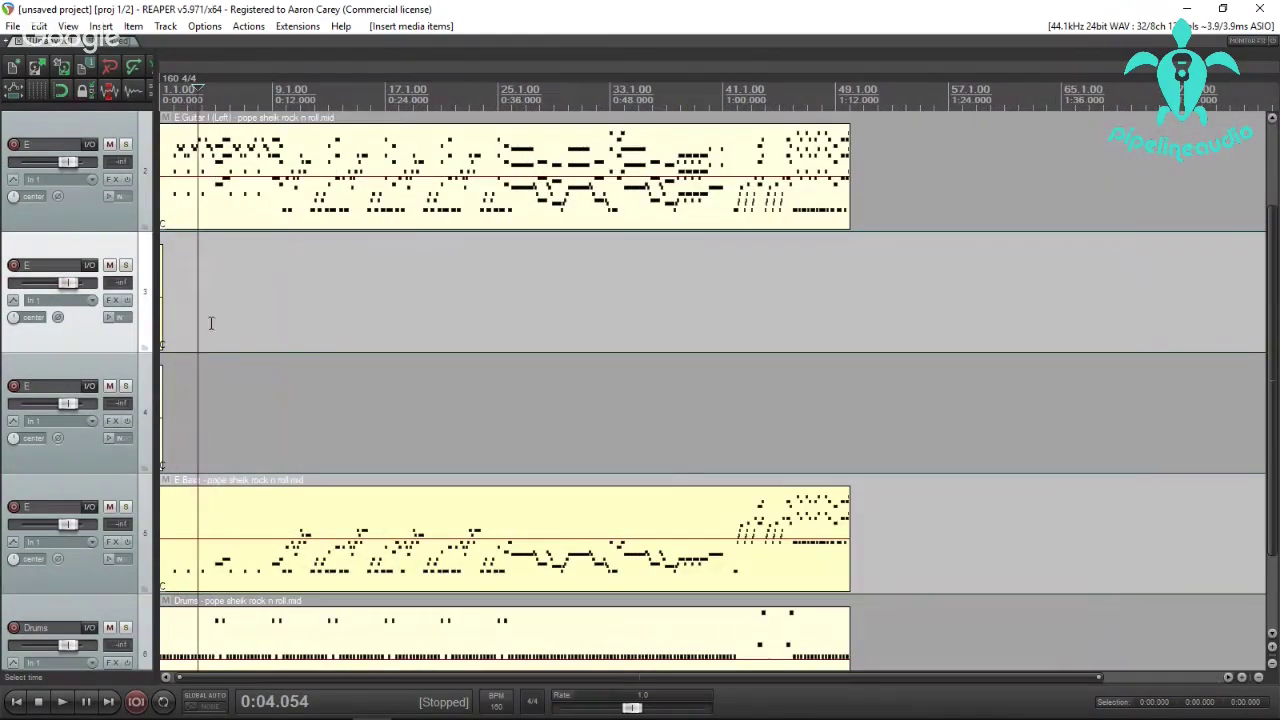
{"action": "left_click", "coordinate": [18, 703]}
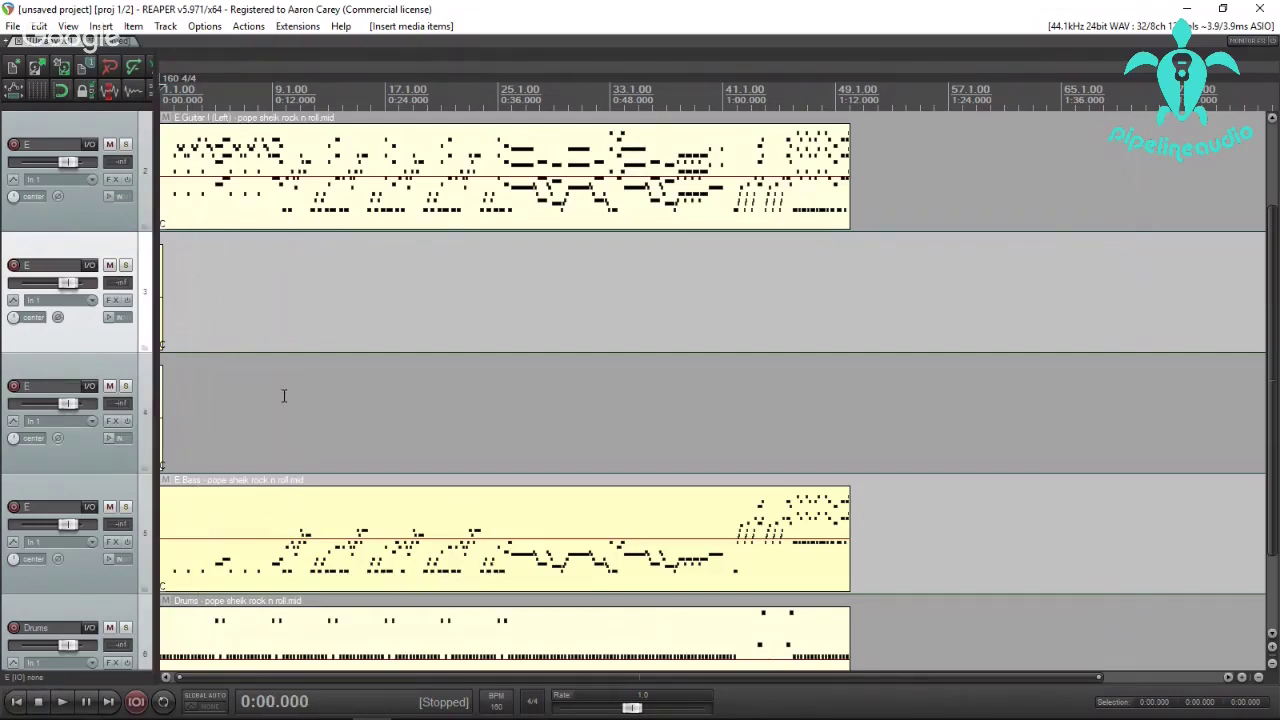
{"action": "key", "text": "space"}
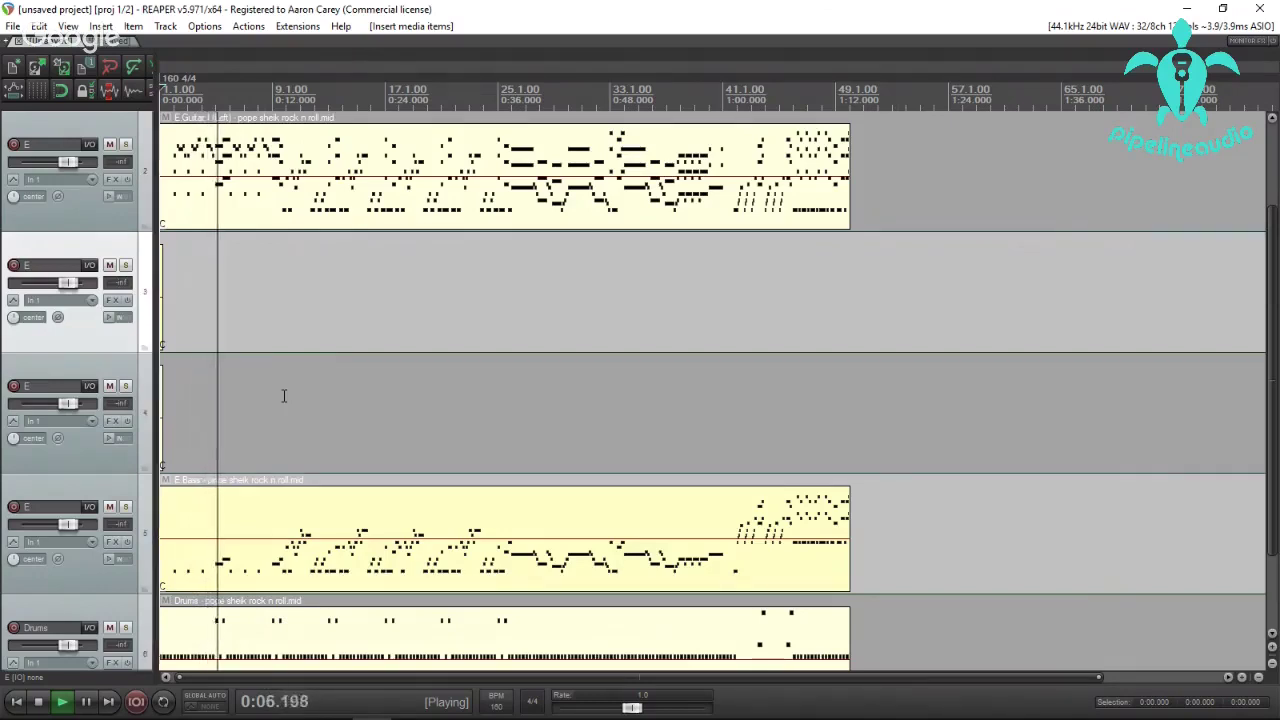
Stop the playback of the Pope Sheik Rock n Roll project.
{"action": "key", "text": "space"}
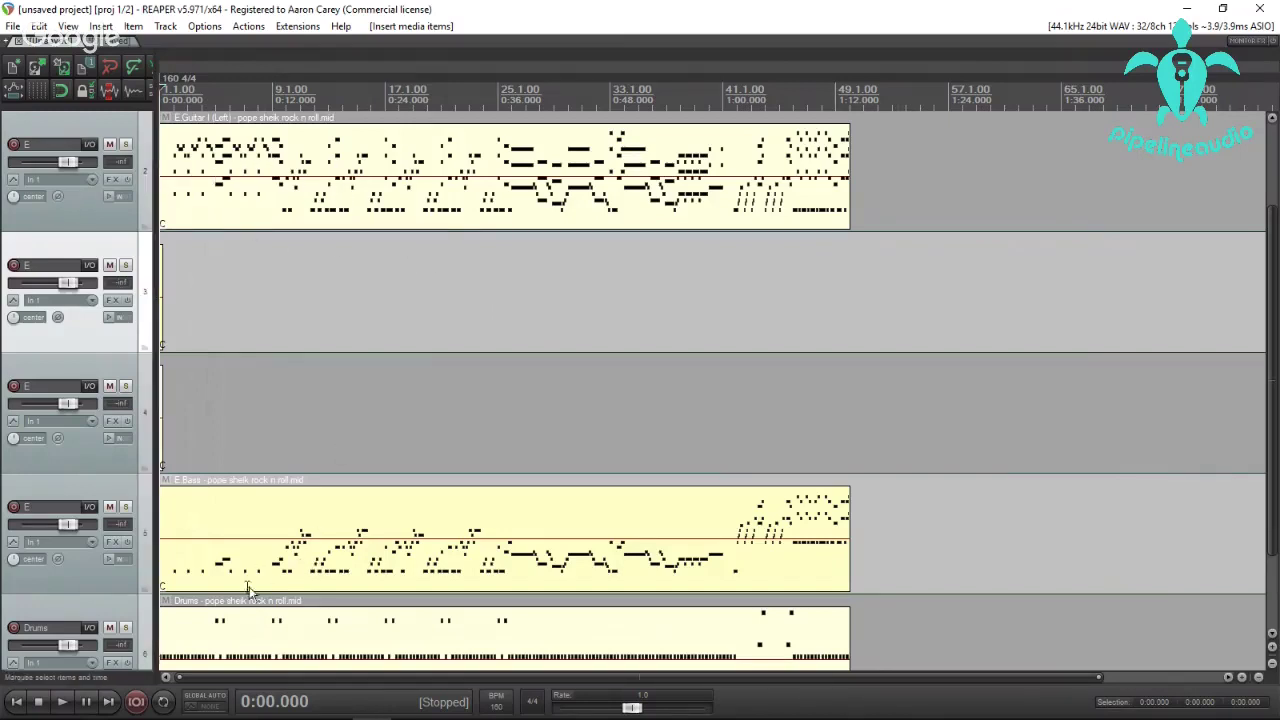
{"action": "scroll", "coordinate": [265, 549], "scroll_direction": "down", "scroll_amount": 2}
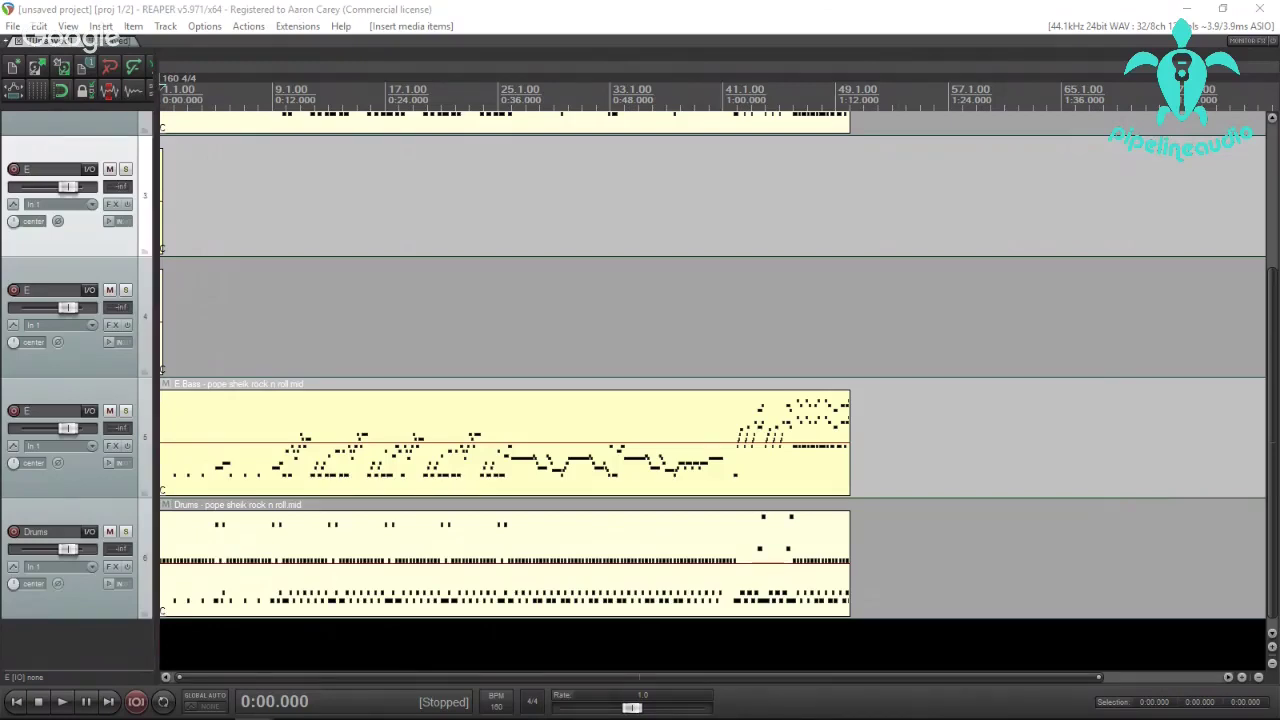
Switch to the Chrome browser and search Google for "free drum vsti".
{"action": "key", "text": "alt+Tab"}
{"action": "left_click", "coordinate": [498, 46]}
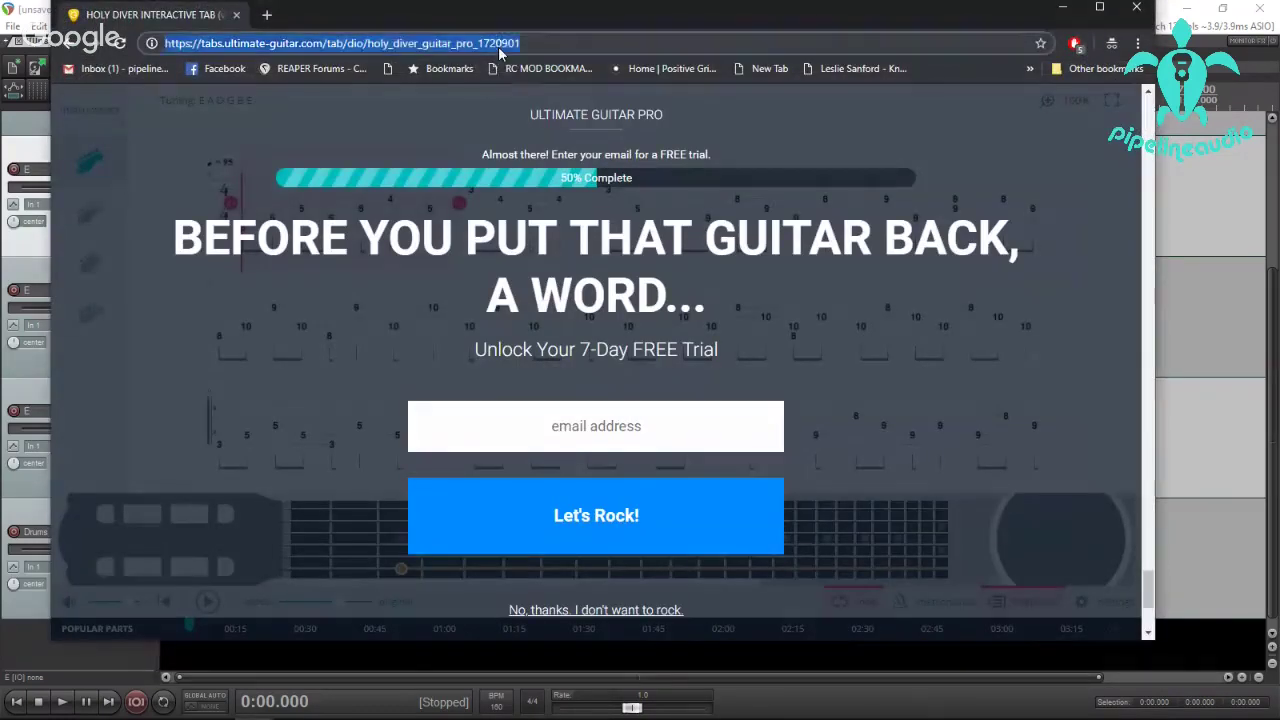
{"action": "type", "text": "free dru"}
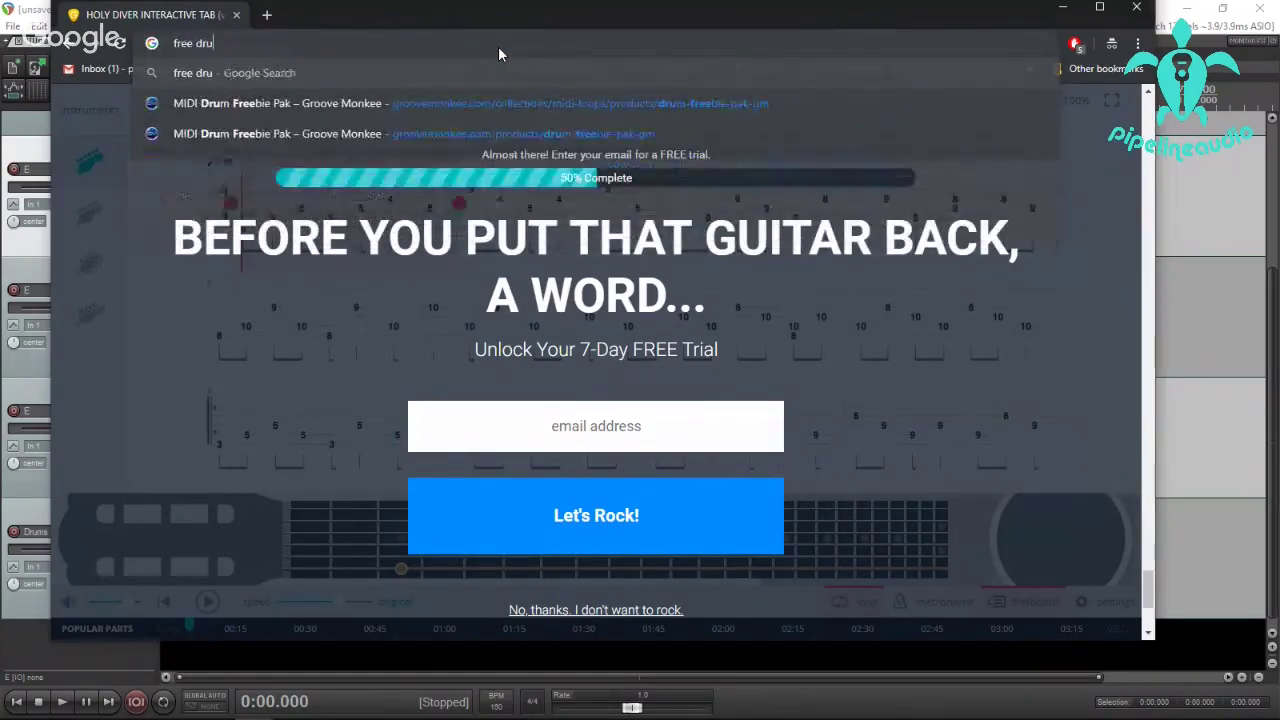
{"action": "type", "text": "m vst"}
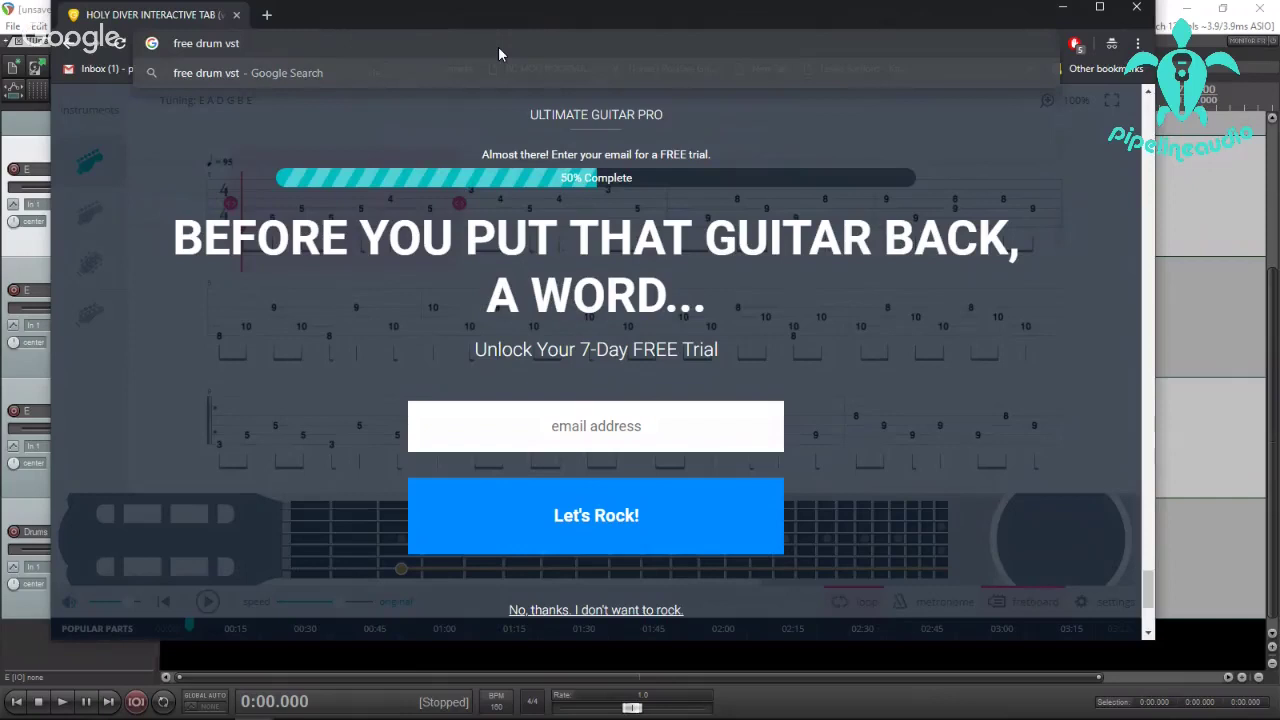
{"action": "type", "text": "i"}
{"action": "key", "text": "Return"}
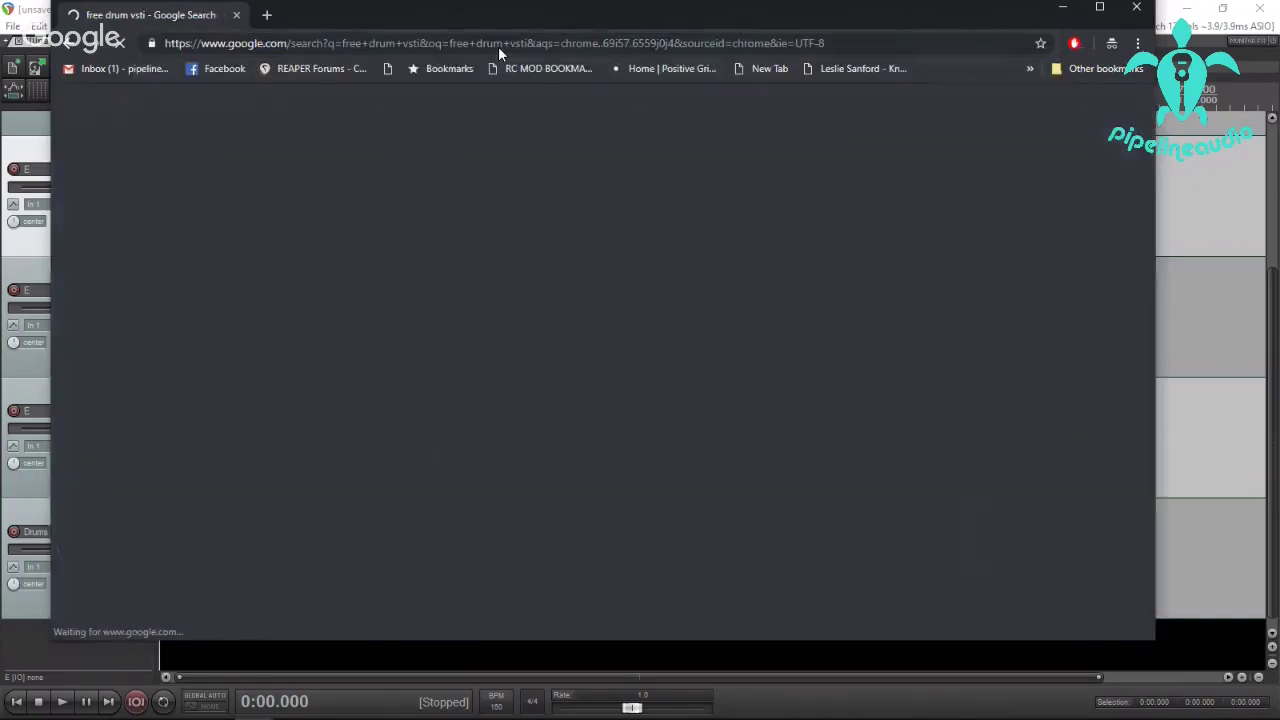
Find the MT Power Drum Kit sampler plugin among the search results and open its website.
{"action": "scroll", "coordinate": [262, 395], "scroll_direction": "down", "scroll_amount": 1}
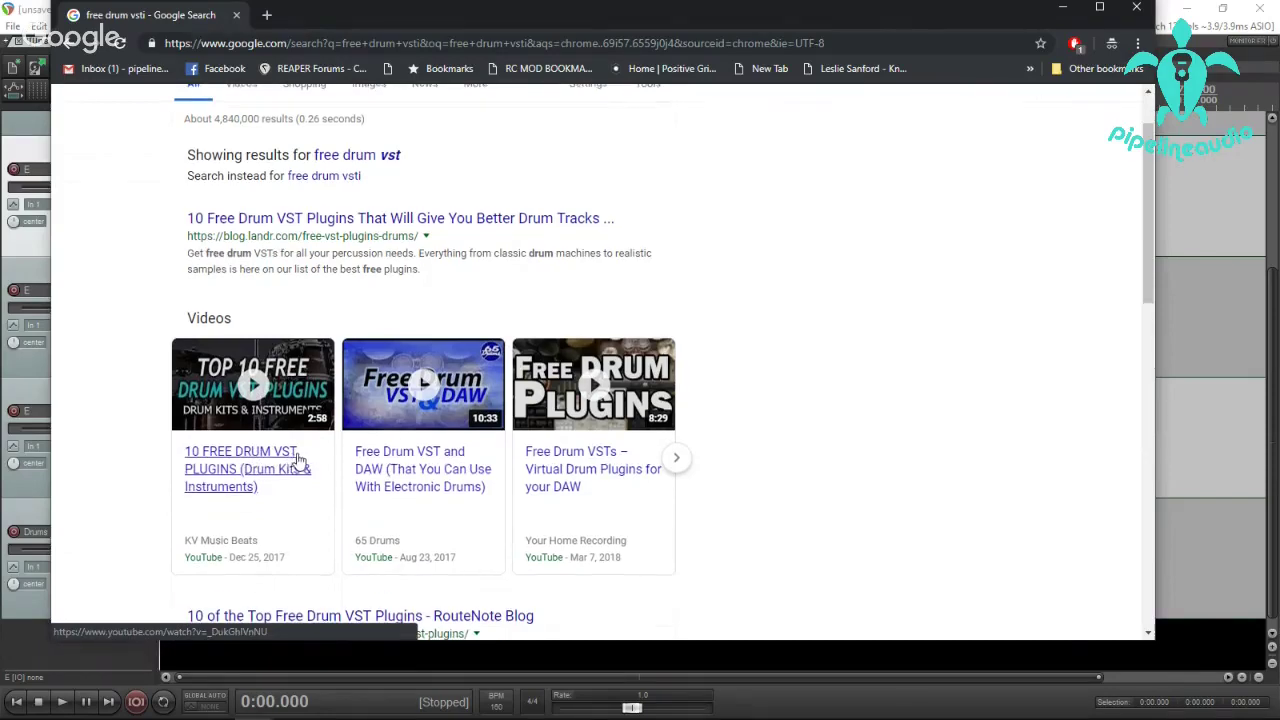
{"action": "scroll", "coordinate": [440, 360], "scroll_direction": "down", "scroll_amount": 1}
{"action": "scroll", "coordinate": [468, 400], "scroll_direction": "down", "scroll_amount": 1}
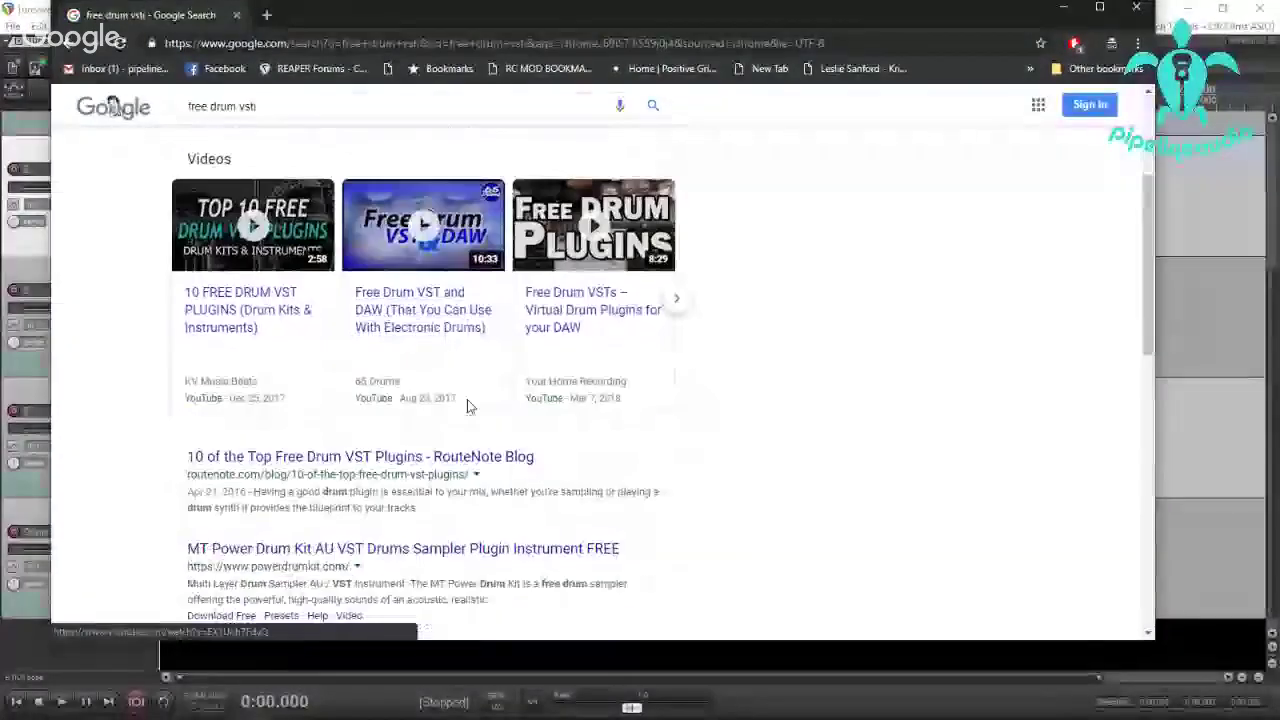
{"action": "scroll", "coordinate": [468, 403], "scroll_direction": "down", "scroll_amount": 2}
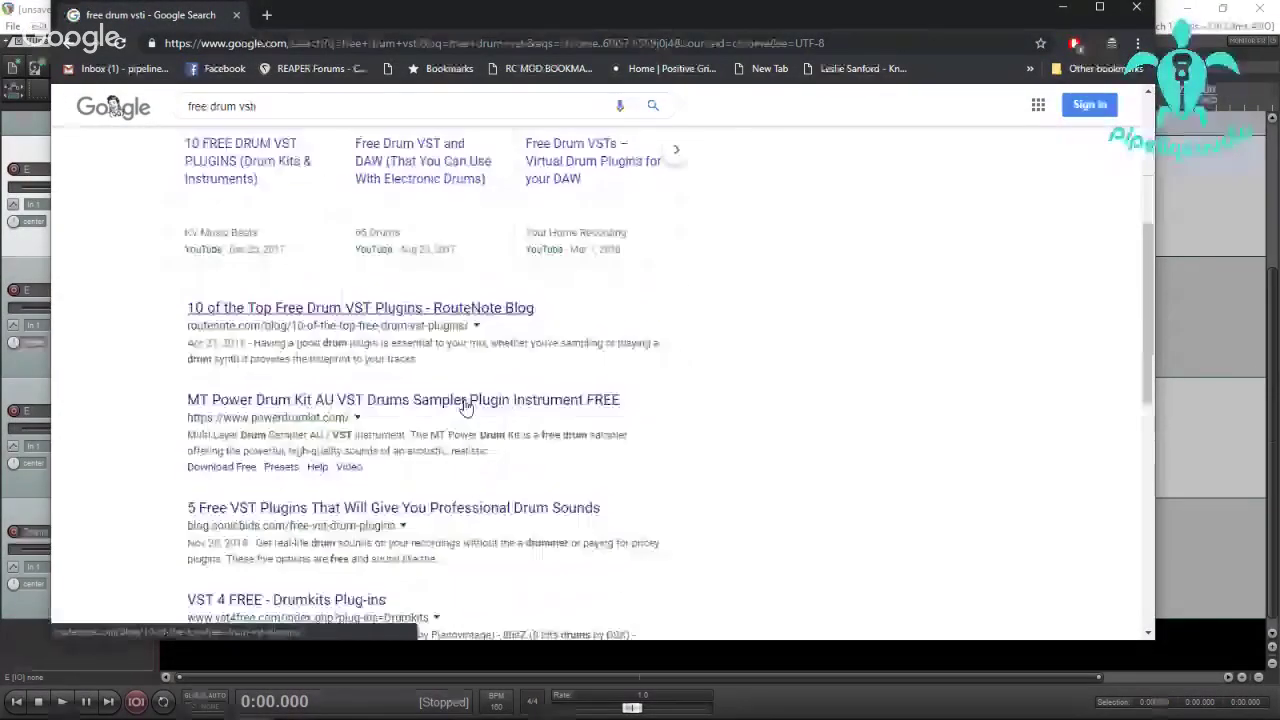
{"action": "left_click", "coordinate": [369, 390]}
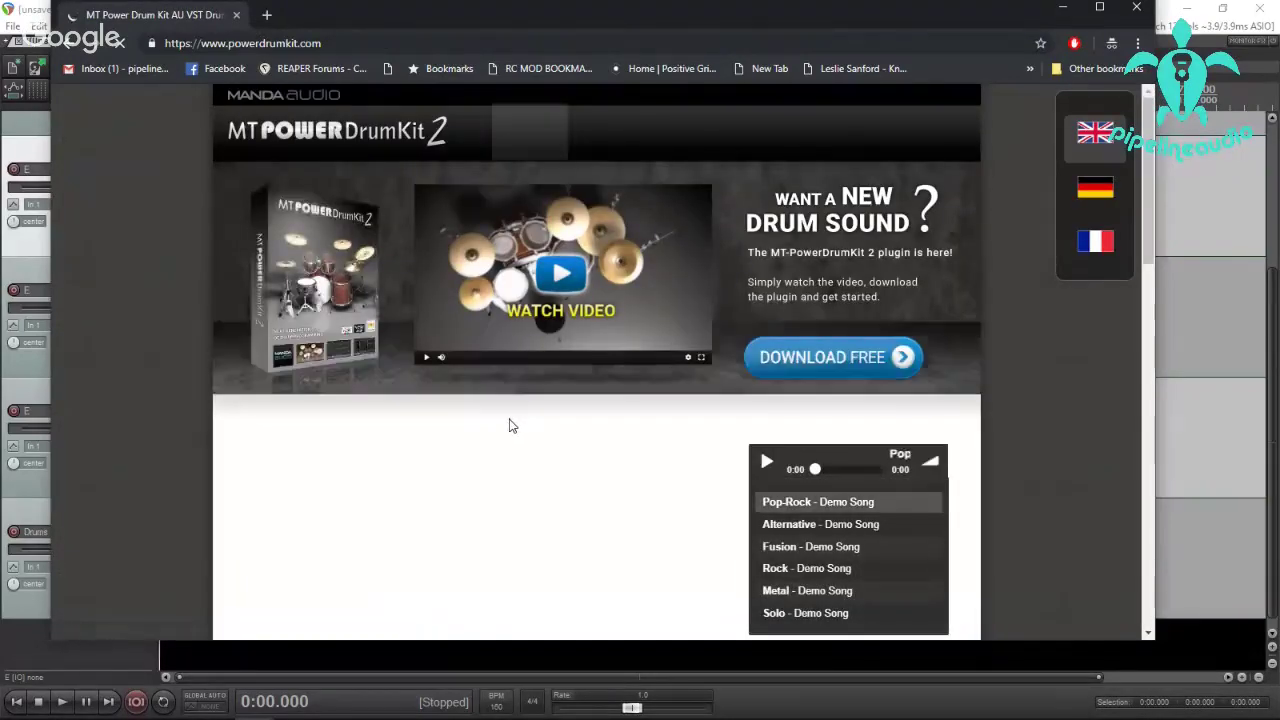
Look over the drum kit plugin's description, system requirements and tested hosts on its product page.
{"action": "scroll", "coordinate": [509, 426], "scroll_direction": "down", "scroll_amount": 10}
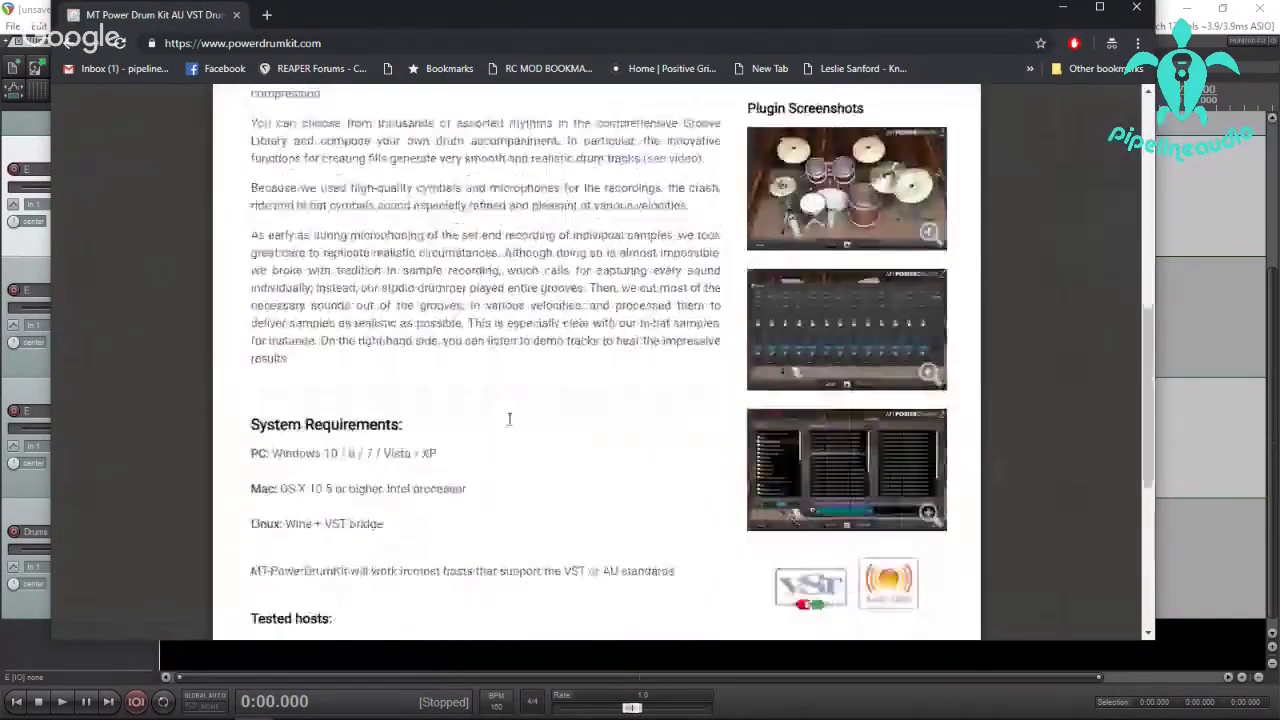
{"action": "scroll", "coordinate": [509, 422], "scroll_direction": "down", "scroll_amount": 5}
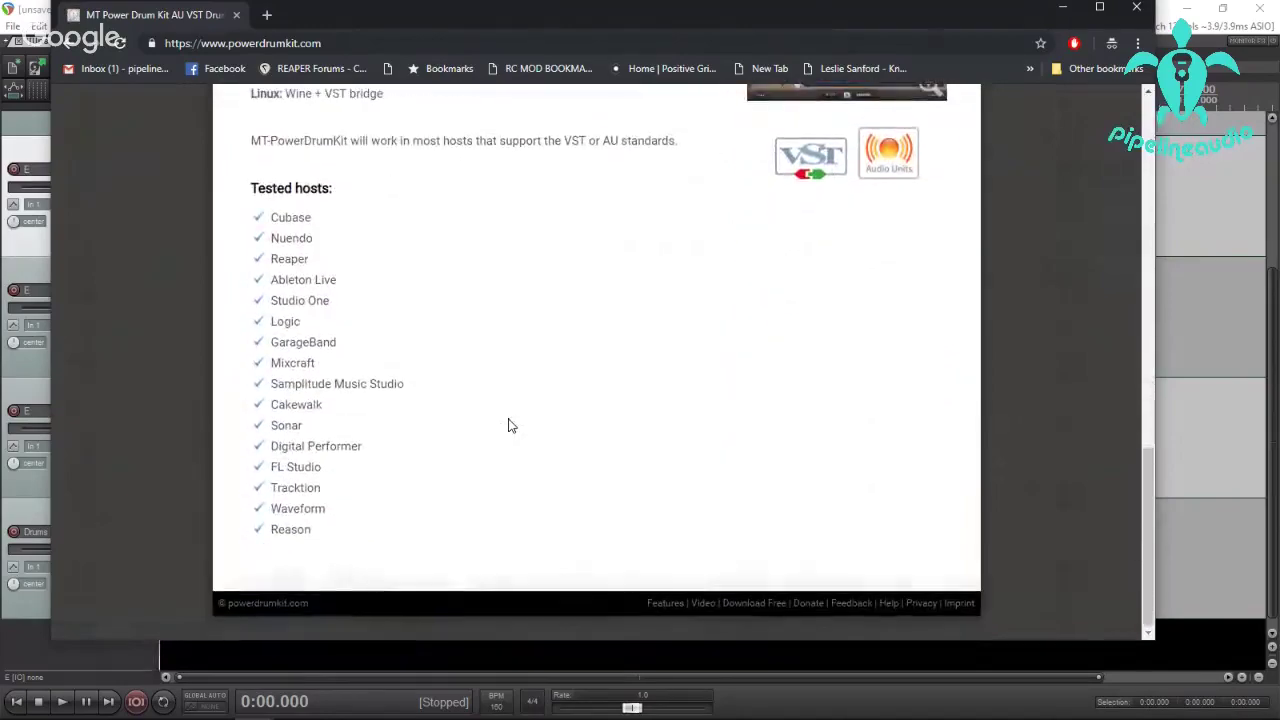
{"action": "scroll", "coordinate": [509, 432], "scroll_direction": "up", "scroll_amount": 7}
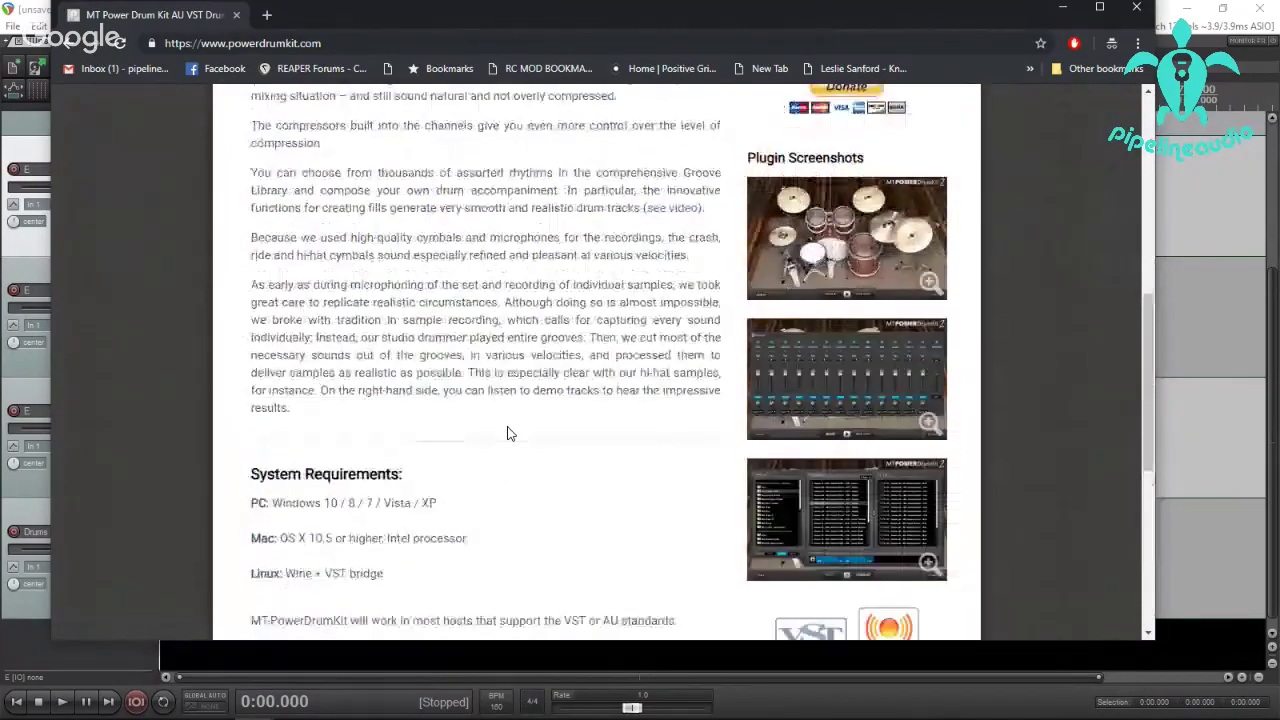
{"action": "scroll", "coordinate": [522, 432], "scroll_direction": "up", "scroll_amount": 3}
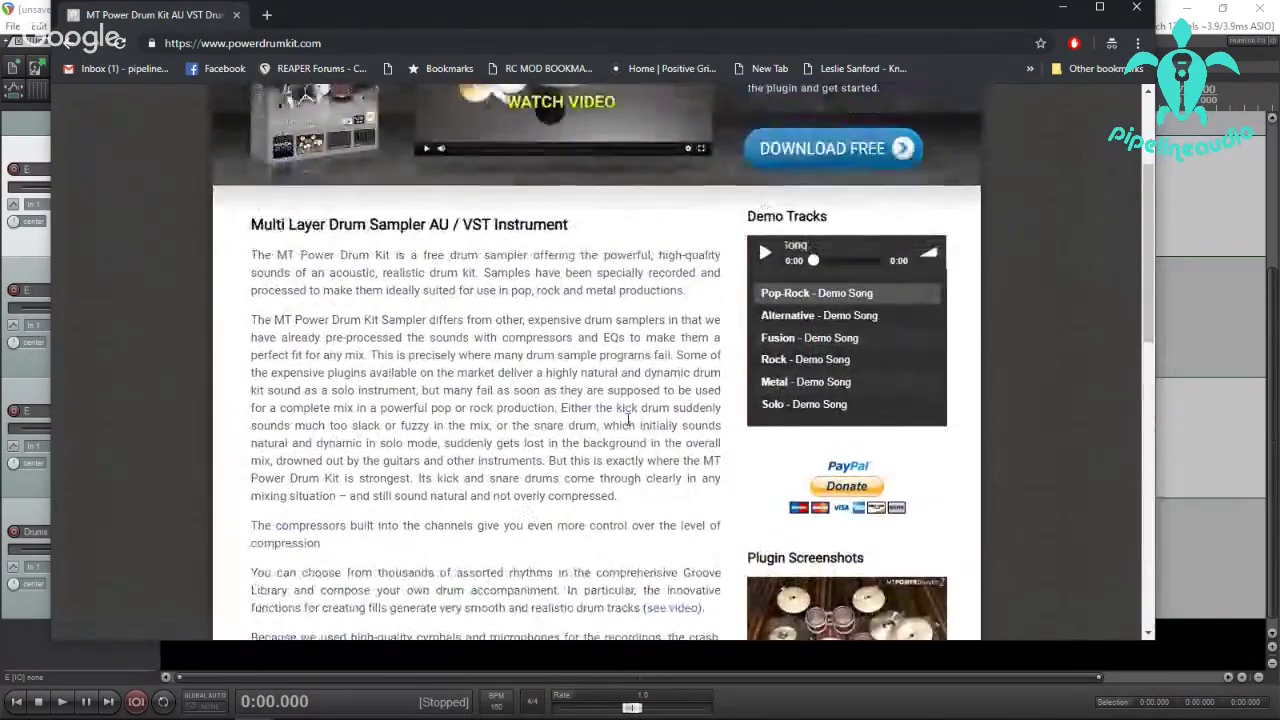
Download the free 64-bit VST version of MT Power Drum Kit 2 for Windows and read its installation instructions.
{"action": "scroll", "coordinate": [730, 223], "scroll_direction": "up", "scroll_amount": 2}
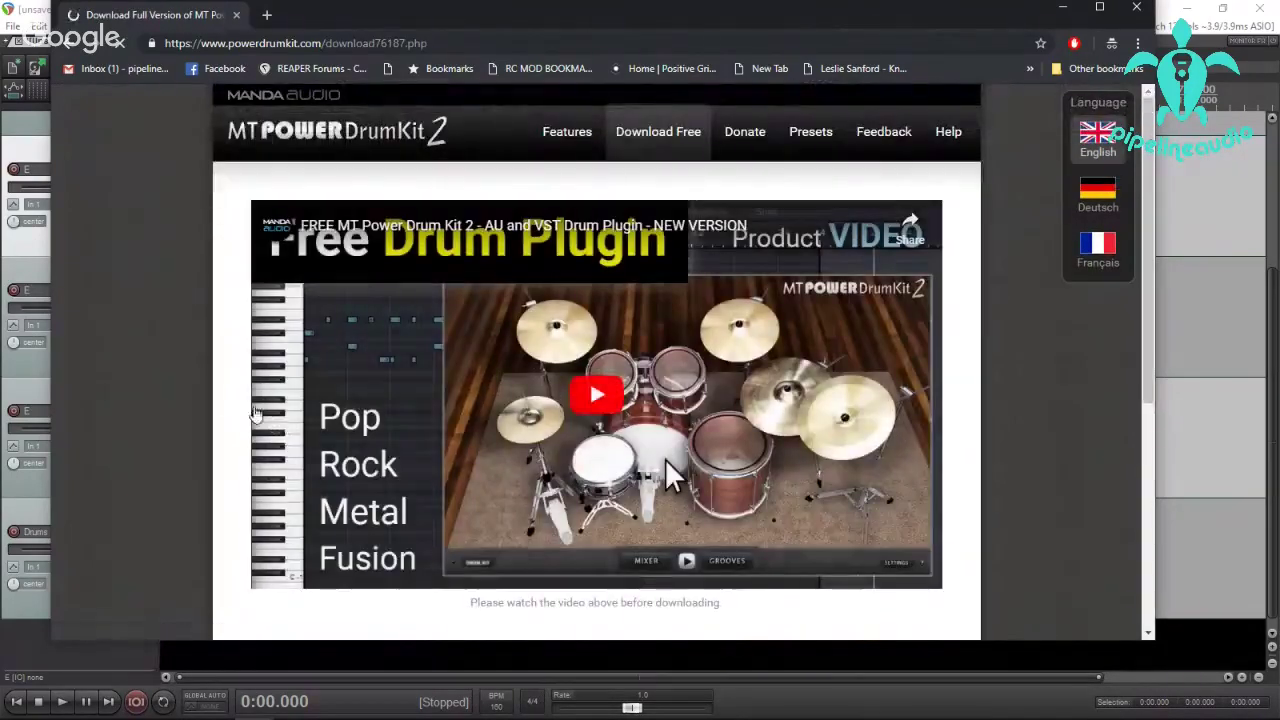
{"action": "scroll", "coordinate": [210, 388], "scroll_direction": "down", "scroll_amount": 2}
{"action": "scroll", "coordinate": [210, 388], "scroll_direction": "down", "scroll_amount": 2}
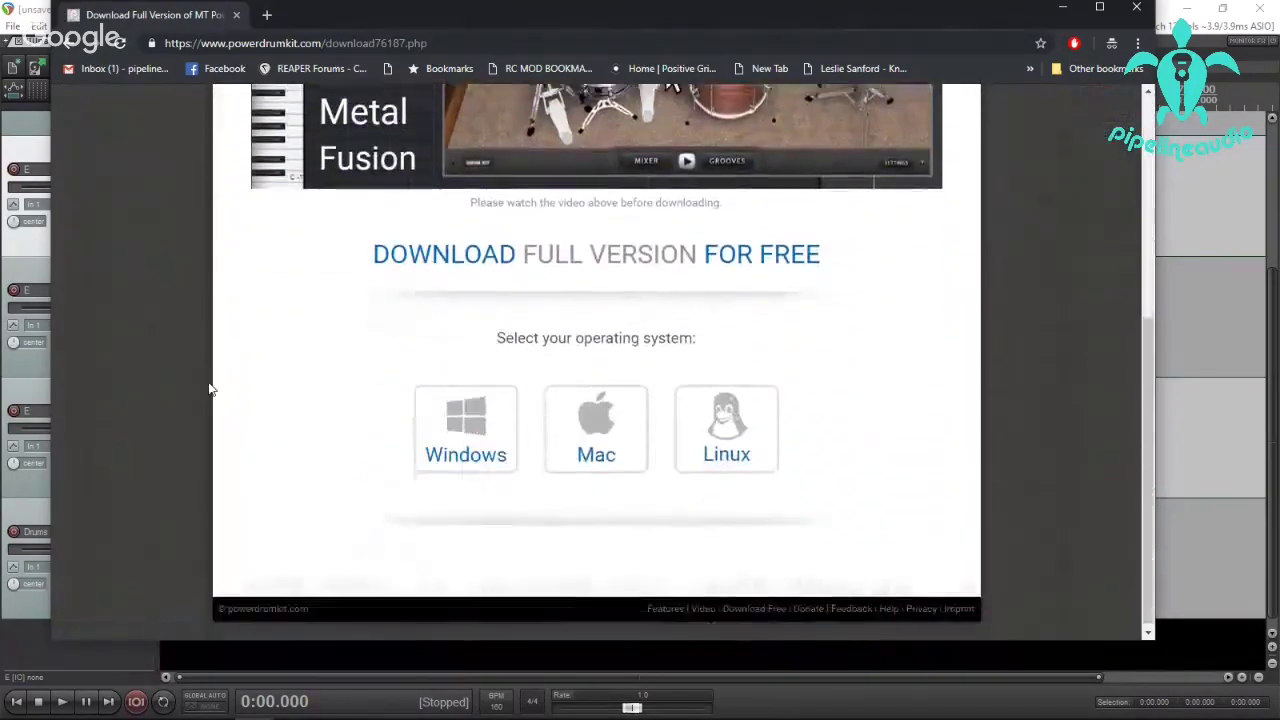
{"action": "left_click", "coordinate": [480, 419]}
{"action": "scroll", "coordinate": [368, 460], "scroll_direction": "down", "scroll_amount": 1}
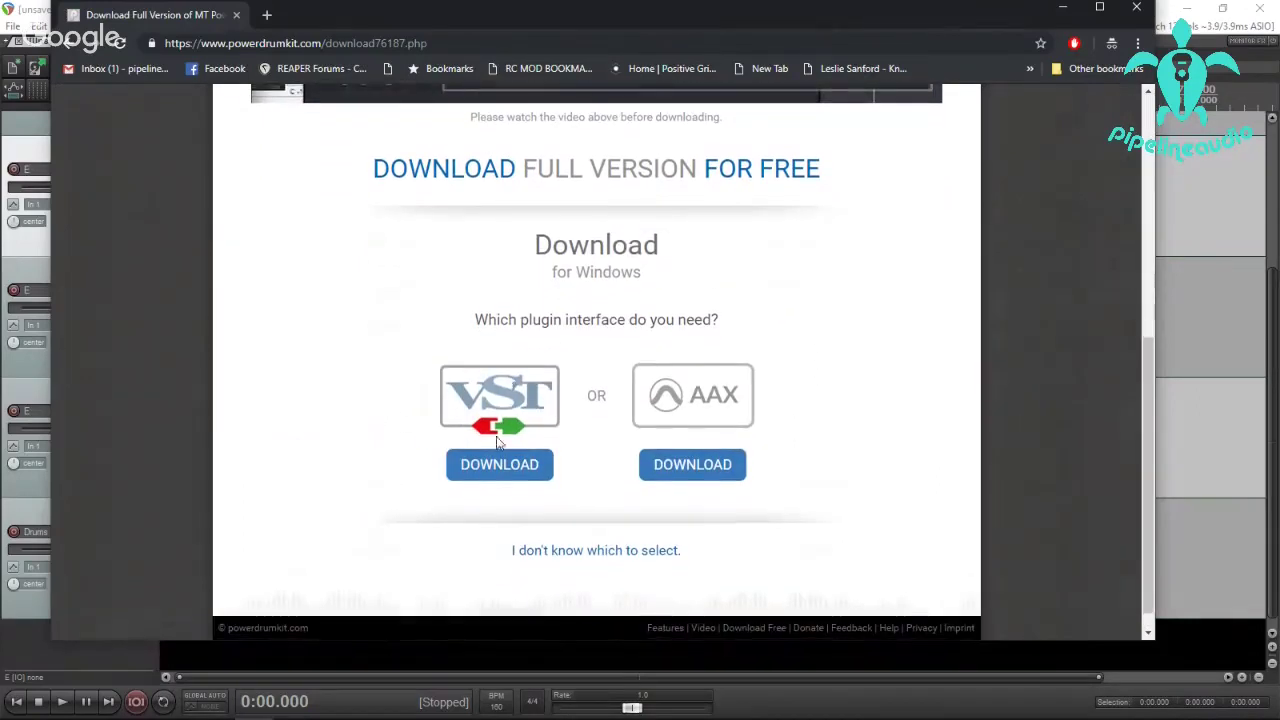
{"action": "left_click", "coordinate": [480, 466]}
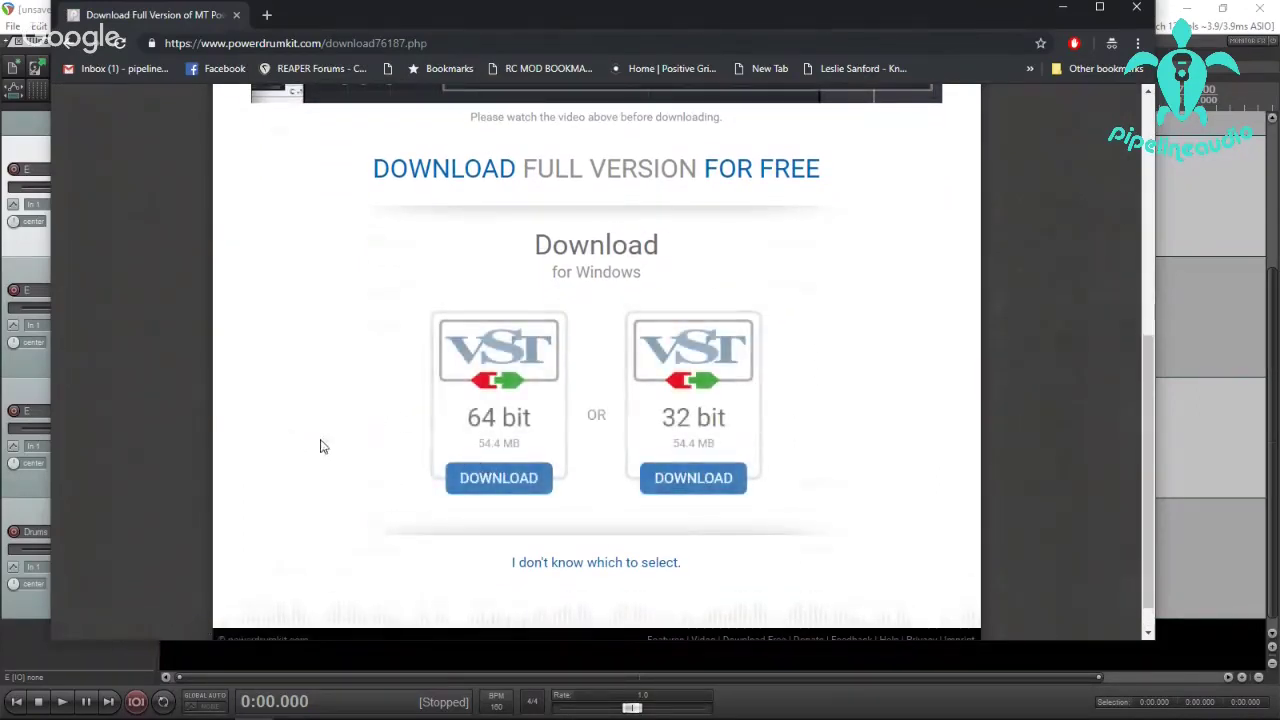
{"action": "left_click", "coordinate": [502, 479]}
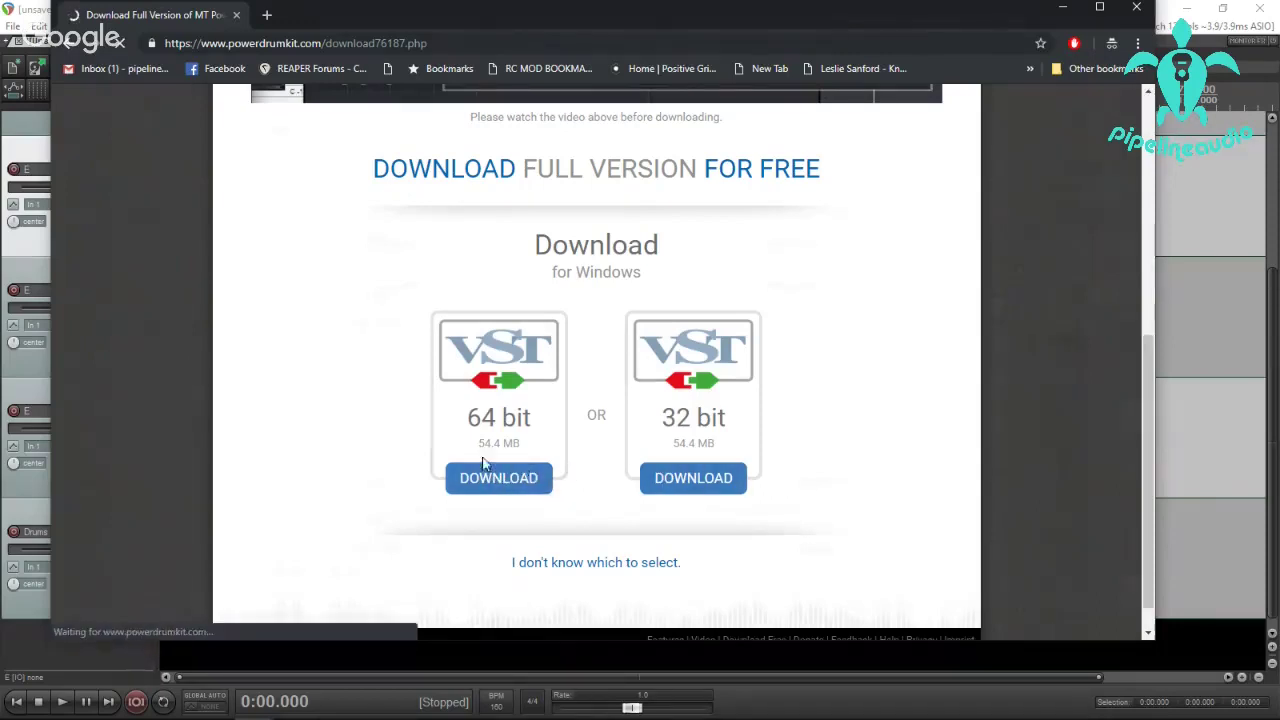
{"action": "scroll", "coordinate": [491, 464], "scroll_direction": "down", "scroll_amount": 1}
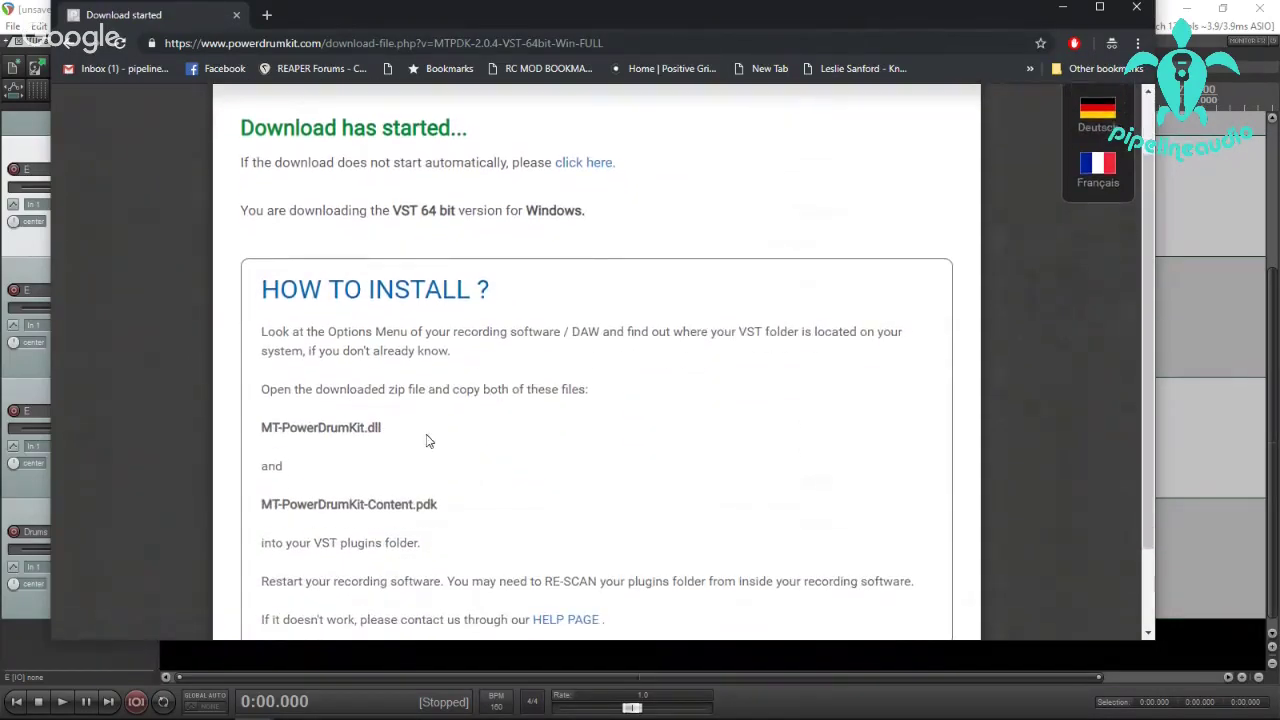
{"action": "scroll", "coordinate": [428, 441], "scroll_direction": "down", "scroll_amount": 1}
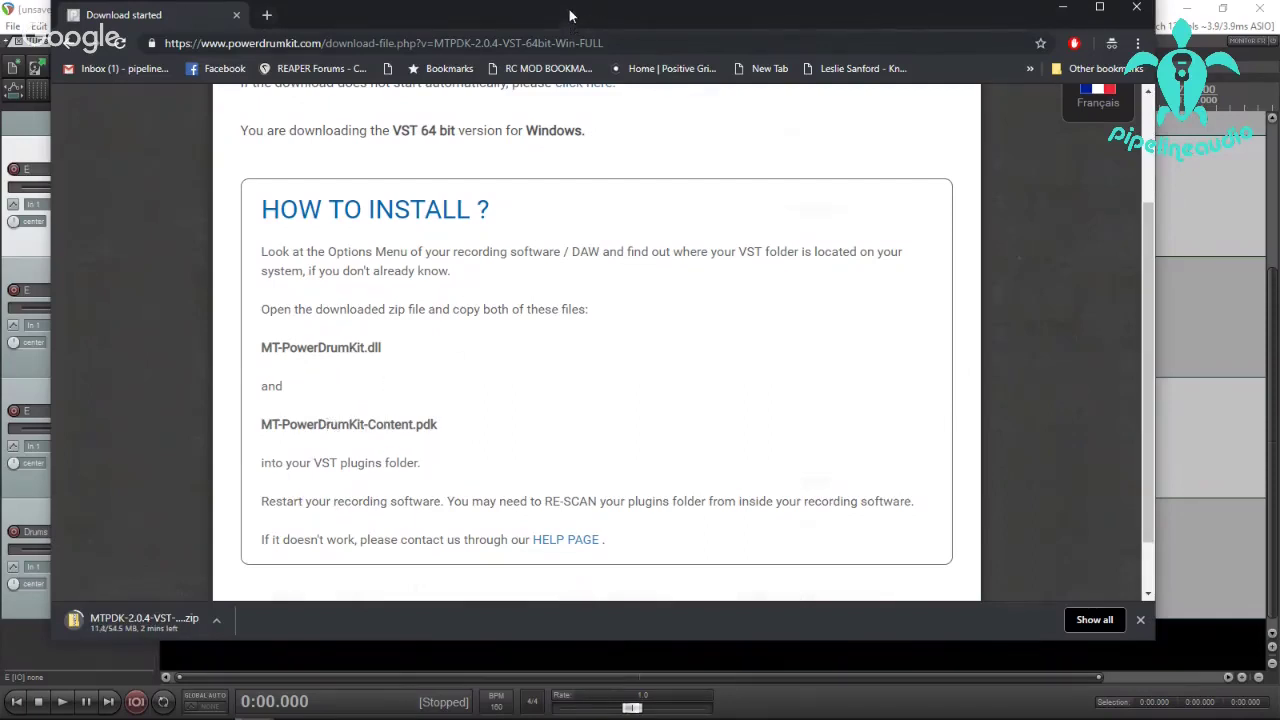
Search Google for "free bass vst" in a new browser tab.
{"action": "left_click", "coordinate": [279, 15]}
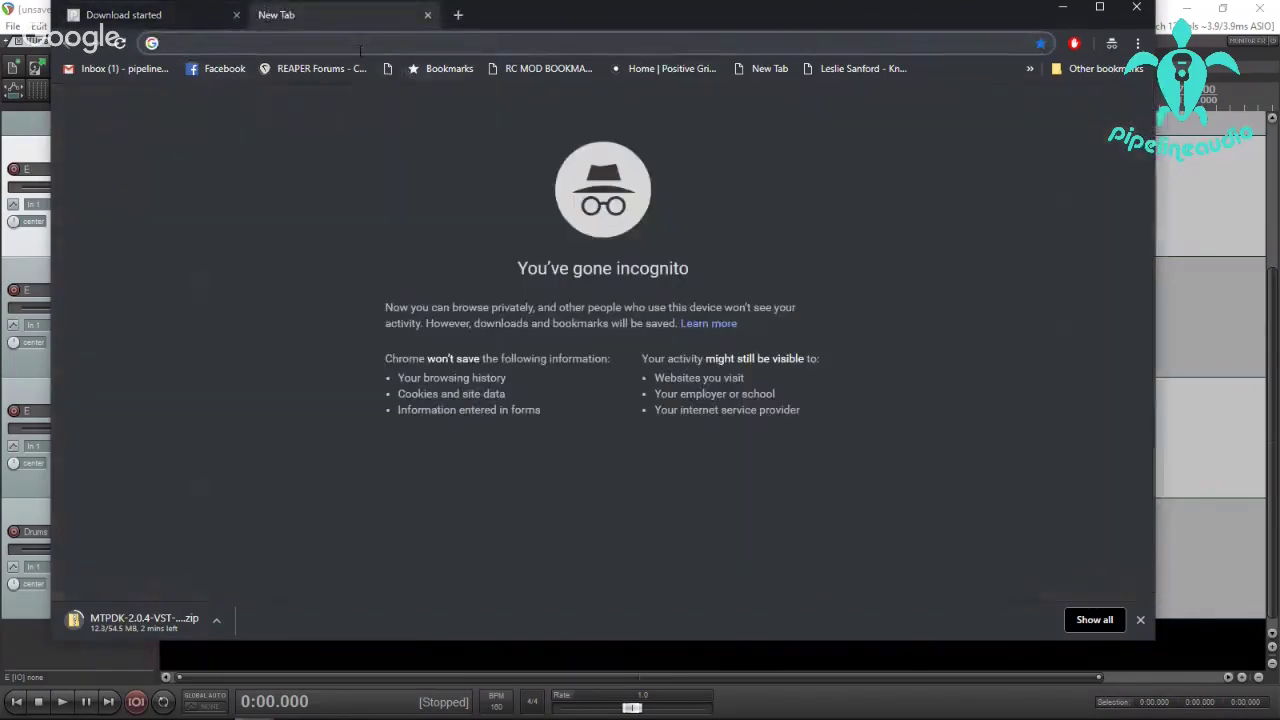
{"action": "type", "text": "free bass vs"}
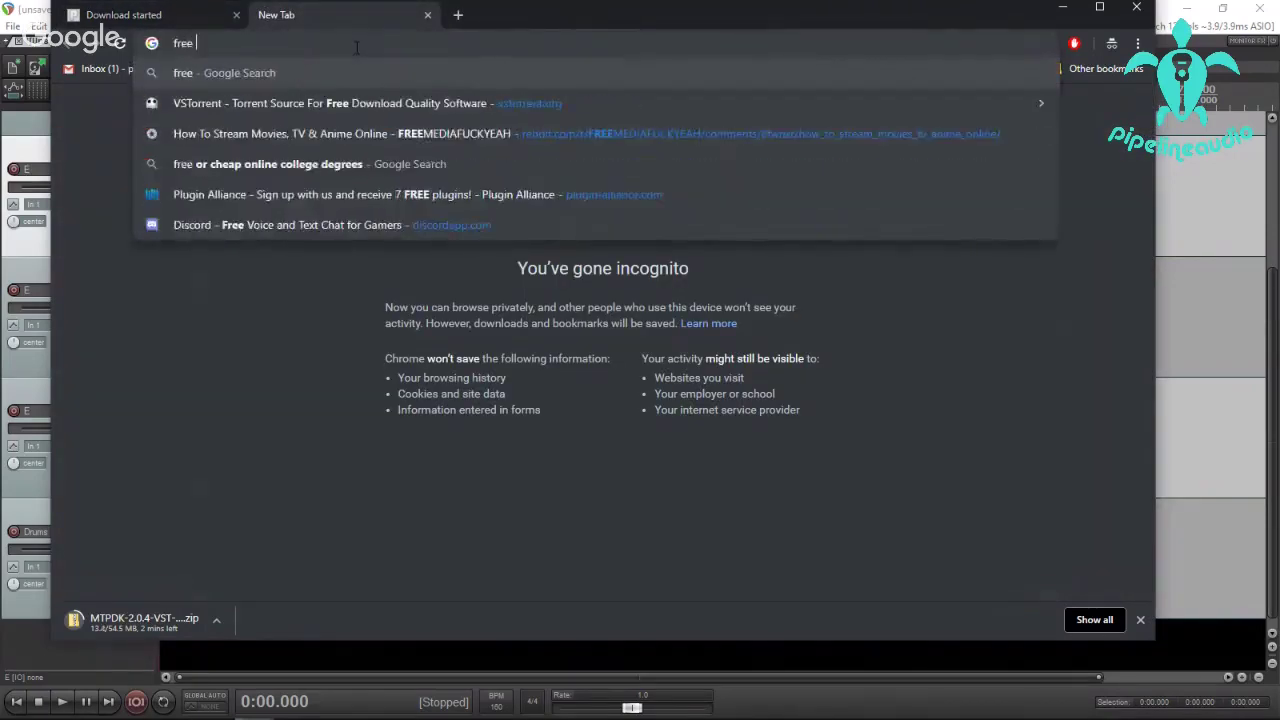
{"action": "type", "text": "t"}
{"action": "key", "text": "Return"}
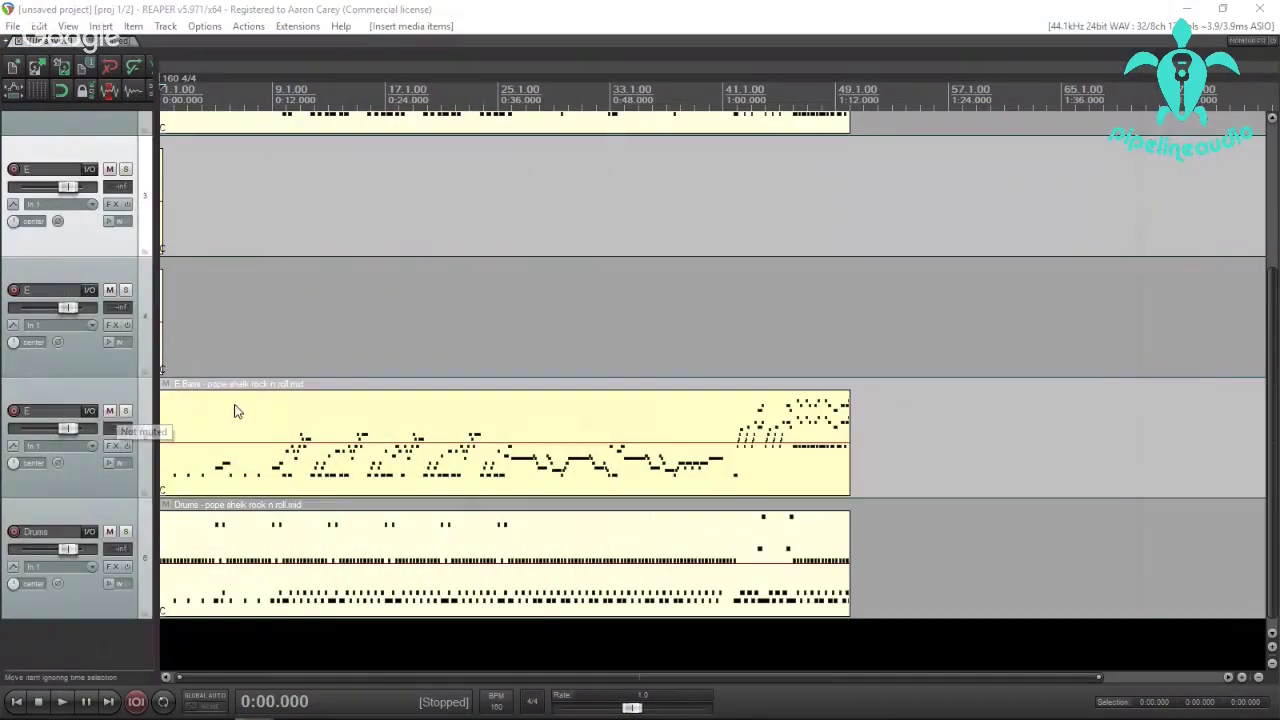
Switch to REAPER, review the VSTi and Instruments plugins available for the bass on track 5, and leave without adding any.
{"action": "left_click", "coordinate": [114, 447]}
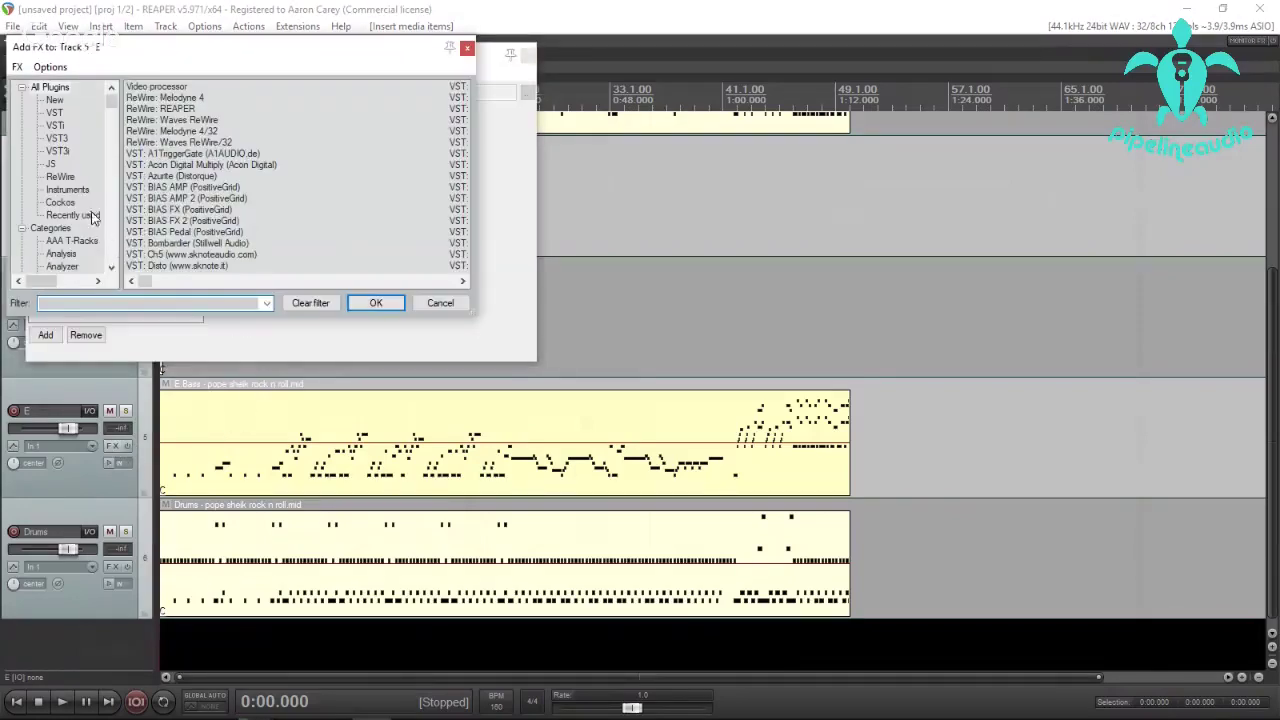
{"action": "left_click", "coordinate": [55, 125]}
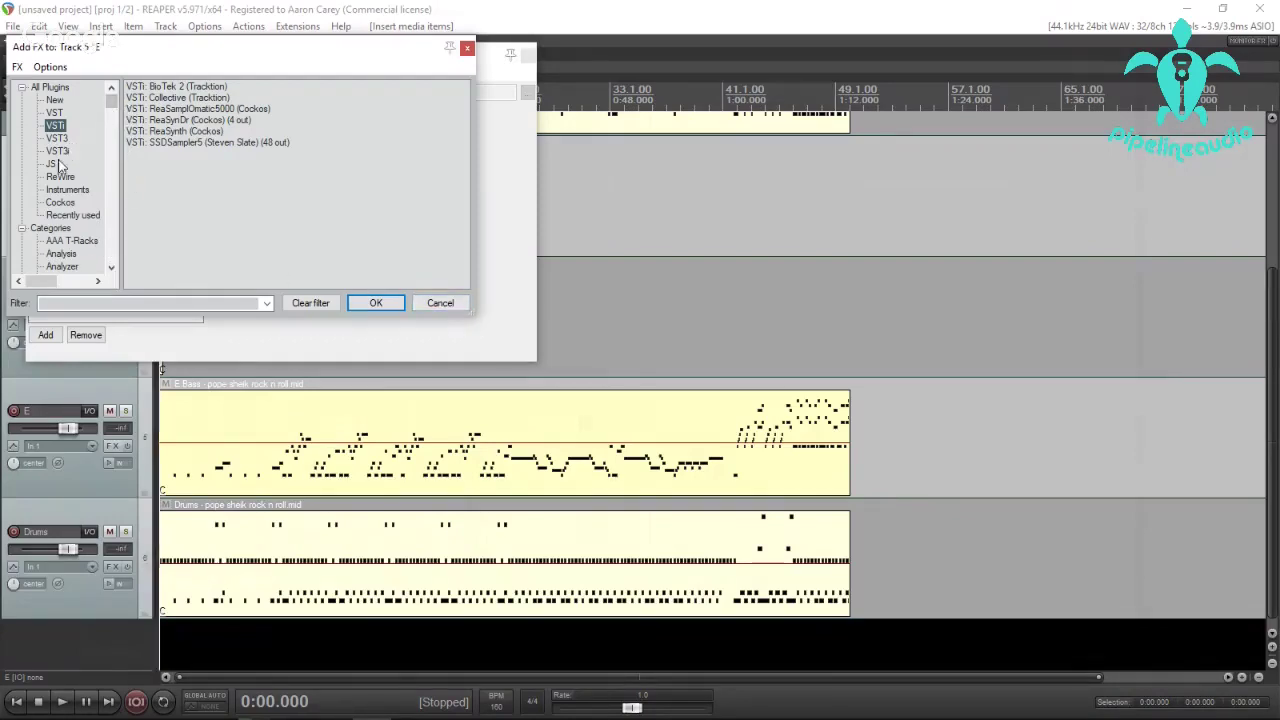
{"action": "left_click", "coordinate": [66, 189]}
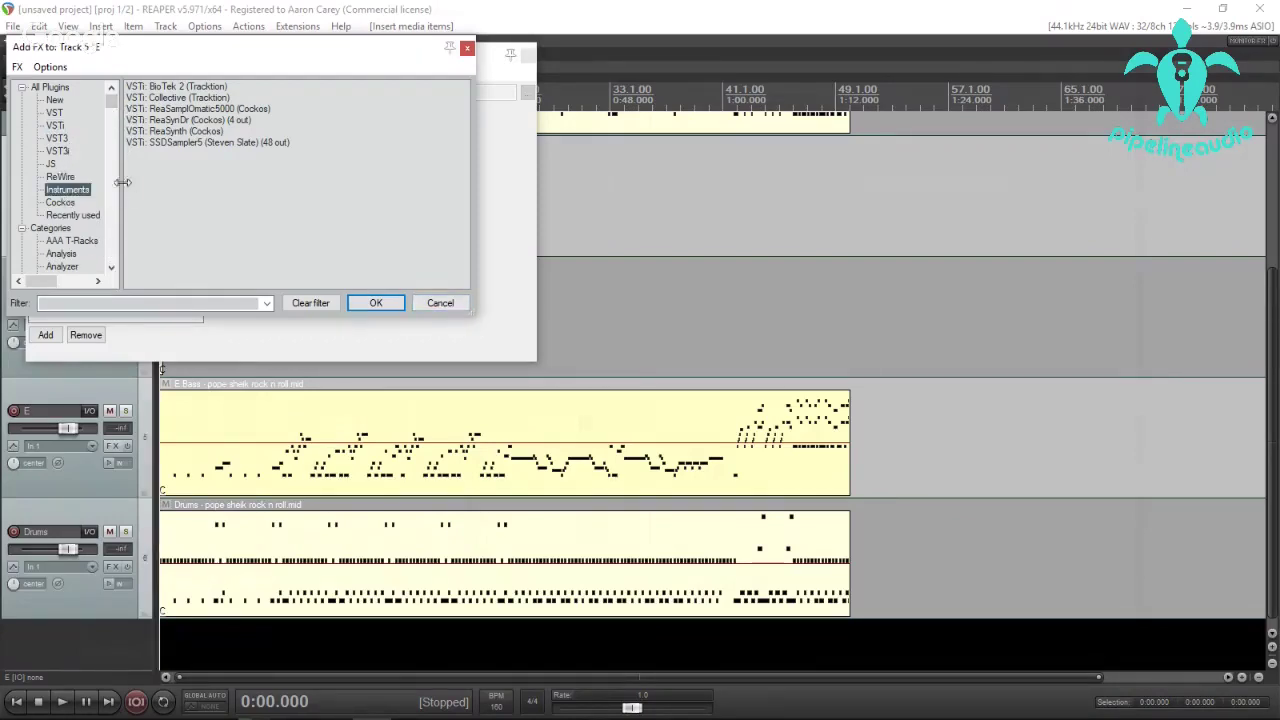
{"action": "left_click", "coordinate": [440, 302]}
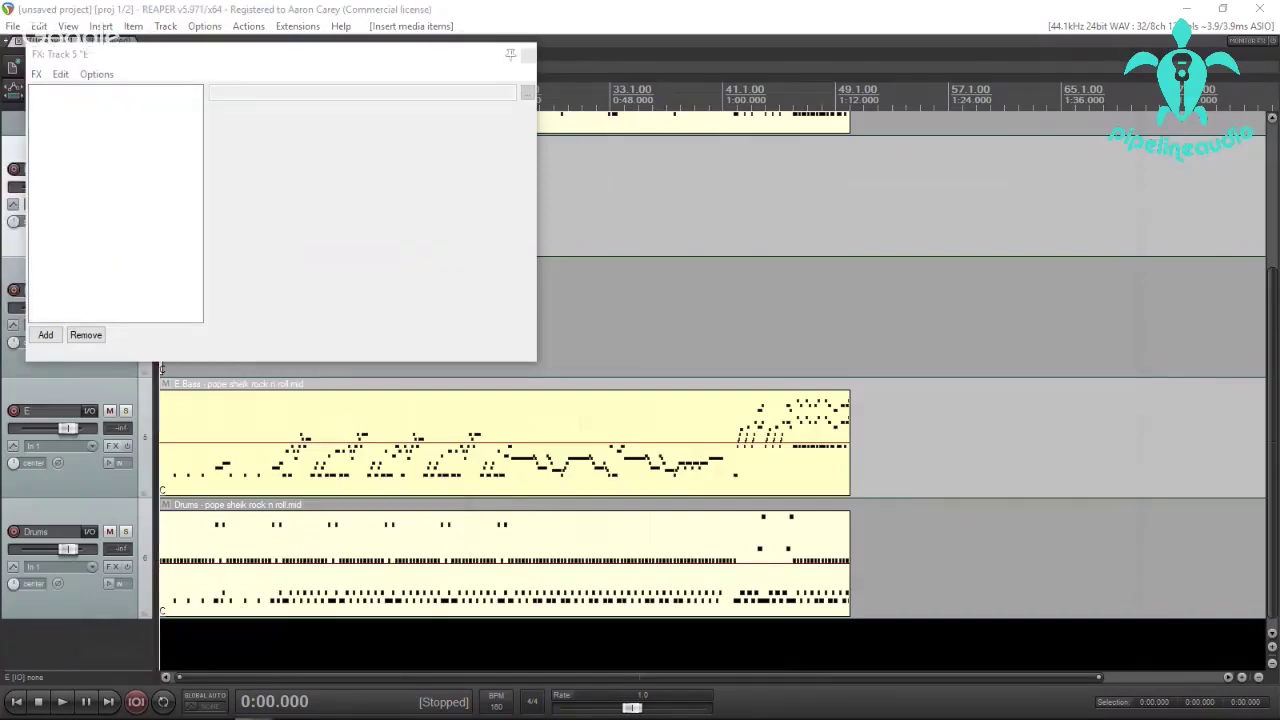
Return to the browser window and search for "ampl free bass vst" in another new tab.
{"action": "left_click_drag", "start_coordinate": [0, 85], "coordinate": [690, 61]}
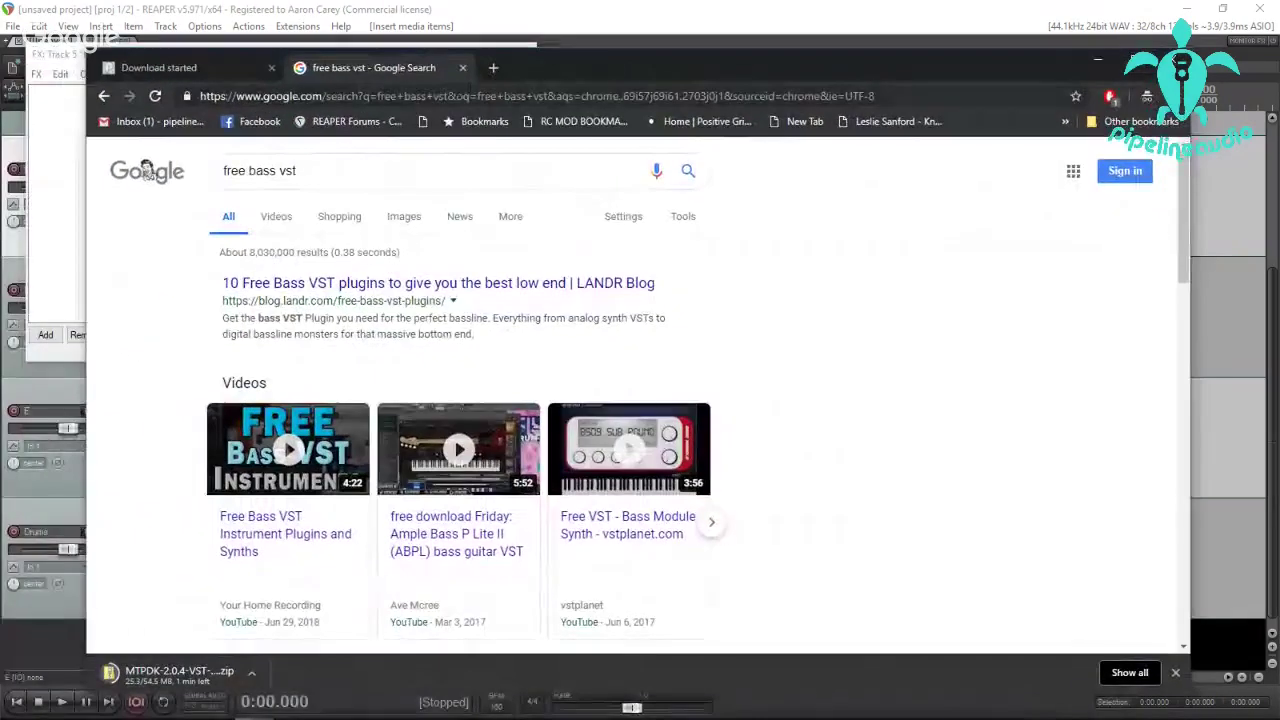
{"action": "left_click", "coordinate": [494, 67]}
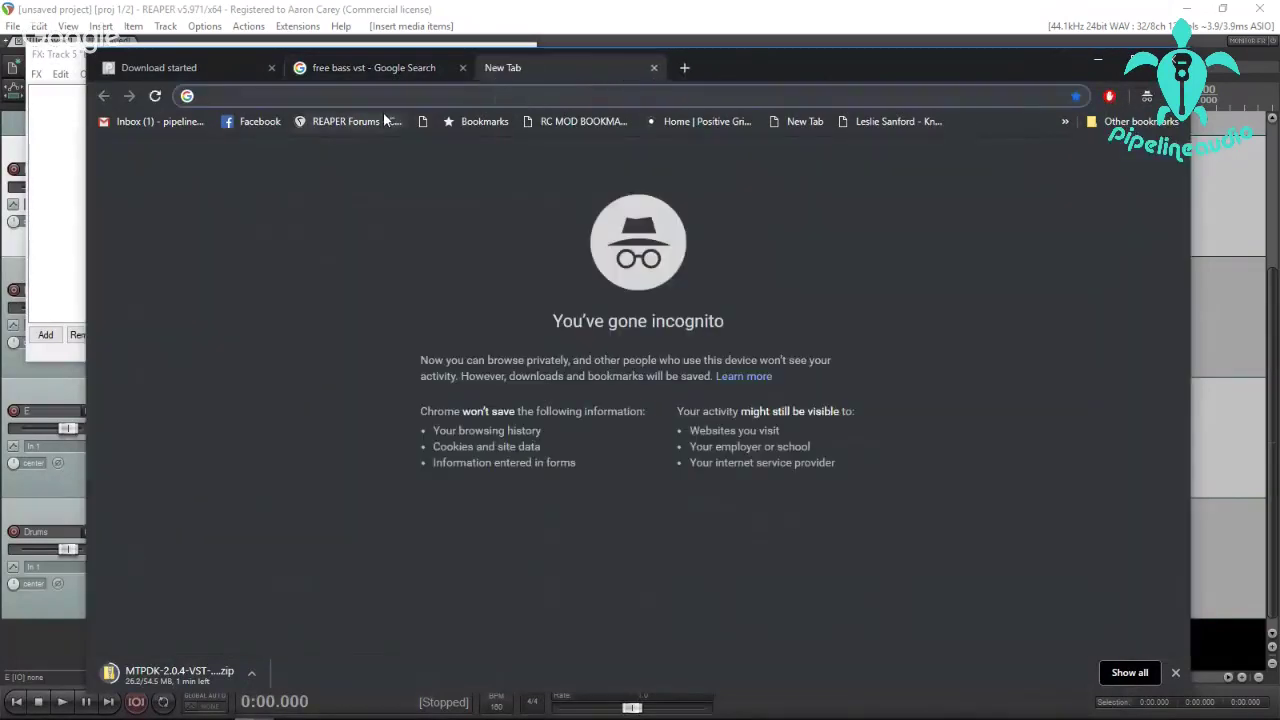
{"action": "type", "text": "ampl f"}
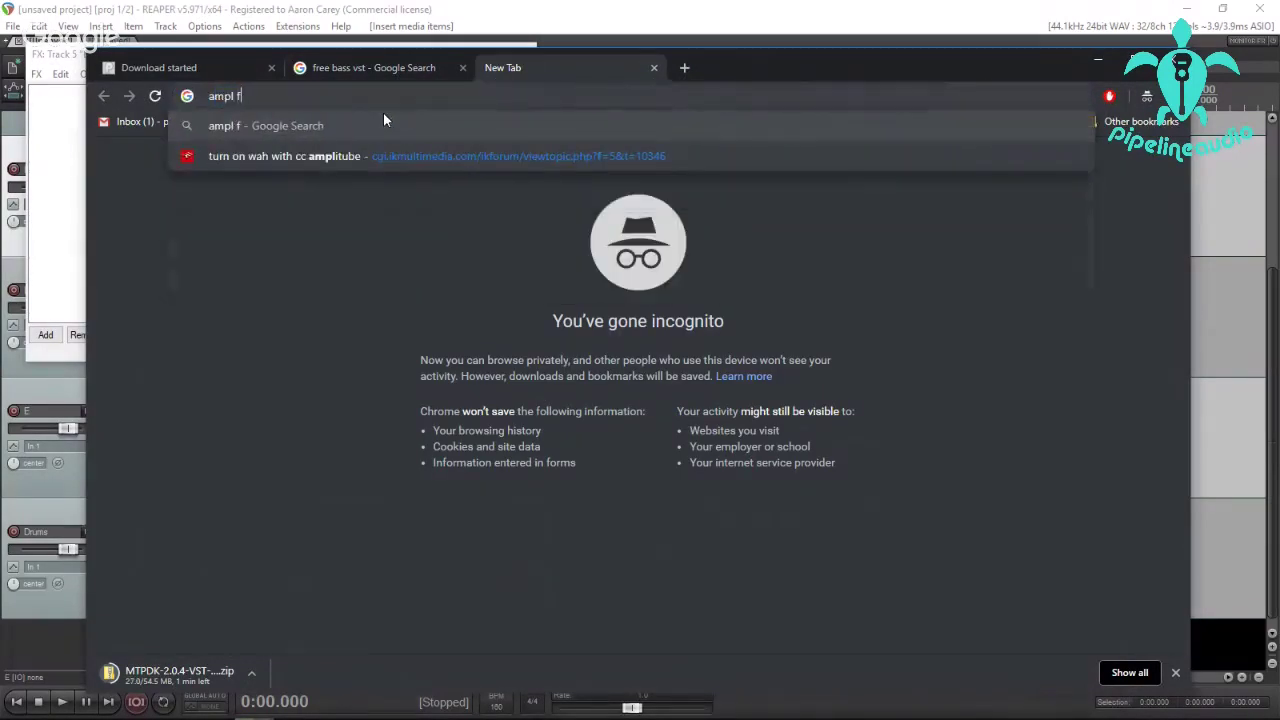
{"action": "type", "text": "ree bass vst"}
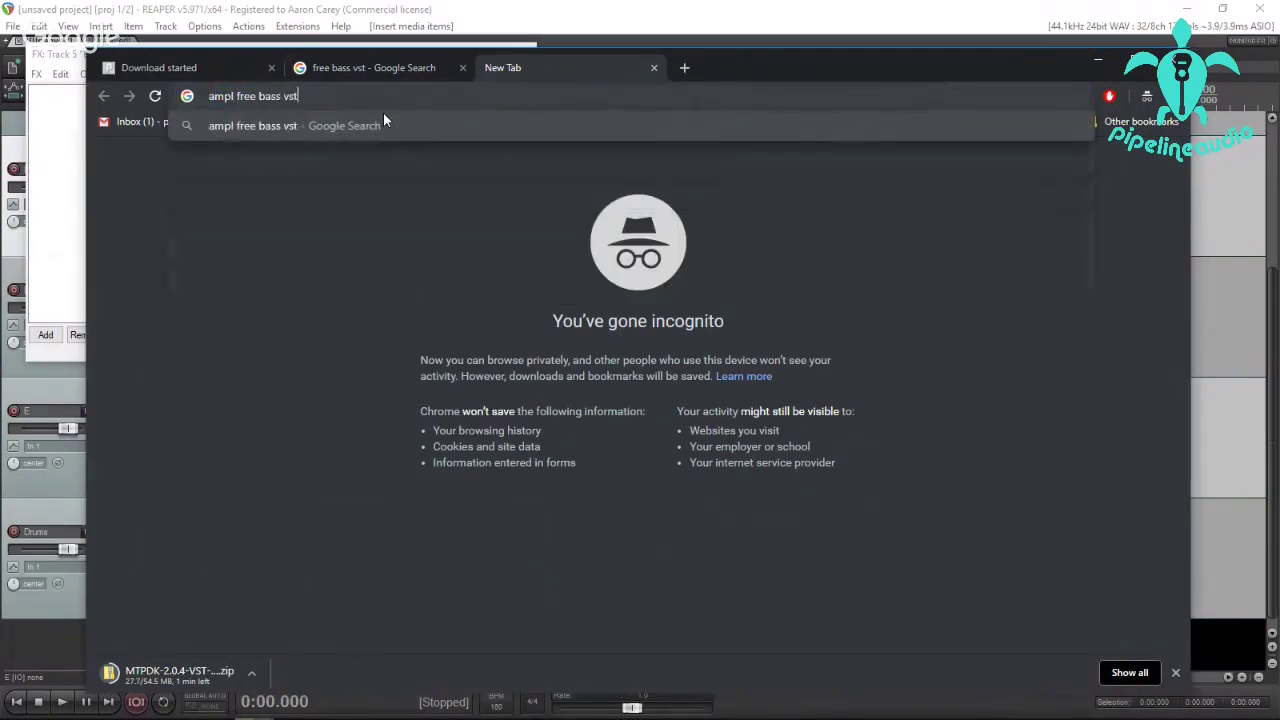
{"action": "key", "text": "Return"}
Find the Ample Sound entry among the bass plugin results and open its website.
{"action": "scroll", "coordinate": [500, 344], "scroll_direction": "down", "scroll_amount": 3}
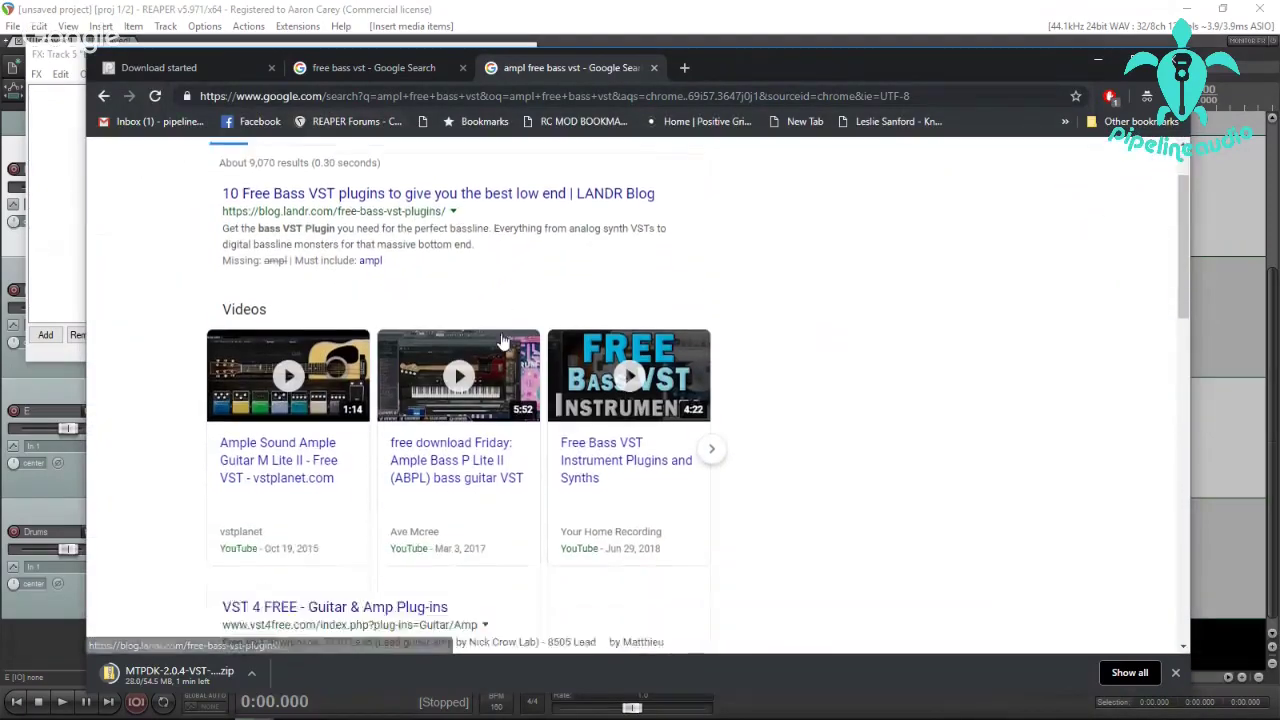
{"action": "scroll", "coordinate": [500, 344], "scroll_direction": "down", "scroll_amount": 2}
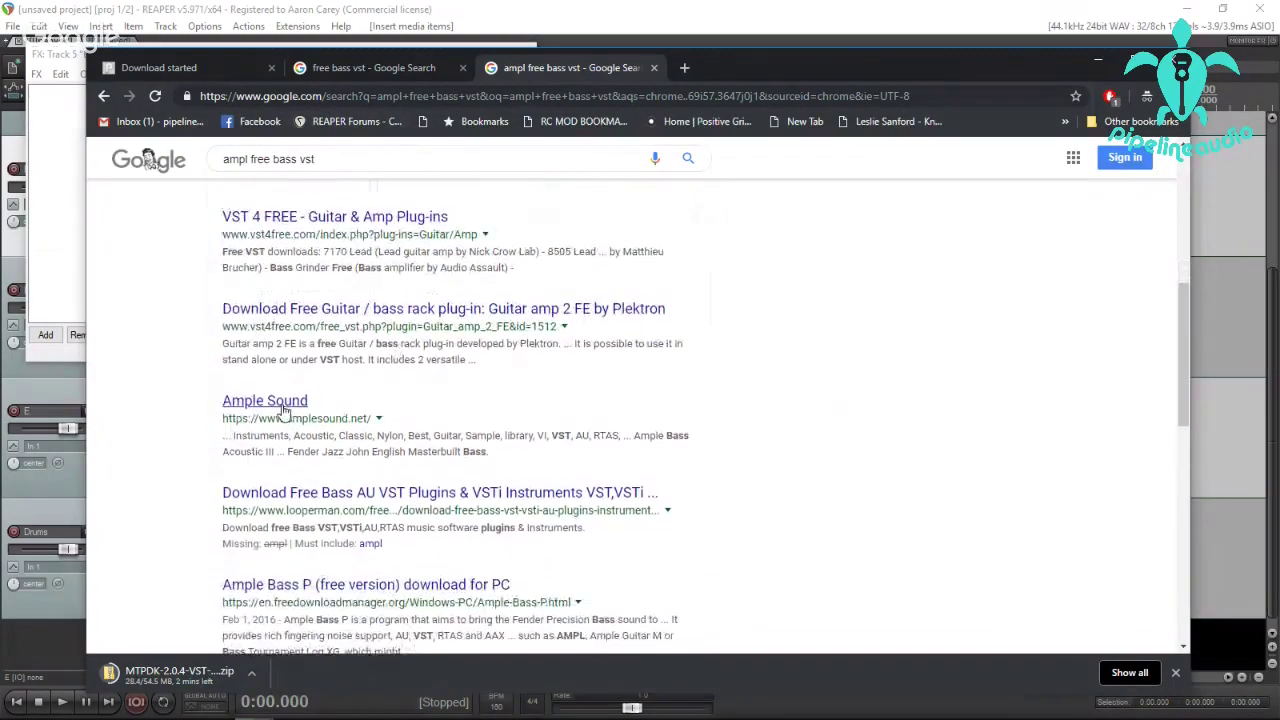
{"action": "left_click", "coordinate": [283, 405]}
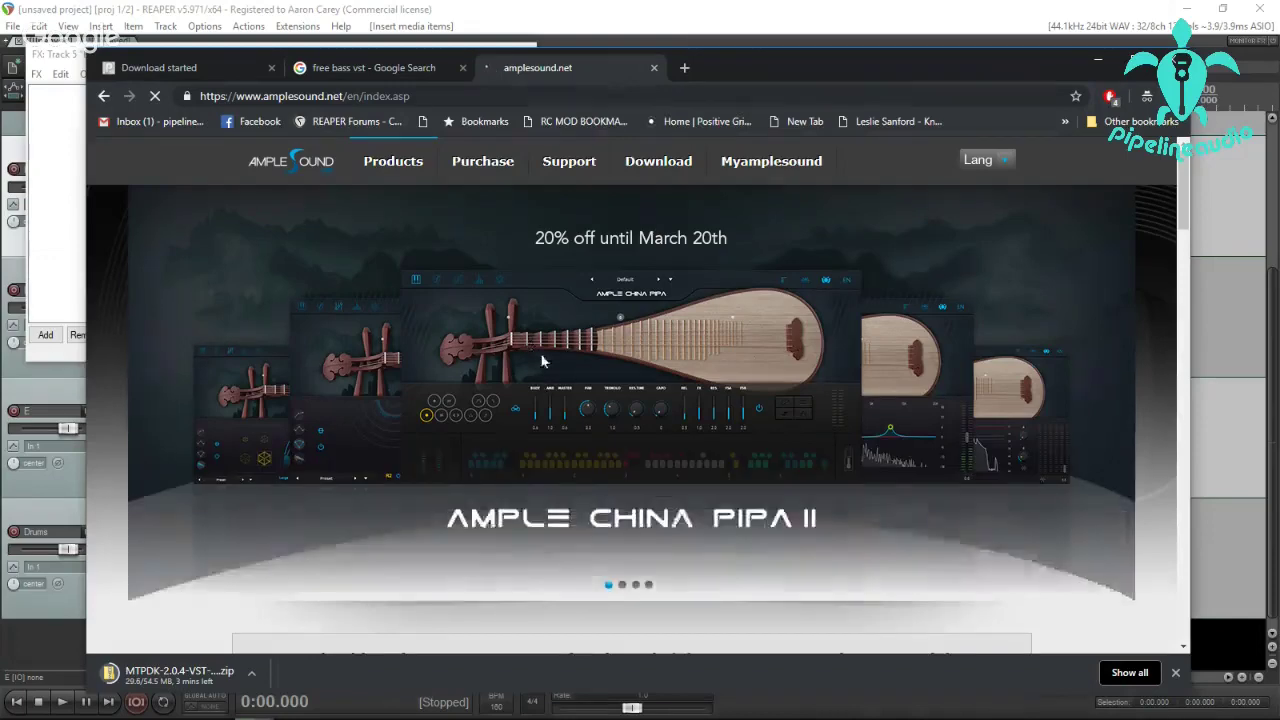
Find Ample Bass P Lite II among Ample Sound's free software and open its product page.
{"action": "scroll", "coordinate": [543, 363], "scroll_direction": "down", "scroll_amount": 3}
{"action": "scroll", "coordinate": [543, 365], "scroll_direction": "down", "scroll_amount": 1}
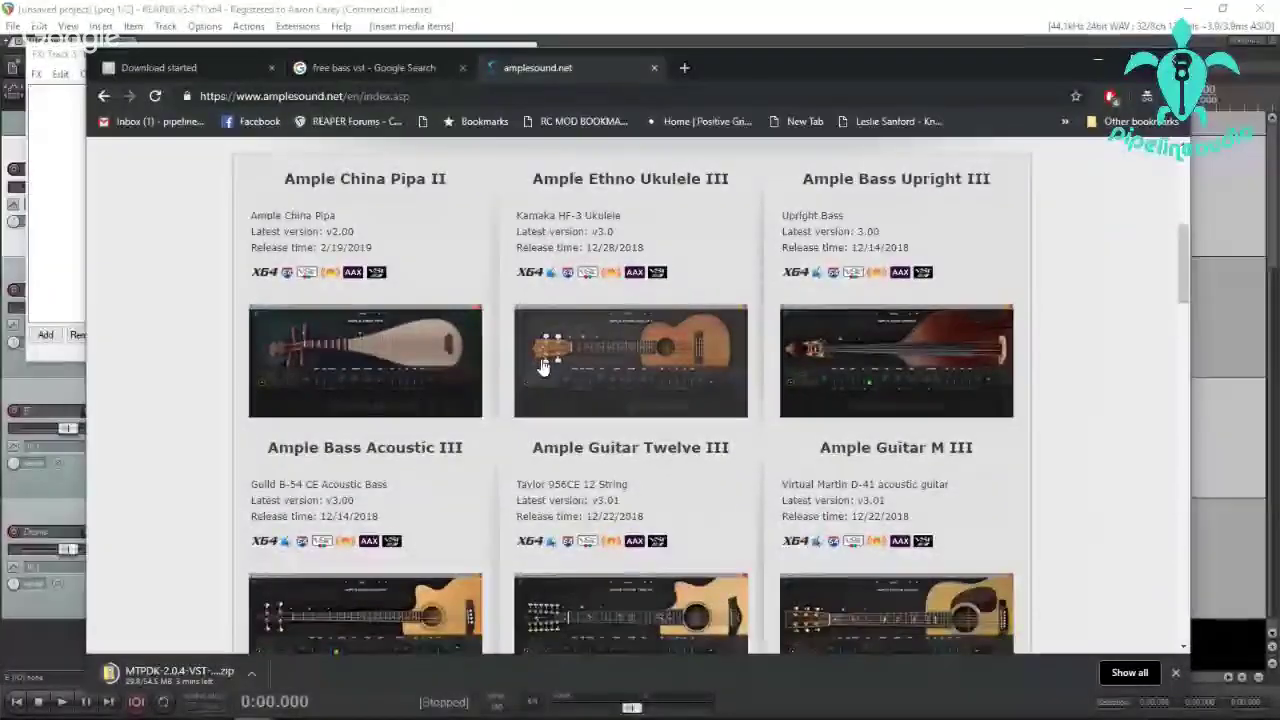
{"action": "scroll", "coordinate": [541, 374], "scroll_direction": "down", "scroll_amount": 3}
{"action": "scroll", "coordinate": [566, 369], "scroll_direction": "down", "scroll_amount": 3}
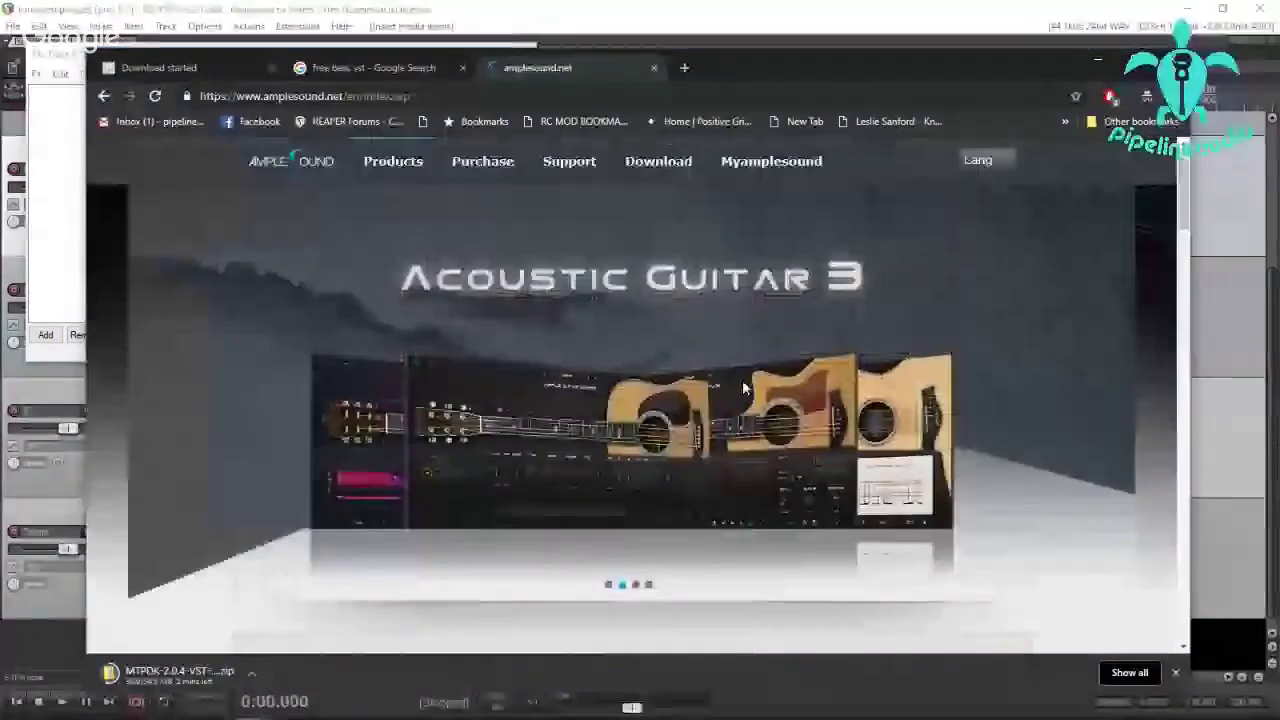
{"action": "mouse_move", "coordinate": [497, 174]}
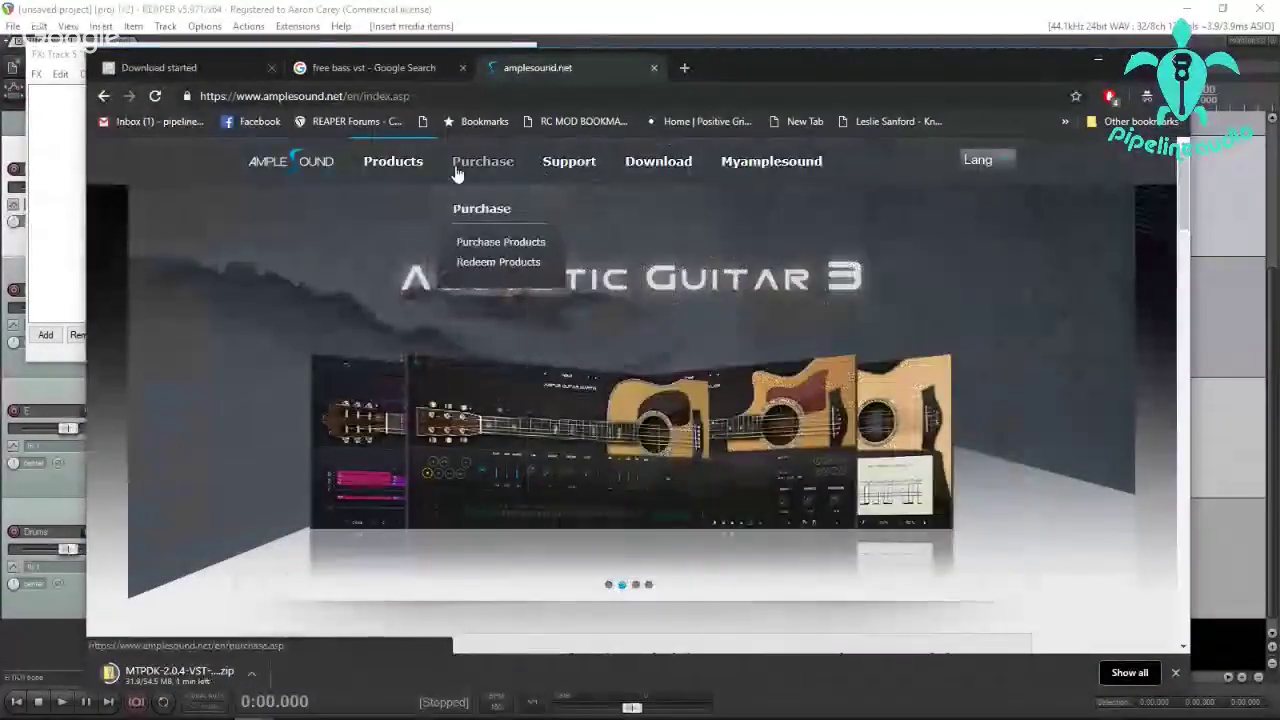
{"action": "mouse_move", "coordinate": [388, 174]}
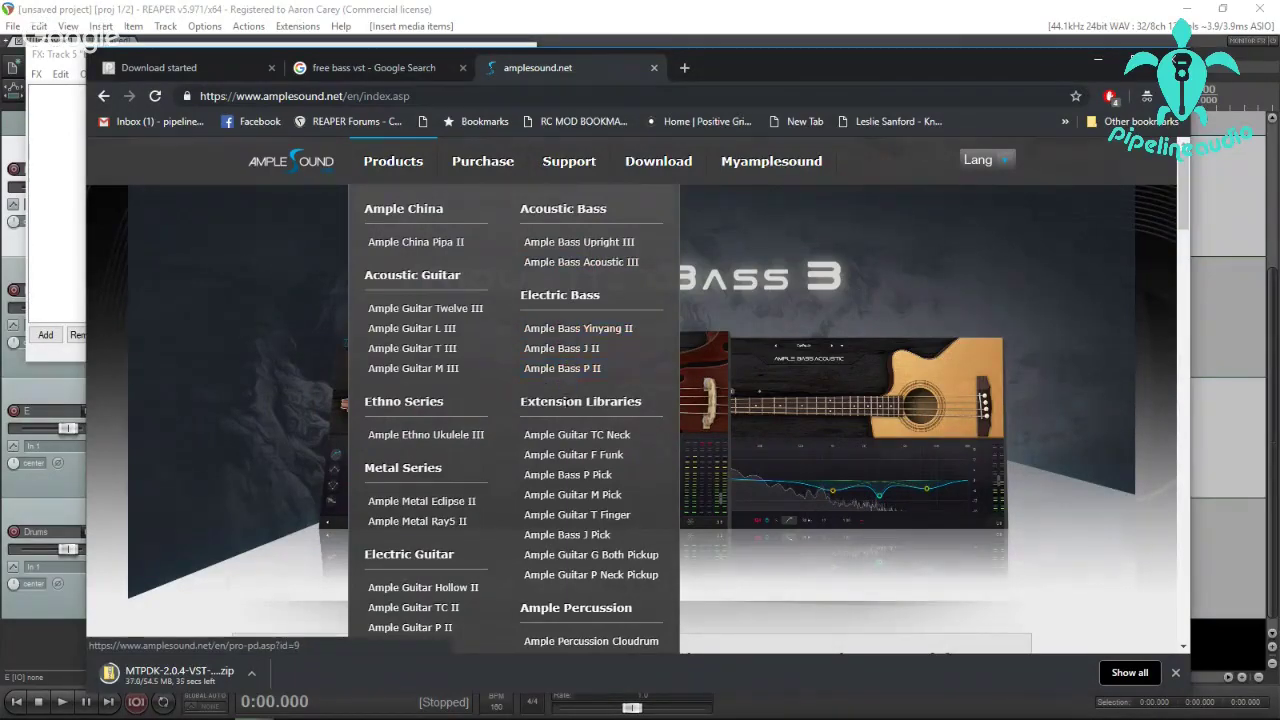
{"action": "scroll", "coordinate": [563, 435], "scroll_direction": "down", "scroll_amount": 2}
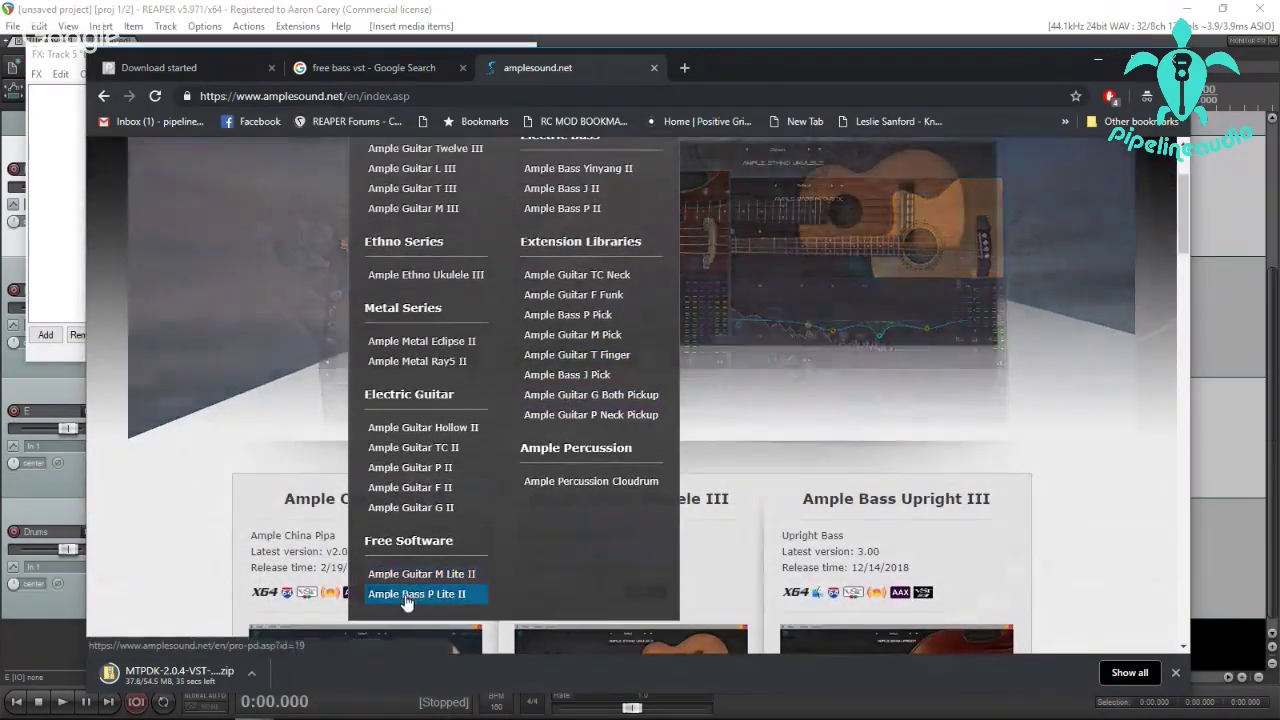
{"action": "left_click", "coordinate": [407, 598]}
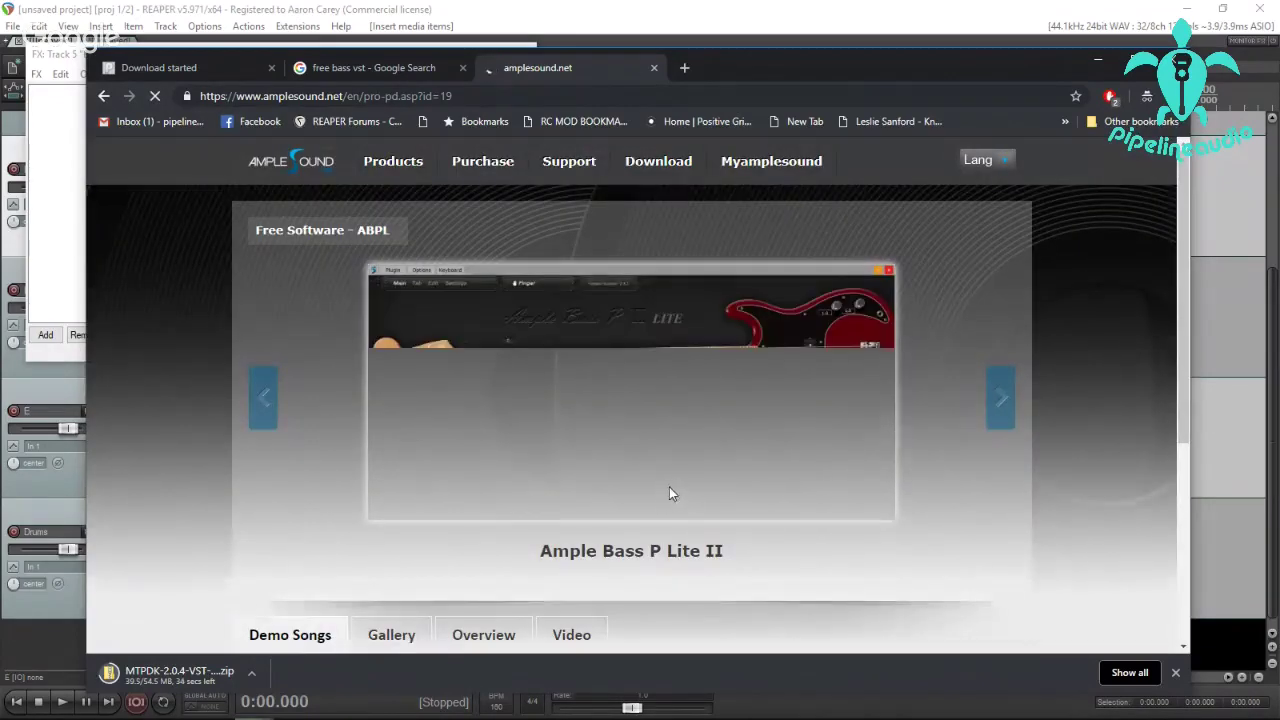
Look over the Ample Bass P Lite II page, and open the site's download page at the Free Software list.
{"action": "scroll", "coordinate": [640, 463], "scroll_direction": "down", "scroll_amount": 3}
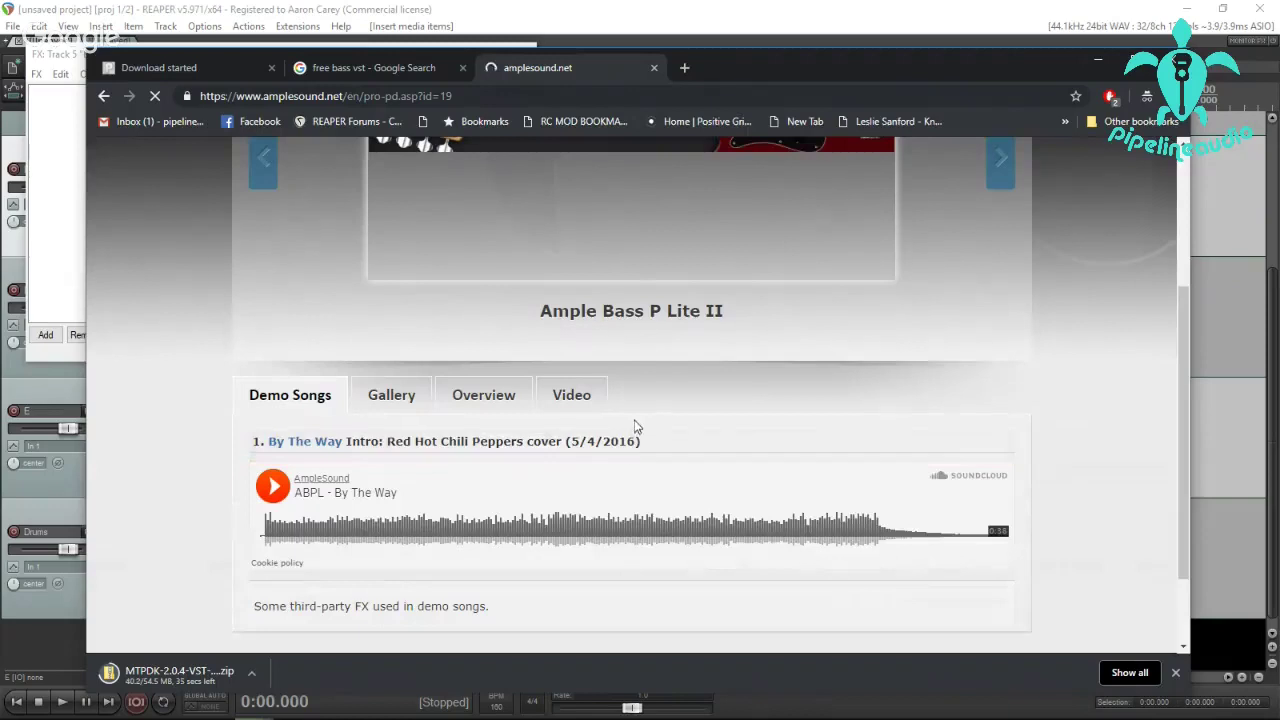
{"action": "scroll", "coordinate": [637, 427], "scroll_direction": "down", "scroll_amount": 2}
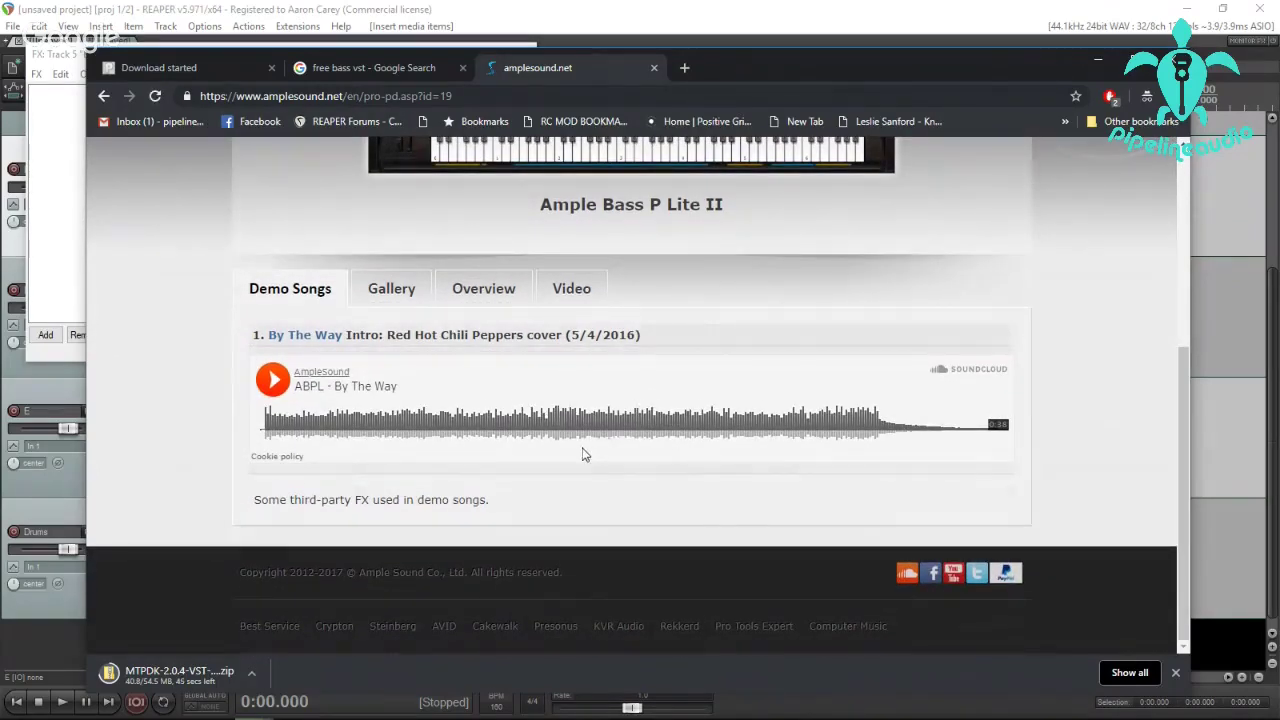
{"action": "scroll", "coordinate": [590, 452], "scroll_direction": "up", "scroll_amount": 3}
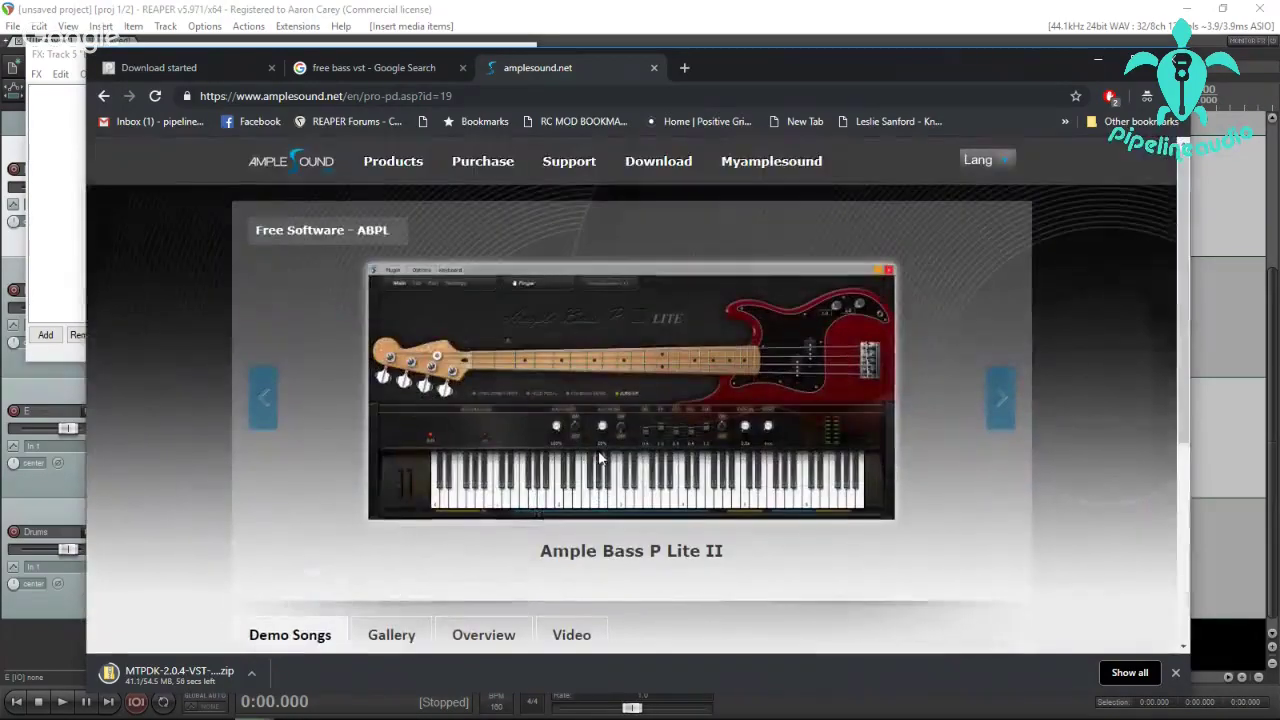
{"action": "left_click", "coordinate": [658, 164]}
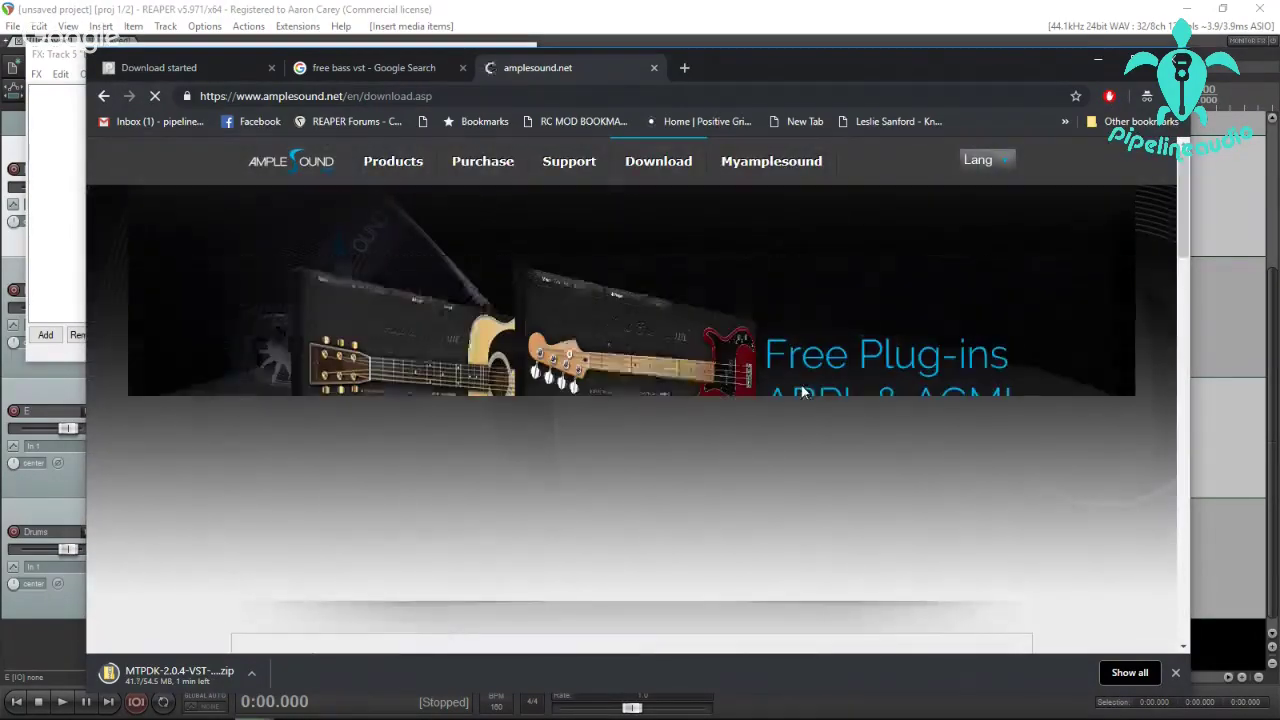
{"action": "scroll", "coordinate": [646, 468], "scroll_direction": "down", "scroll_amount": 1}
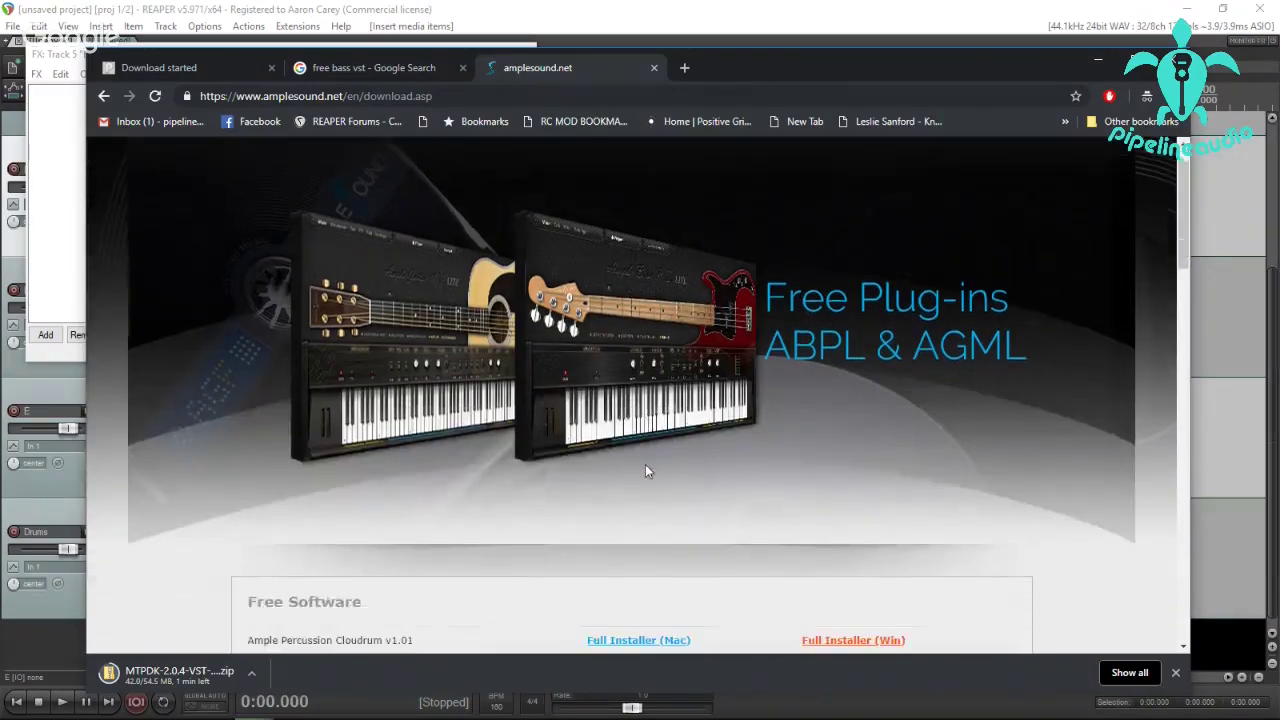
{"action": "scroll", "coordinate": [645, 465], "scroll_direction": "down", "scroll_amount": 4}
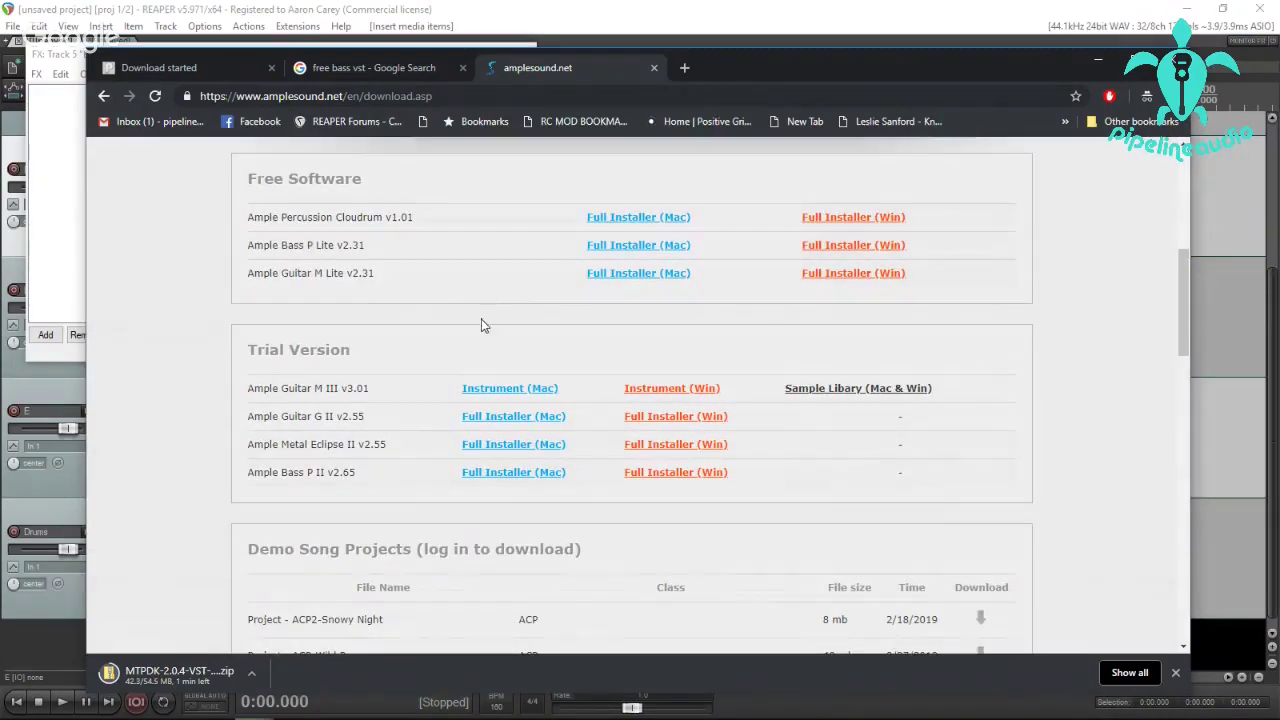
Start downloading the Windows full installer for Ample Bass P Lite v2.31 and cancel that download.
{"action": "left_click", "coordinate": [850, 245]}
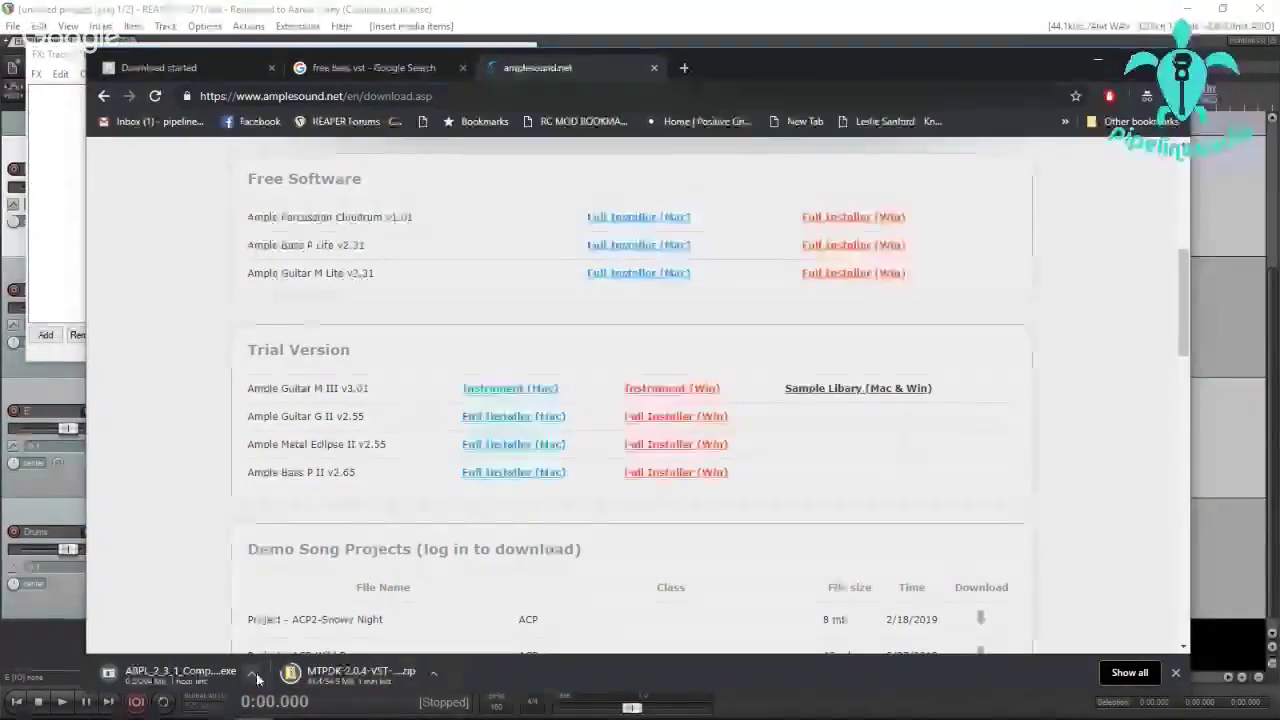
{"action": "left_click", "coordinate": [253, 676]}
{"action": "left_click", "coordinate": [277, 646]}
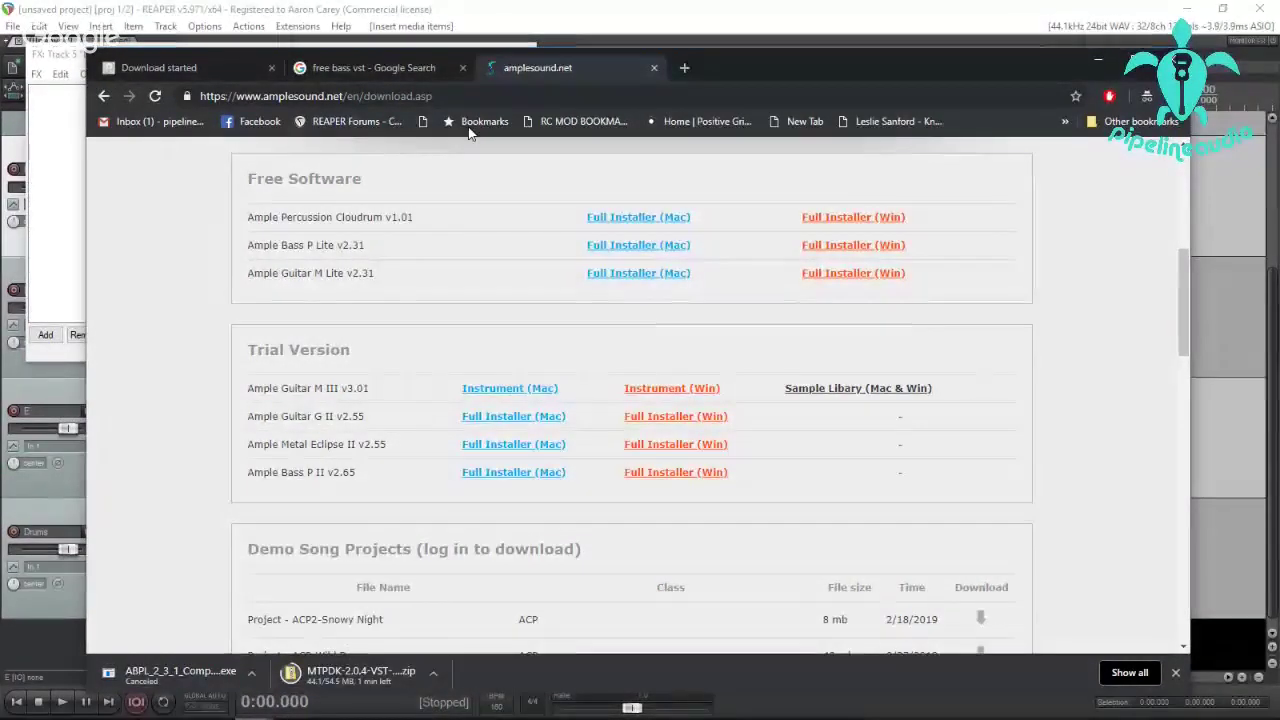
Return to the "free bass vst" search results and open the VSTPlanet page of free VST bass instruments.
{"action": "left_click", "coordinate": [373, 67]}
{"action": "scroll", "coordinate": [300, 490], "scroll_direction": "down", "scroll_amount": 1}
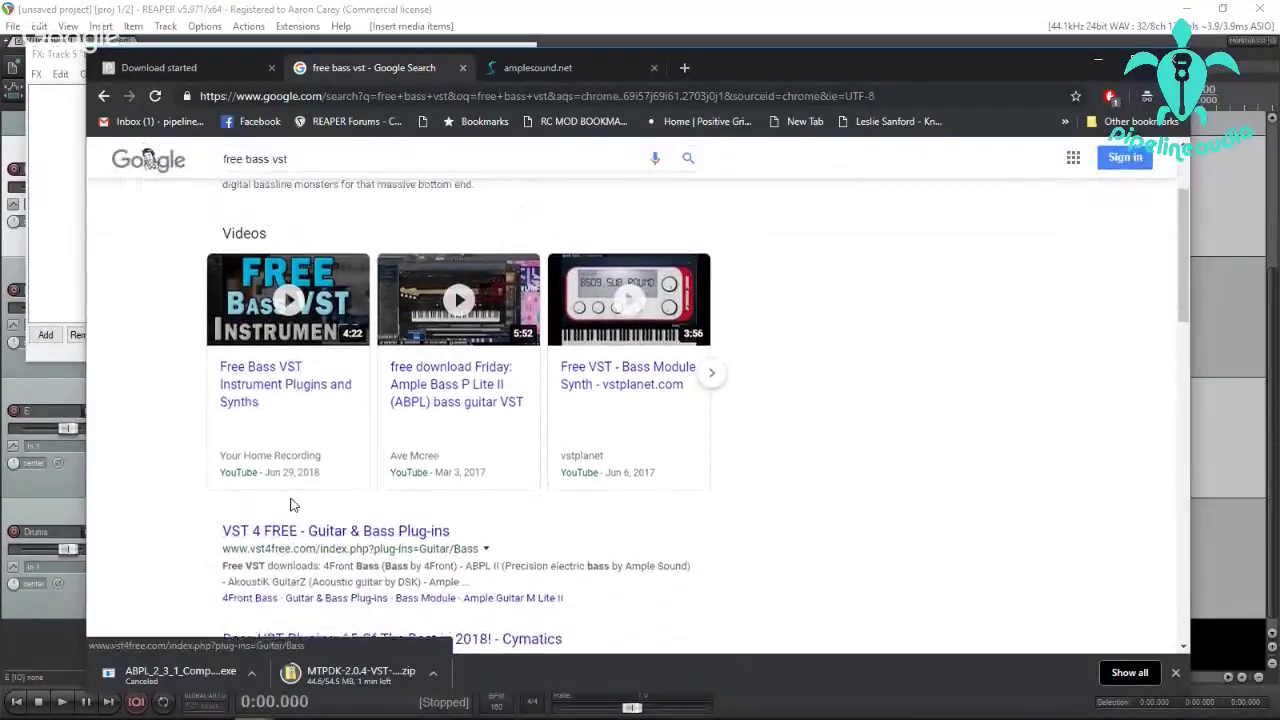
{"action": "scroll", "coordinate": [293, 505], "scroll_direction": "up", "scroll_amount": 1}
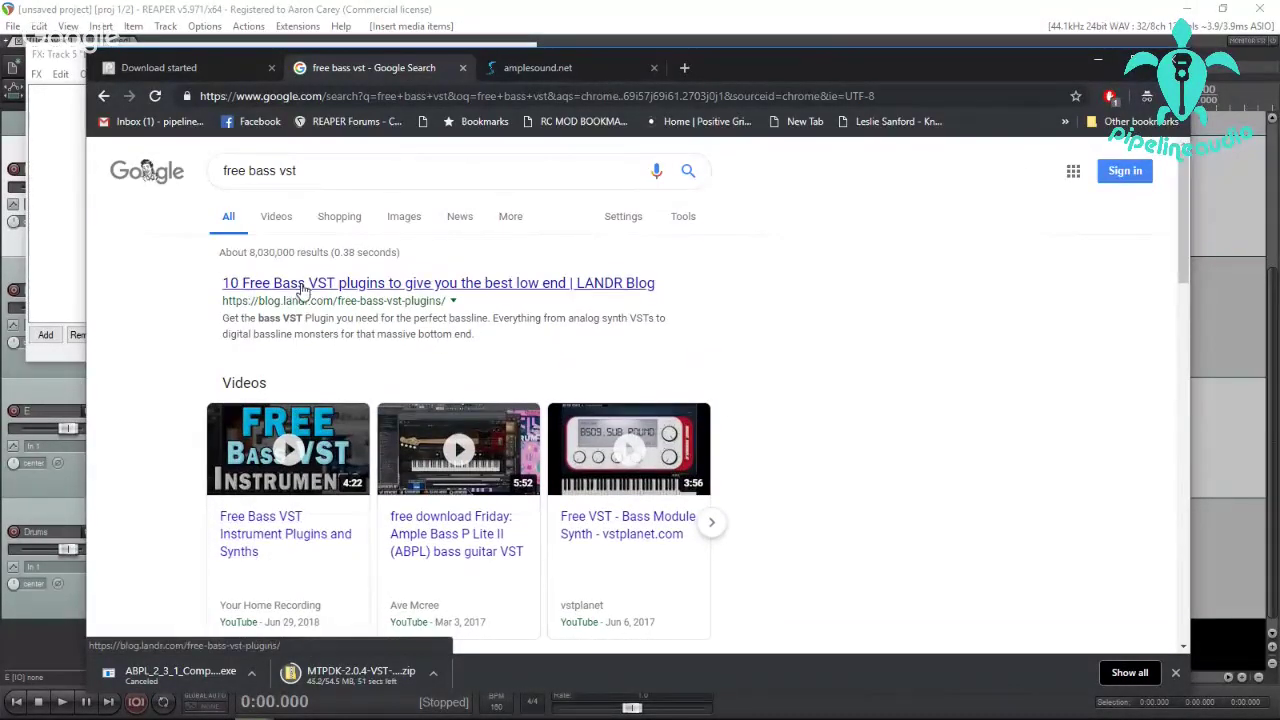
{"action": "scroll", "coordinate": [395, 485], "scroll_direction": "down", "scroll_amount": 3}
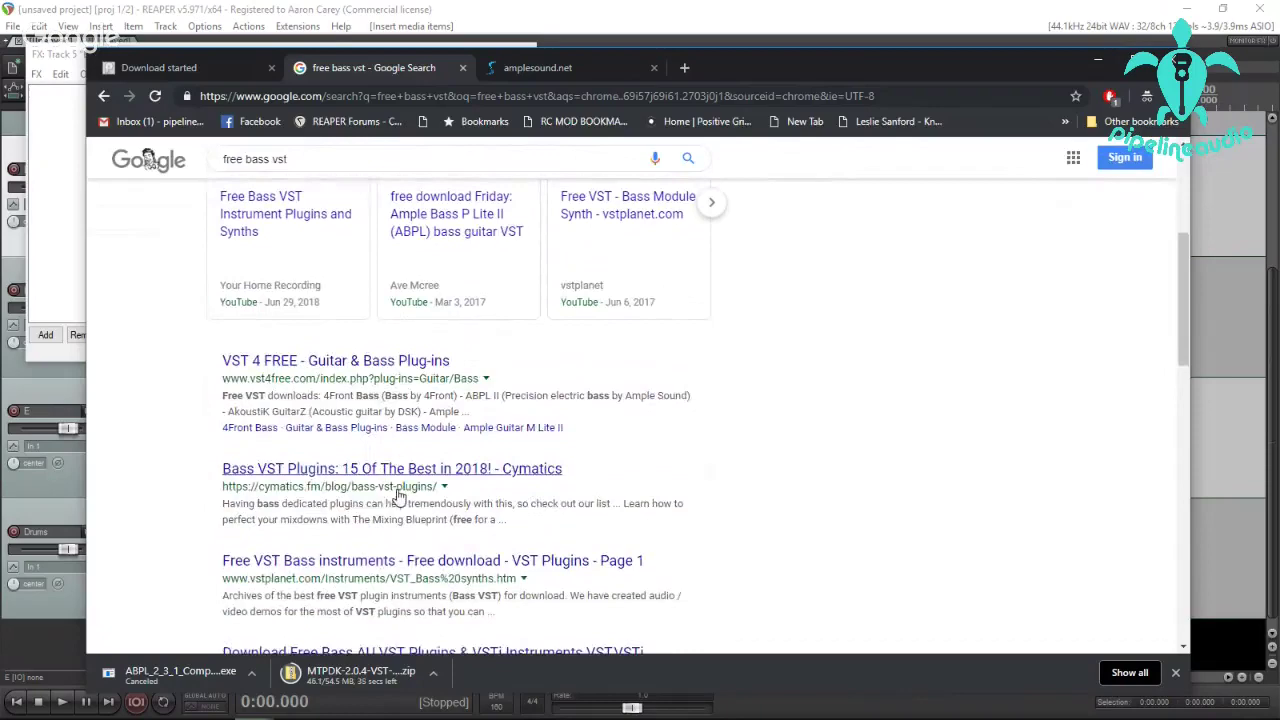
{"action": "scroll", "coordinate": [397, 497], "scroll_direction": "down", "scroll_amount": 1}
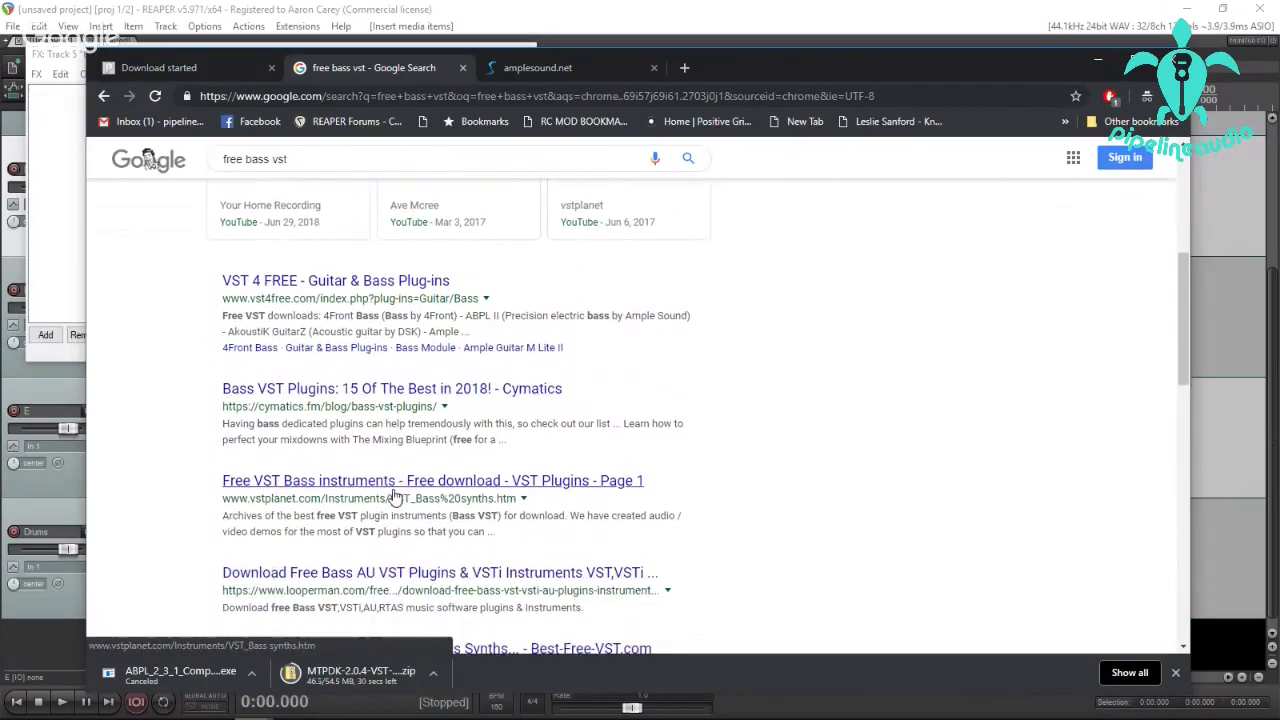
{"action": "left_click", "coordinate": [335, 481]}
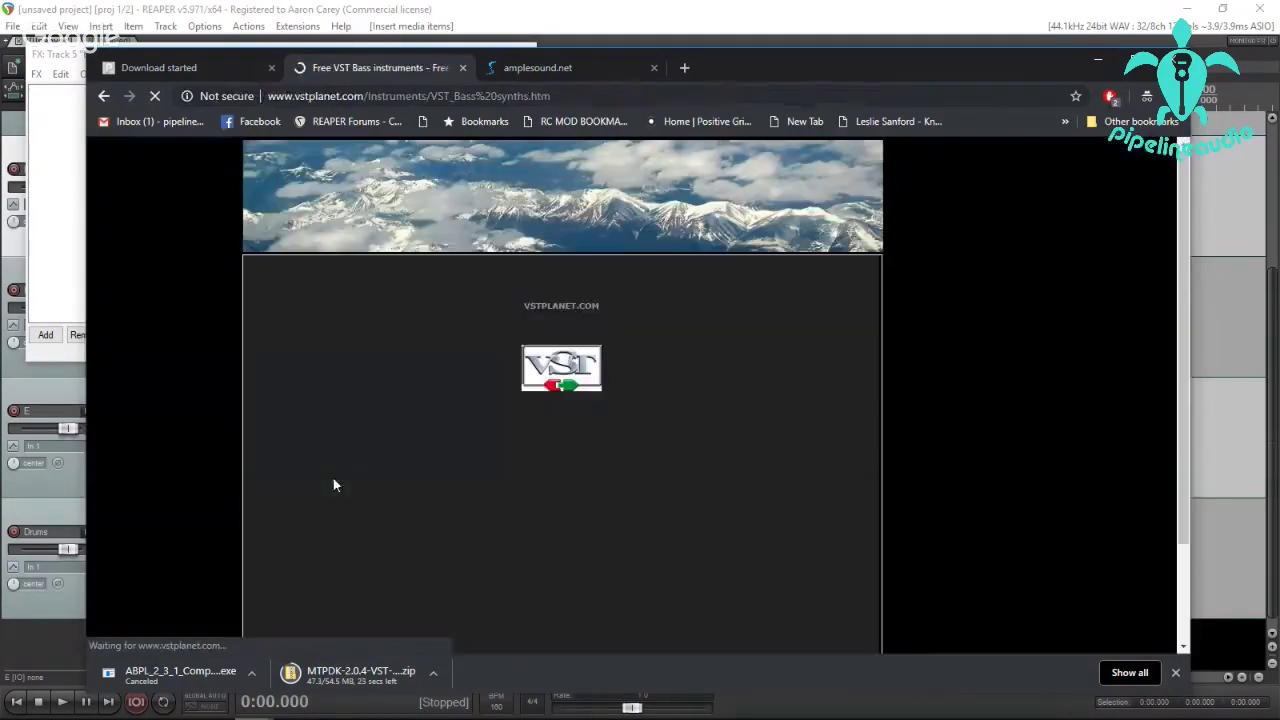
Look through the first two VSTPlanet bass synth pages for a suitable bass instrument.
{"action": "scroll", "coordinate": [523, 436], "scroll_direction": "down", "scroll_amount": 7}
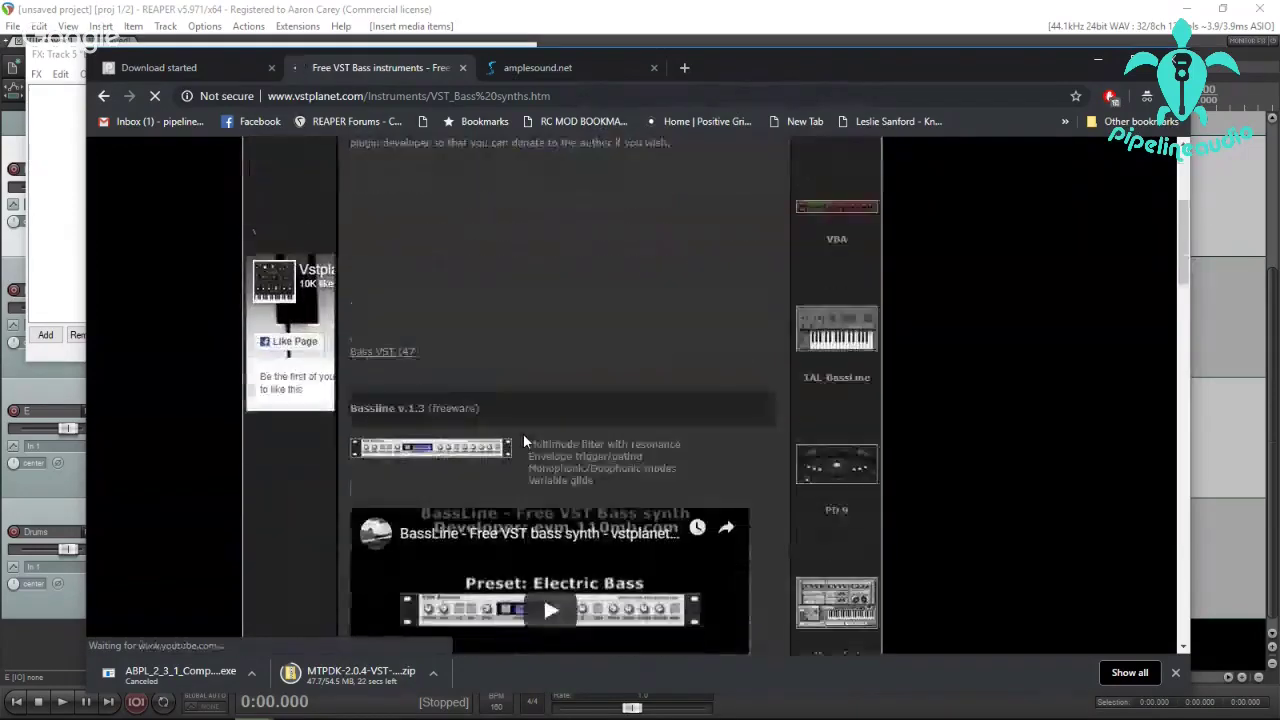
{"action": "scroll", "coordinate": [523, 436], "scroll_direction": "down", "scroll_amount": 8}
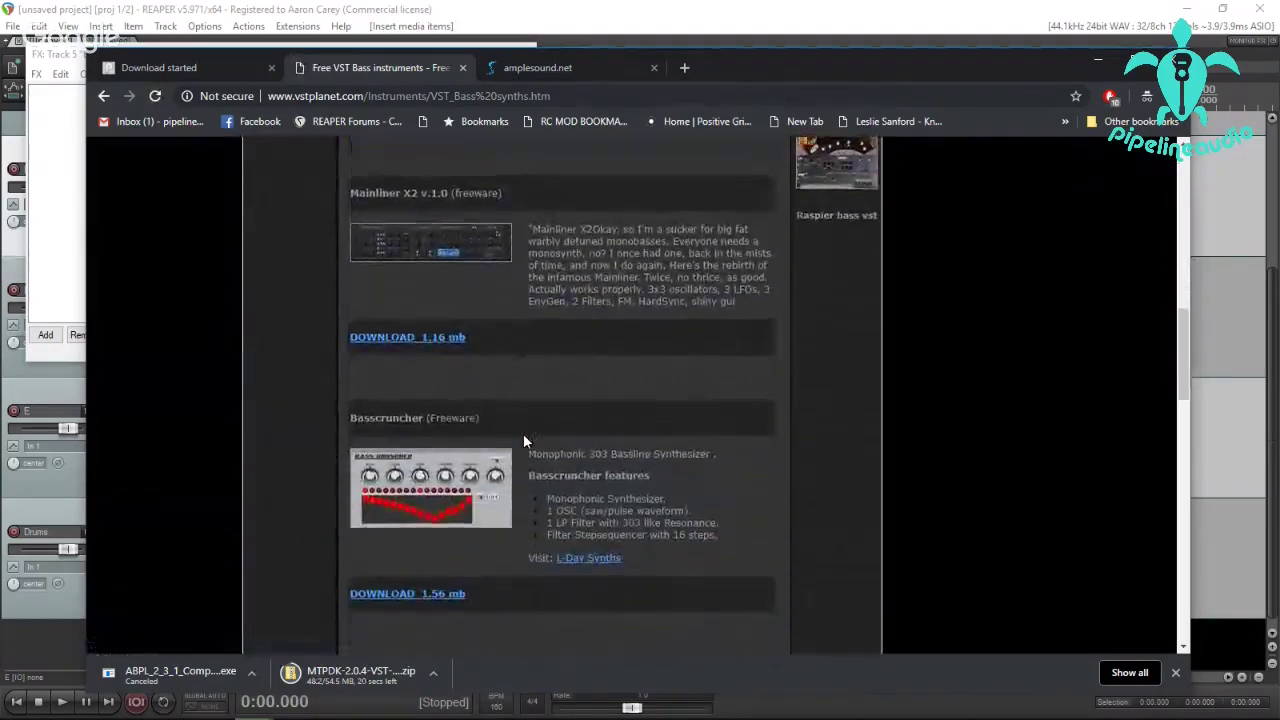
{"action": "scroll", "coordinate": [523, 433], "scroll_direction": "down", "scroll_amount": 8}
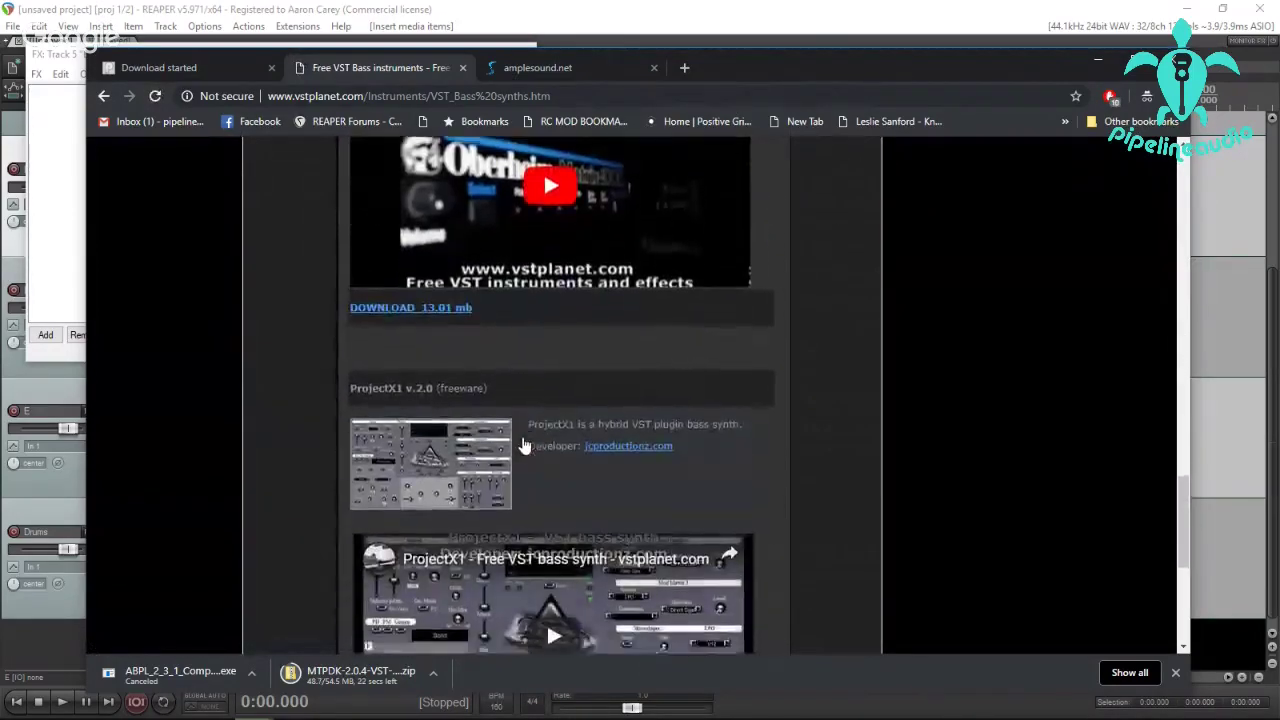
{"action": "scroll", "coordinate": [551, 424], "scroll_direction": "down", "scroll_amount": 2}
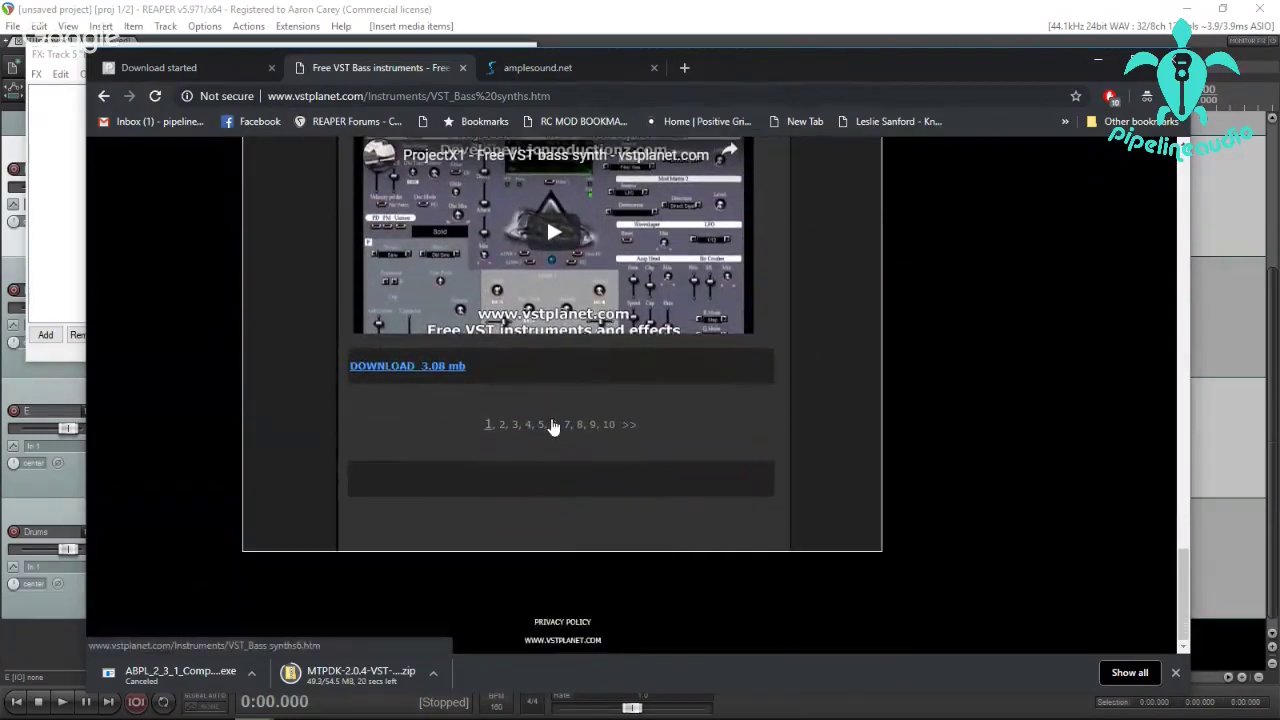
{"action": "left_click", "coordinate": [503, 425]}
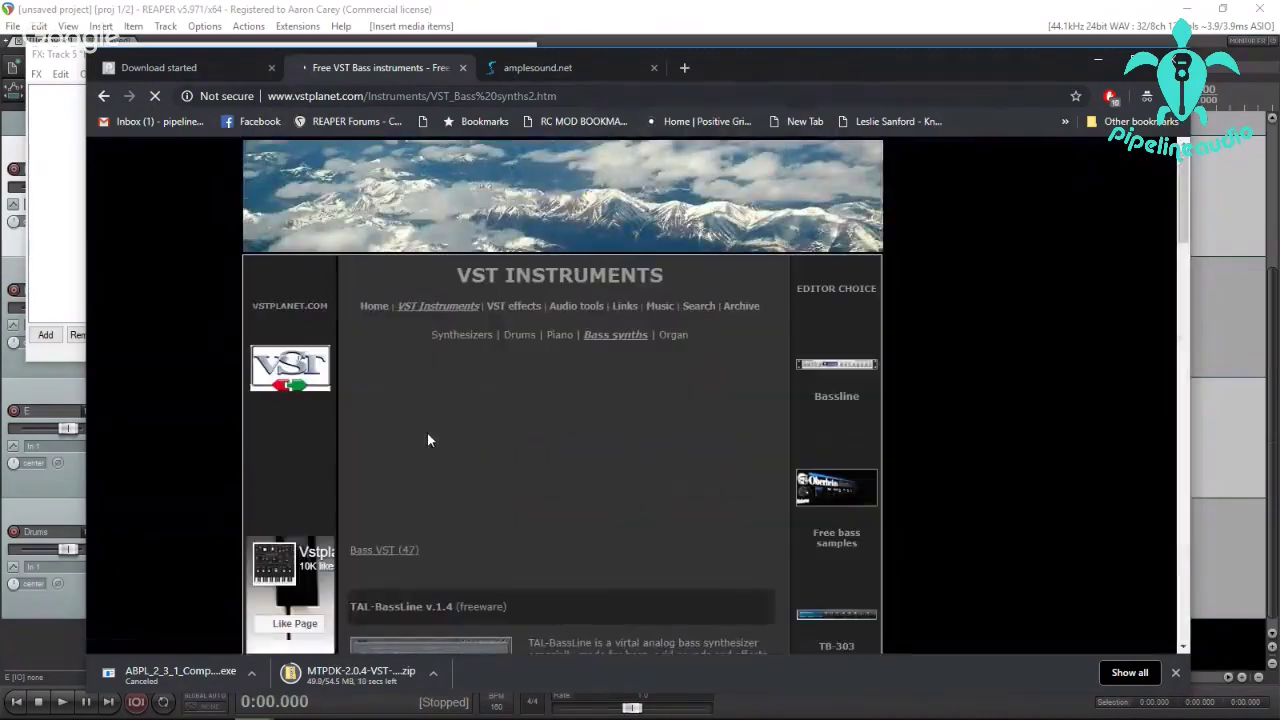
{"action": "scroll", "coordinate": [467, 440], "scroll_direction": "down", "scroll_amount": 8}
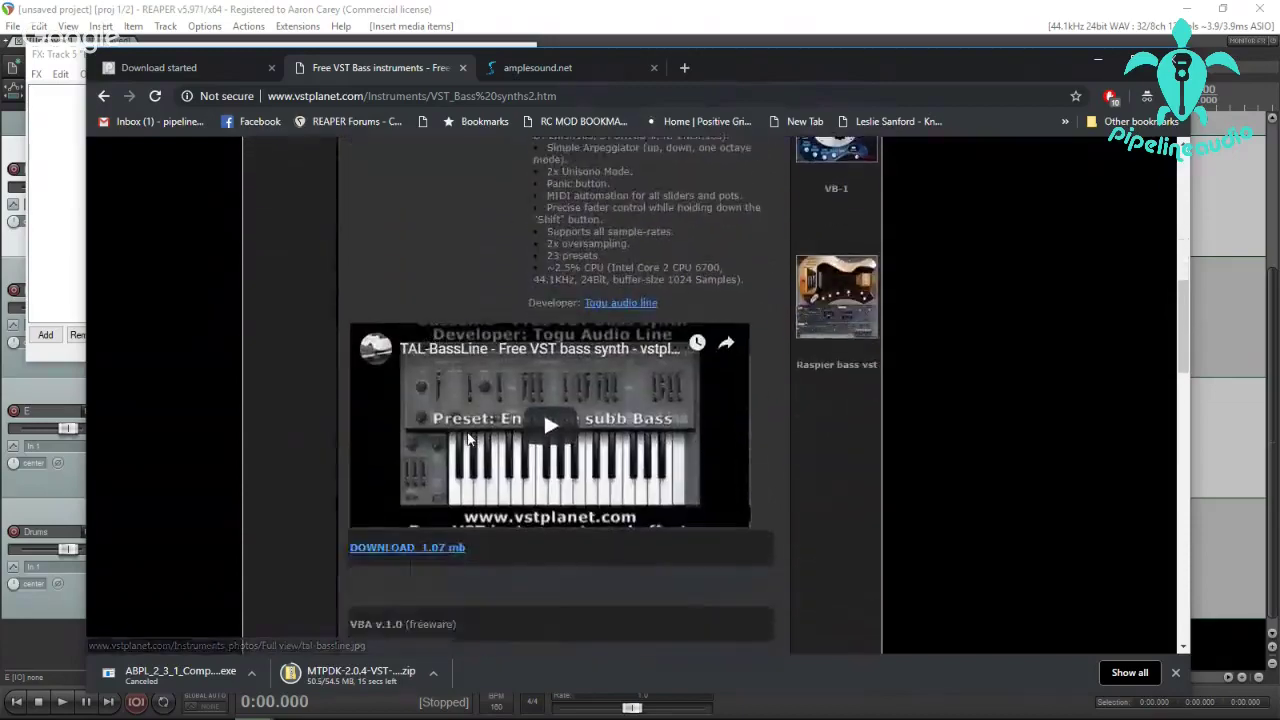
{"action": "scroll", "coordinate": [468, 436], "scroll_direction": "up", "scroll_amount": 8}
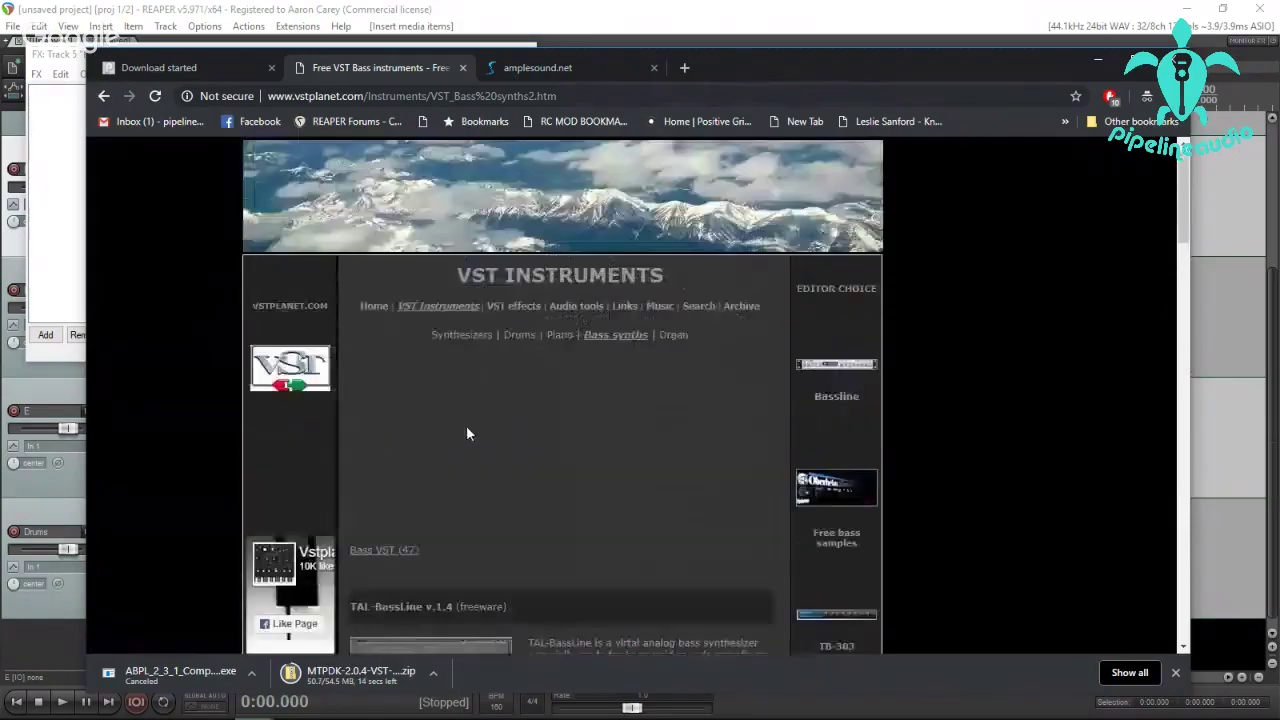
Search Google for "free virtual bass guitar" in the same browser tab.
{"action": "left_click", "coordinate": [363, 97]}
{"action": "type", "text": "free "}
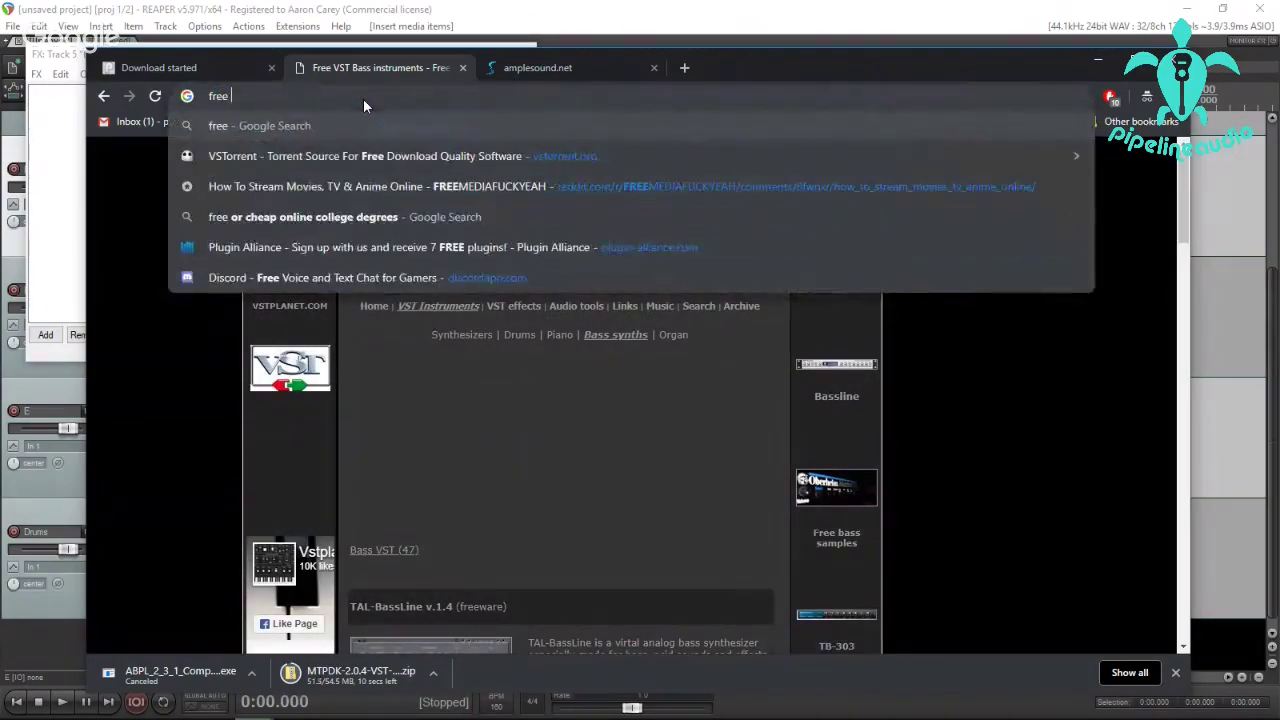
{"action": "type", "text": "virtual bass guitar"}
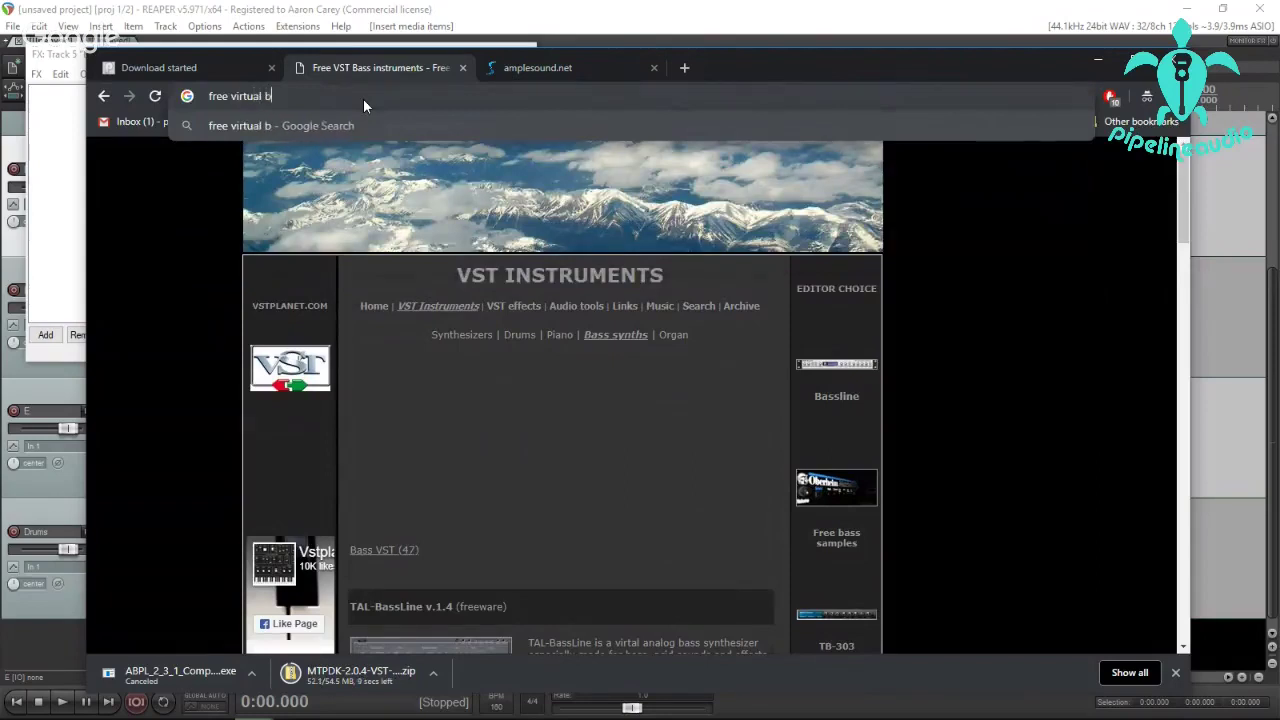
{"action": "key", "text": "Return"}
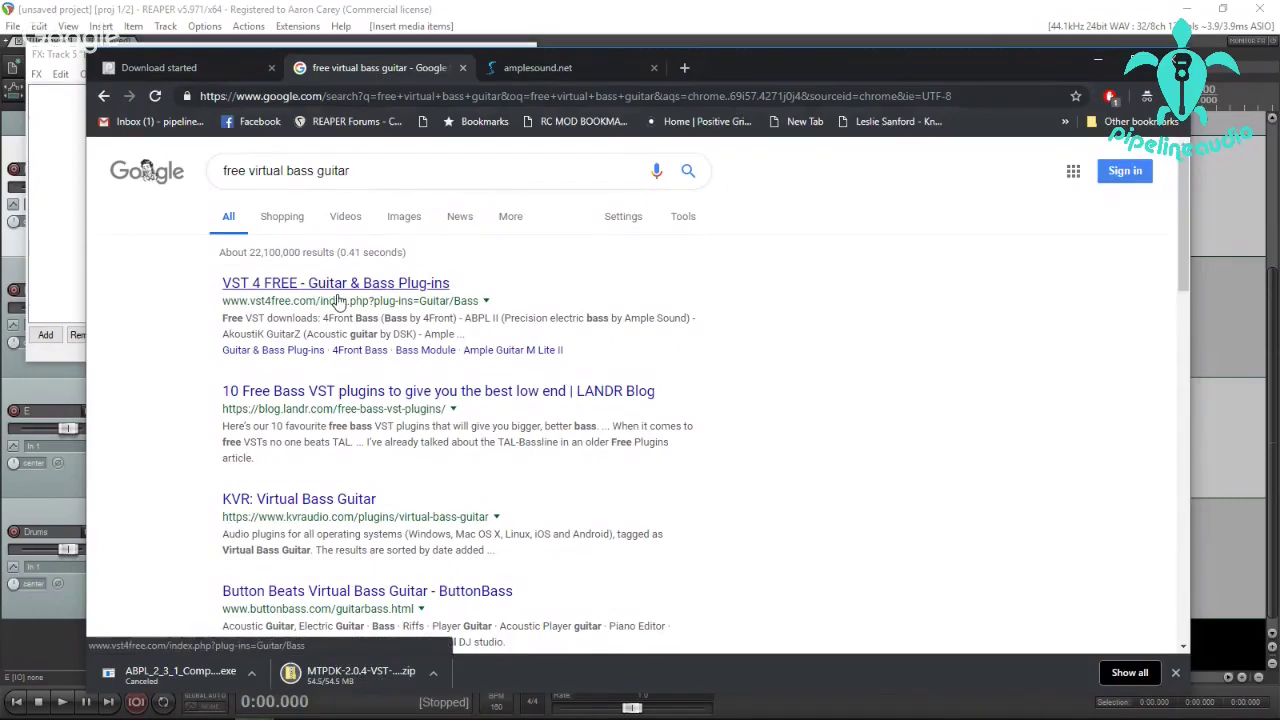
Open the "KVR: Virtual Bass Guitar" result in a new tab and switch to it.
{"action": "scroll", "coordinate": [338, 302], "scroll_direction": "down", "scroll_amount": 1}
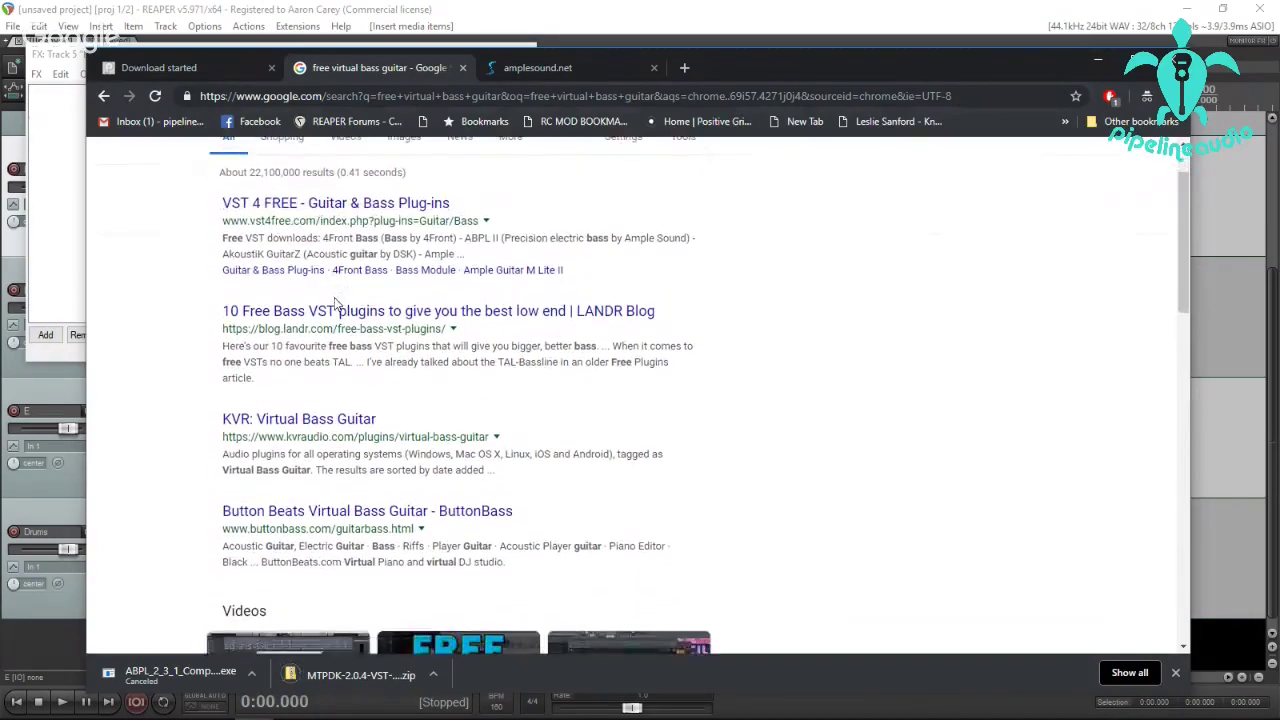
{"action": "right_click", "coordinate": [352, 420]}
{"action": "left_click", "coordinate": [368, 427]}
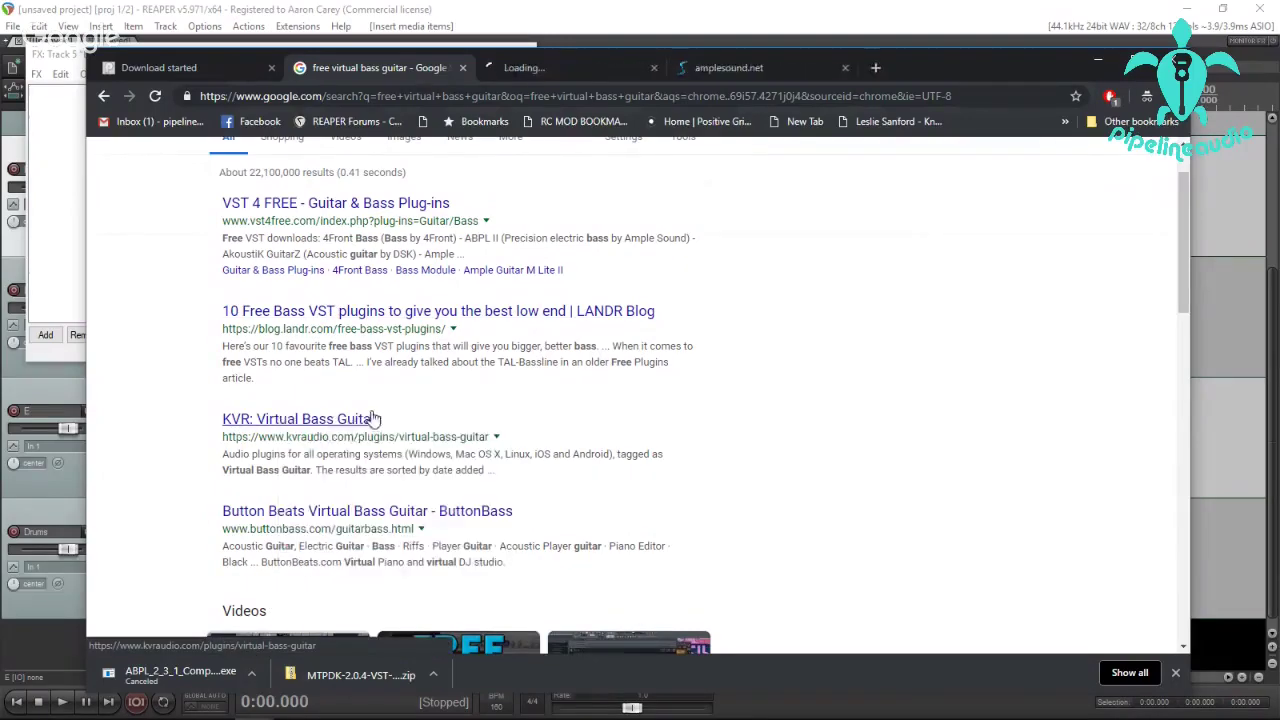
{"action": "scroll", "coordinate": [370, 420], "scroll_direction": "down", "scroll_amount": 3}
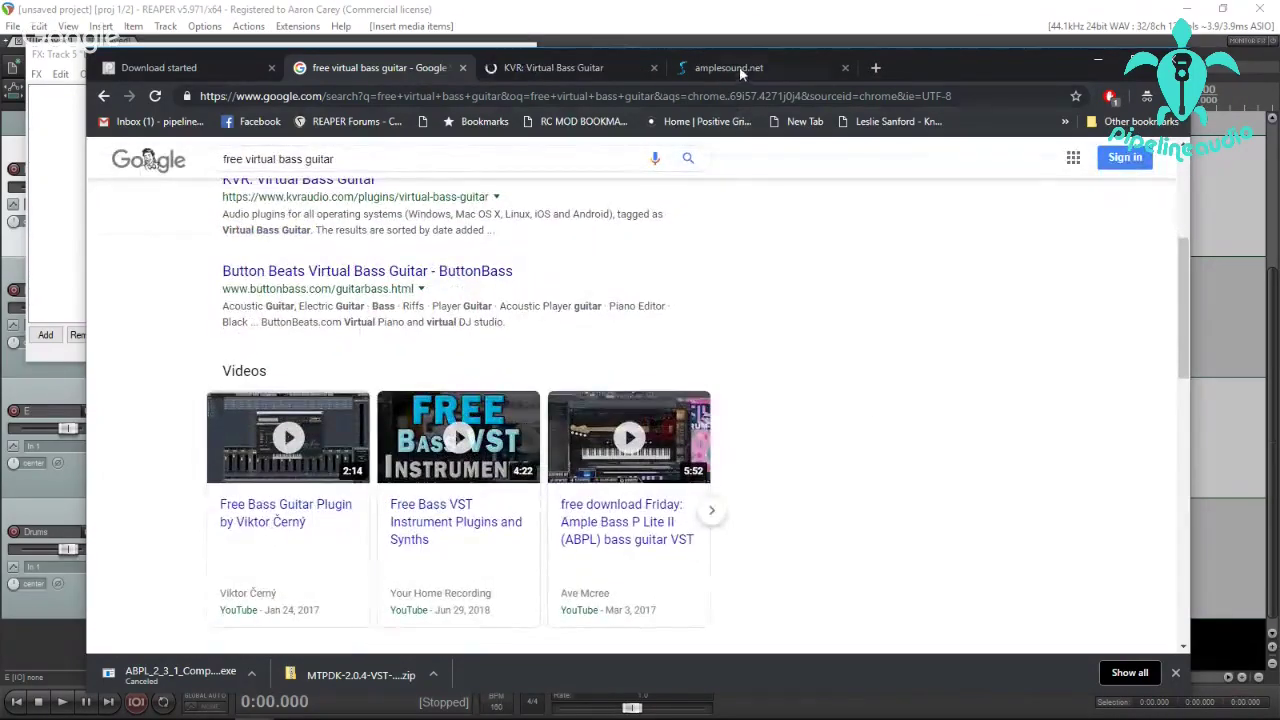
{"action": "left_click", "coordinate": [544, 66]}
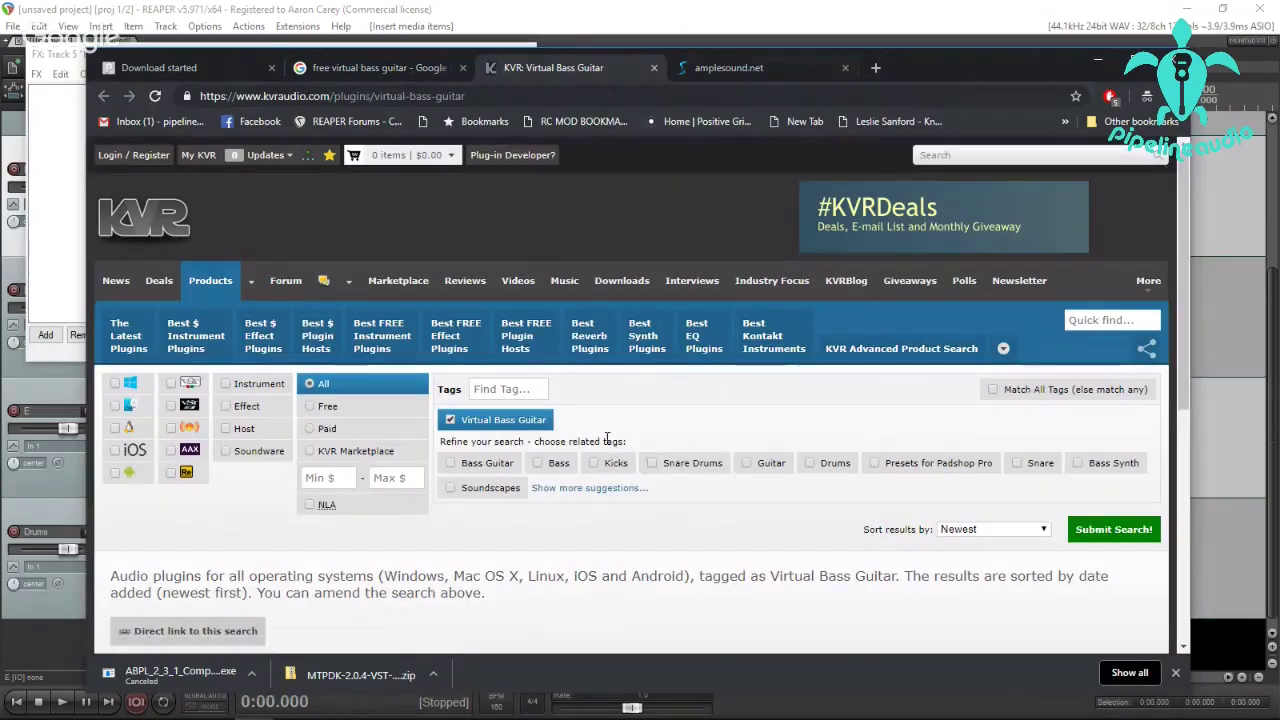
Look over the KVR Virtual Bass Guitar plugin listing and return to the Google results.
{"action": "scroll", "coordinate": [607, 438], "scroll_direction": "down", "scroll_amount": 2}
{"action": "scroll", "coordinate": [463, 397], "scroll_direction": "up", "scroll_amount": 1}
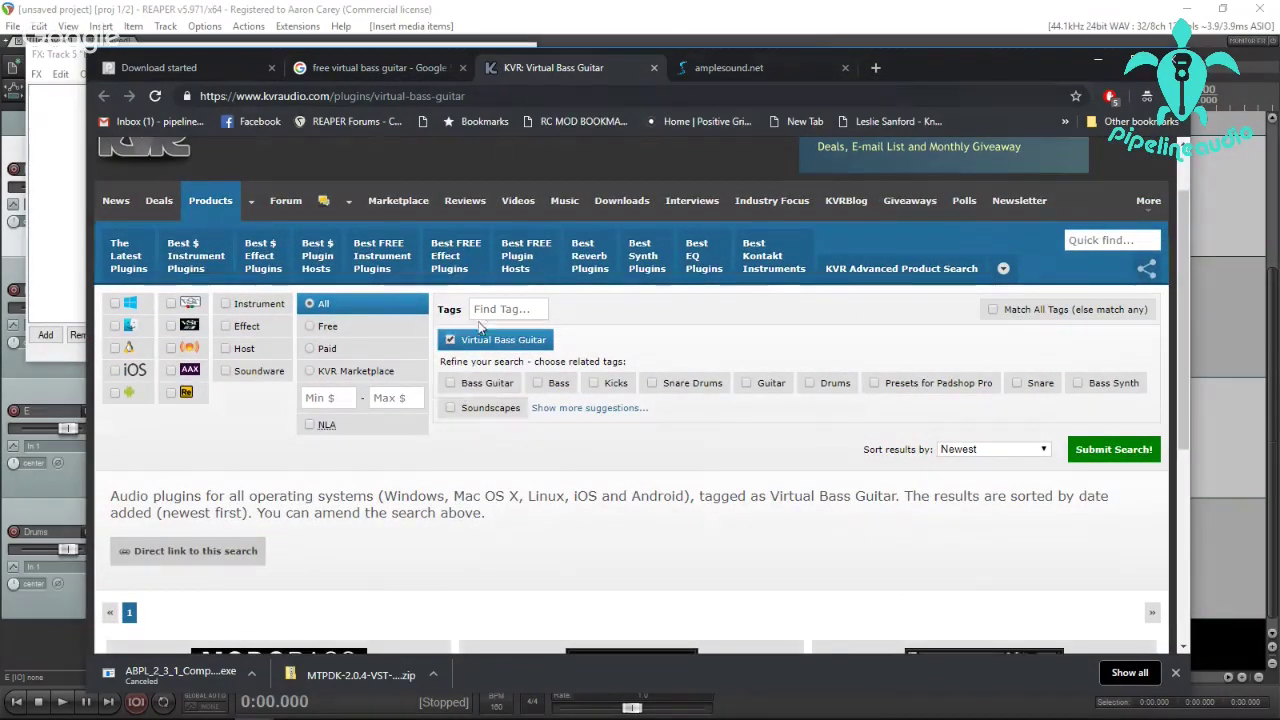
{"action": "left_click", "coordinate": [404, 66]}
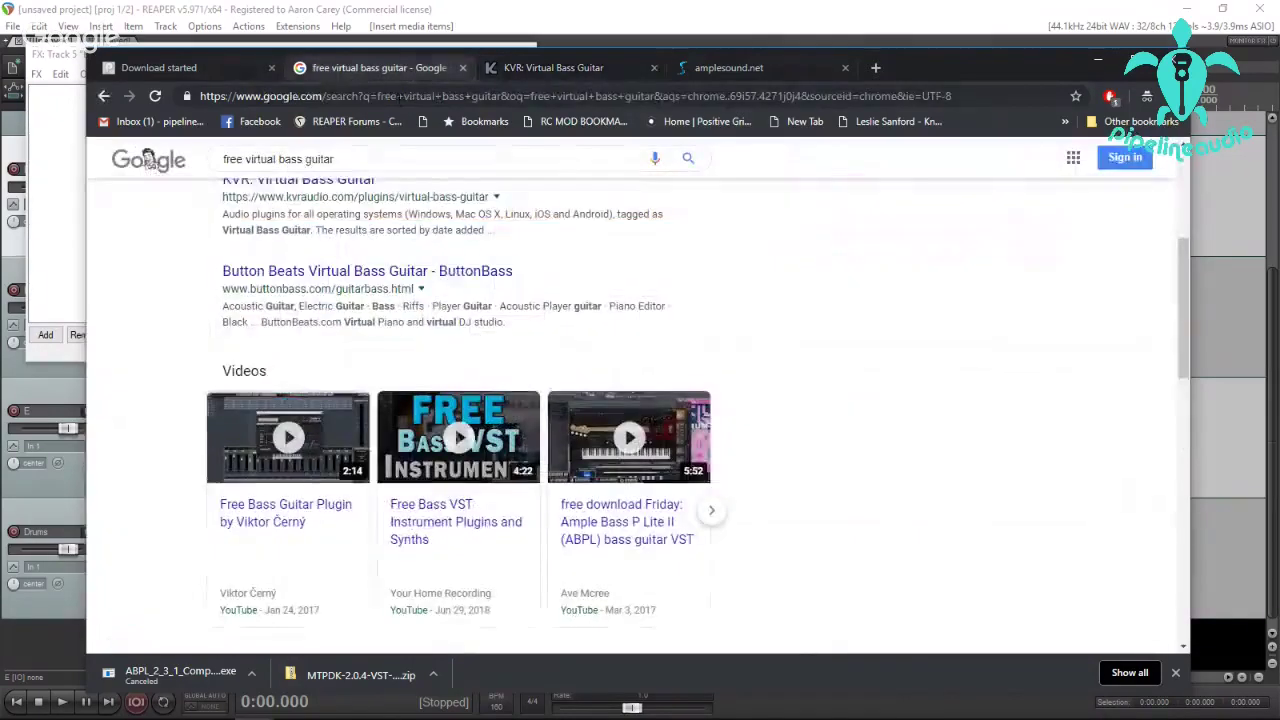
Look through the remaining bass guitar results and search Google for "4front bass" instead.
{"action": "scroll", "coordinate": [784, 443], "scroll_direction": "down", "scroll_amount": 3}
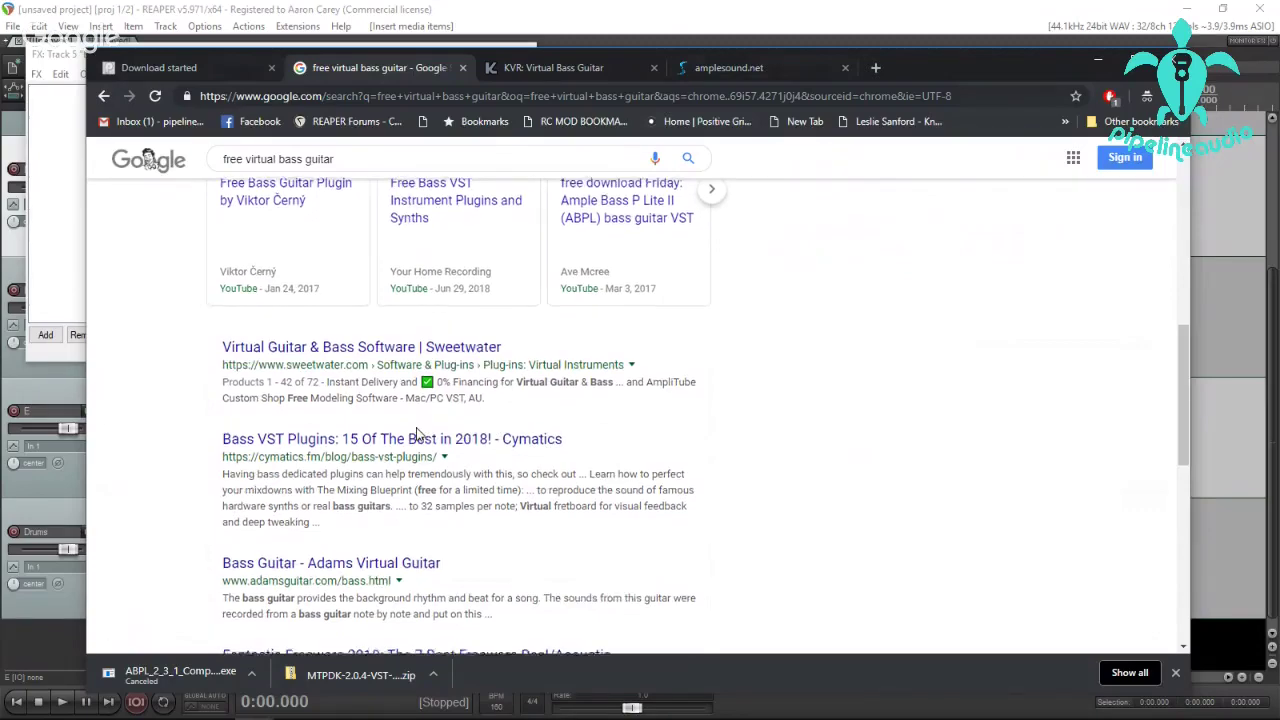
{"action": "scroll", "coordinate": [418, 433], "scroll_direction": "down", "scroll_amount": 1}
{"action": "scroll", "coordinate": [418, 433], "scroll_direction": "down", "scroll_amount": 1}
{"action": "scroll", "coordinate": [400, 350], "scroll_direction": "up", "scroll_amount": 2}
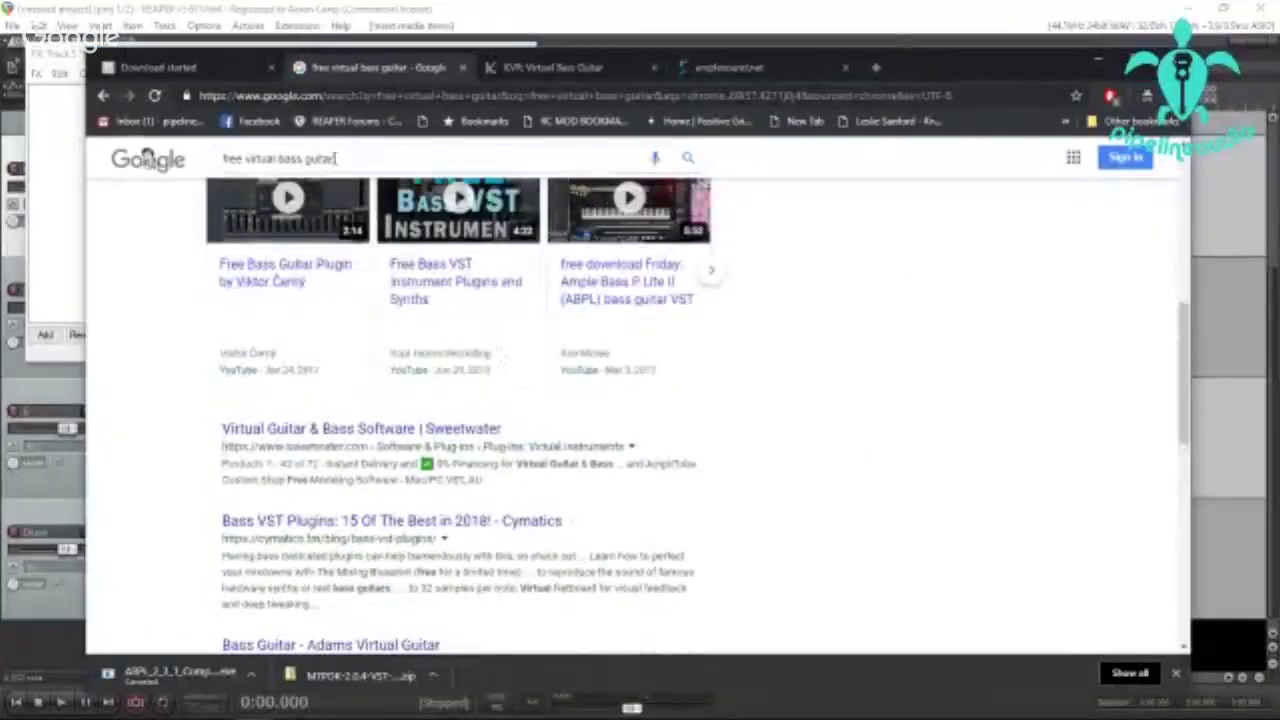
{"action": "left_click", "coordinate": [361, 160]}
{"action": "key", "text": "ctrl+a"}
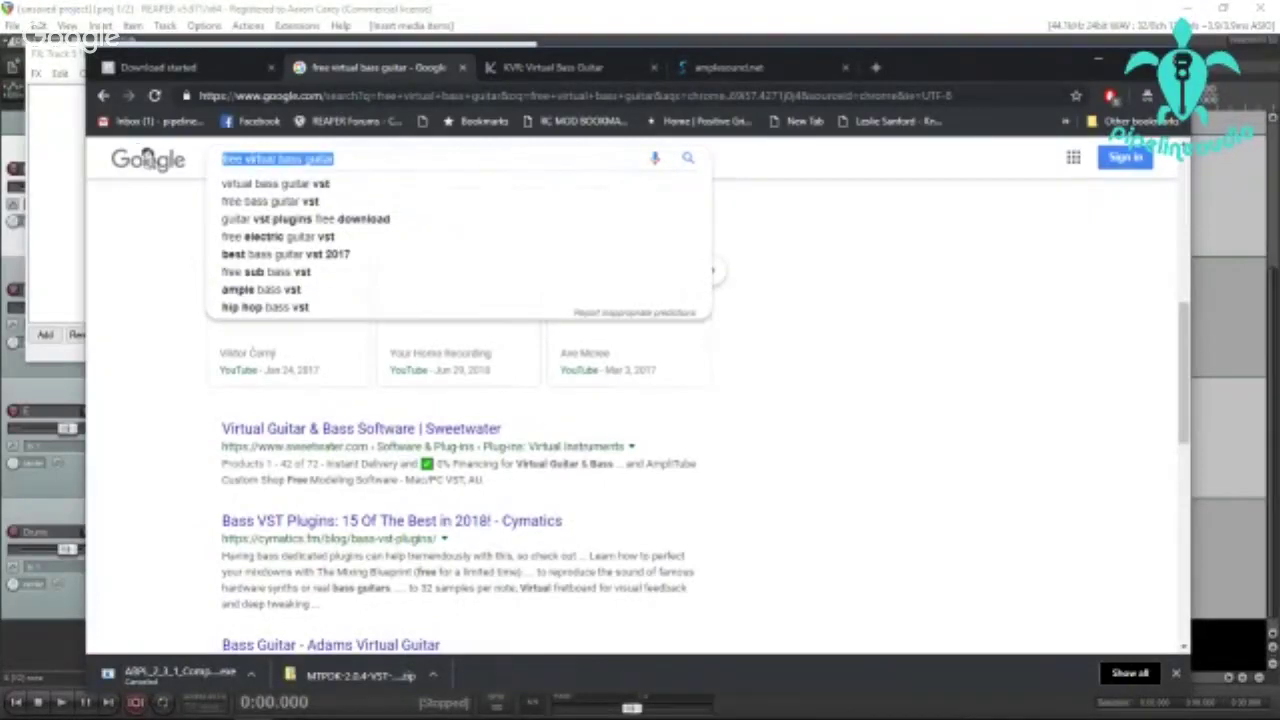
{"action": "type", "text": "4front"}
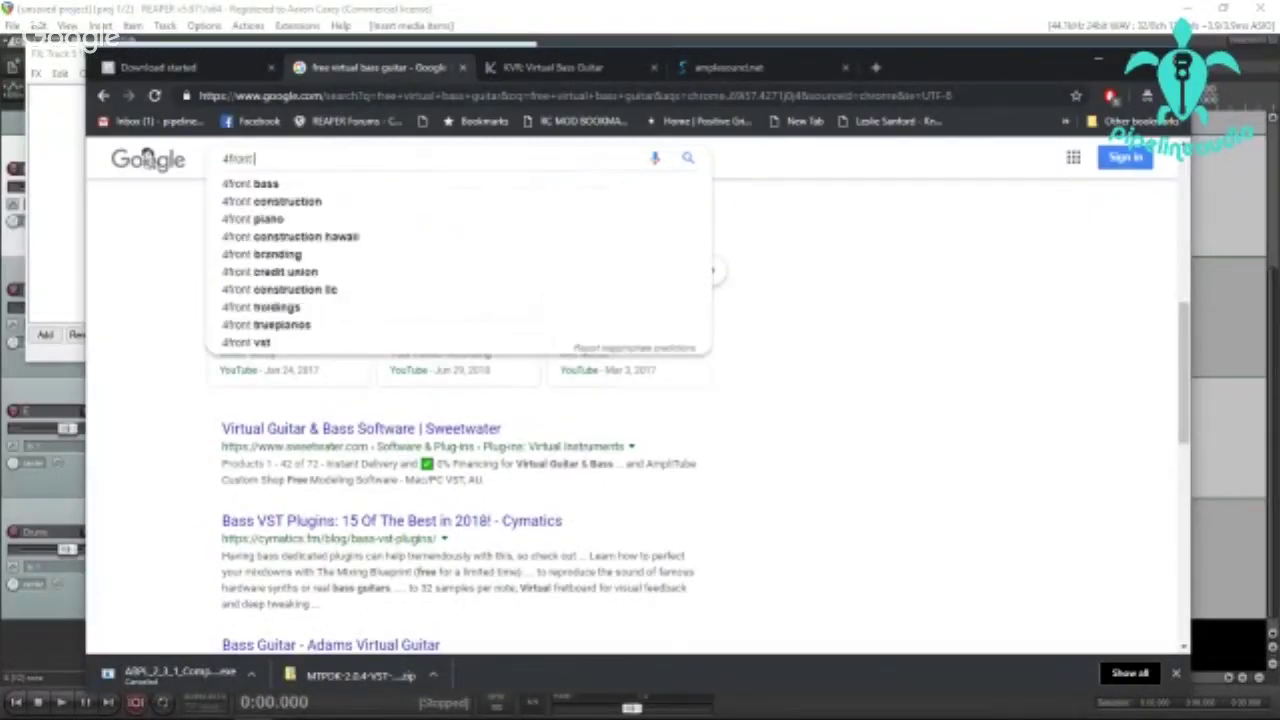
{"action": "type", "text": " bass"}
{"action": "key", "text": "Return"}
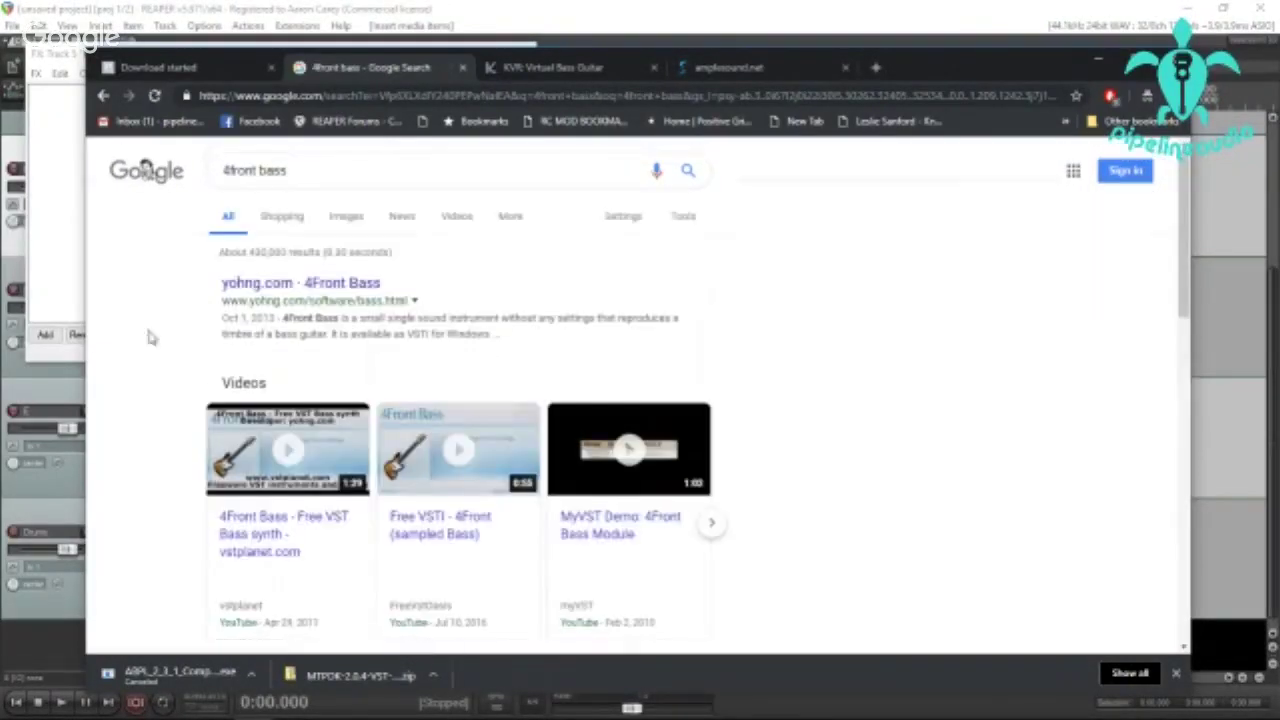
Open the yohng.com 4Front Bass result and download the Windows archive 4fbass-win.zip.
{"action": "left_click", "coordinate": [316, 290]}
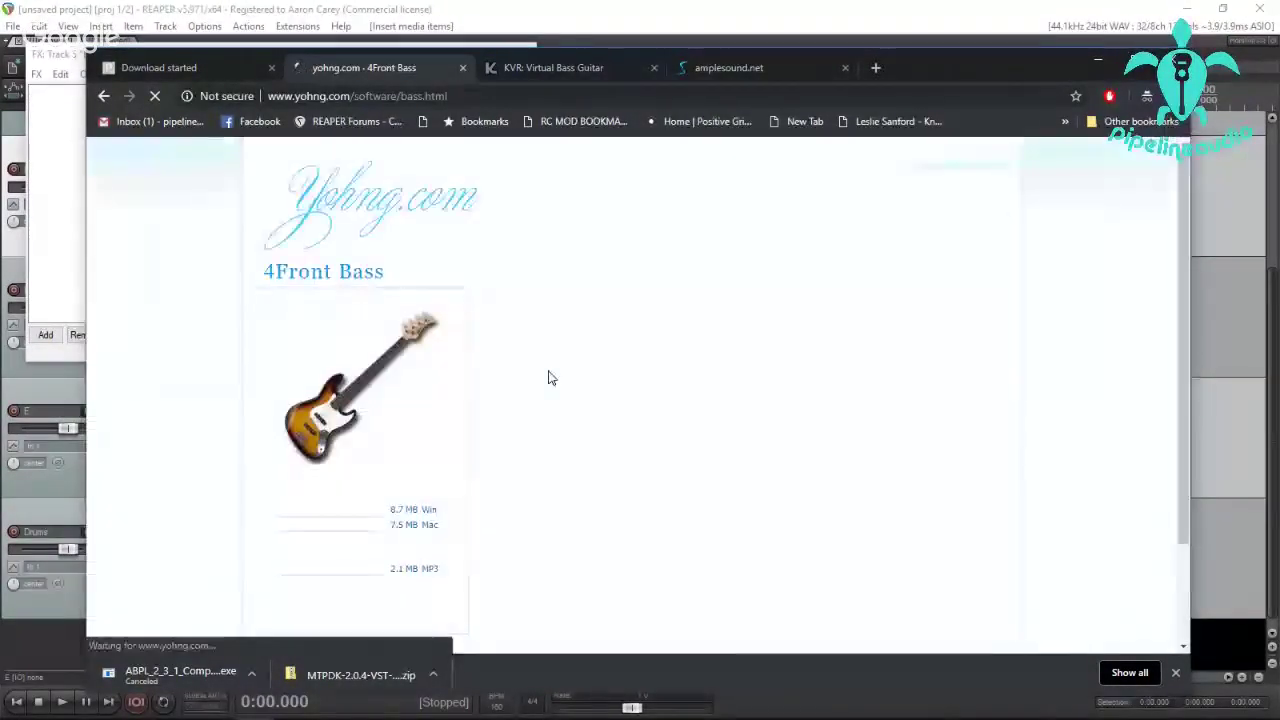
{"action": "scroll", "coordinate": [311, 379], "scroll_direction": "down", "scroll_amount": 1}
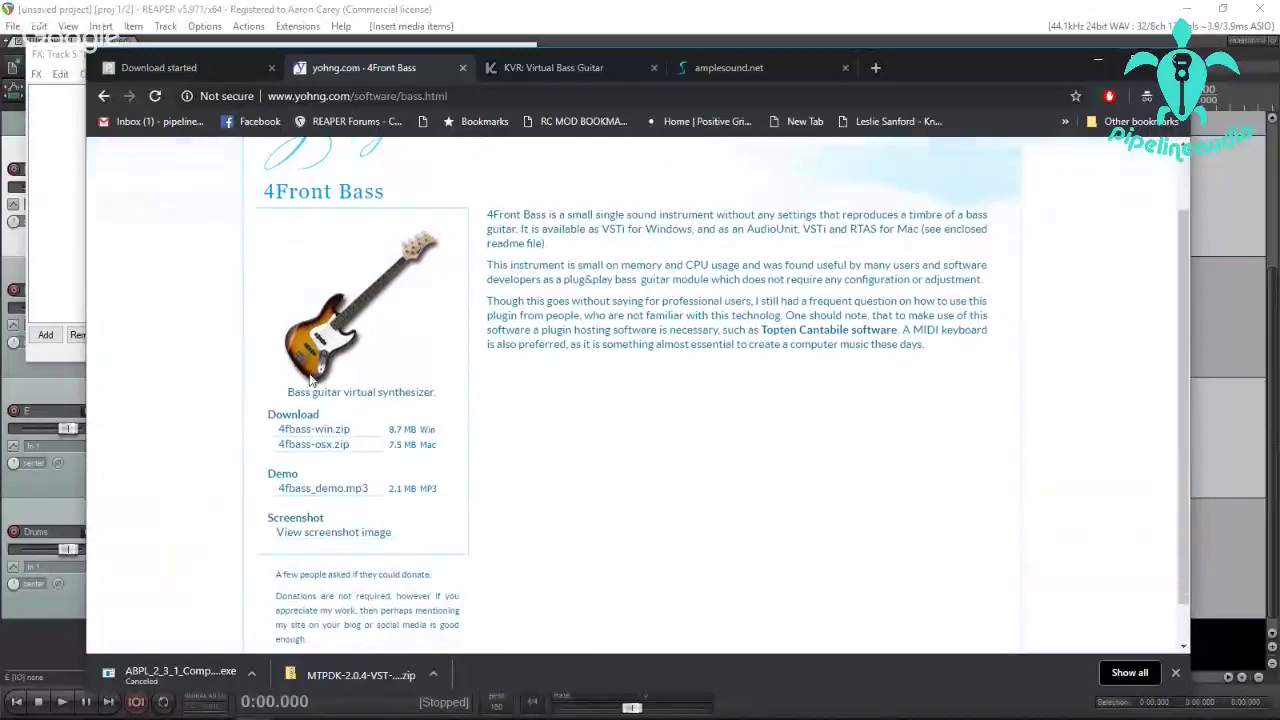
{"action": "left_click", "coordinate": [314, 429]}
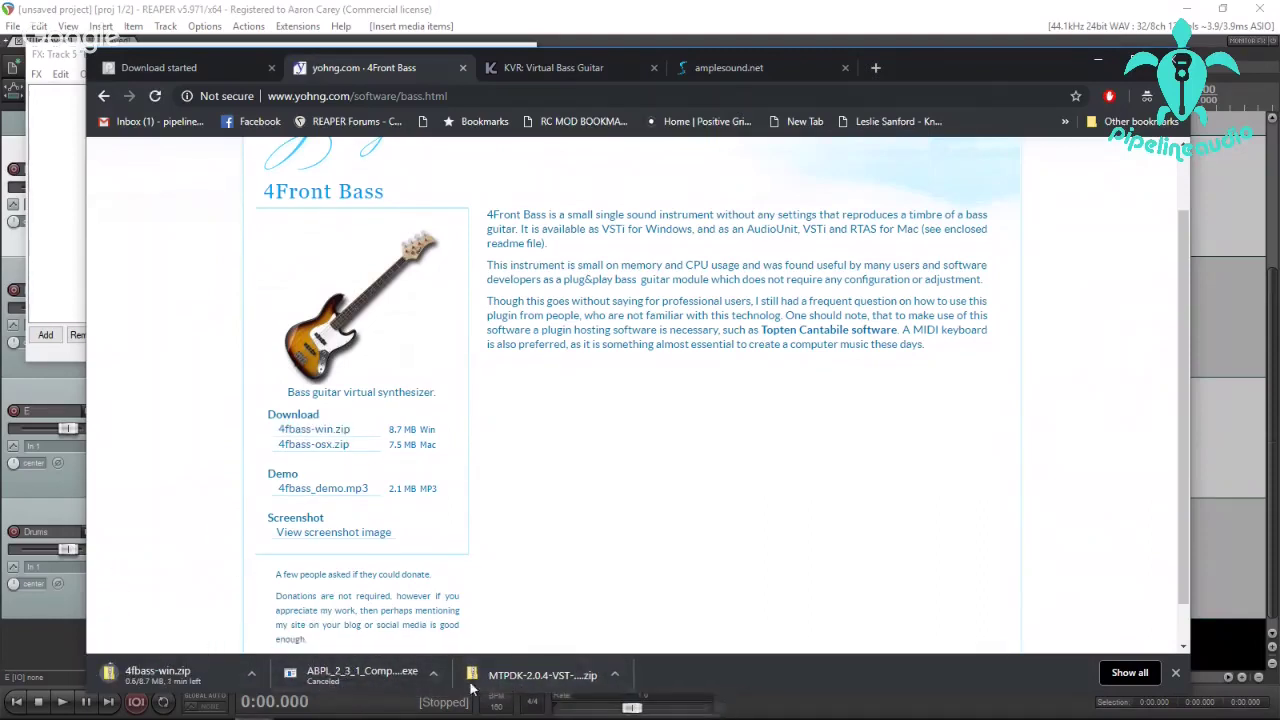
Open the downloaded MTPDK-2.0.4 archive, check its "Drum-Map for REAPER" folder and return to the MTPDK-2.0.4-VST-64bit-Win-FULL folder.
{"action": "left_click", "coordinate": [520, 676]}
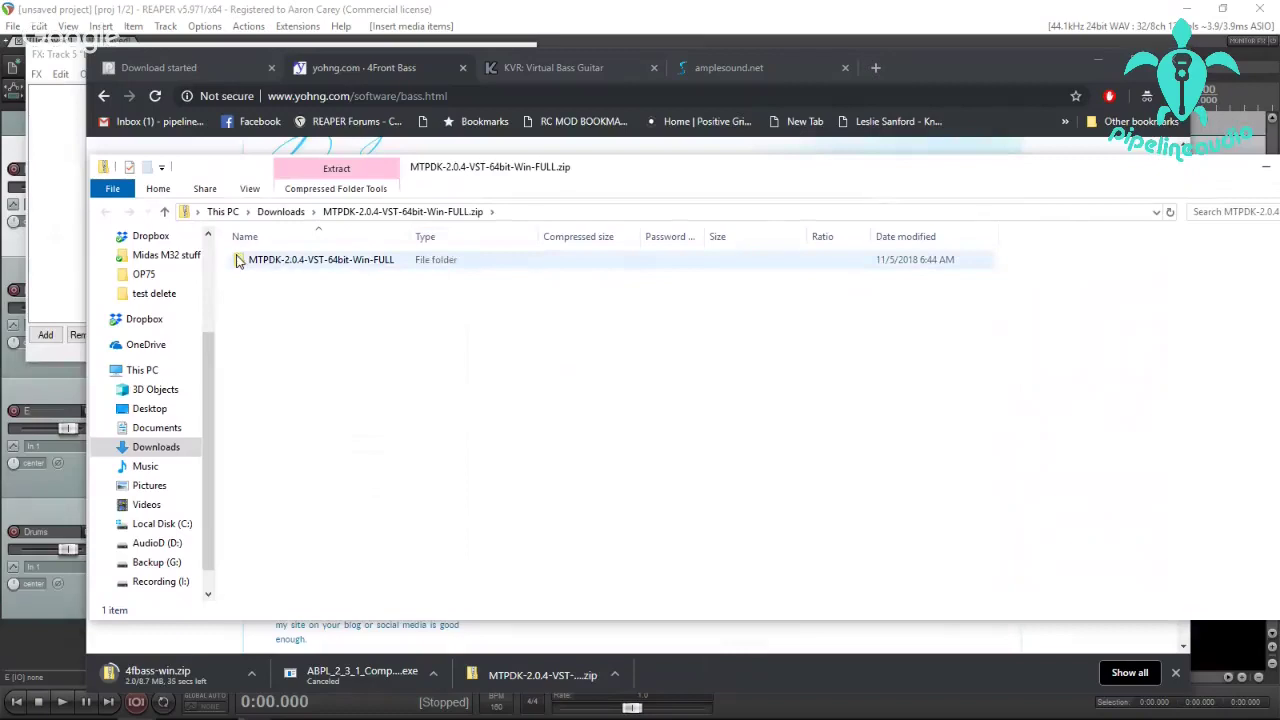
{"action": "double_click", "coordinate": [238, 261]}
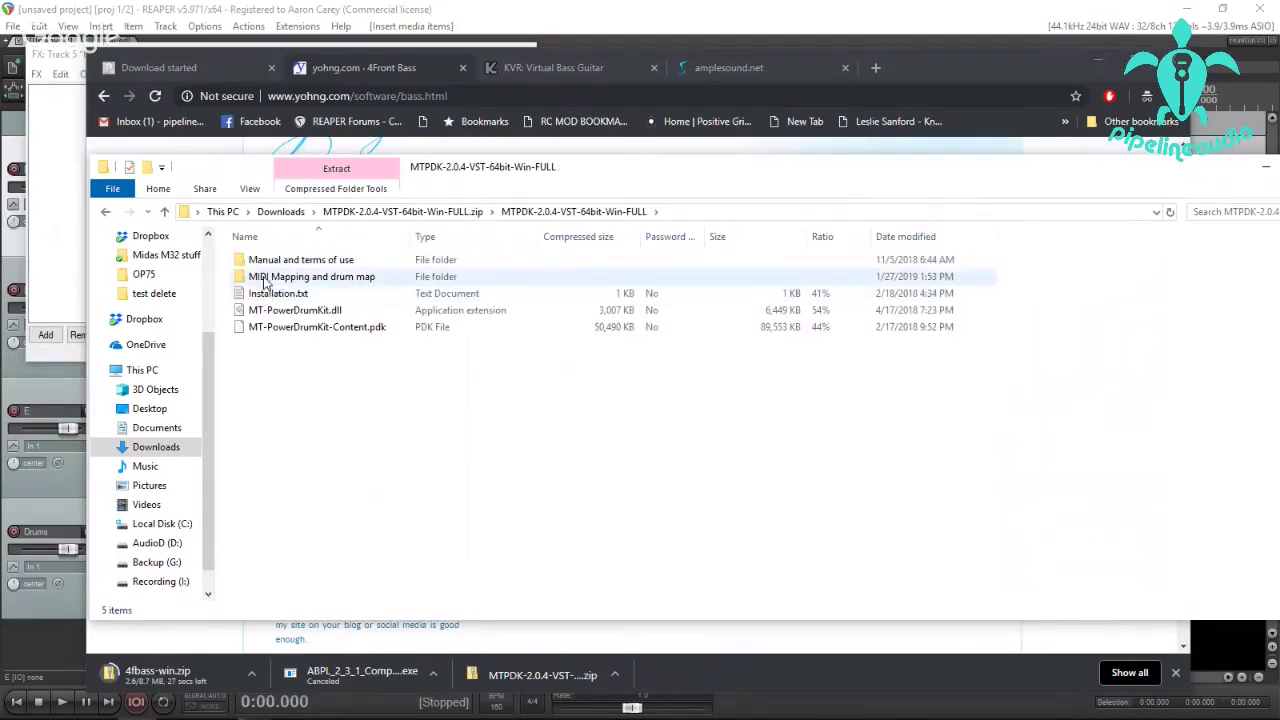
{"action": "double_click", "coordinate": [267, 278]}
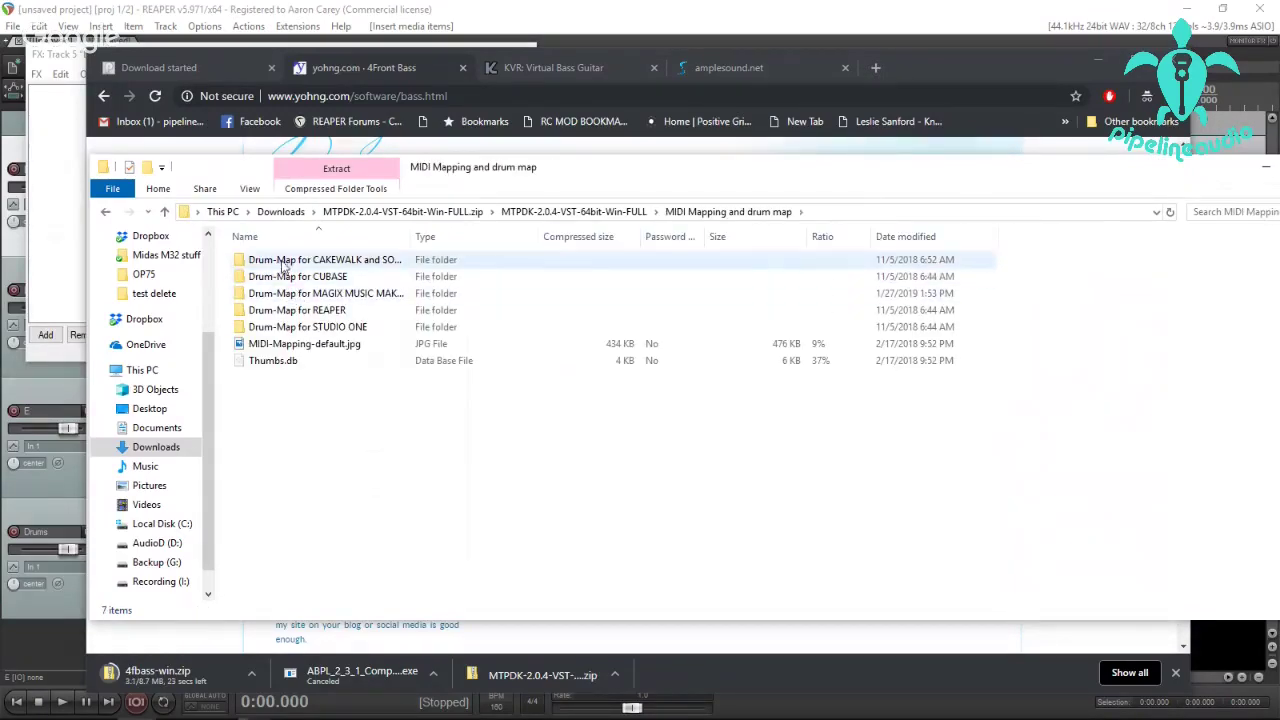
{"action": "double_click", "coordinate": [265, 312]}
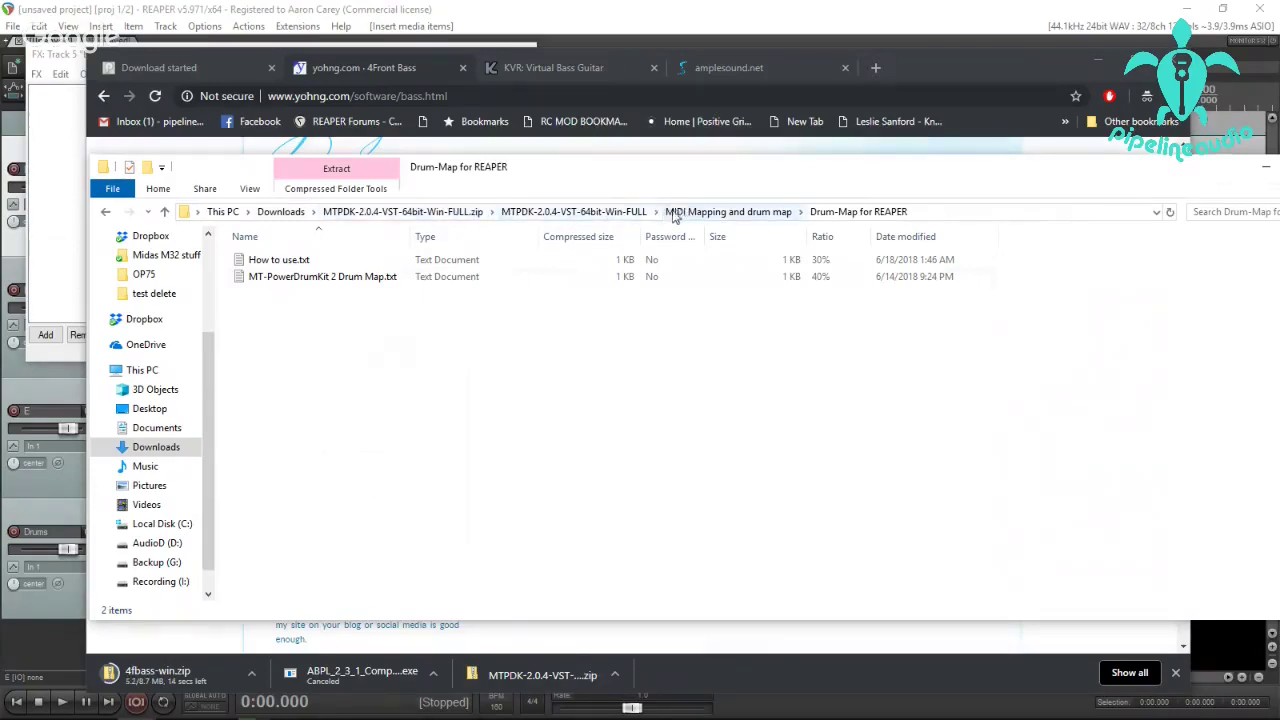
{"action": "left_click", "coordinate": [575, 213]}
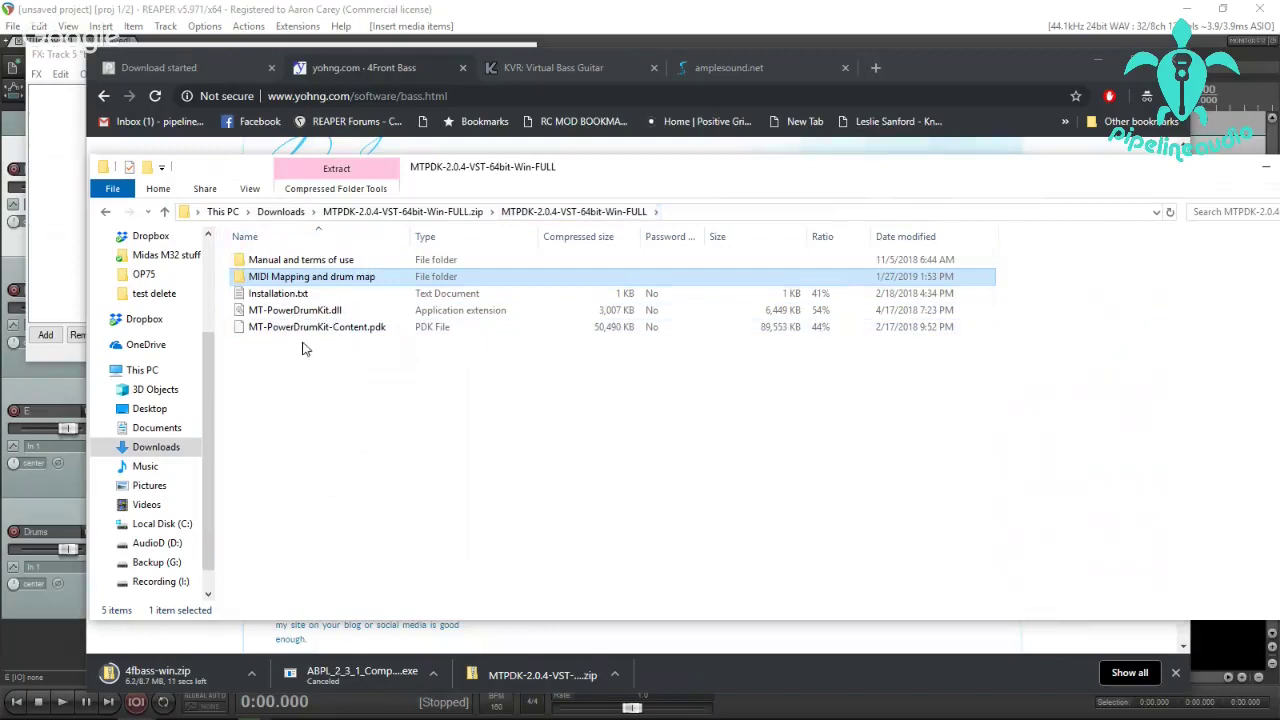
Copy all items of the MTPDK-2.0.4-VST-64bit-Win-FULL folder into C:\Program Files\VSTPlugins, granting administrator permission.
{"action": "left_click_drag", "start_coordinate": [362, 392], "coordinate": [220, 238]}
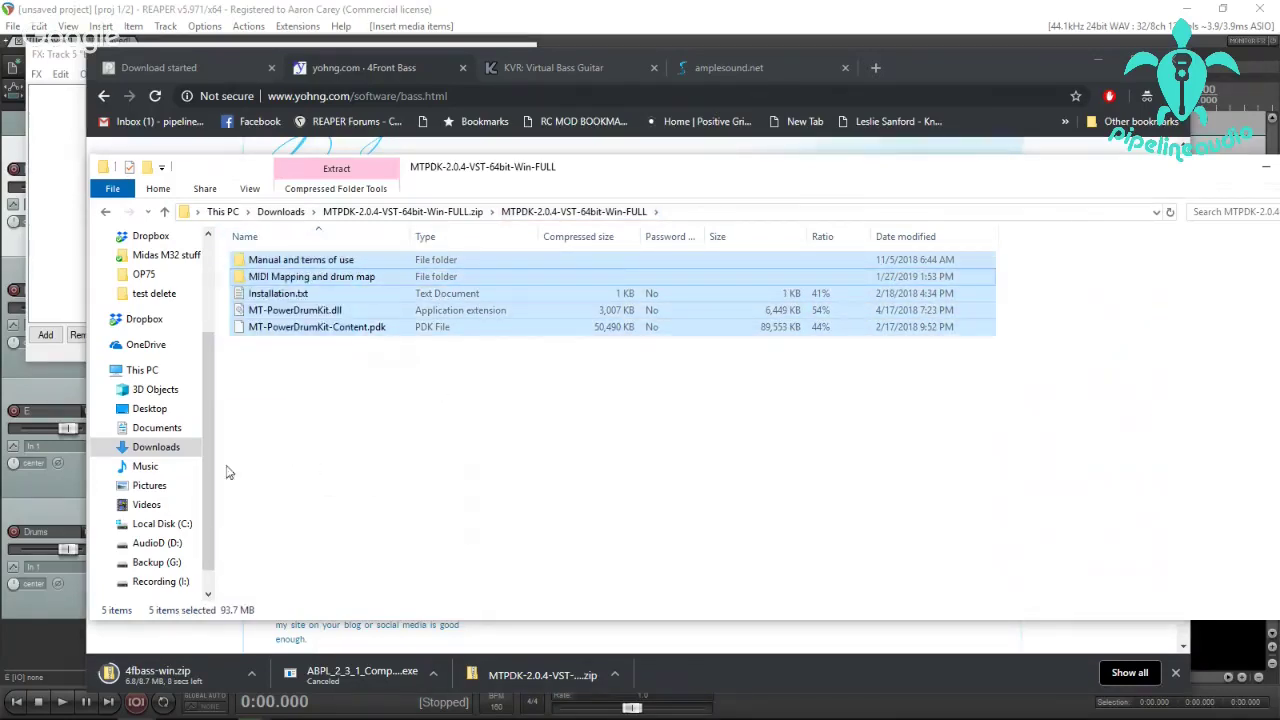
{"action": "left_click_drag", "start_coordinate": [207, 369], "coordinate": [223, 272]}
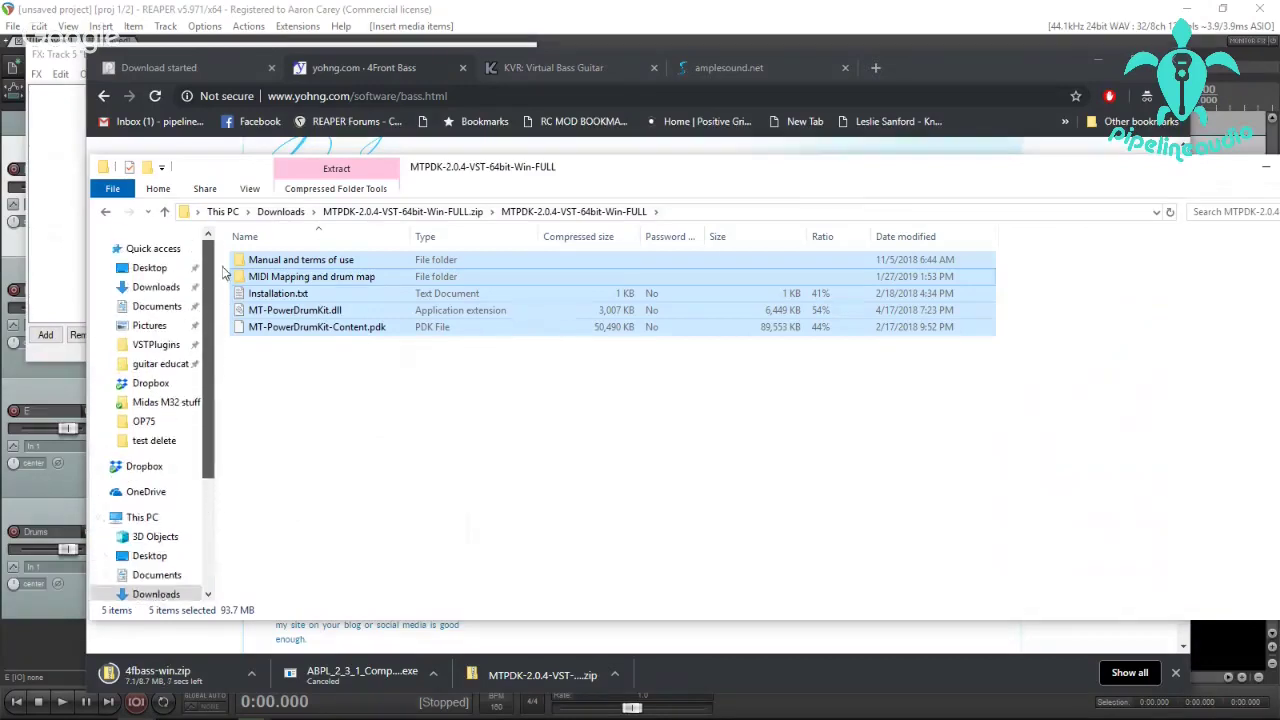
{"action": "left_click", "coordinate": [156, 344]}
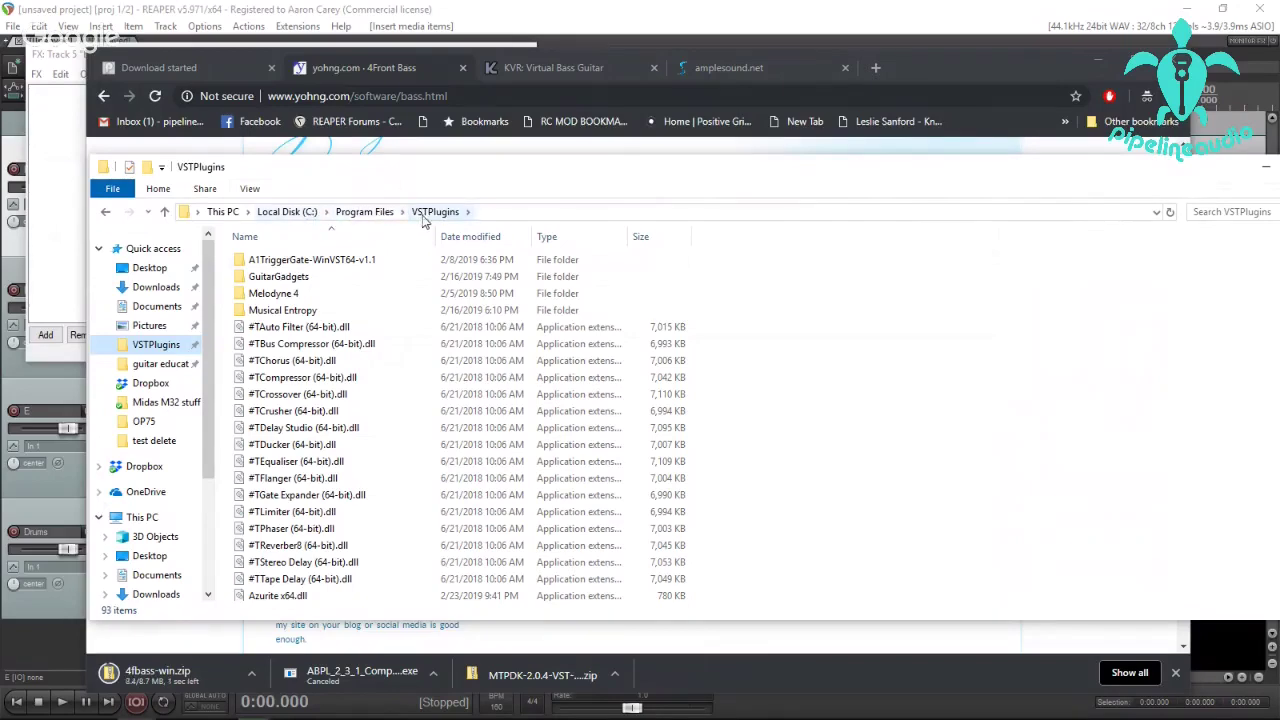
{"action": "right_click", "coordinate": [867, 478]}
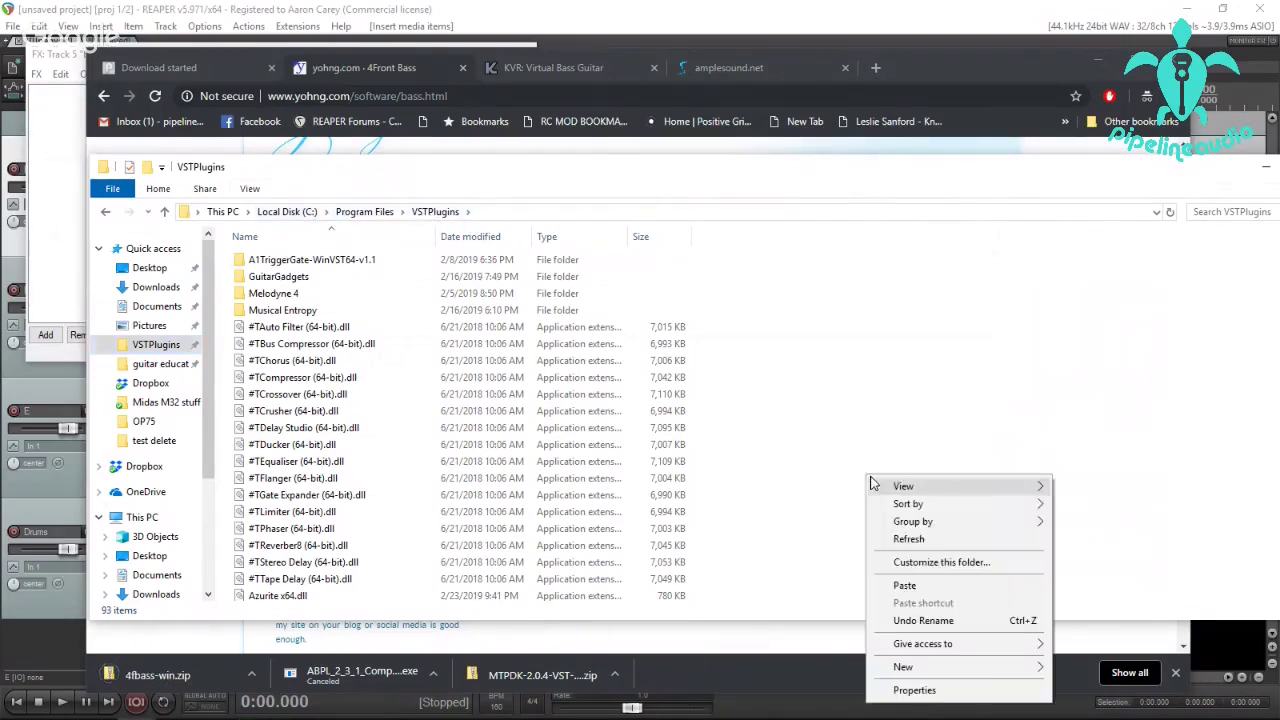
{"action": "left_click", "coordinate": [933, 587]}
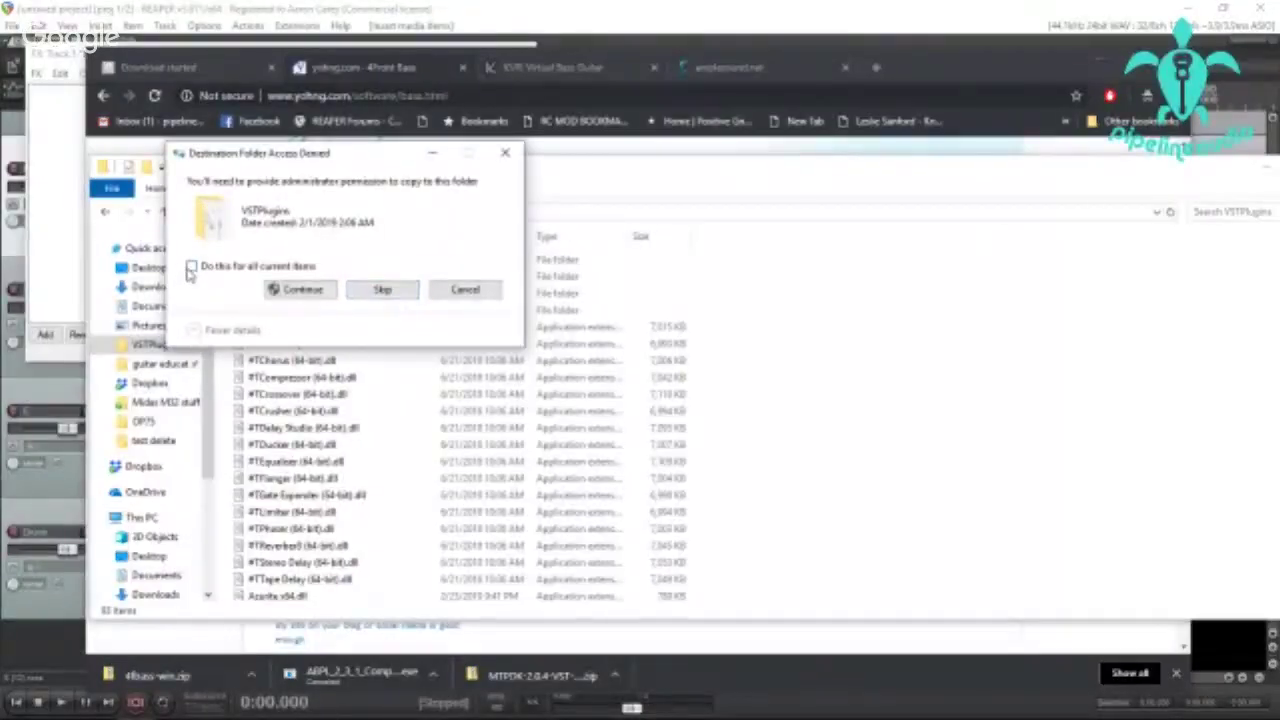
{"action": "left_click", "coordinate": [292, 294]}
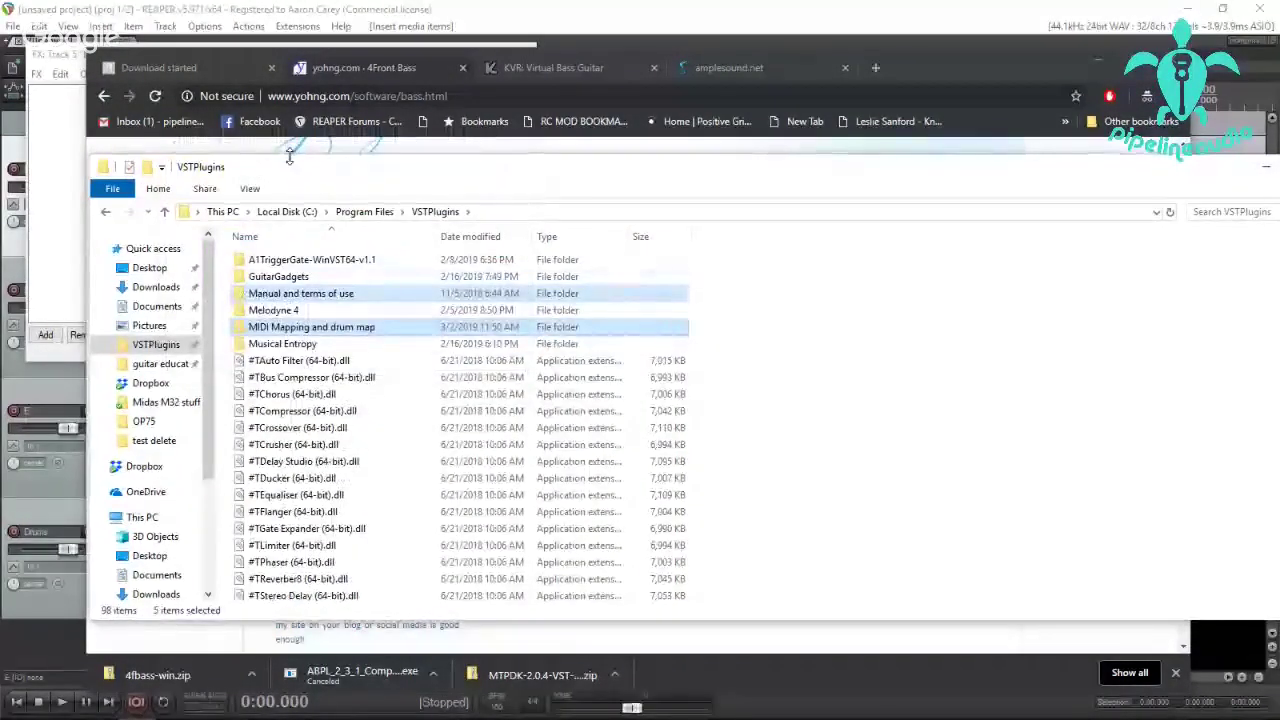
Switch to REAPER and close the FX window of track 5.
{"action": "left_click", "coordinate": [300, 27]}
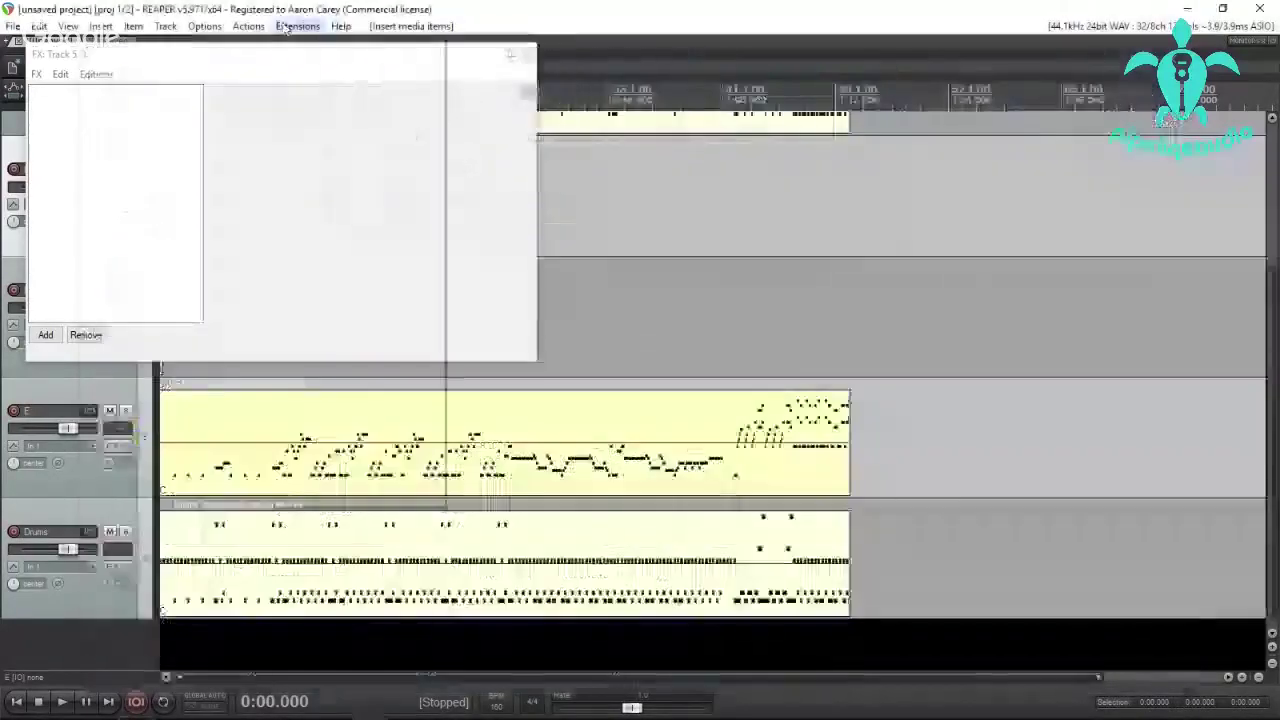
{"action": "left_click", "coordinate": [606, 15]}
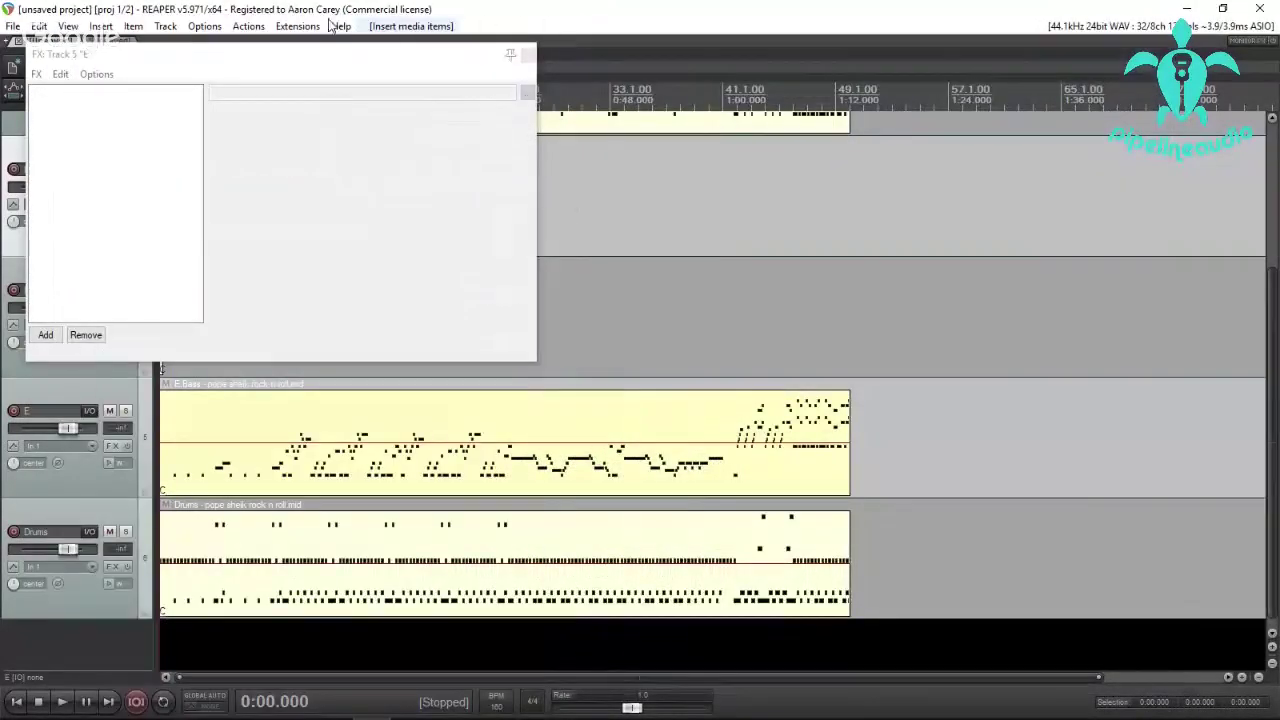
{"action": "left_click", "coordinate": [527, 53]}
Save the project as "gp to reaper" in the "GP to REAPER" folder on drive D.
{"action": "left_click", "coordinate": [13, 26]}
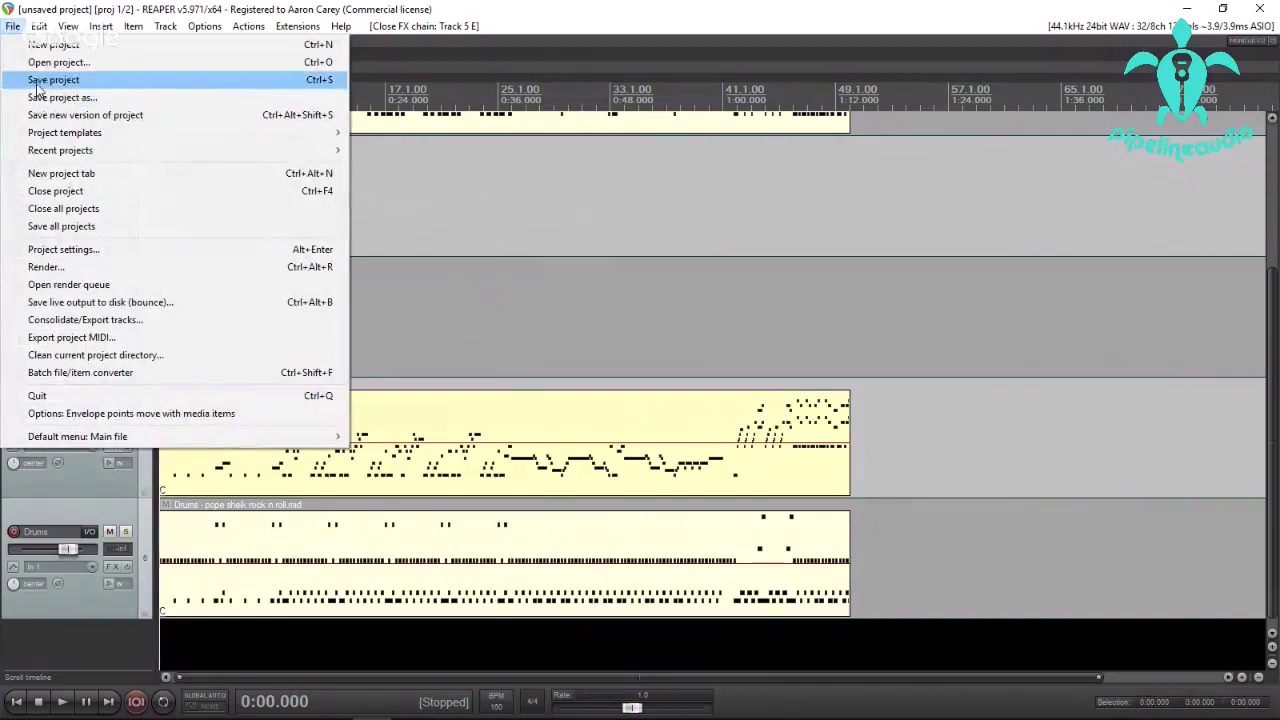
{"action": "left_click", "coordinate": [40, 80]}
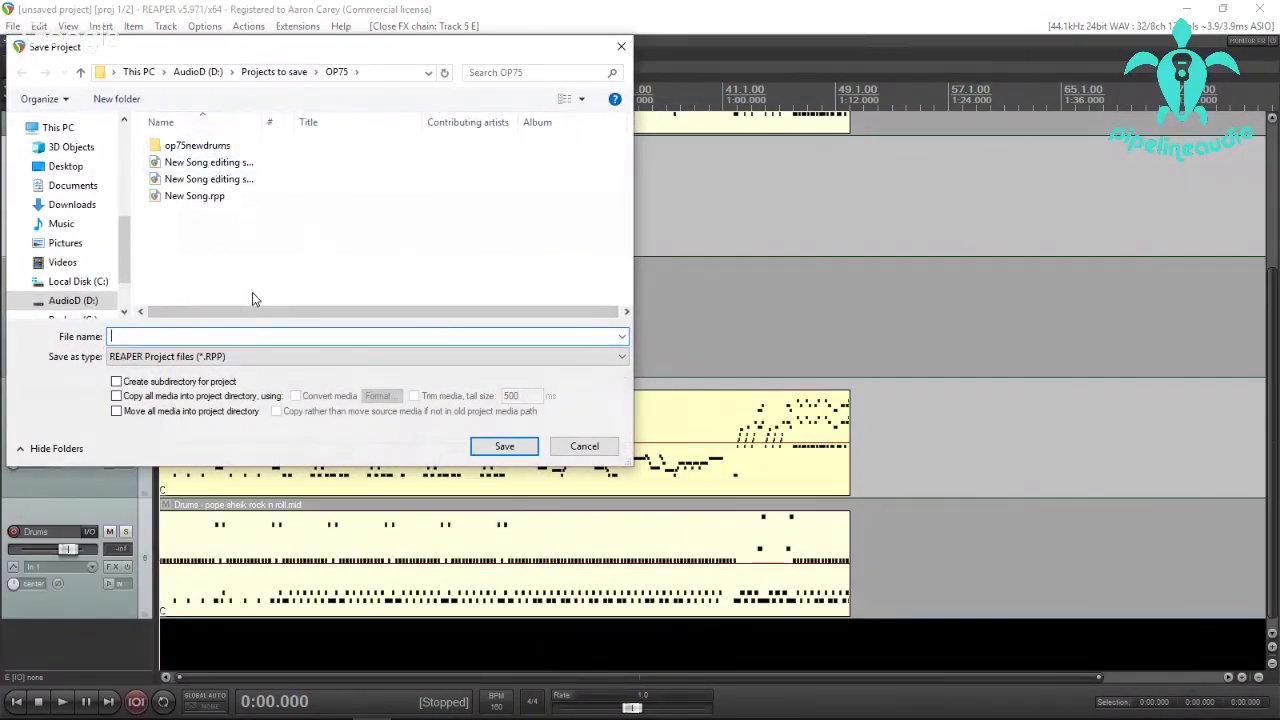
{"action": "type", "text": "gp to midi"}
{"action": "left_click", "coordinate": [81, 74]}
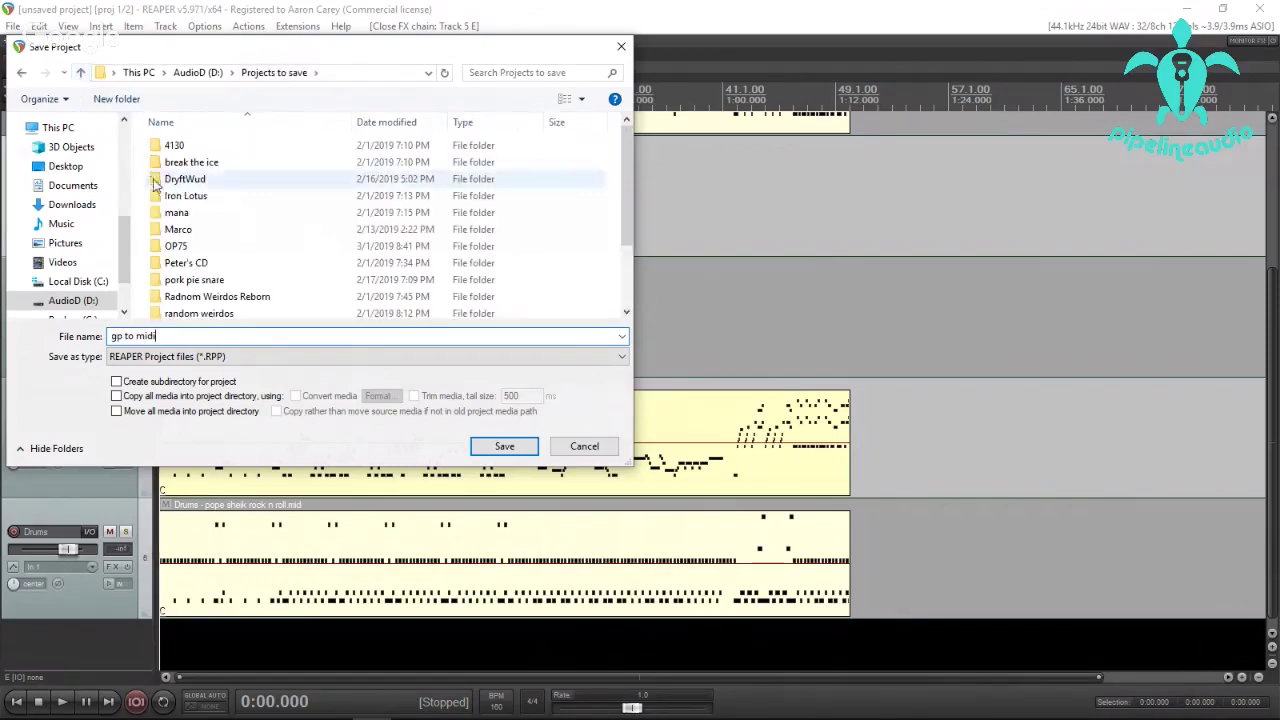
{"action": "scroll", "coordinate": [185, 250], "scroll_direction": "down", "scroll_amount": 2}
{"action": "scroll", "coordinate": [185, 255], "scroll_direction": "up", "scroll_amount": 2}
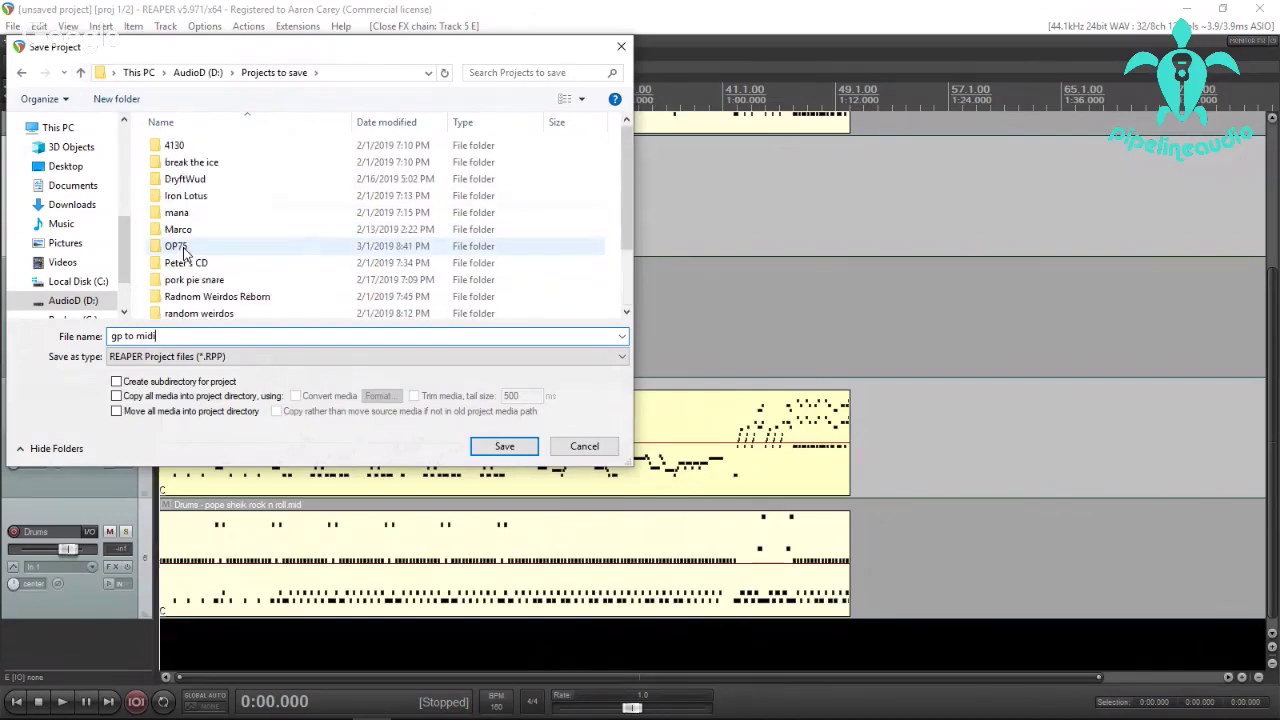
{"action": "left_click", "coordinate": [83, 75]}
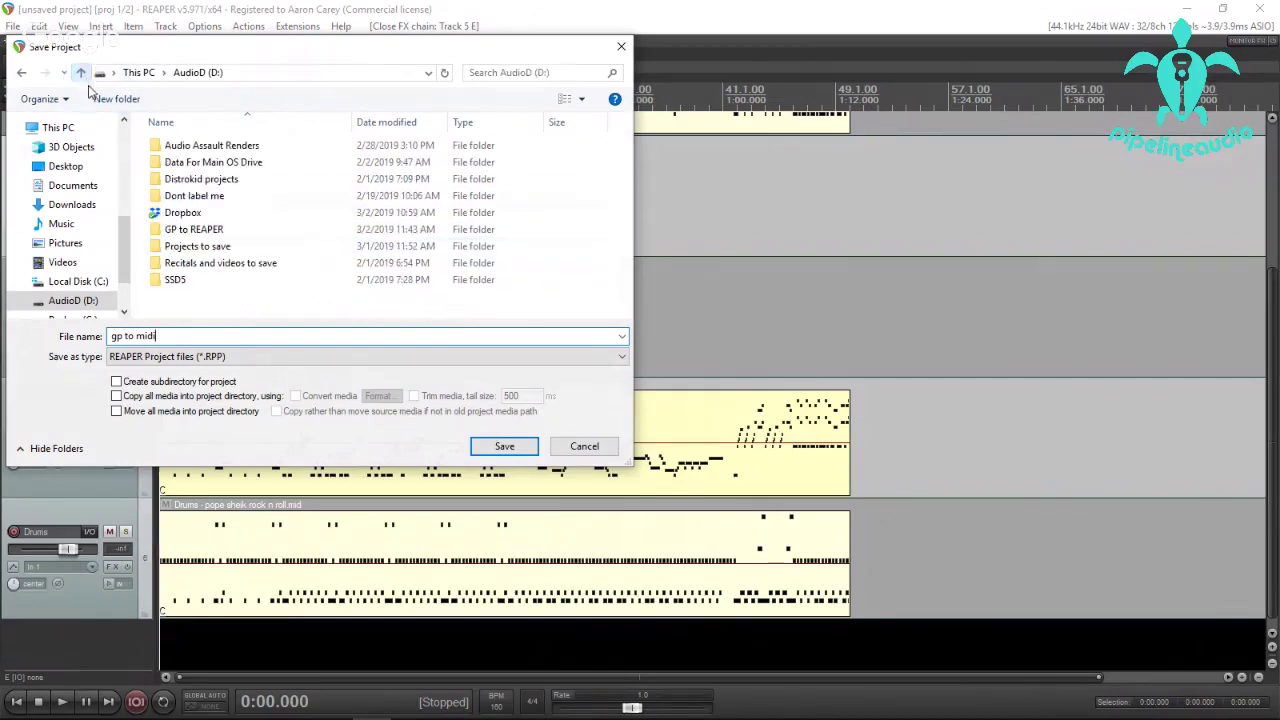
{"action": "left_click", "coordinate": [168, 233]}
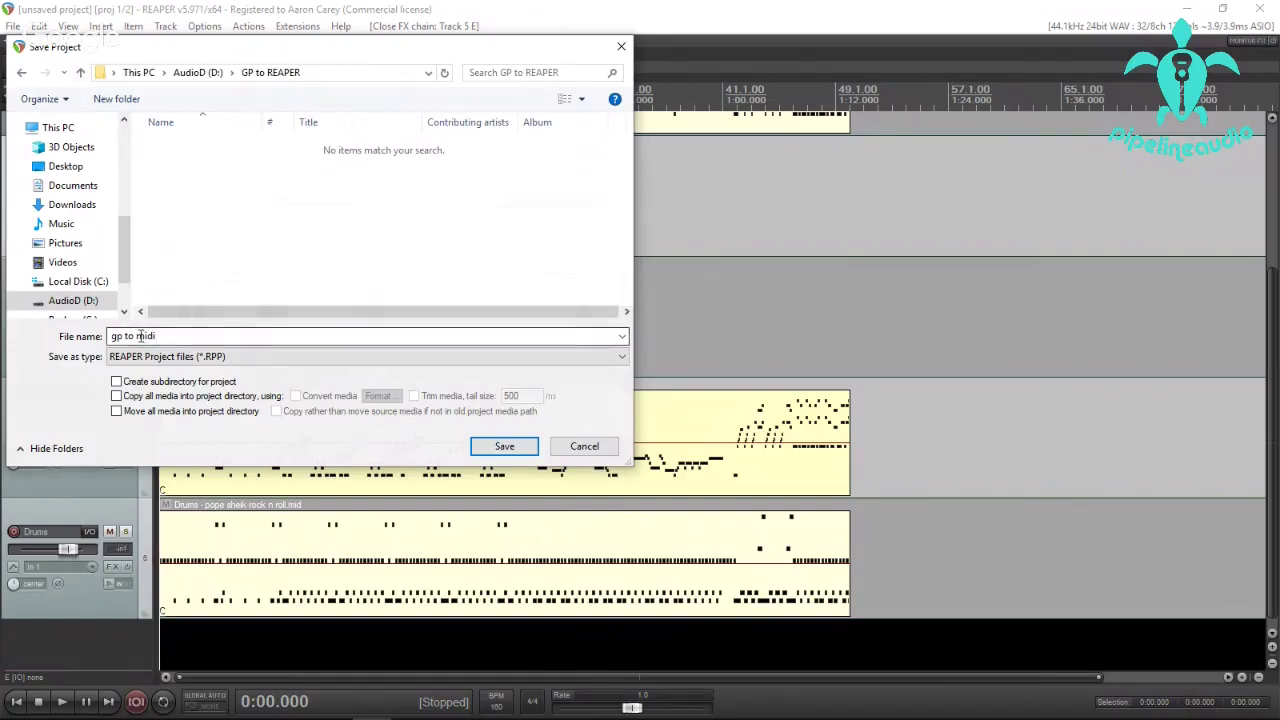
{"action": "left_click", "coordinate": [210, 340]}
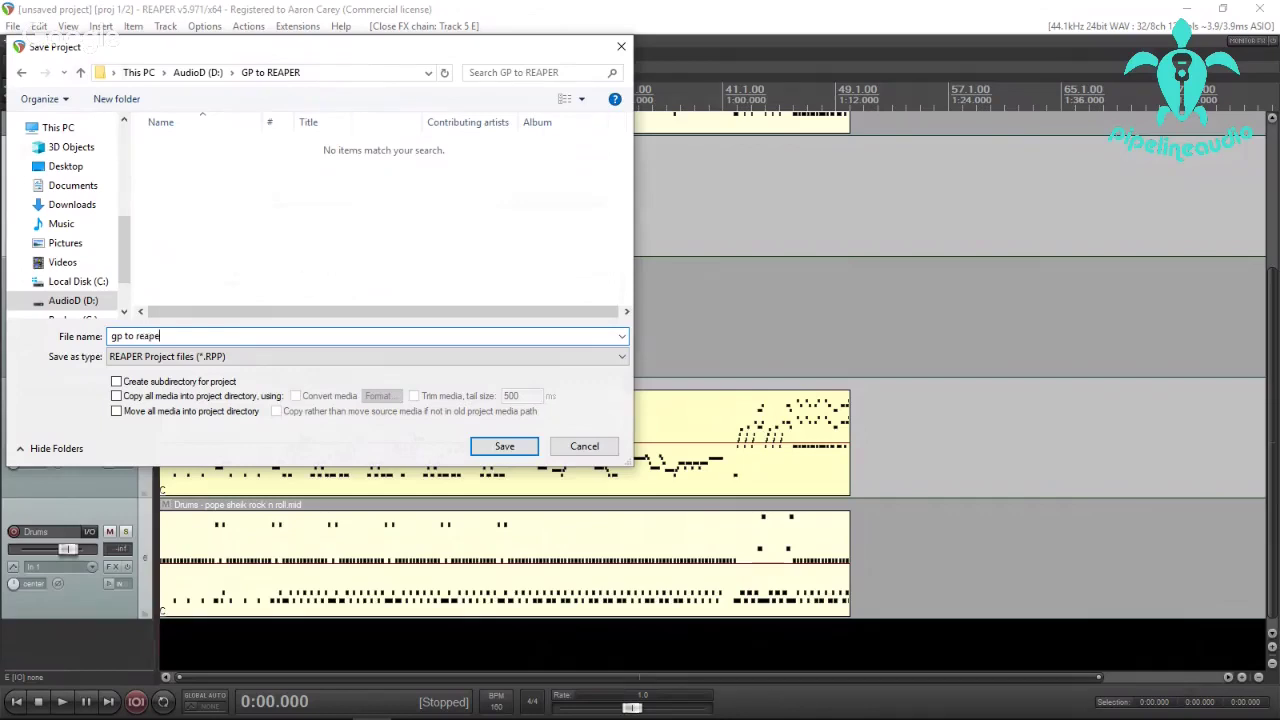
{"action": "type", "text": "gp to reaper"}
{"action": "left_click", "coordinate": [504, 446]}
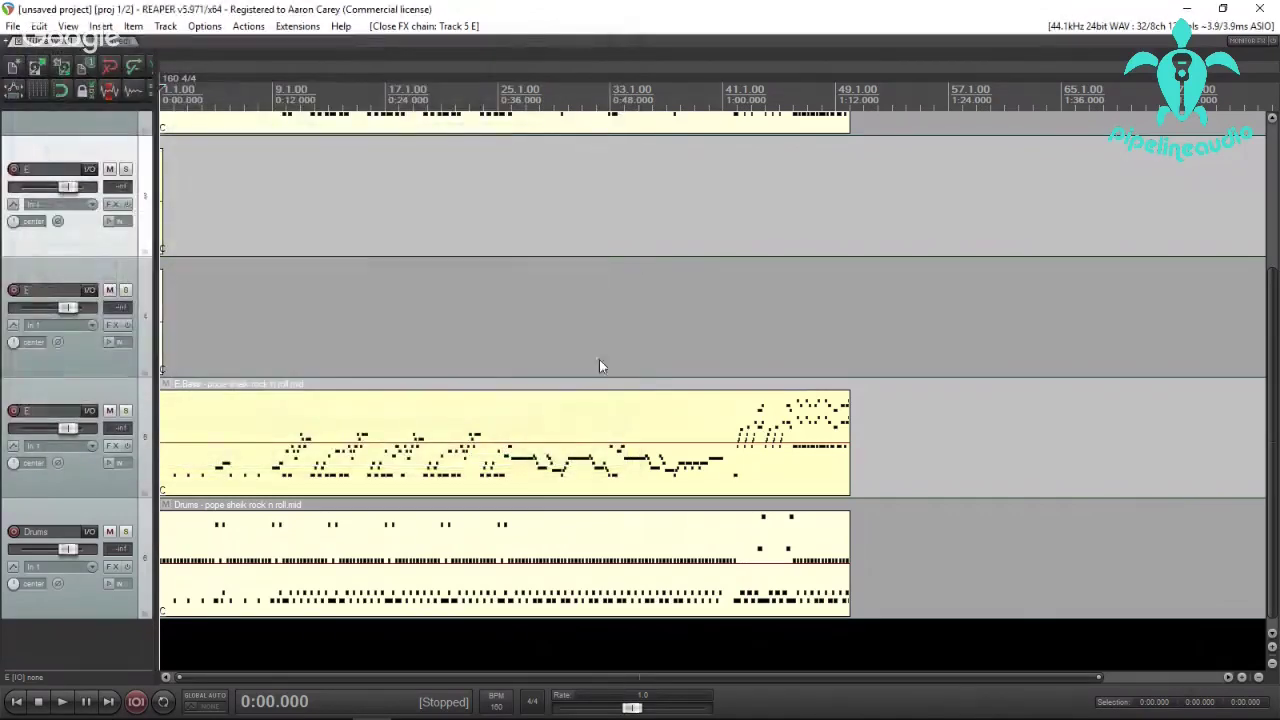
Quit REAPER without saving the other unsaved project.
{"action": "left_click", "coordinate": [1268, 12]}
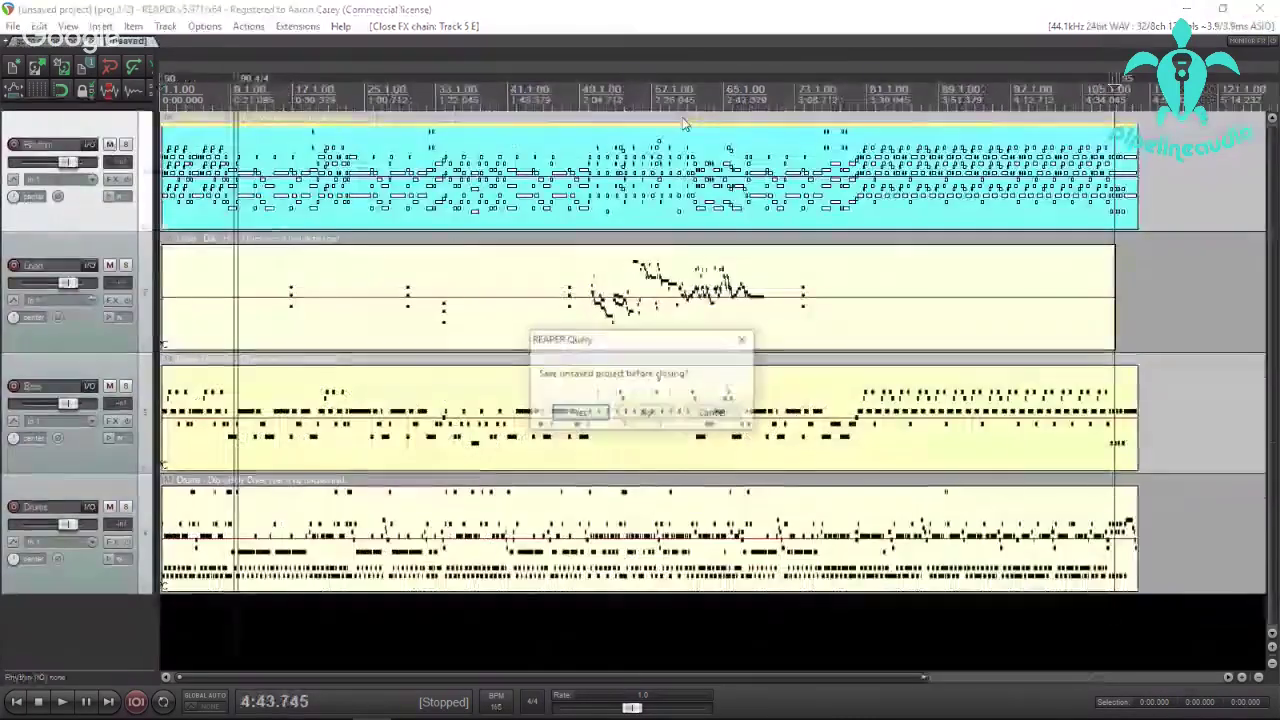
{"action": "left_click", "coordinate": [648, 413]}
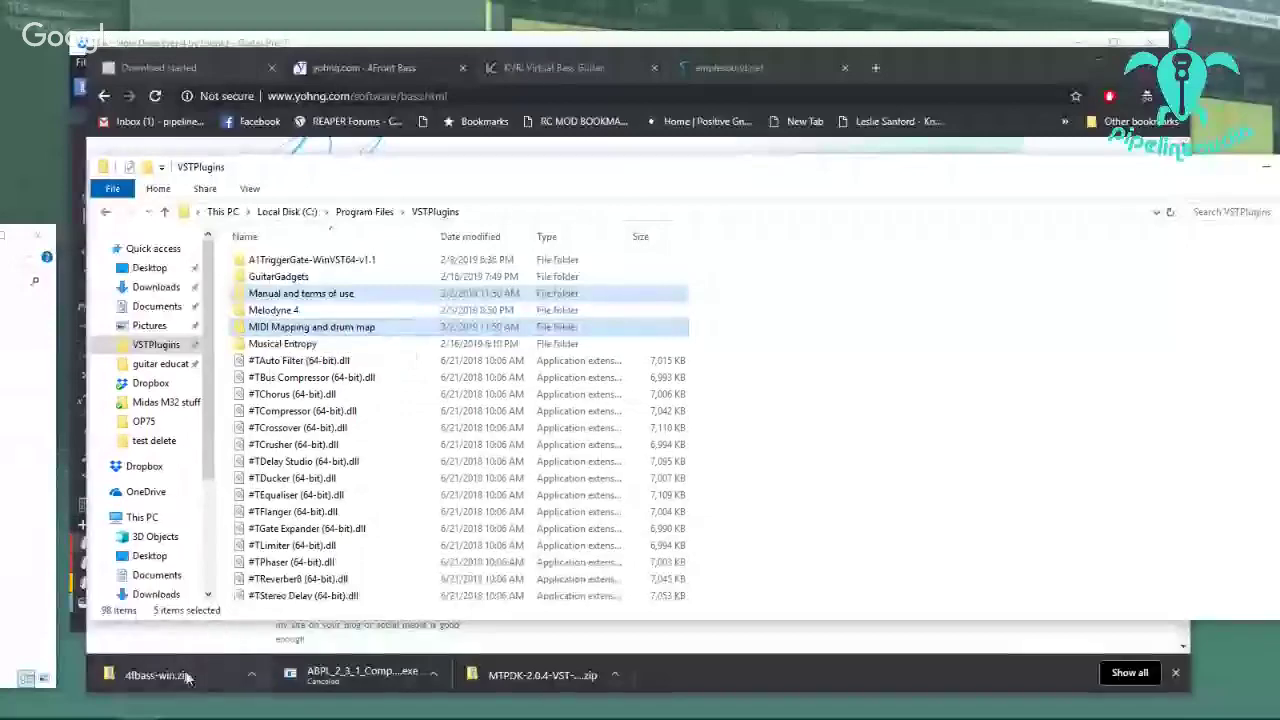
Open 4fbass-win.zip and copy "4Front Bass x64.dll" into the VSTPlugins folder, granting administrator permission.
{"action": "left_click", "coordinate": [244, 662]}
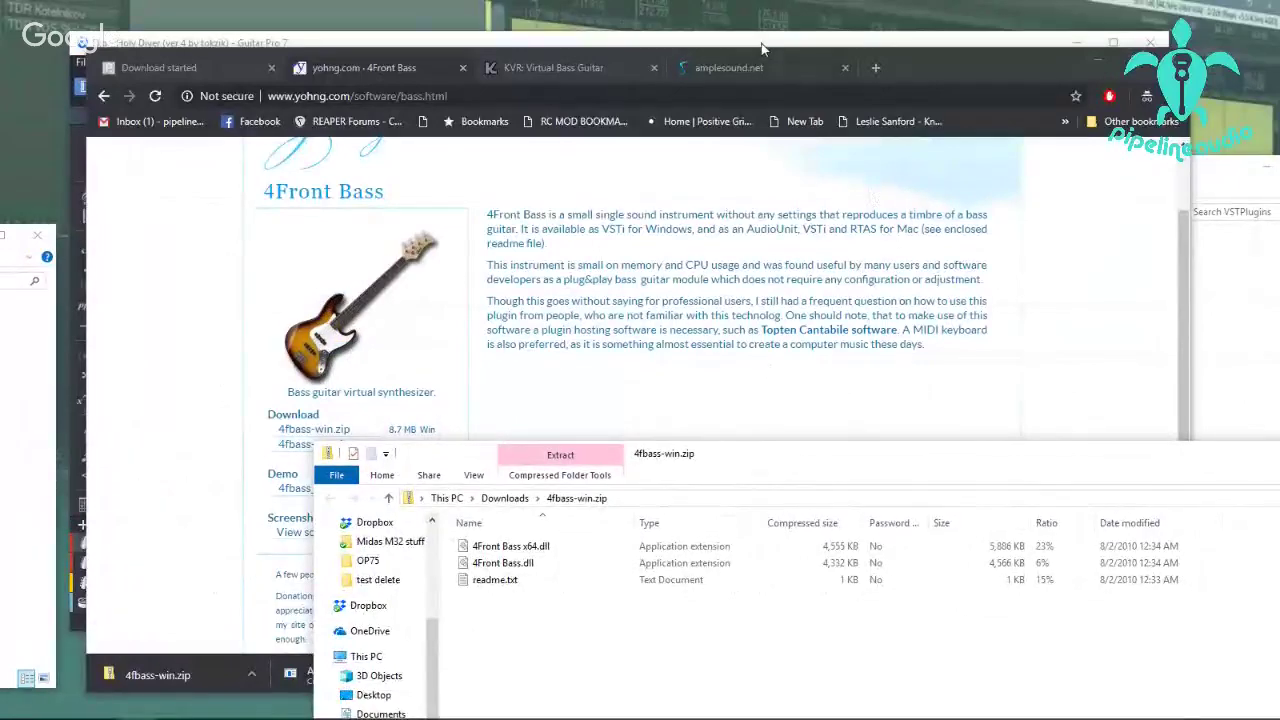
{"action": "left_click", "coordinate": [762, 47]}
{"action": "left_click", "coordinate": [883, 657]}
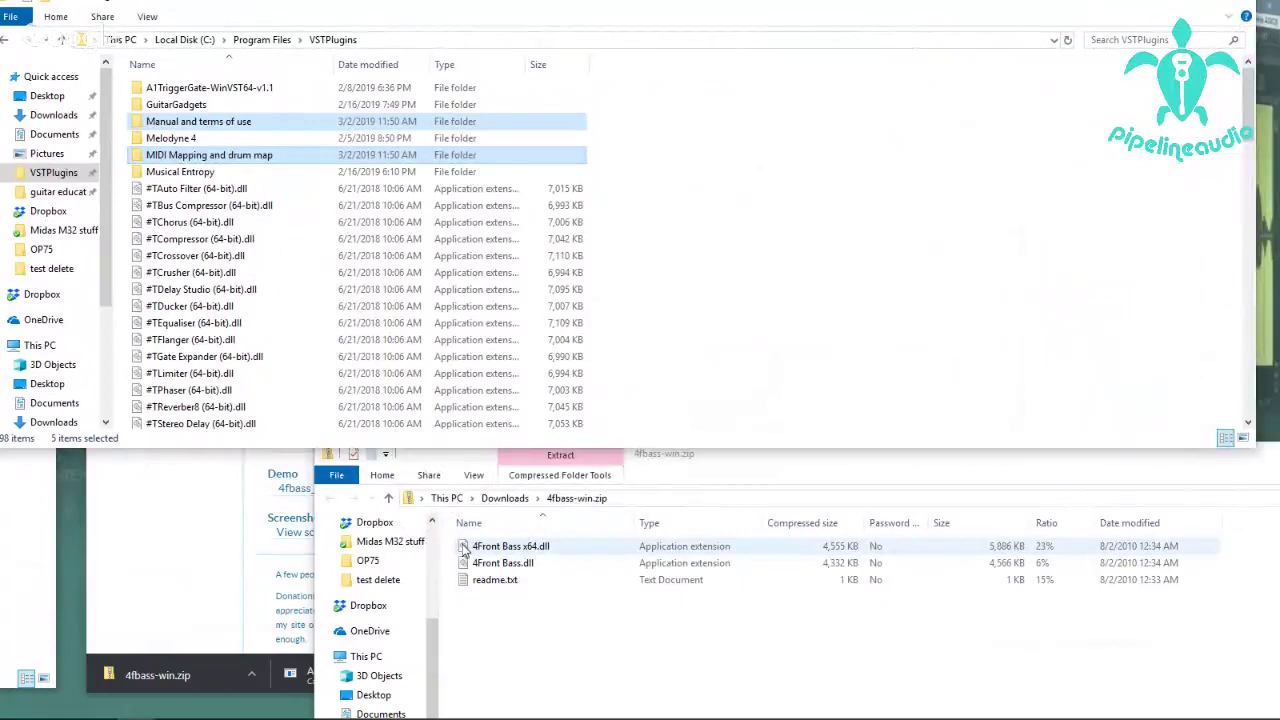
{"action": "left_click_drag", "start_coordinate": [463, 548], "coordinate": [686, 323]}
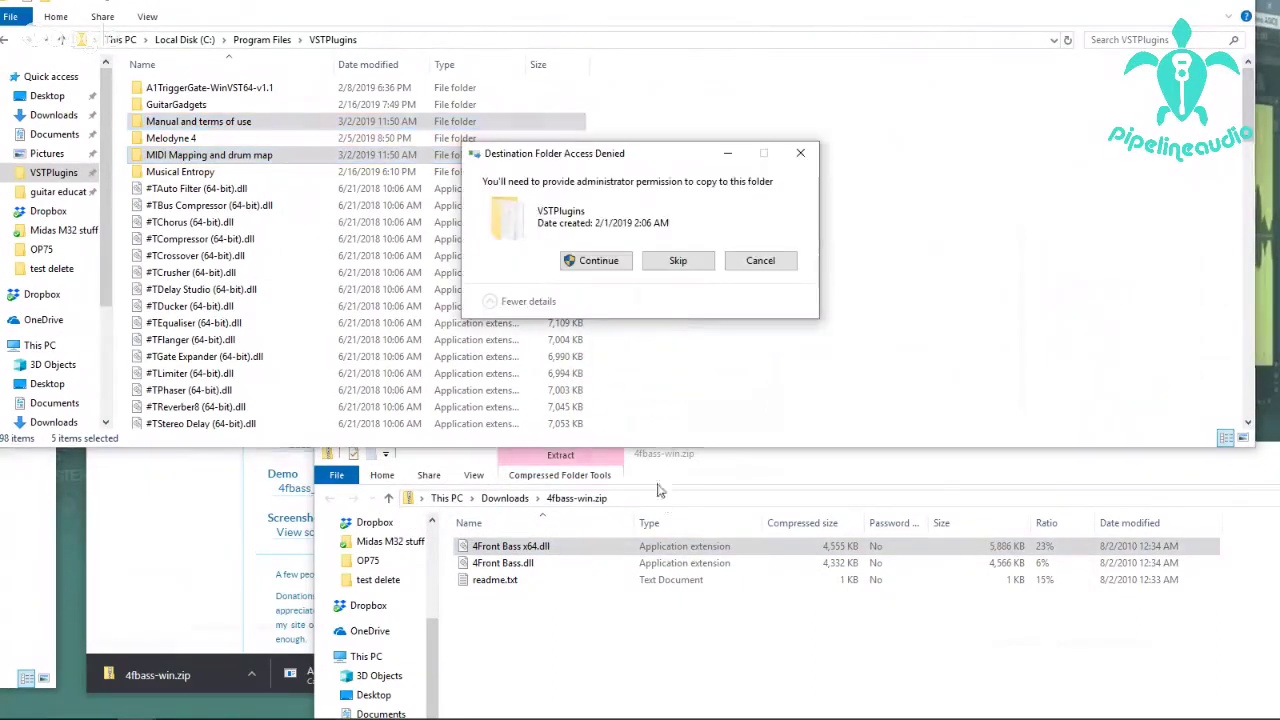
{"action": "left_click", "coordinate": [598, 260]}
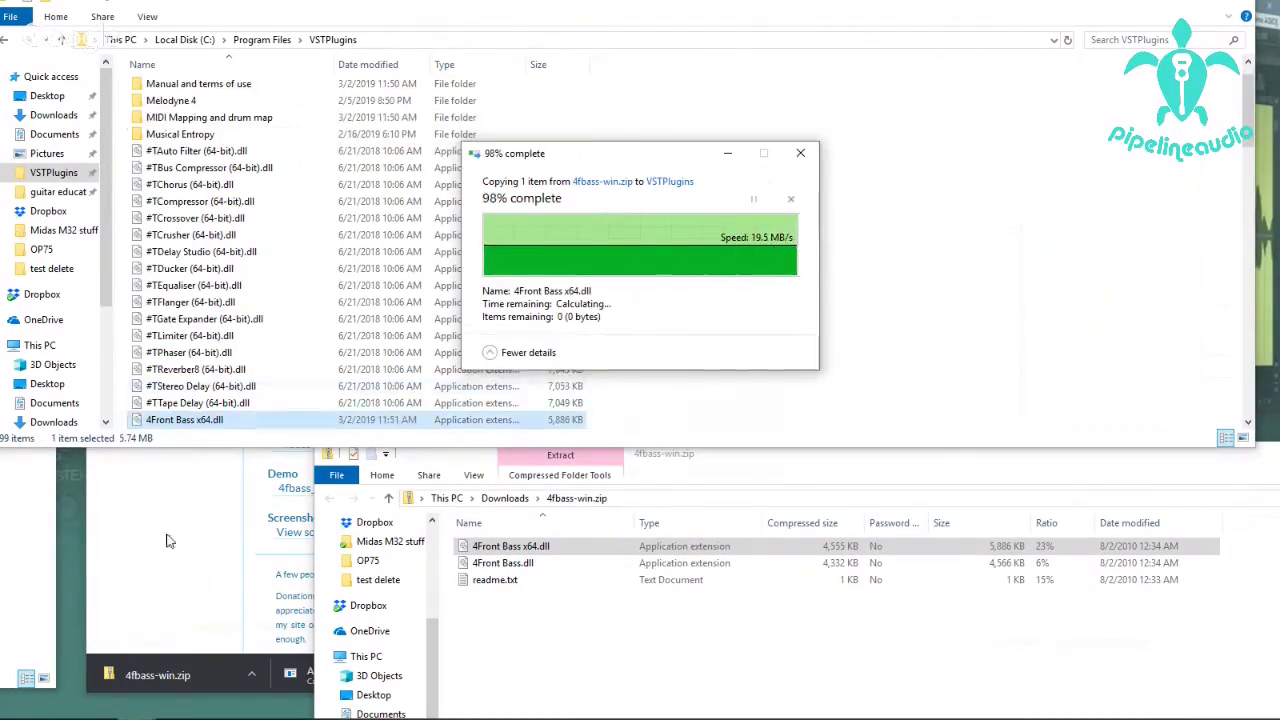
Switch to the Chrome browser and search Google for "electric guitar virtual instrument vst".
{"action": "left_click", "coordinate": [197, 592]}
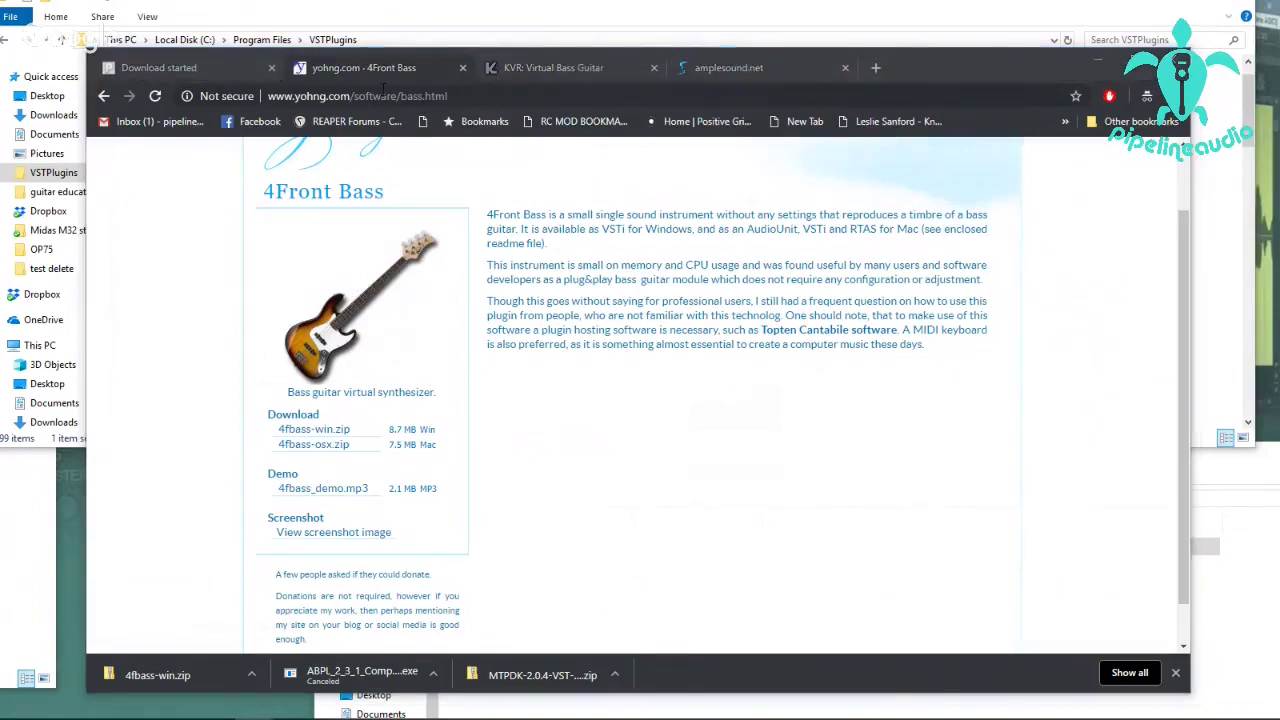
{"action": "left_click", "coordinate": [460, 96]}
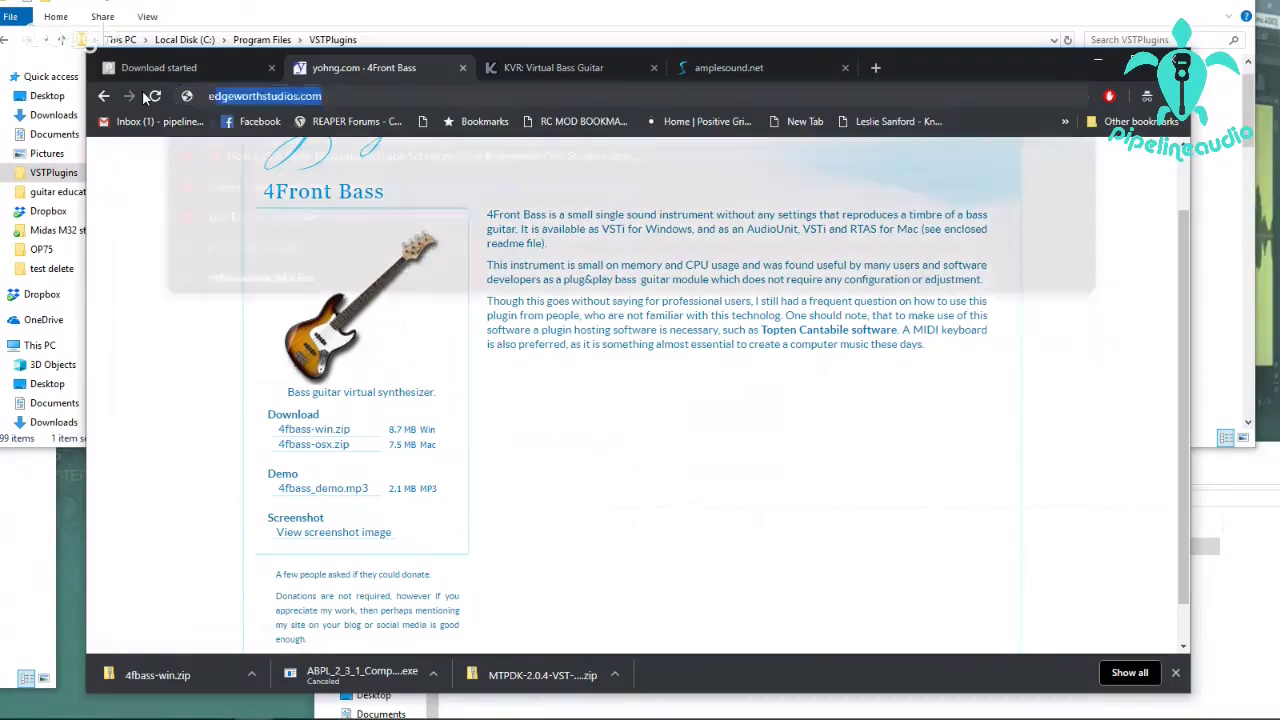
{"action": "type", "text": "electric guitar vit"}
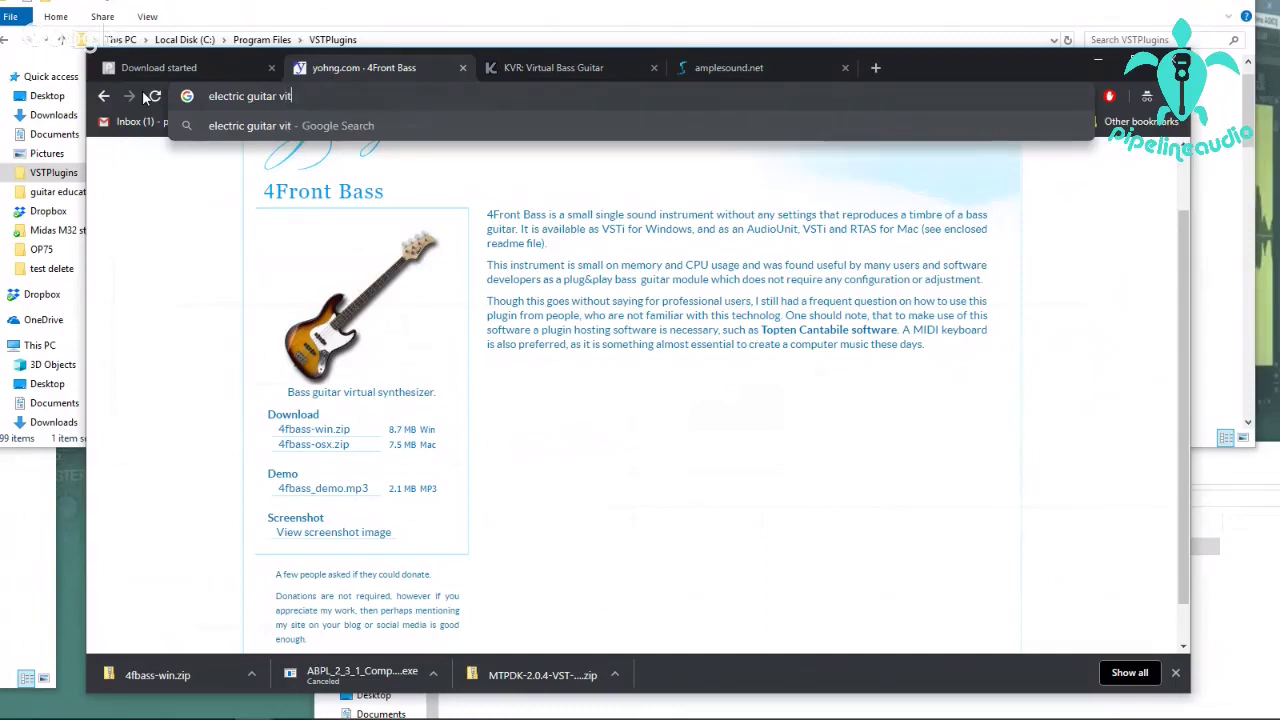
{"action": "type", "text": "tual instrument vst"}
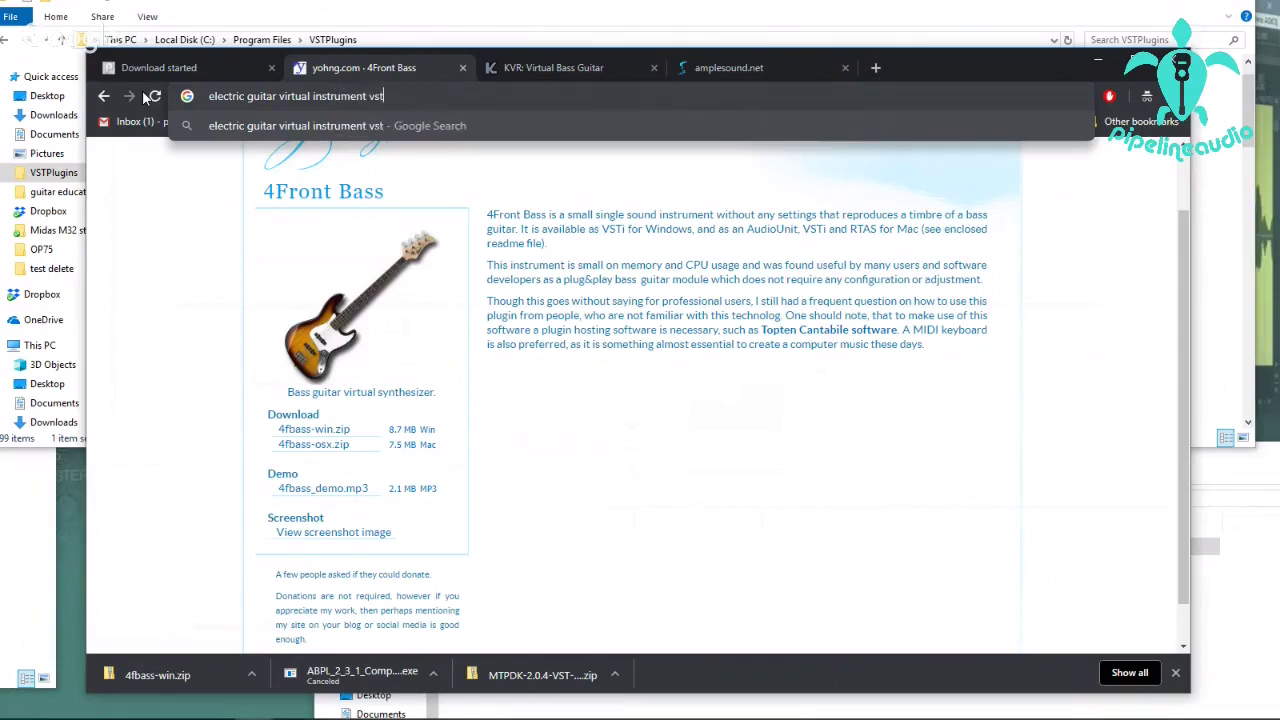
{"action": "key", "text": "Return"}
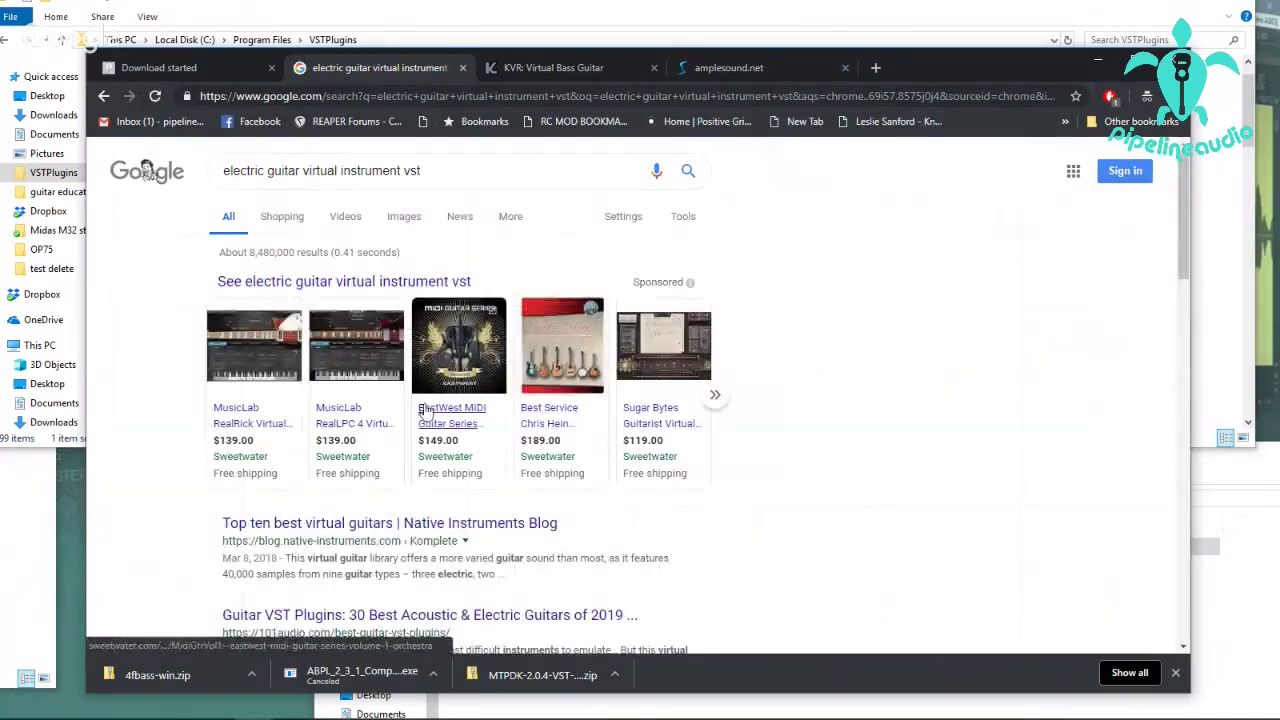
Open the 101audio.com article "Guitar VST Plugins: 30 Best Acoustic & Electric Guitars of 2019" from the search results.
{"action": "mouse_move", "coordinate": [300, 430]}
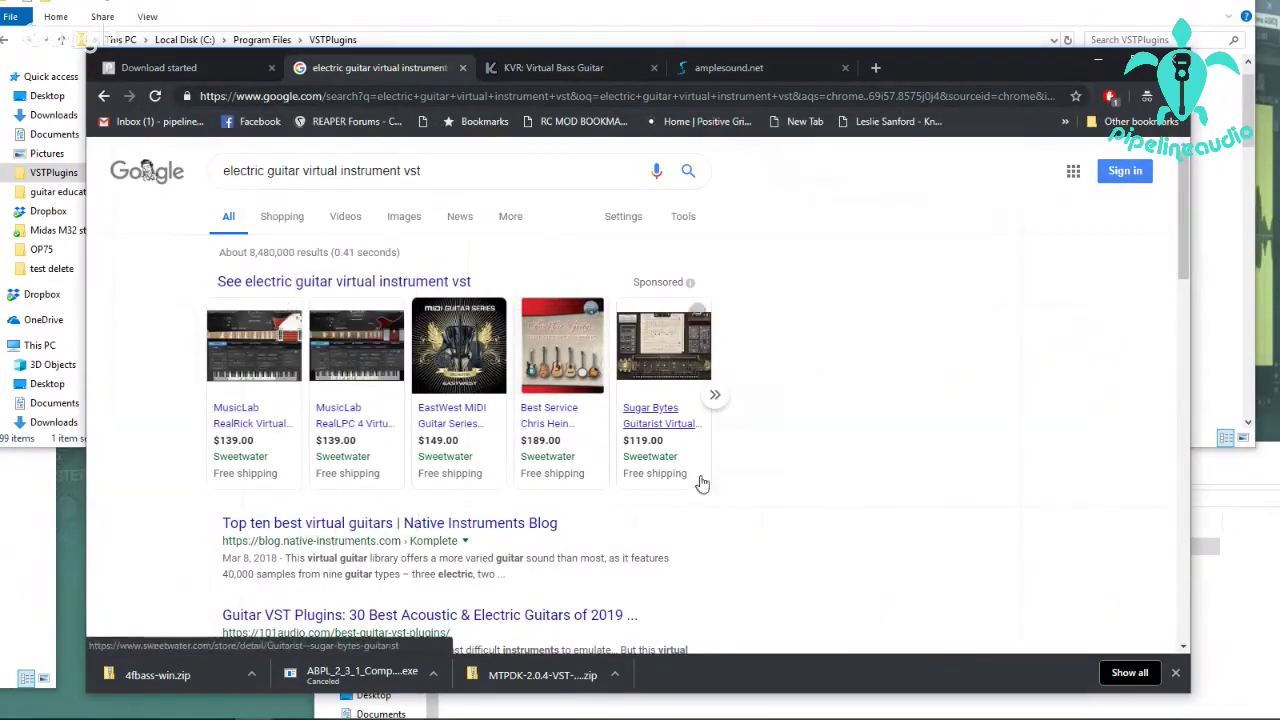
{"action": "scroll", "coordinate": [790, 468], "scroll_direction": "down", "scroll_amount": 1}
{"action": "scroll", "coordinate": [783, 463], "scroll_direction": "down", "scroll_amount": 1}
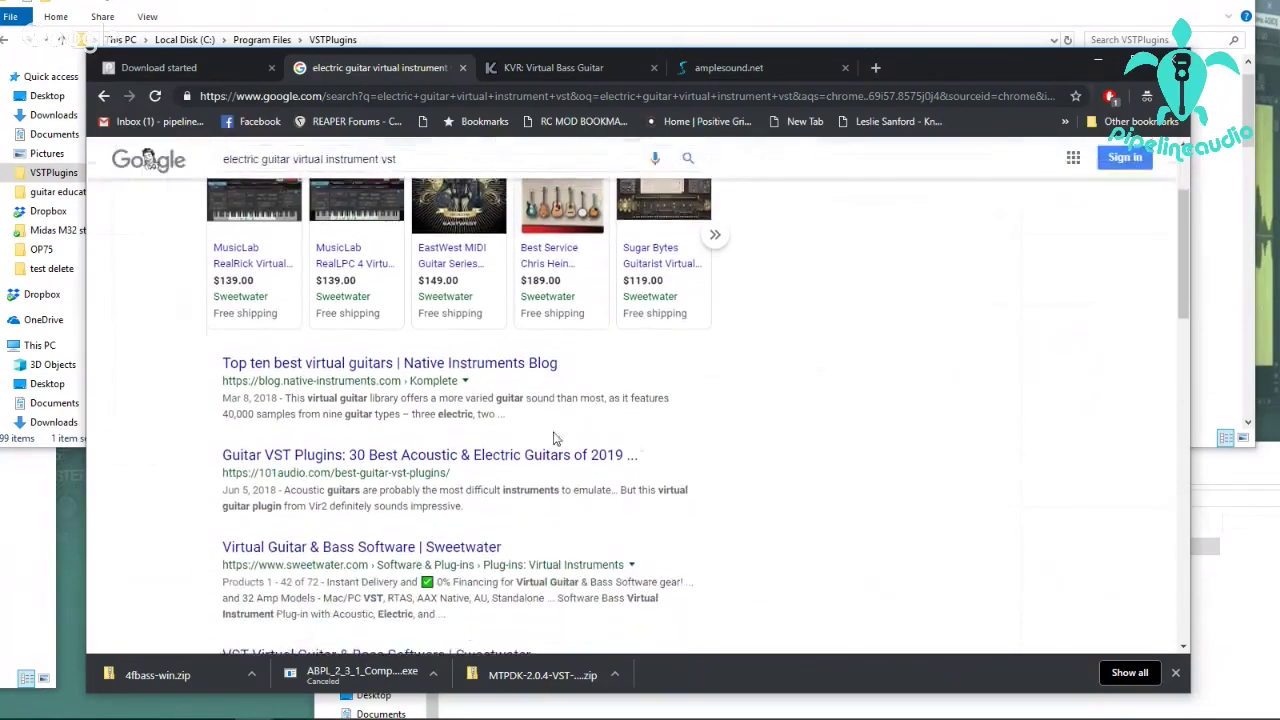
{"action": "left_click", "coordinate": [390, 458]}
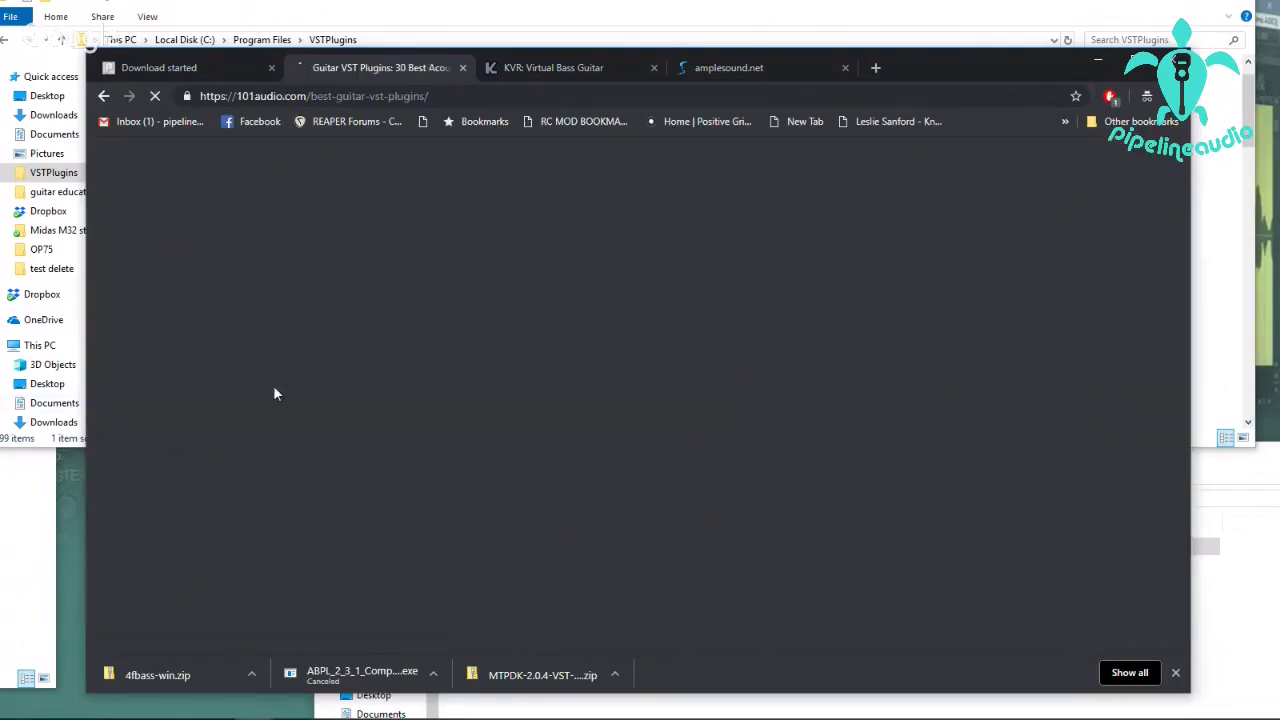
Examine the article's guitar plugin reviews, from Vir2 Acou6tics through Vir2 Apollo: Cinematic Guitars.
{"action": "scroll", "coordinate": [495, 422], "scroll_direction": "down", "scroll_amount": 2}
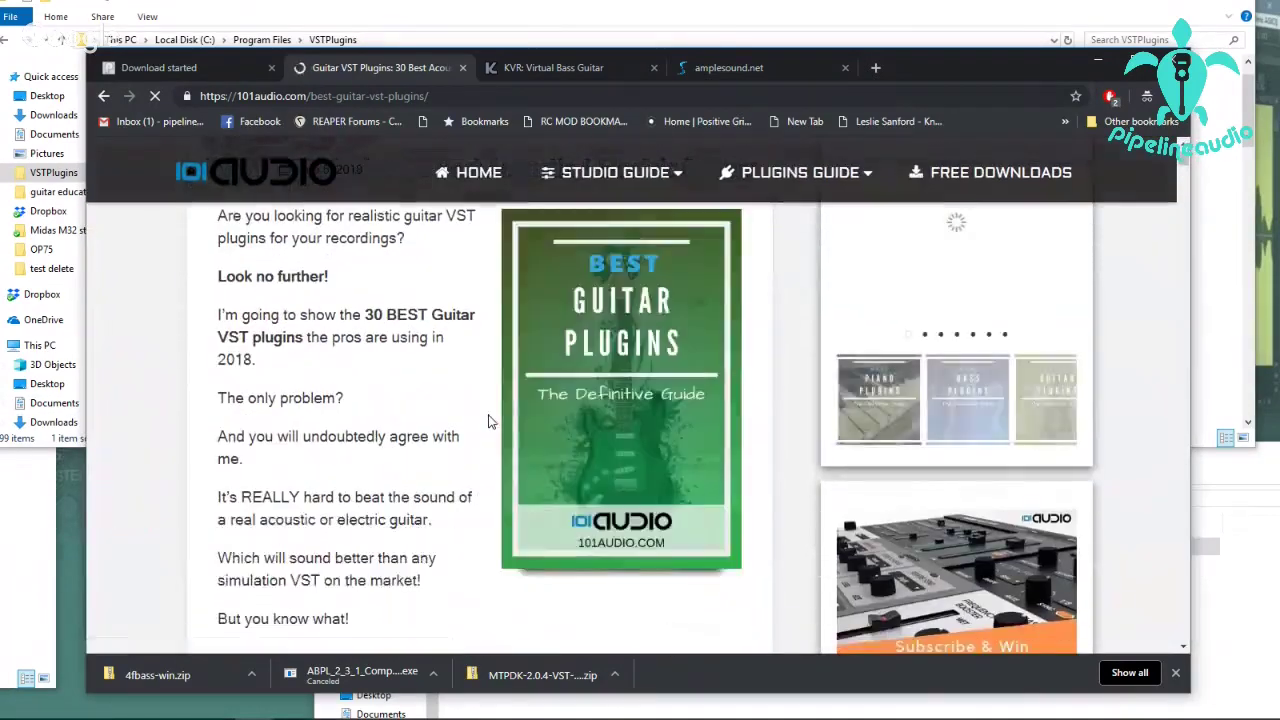
{"action": "scroll", "coordinate": [488, 422], "scroll_direction": "down", "scroll_amount": 6}
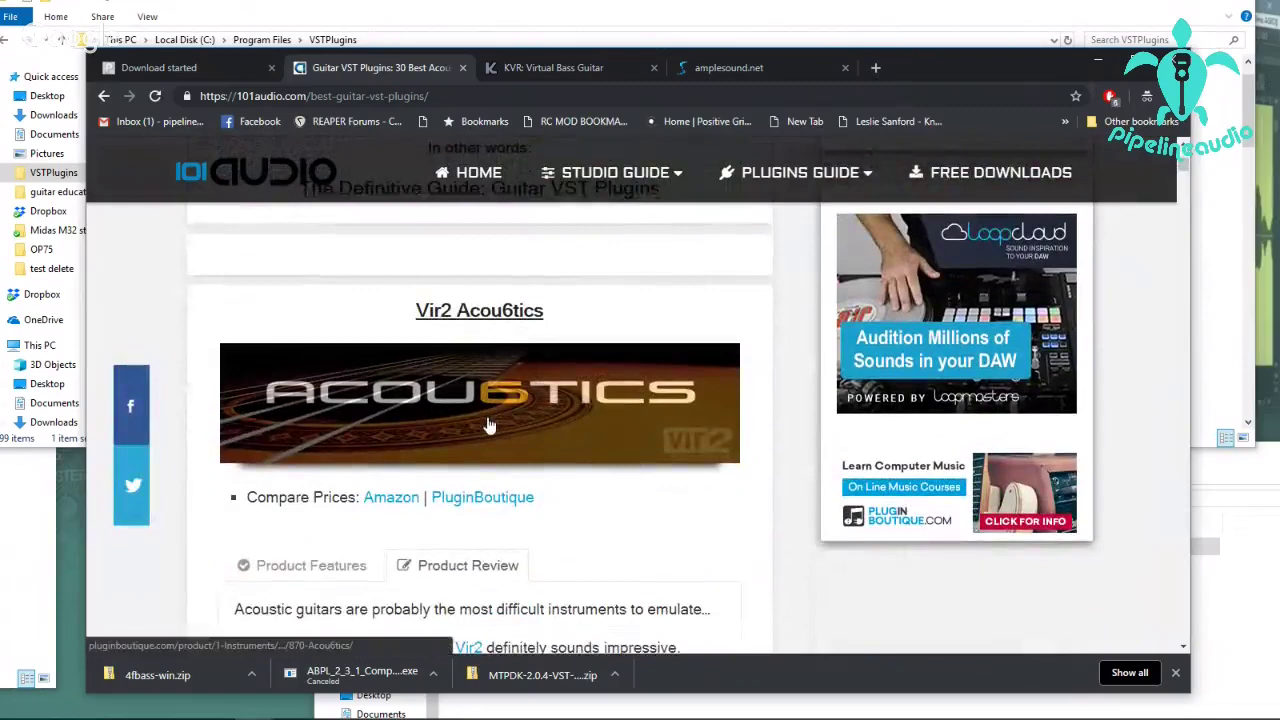
{"action": "scroll", "coordinate": [489, 425], "scroll_direction": "down", "scroll_amount": 2}
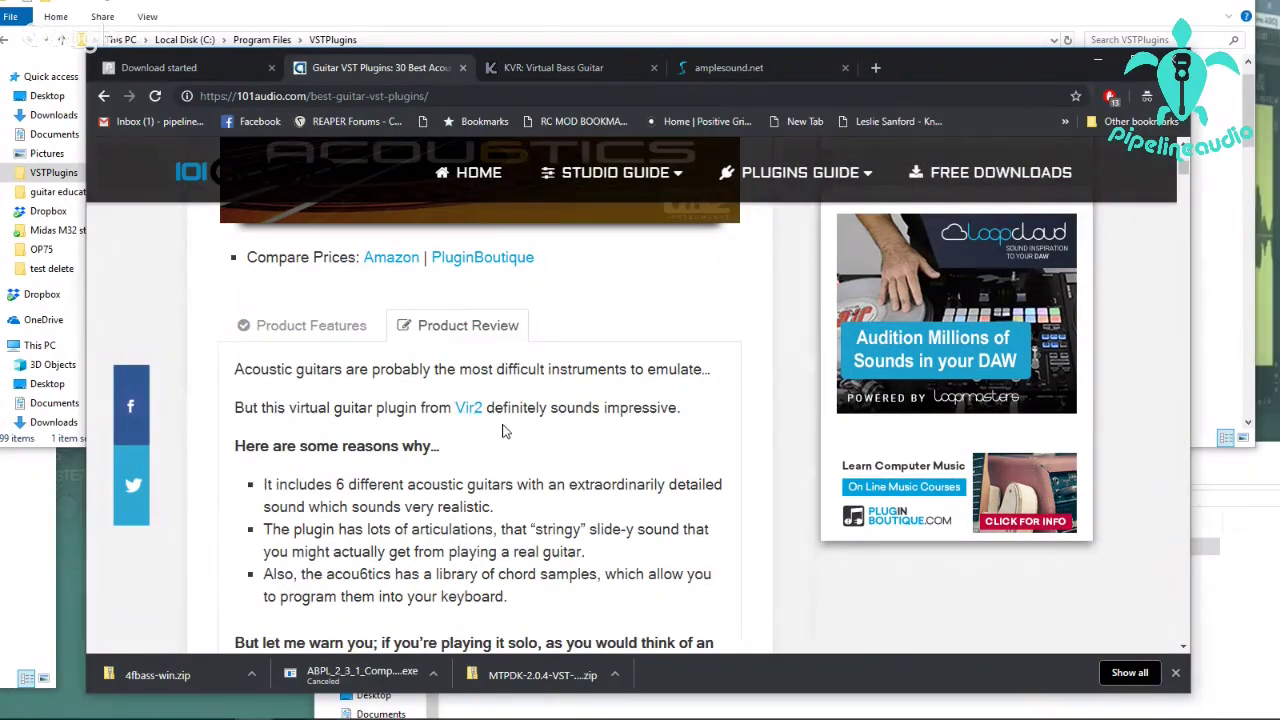
{"action": "scroll", "coordinate": [490, 430], "scroll_direction": "up", "scroll_amount": 1}
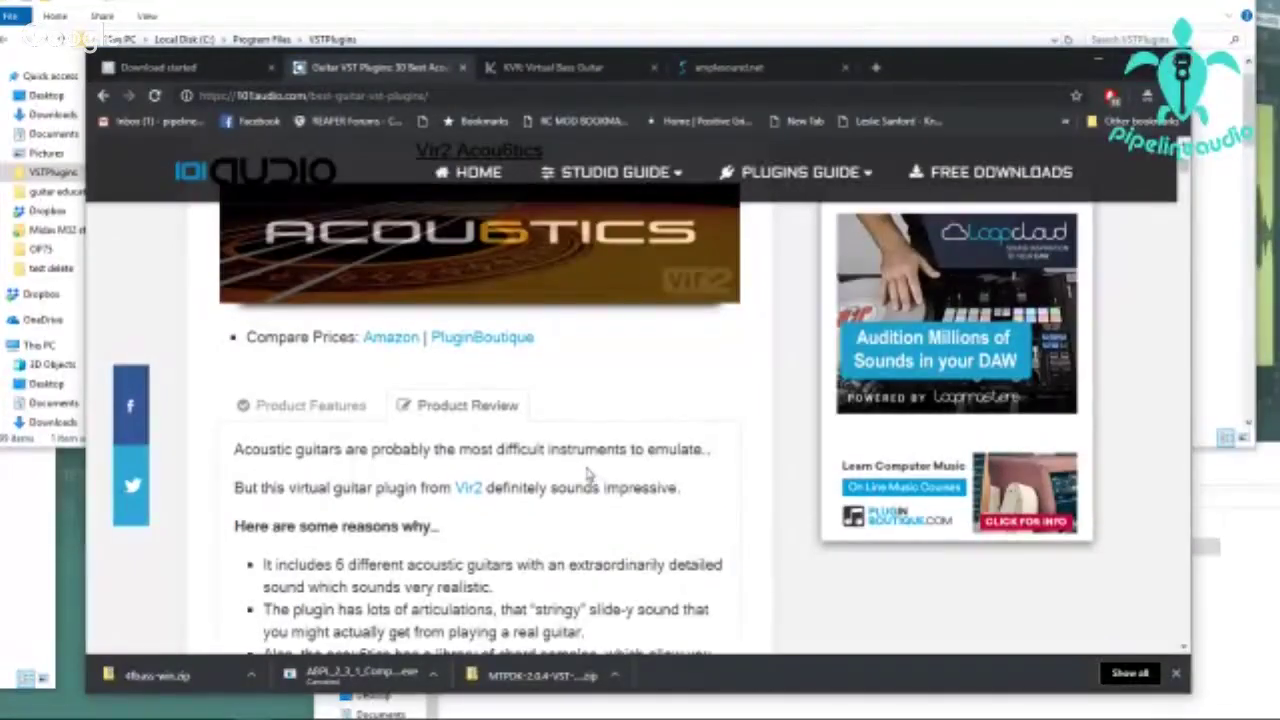
{"action": "scroll", "coordinate": [590, 477], "scroll_direction": "down", "scroll_amount": 3}
{"action": "scroll", "coordinate": [578, 473], "scroll_direction": "down", "scroll_amount": 2}
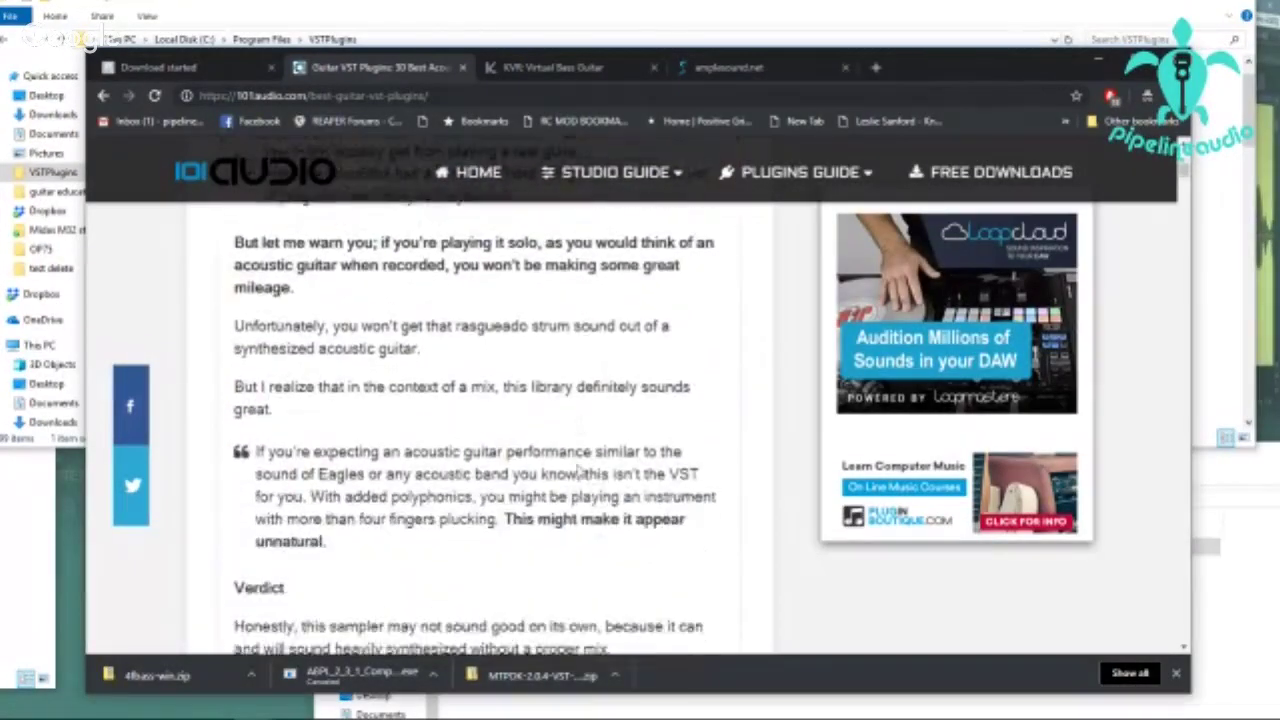
{"action": "scroll", "coordinate": [578, 473], "scroll_direction": "down", "scroll_amount": 8}
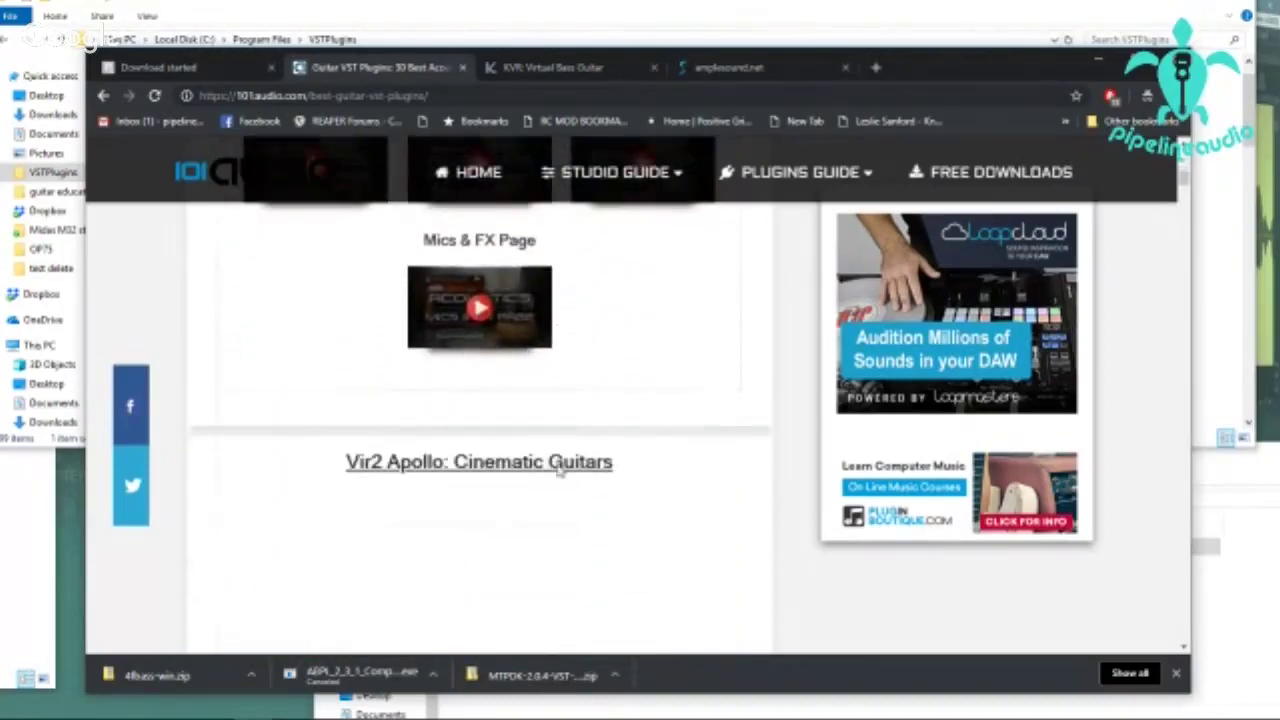
{"action": "scroll", "coordinate": [558, 474], "scroll_direction": "down", "scroll_amount": 2}
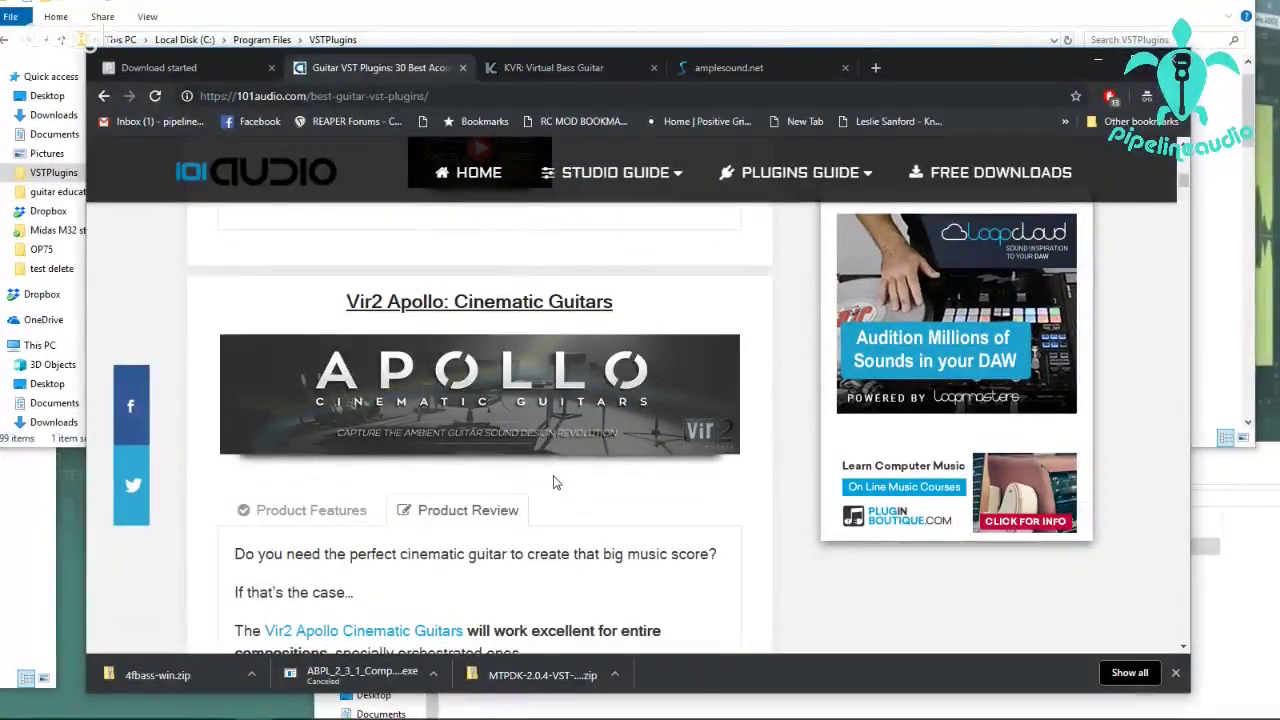
{"action": "scroll", "coordinate": [556, 483], "scroll_direction": "up", "scroll_amount": 3}
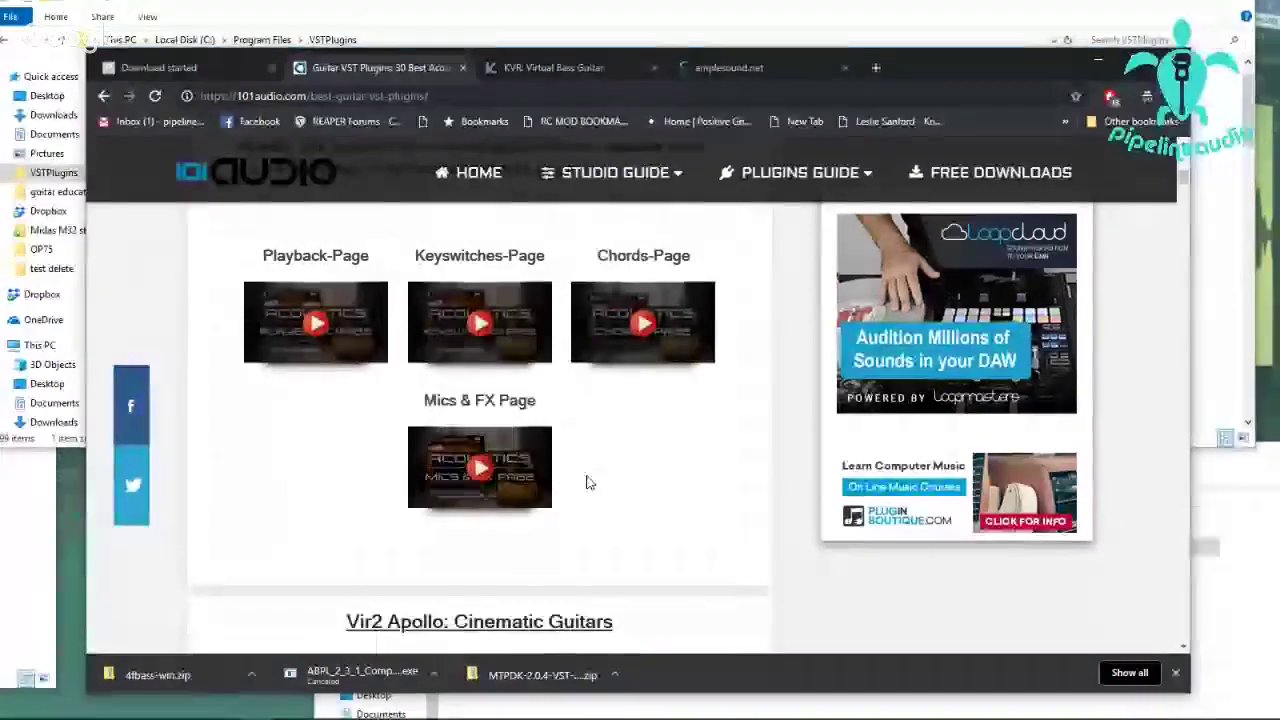
Search the article for the word "free" and go to its second occurrence.
{"action": "key", "text": "ctrl+f"}
{"action": "type", "text": "free"}
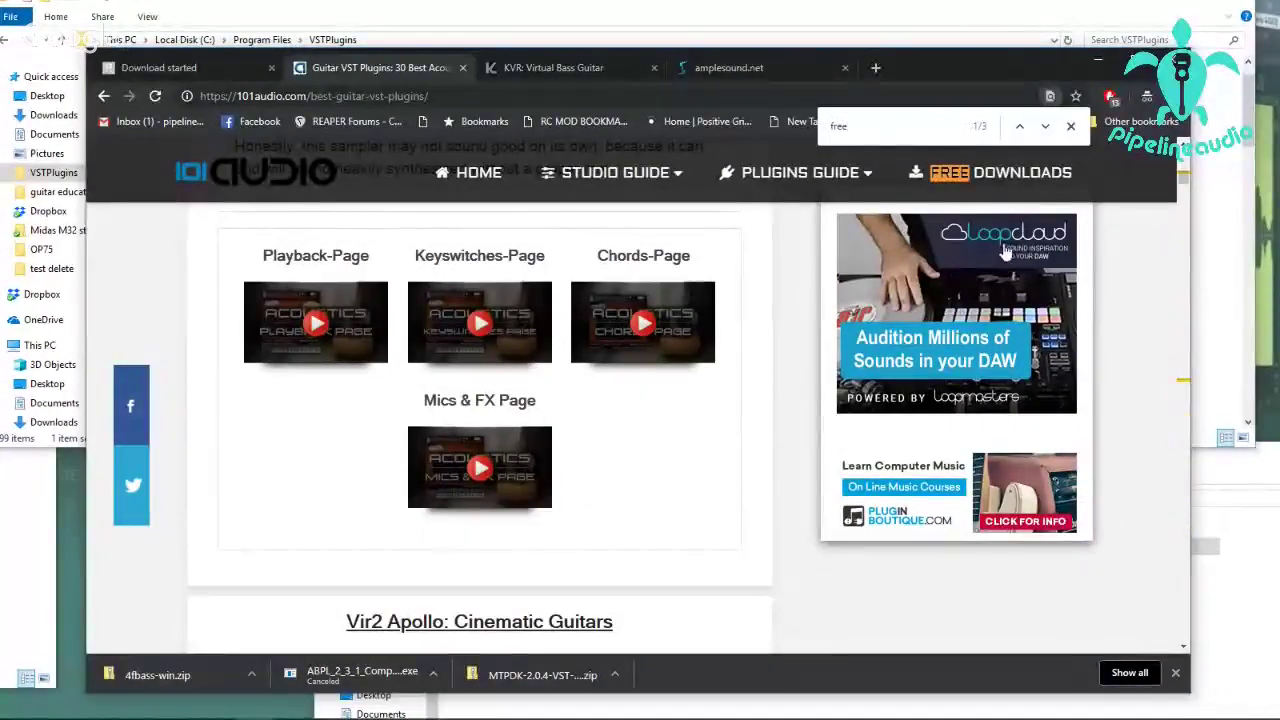
{"action": "left_click", "coordinate": [1046, 127]}
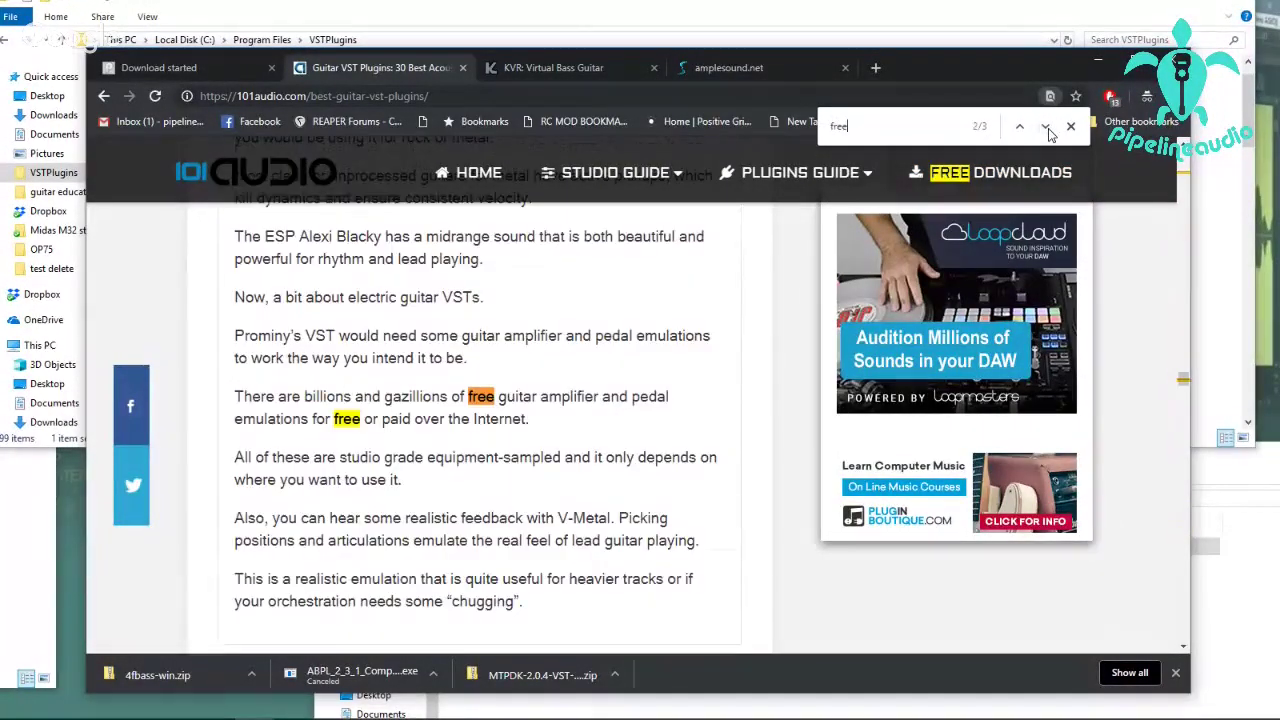
Check the matches for "free" in the guitar VST plugins article, close the page search and skim the article's introduction.
{"action": "left_click", "coordinate": [1046, 127]}
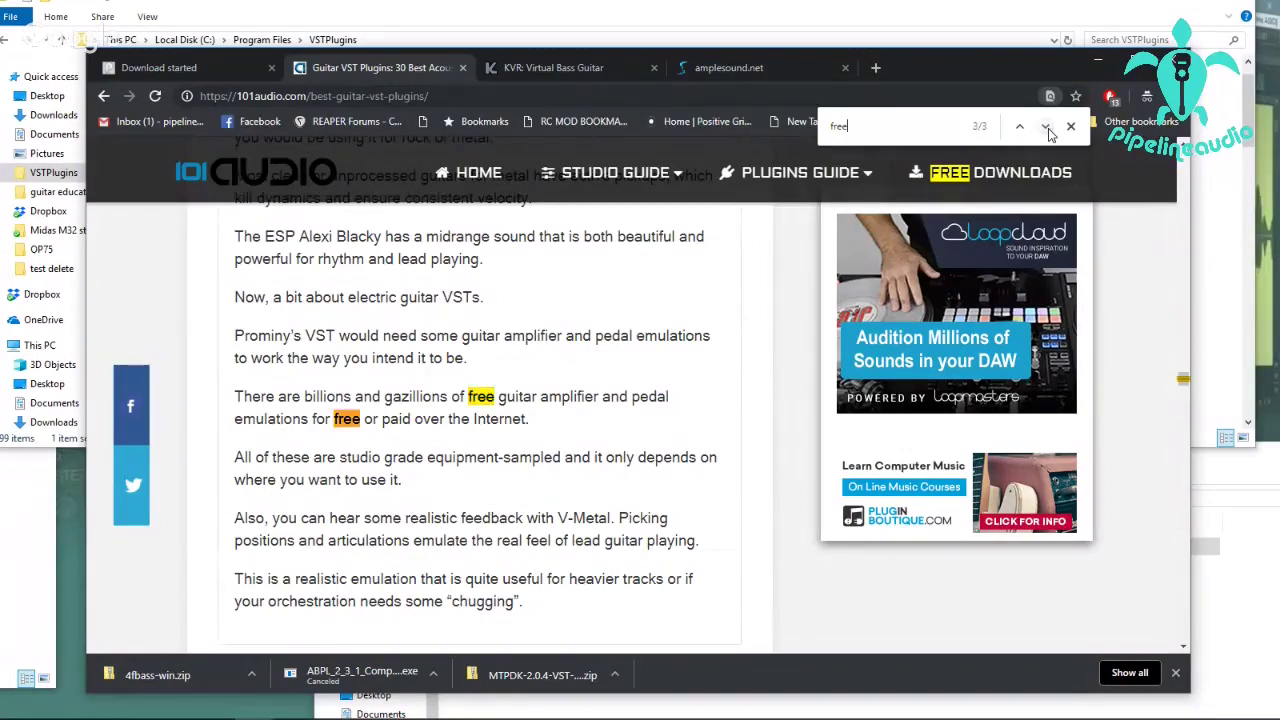
{"action": "left_click", "coordinate": [1046, 127]}
{"action": "scroll", "coordinate": [510, 493], "scroll_direction": "up", "scroll_amount": 3}
{"action": "scroll", "coordinate": [510, 493], "scroll_direction": "up", "scroll_amount": 10}
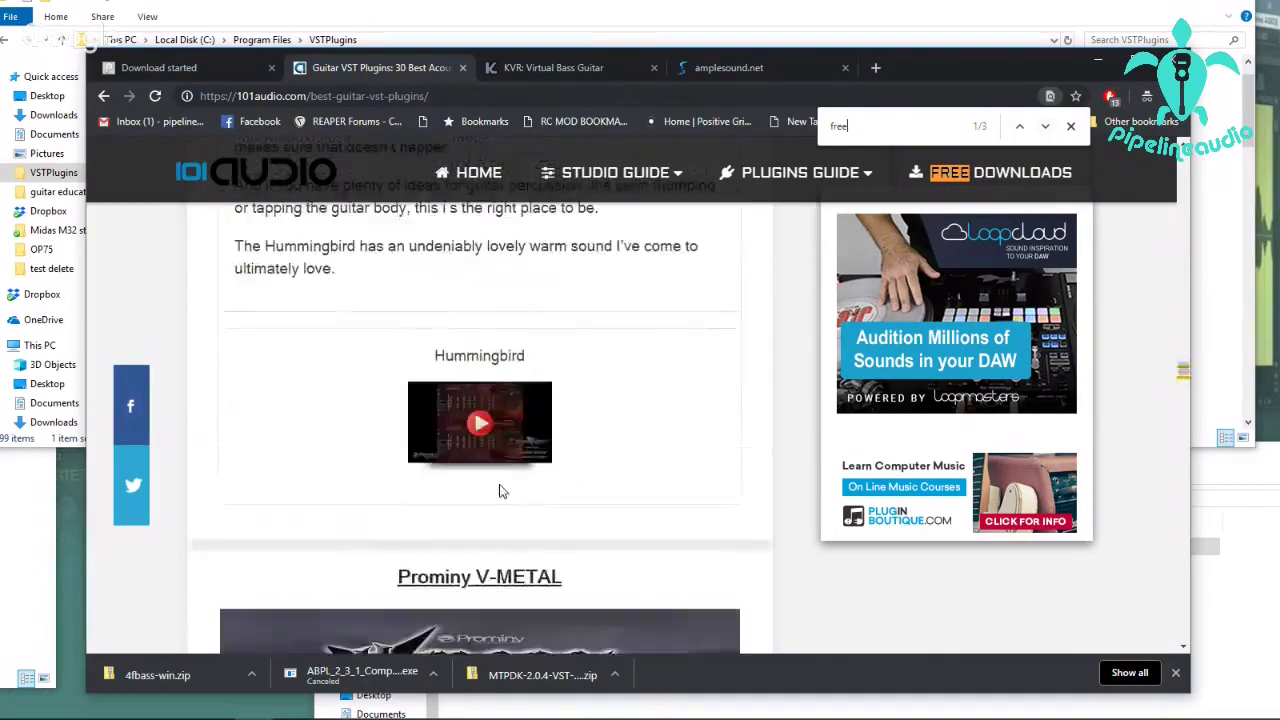
{"action": "scroll", "coordinate": [501, 490], "scroll_direction": "up", "scroll_amount": 10}
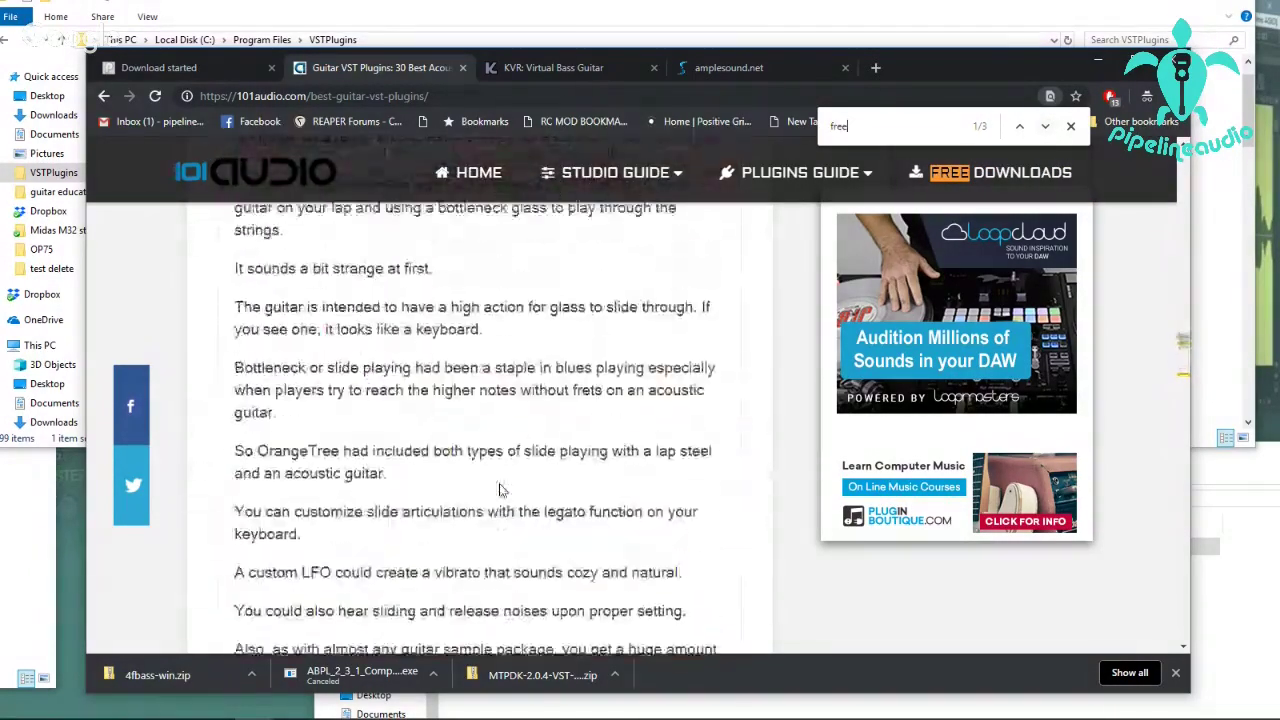
{"action": "scroll", "coordinate": [501, 490], "scroll_direction": "up", "scroll_amount": 10}
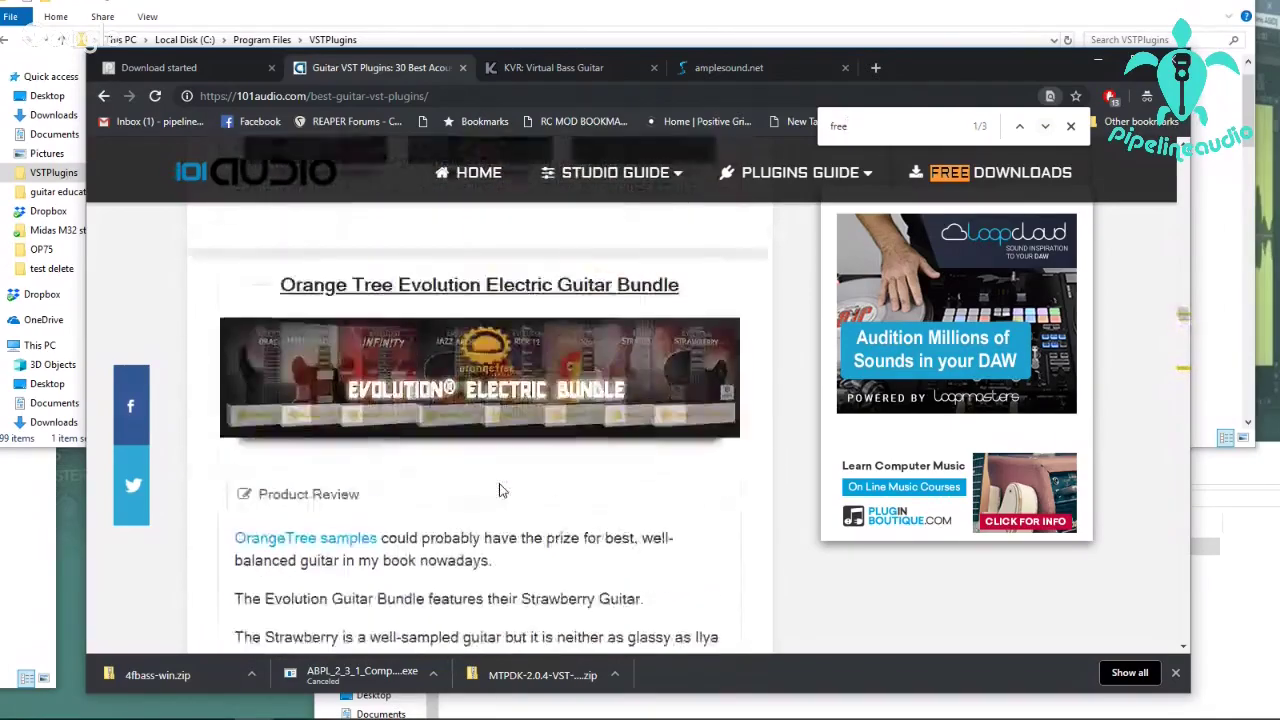
{"action": "scroll", "coordinate": [501, 490], "scroll_direction": "up", "scroll_amount": 4}
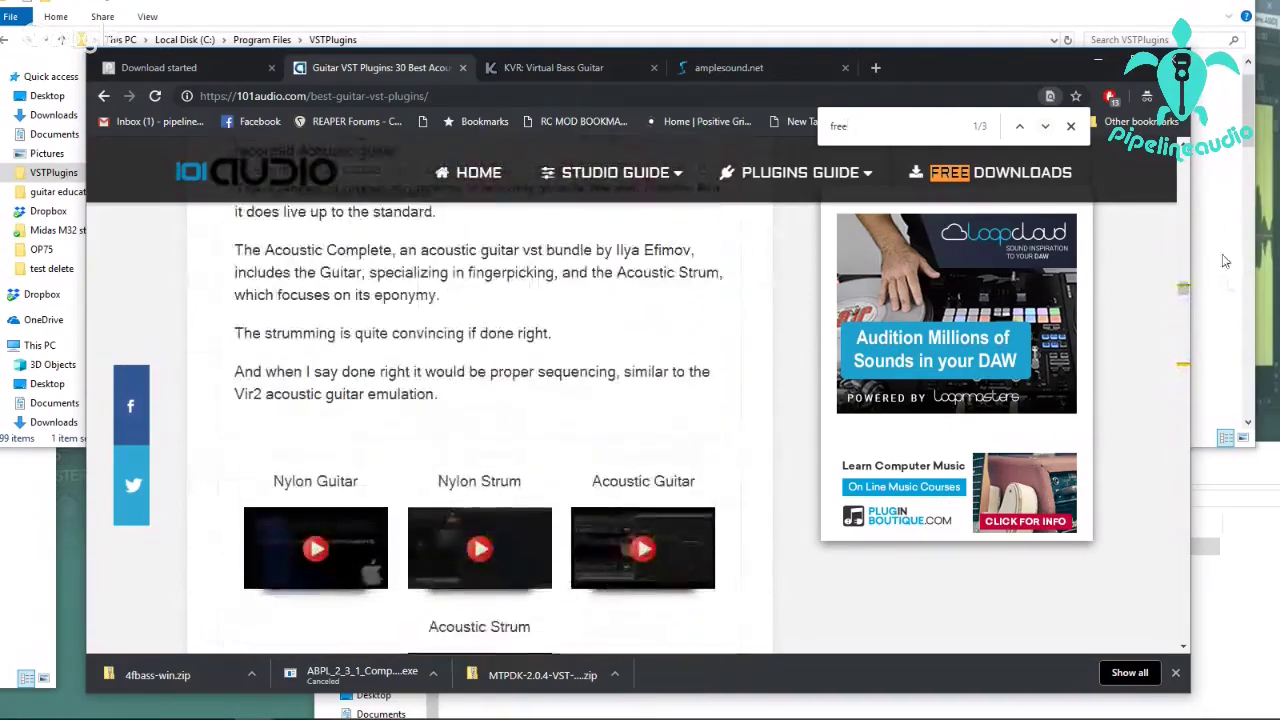
{"action": "left_click_drag", "start_coordinate": [1184, 289], "coordinate": [1190, 152]}
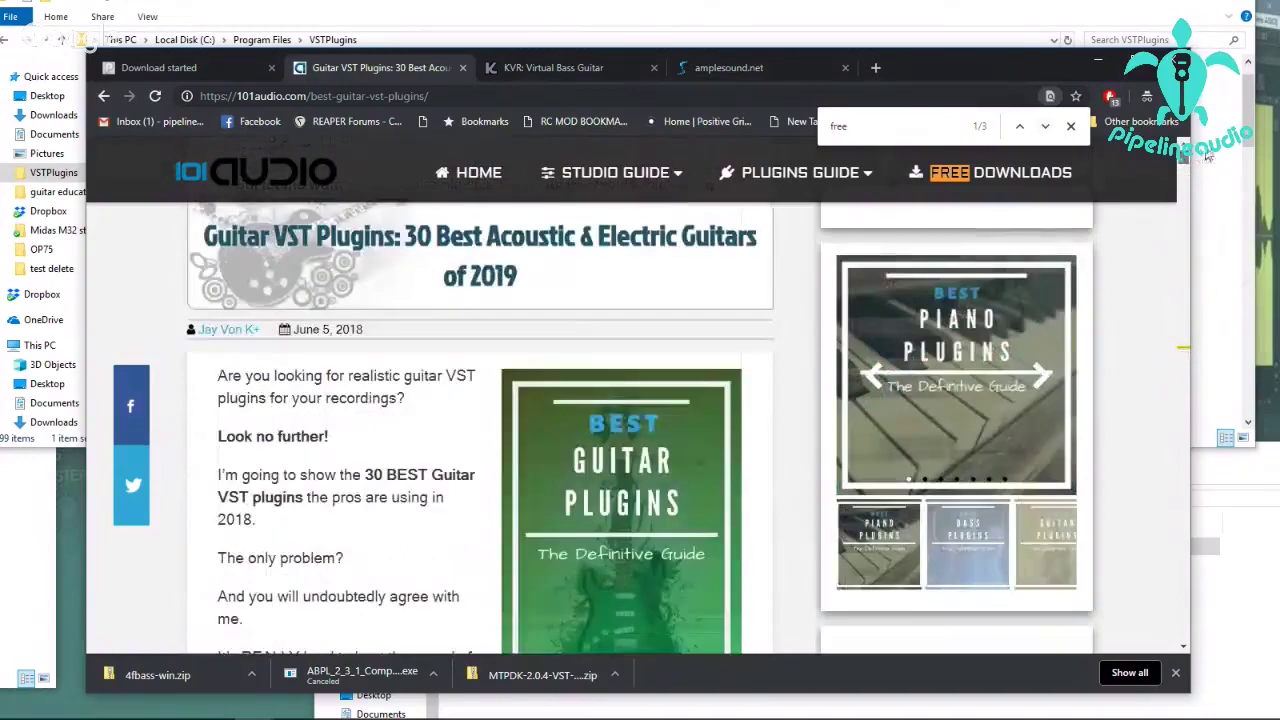
{"action": "left_click", "coordinate": [1071, 128]}
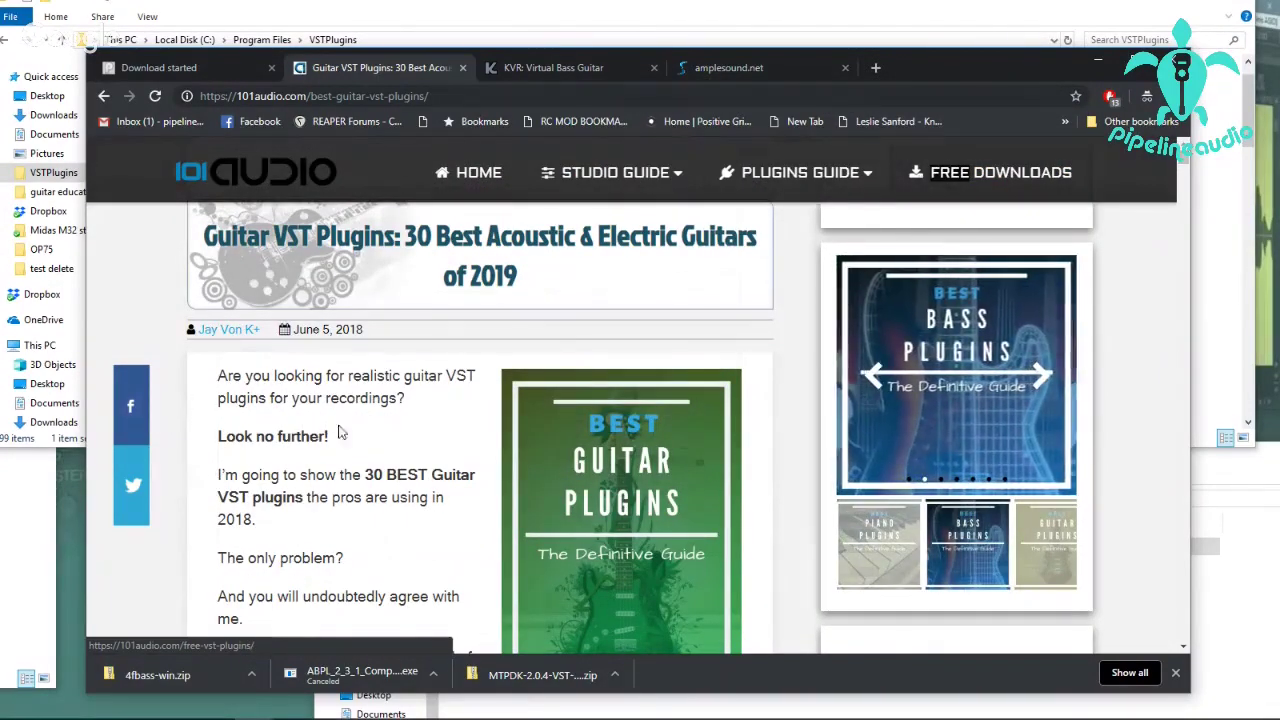
{"action": "scroll", "coordinate": [355, 421], "scroll_direction": "down", "scroll_amount": 2}
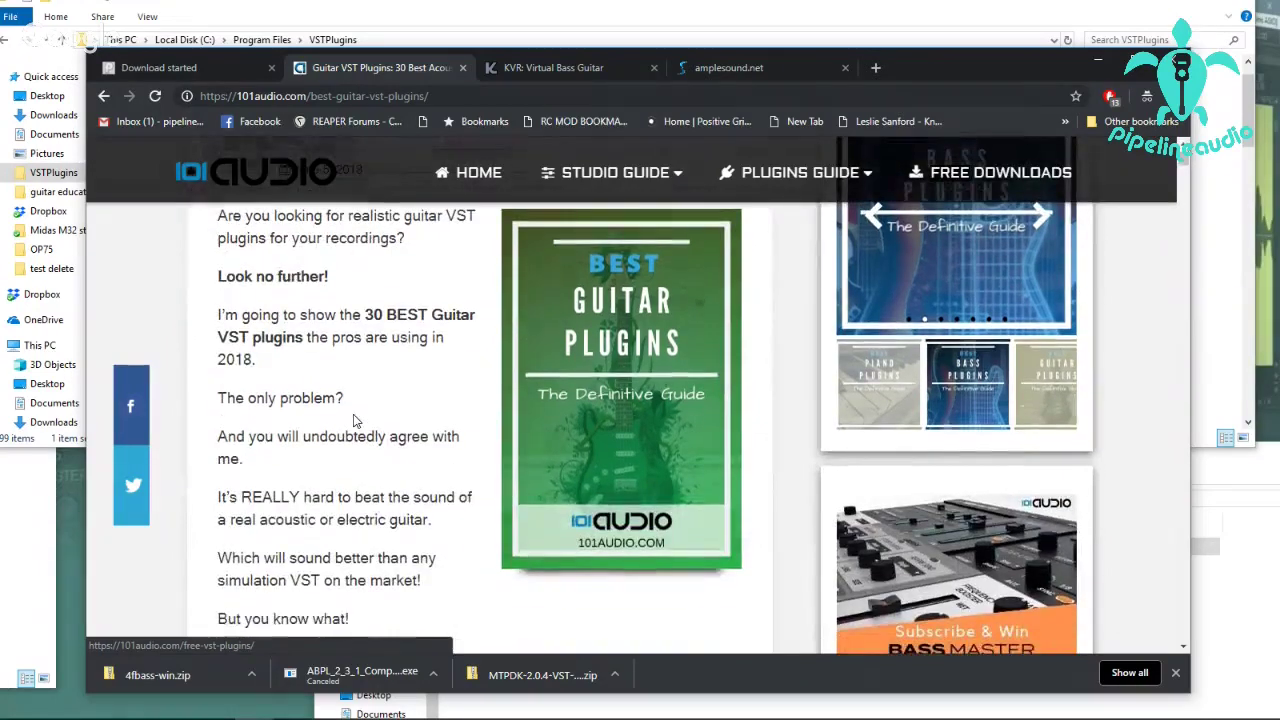
{"action": "scroll", "coordinate": [353, 421], "scroll_direction": "down", "scroll_amount": 1}
{"action": "scroll", "coordinate": [353, 421], "scroll_direction": "down", "scroll_amount": 1}
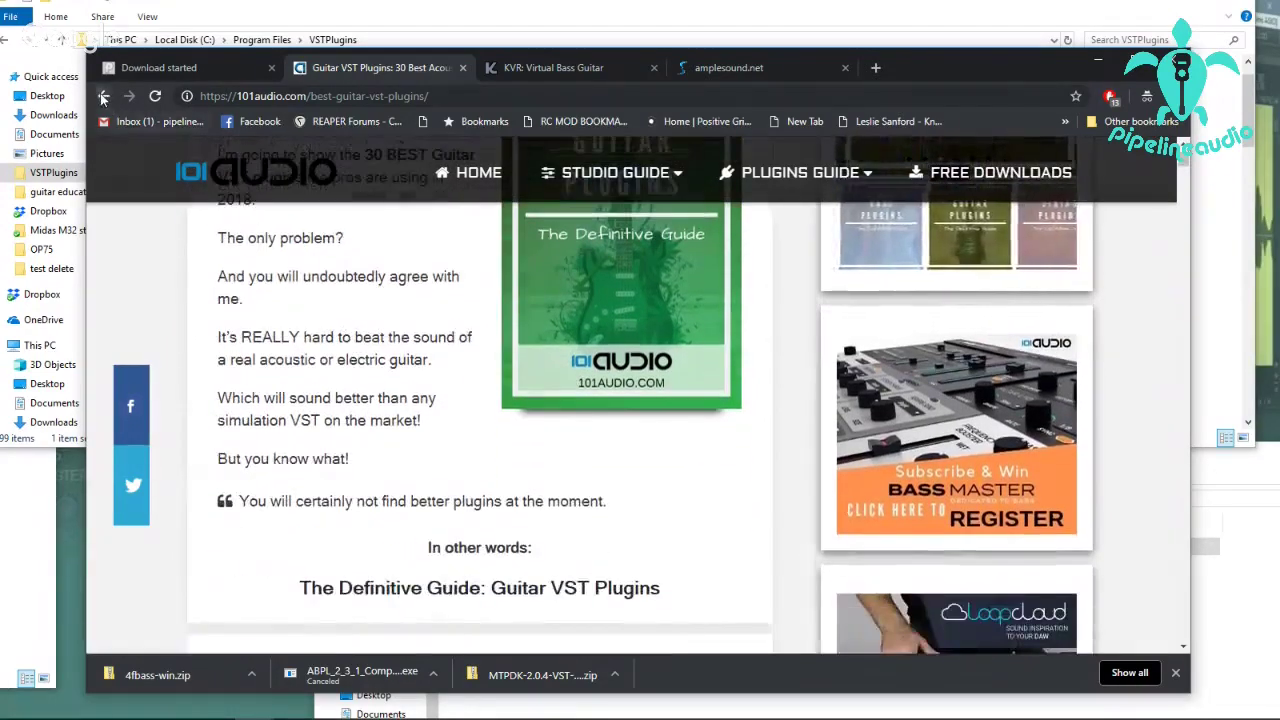
Return to the electric guitar virtual instrument search results and look through them for a suitable guitar plugin.
{"action": "left_click", "coordinate": [103, 97]}
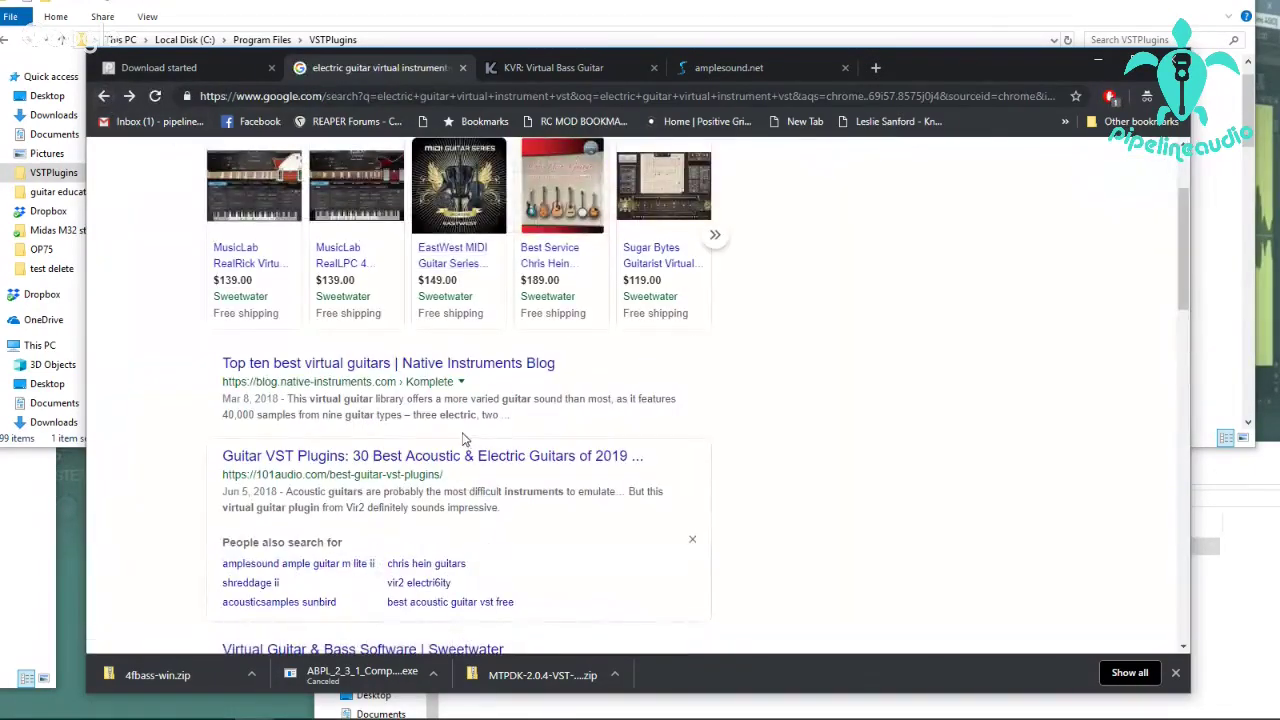
{"action": "scroll", "coordinate": [690, 447], "scroll_direction": "down", "scroll_amount": 4}
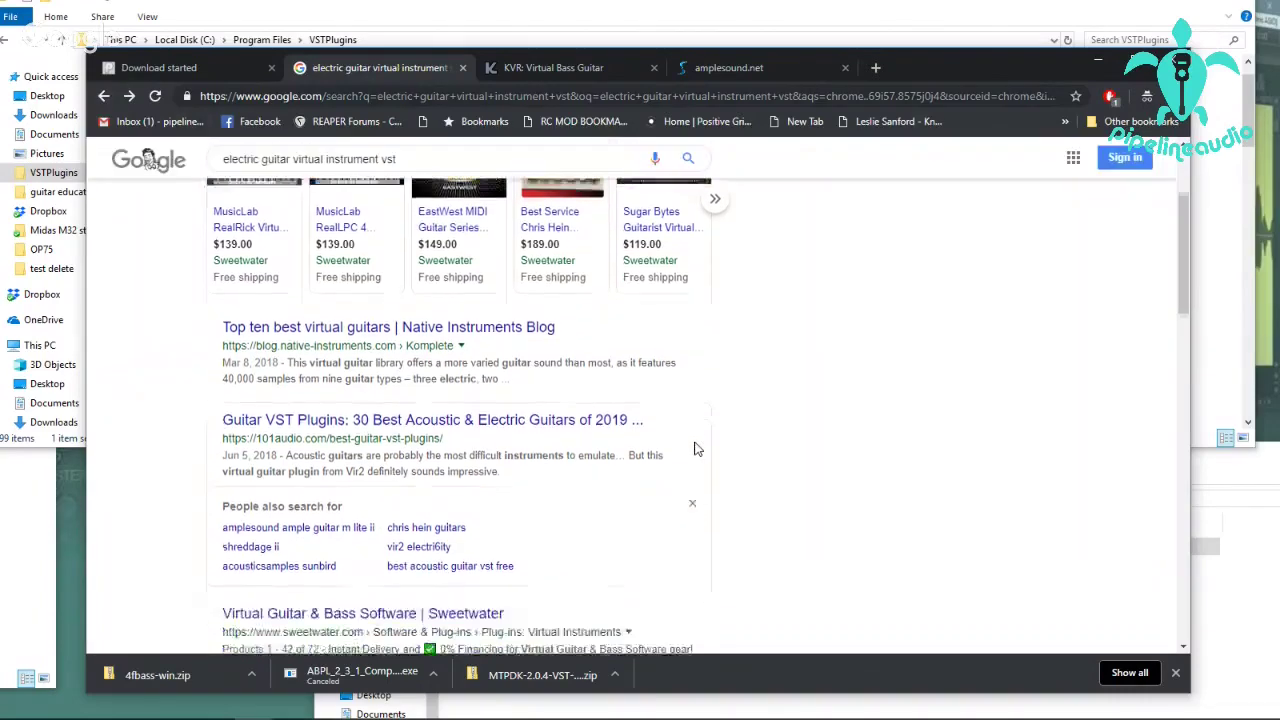
{"action": "scroll", "coordinate": [690, 447], "scroll_direction": "down", "scroll_amount": 1}
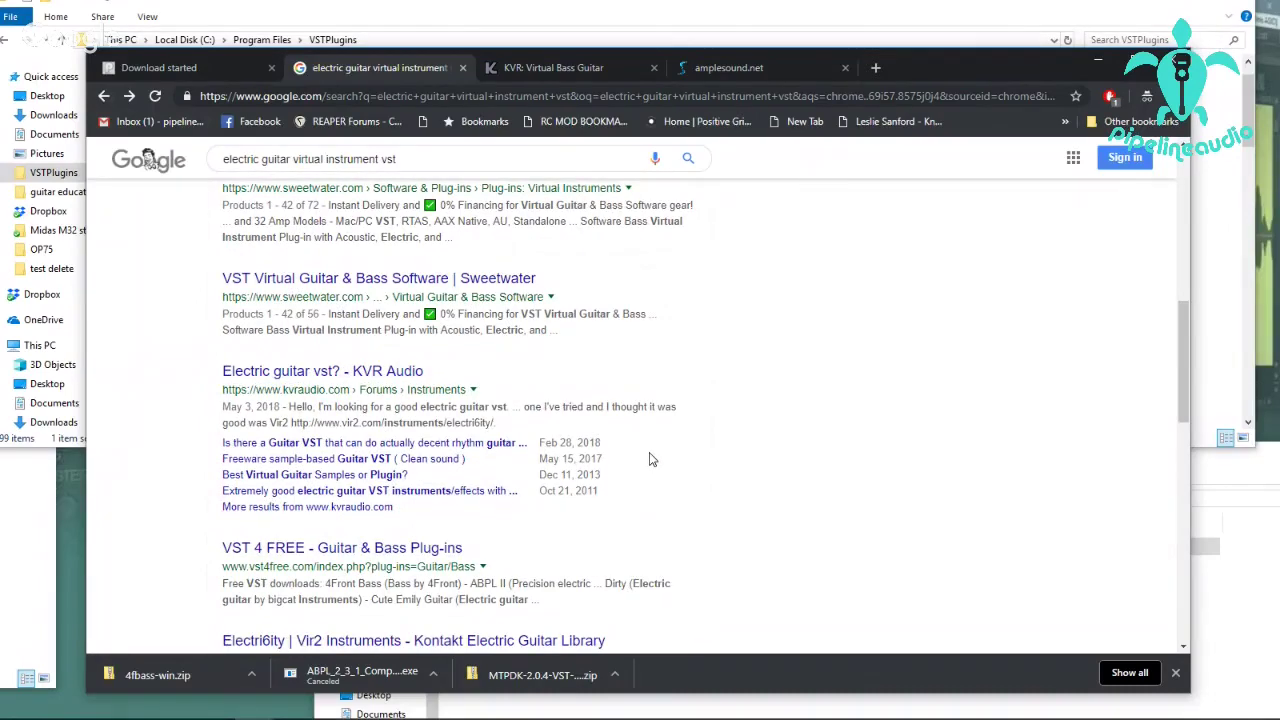
{"action": "scroll", "coordinate": [649, 459], "scroll_direction": "down", "scroll_amount": 2}
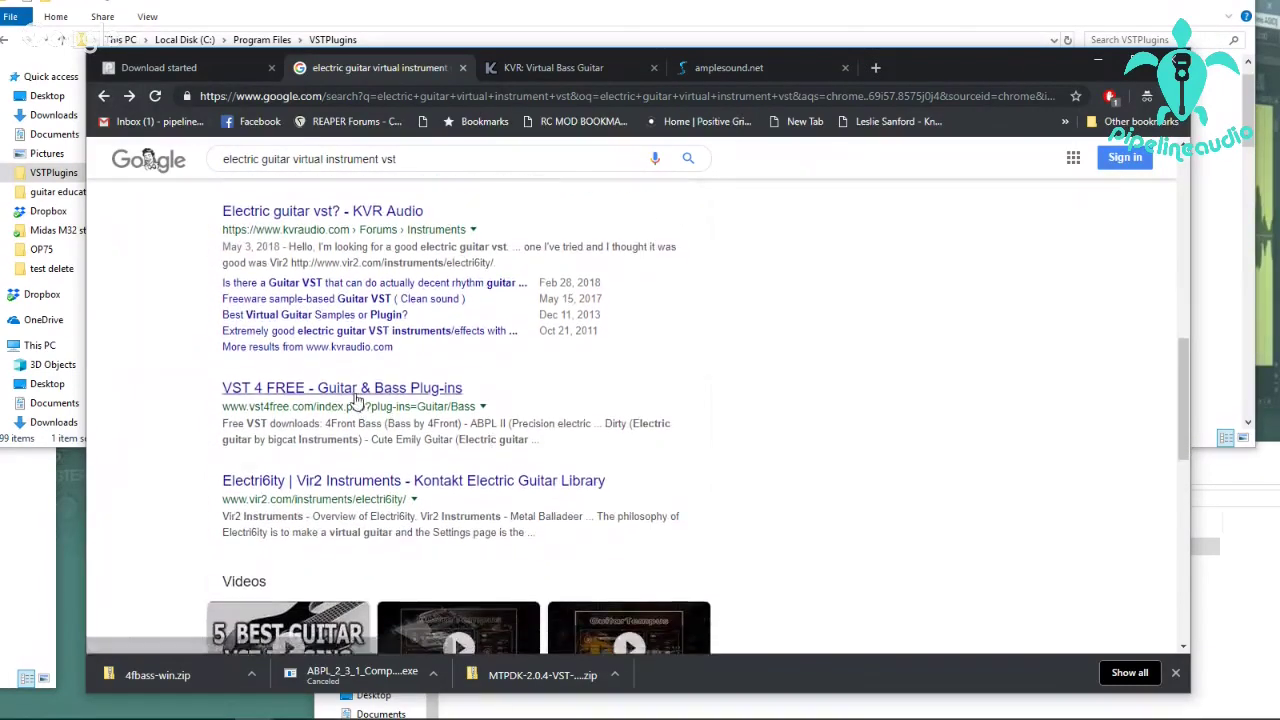
{"action": "scroll", "coordinate": [614, 466], "scroll_direction": "down", "scroll_amount": 6}
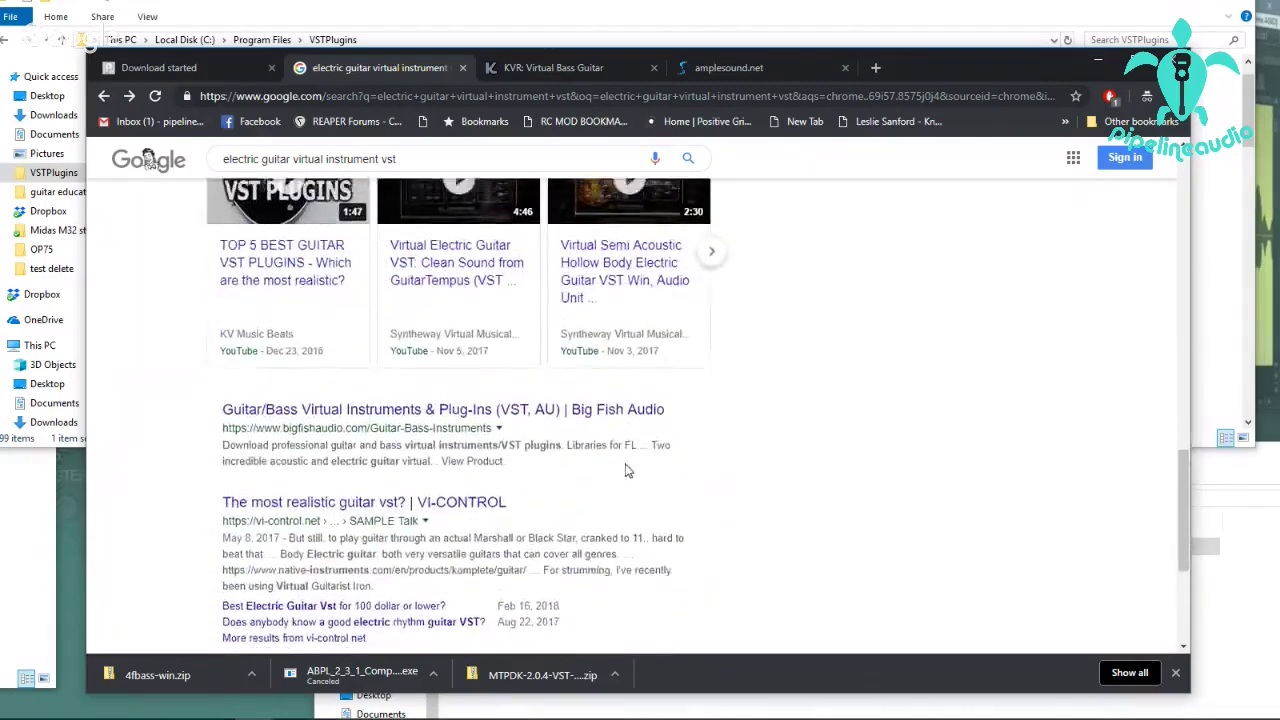
{"action": "scroll", "coordinate": [627, 470], "scroll_direction": "up", "scroll_amount": 2}
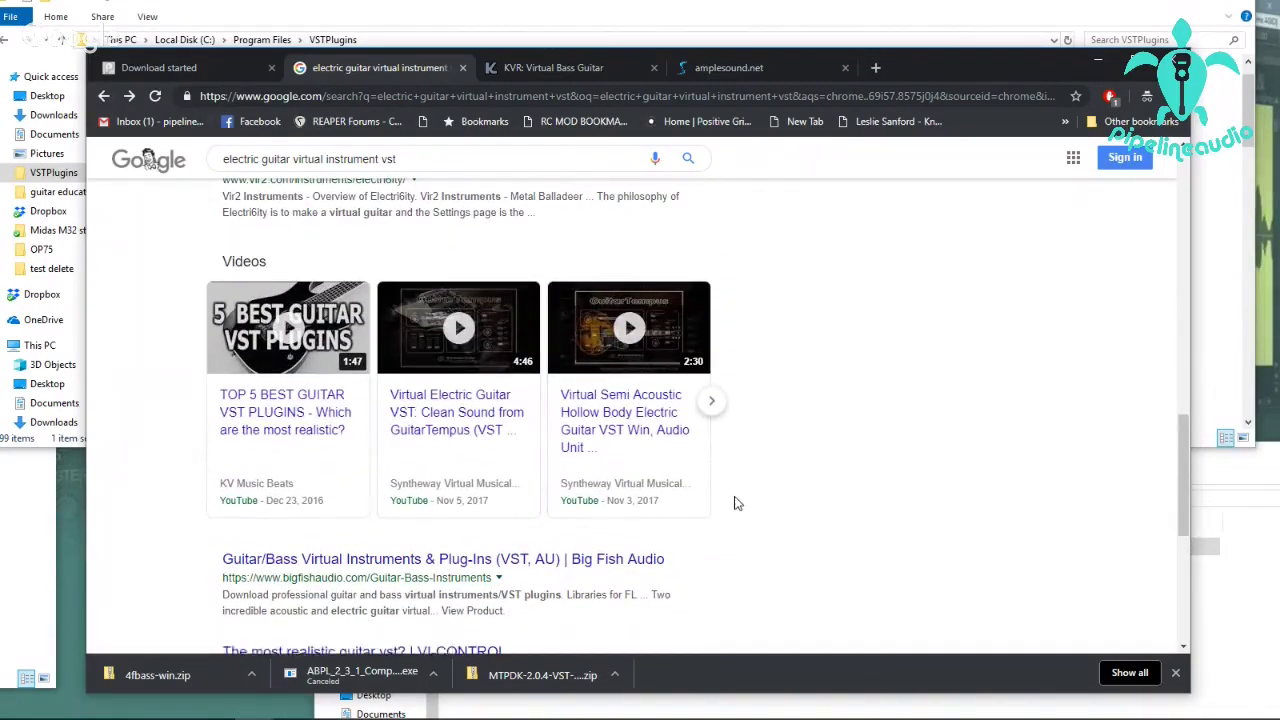
{"action": "scroll", "coordinate": [734, 503], "scroll_direction": "down", "scroll_amount": 1}
{"action": "scroll", "coordinate": [735, 503], "scroll_direction": "down", "scroll_amount": 2}
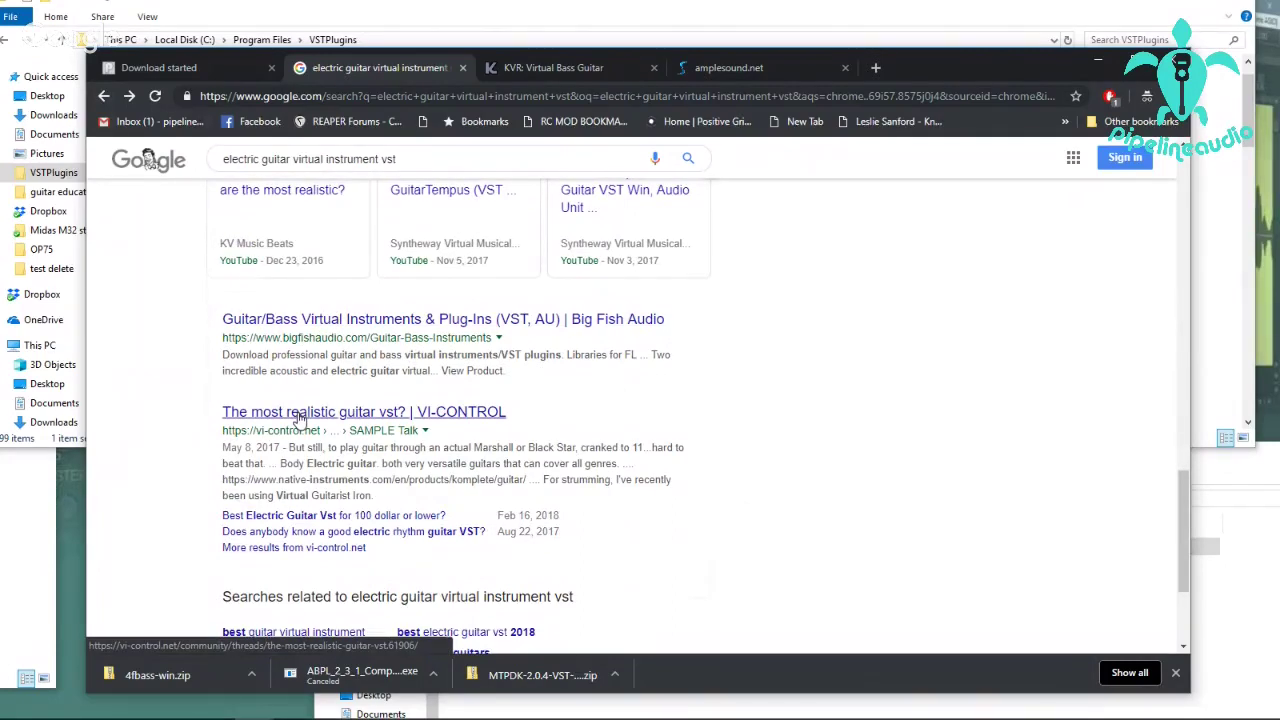
{"action": "scroll", "coordinate": [338, 420], "scroll_direction": "down", "scroll_amount": 1}
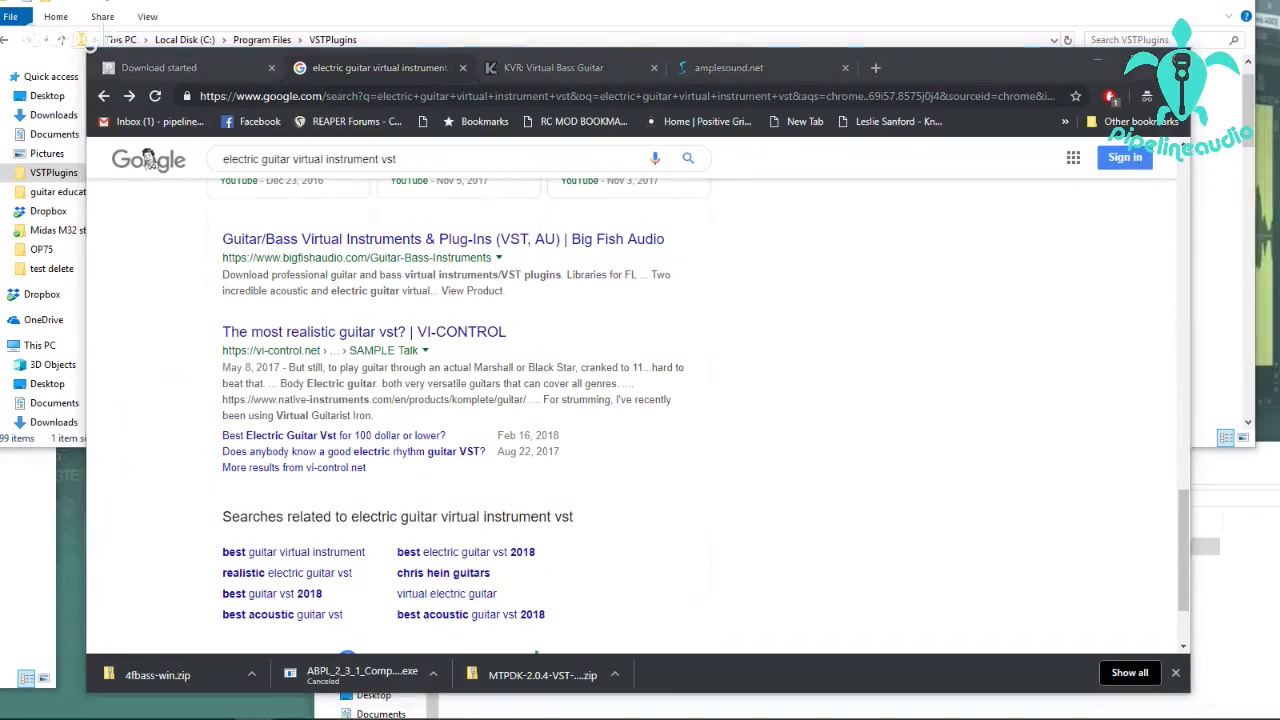
{"action": "scroll", "coordinate": [657, 465], "scroll_direction": "up", "scroll_amount": 10}
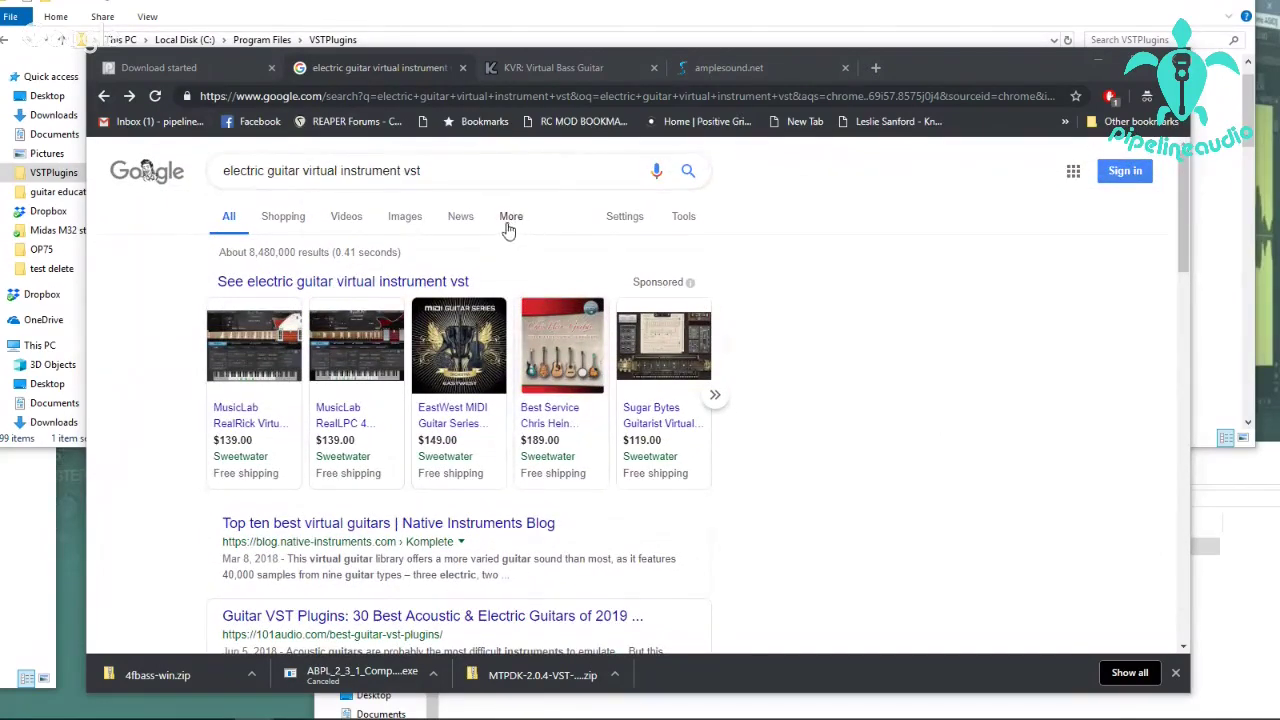
Download the full Windows installer of Ample Guitar M Lite v2.31 from the Ample Sound download page.
{"action": "left_click", "coordinate": [750, 62]}
{"action": "scroll", "coordinate": [594, 400], "scroll_direction": "up", "scroll_amount": 1}
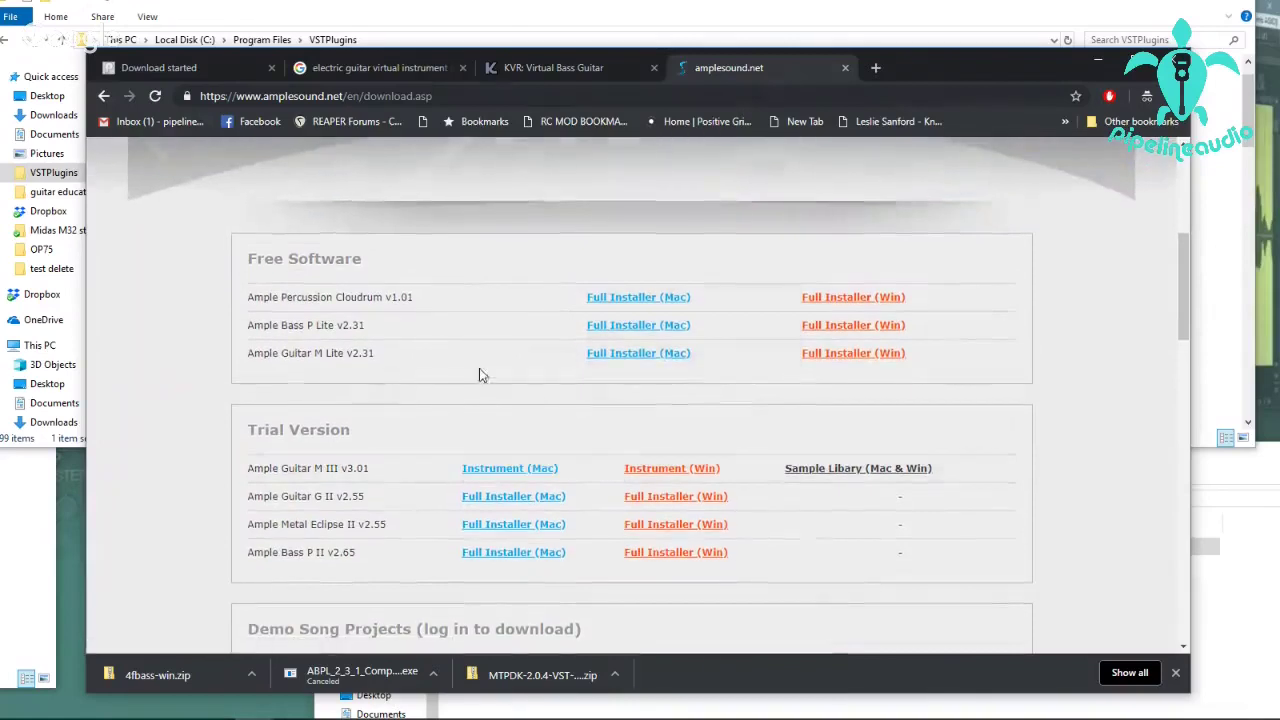
{"action": "left_click", "coordinate": [831, 356]}
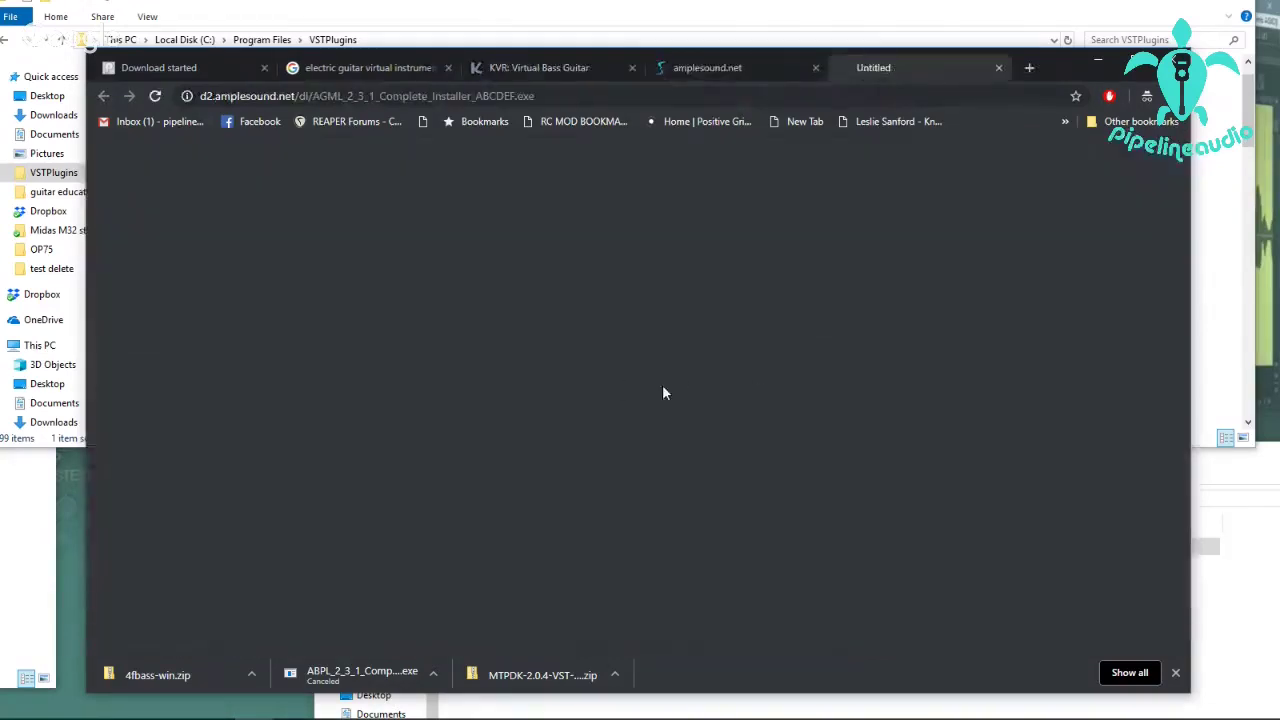
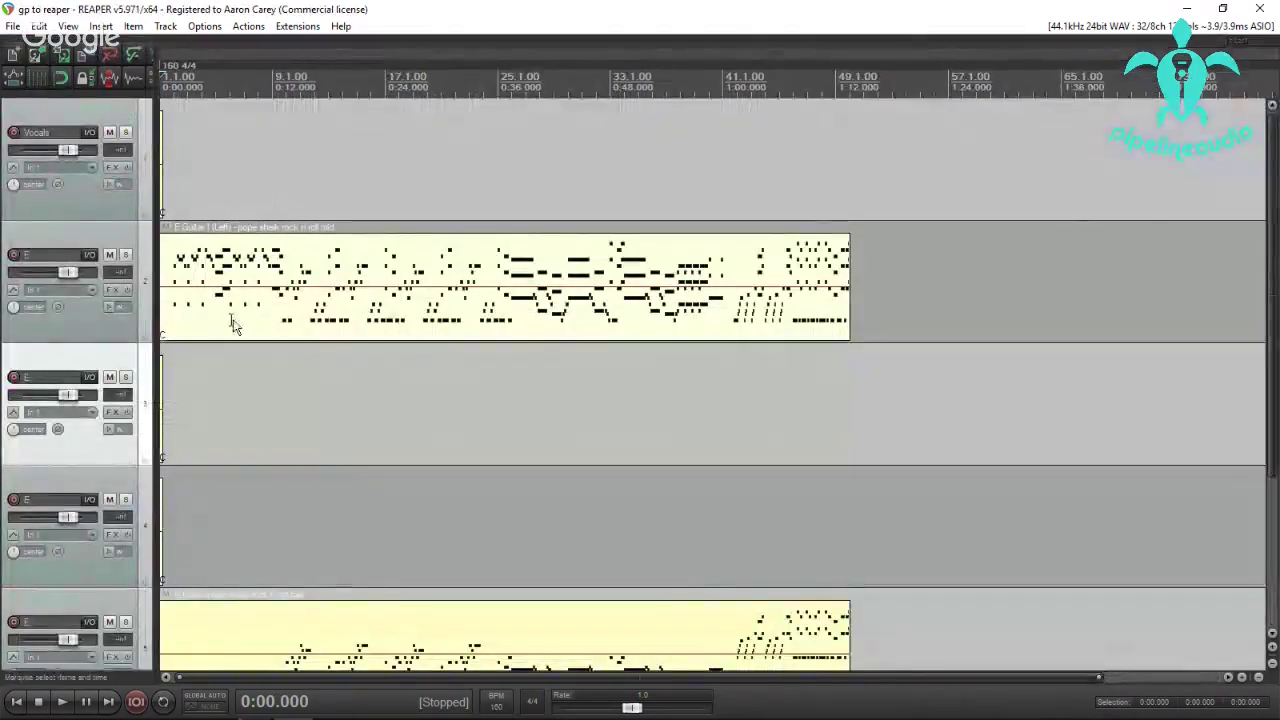
Switch to REAPER, add the 4Front Bass Module instrument to the E Bass track and move its effects window clear of the track controls.
{"action": "scroll", "coordinate": [111, 443], "scroll_direction": "down", "scroll_amount": 3}
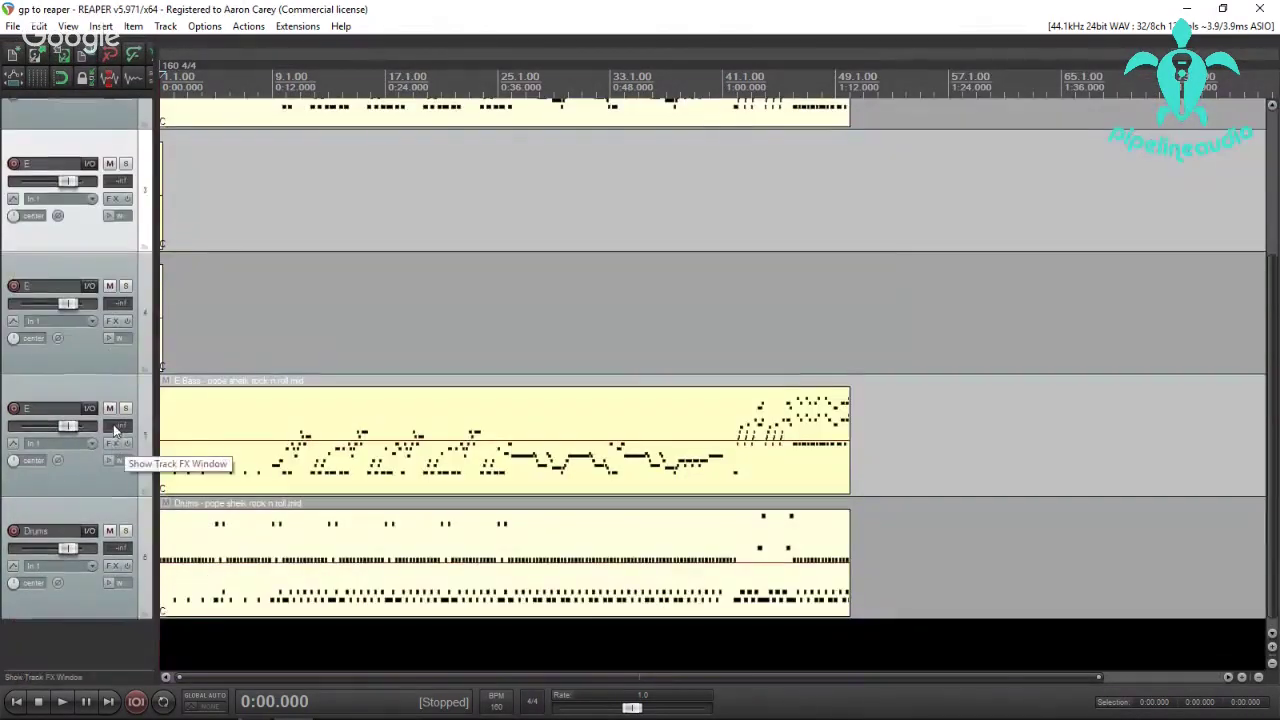
{"action": "left_click", "coordinate": [113, 443]}
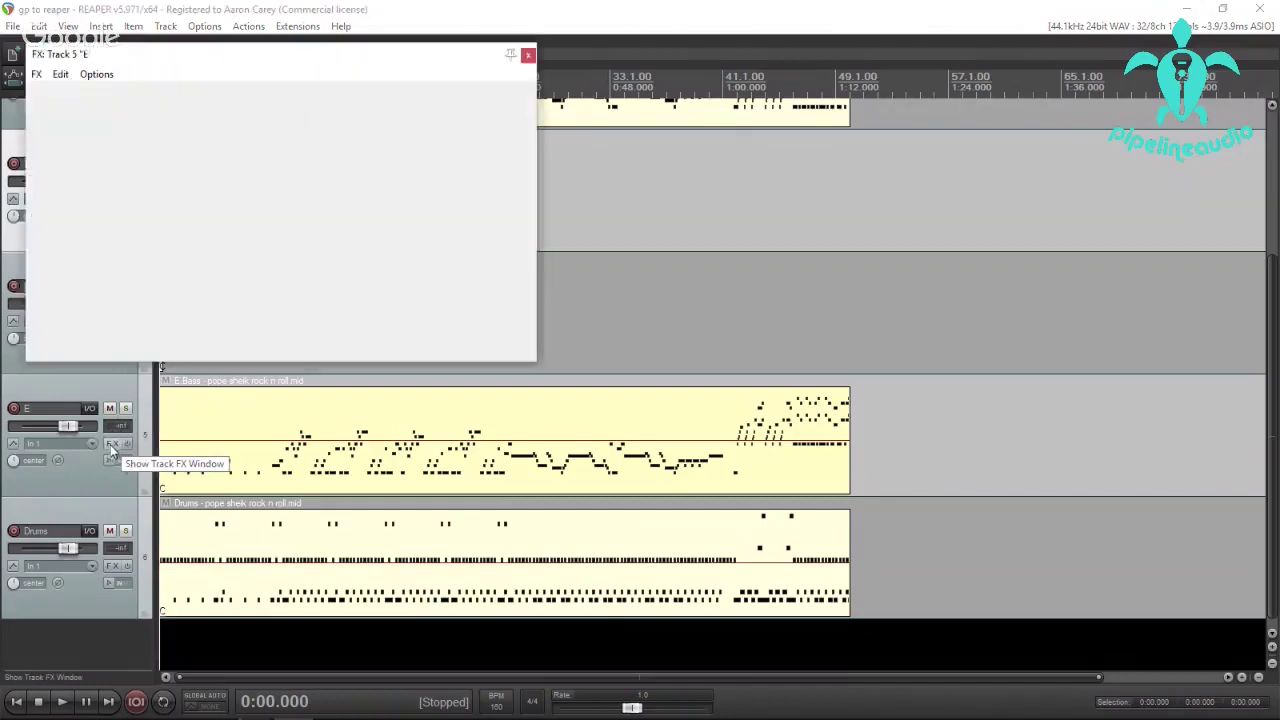
{"action": "left_click", "coordinate": [54, 100]}
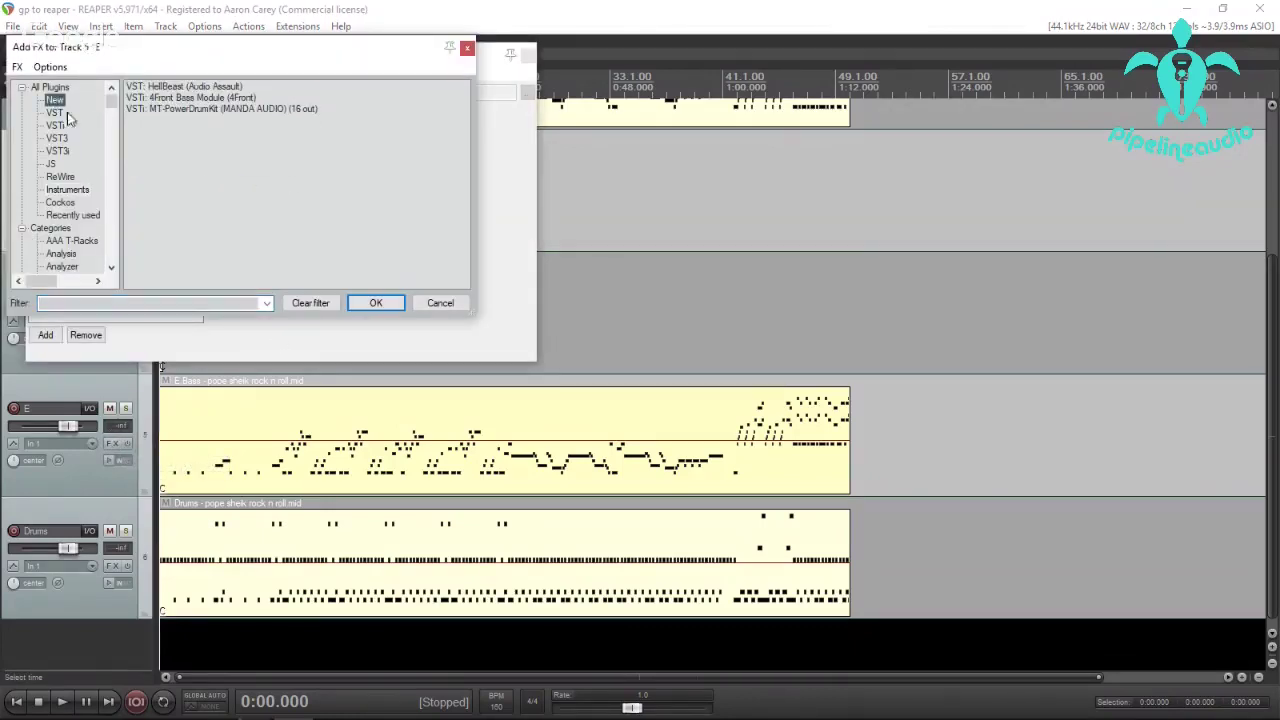
{"action": "double_click", "coordinate": [167, 98]}
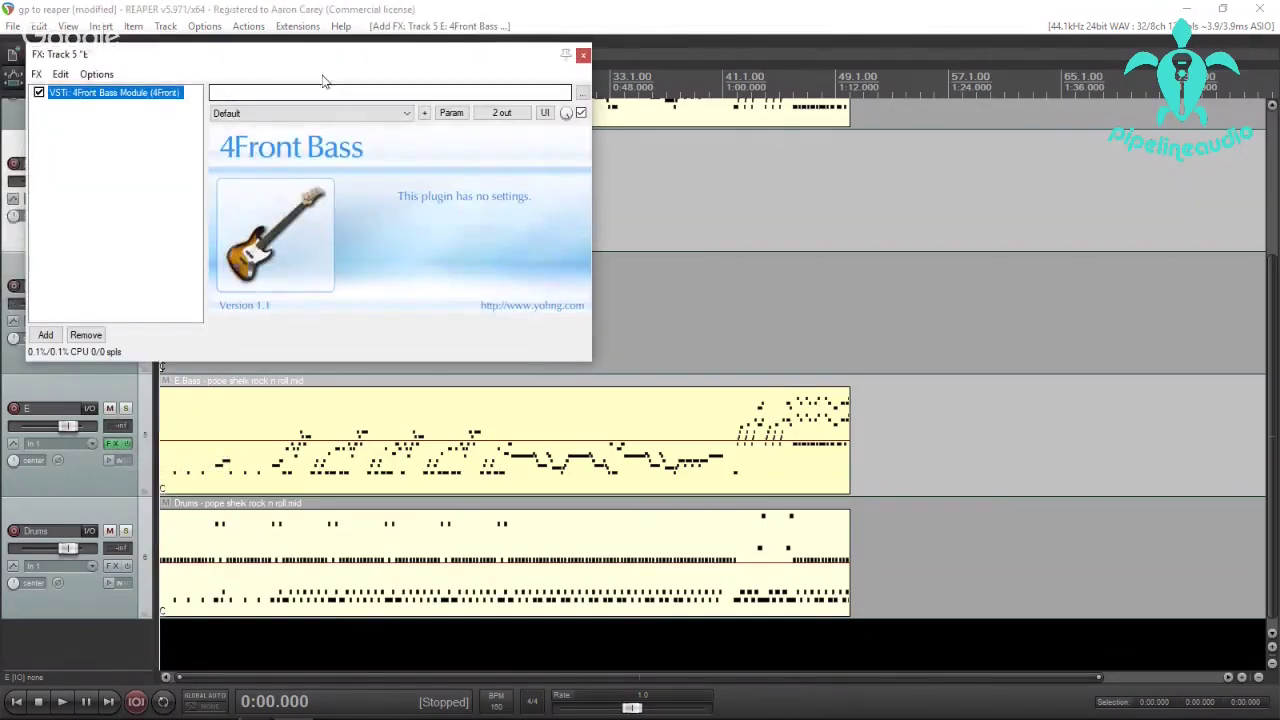
{"action": "left_click_drag", "start_coordinate": [305, 68], "coordinate": [587, 75]}
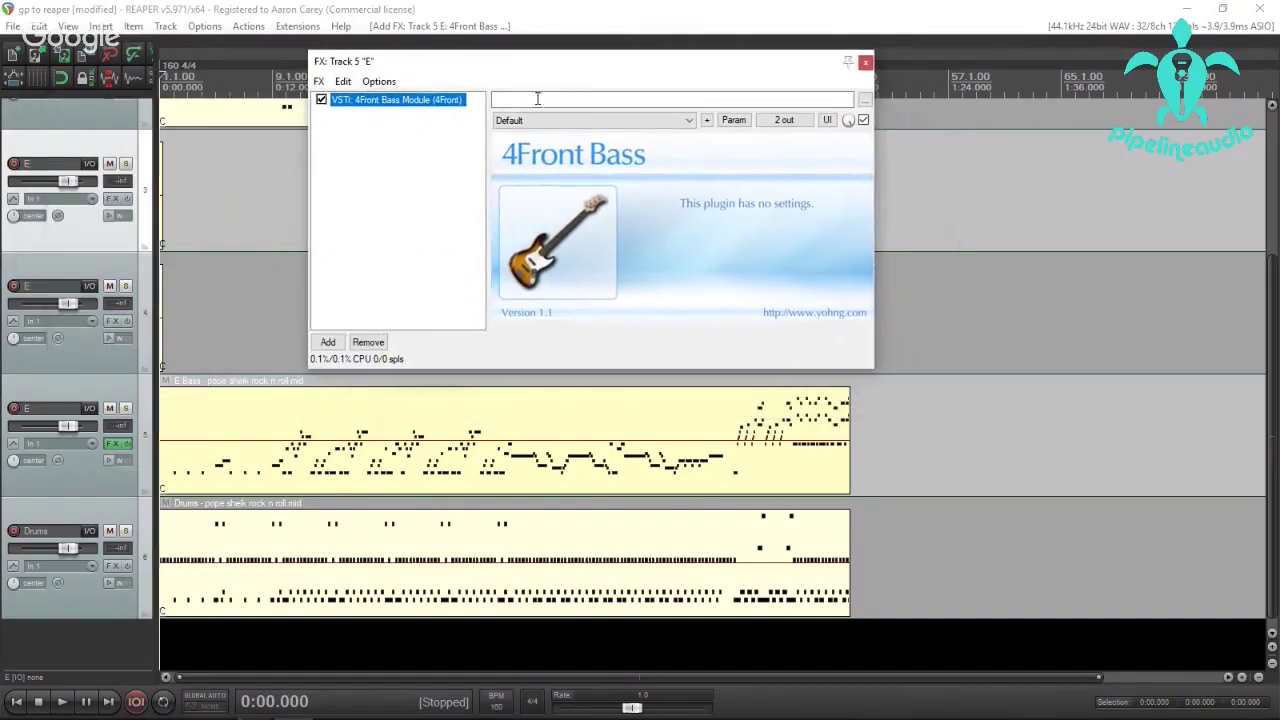
Select the E Bass MIDI item, audition it from near its start, and place the edit cursor shortly before bar 9.
{"action": "left_click", "coordinate": [177, 468]}
{"action": "key", "text": "space"}
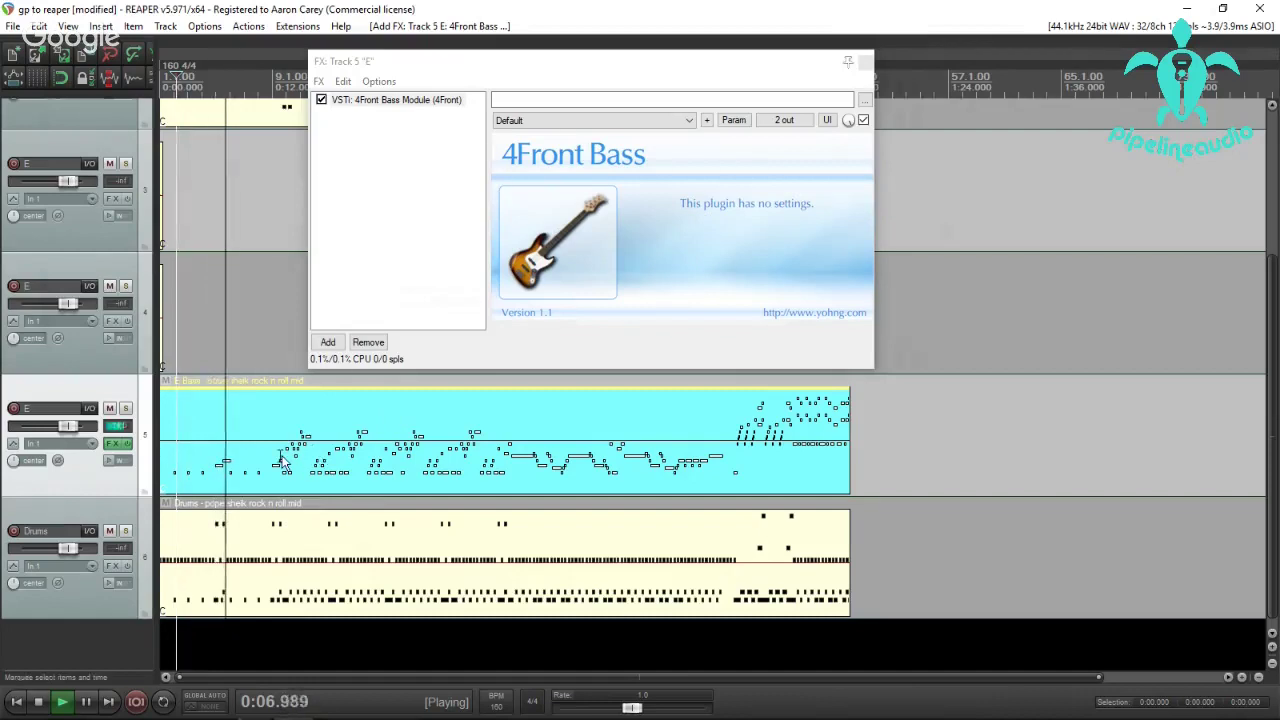
{"action": "key", "text": "space"}
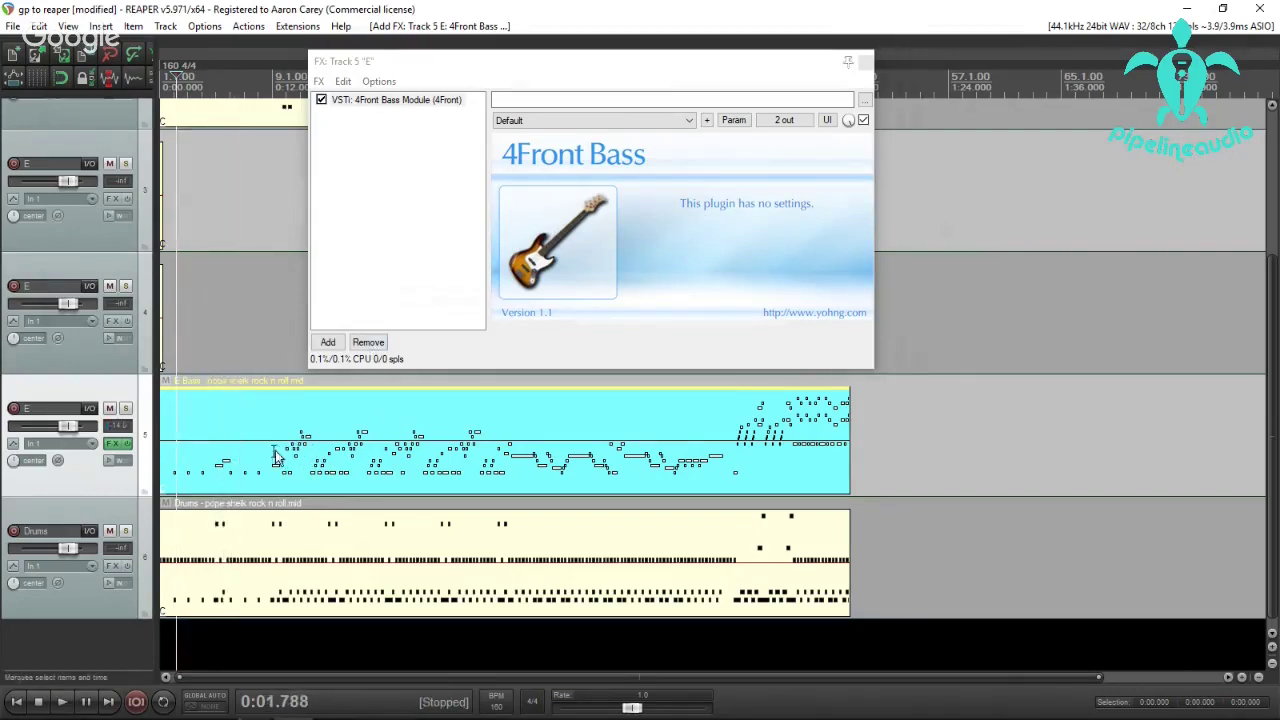
{"action": "left_click", "coordinate": [267, 438]}
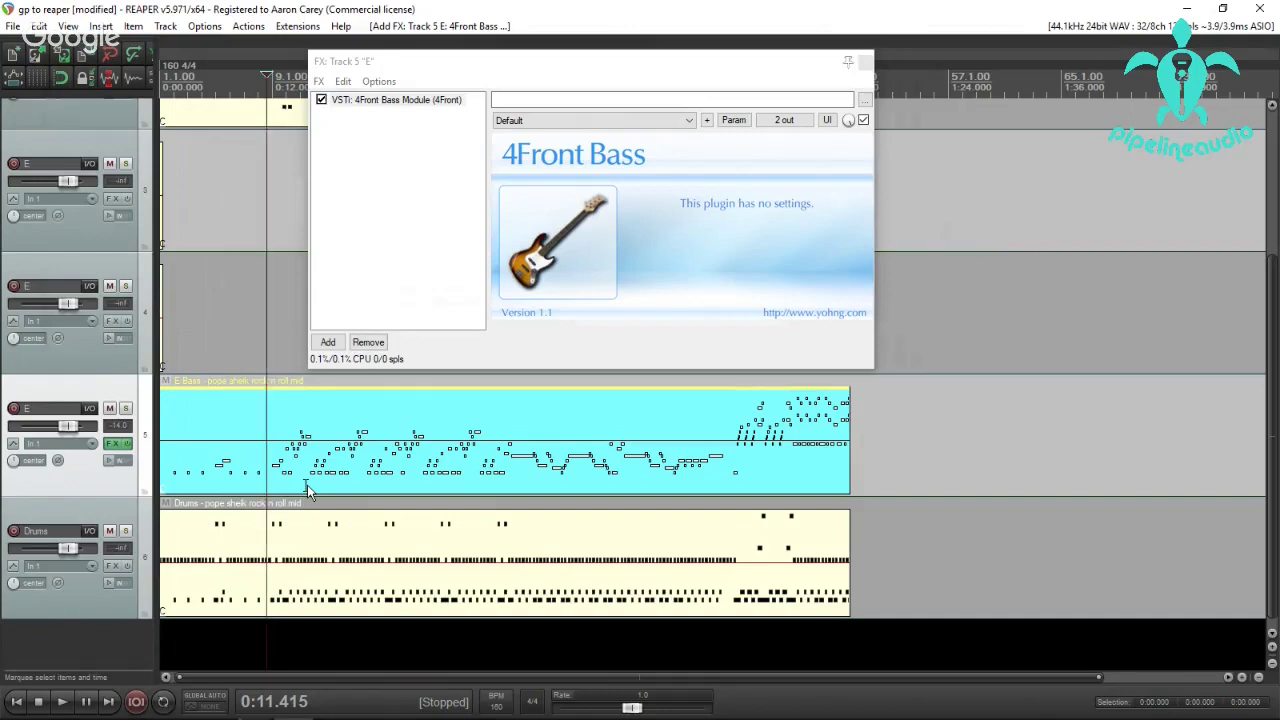
Raise the E Bass item's pitch by 12 semitones and audition it from near its start.
{"action": "key", "text": "KP_9"}
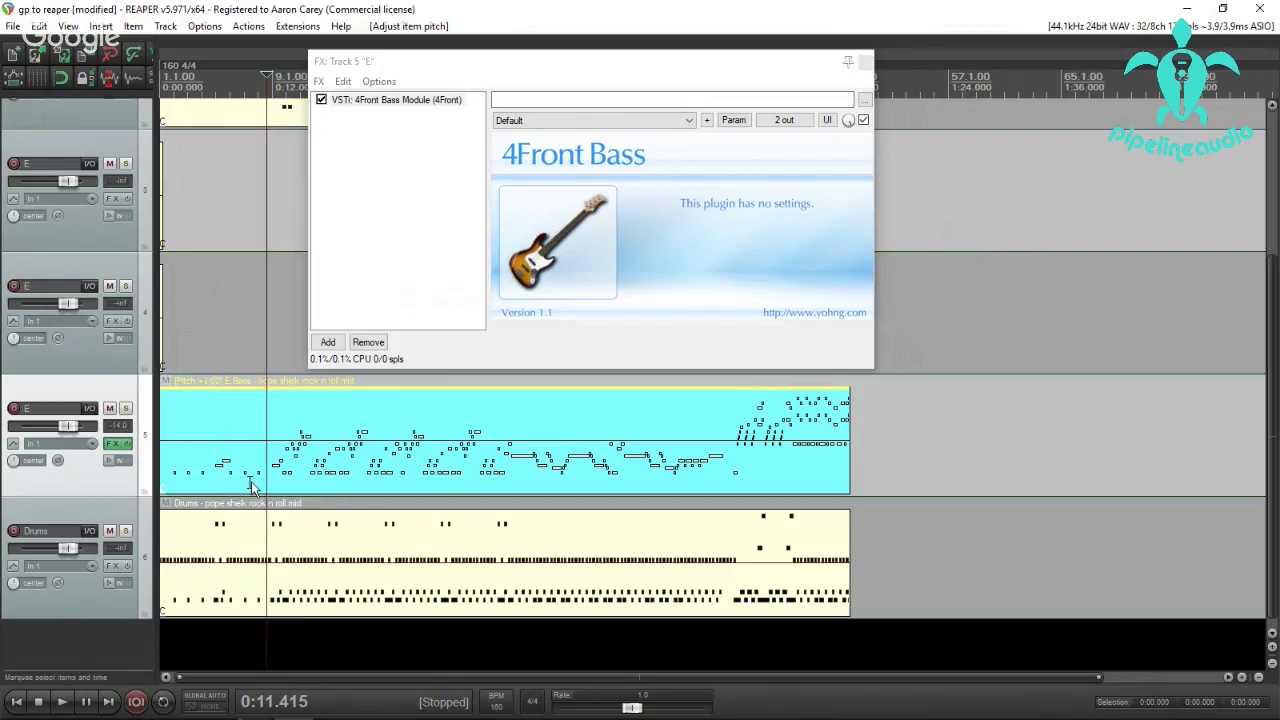
{"action": "key", "text": "shift+KP_9"}
{"action": "left_click", "coordinate": [173, 483]}
{"action": "key", "text": "space"}
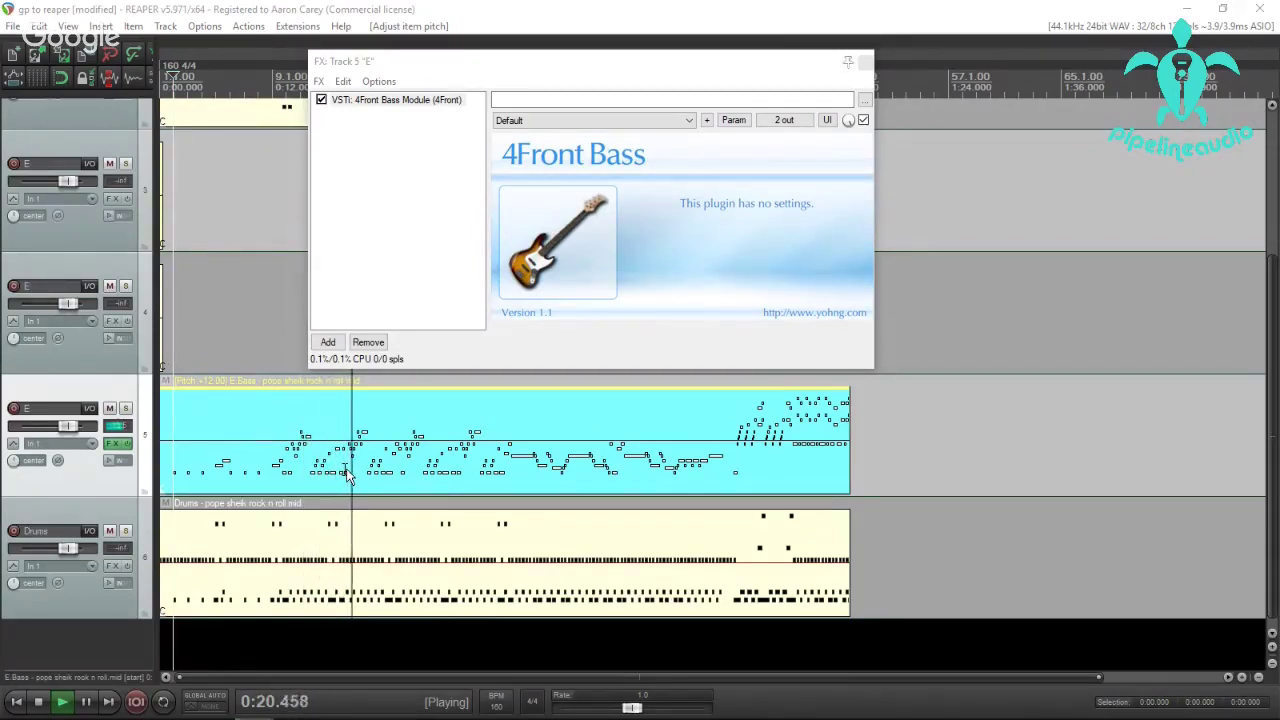
{"action": "key", "text": "space"}
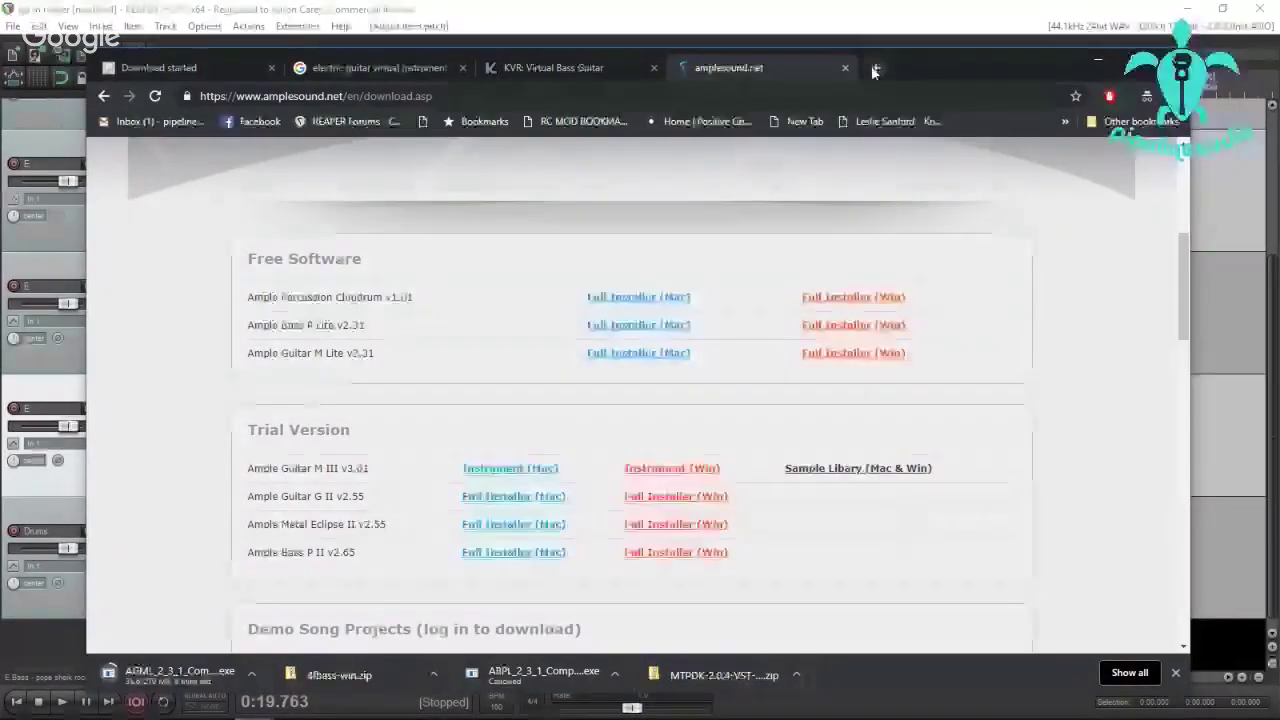
Switch to the web browser and search in a new tab for "bass professor vst".
{"action": "left_click", "coordinate": [872, 66]}
{"action": "type", "text": "bass pr"}
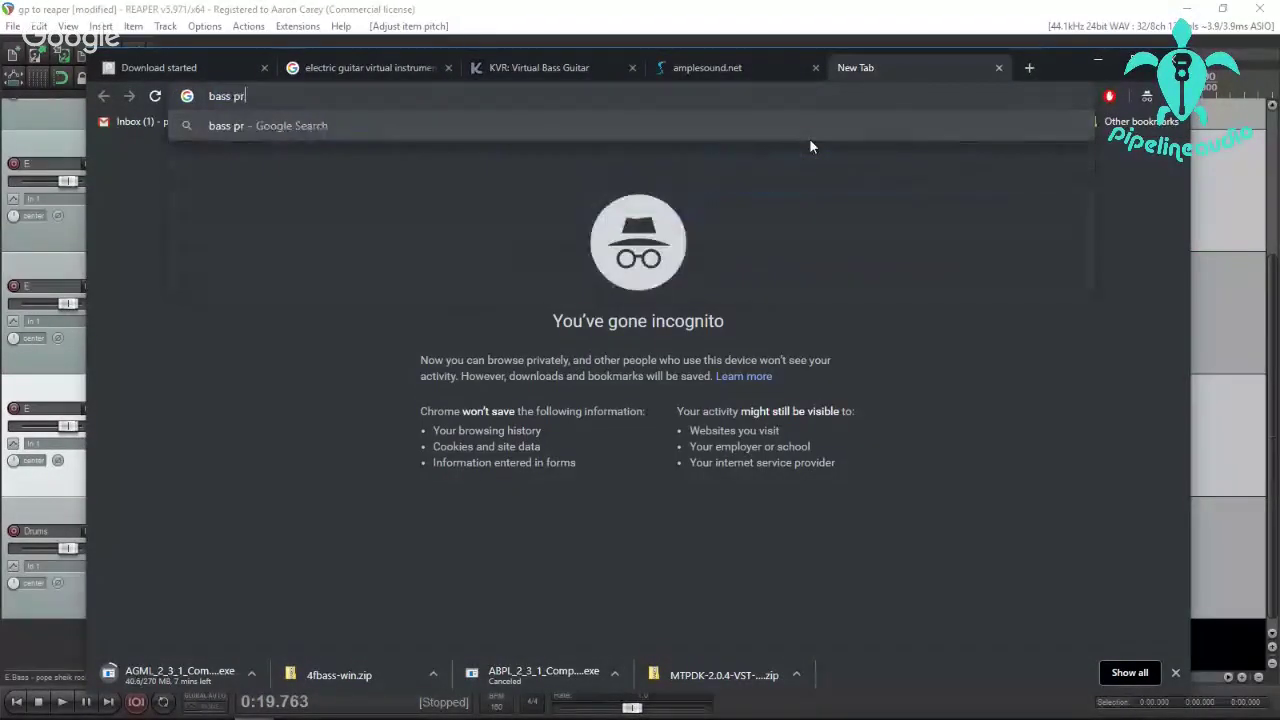
{"action": "type", "text": "ofessor "}
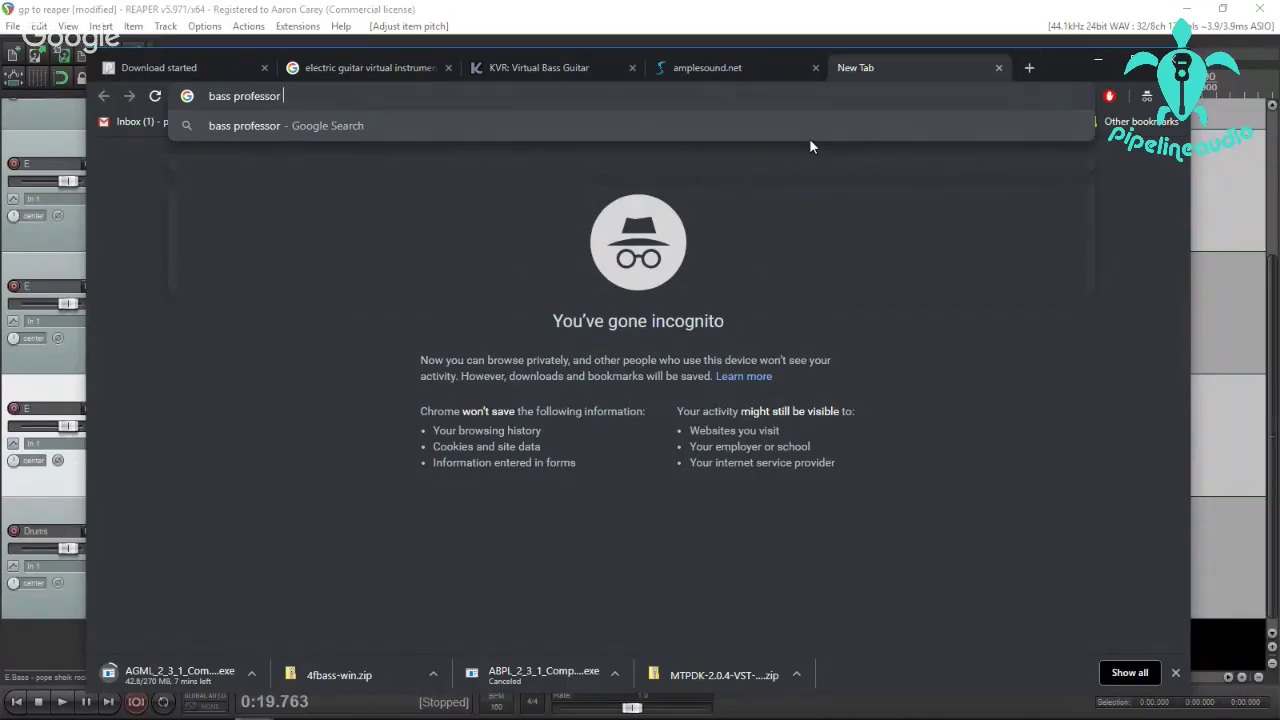
{"action": "type", "text": "vst"}
{"action": "key", "text": "Return"}
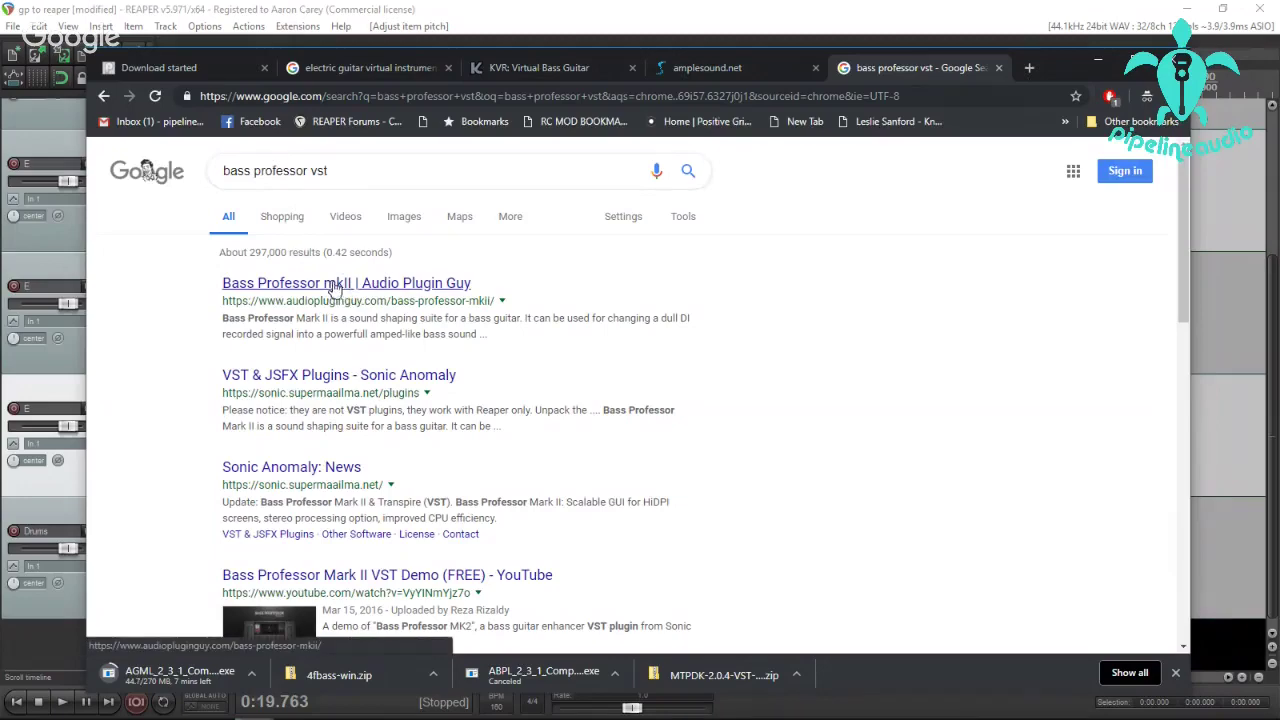
Look through the search results, refine the query to "bass professor vst sonic anomaly" and open Sonic Anomaly's plugins page.
{"action": "scroll", "coordinate": [330, 330], "scroll_direction": "down", "scroll_amount": 1}
{"action": "scroll", "coordinate": [366, 395], "scroll_direction": "down", "scroll_amount": 1}
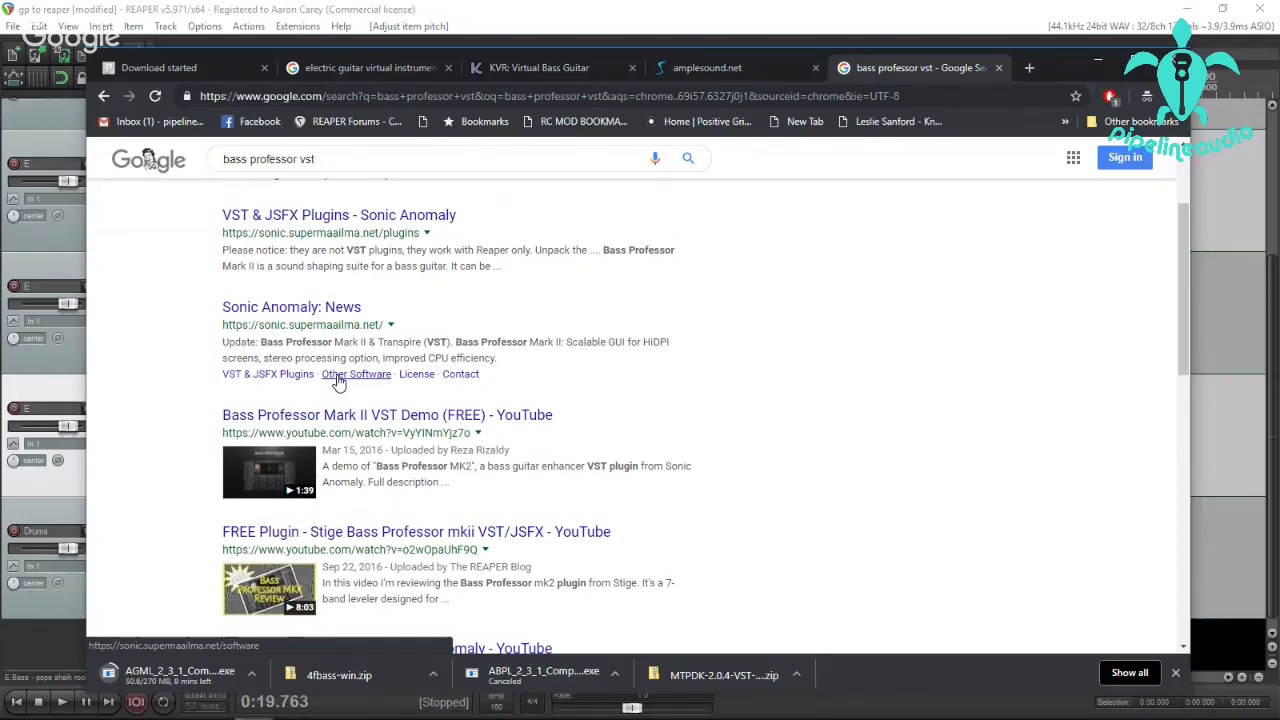
{"action": "scroll", "coordinate": [370, 396], "scroll_direction": "down", "scroll_amount": 3}
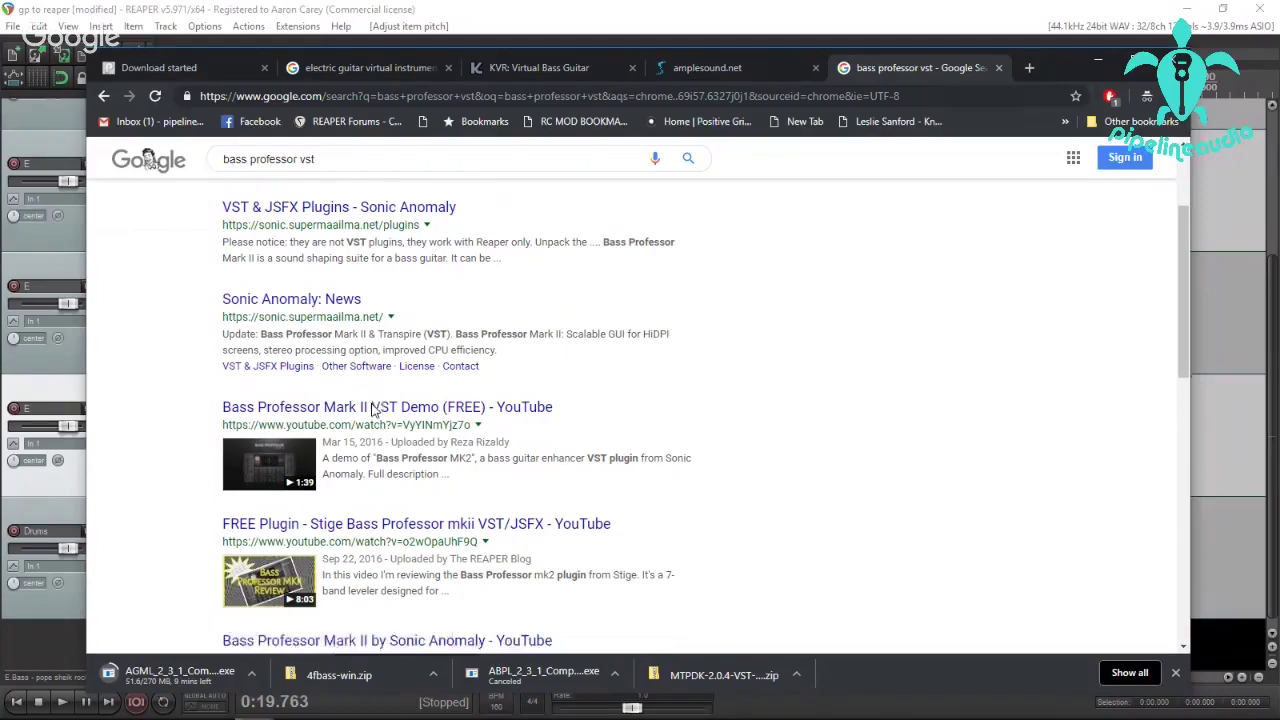
{"action": "scroll", "coordinate": [390, 452], "scroll_direction": "down", "scroll_amount": 2}
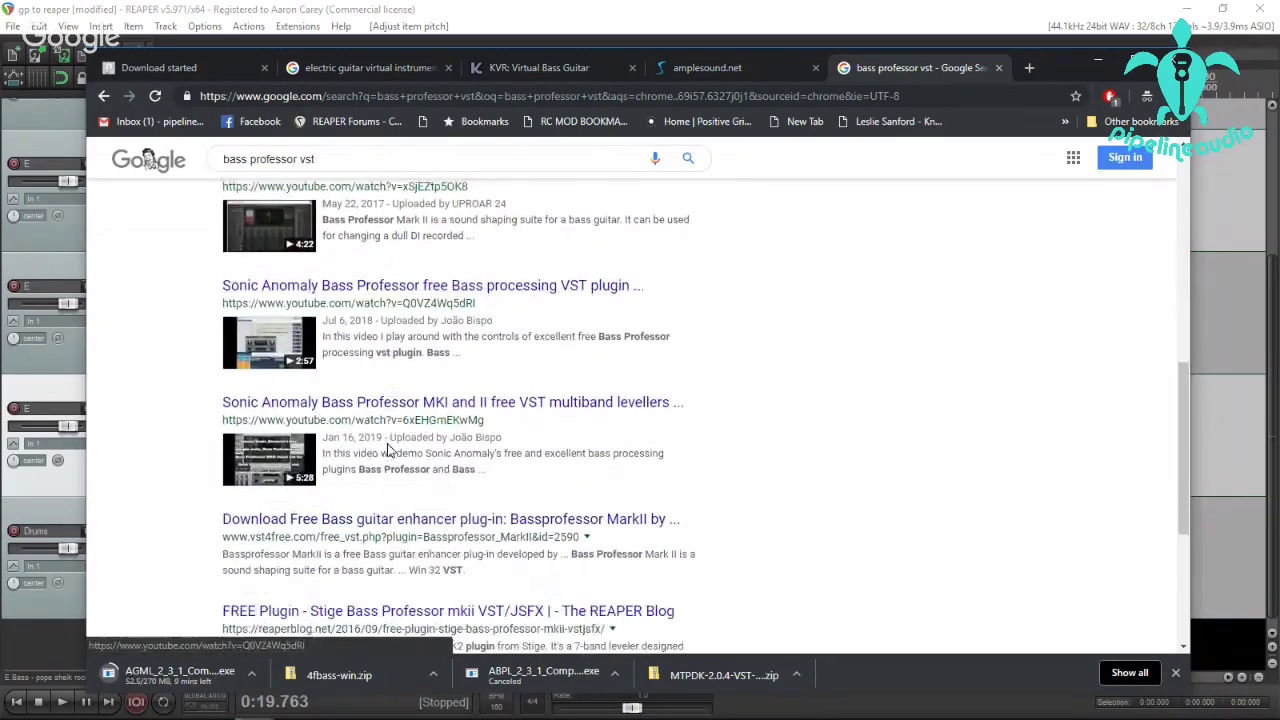
{"action": "scroll", "coordinate": [386, 470], "scroll_direction": "up", "scroll_amount": 5}
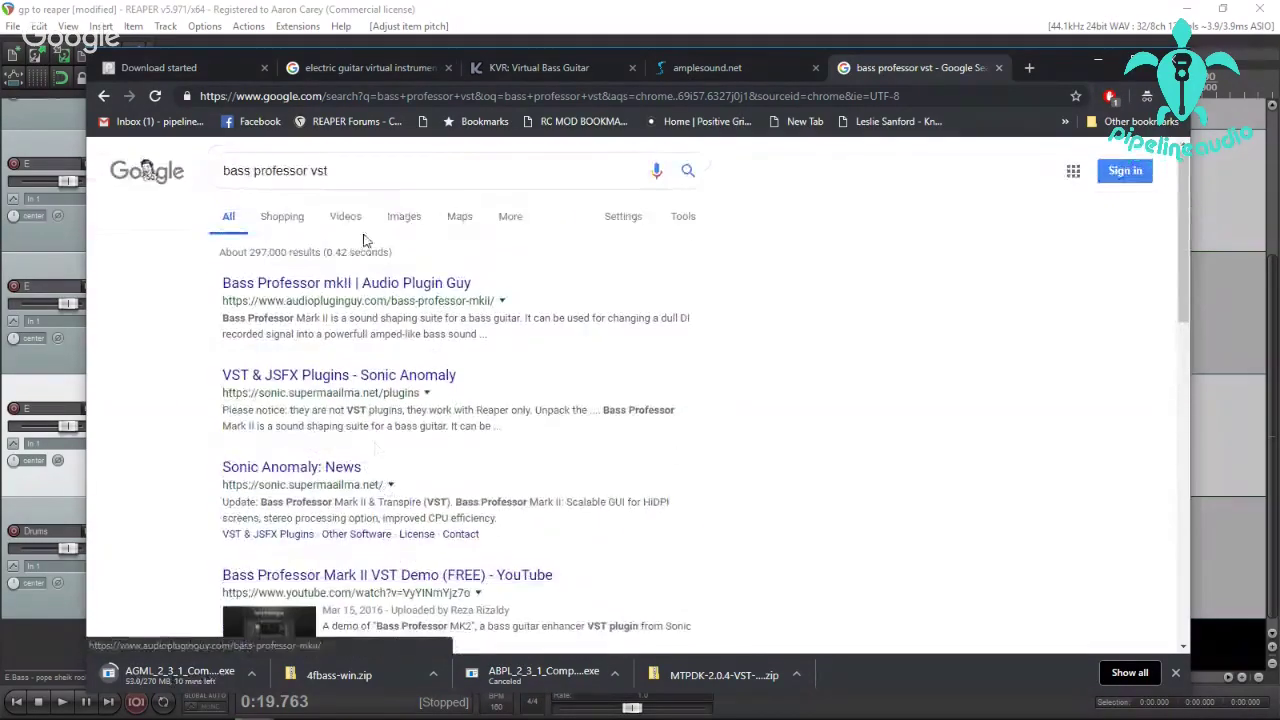
{"action": "left_click", "coordinate": [355, 170]}
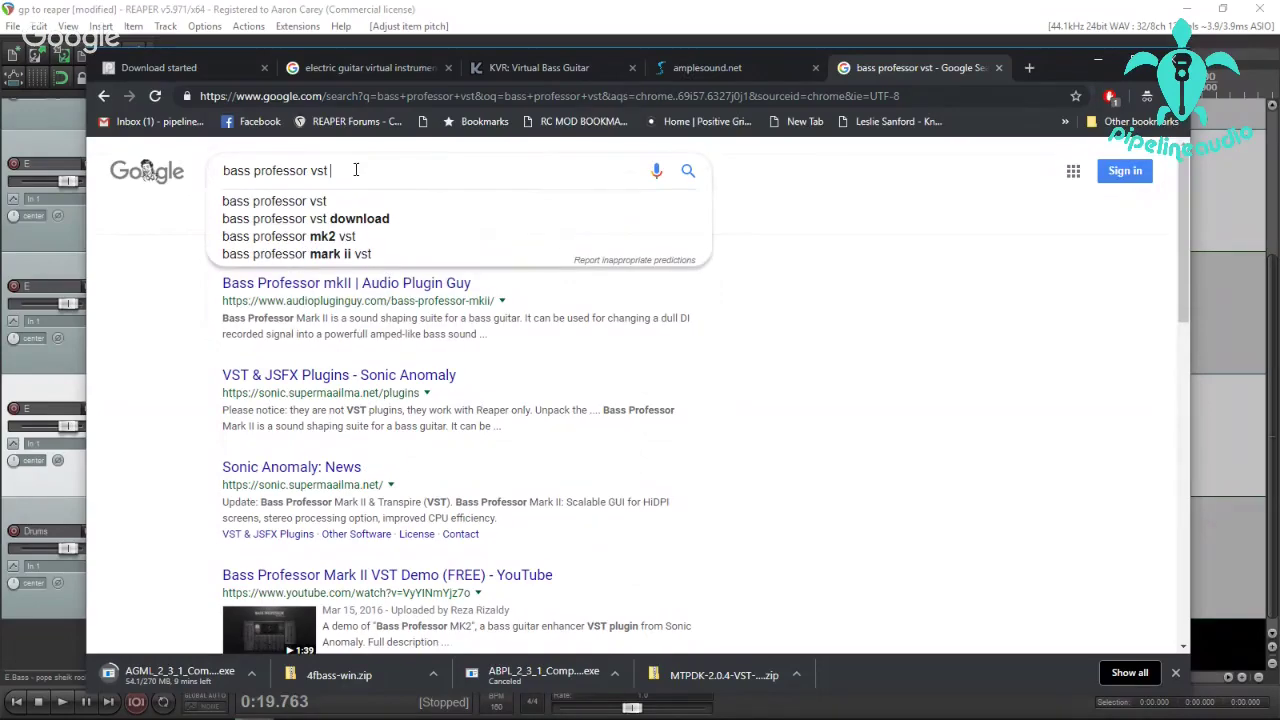
{"action": "type", "text": "sonic"}
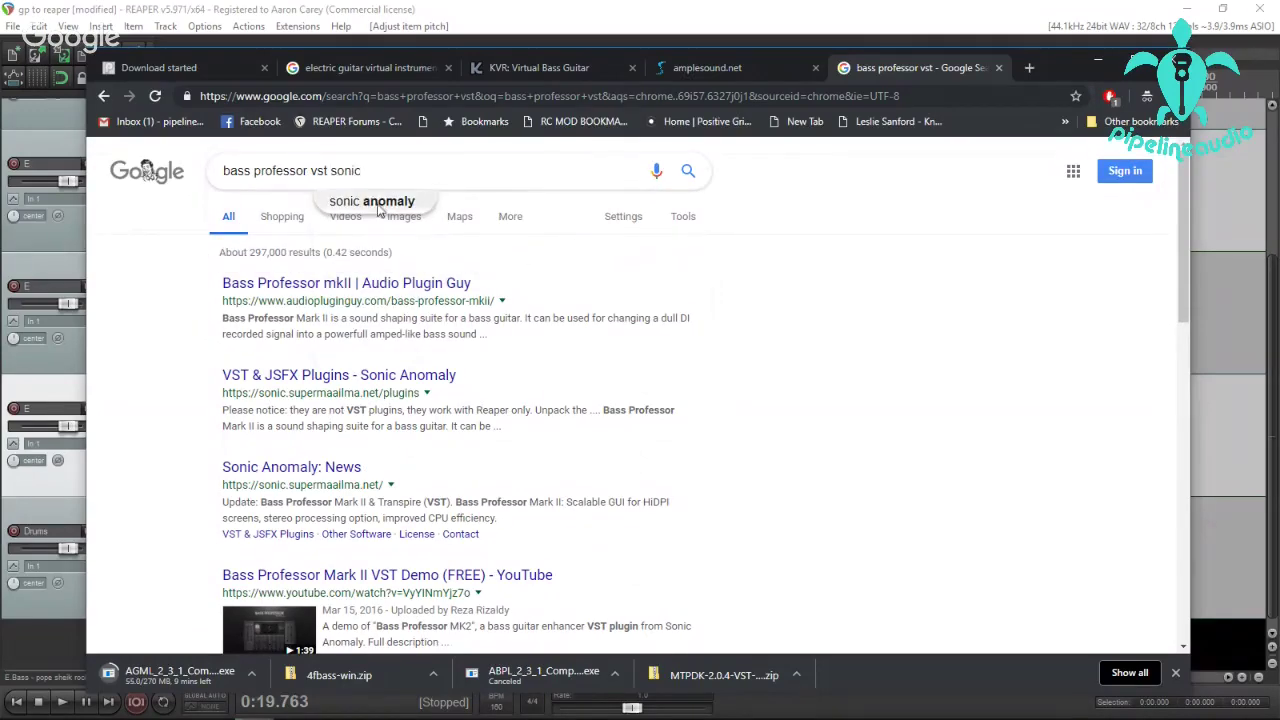
{"action": "left_click", "coordinate": [378, 204]}
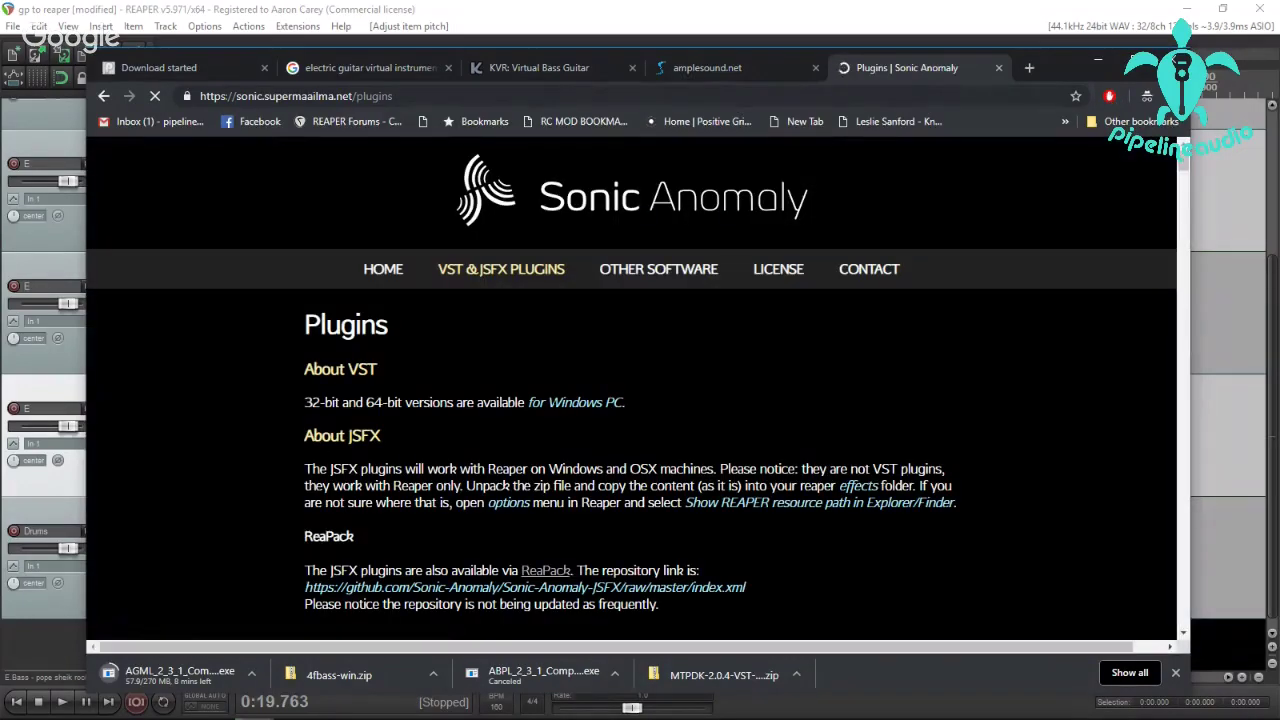
Find Bass Professor Mark II on the plugins page and download its VST (PC / Windows 7+) Build 170823.
{"action": "scroll", "coordinate": [527, 295], "scroll_direction": "down", "scroll_amount": 10}
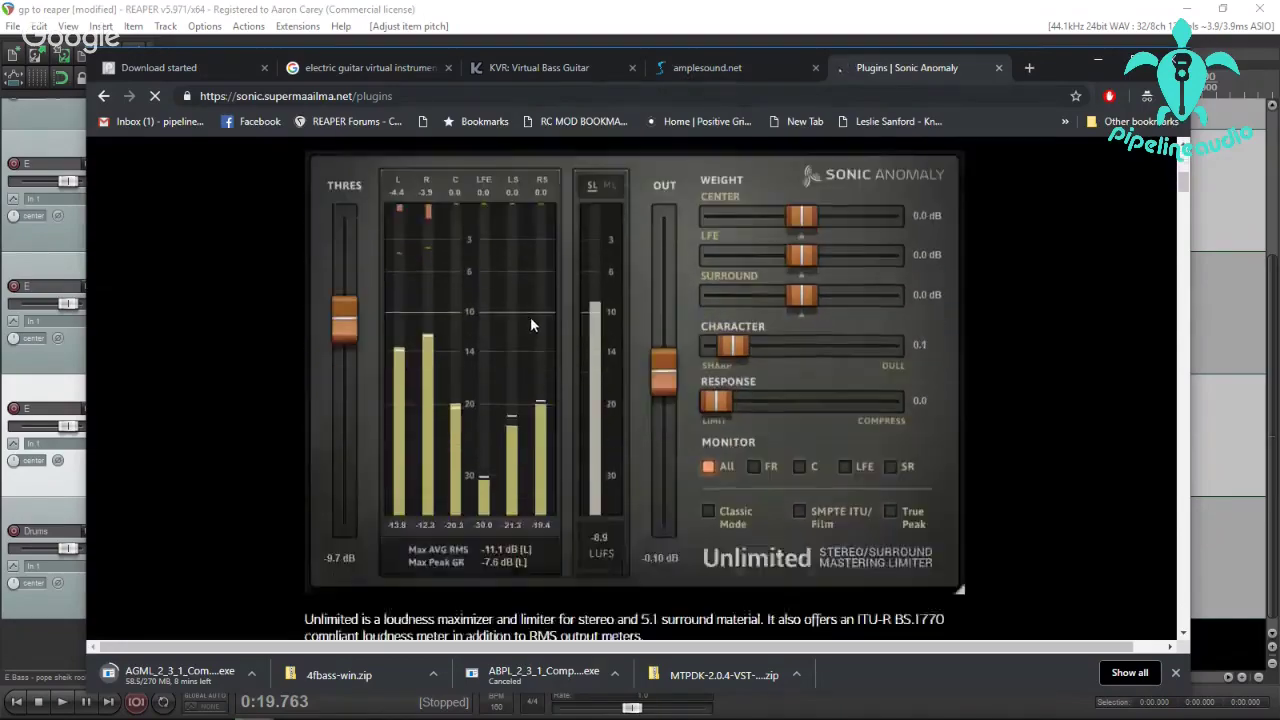
{"action": "scroll", "coordinate": [548, 345], "scroll_direction": "down", "scroll_amount": 15}
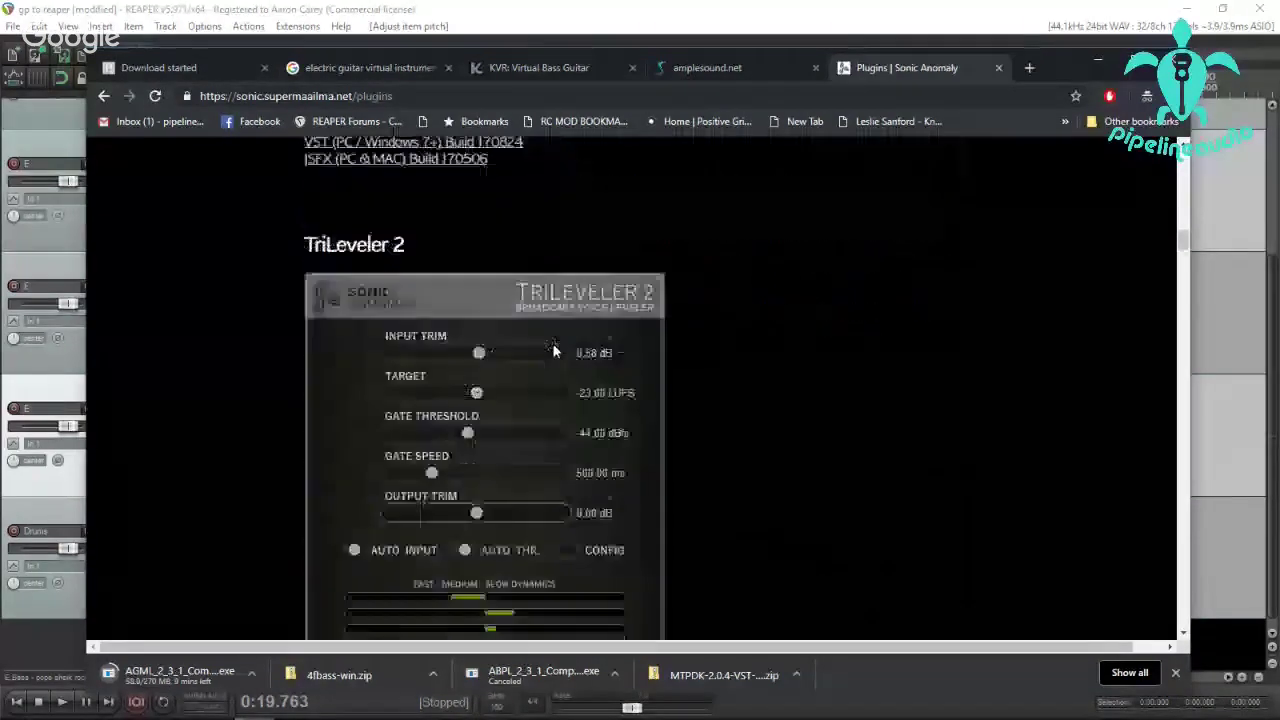
{"action": "scroll", "coordinate": [556, 354], "scroll_direction": "down", "scroll_amount": 15}
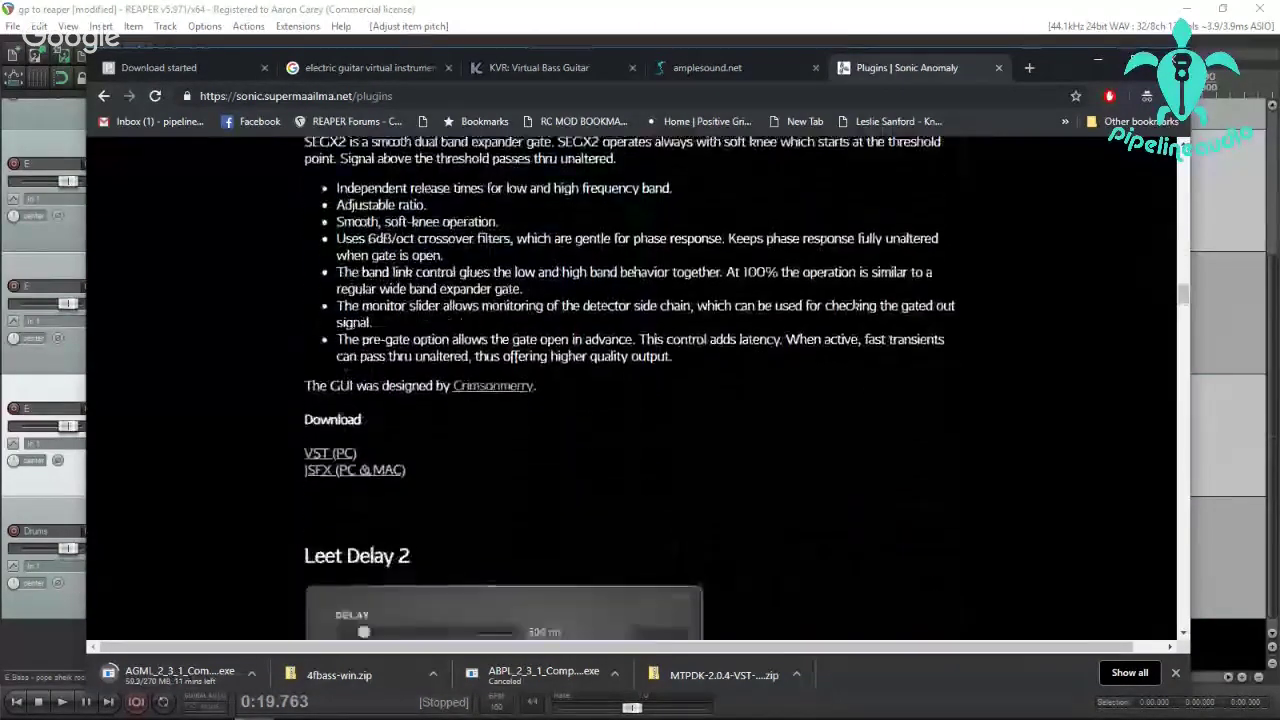
{"action": "scroll", "coordinate": [550, 355], "scroll_direction": "down", "scroll_amount": 15}
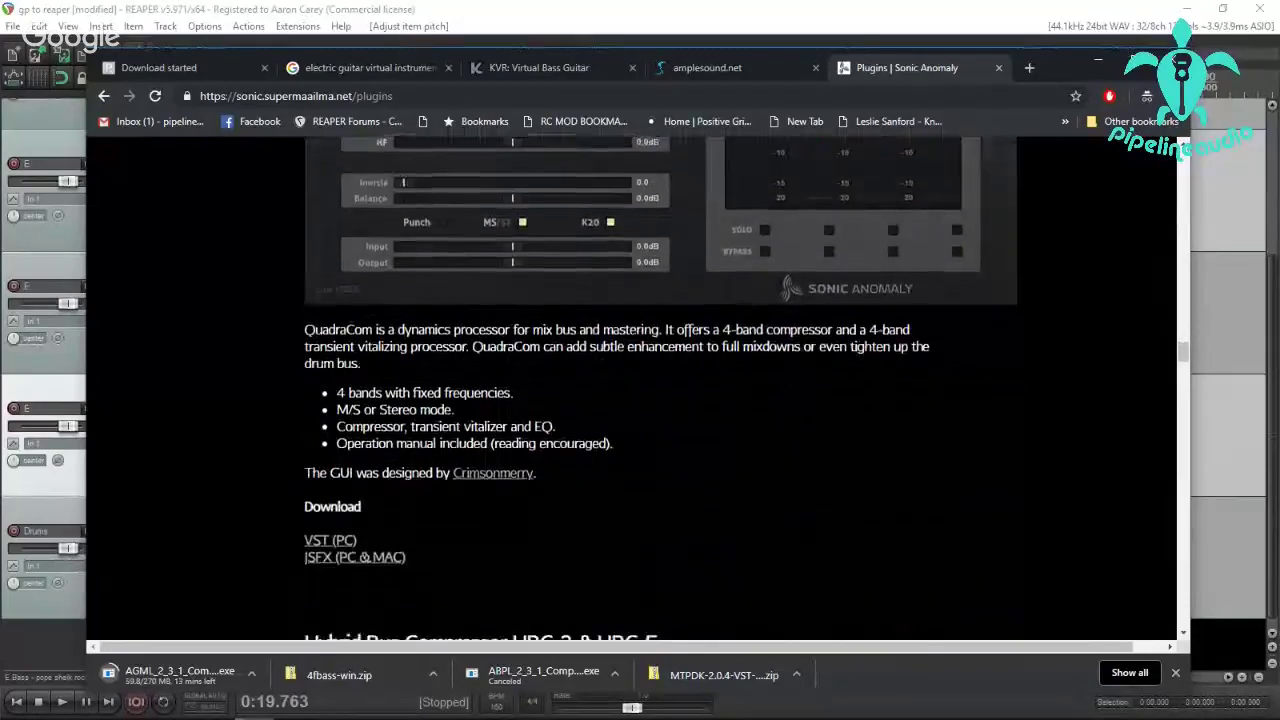
{"action": "scroll", "coordinate": [547, 352], "scroll_direction": "down", "scroll_amount": 15}
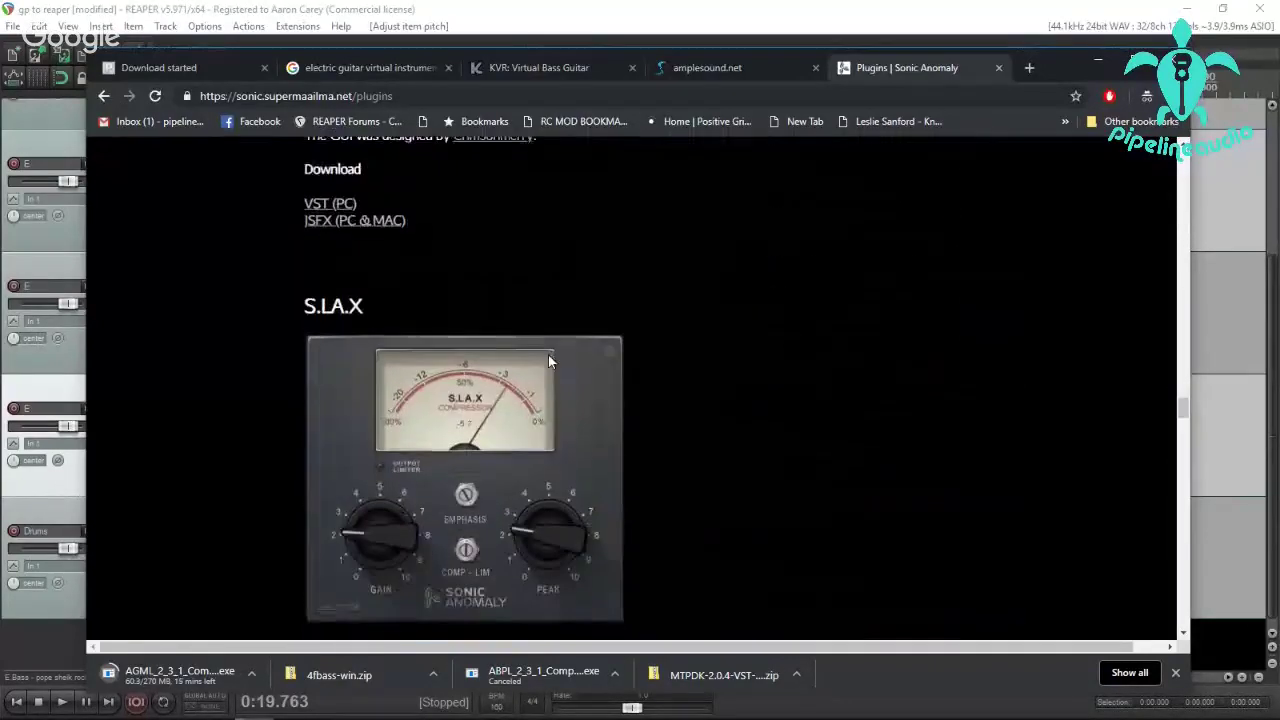
{"action": "scroll", "coordinate": [544, 364], "scroll_direction": "down", "scroll_amount": 15}
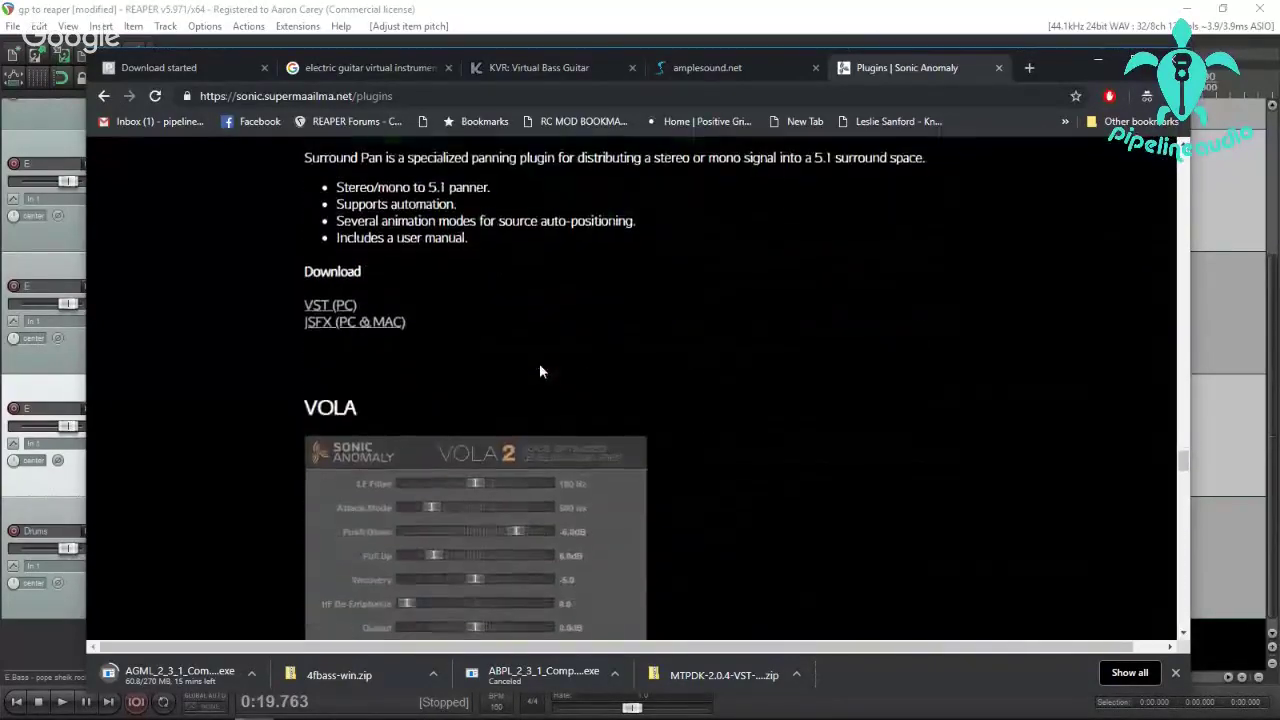
{"action": "scroll", "coordinate": [443, 366], "scroll_direction": "down", "scroll_amount": 8}
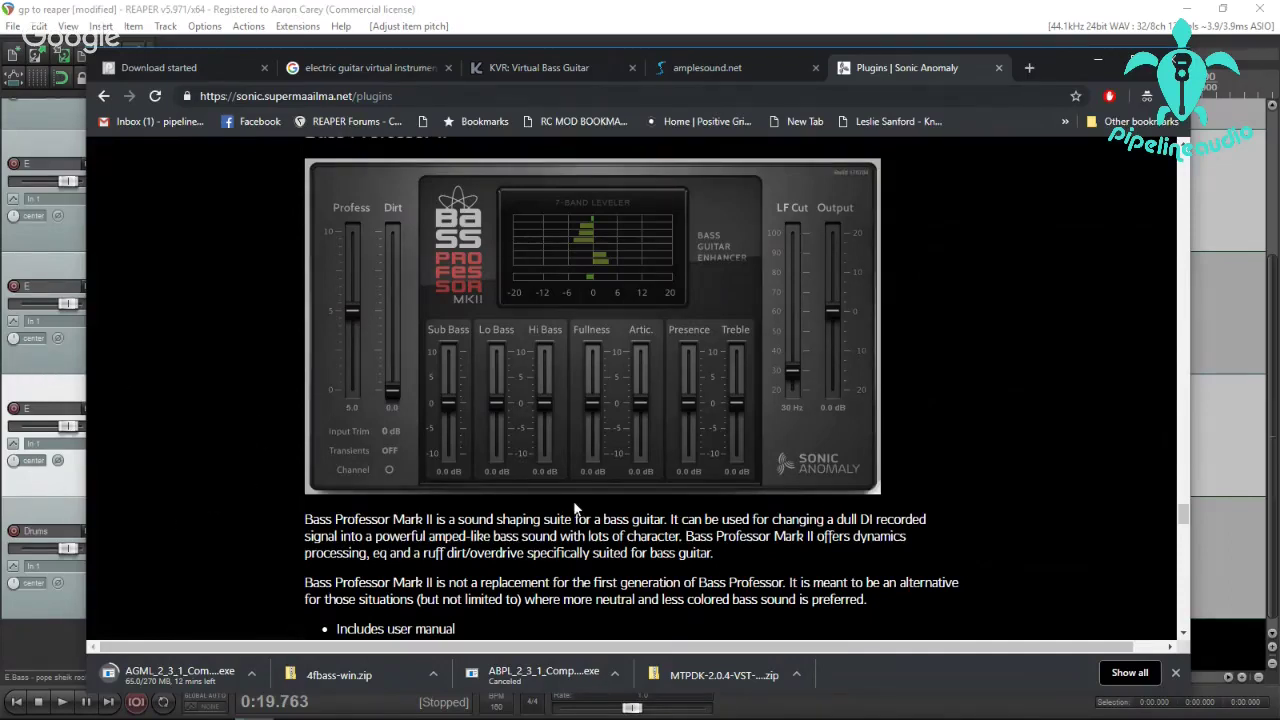
{"action": "scroll", "coordinate": [575, 508], "scroll_direction": "down", "scroll_amount": 3}
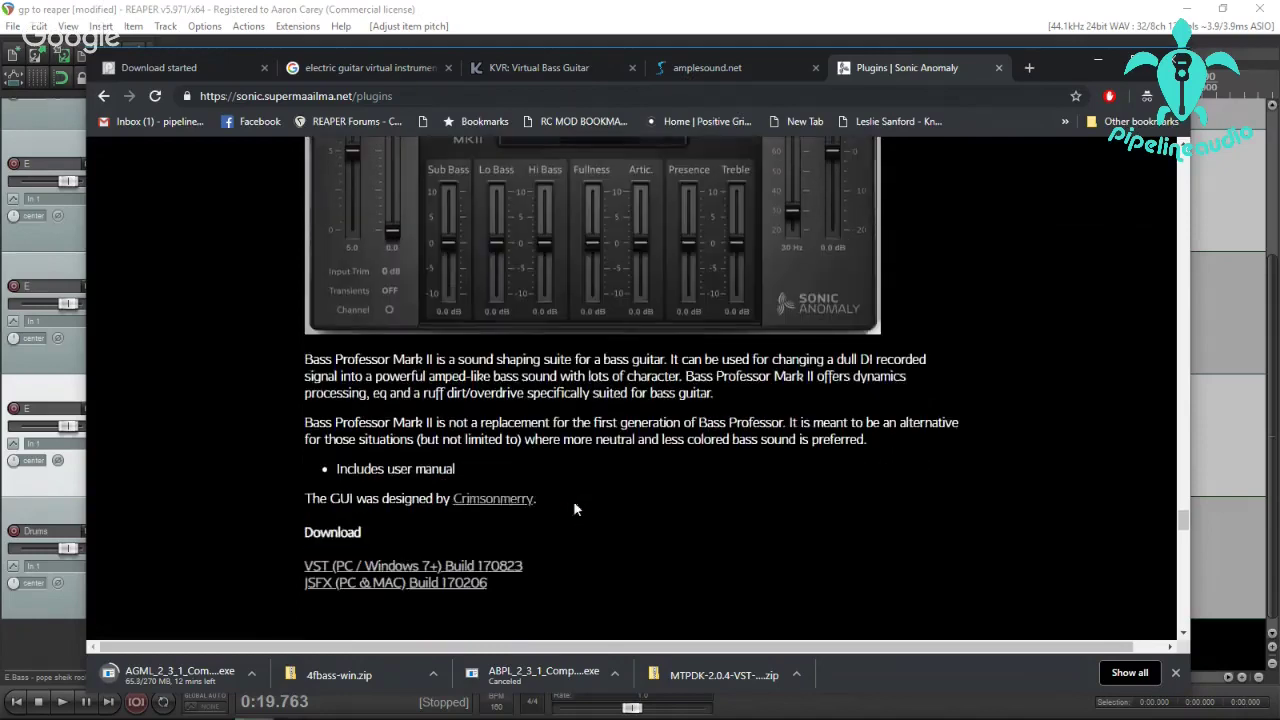
{"action": "left_click", "coordinate": [402, 565]}
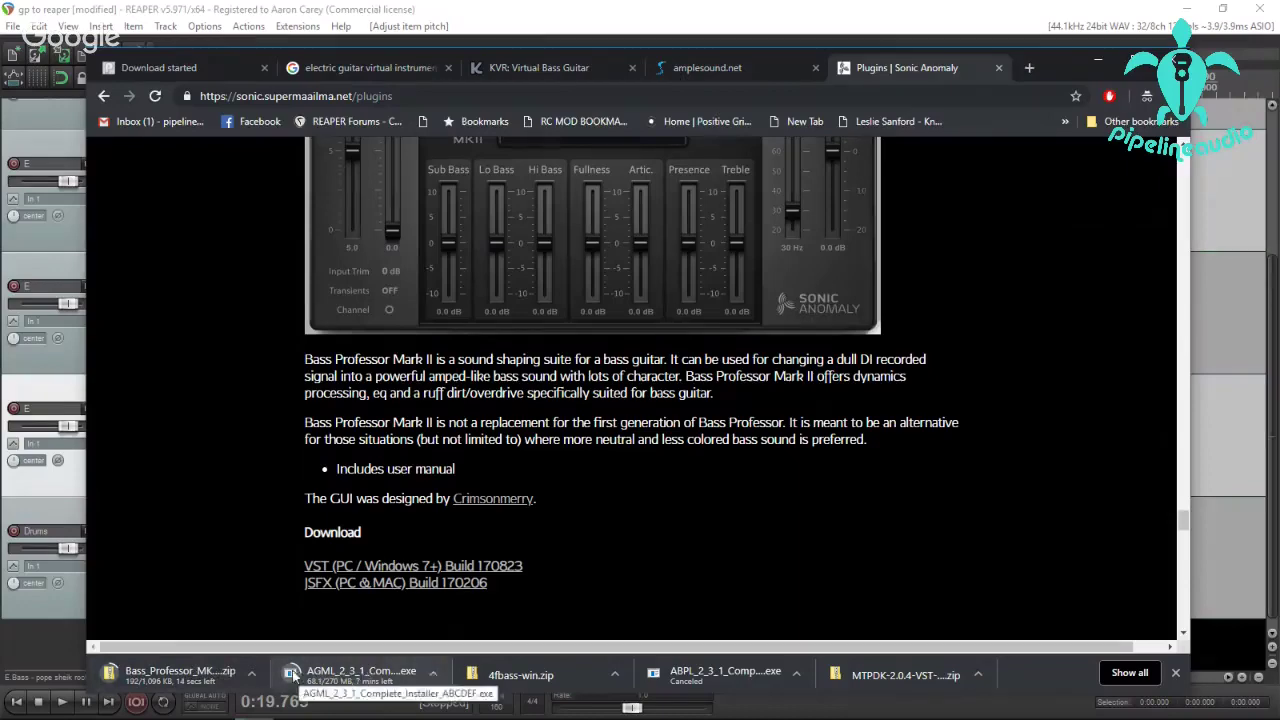
Switch to REAPER and check the full list of plugins available for track 5, filtered by "bass", without adding any.
{"action": "left_click", "coordinate": [67, 590]}
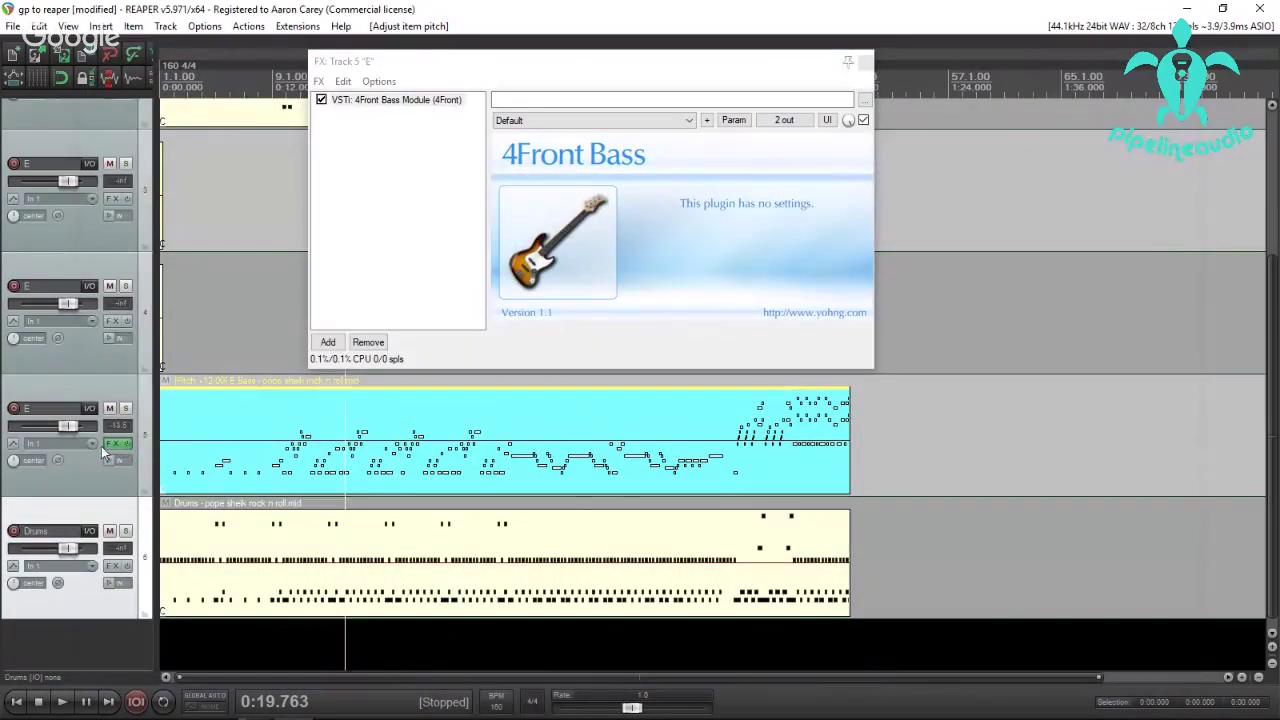
{"action": "left_click", "coordinate": [328, 342]}
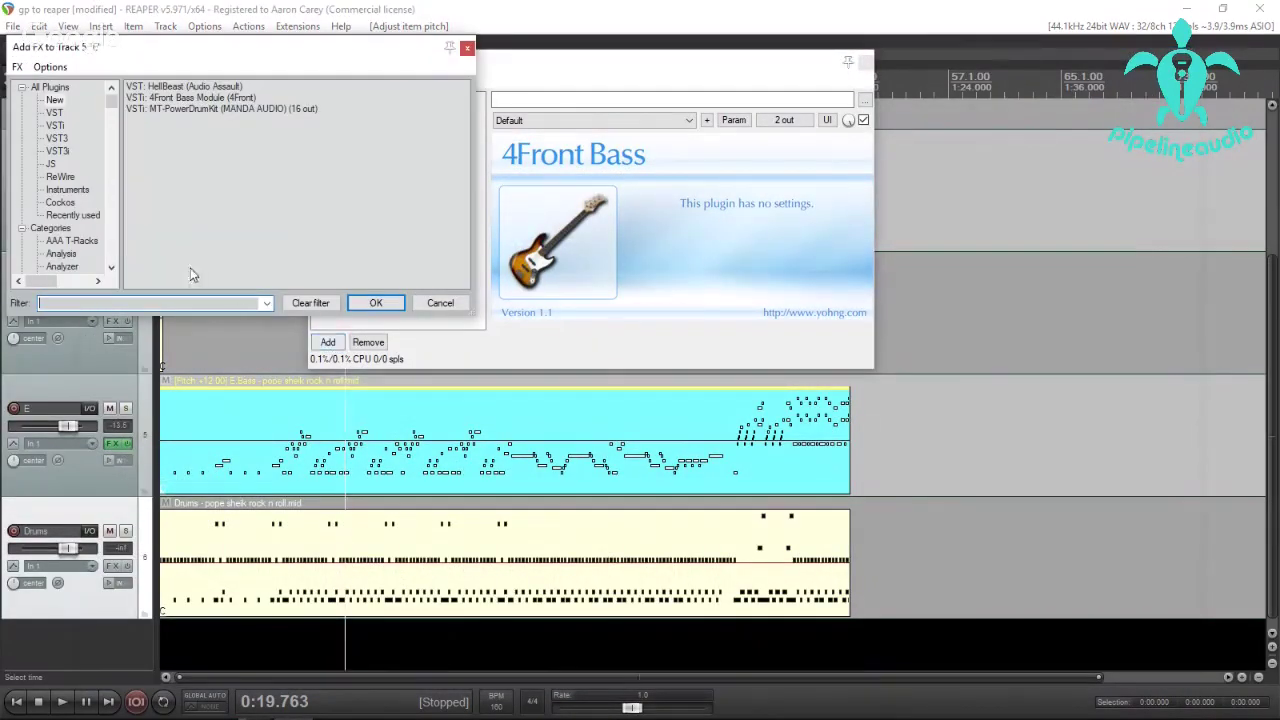
{"action": "left_click", "coordinate": [50, 87]}
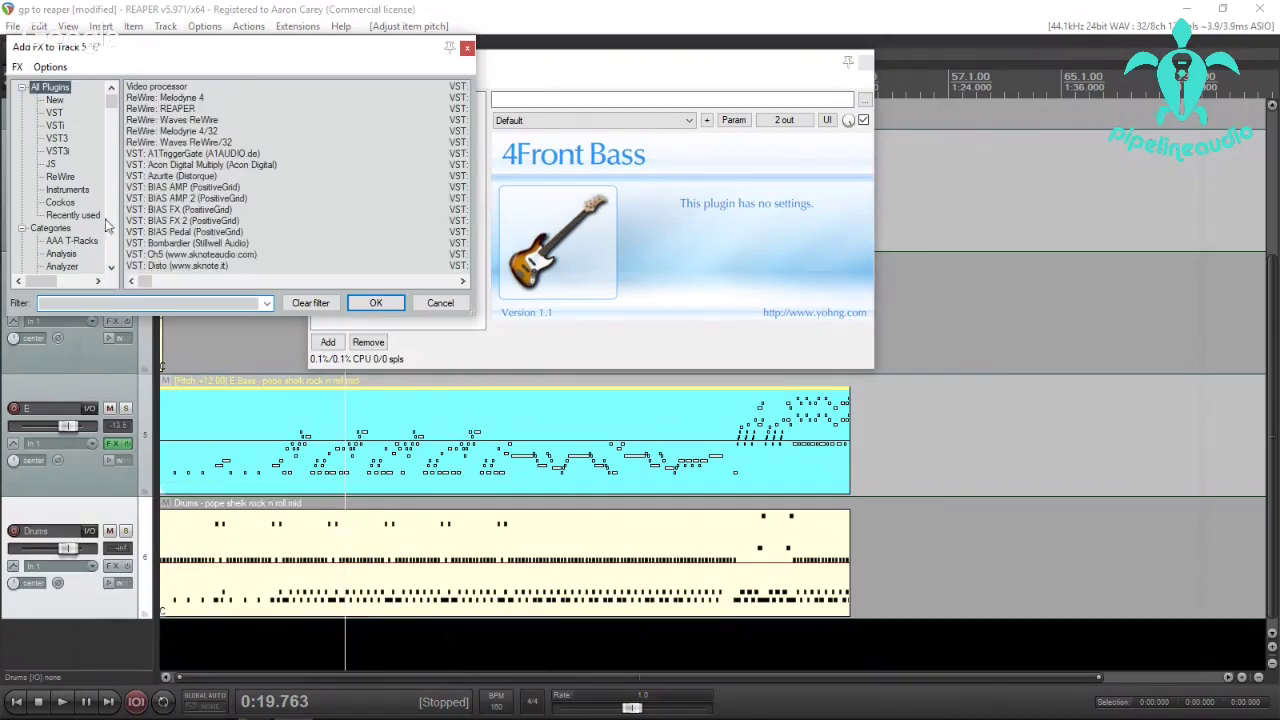
{"action": "left_click", "coordinate": [67, 303]}
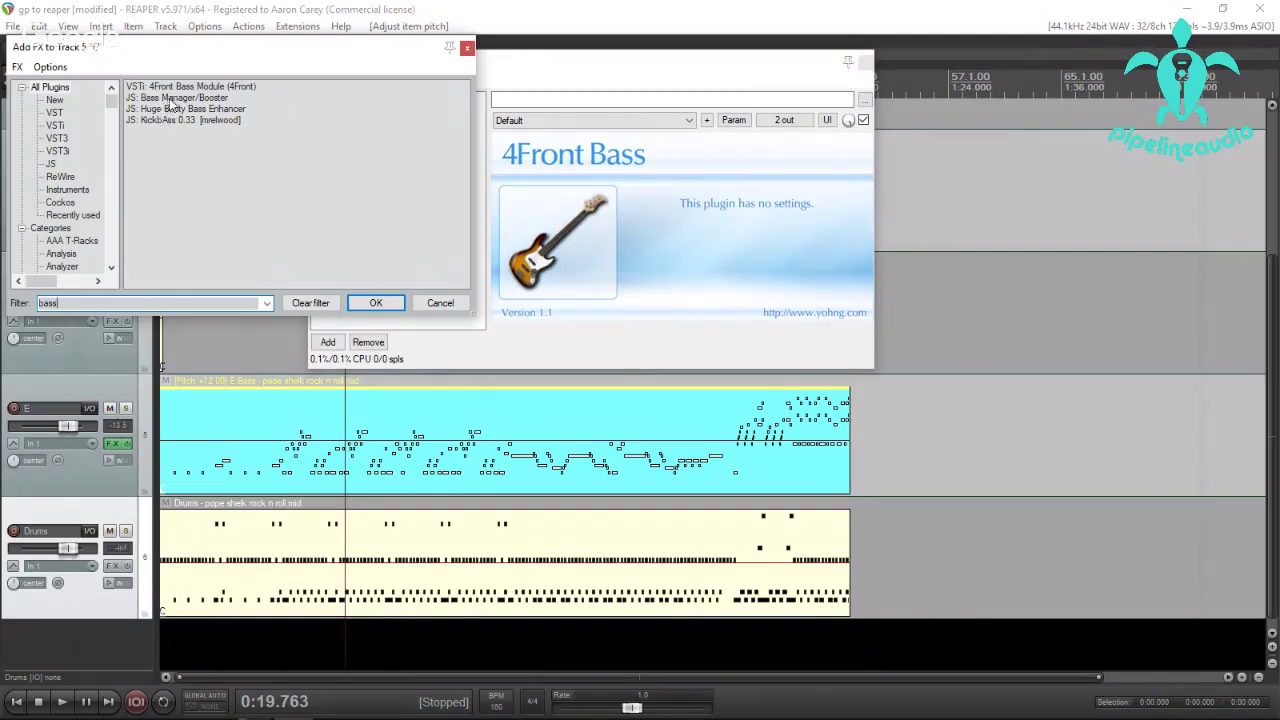
{"action": "left_click", "coordinate": [441, 303]}
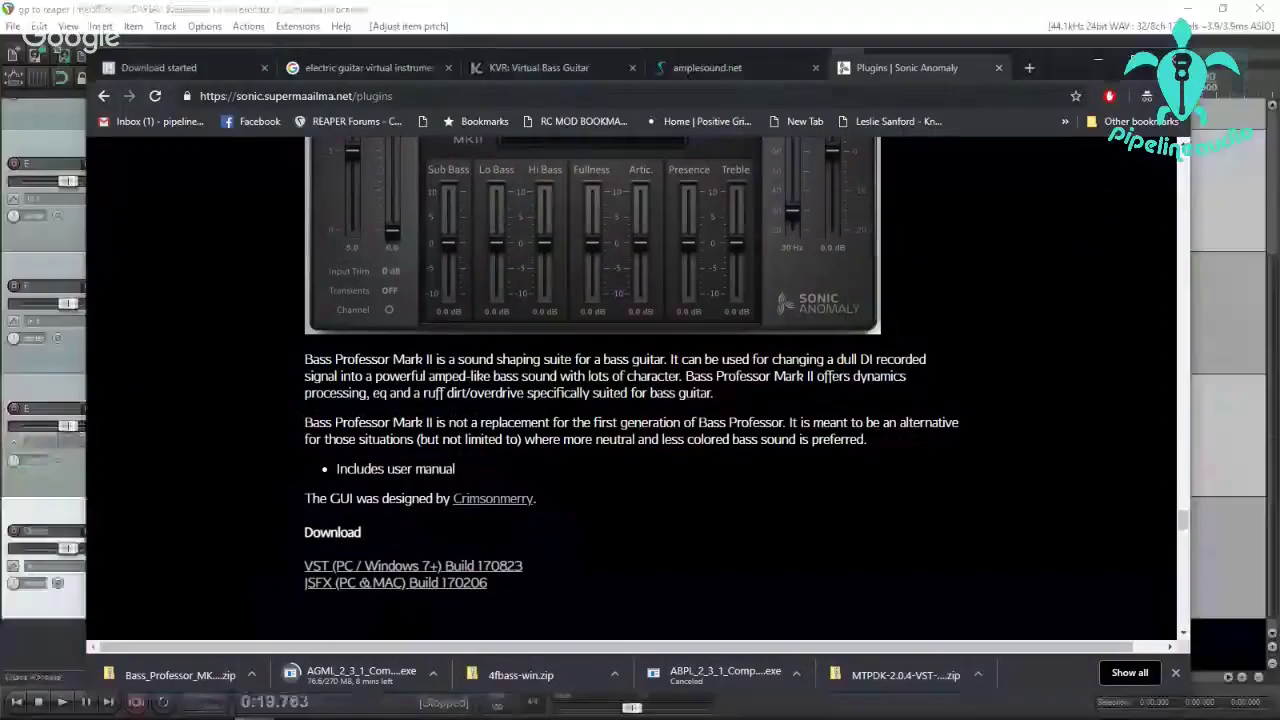
Open the downloaded Bass Professor zip and copy Bass Professor Mark II.pdf and Bass Professor MK2.x64.dll into the VSTPlugins folder.
{"action": "left_click", "coordinate": [170, 675]}
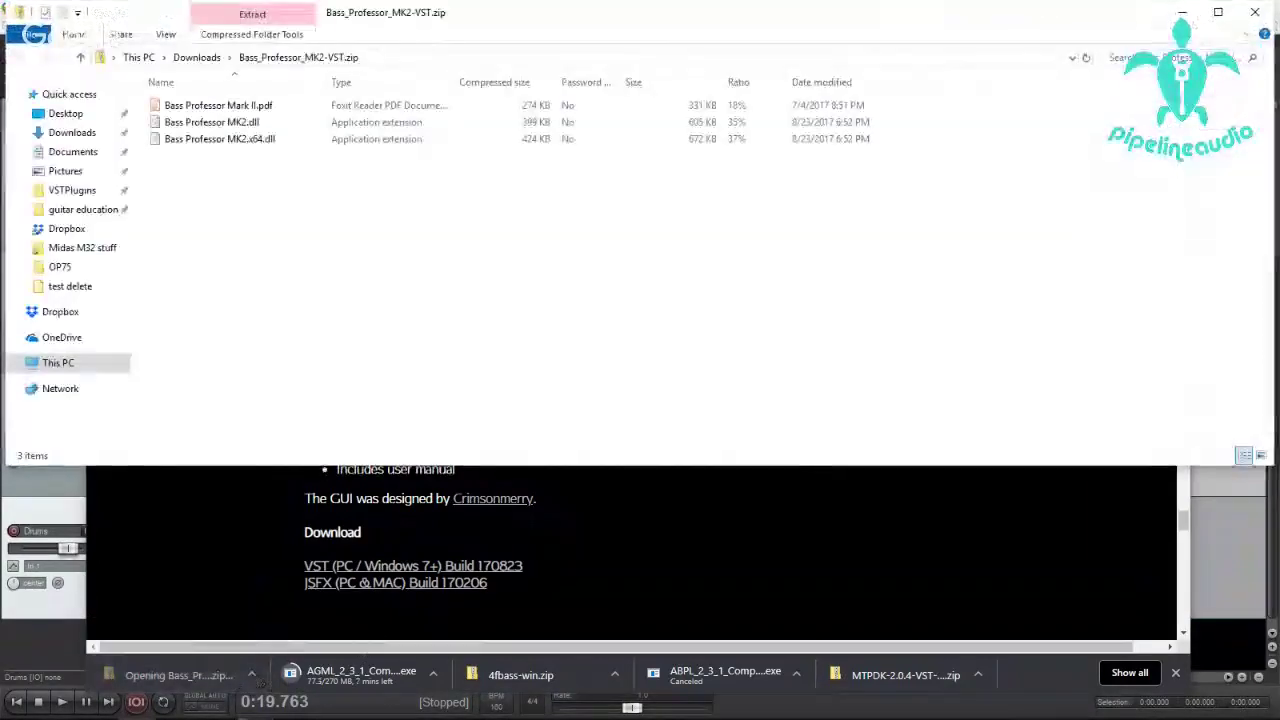
{"action": "left_click", "coordinate": [237, 108]}
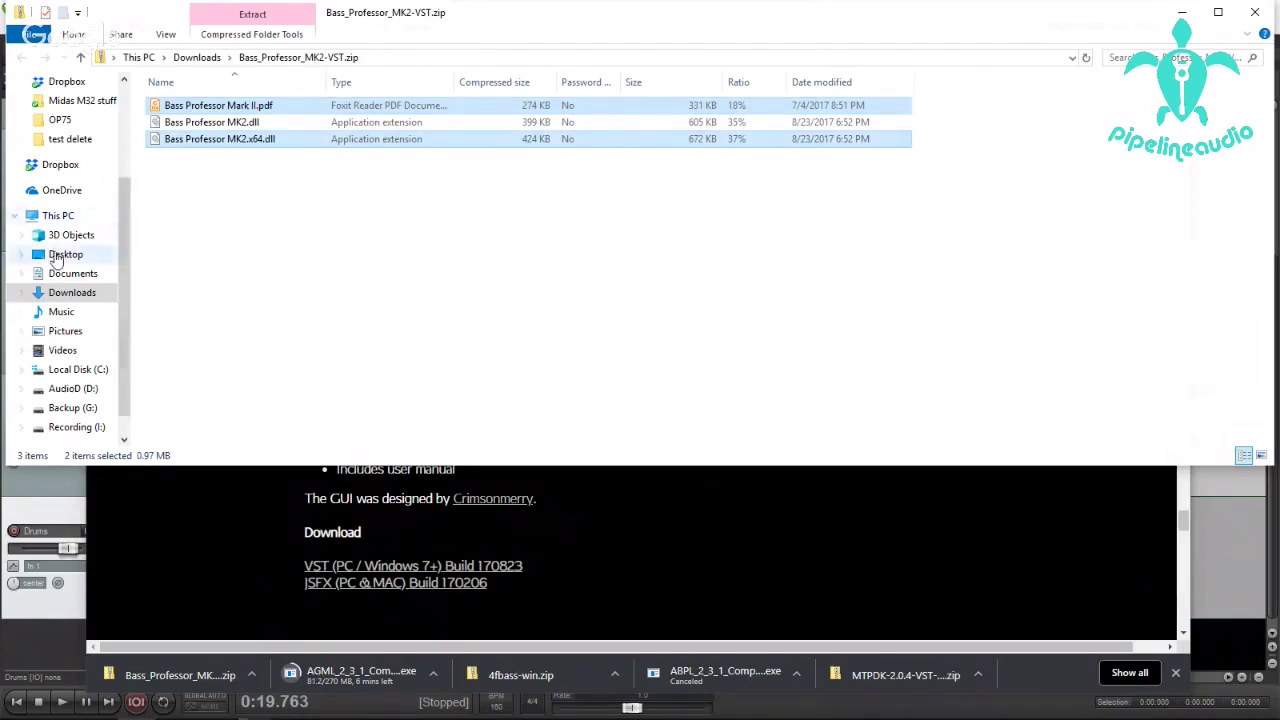
{"action": "scroll", "coordinate": [60, 255], "scroll_direction": "up", "scroll_amount": 2}
{"action": "scroll", "coordinate": [60, 255], "scroll_direction": "up", "scroll_amount": 2}
{"action": "left_click_drag", "start_coordinate": [165, 140], "coordinate": [52, 188]}
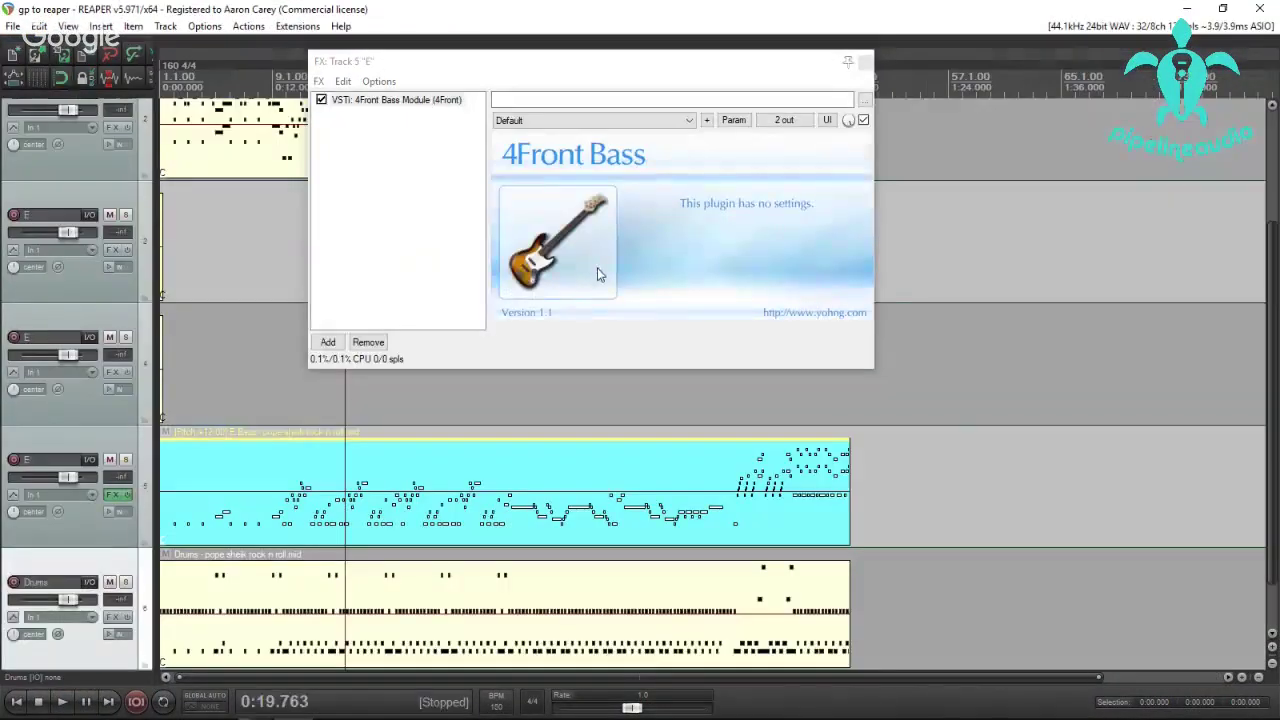
Switch to REAPER, start playback at about 0:13.3, and add Bass Professor Mark II after 4Front Bass Module on the E Bass track.
{"action": "left_click", "coordinate": [290, 512]}
{"action": "key", "text": "space"}
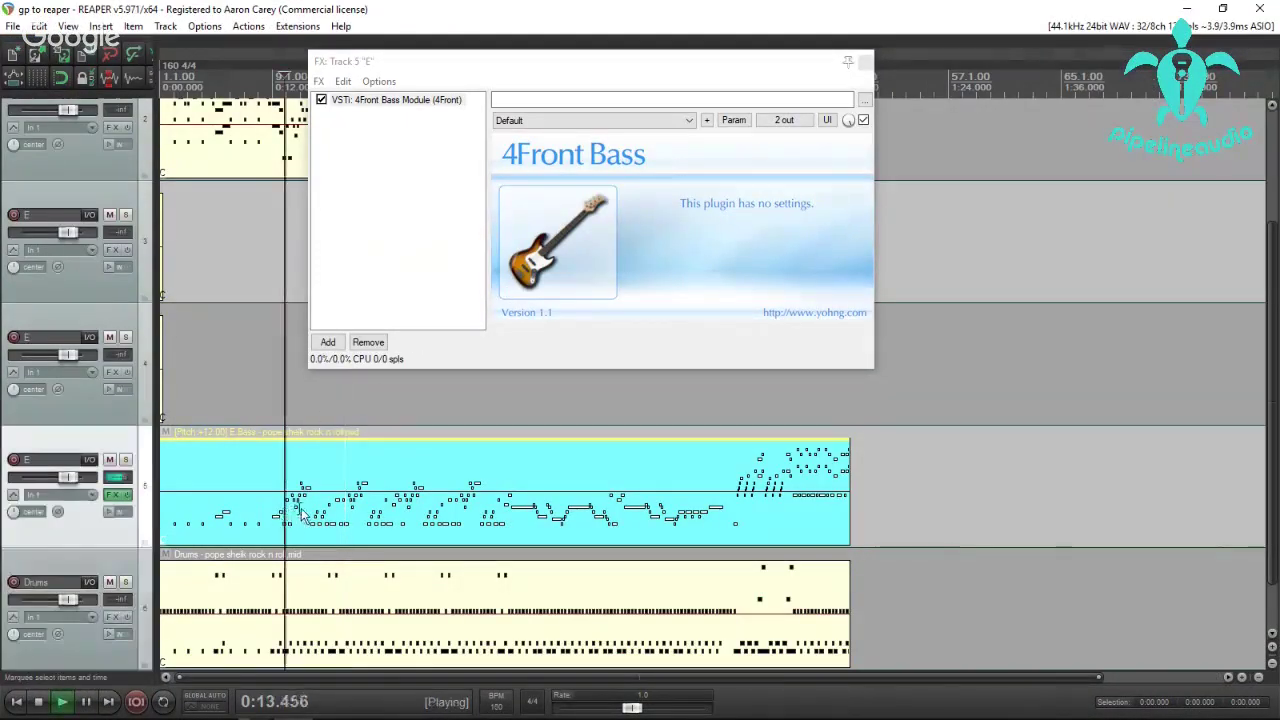
{"action": "left_click", "coordinate": [329, 343]}
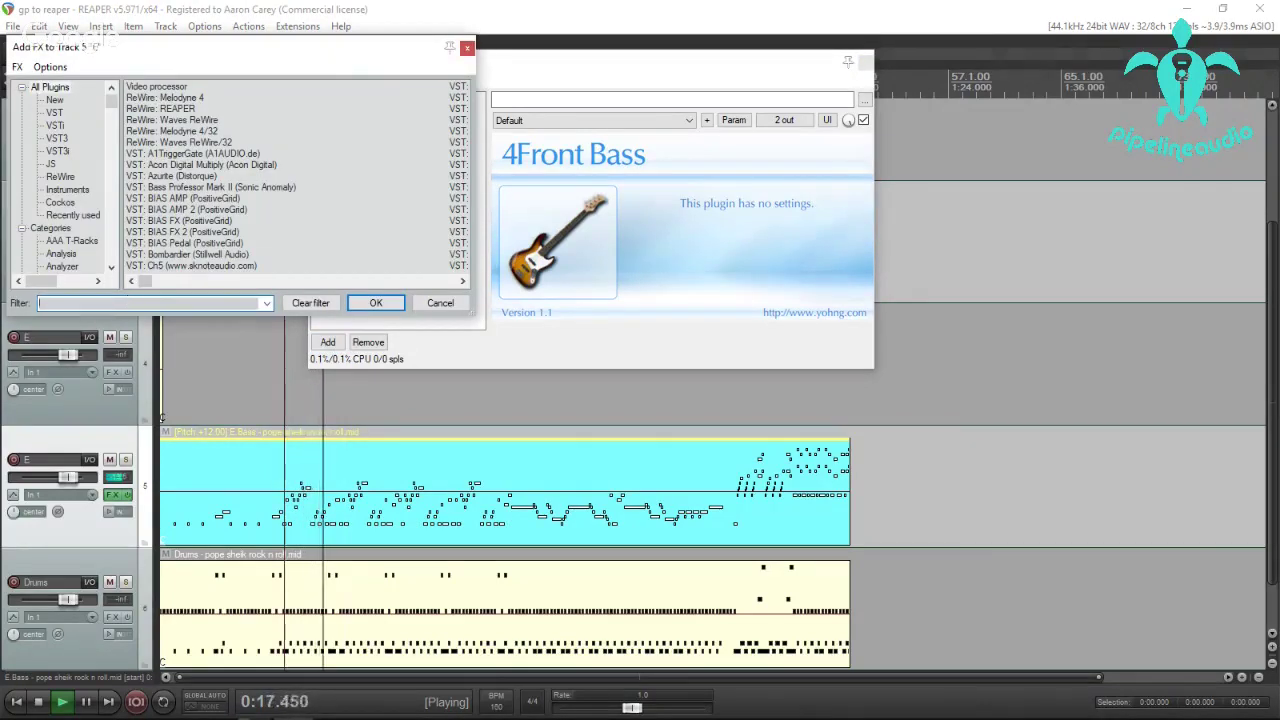
{"action": "type", "text": "bass"}
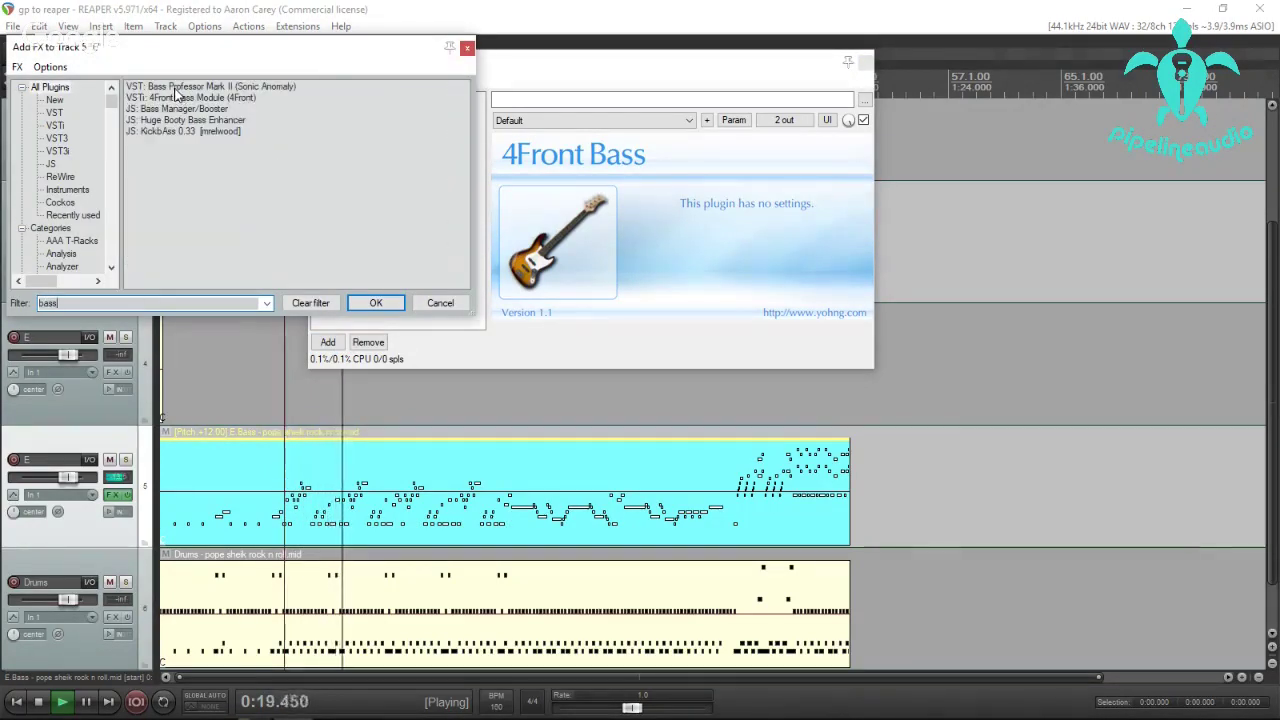
{"action": "double_click", "coordinate": [176, 87]}
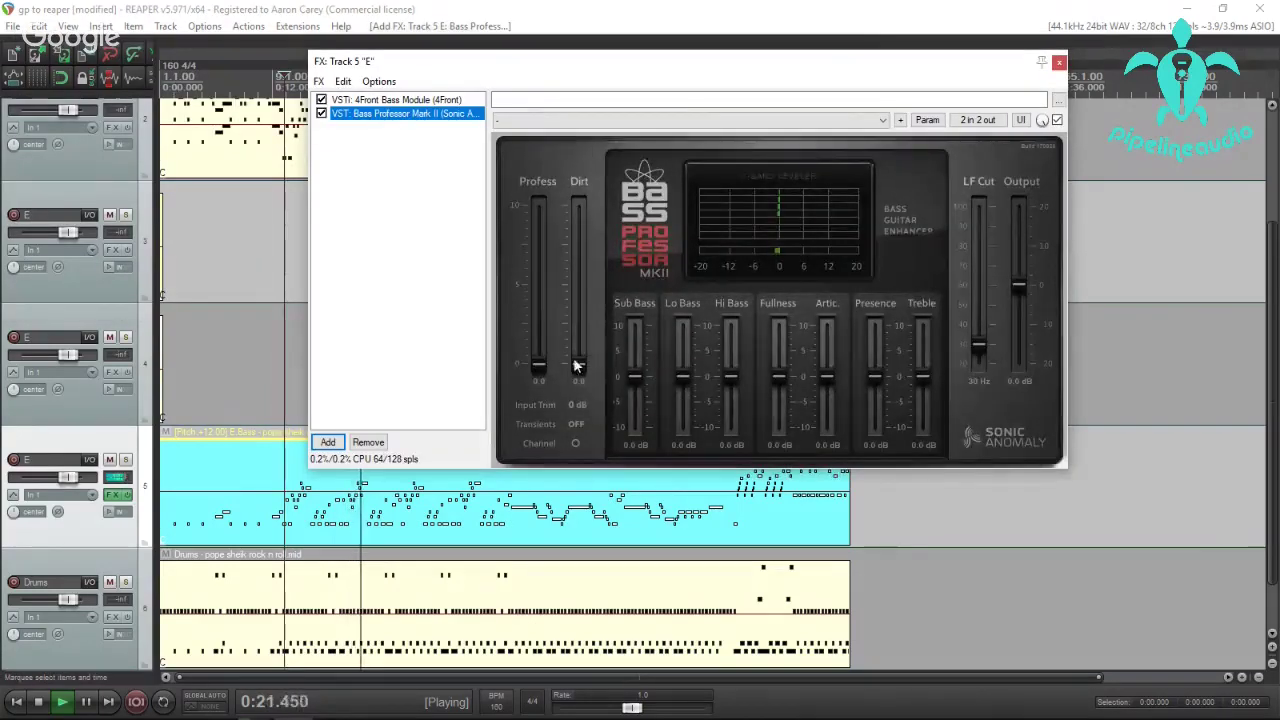
During playback, set Profess to 5.9, Lo Bass -4.9 dB, Artic. 1.1 dB, Presence 2.8 dB, Treble 4.2 dB and Dirt 4.6, and stop.
{"action": "left_click_drag", "start_coordinate": [538, 366], "coordinate": [541, 273]}
{"action": "left_click_drag", "start_coordinate": [541, 266], "coordinate": [540, 269]}
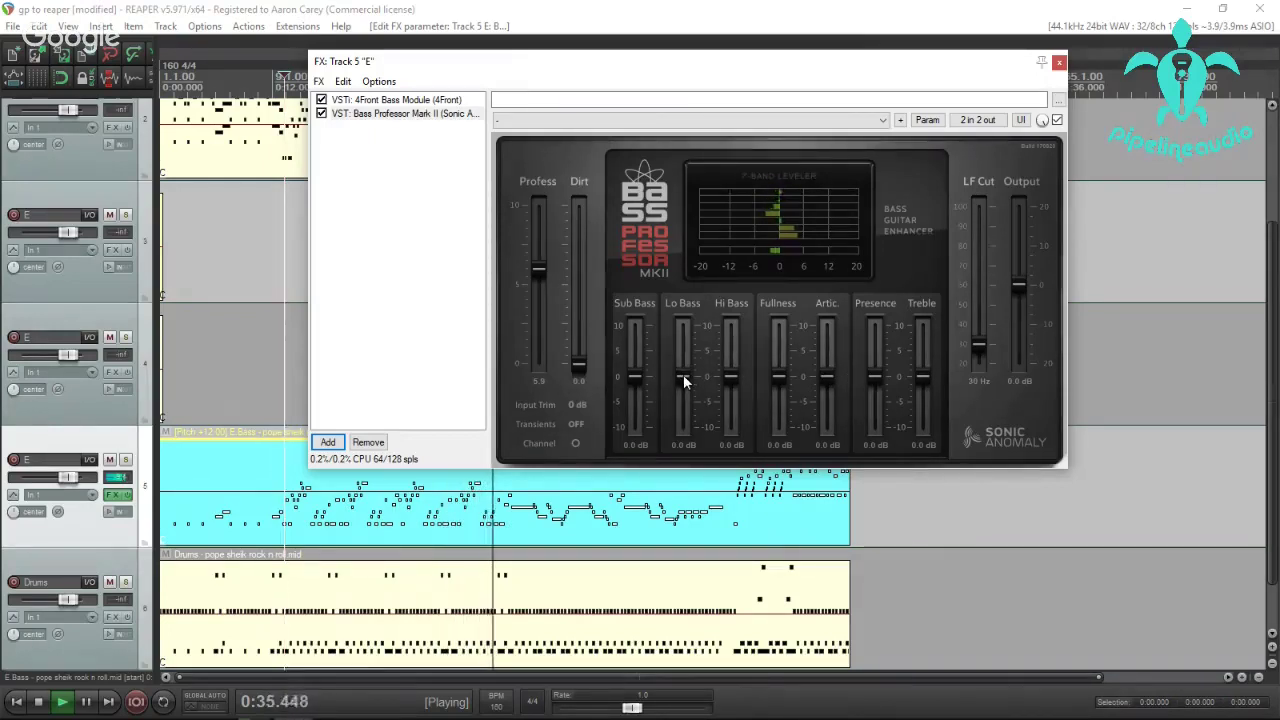
{"action": "left_click_drag", "start_coordinate": [683, 374], "coordinate": [681, 403]}
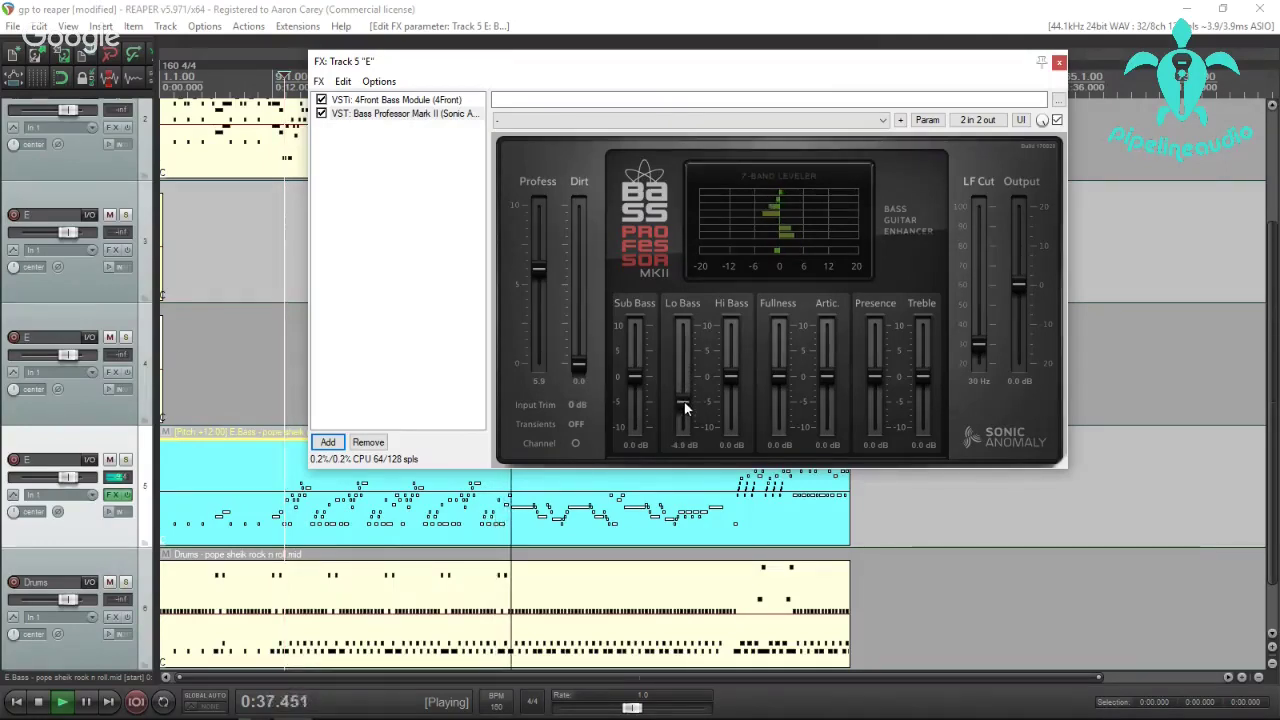
{"action": "left_click_drag", "start_coordinate": [823, 377], "coordinate": [922, 360]}
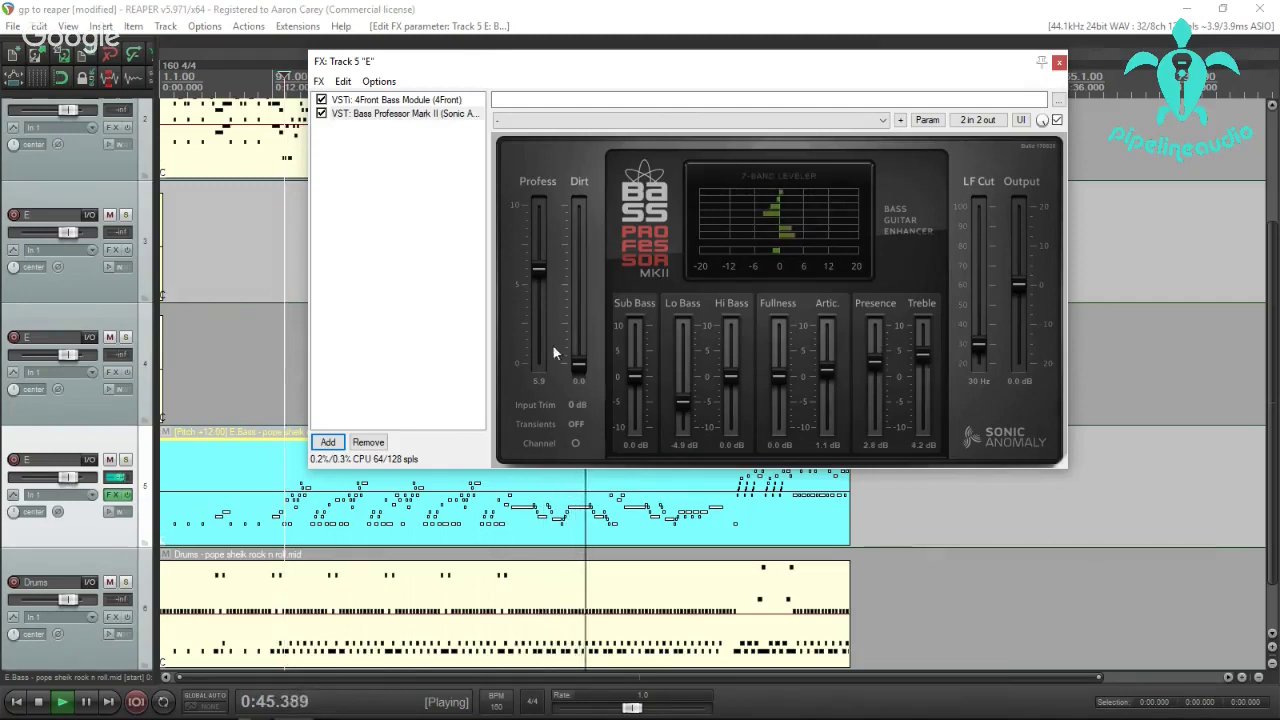
{"action": "left_click_drag", "start_coordinate": [578, 365], "coordinate": [579, 289]}
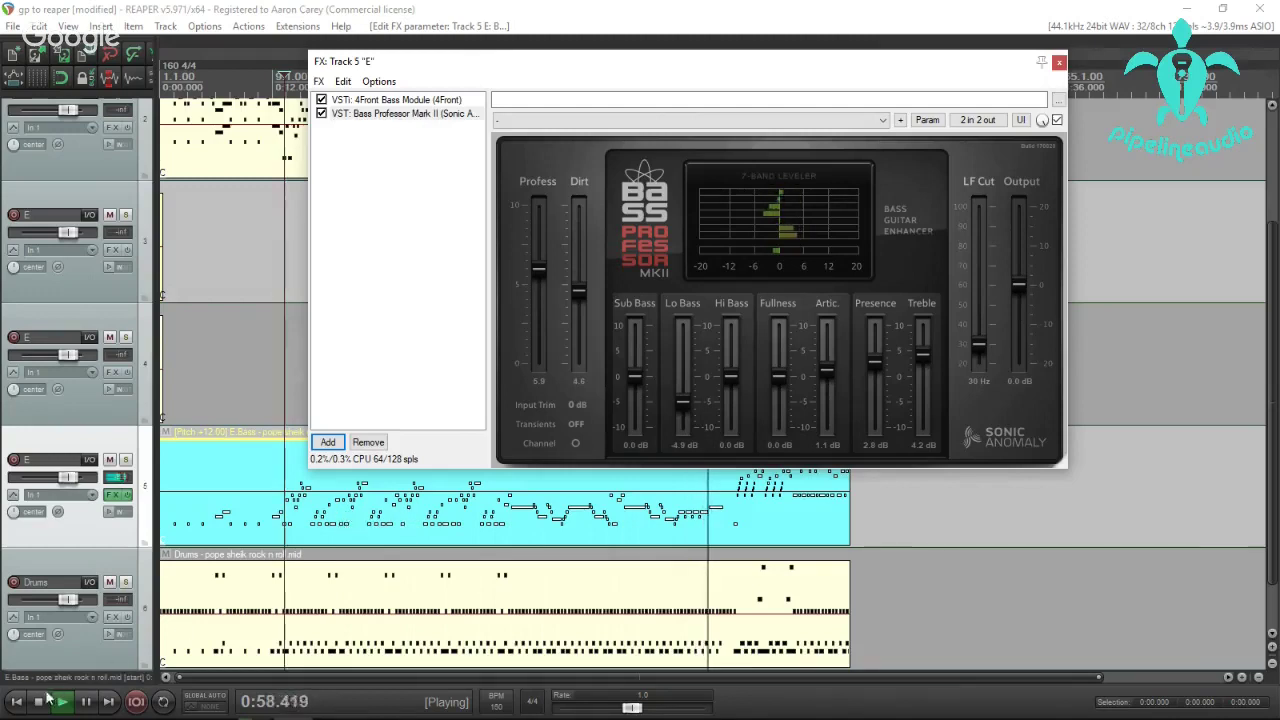
{"action": "left_click", "coordinate": [38, 702]}
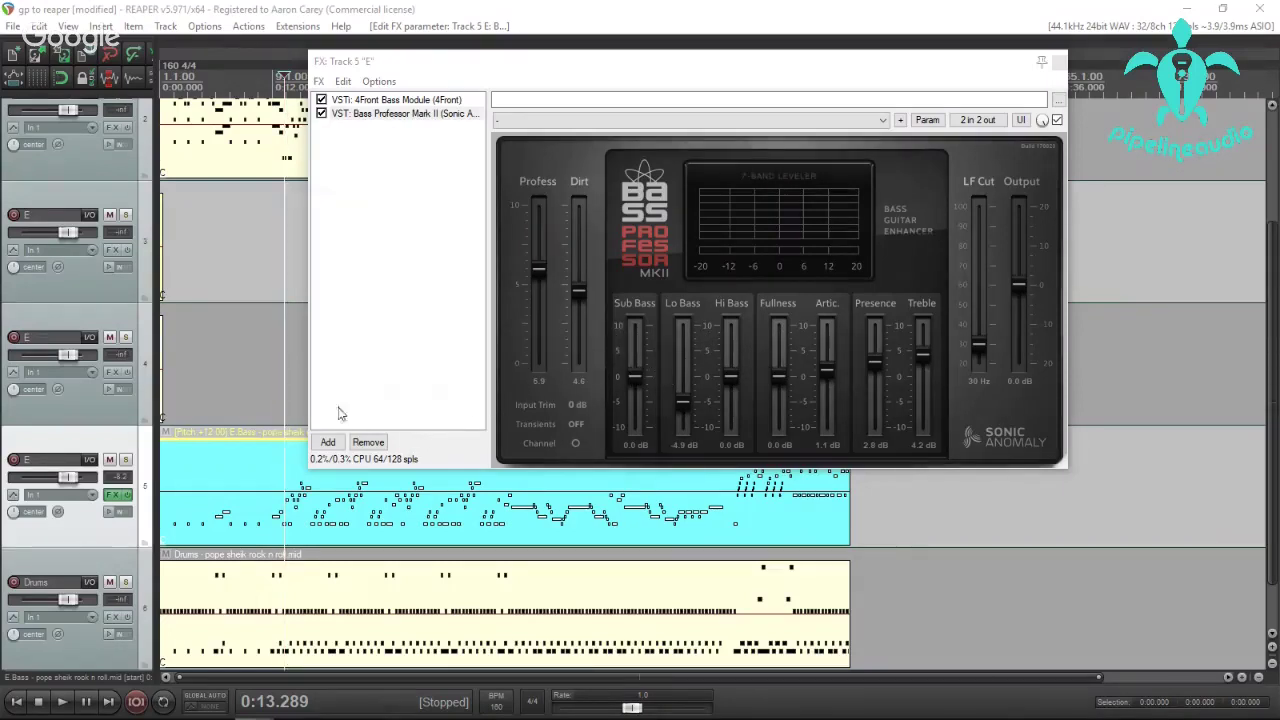
Place the edit cursor at about 0:13.5 and audition the processed bass from there.
{"action": "left_click", "coordinate": [287, 385]}
{"action": "key", "text": "space"}
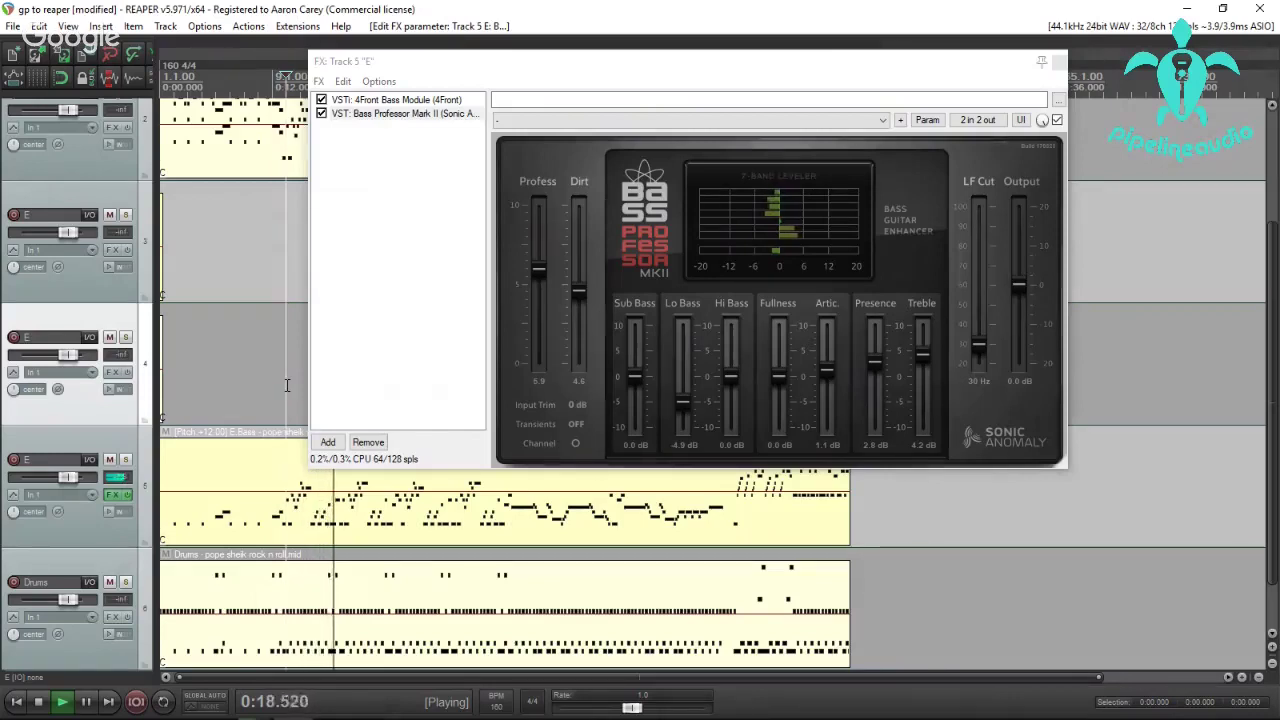
{"action": "key", "text": "space"}
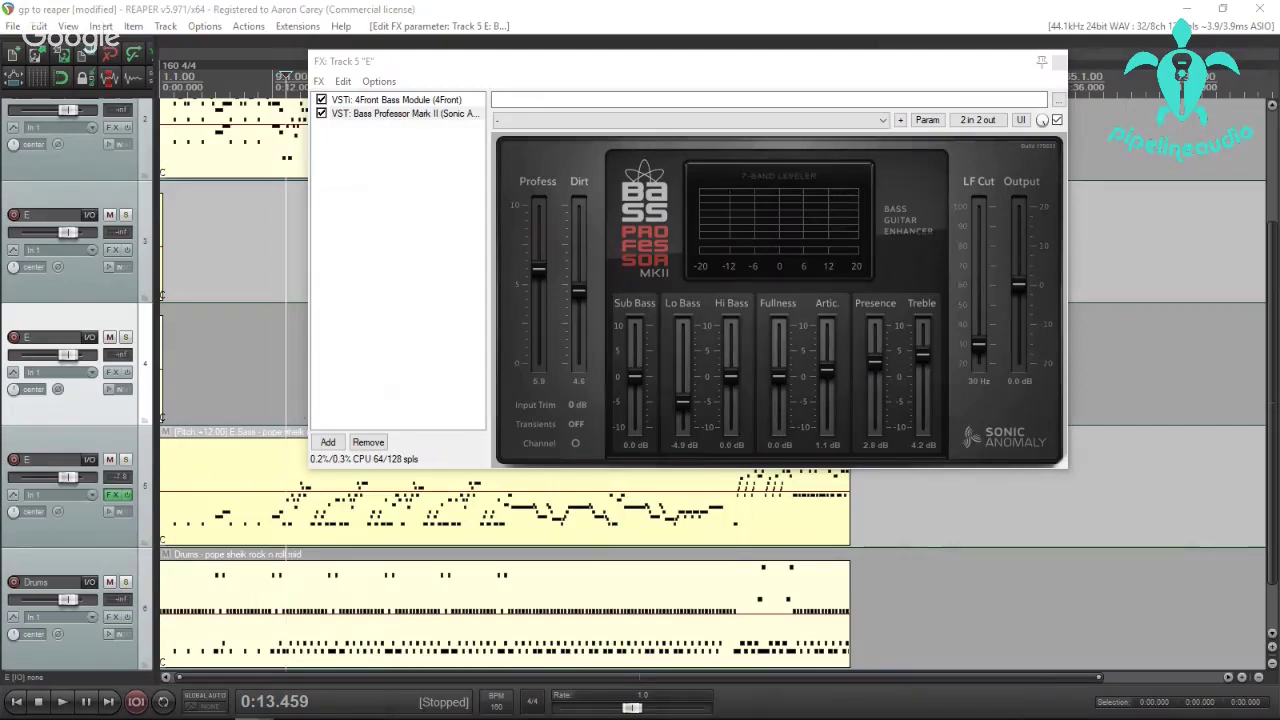
Add VSTi: MT-PowerDrumKit (MANDA AUDIO) (16 out) to the Drums track, filtering all plugins by "drum", and skip its donation screen.
{"action": "key", "text": "alt+Tab"}
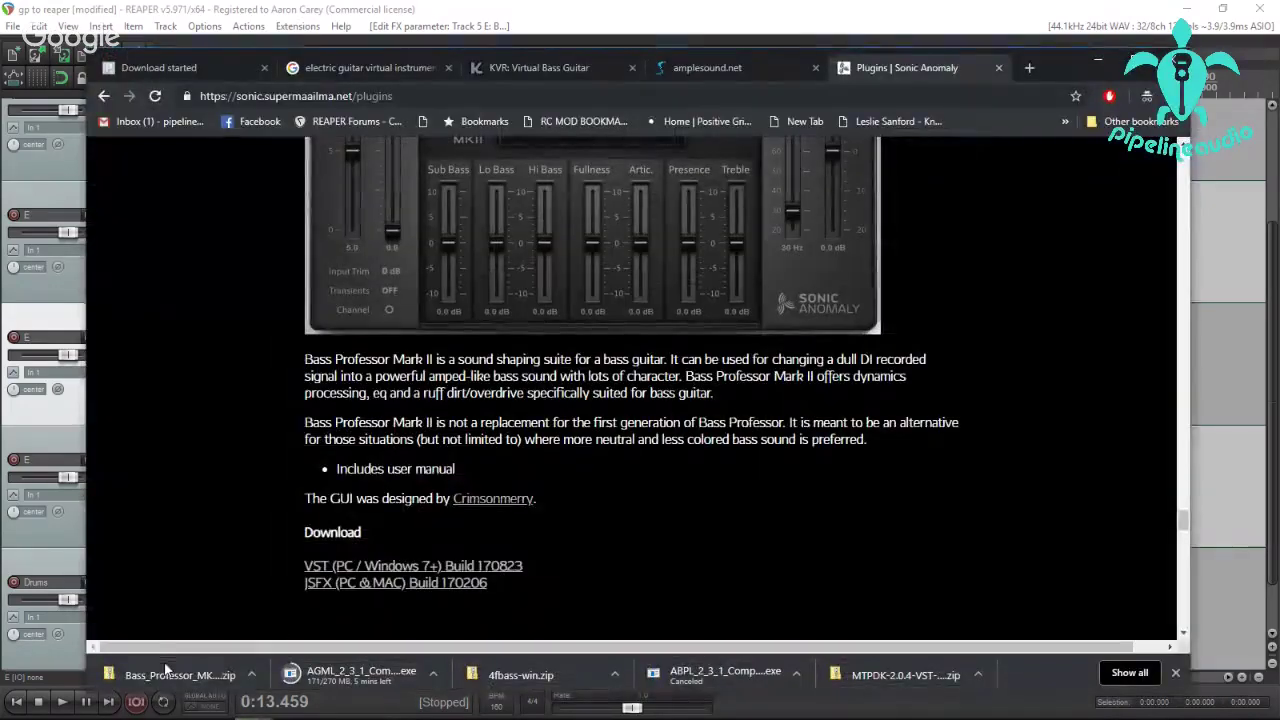
{"action": "left_click", "coordinate": [69, 10]}
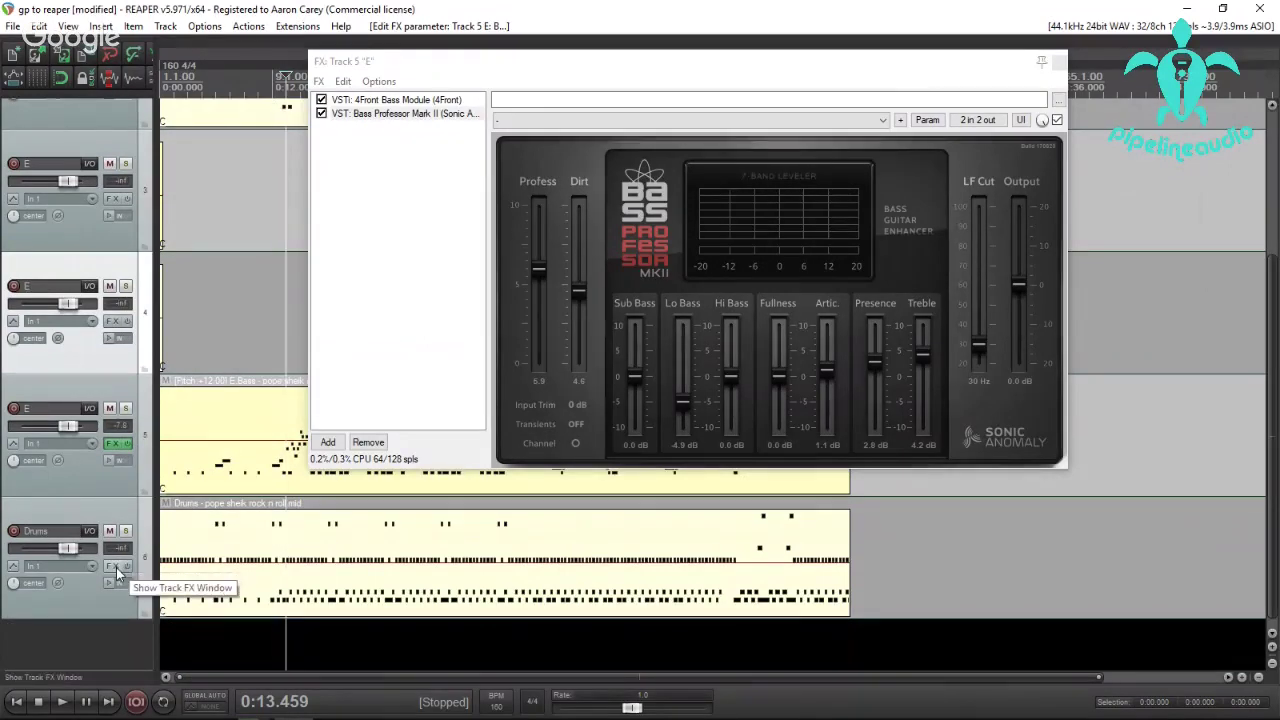
{"action": "left_click", "coordinate": [115, 566]}
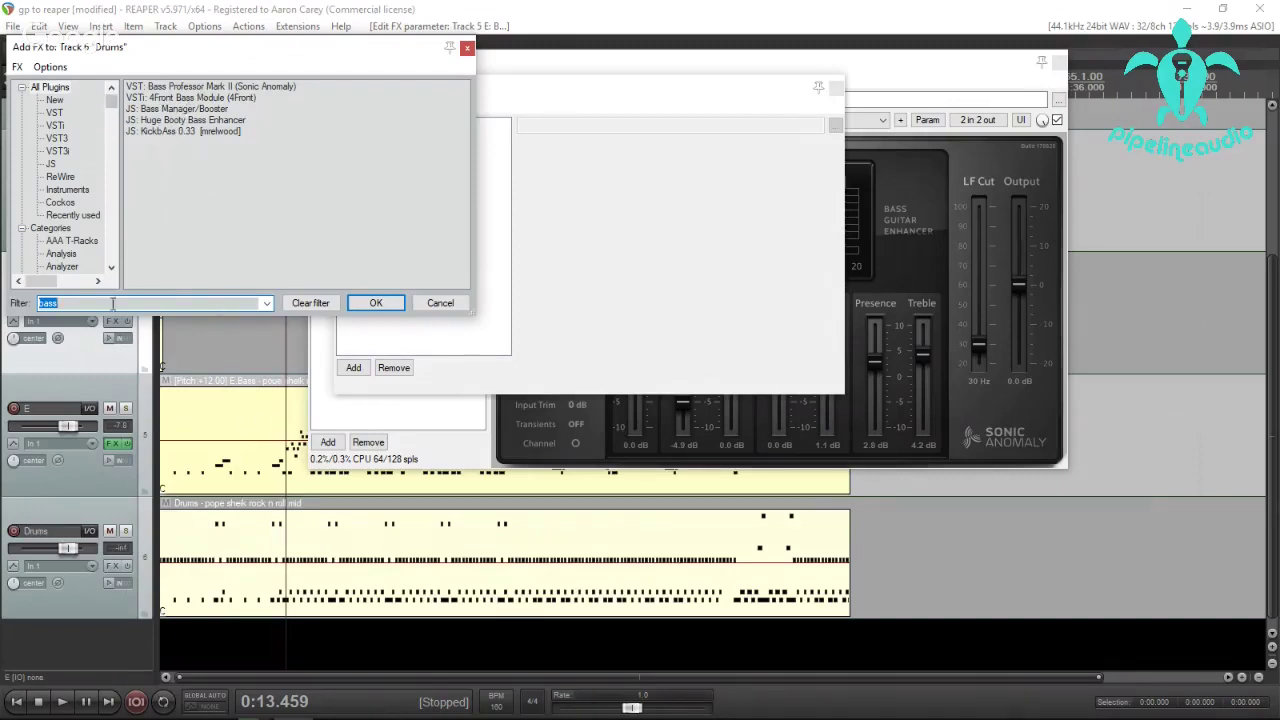
{"action": "left_click", "coordinate": [312, 302]}
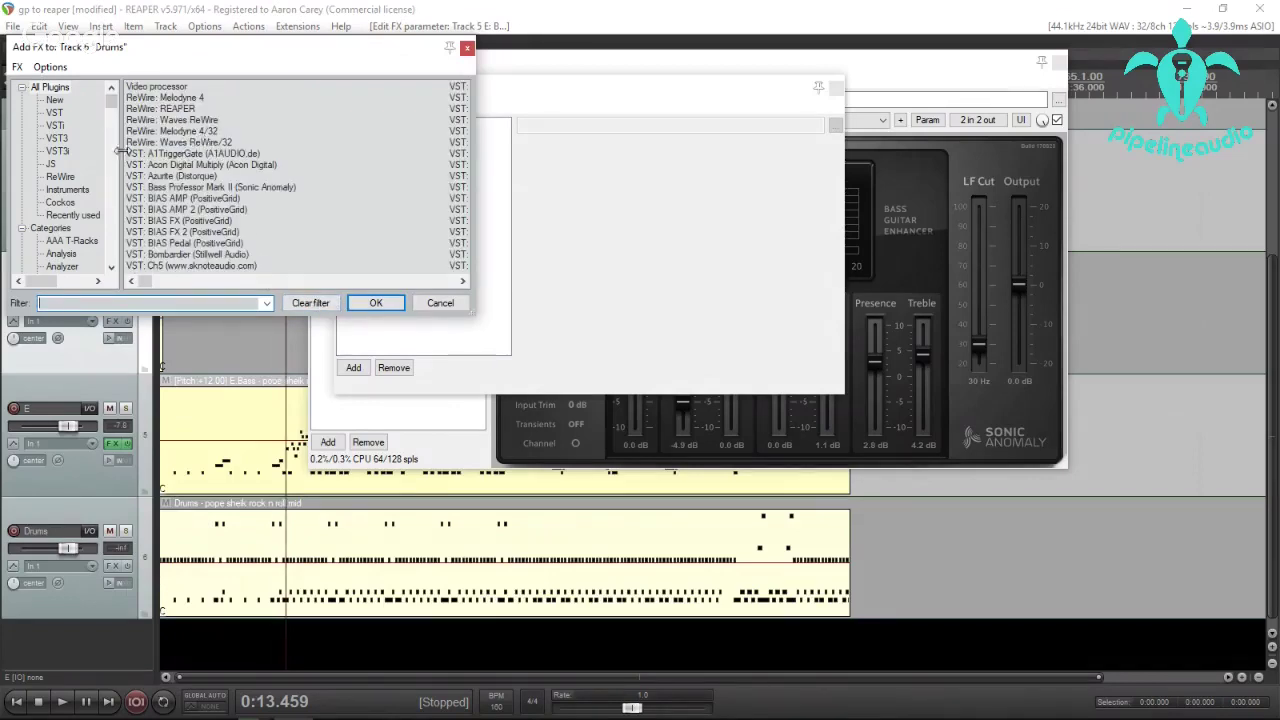
{"action": "left_click", "coordinate": [55, 100]}
{"action": "left_click", "coordinate": [110, 303]}
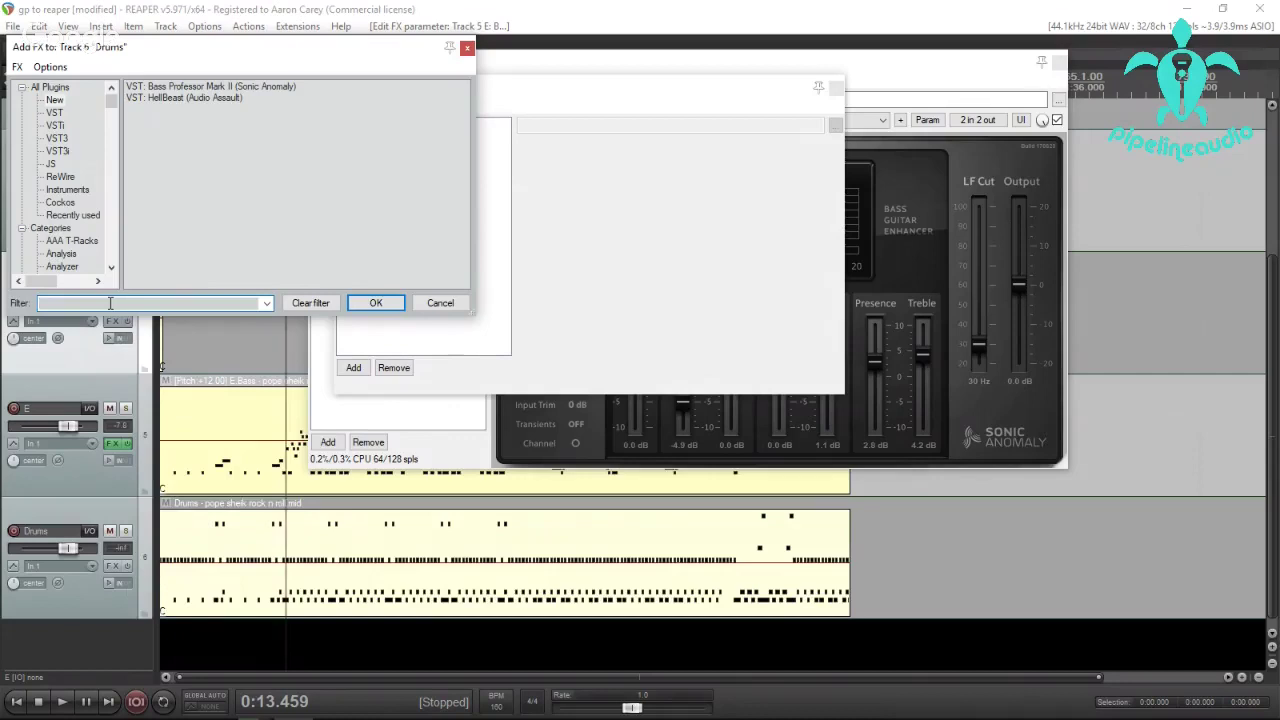
{"action": "type", "text": "drum"}
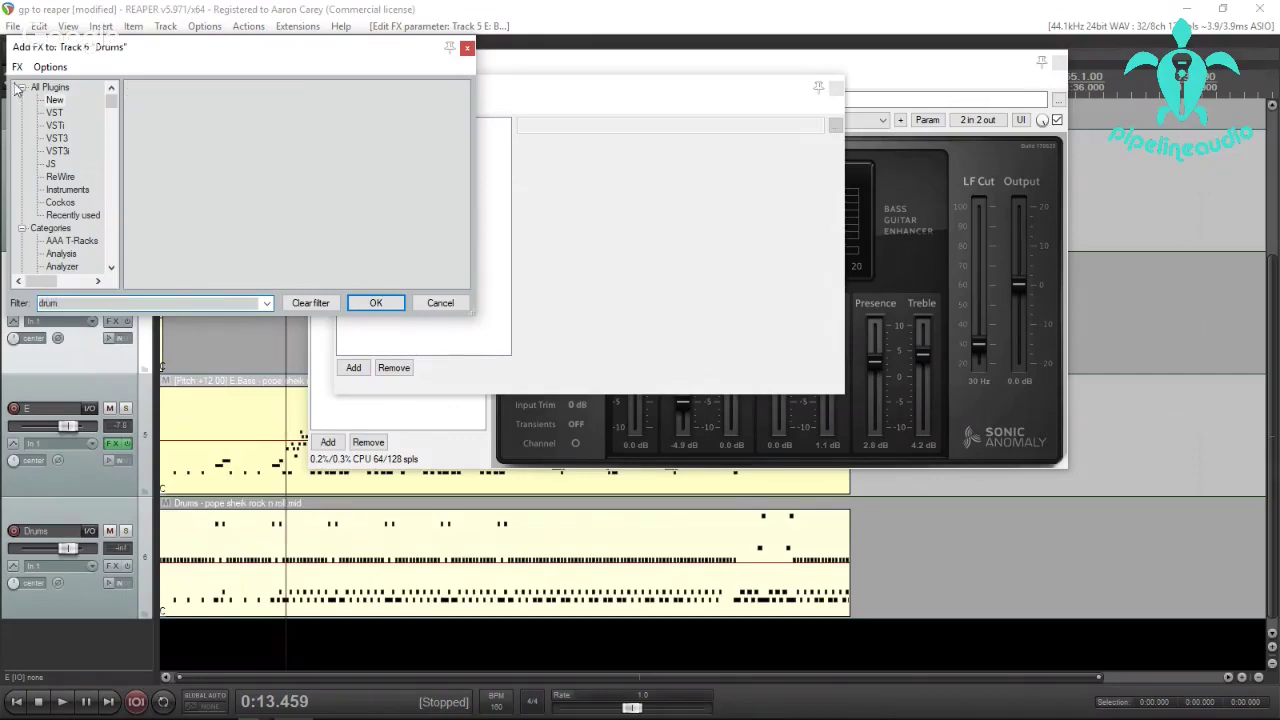
{"action": "left_click", "coordinate": [55, 88]}
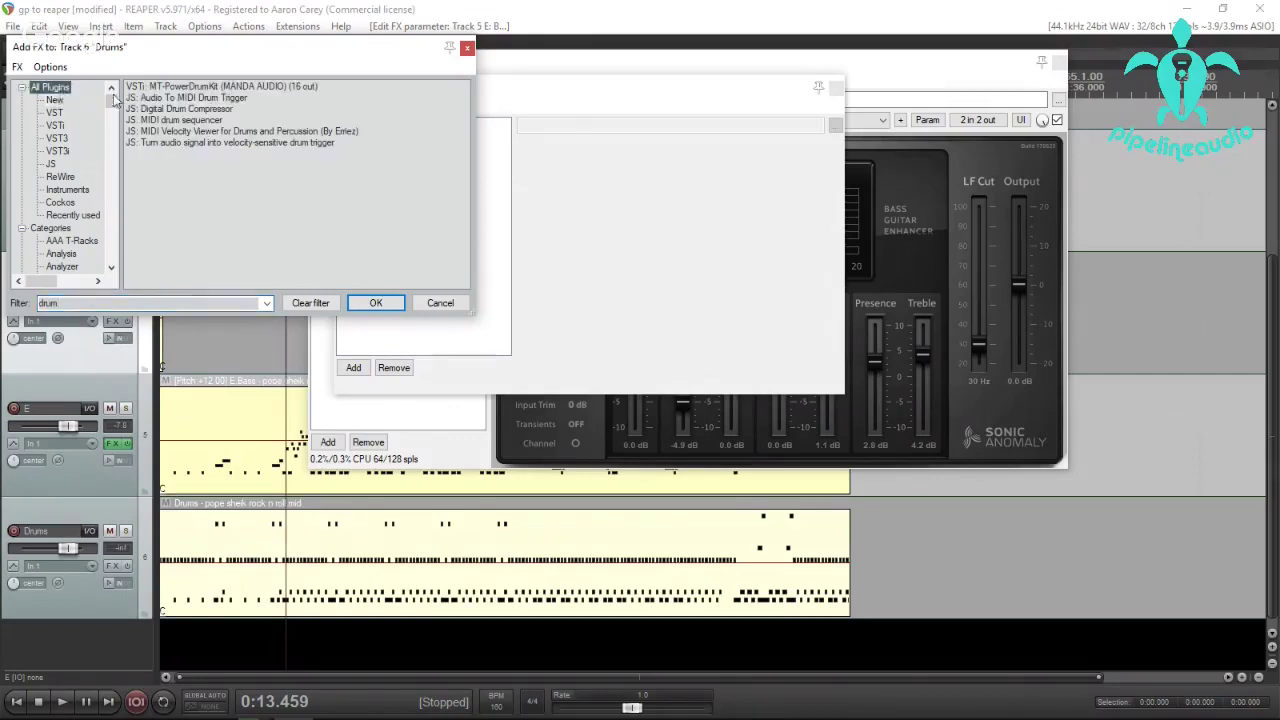
{"action": "left_click", "coordinate": [166, 87]}
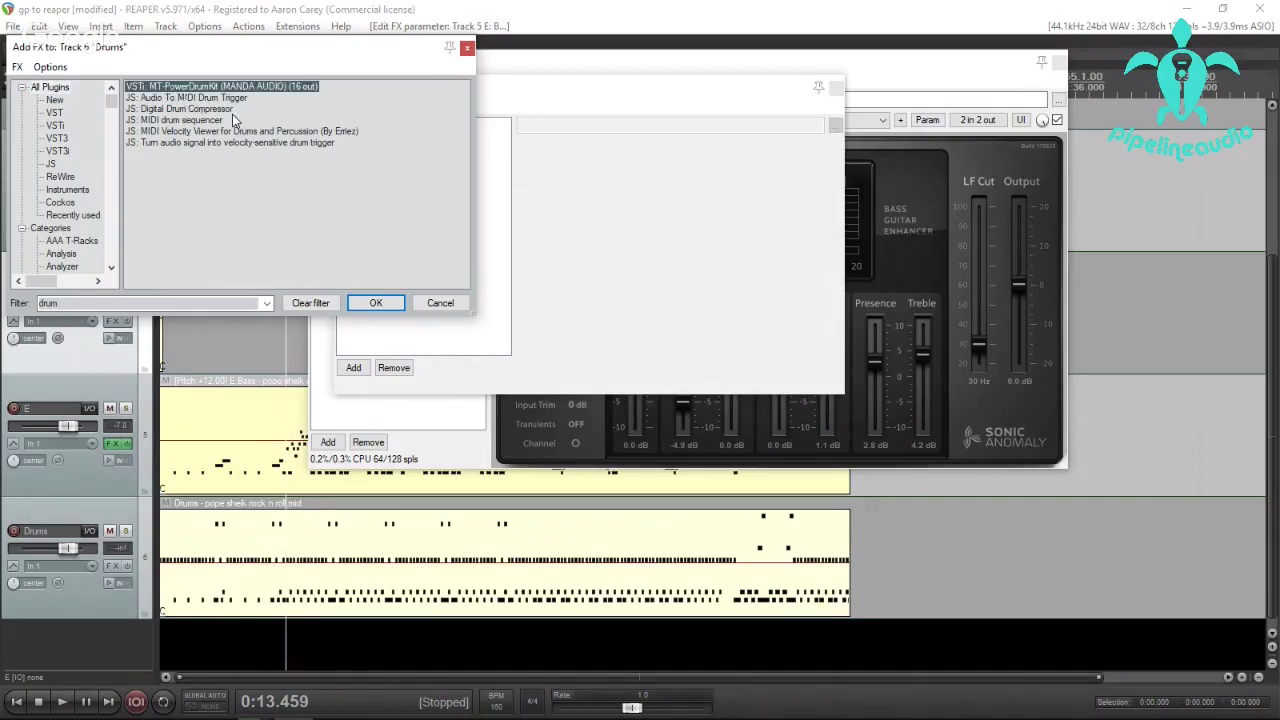
{"action": "key", "text": "Return"}
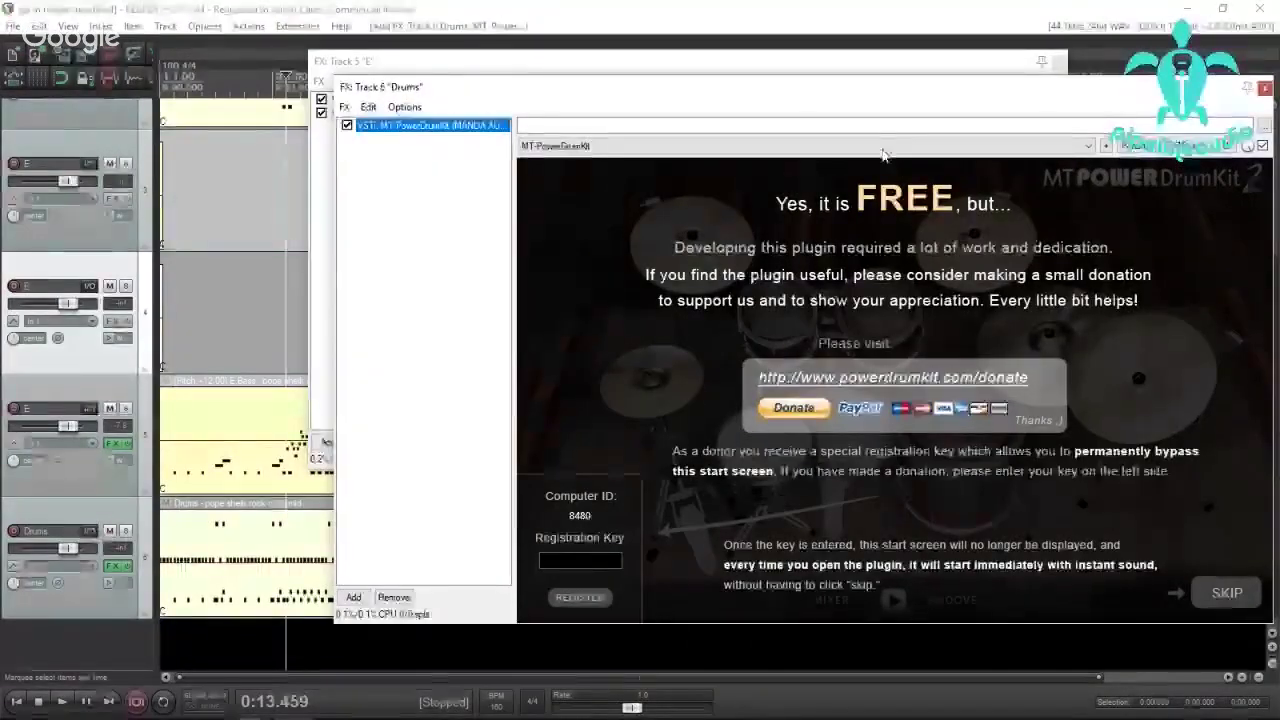
{"action": "left_click_drag", "start_coordinate": [832, 94], "coordinate": [637, 47]}
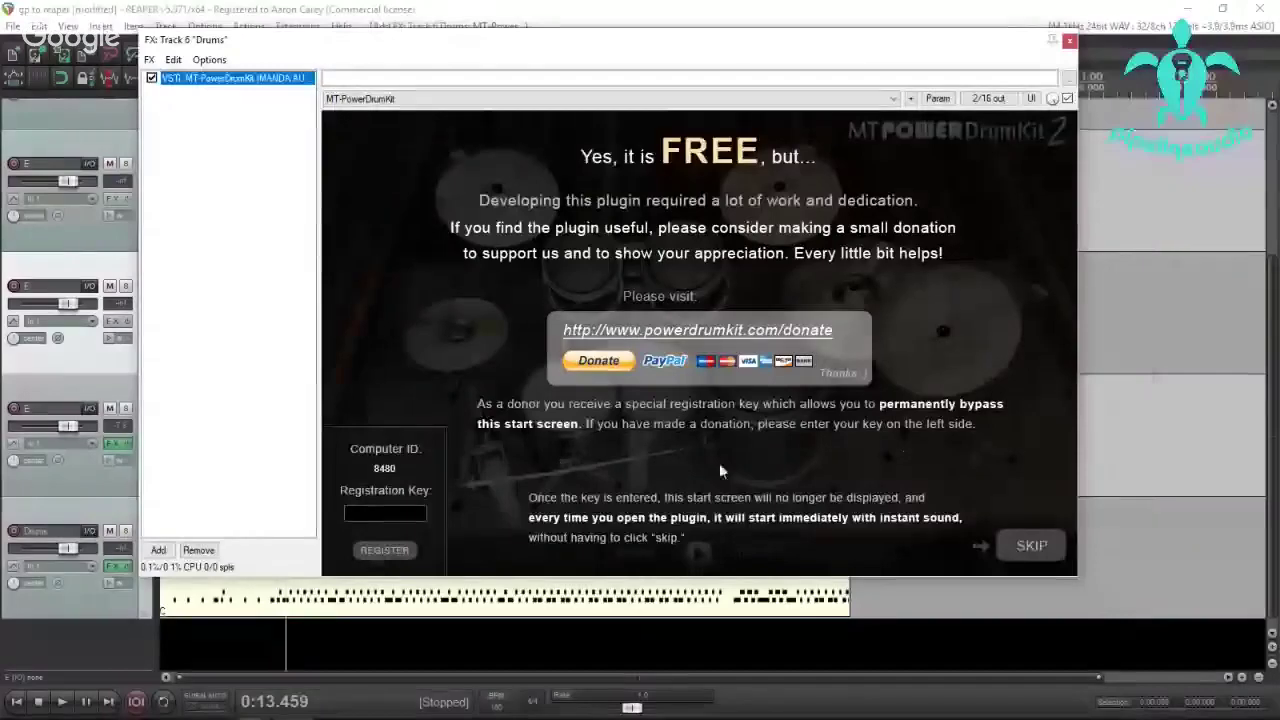
{"action": "left_click", "coordinate": [1050, 553]}
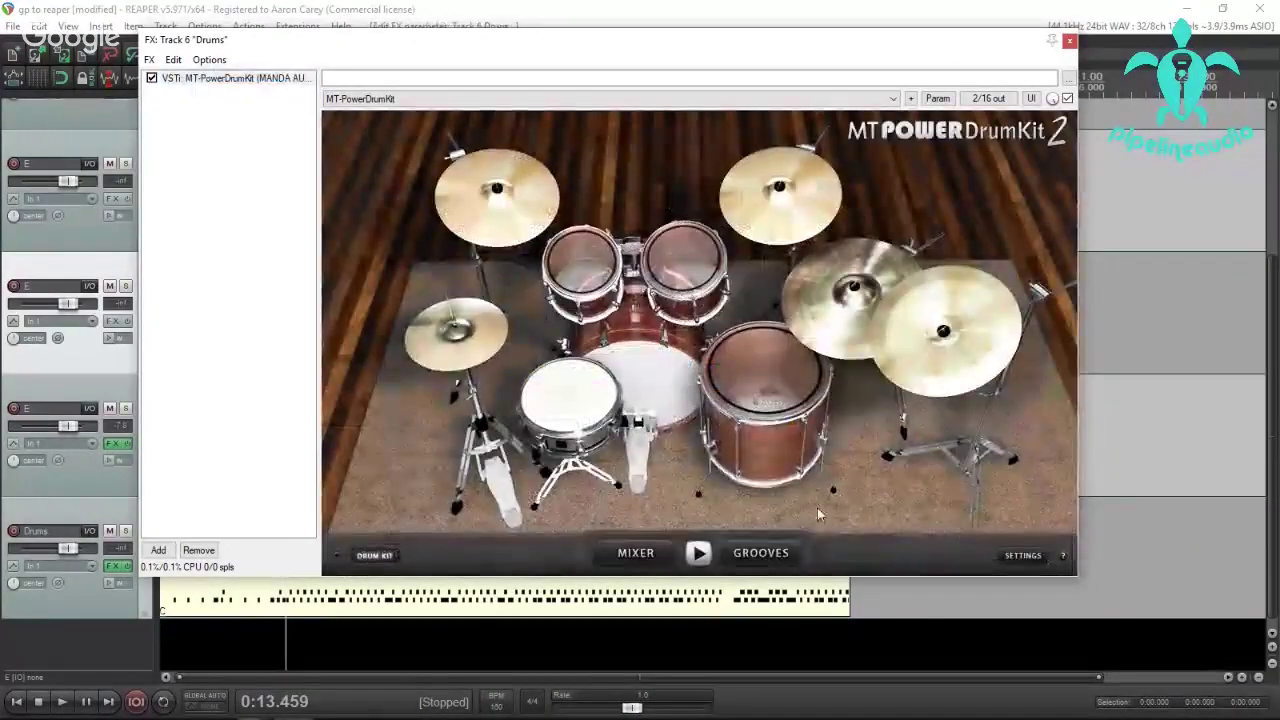
Audition the snare, the three toms and the kick drum in the MT-PowerDrumKit interface.
{"action": "left_click", "coordinate": [572, 405]}
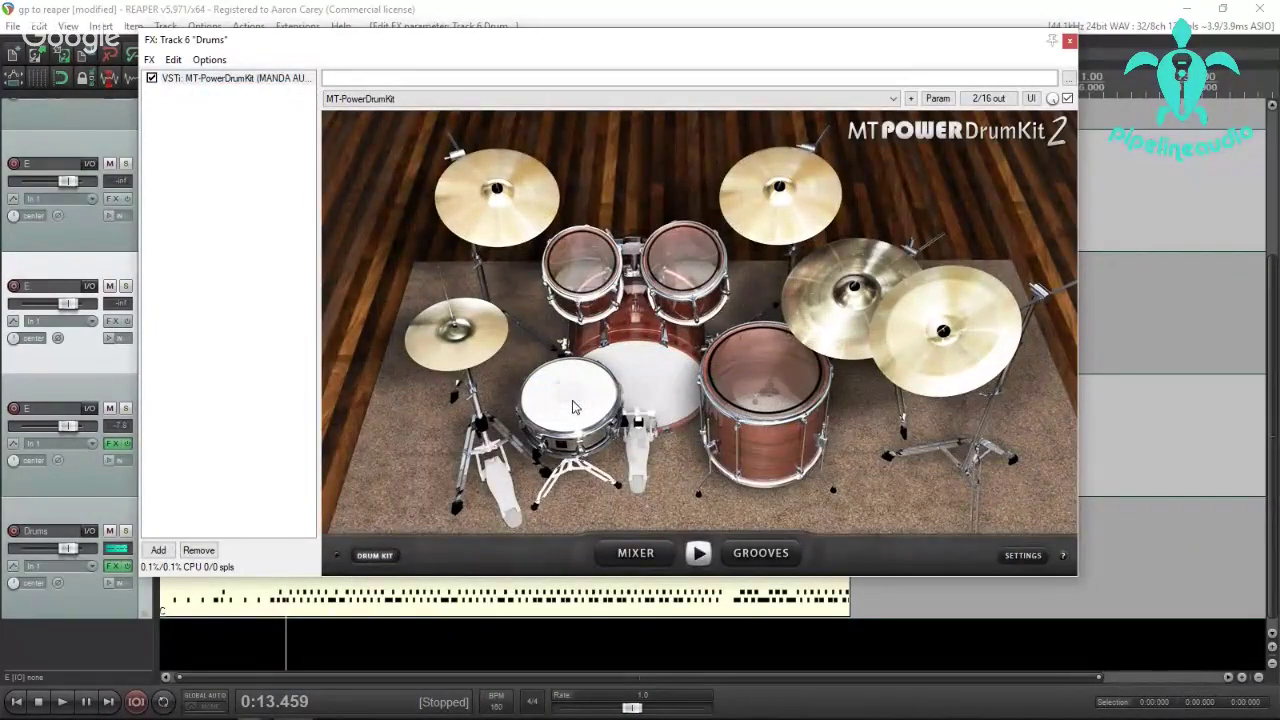
{"action": "left_click", "coordinate": [594, 270]}
{"action": "left_click", "coordinate": [665, 262]}
{"action": "left_click", "coordinate": [755, 365]}
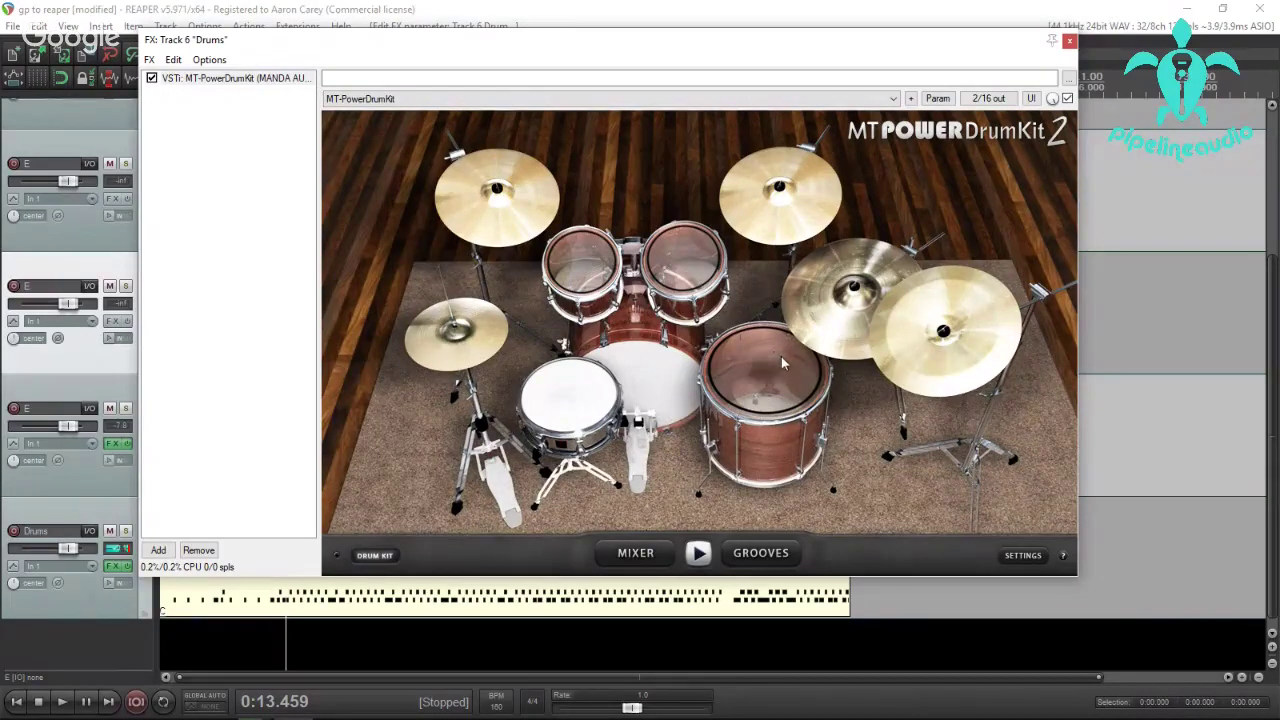
{"action": "left_click", "coordinate": [665, 380]}
{"action": "left_click", "coordinate": [663, 381]}
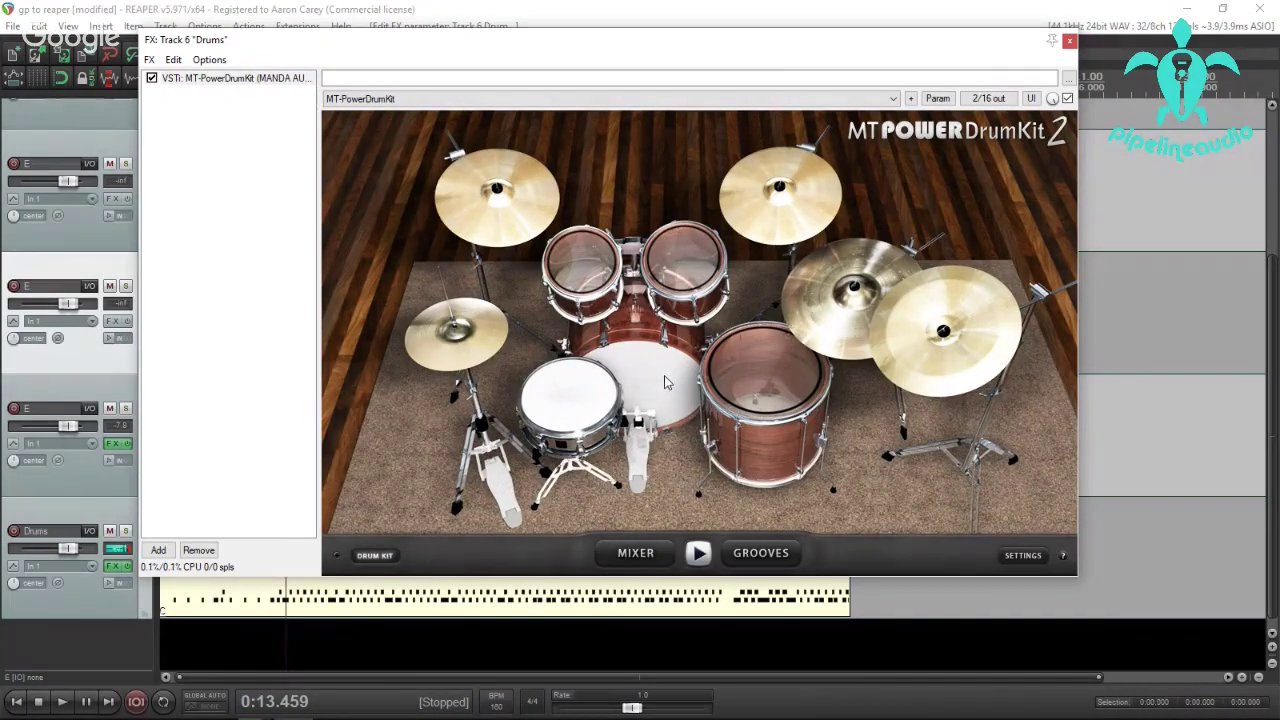
{"action": "left_click", "coordinate": [663, 385]}
{"action": "left_click", "coordinate": [638, 375]}
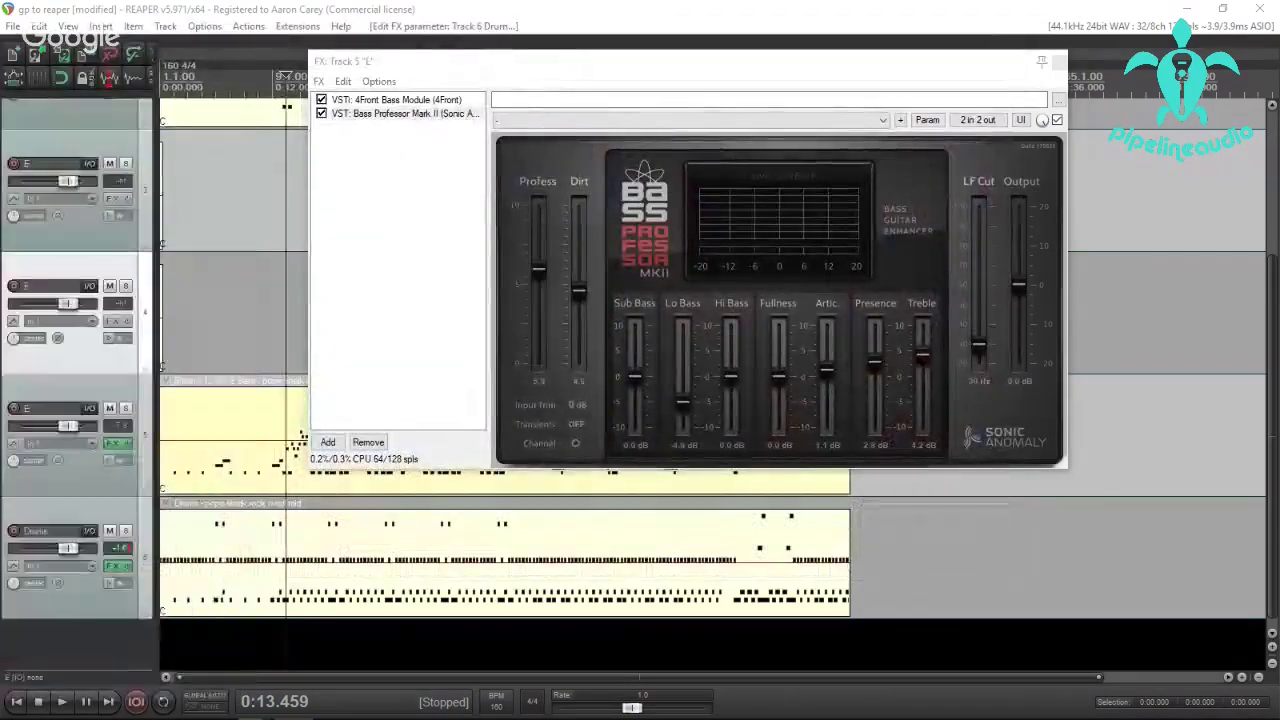
Solo the Drums track and open a copy of its MIDI item in the built-in MIDI editor.
{"action": "left_click", "coordinate": [126, 531]}
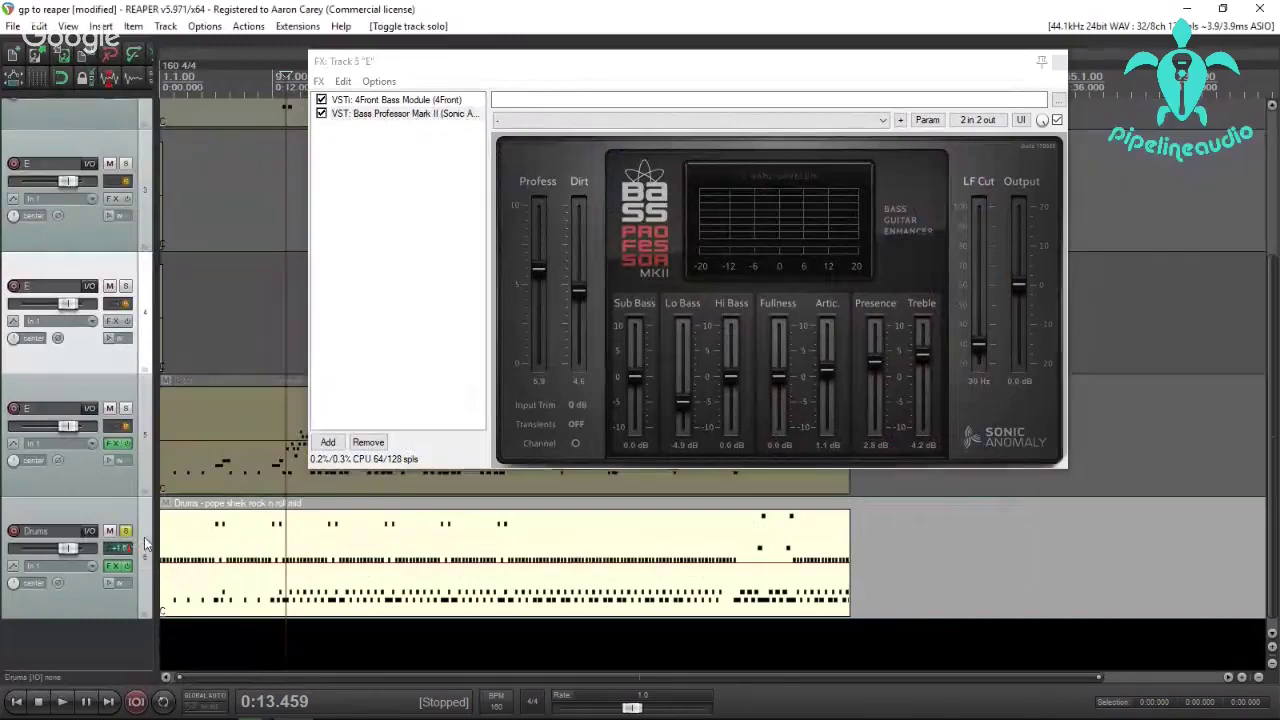
{"action": "left_click", "coordinate": [246, 545]}
{"action": "right_click", "coordinate": [246, 545]}
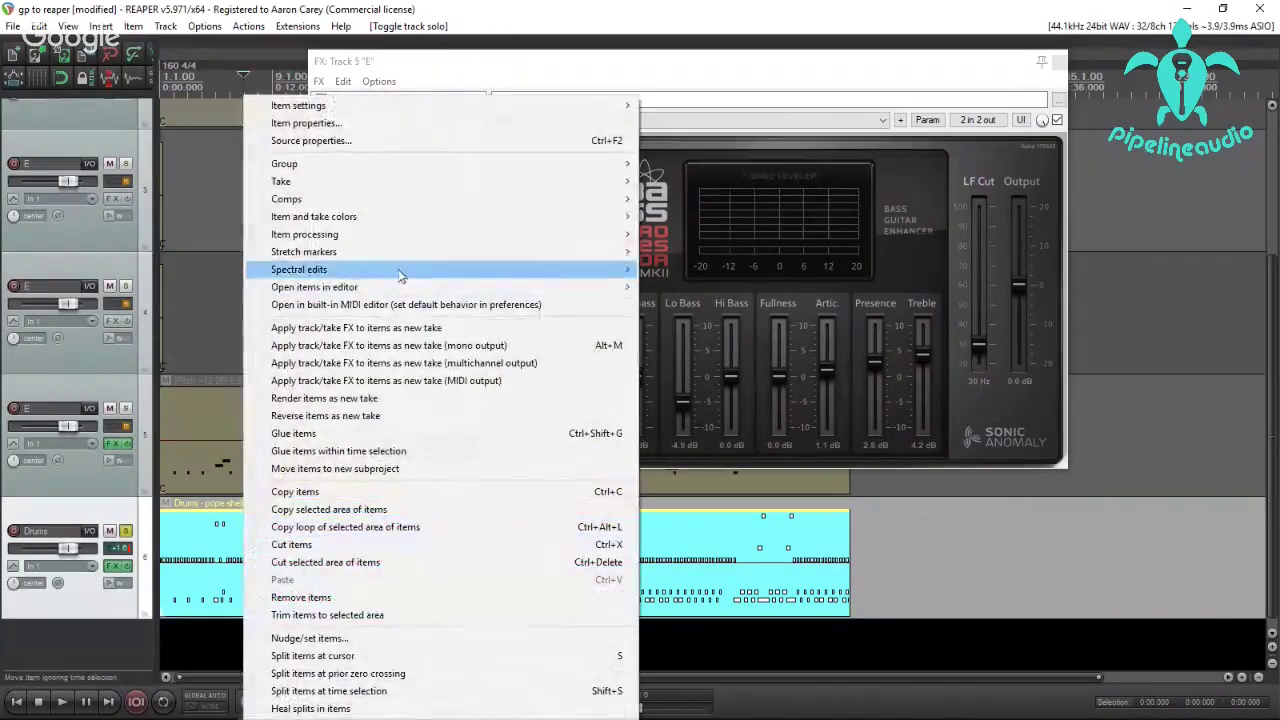
{"action": "mouse_move", "coordinate": [330, 288]}
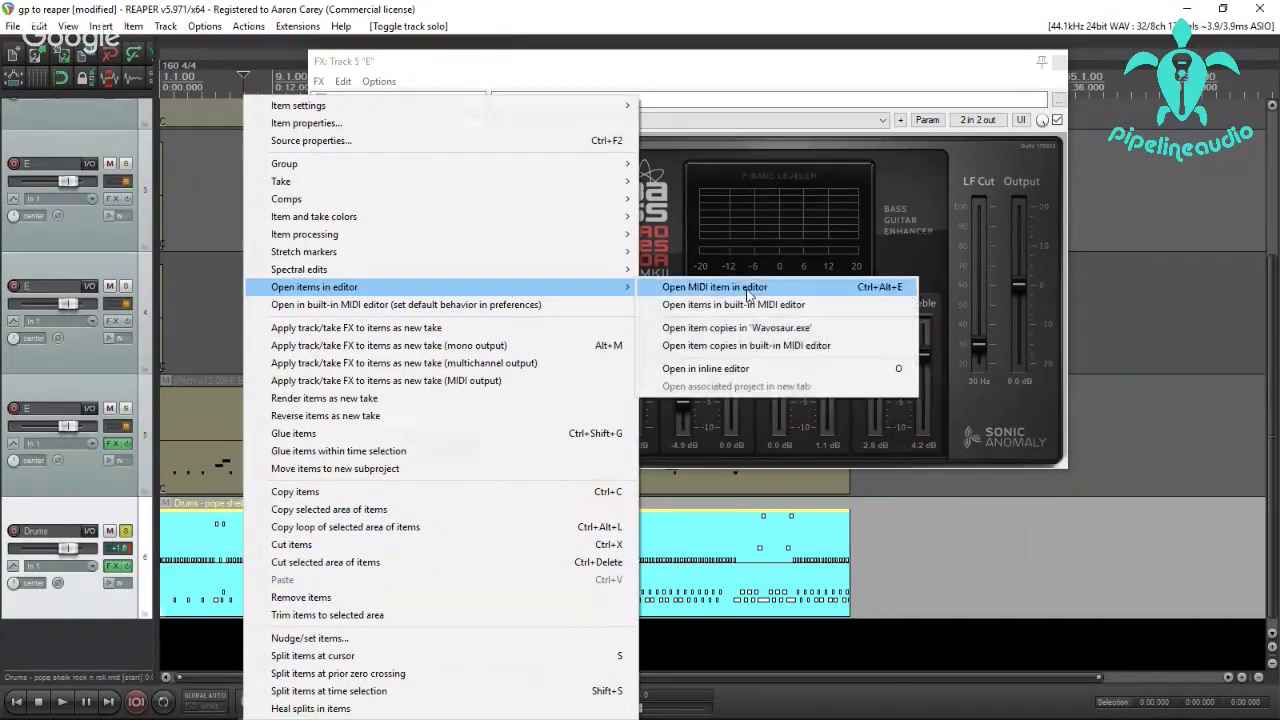
{"action": "left_click", "coordinate": [752, 346]}
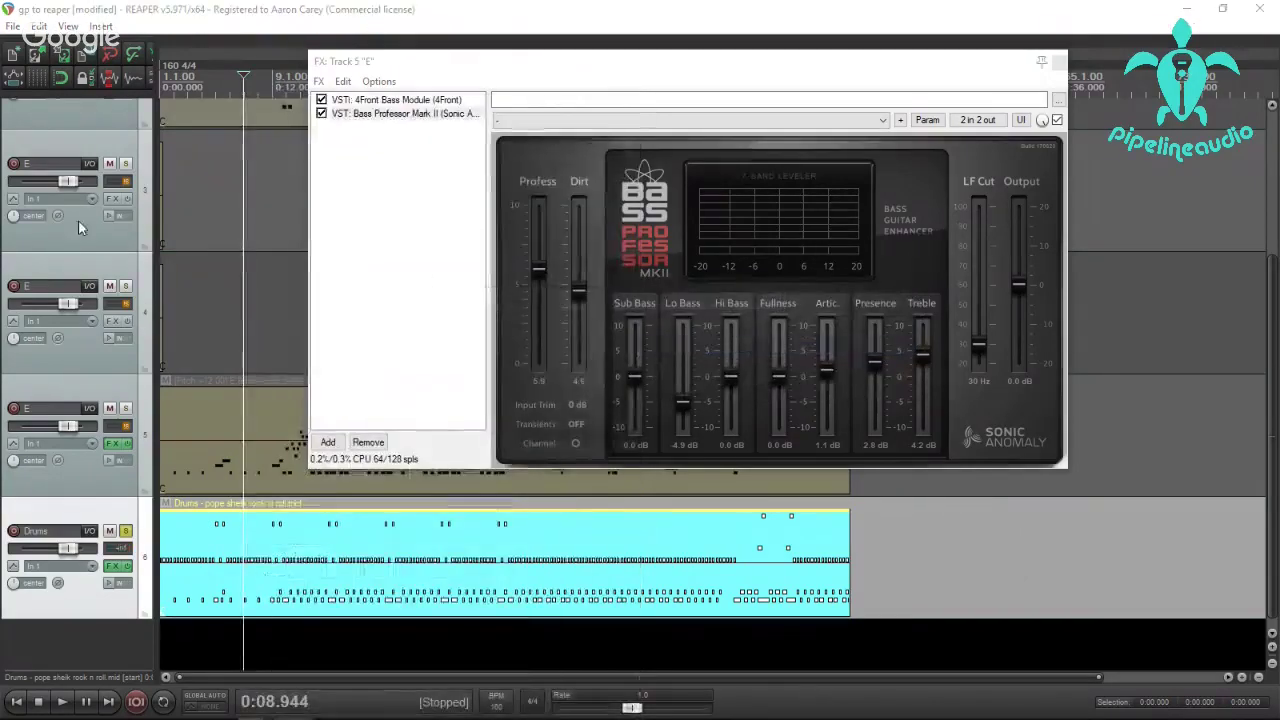
{"action": "left_click_drag", "start_coordinate": [160, 138], "coordinate": [591, 98]}
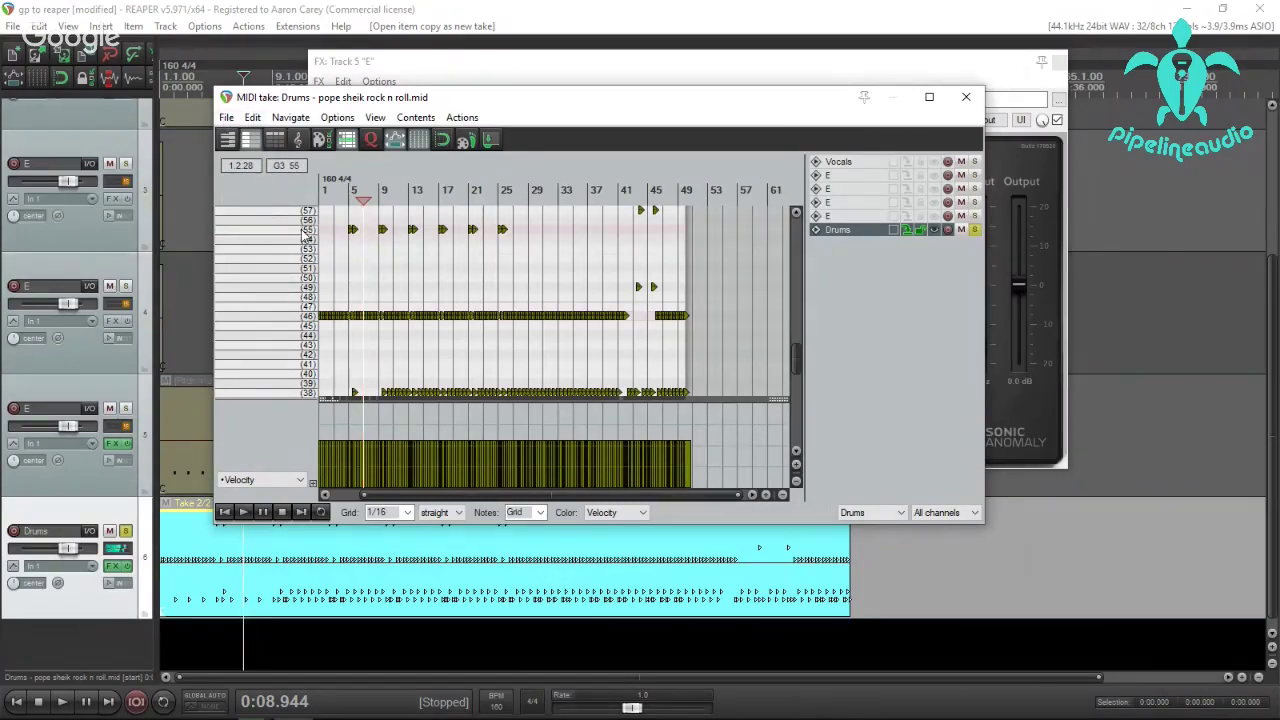
Start loading note/CC names from a file in the MIDI editor and browse to the VSTPlugins folder.
{"action": "left_click", "coordinate": [226, 118]}
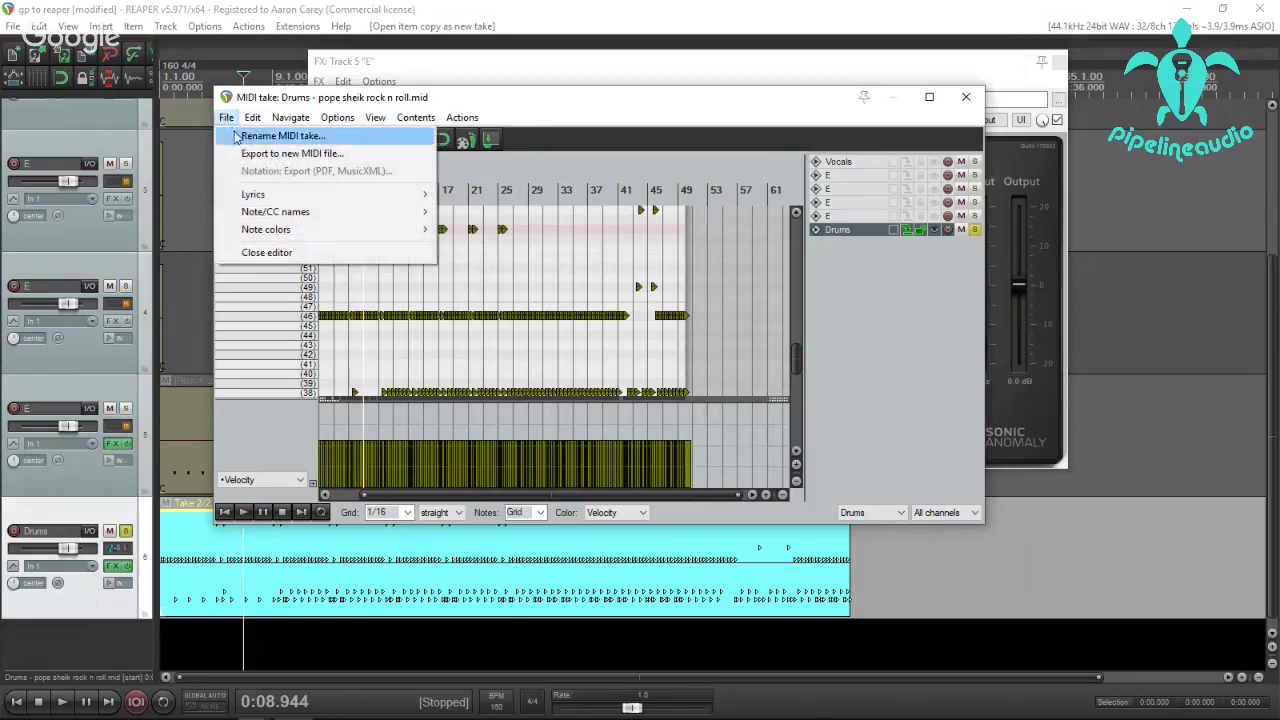
{"action": "mouse_move", "coordinate": [263, 216]}
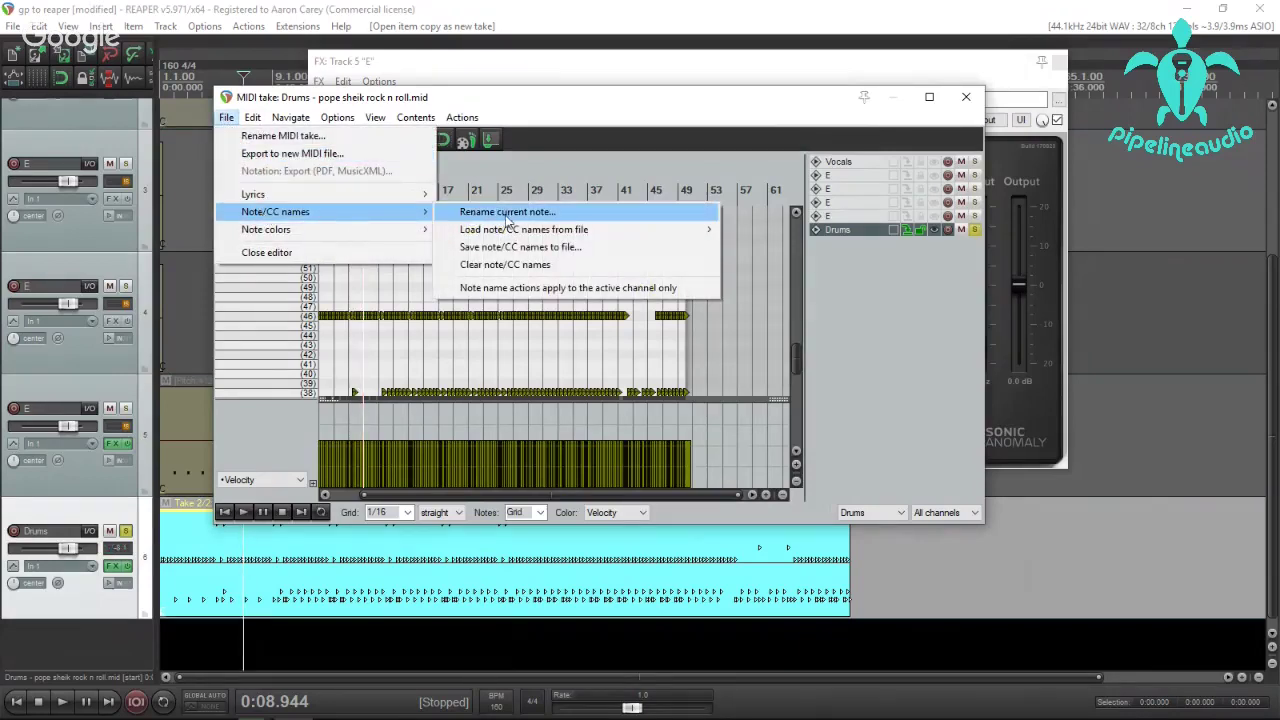
{"action": "mouse_move", "coordinate": [515, 233]}
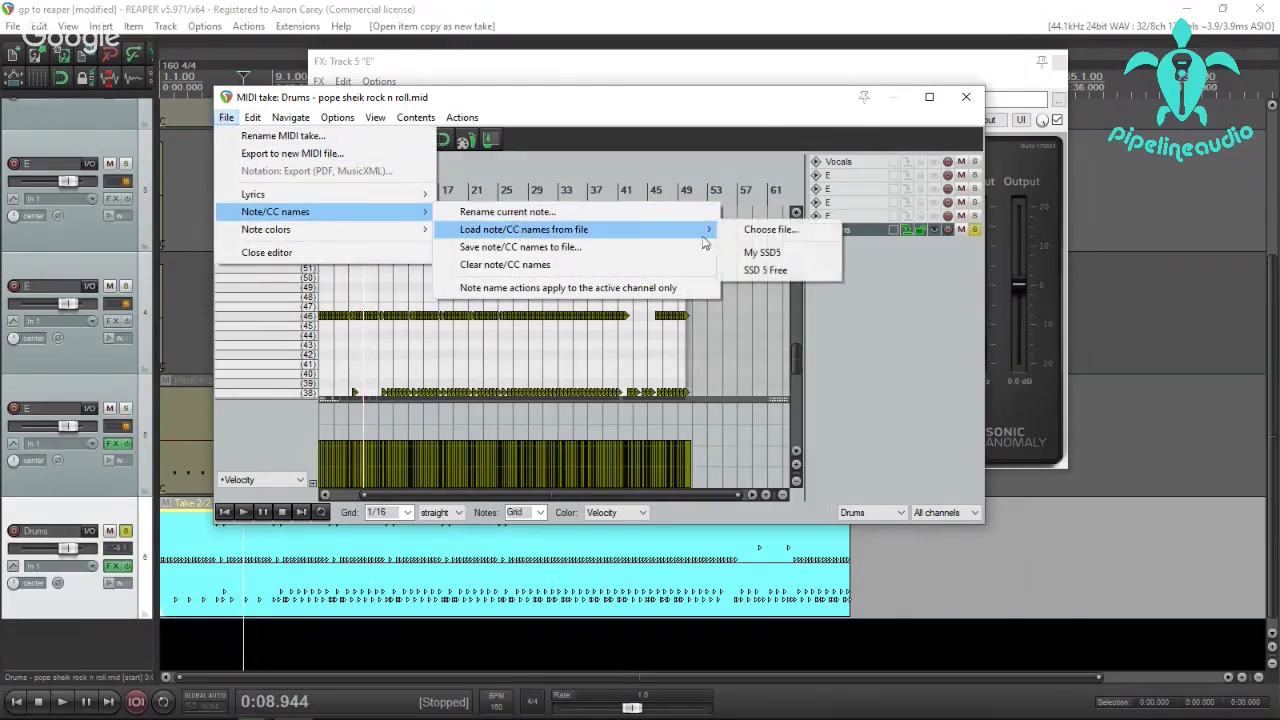
{"action": "left_click", "coordinate": [779, 232]}
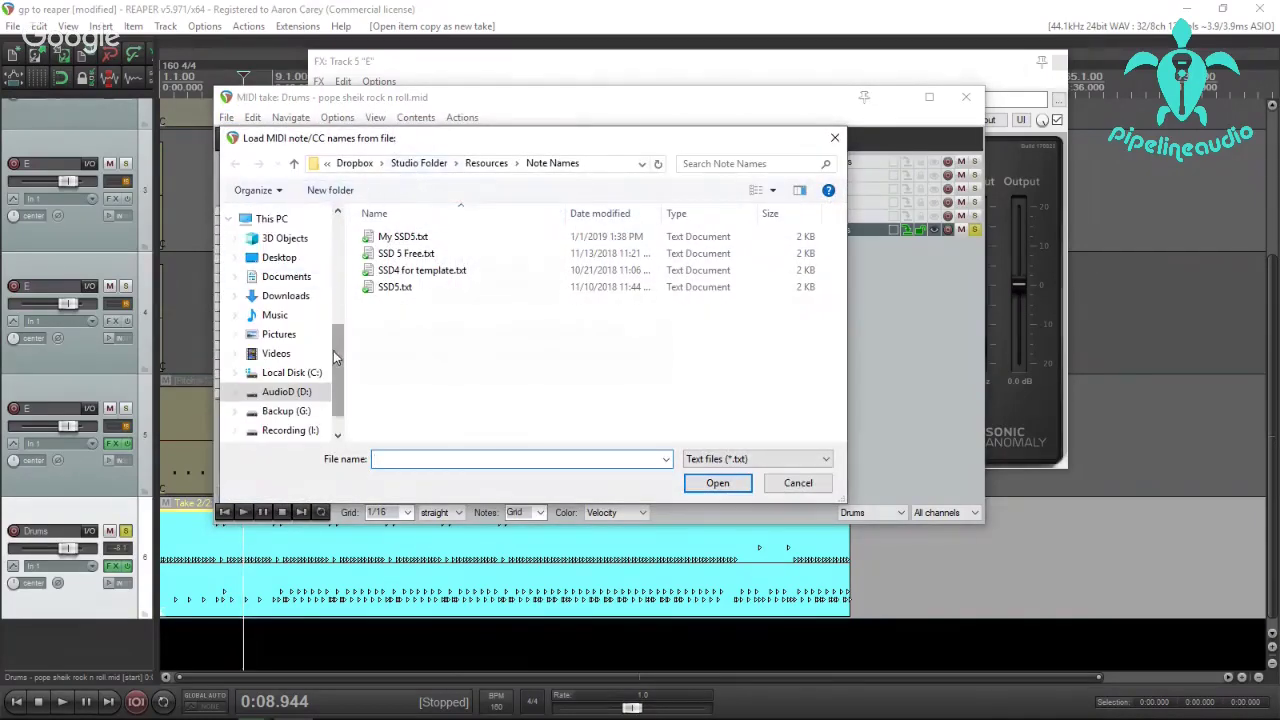
{"action": "scroll", "coordinate": [343, 360], "scroll_direction": "up", "scroll_amount": 5}
{"action": "left_click", "coordinate": [285, 321]}
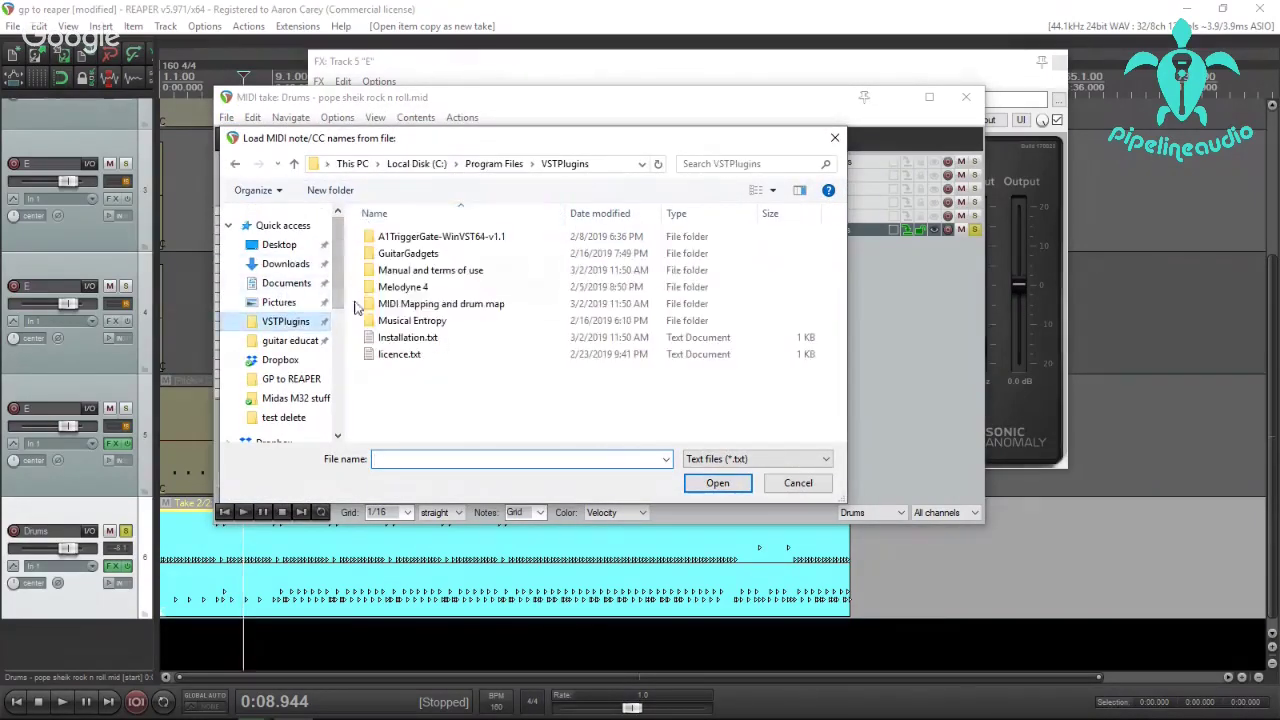
{"action": "double_click", "coordinate": [410, 272]}
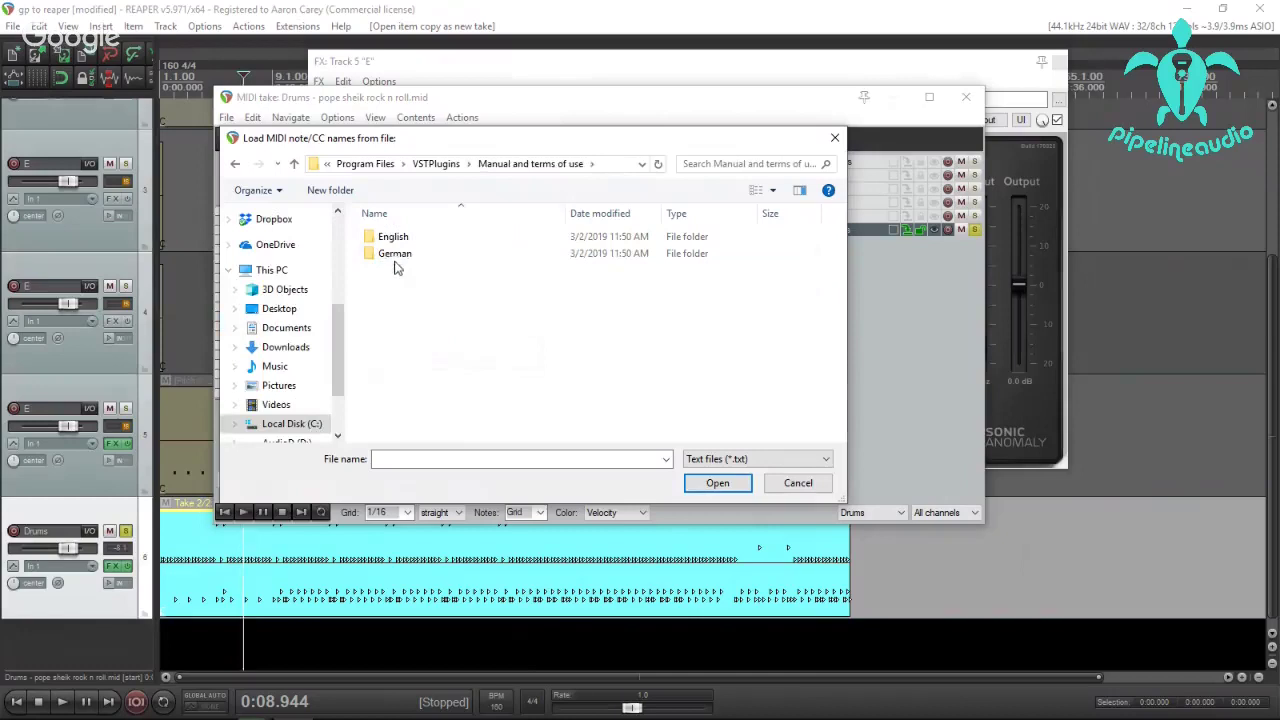
{"action": "double_click", "coordinate": [388, 238]}
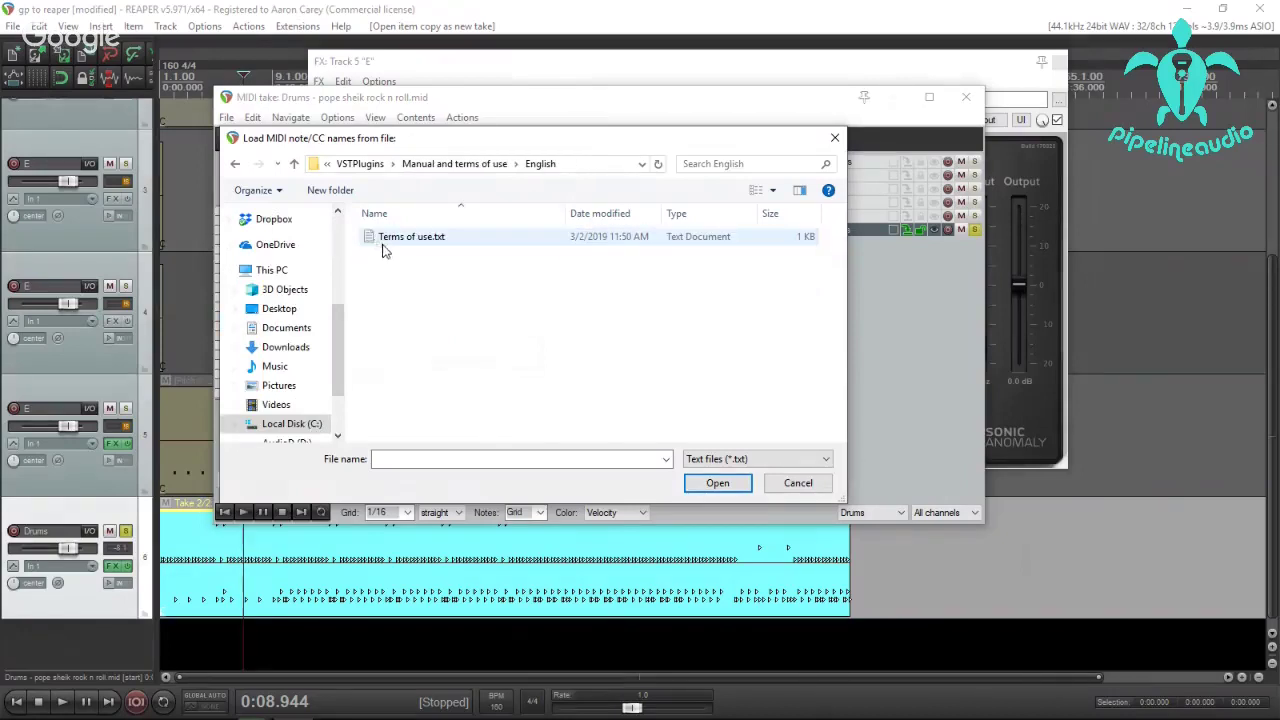
{"action": "left_click", "coordinate": [447, 163]}
{"action": "left_click", "coordinate": [435, 163]}
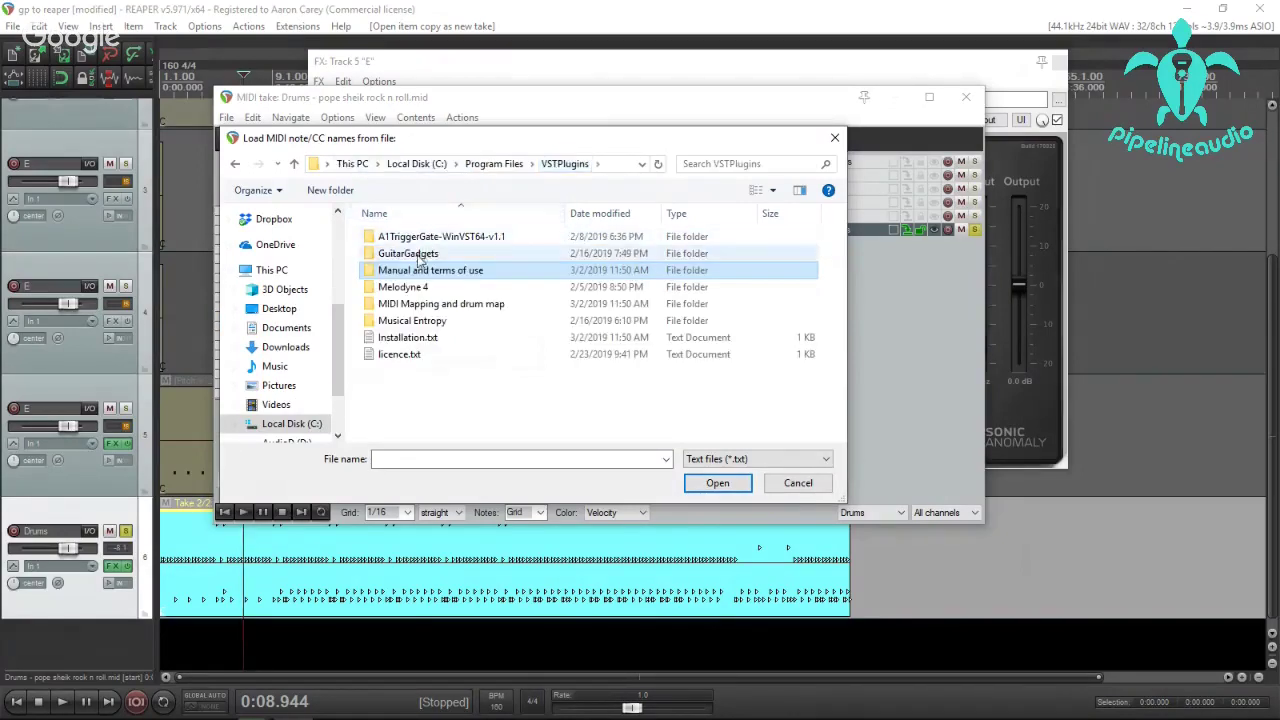
Load MT-PowerDrumKit 2 Drum Map.txt from the Drum-Map for REAPER folder inside MIDI Mapping and drum map.
{"action": "double_click", "coordinate": [388, 304]}
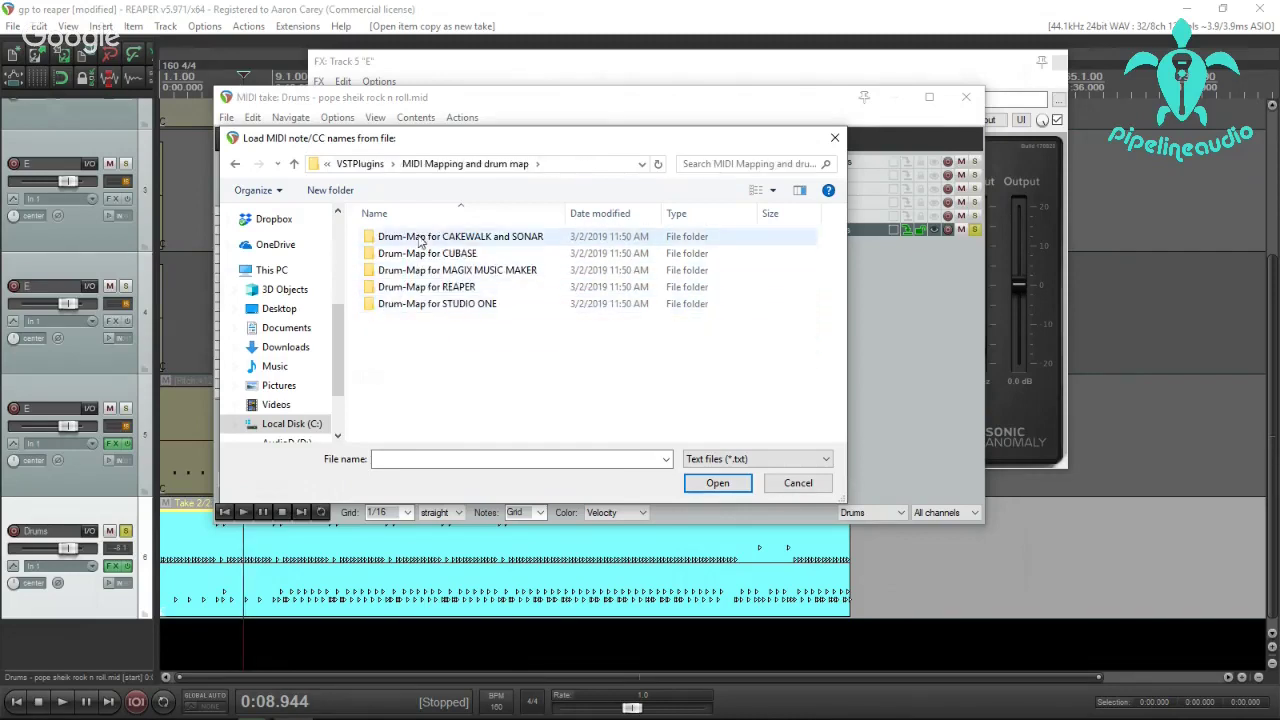
{"action": "double_click", "coordinate": [410, 288]}
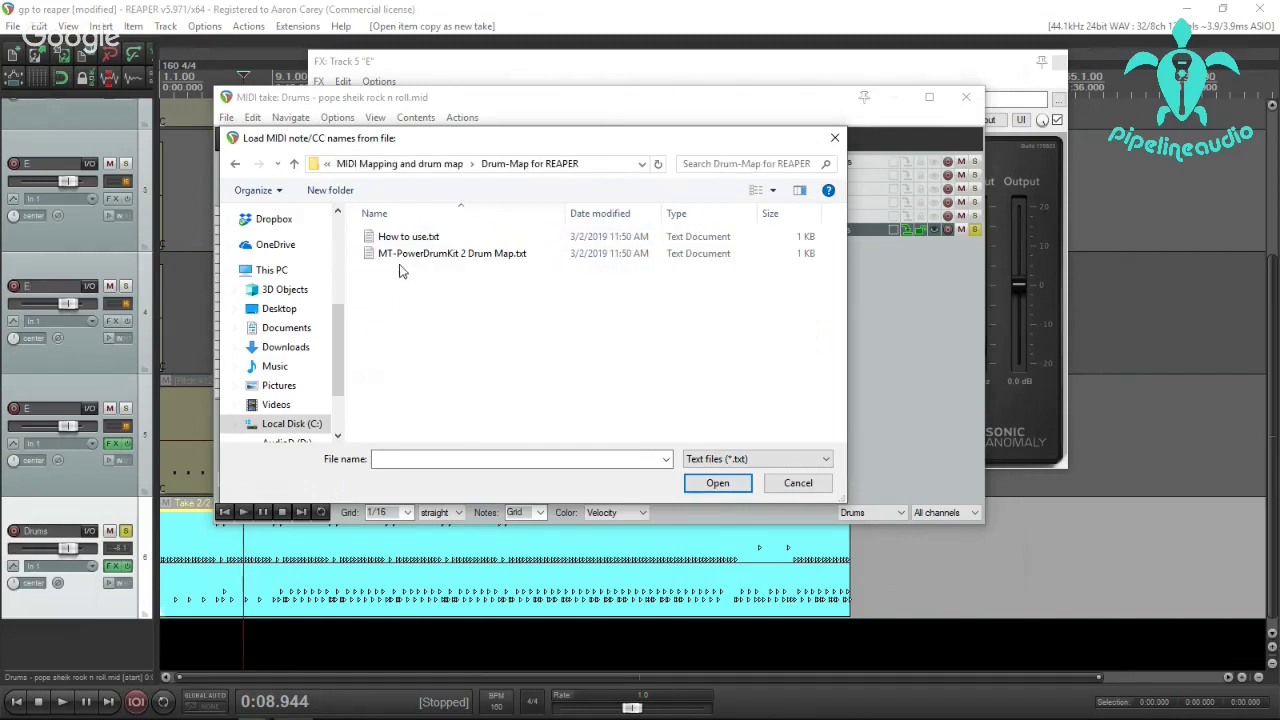
{"action": "double_click", "coordinate": [404, 256]}
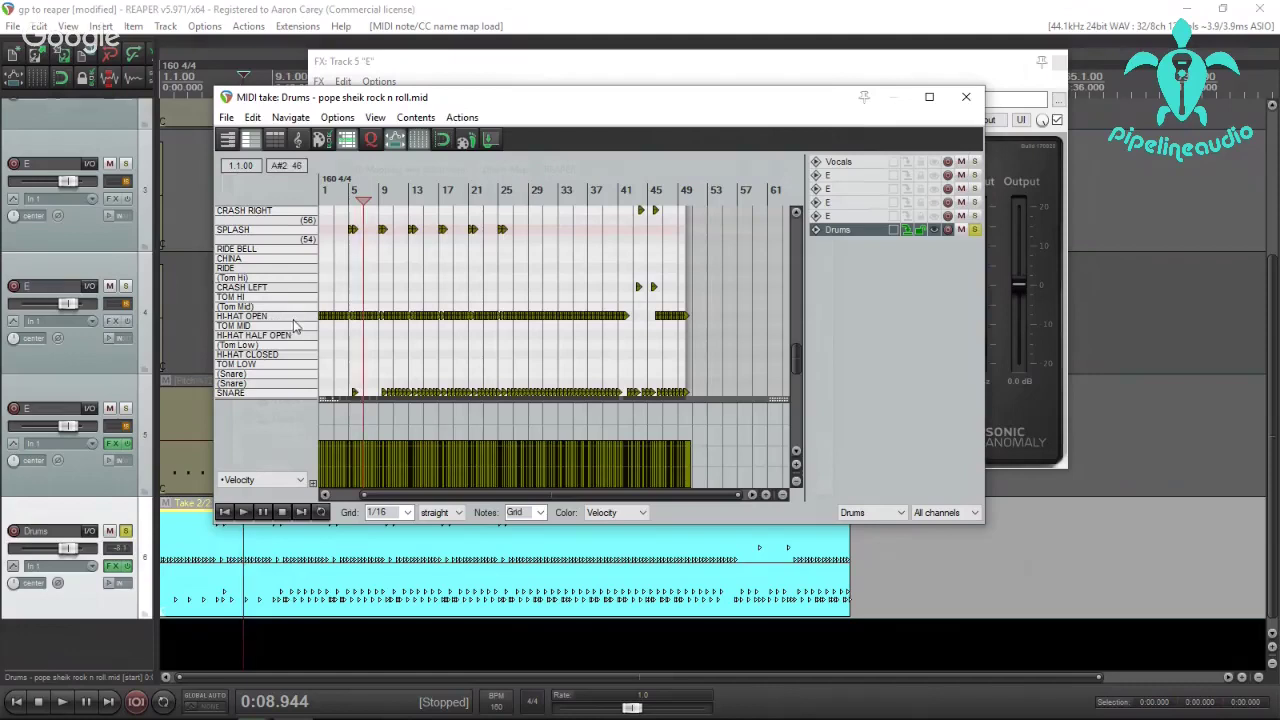
Select all notes on the SPLASH row and move them down three semitones to the CHINA row.
{"action": "scroll", "coordinate": [298, 252], "scroll_direction": "up", "scroll_amount": 1}
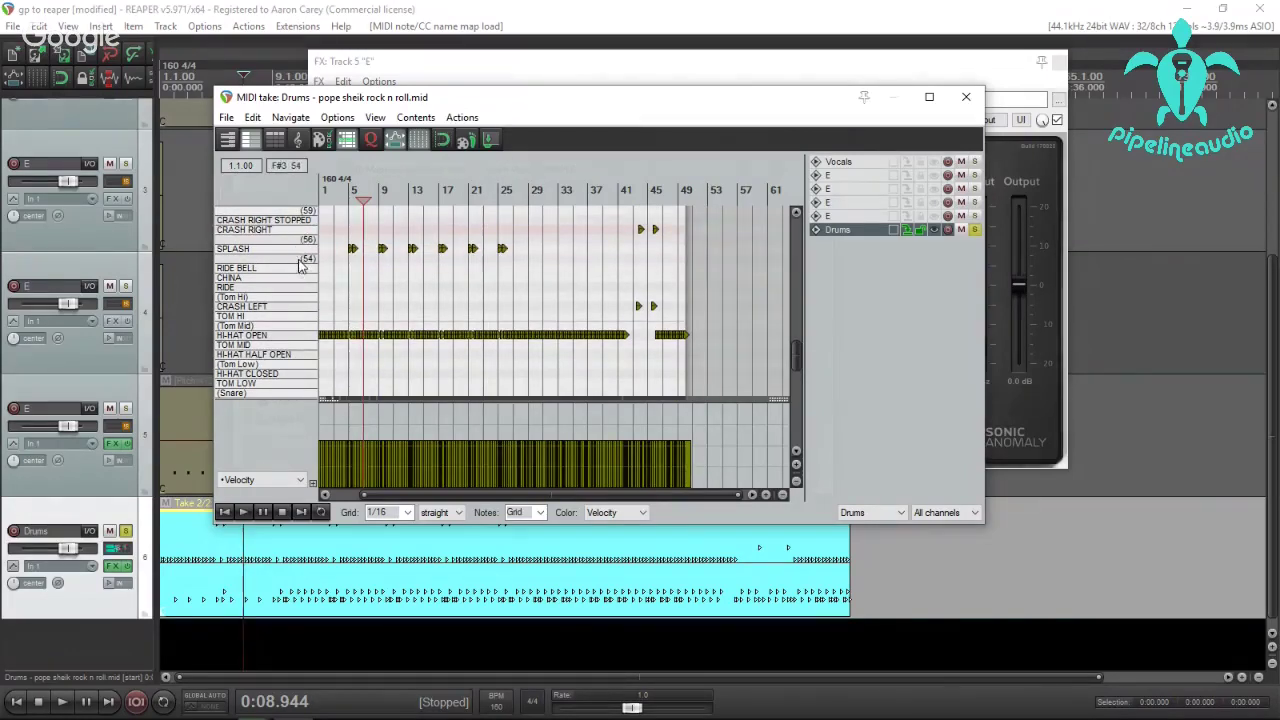
{"action": "scroll", "coordinate": [308, 258], "scroll_direction": "up", "scroll_amount": 4}
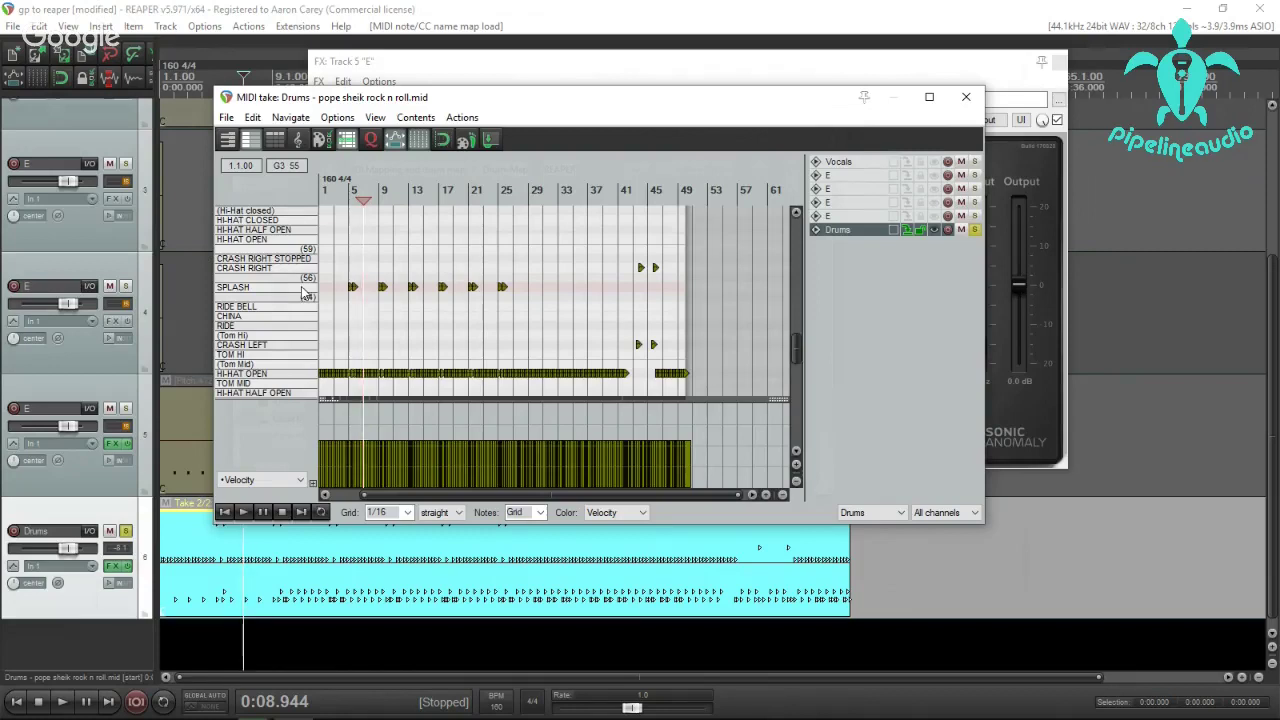
{"action": "left_click", "coordinate": [301, 289]}
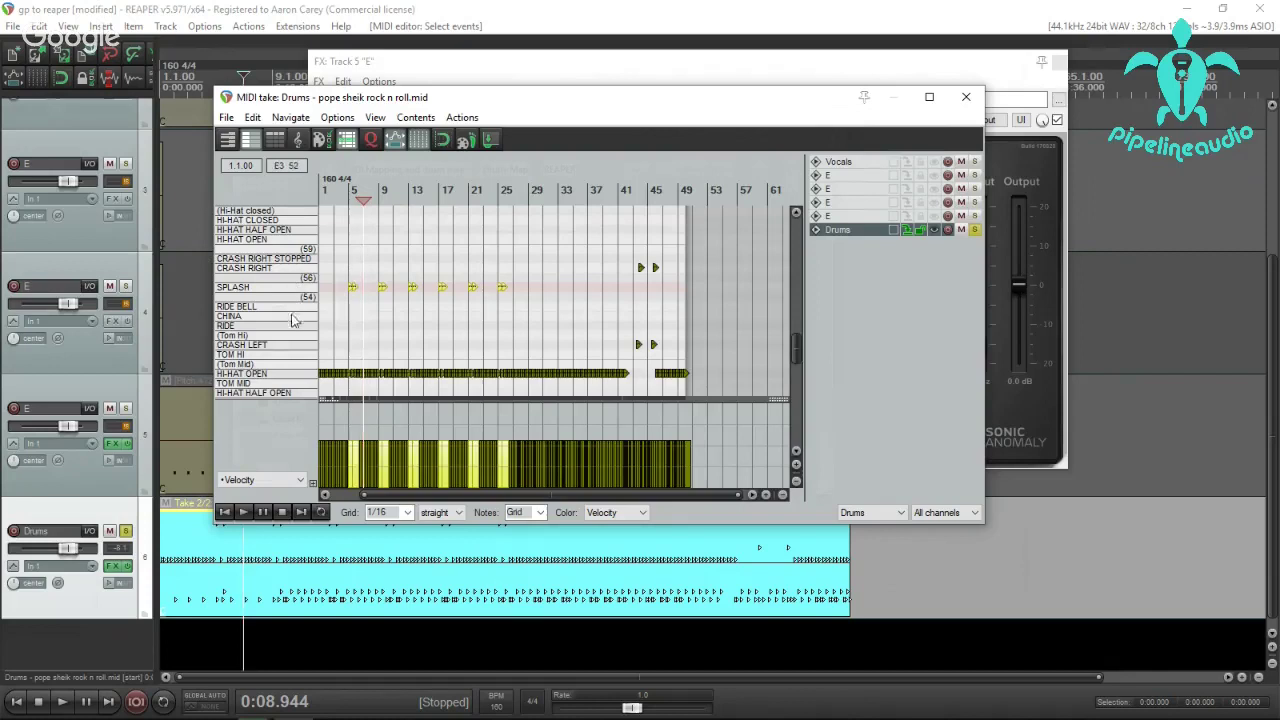
{"action": "key", "text": "Down"}
{"action": "key", "text": "Down"}
{"action": "key", "text": "Down"}
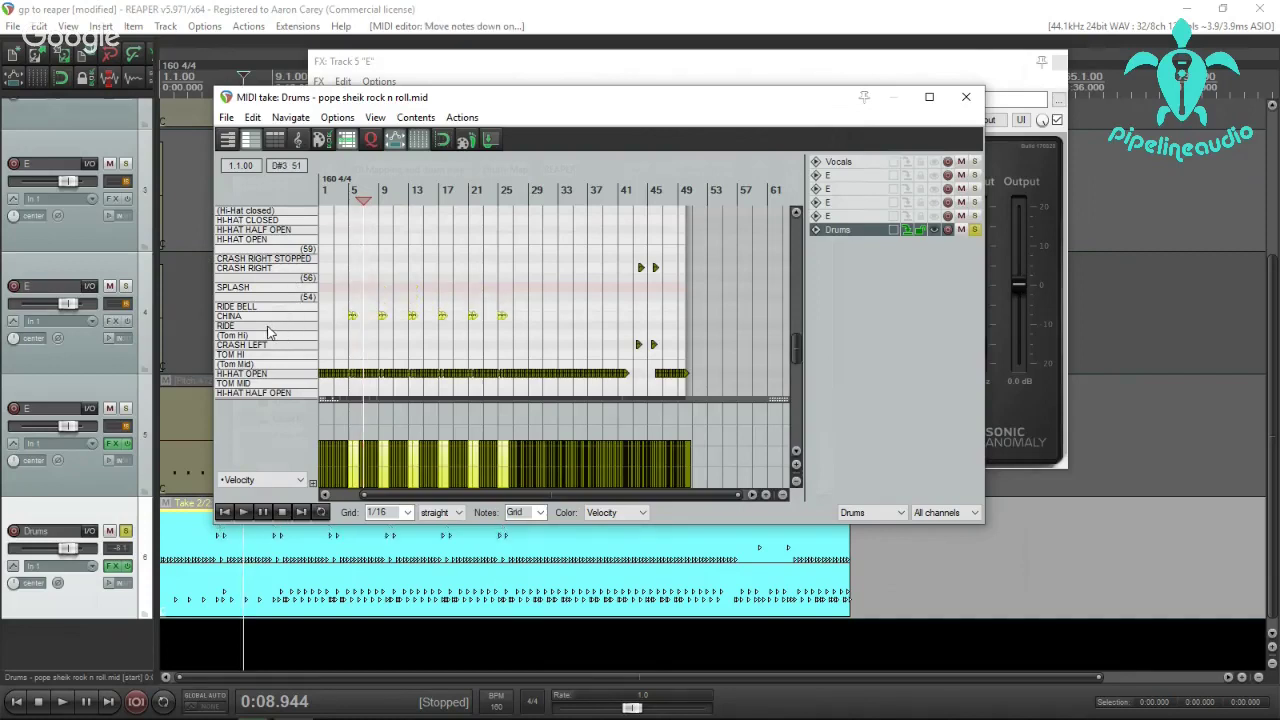
Move the selected notes from the CHINA row down to the CRASH LEFT row and check the remaining drum rows.
{"action": "key", "text": "Down"}
{"action": "key", "text": "Down"}
{"action": "key", "text": "Down"}
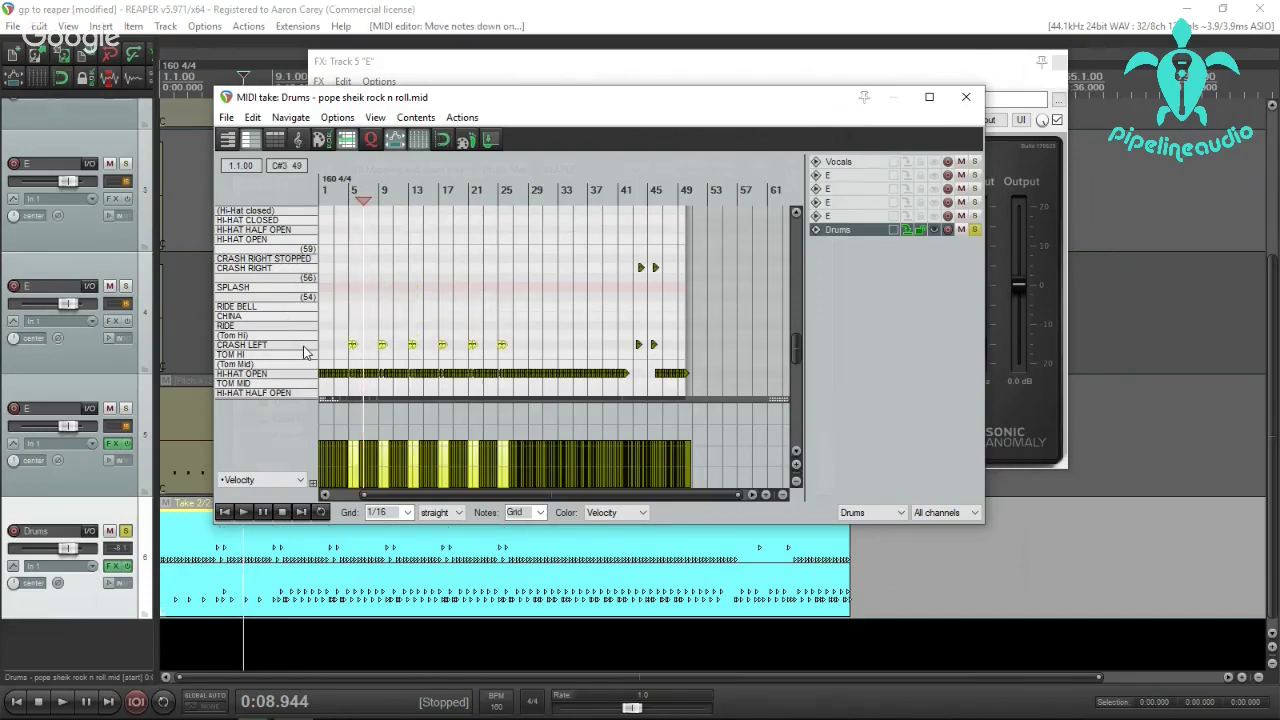
{"action": "scroll", "coordinate": [295, 351], "scroll_direction": "down", "scroll_amount": 4}
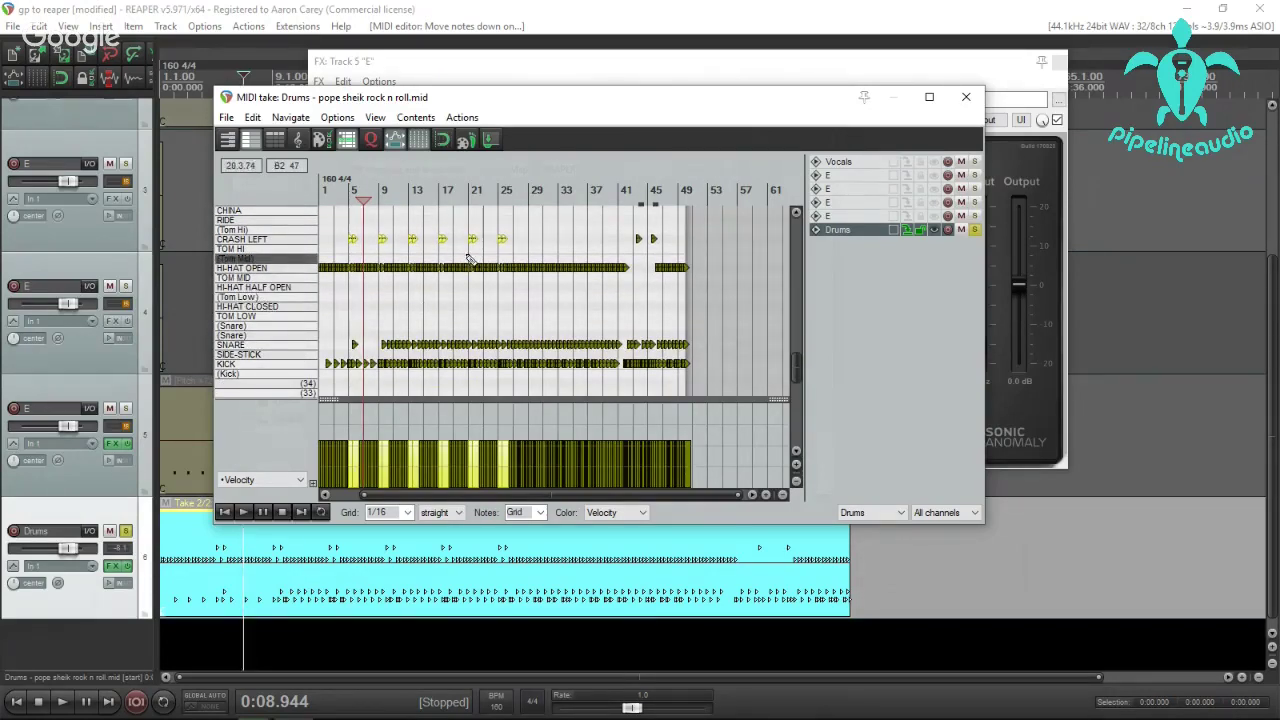
{"action": "scroll", "coordinate": [444, 270], "scroll_direction": "up", "scroll_amount": 4}
{"action": "scroll", "coordinate": [444, 270], "scroll_direction": "up", "scroll_amount": 4}
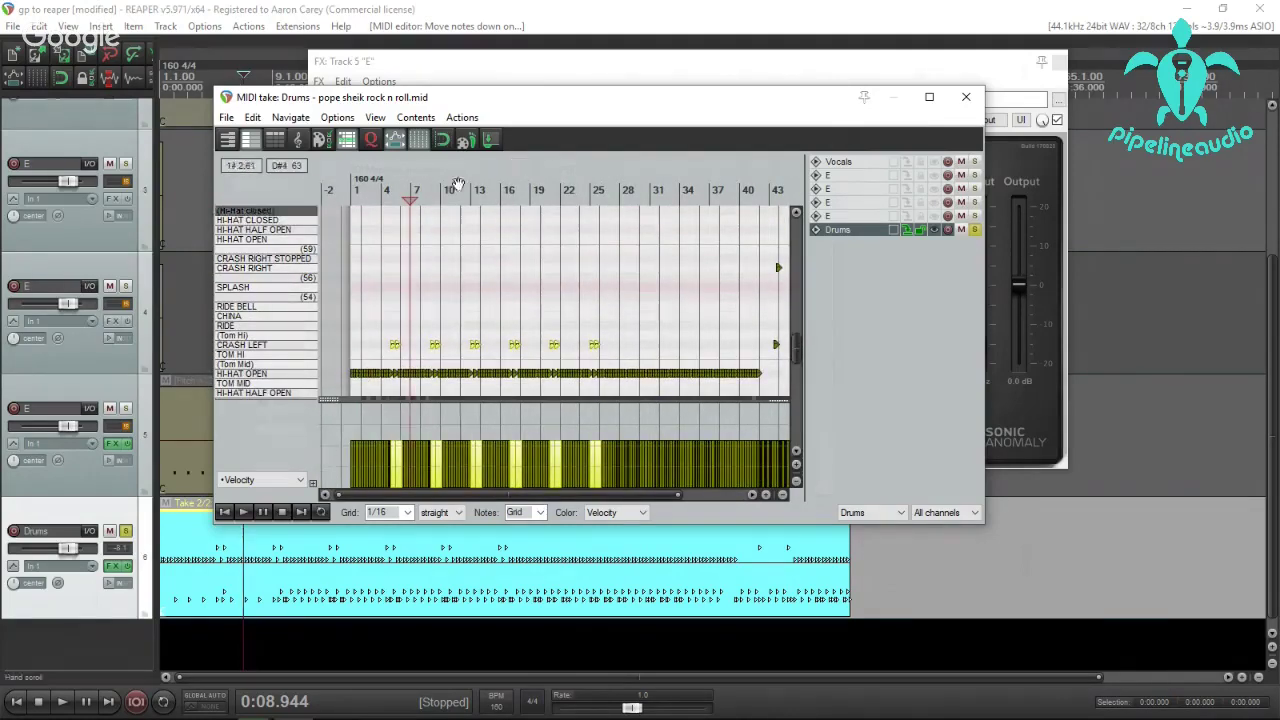
Play the soloed drums from the project start and close the MIDI editor and the Track 5 FX window.
{"action": "left_click", "coordinate": [16, 701]}
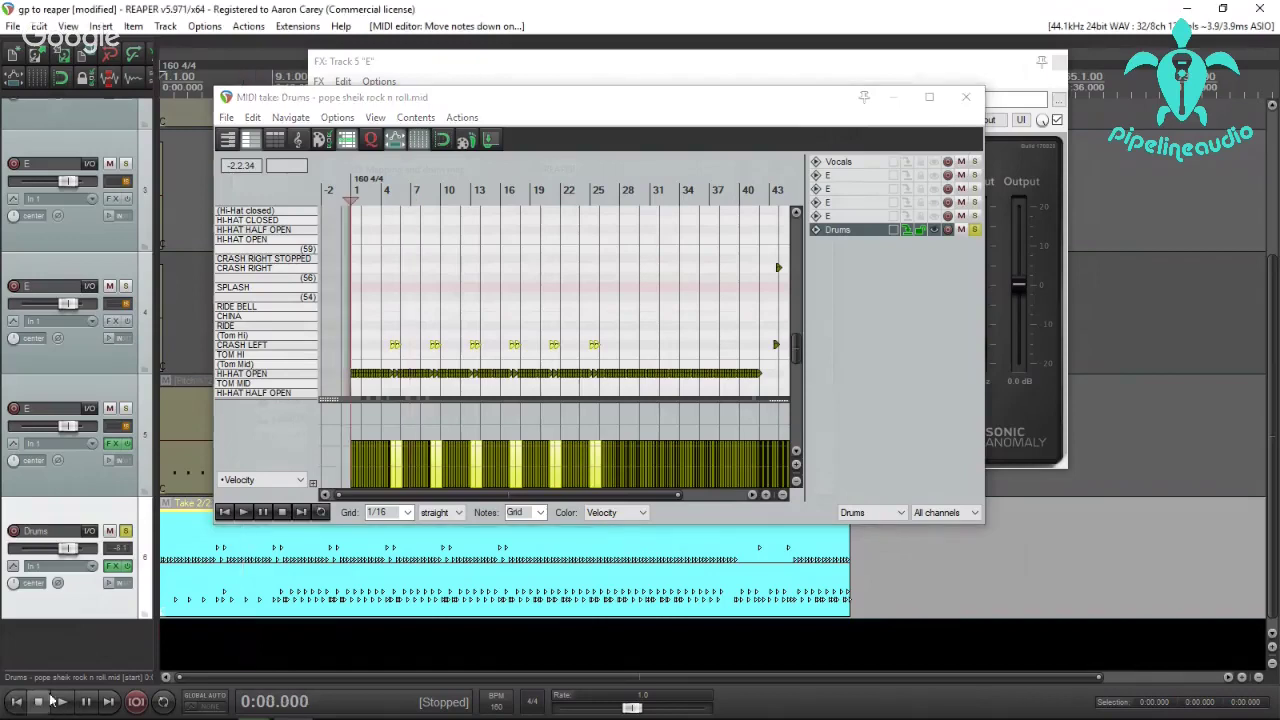
{"action": "left_click", "coordinate": [61, 701]}
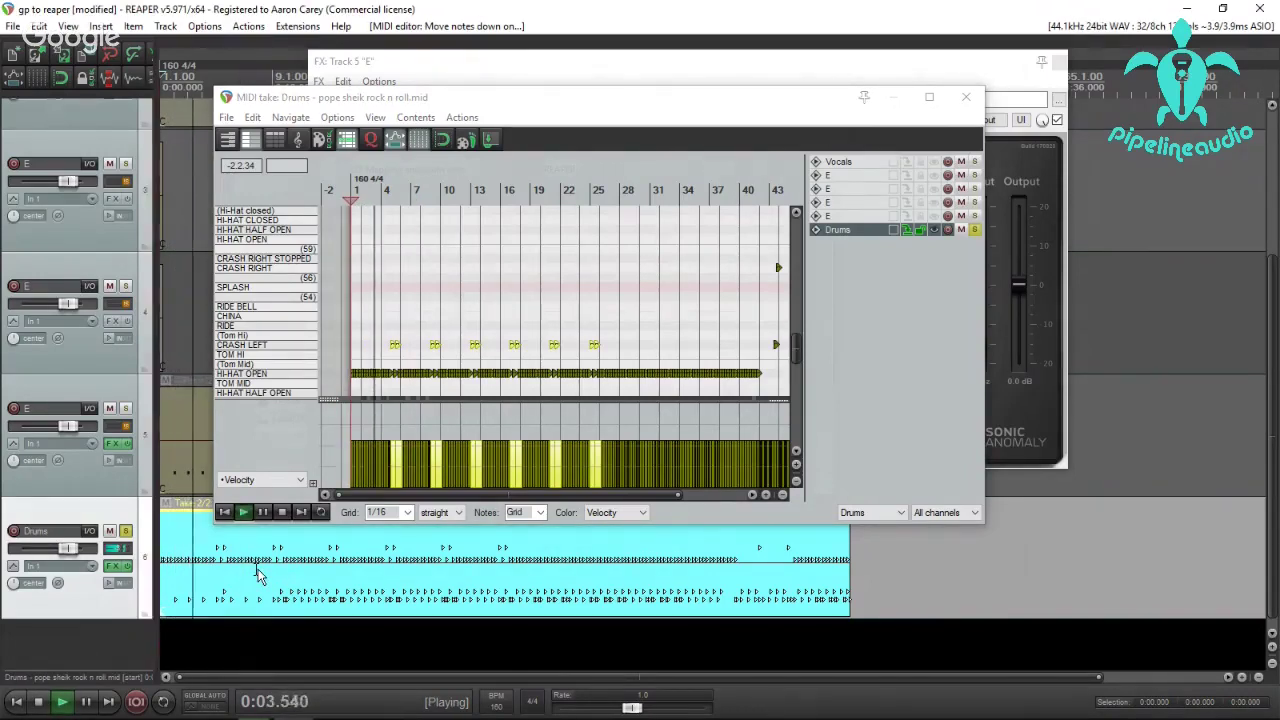
{"action": "left_click", "coordinate": [968, 97]}
{"action": "left_click", "coordinate": [1059, 61]}
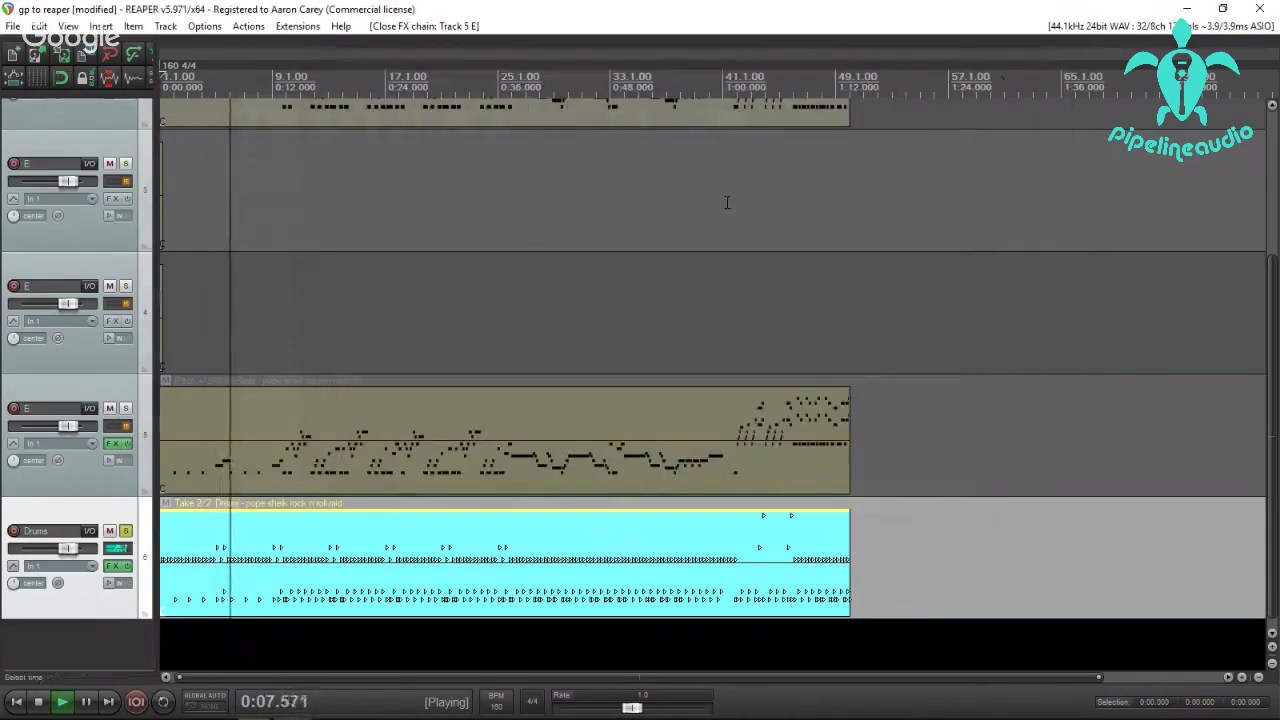
Unsolo the Drums track to hear it with the bass, and stop playback with the bass item selected.
{"action": "left_click", "coordinate": [125, 530]}
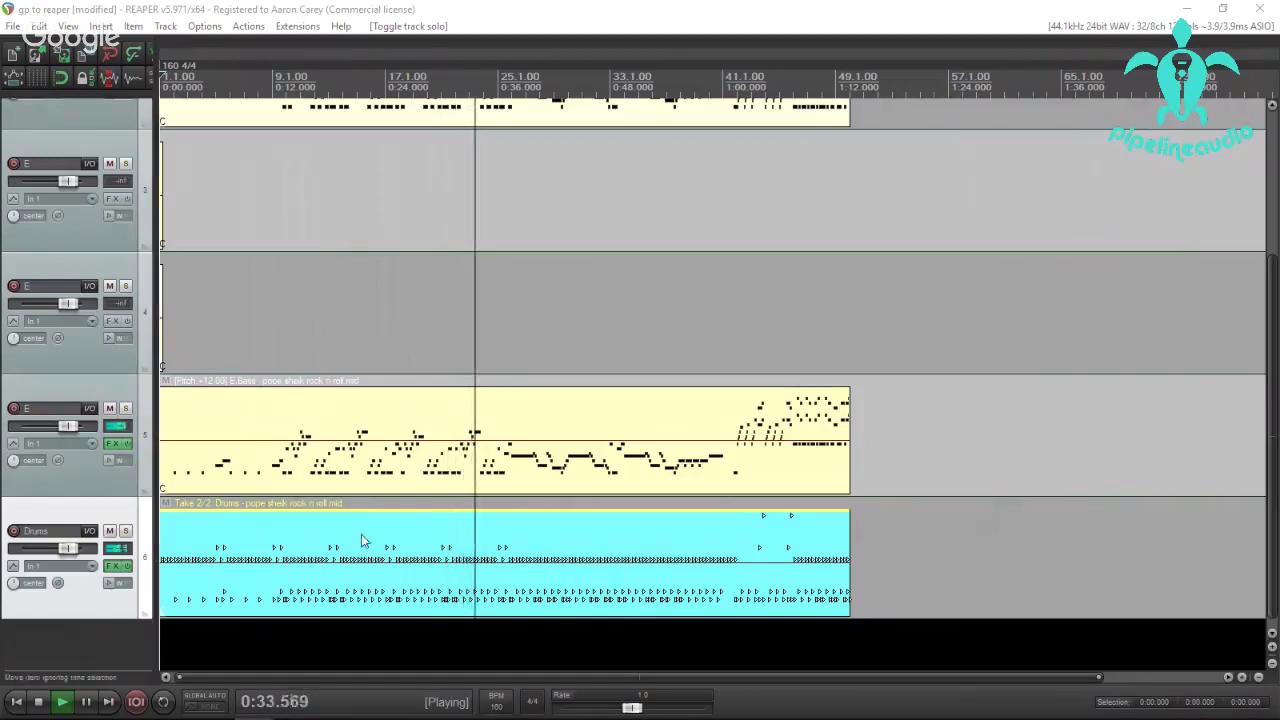
{"action": "left_click", "coordinate": [384, 473]}
{"action": "key", "text": "space"}
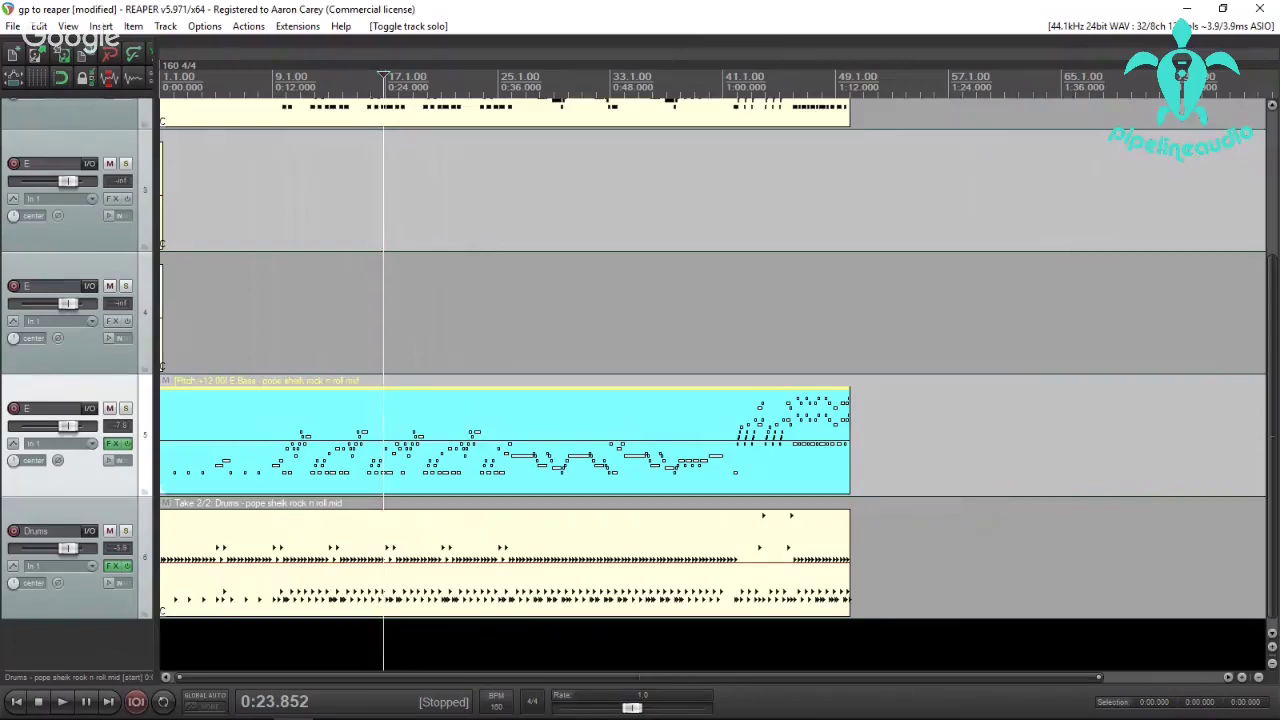
Switch to the browser, run the downloaded AGML_2_3_1 Complete Installer, and close REAPER with the project saved.
{"action": "key", "text": "alt+Tab"}
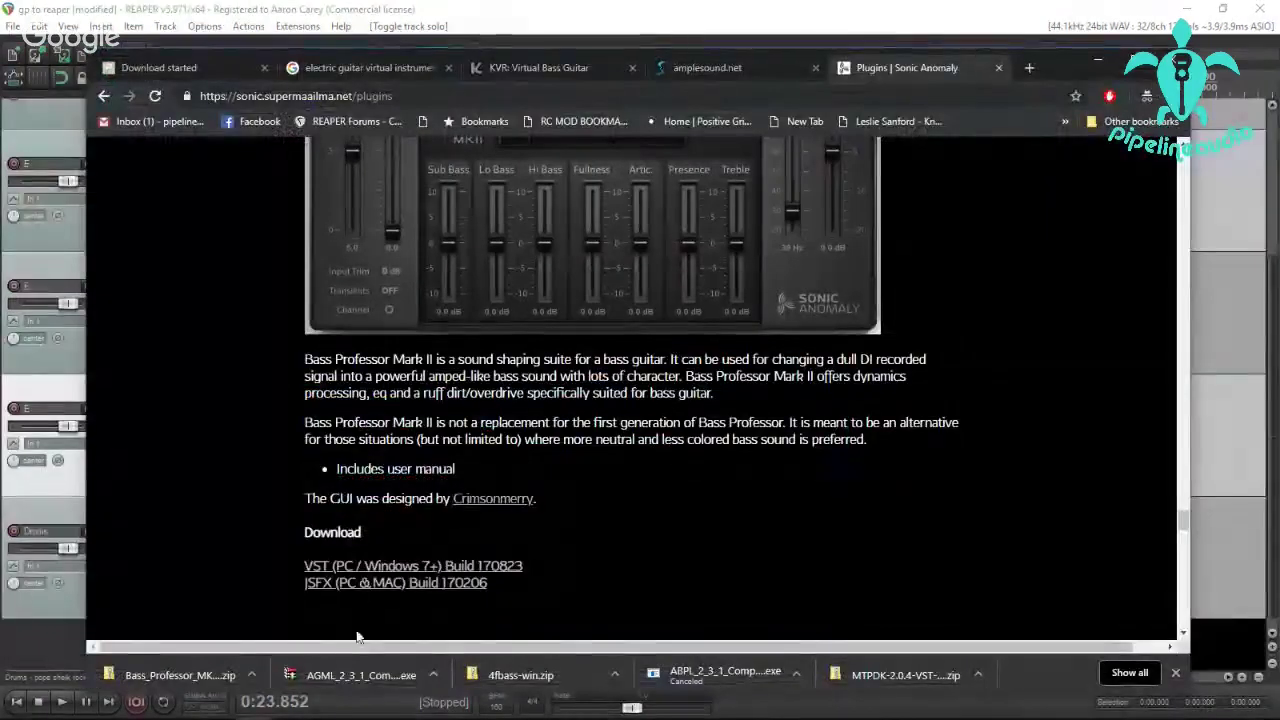
{"action": "left_click", "coordinate": [343, 676]}
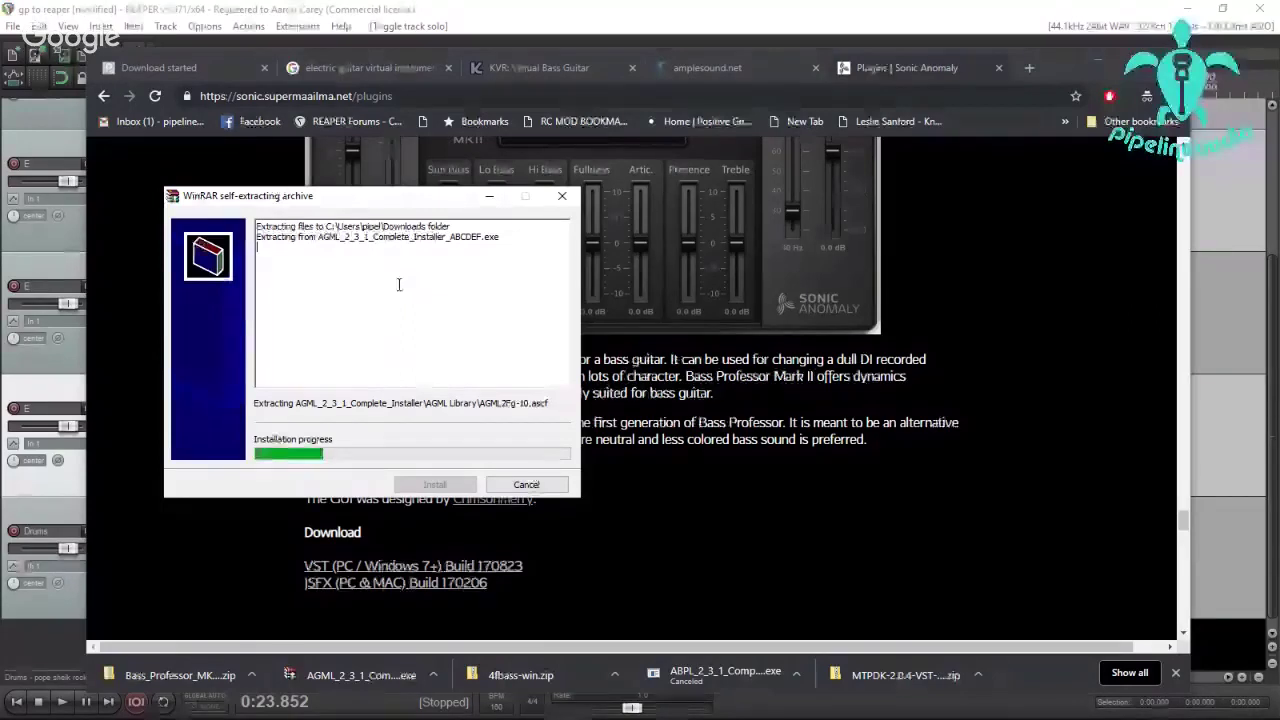
{"action": "left_click", "coordinate": [1262, 11]}
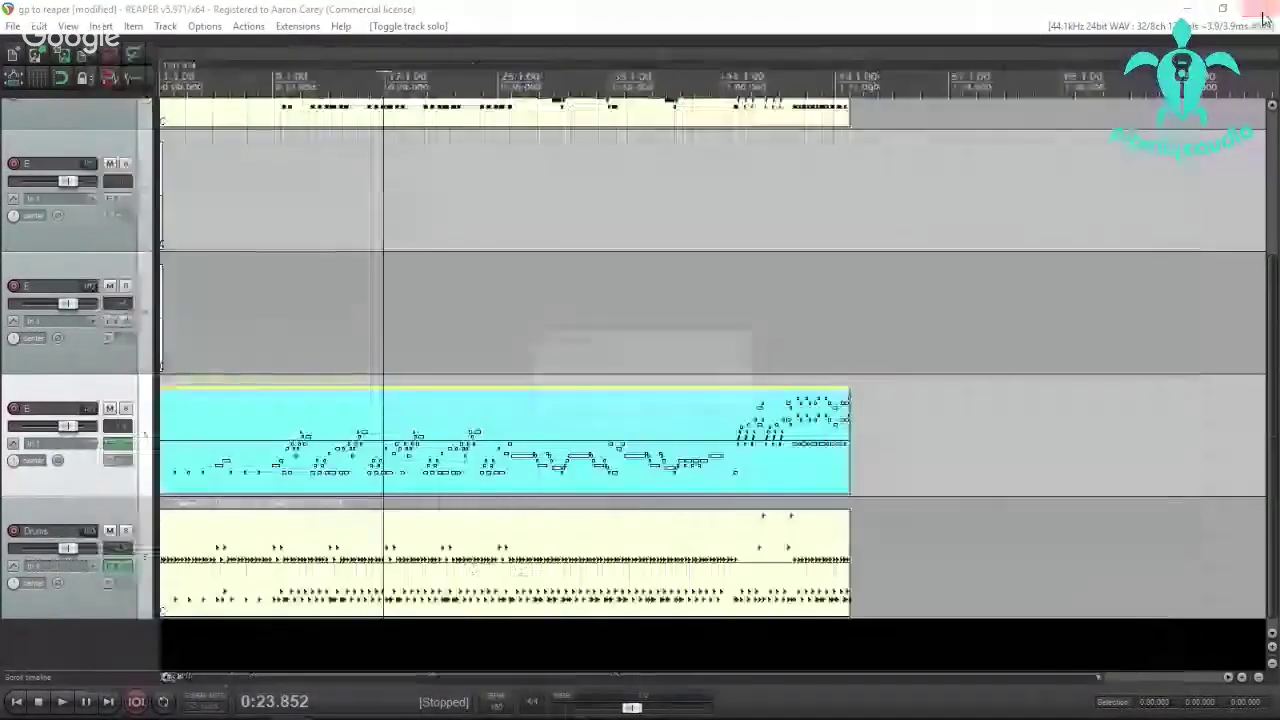
{"action": "left_click", "coordinate": [594, 416]}
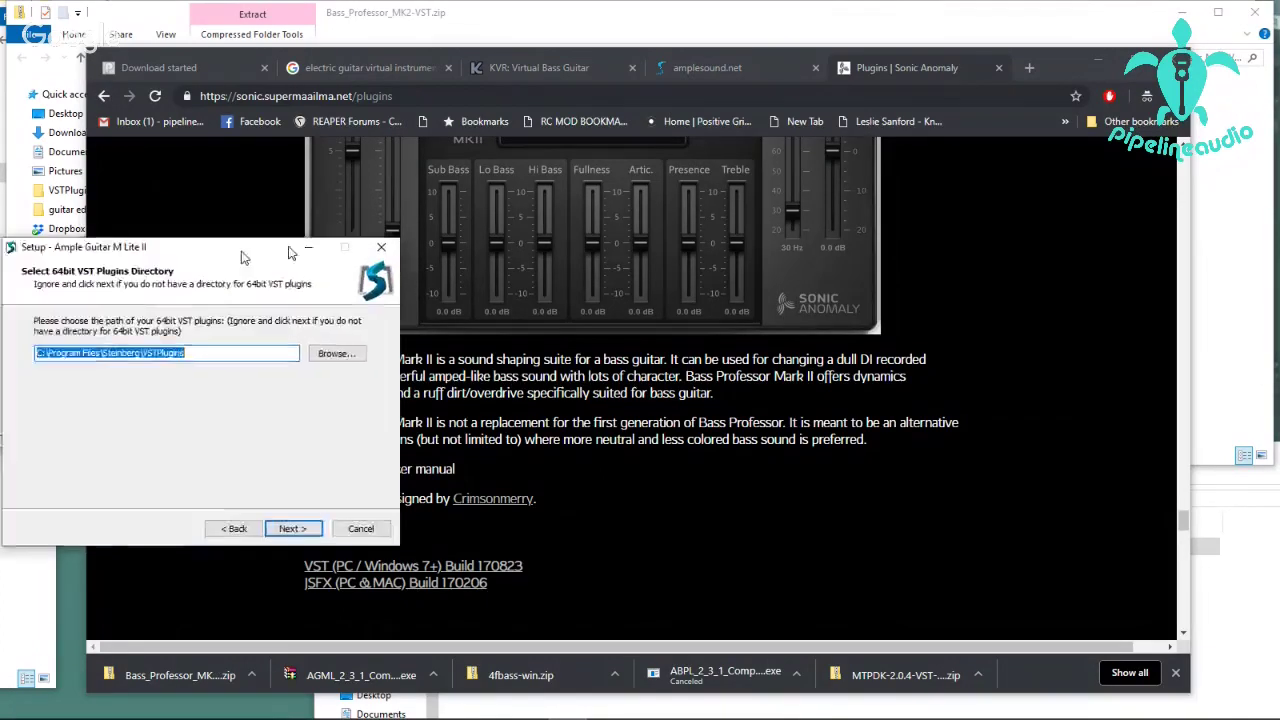
Set the 64bit VST plugins directory to C:\Program Files\VSTPlugins and keep the default 32bit and sample data directories.
{"action": "left_click", "coordinate": [549, 336]}
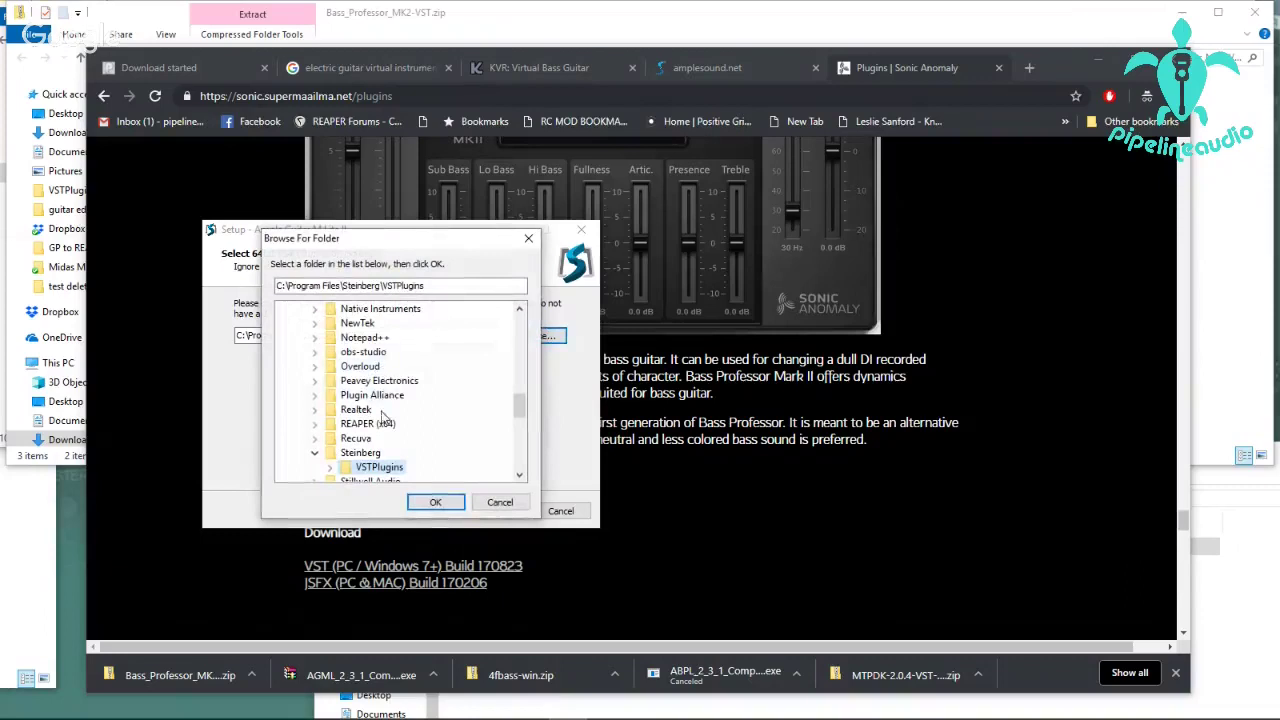
{"action": "scroll", "coordinate": [371, 430], "scroll_direction": "up", "scroll_amount": 2}
{"action": "scroll", "coordinate": [365, 445], "scroll_direction": "down", "scroll_amount": 5}
{"action": "scroll", "coordinate": [365, 445], "scroll_direction": "down", "scroll_amount": 1}
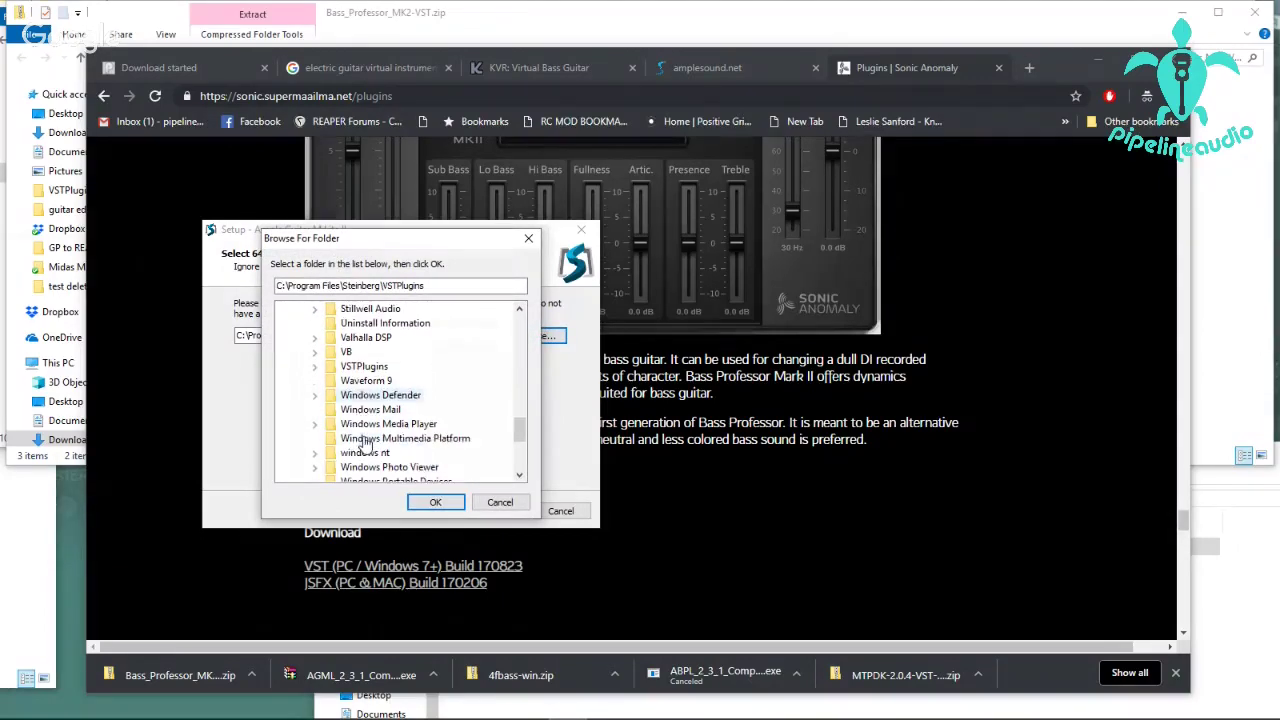
{"action": "left_click", "coordinate": [364, 366]}
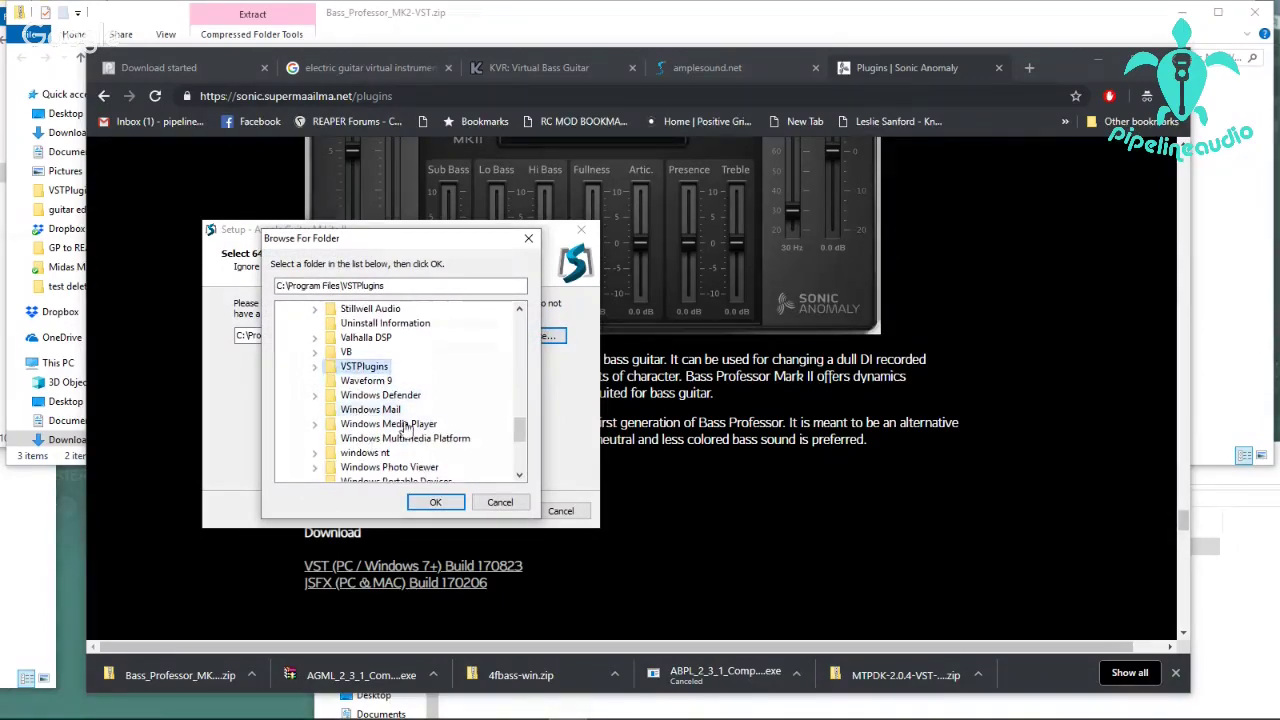
{"action": "left_click", "coordinate": [436, 500]}
{"action": "left_click", "coordinate": [497, 513]}
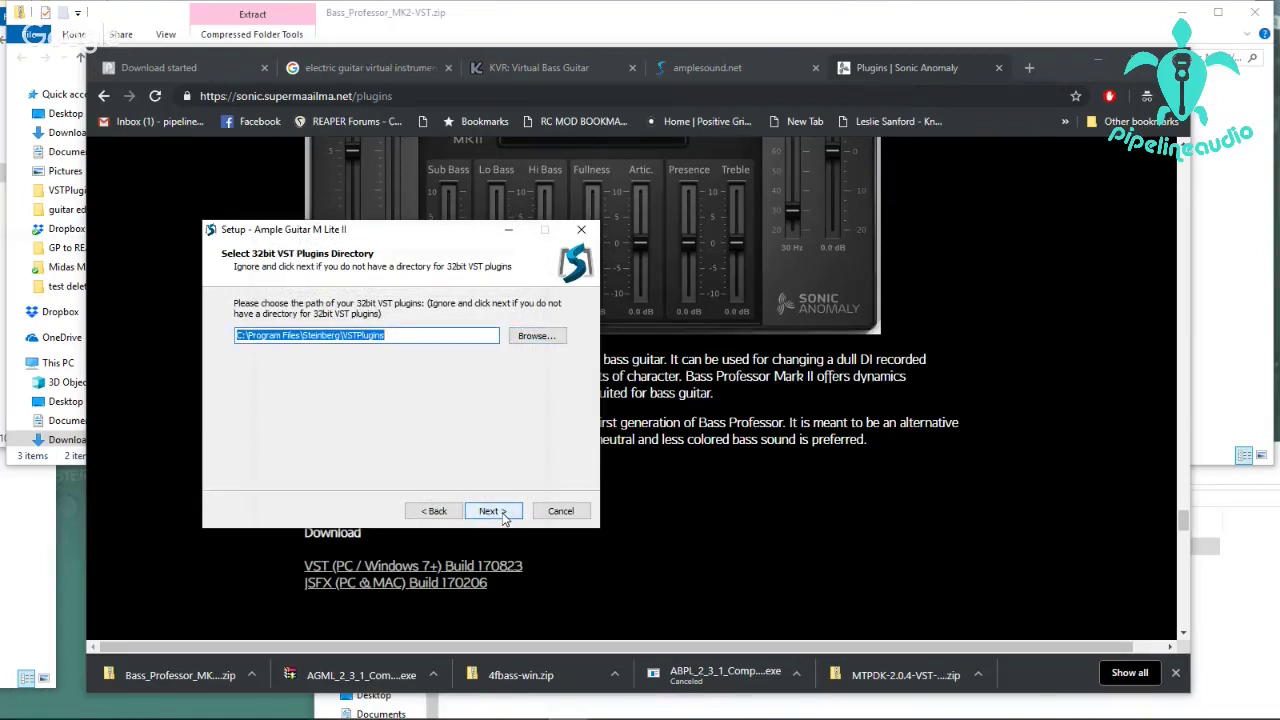
{"action": "left_click", "coordinate": [492, 511]}
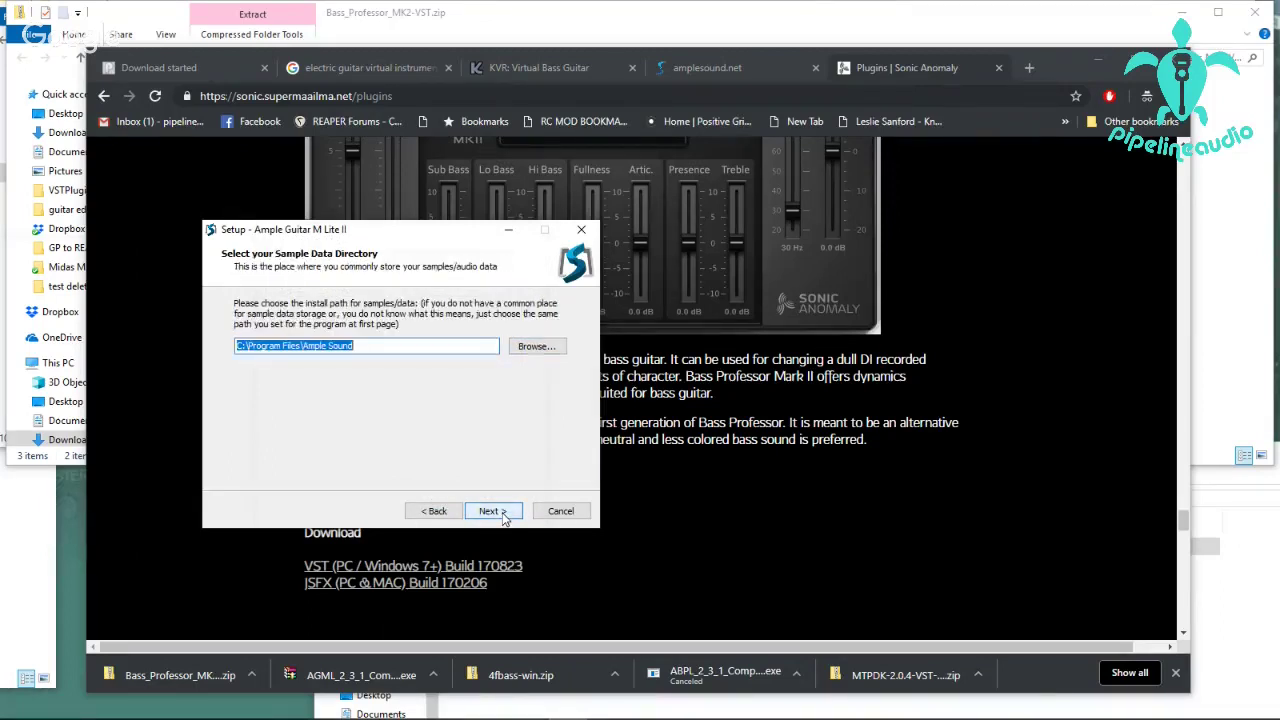
{"action": "left_click", "coordinate": [492, 511]}
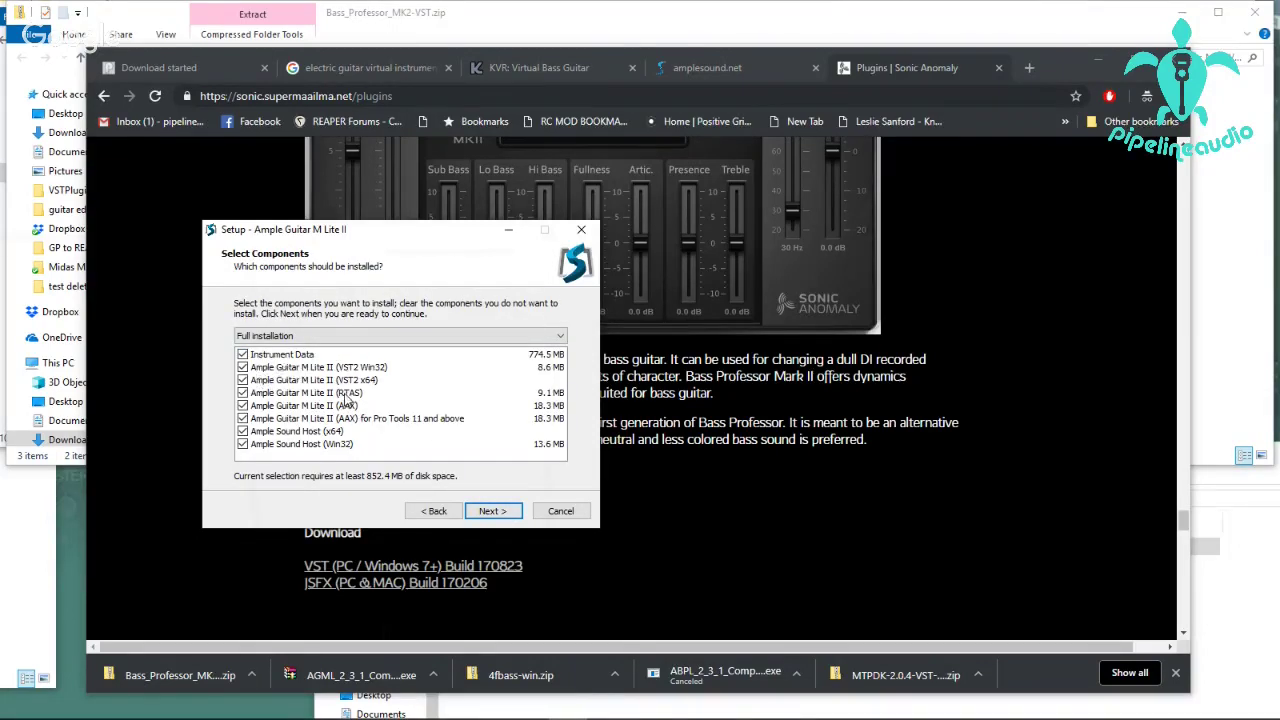
Exclude the VST2 Win32, RTAS, both AAX and Ample Sound Host (Win32) components and continue to the installation summary.
{"action": "left_click", "coordinate": [242, 368]}
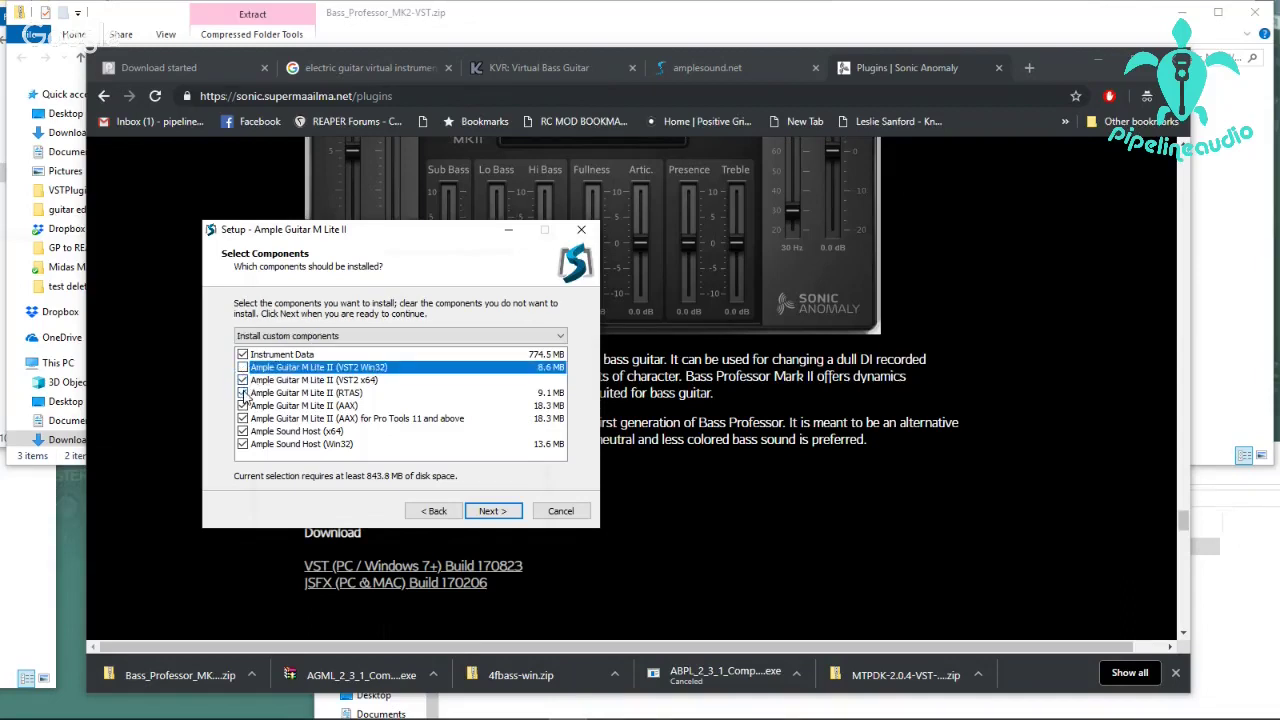
{"action": "left_click", "coordinate": [242, 393]}
{"action": "left_click", "coordinate": [242, 406]}
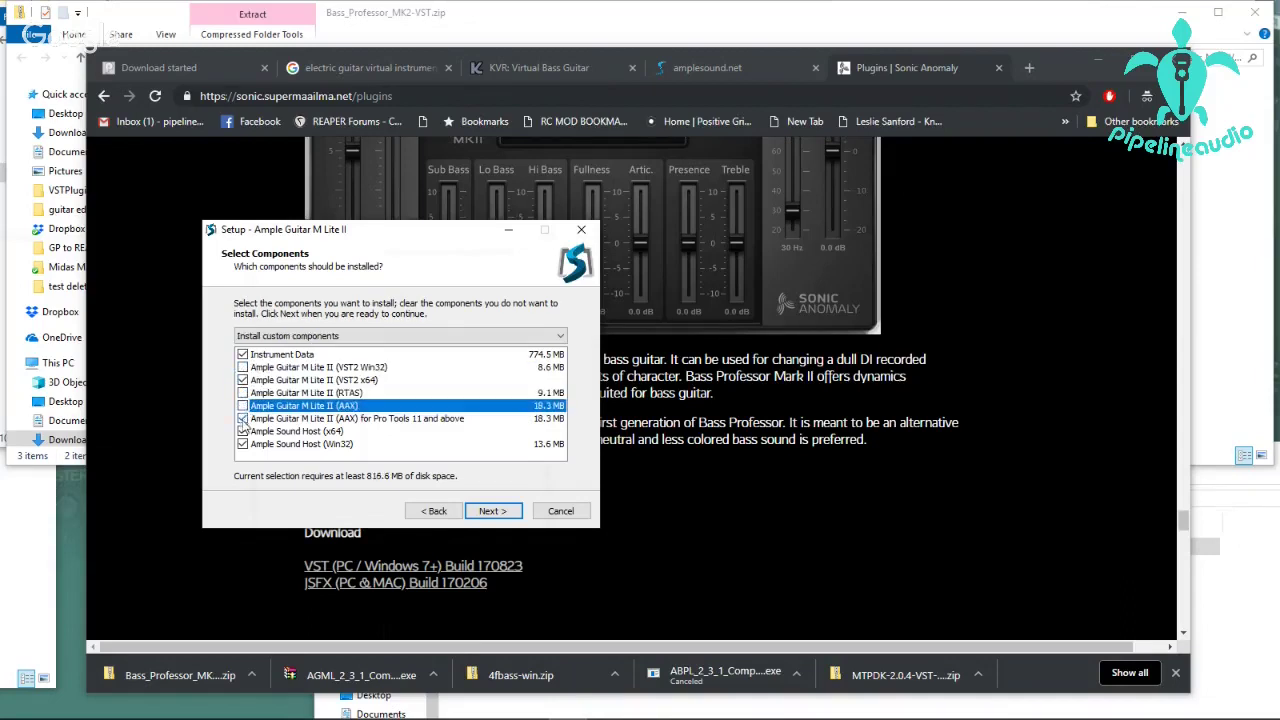
{"action": "left_click", "coordinate": [242, 419]}
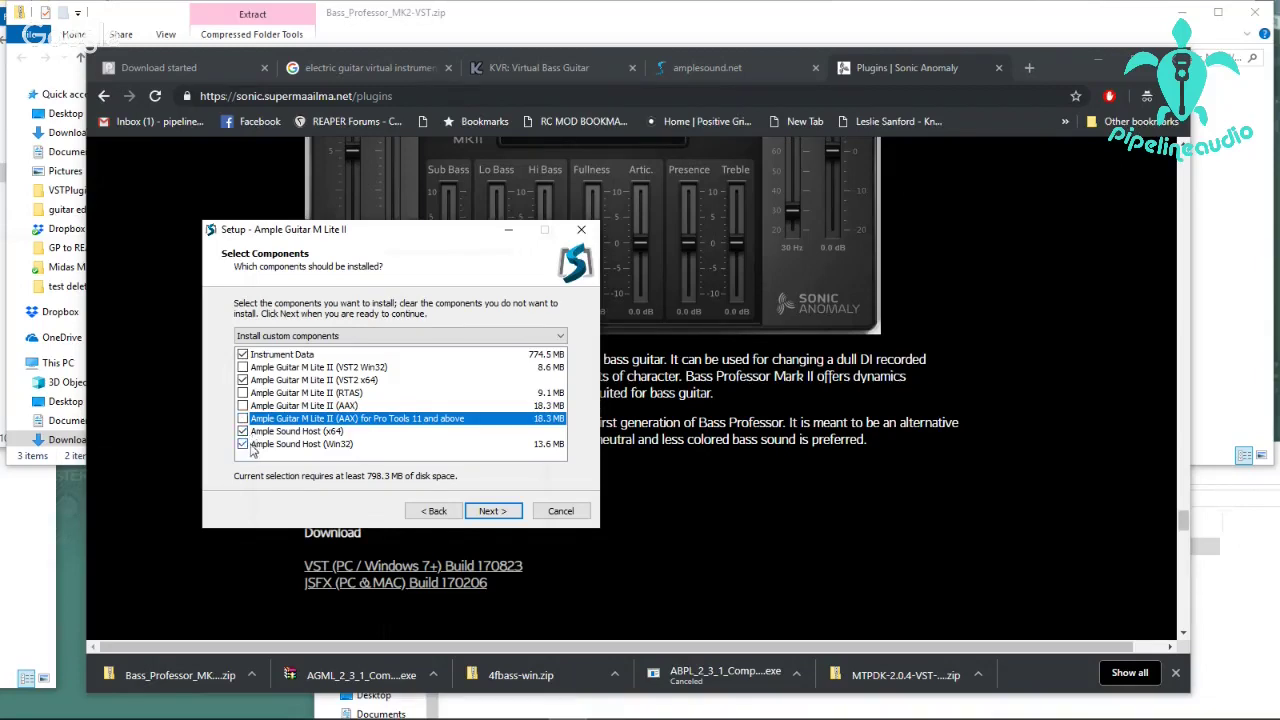
{"action": "left_click", "coordinate": [243, 444]}
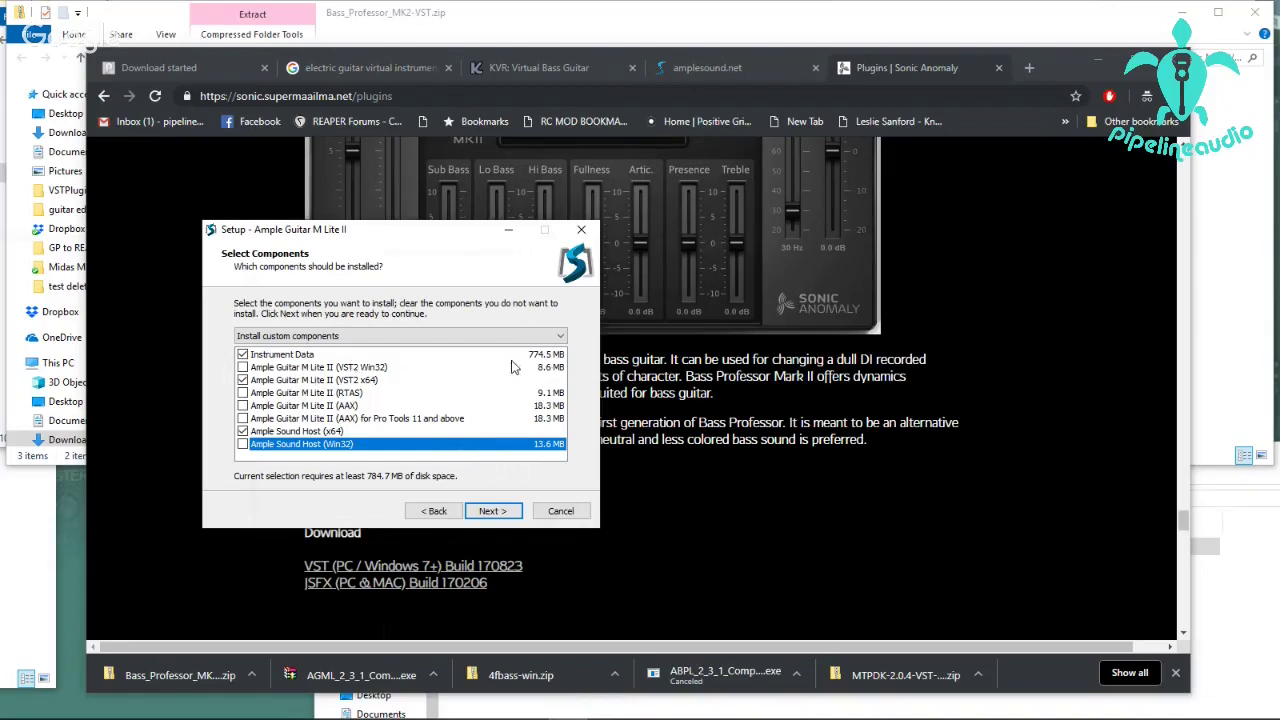
{"action": "left_click", "coordinate": [493, 514]}
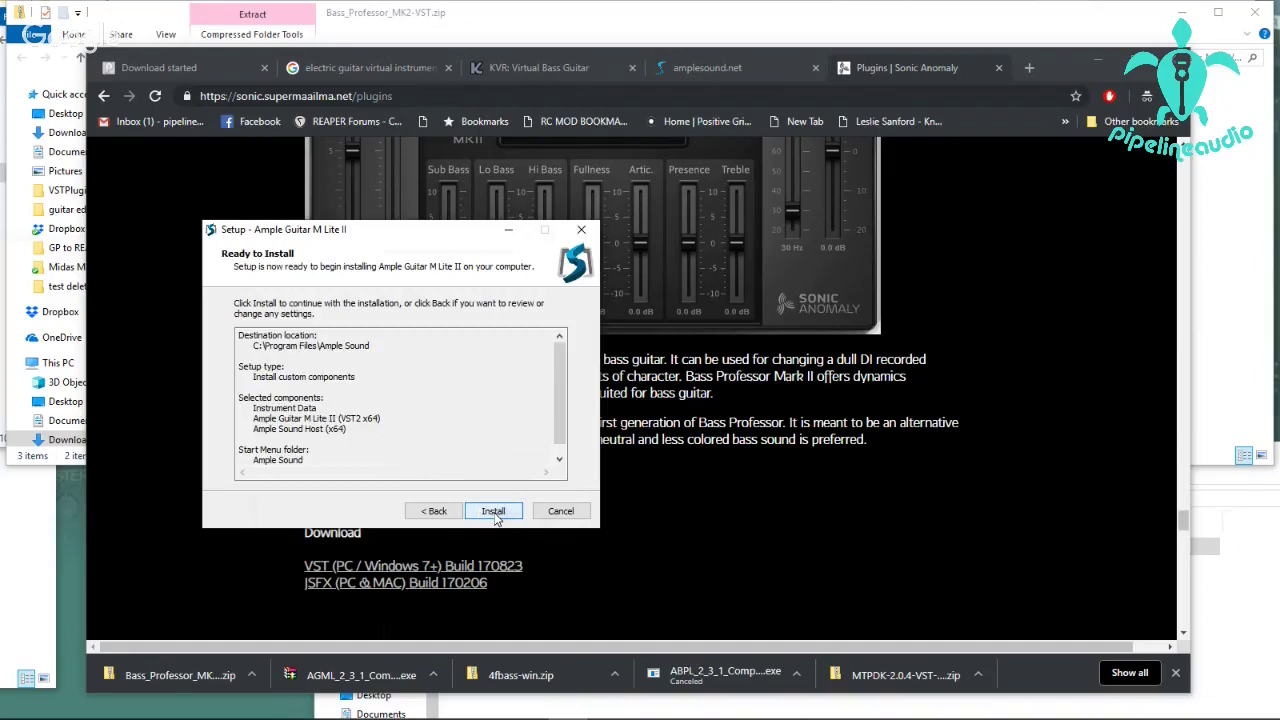
Install Ample Guitar M Lite II and finish the setup wizard.
{"action": "left_click", "coordinate": [494, 513]}
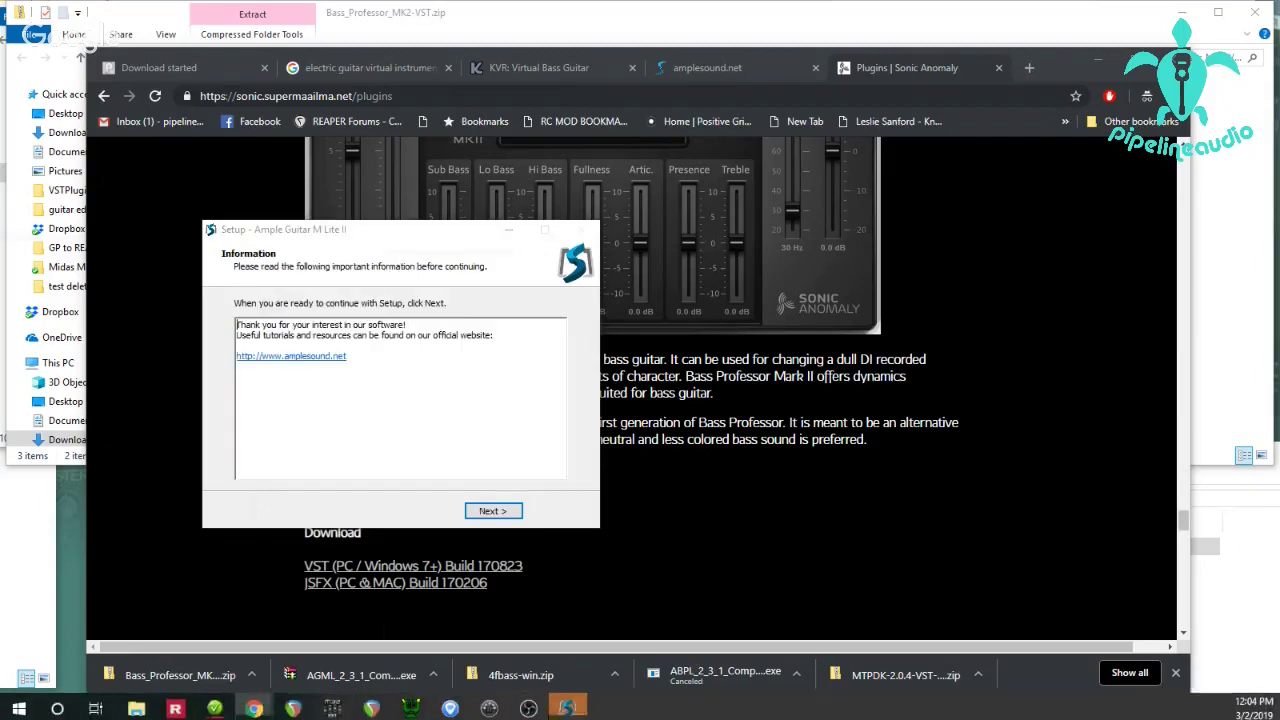
{"action": "left_click", "coordinate": [492, 512]}
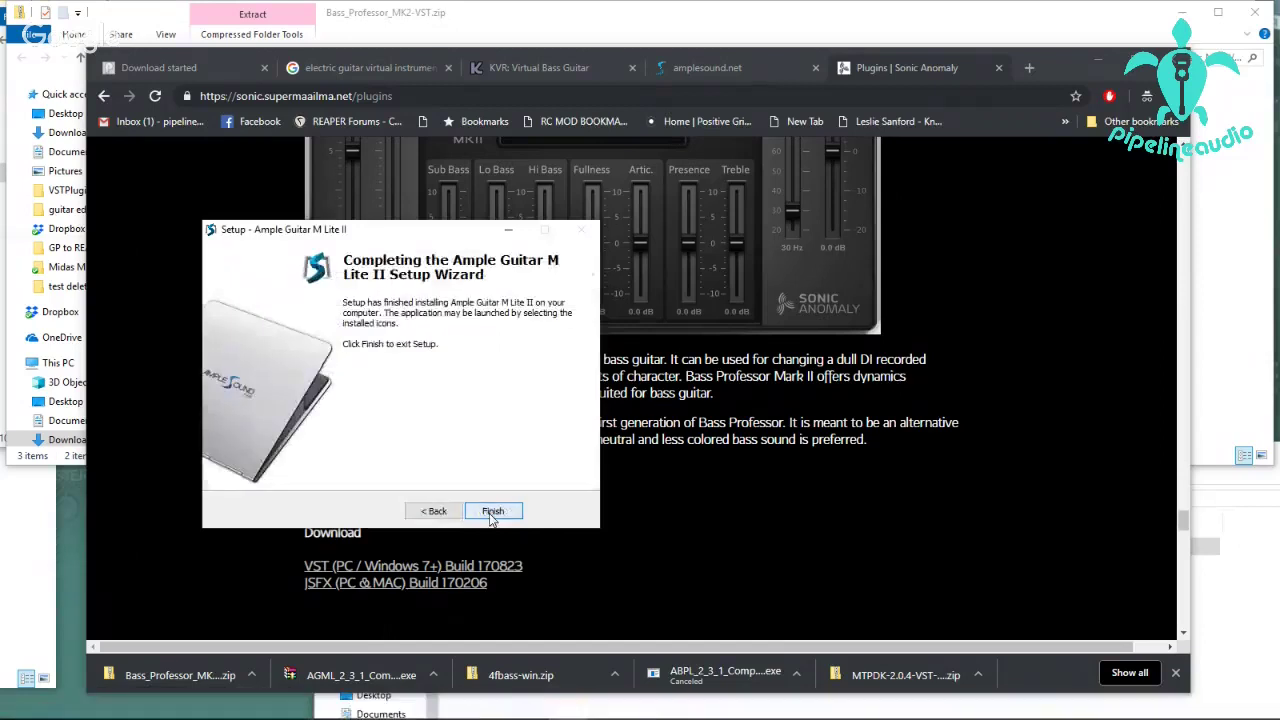
{"action": "left_click", "coordinate": [494, 512]}
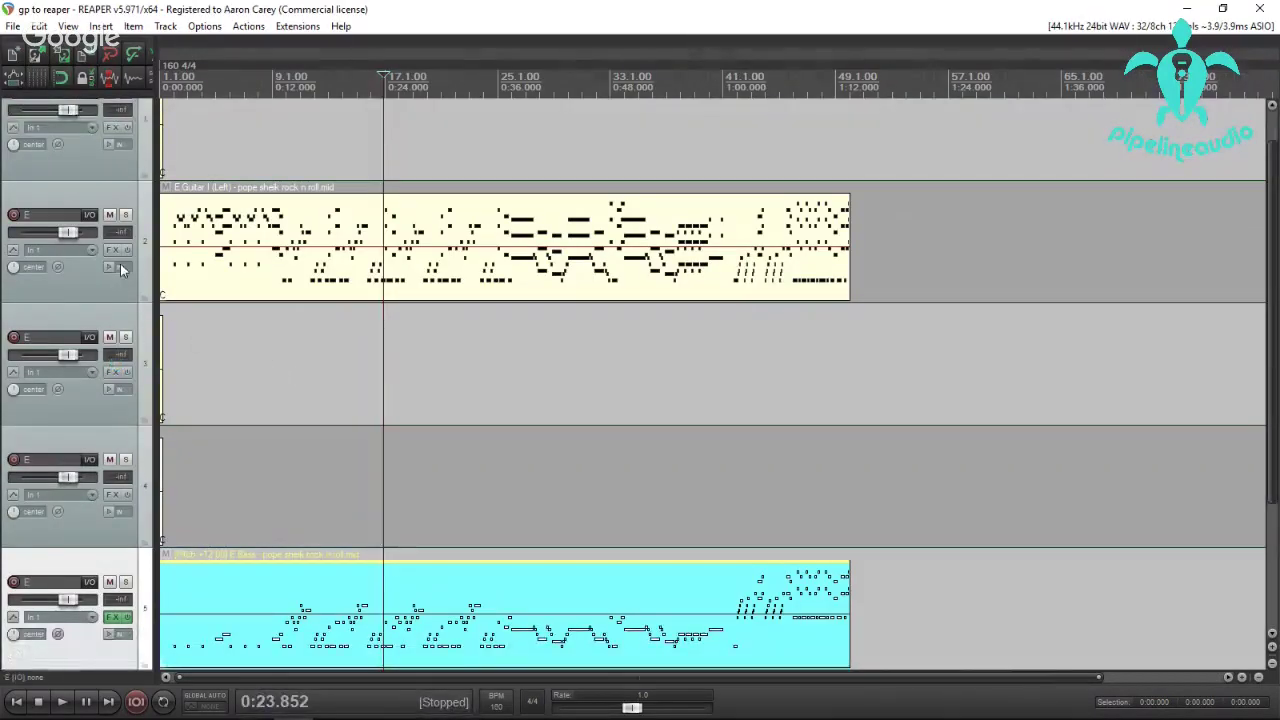
In REAPER, add the new VSTi Ample Guitar M II Lite (Ample Sound) to track 2.
{"action": "left_click", "coordinate": [113, 250]}
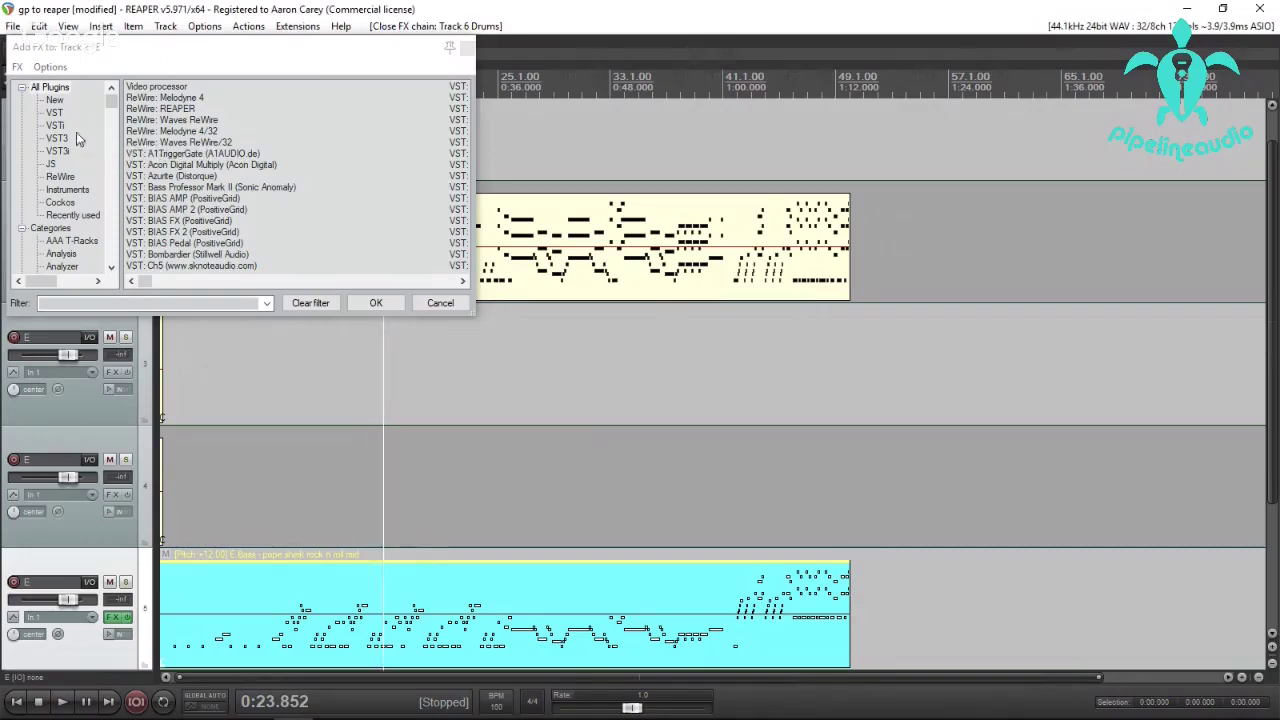
{"action": "left_click", "coordinate": [54, 100]}
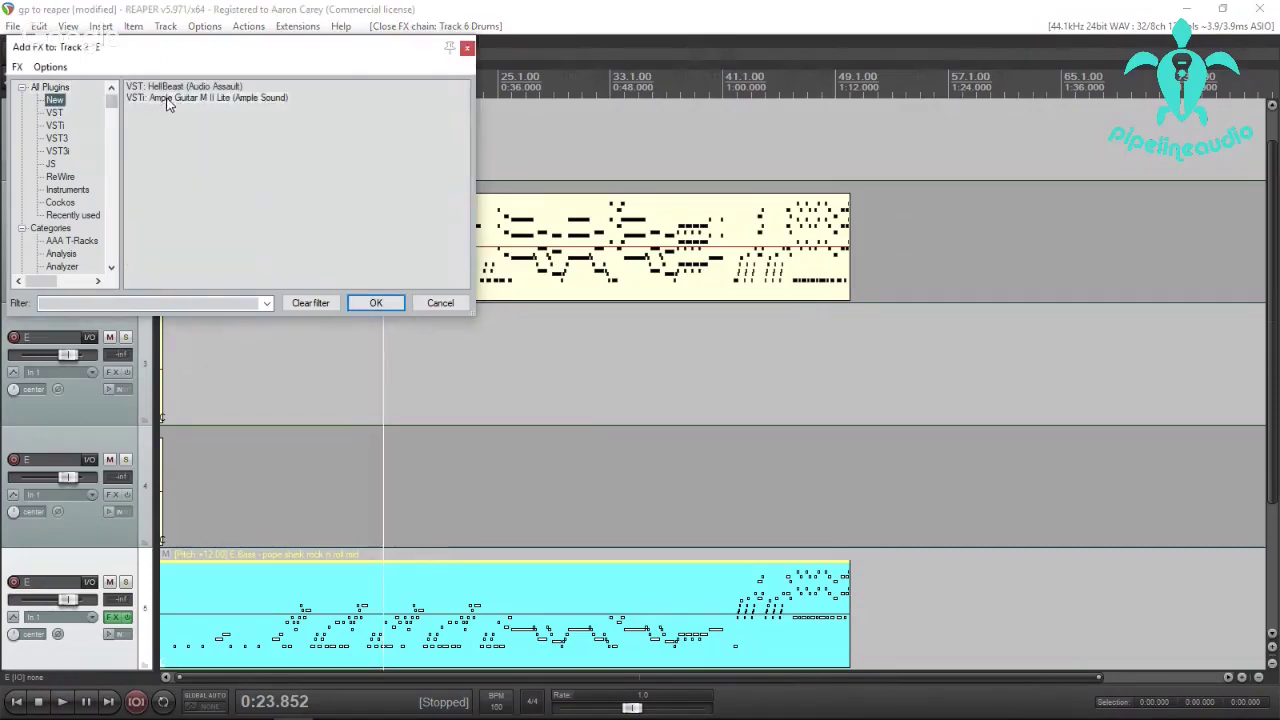
{"action": "left_click", "coordinate": [168, 98]}
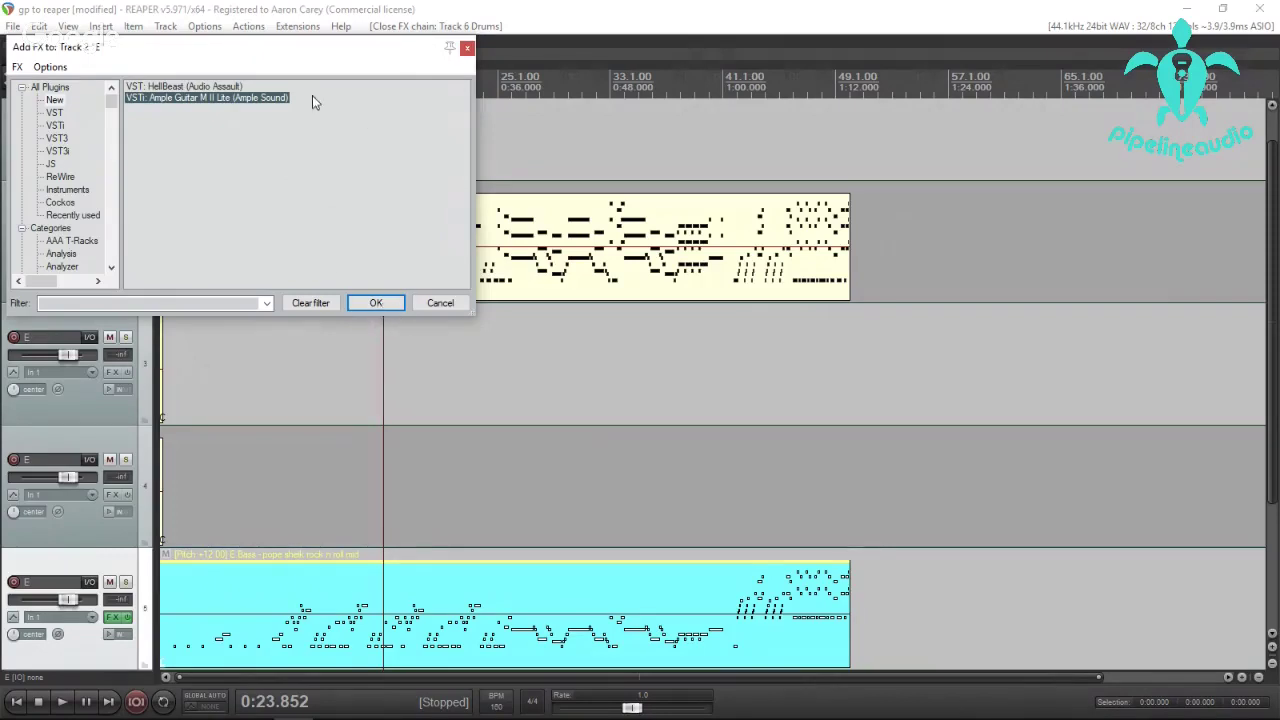
{"action": "left_click", "coordinate": [383, 304]}
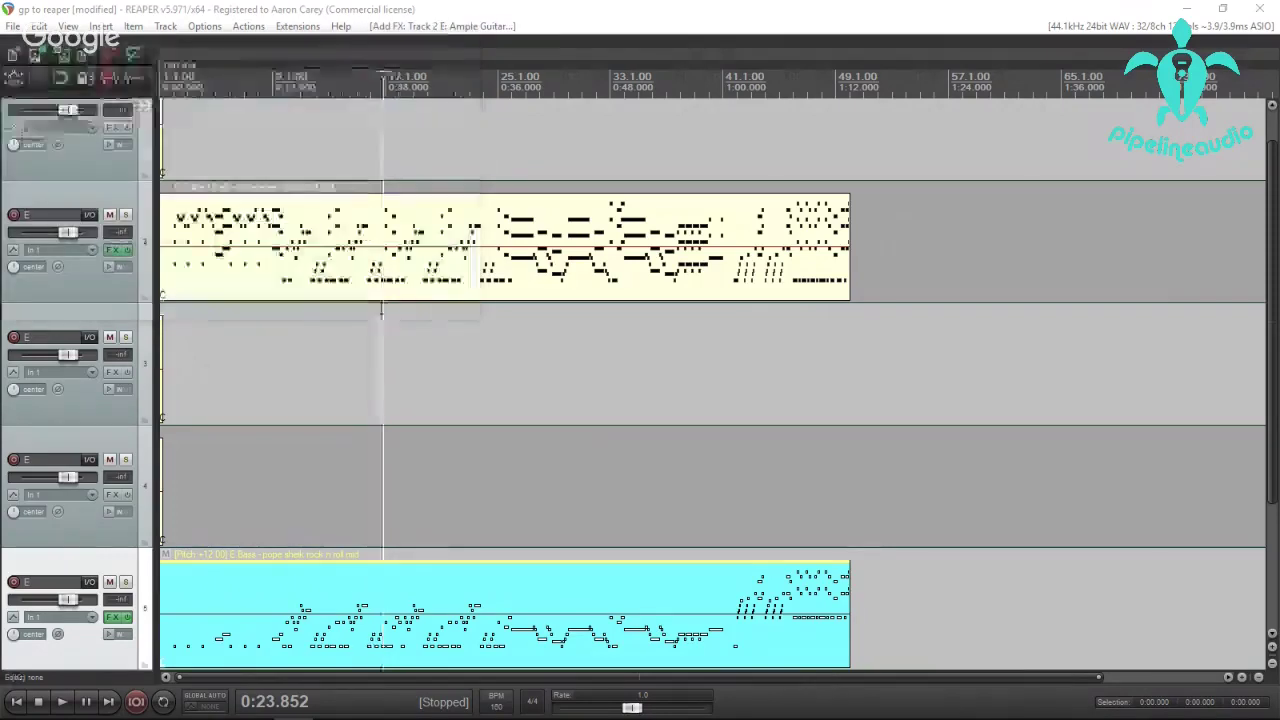
Play the song from just before bar 9, mute bass track 5 to hear the guitar, and stop playback.
{"action": "left_click", "coordinate": [267, 319]}
{"action": "key", "text": "space"}
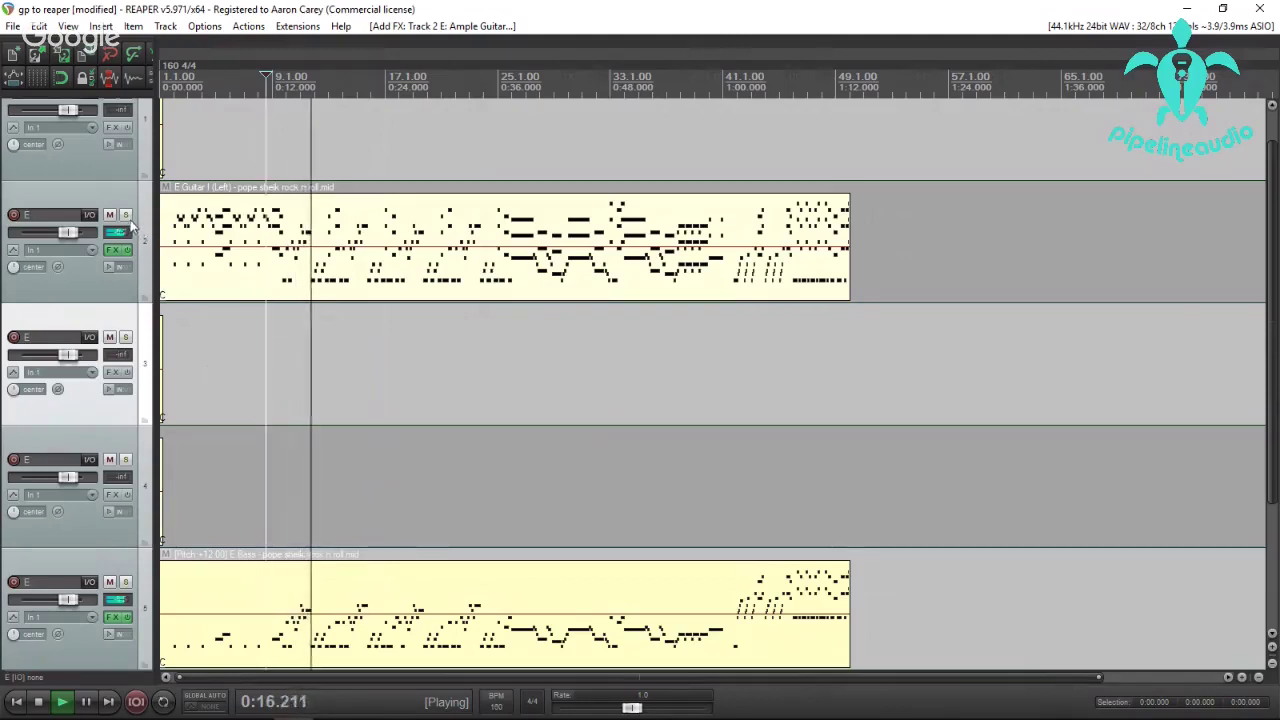
{"action": "left_click", "coordinate": [110, 581]}
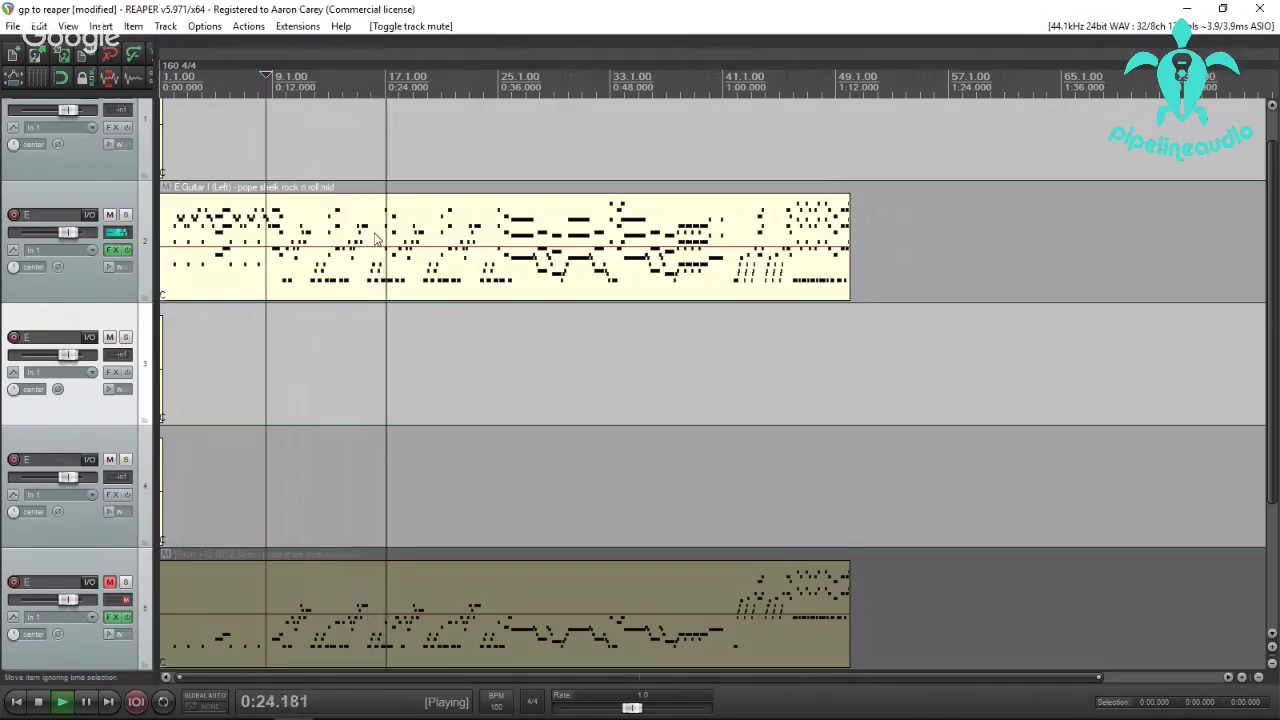
{"action": "key", "text": "space"}
Raise the pitch of the E Guitar I (Left) item by 12 semitones and play it from near the project start.
{"action": "left_click", "coordinate": [373, 223]}
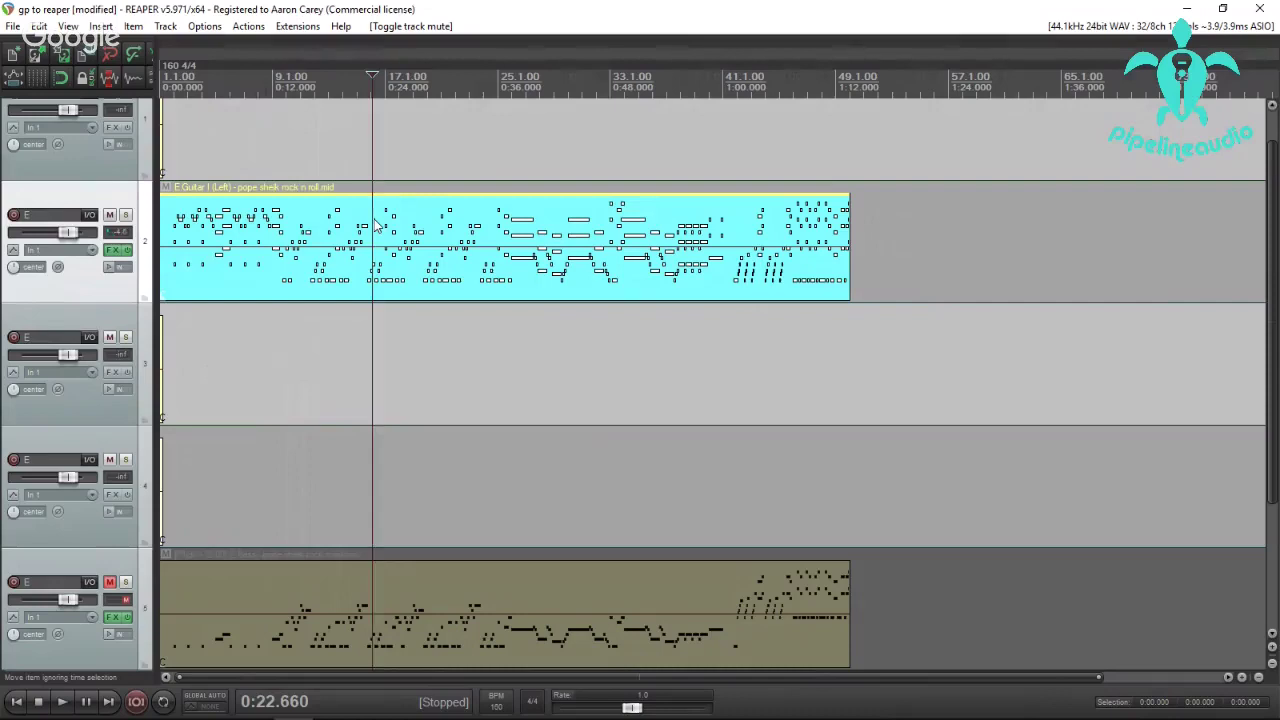
{"action": "key", "text": "KP_Add"}
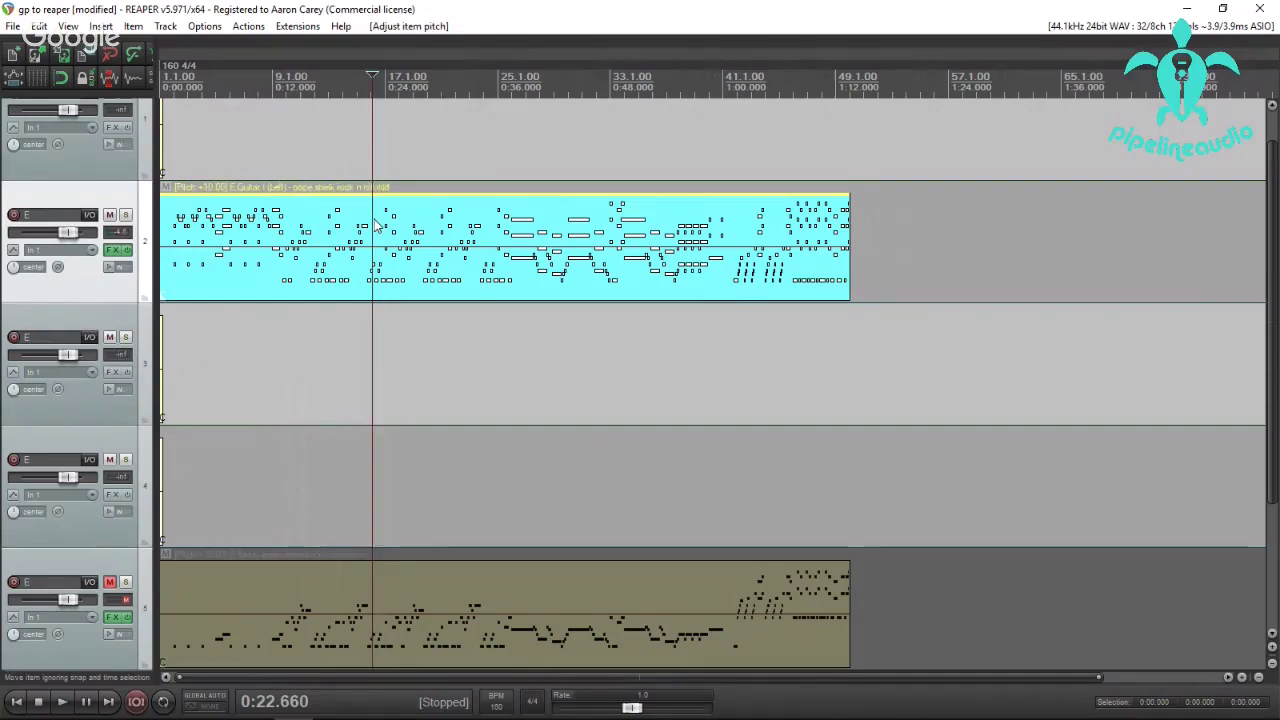
{"action": "left_click", "coordinate": [169, 280]}
{"action": "key", "text": "space"}
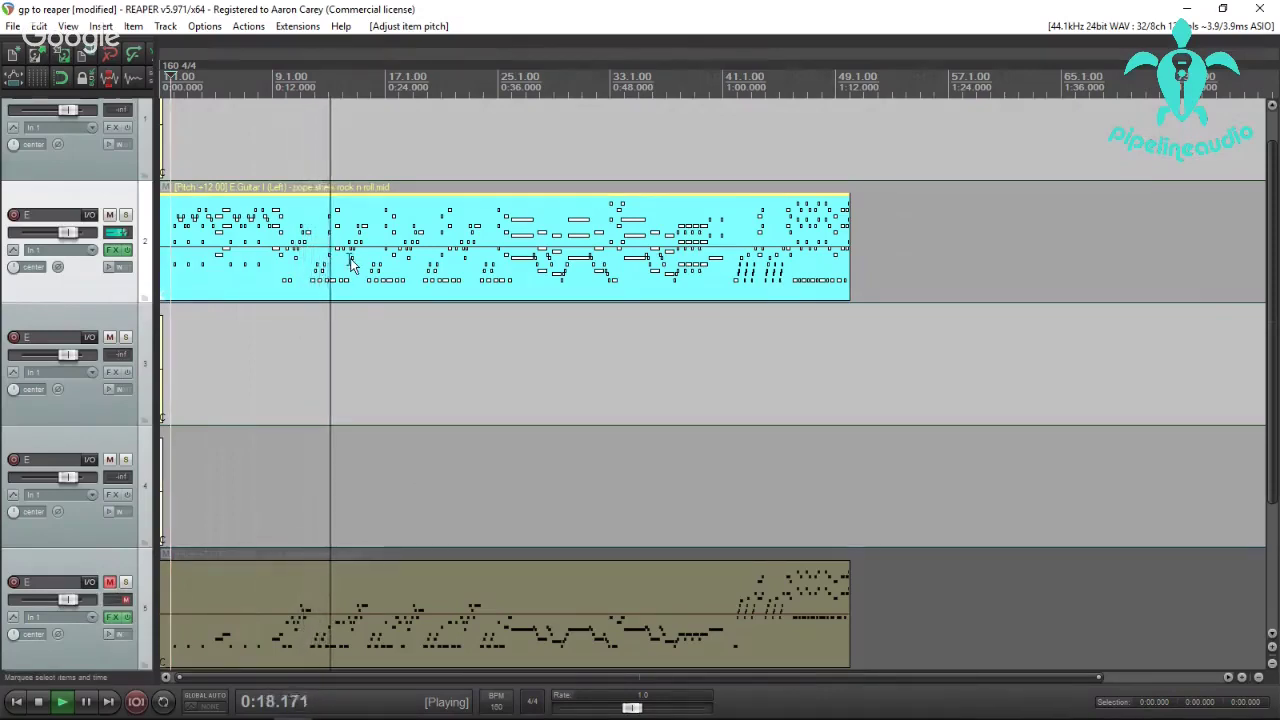
Stop playback and add the VST HellBeast (Audio Assault) after Ample Guitar M II Lite on track 2.
{"action": "key", "text": "space"}
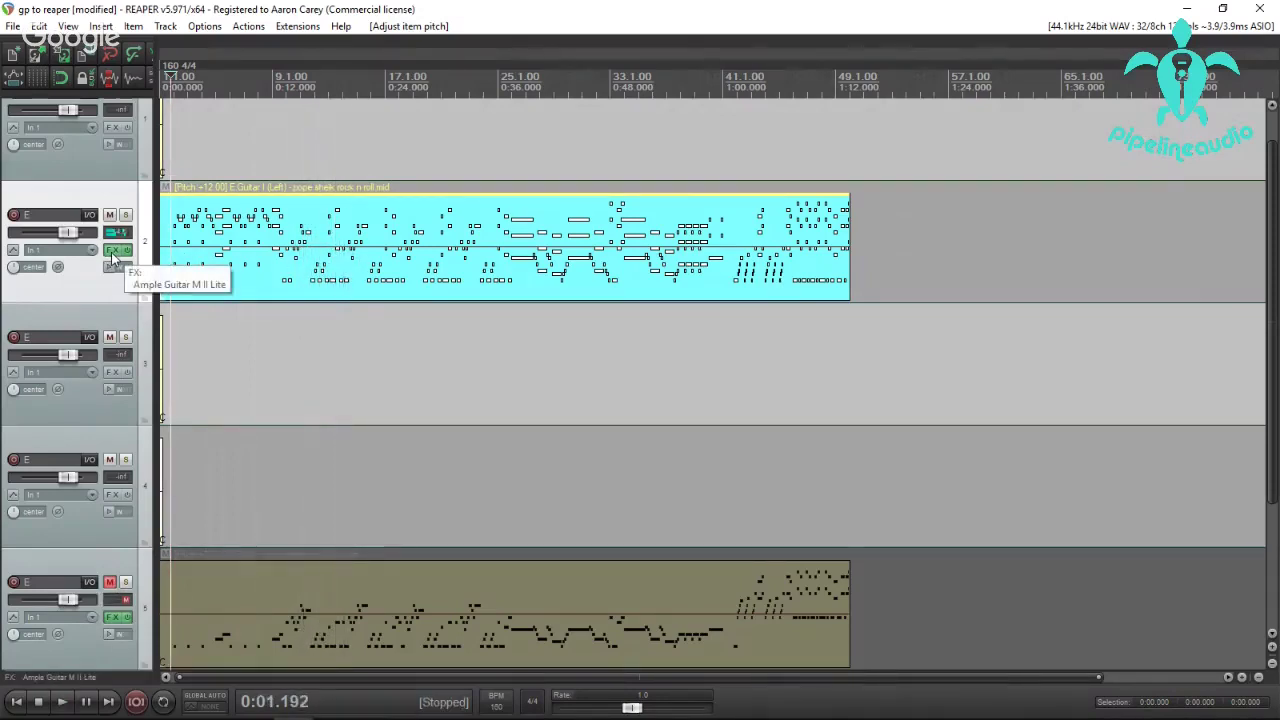
{"action": "left_click", "coordinate": [113, 253]}
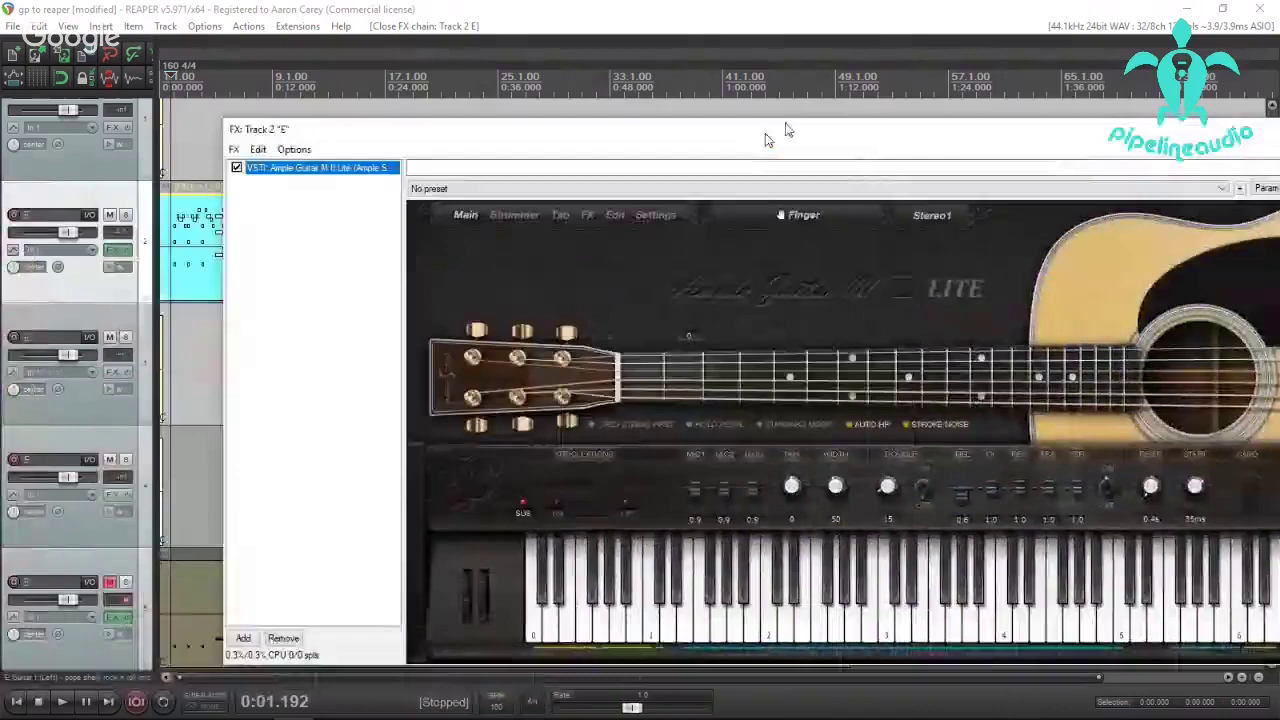
{"action": "left_click_drag", "start_coordinate": [765, 133], "coordinate": [560, 93]}
{"action": "left_click", "coordinate": [38, 593]}
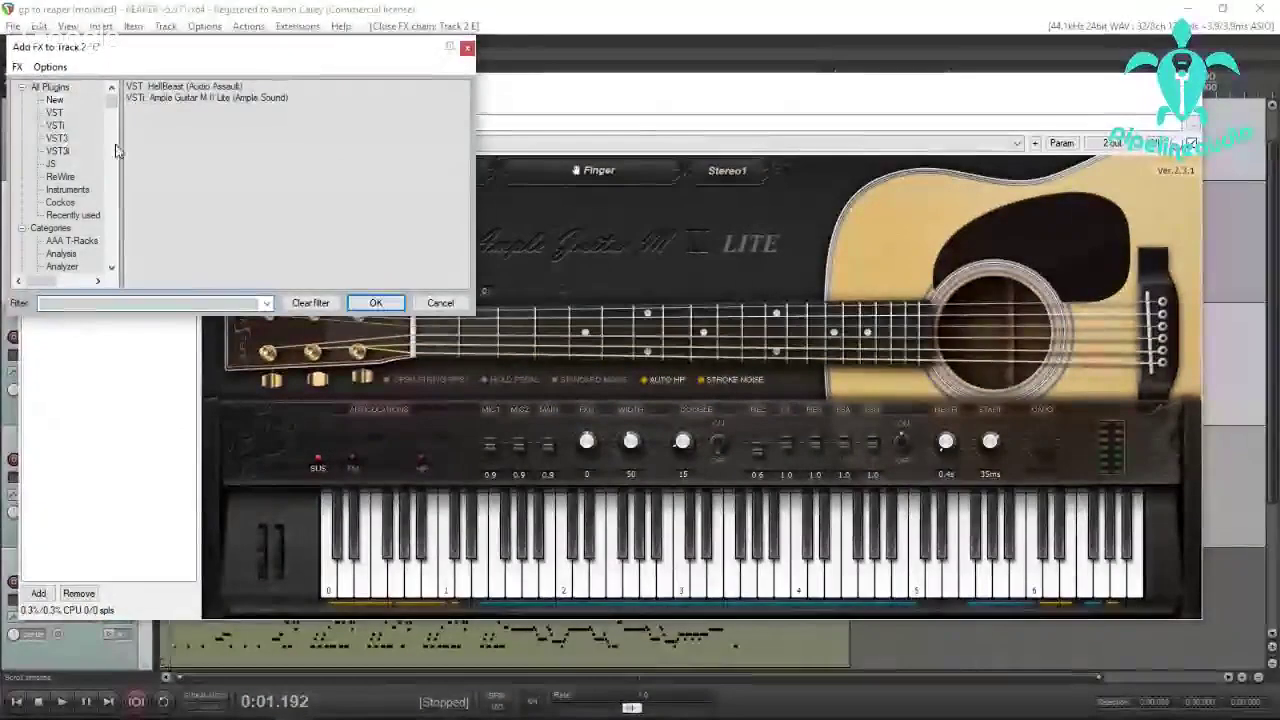
{"action": "left_click", "coordinate": [52, 89]}
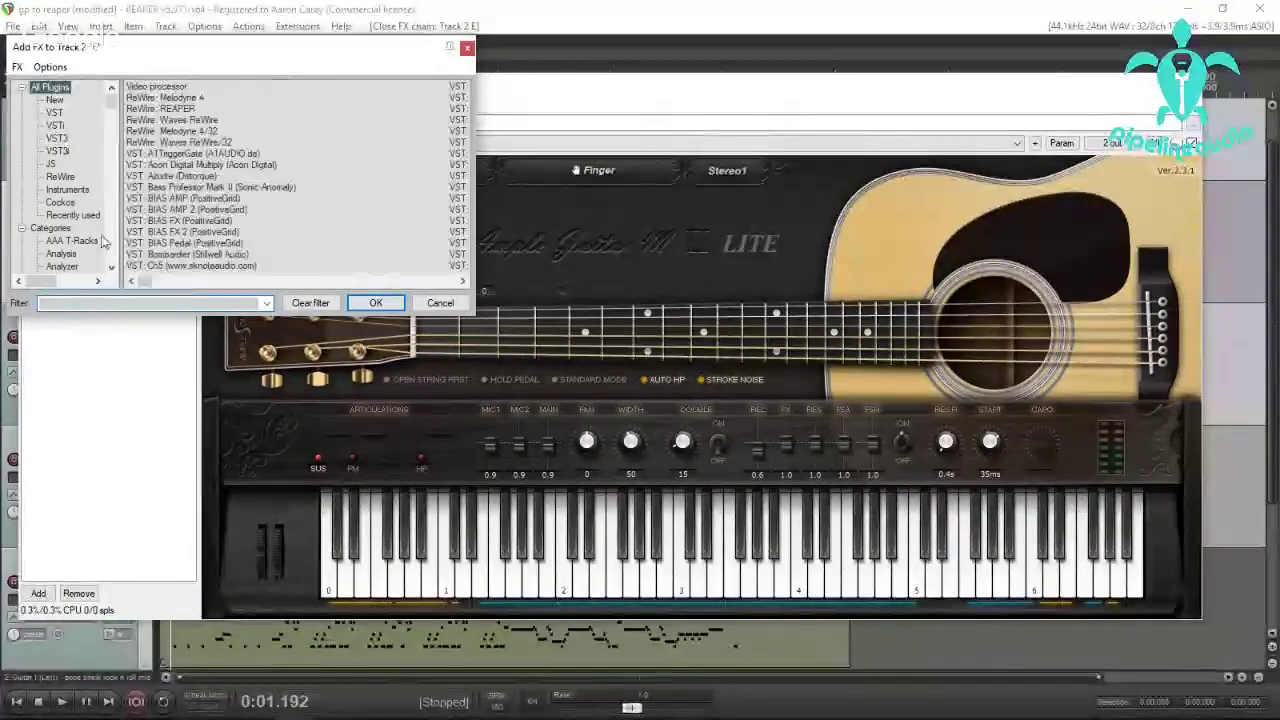
{"action": "left_click", "coordinate": [80, 303]}
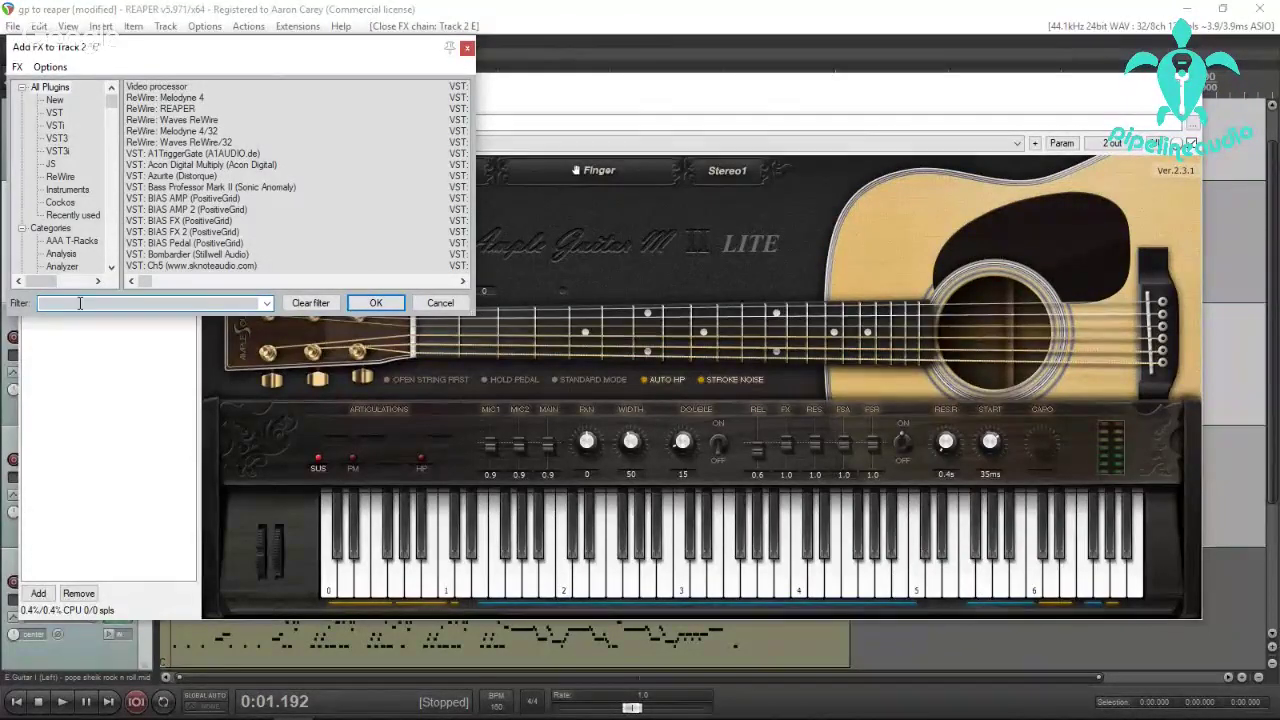
{"action": "type", "text": "hell"}
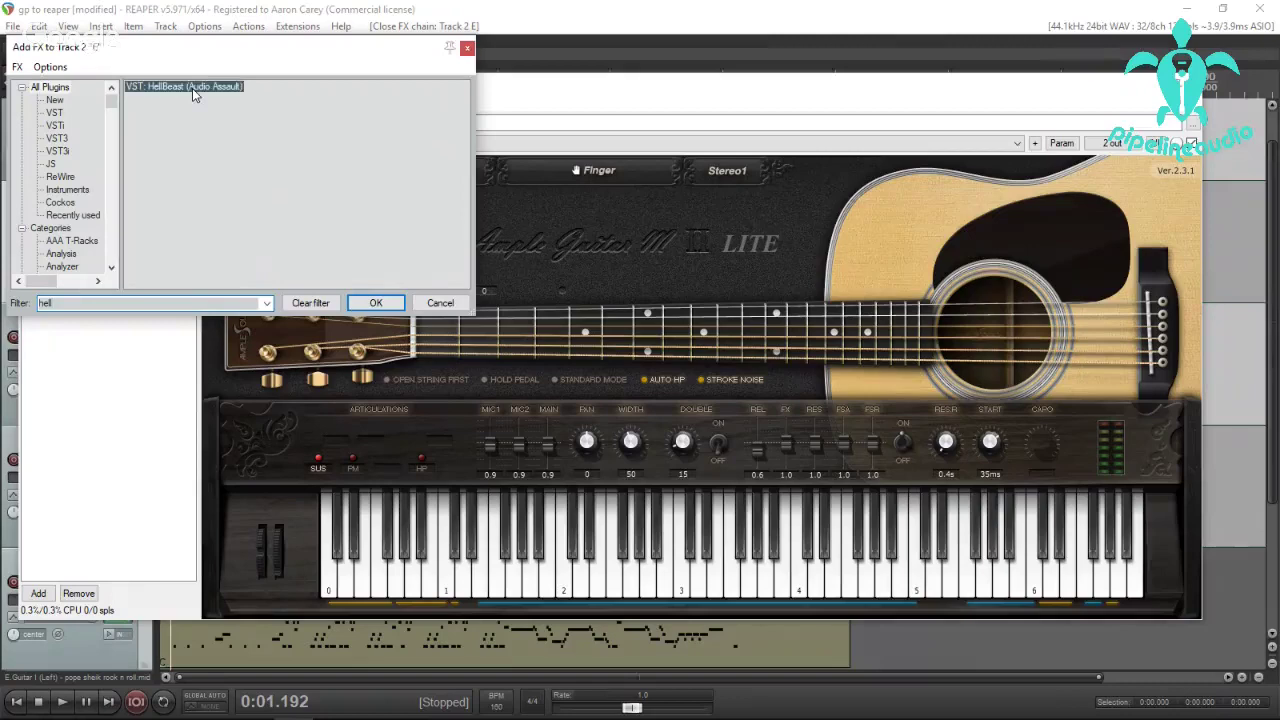
{"action": "double_click", "coordinate": [193, 89]}
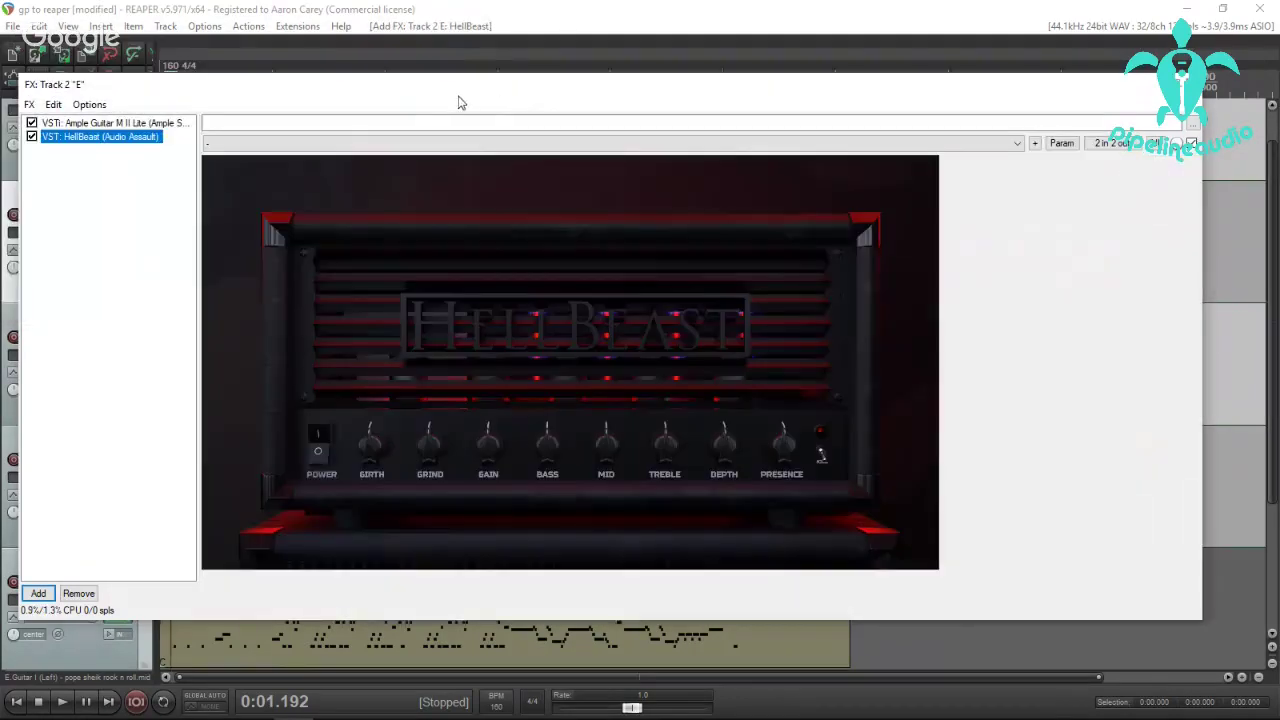
Play the song from near bar 2 to hear the guitar through HellBeast, checking both plugin interfaces on track 2.
{"action": "left_click_drag", "start_coordinate": [453, 97], "coordinate": [545, 348]}
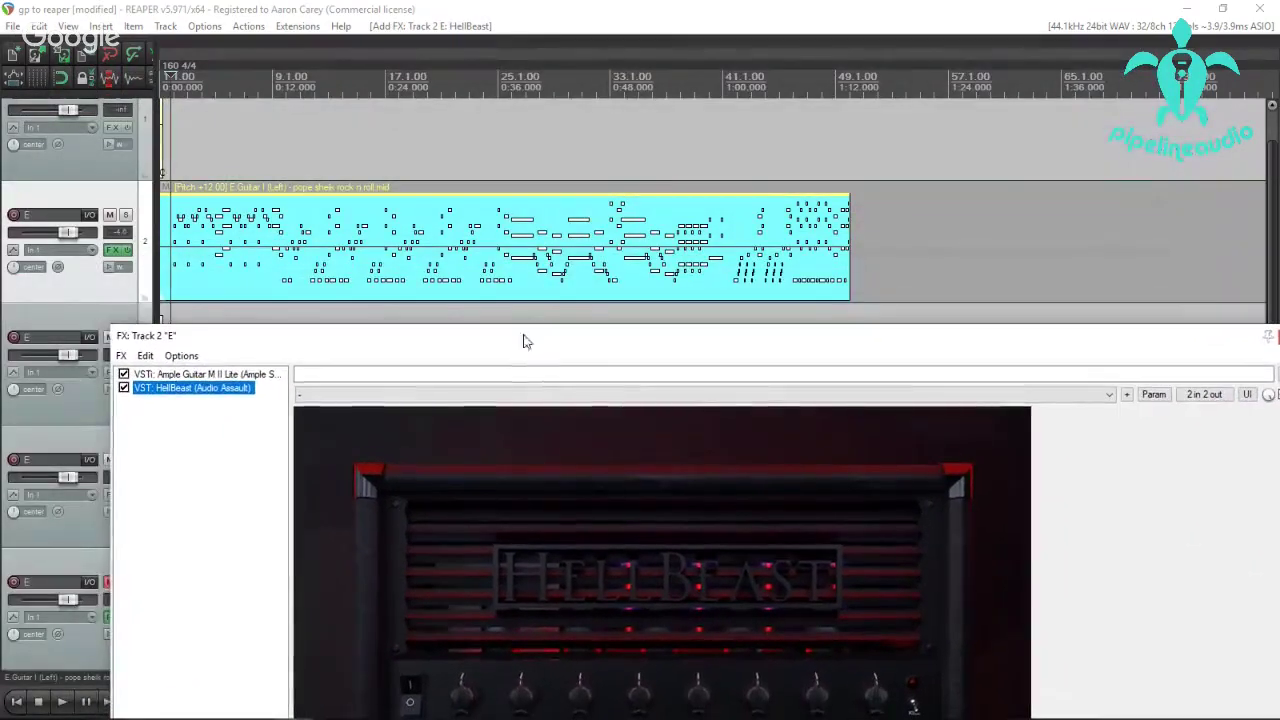
{"action": "left_click", "coordinate": [170, 163]}
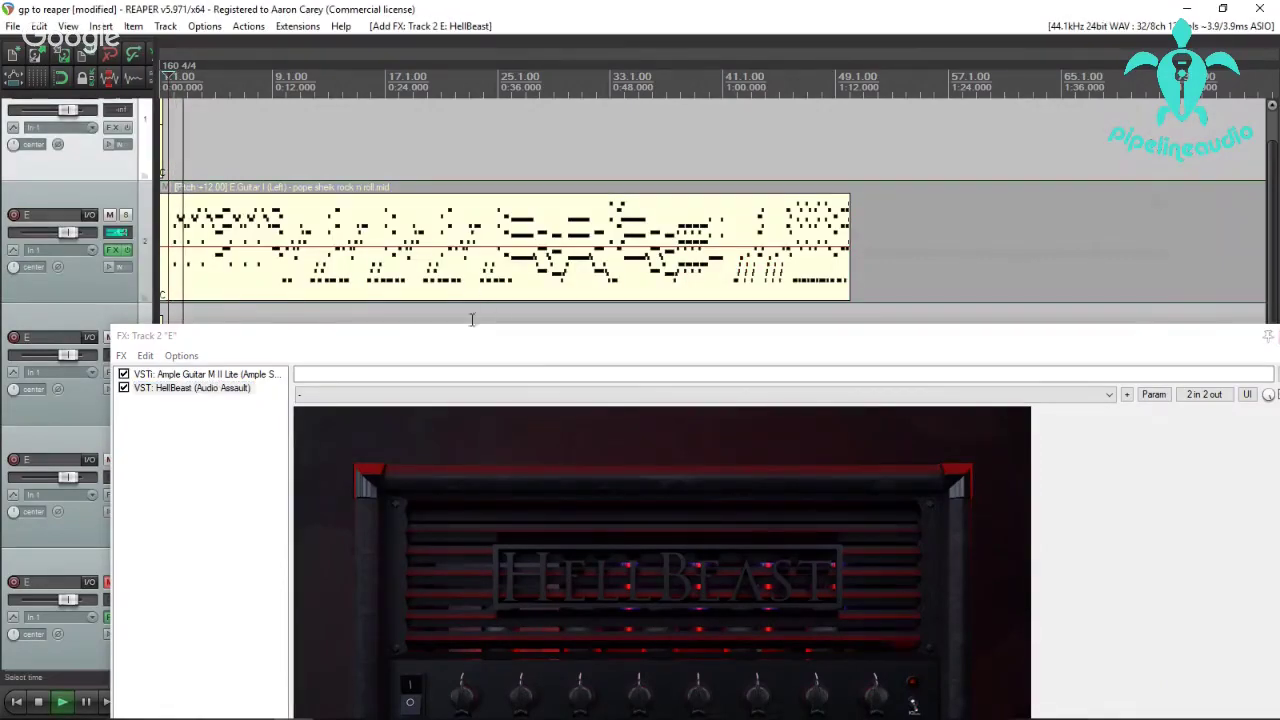
{"action": "left_click_drag", "start_coordinate": [395, 345], "coordinate": [294, 157]}
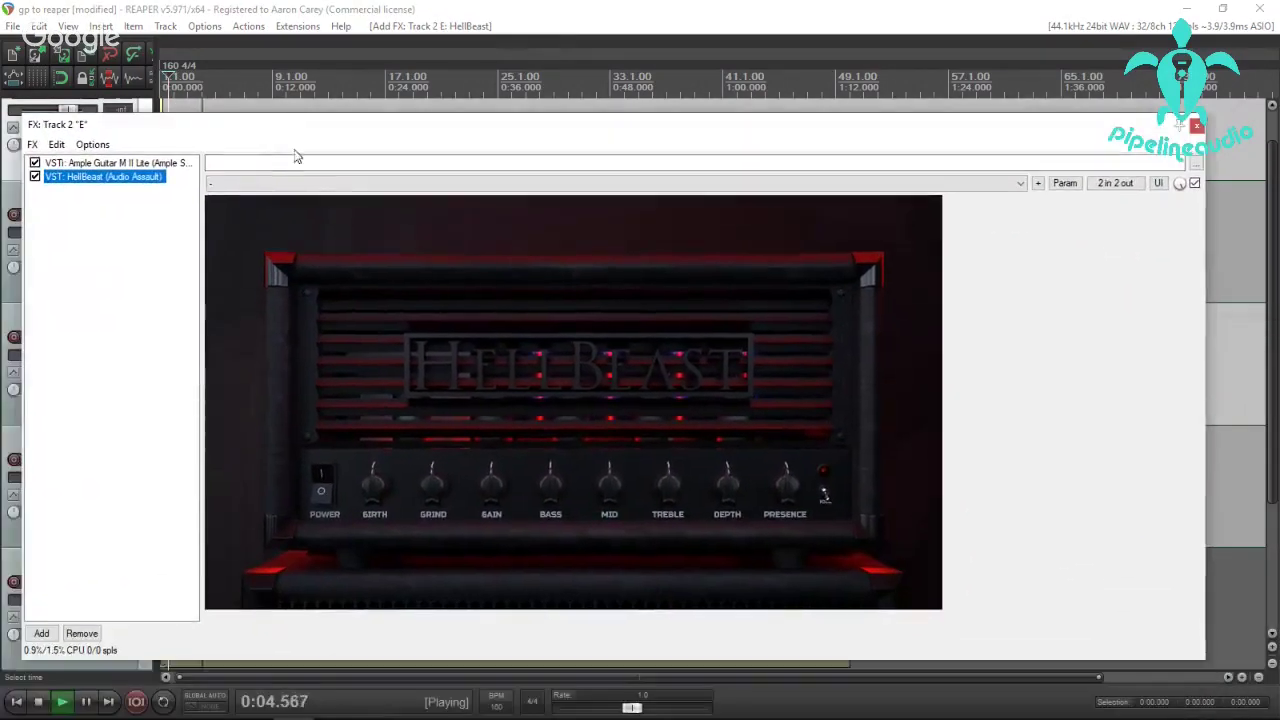
{"action": "left_click", "coordinate": [82, 163]}
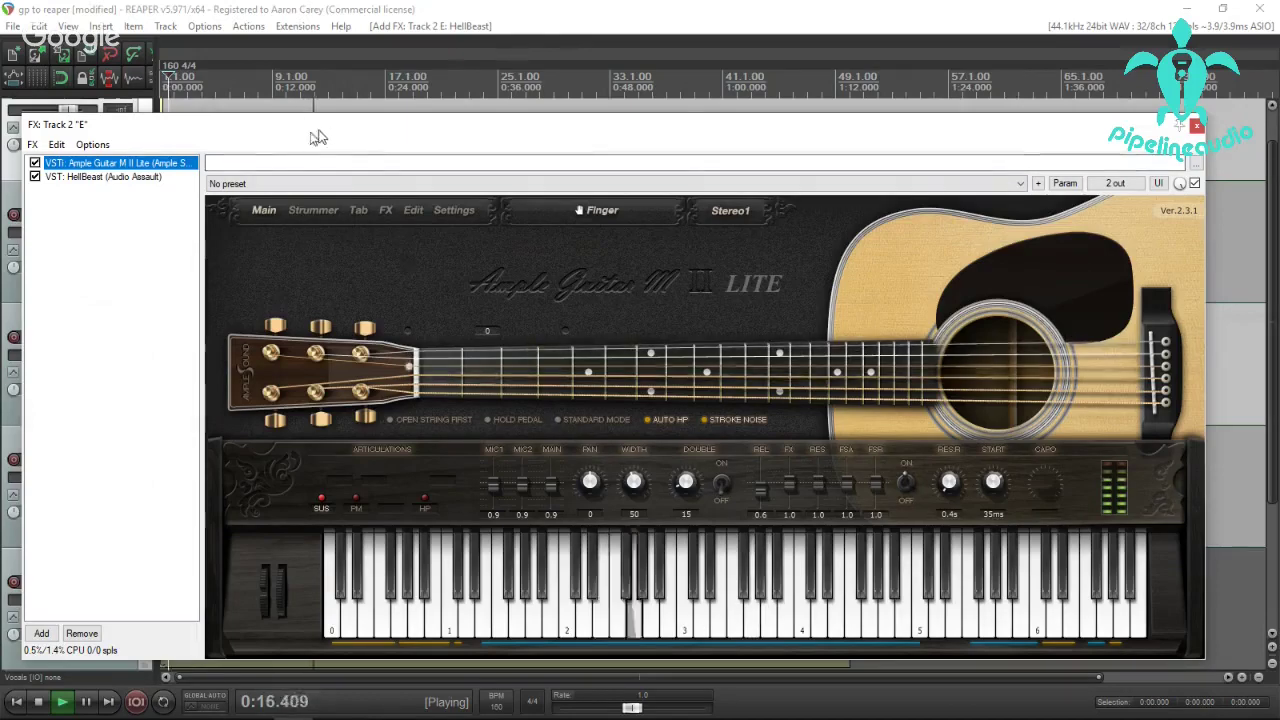
{"action": "left_click_drag", "start_coordinate": [316, 130], "coordinate": [0, 210]}
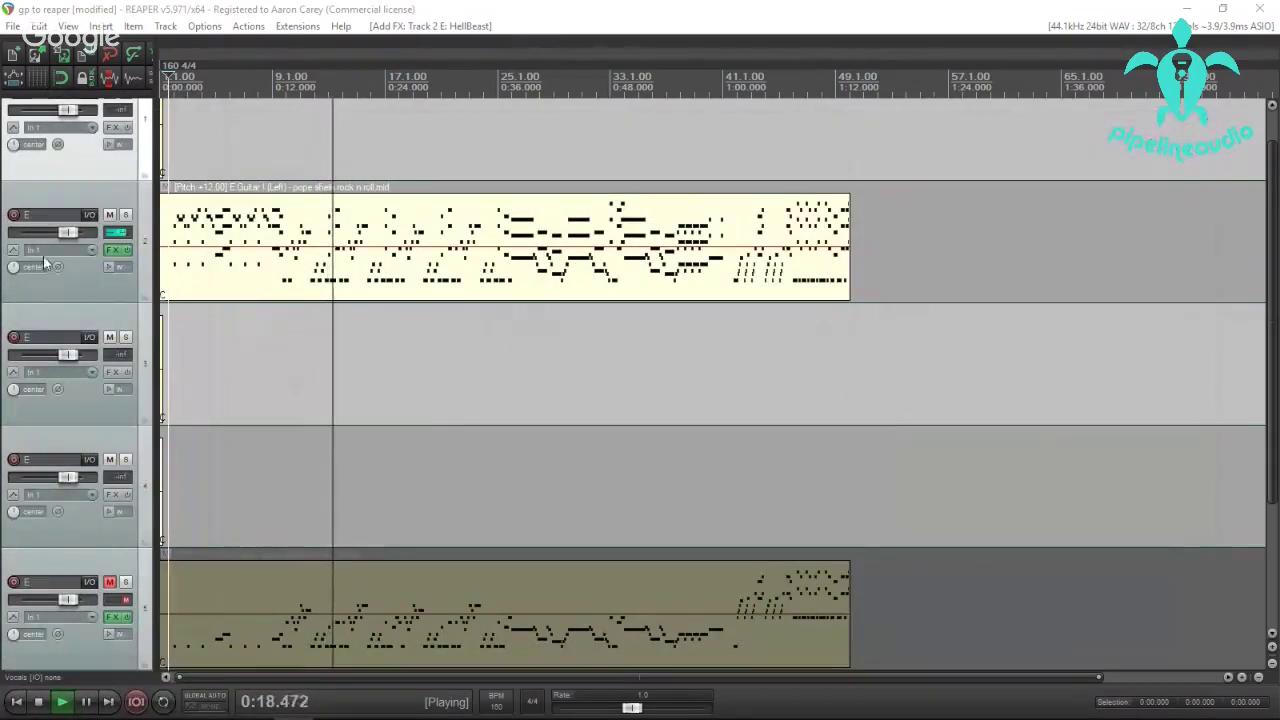
Lower the guitar volume on track 2 to about -10 dB, unmute bass track 5 during playback, and stop the song.
{"action": "left_click_drag", "start_coordinate": [76, 235], "coordinate": [58, 239]}
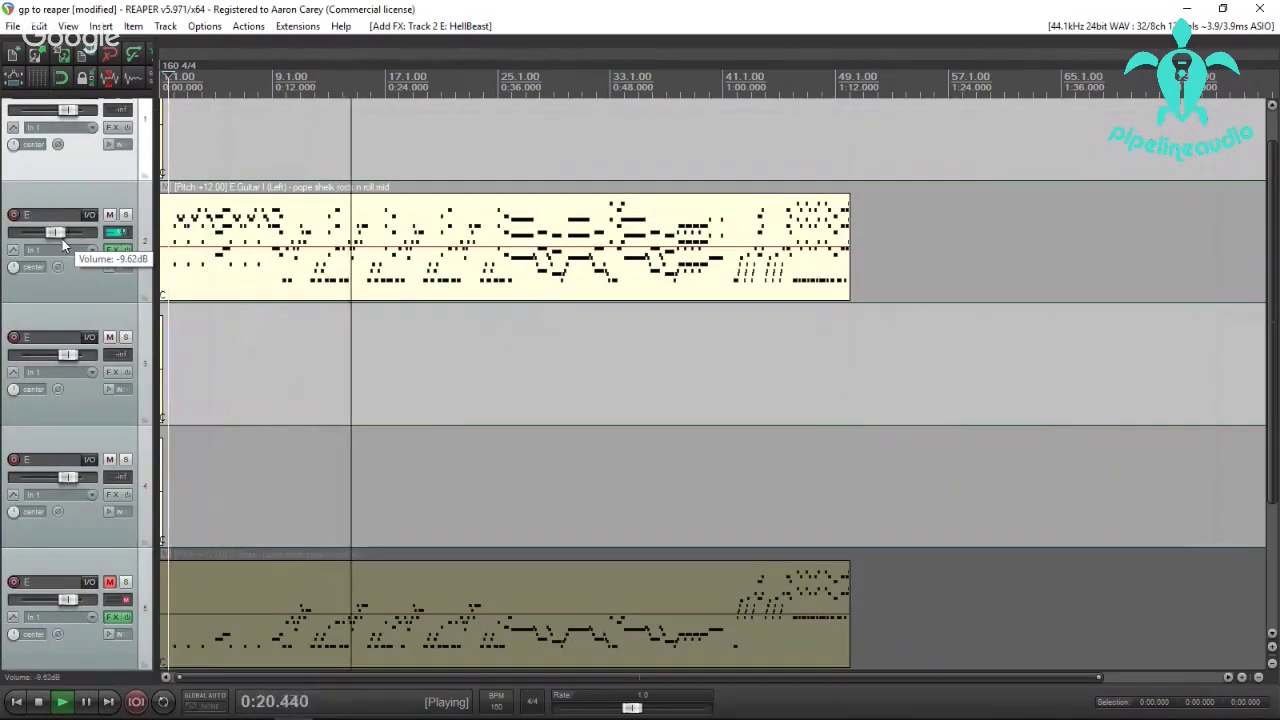
{"action": "left_click", "coordinate": [110, 583]}
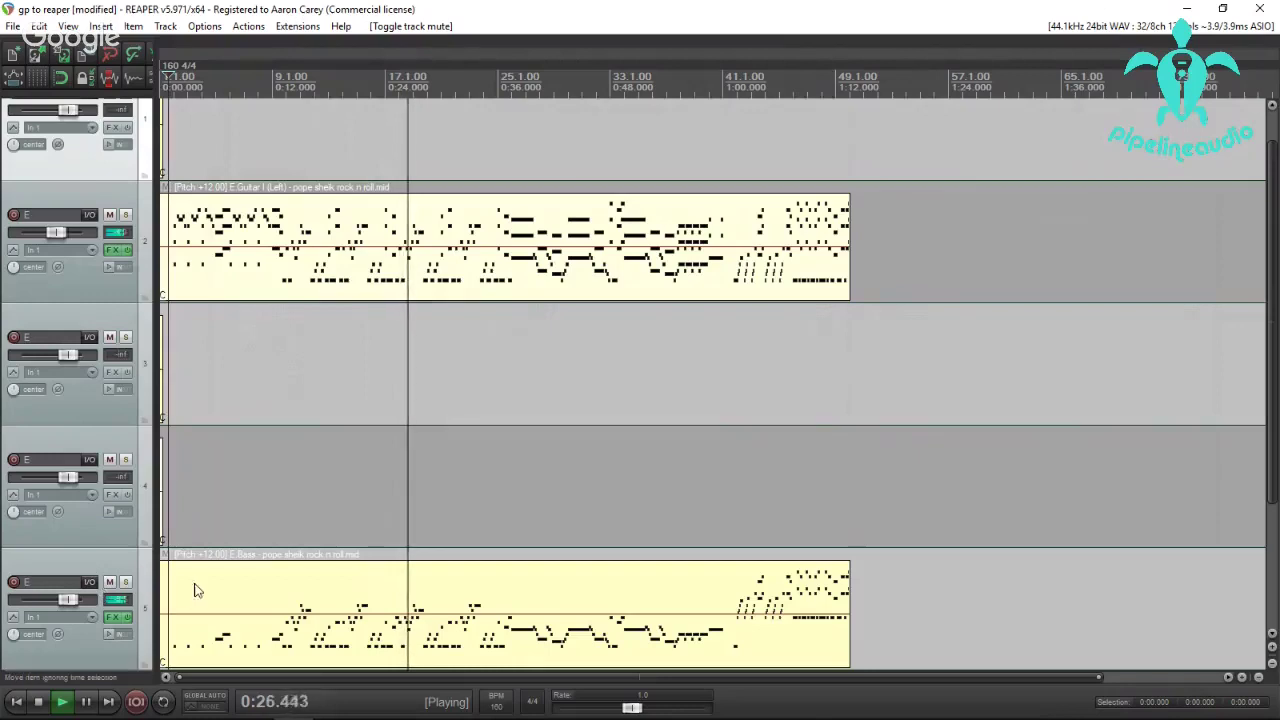
{"action": "left_click_drag", "start_coordinate": [68, 231], "coordinate": [62, 231]}
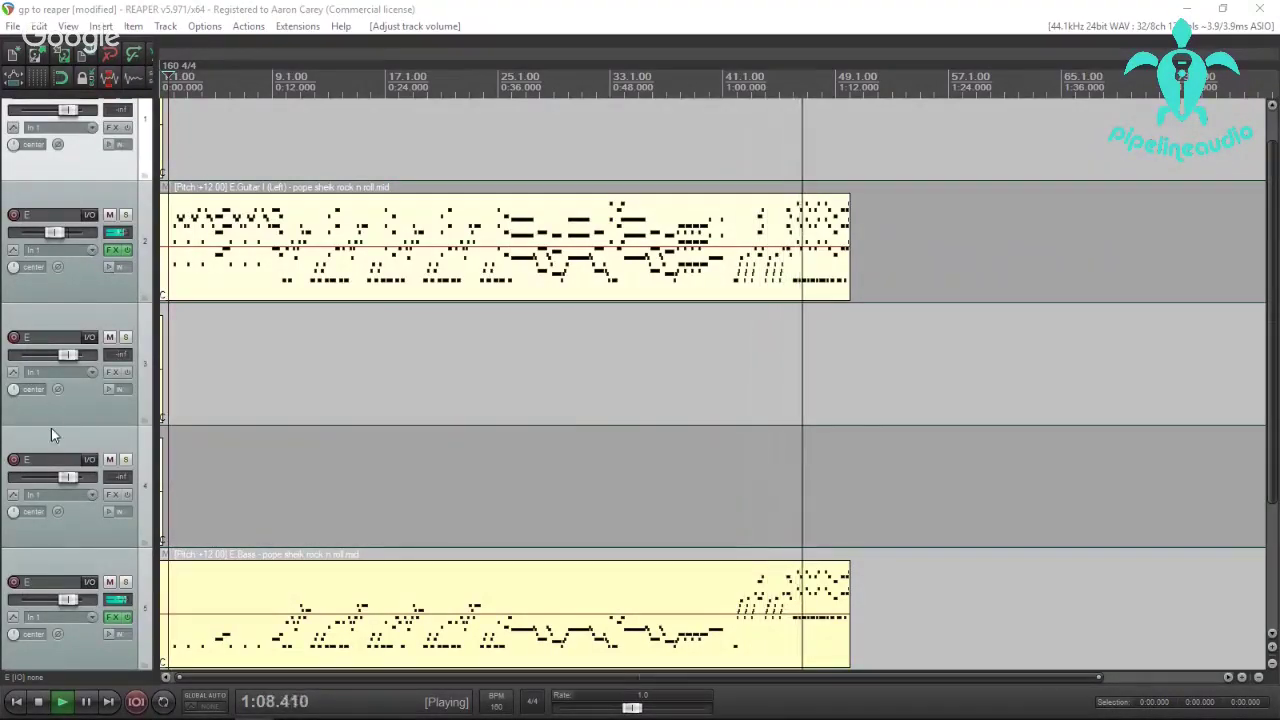
{"action": "left_click", "coordinate": [40, 706]}
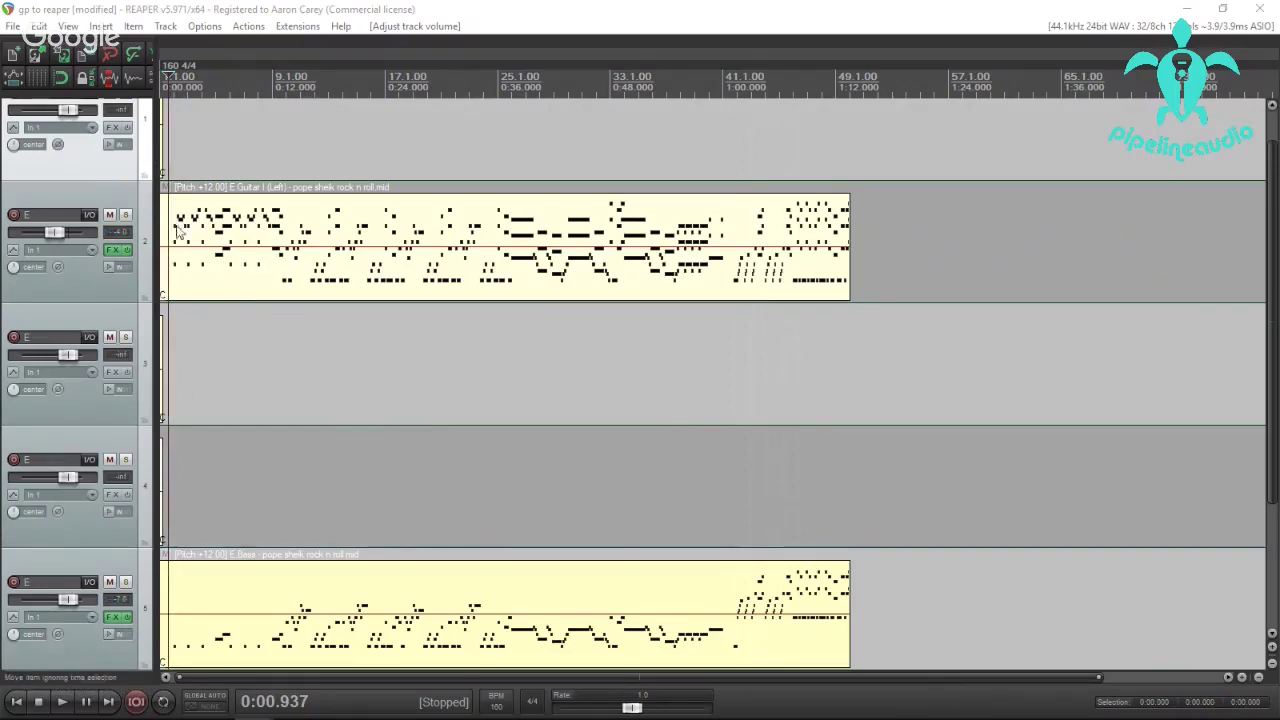
Show the arrangement grid lines and play from bar 2 and bar 10 to locate where the intro ends.
{"action": "left_click", "coordinate": [220, 265]}
{"action": "scroll", "coordinate": [298, 268], "scroll_direction": "up", "scroll_amount": 4}
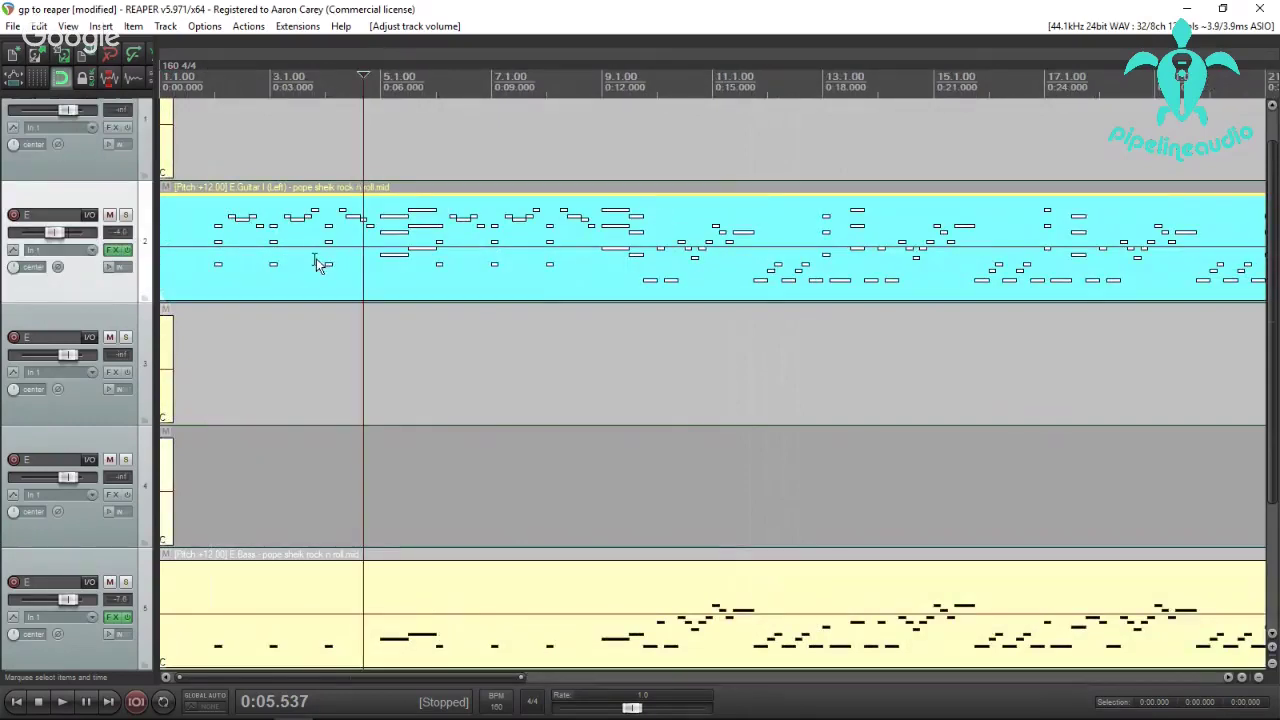
{"action": "scroll", "coordinate": [315, 266], "scroll_direction": "down", "scroll_amount": 2}
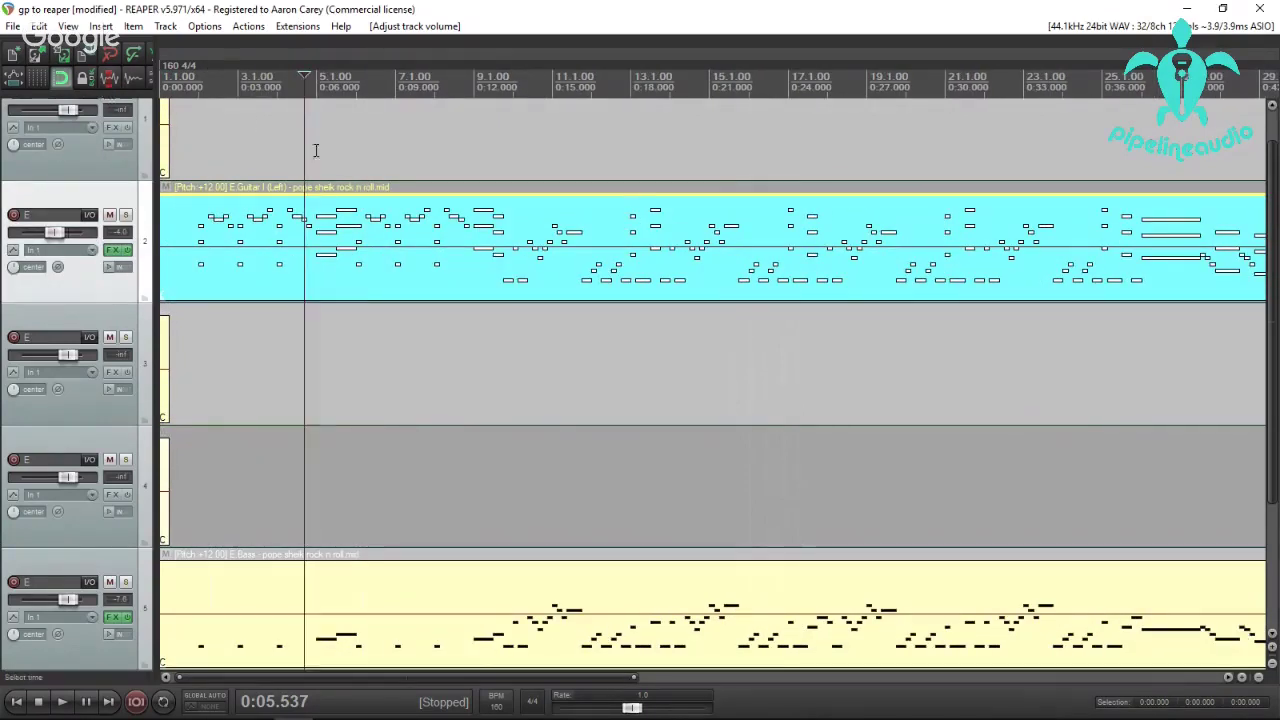
{"action": "left_click", "coordinate": [39, 82]}
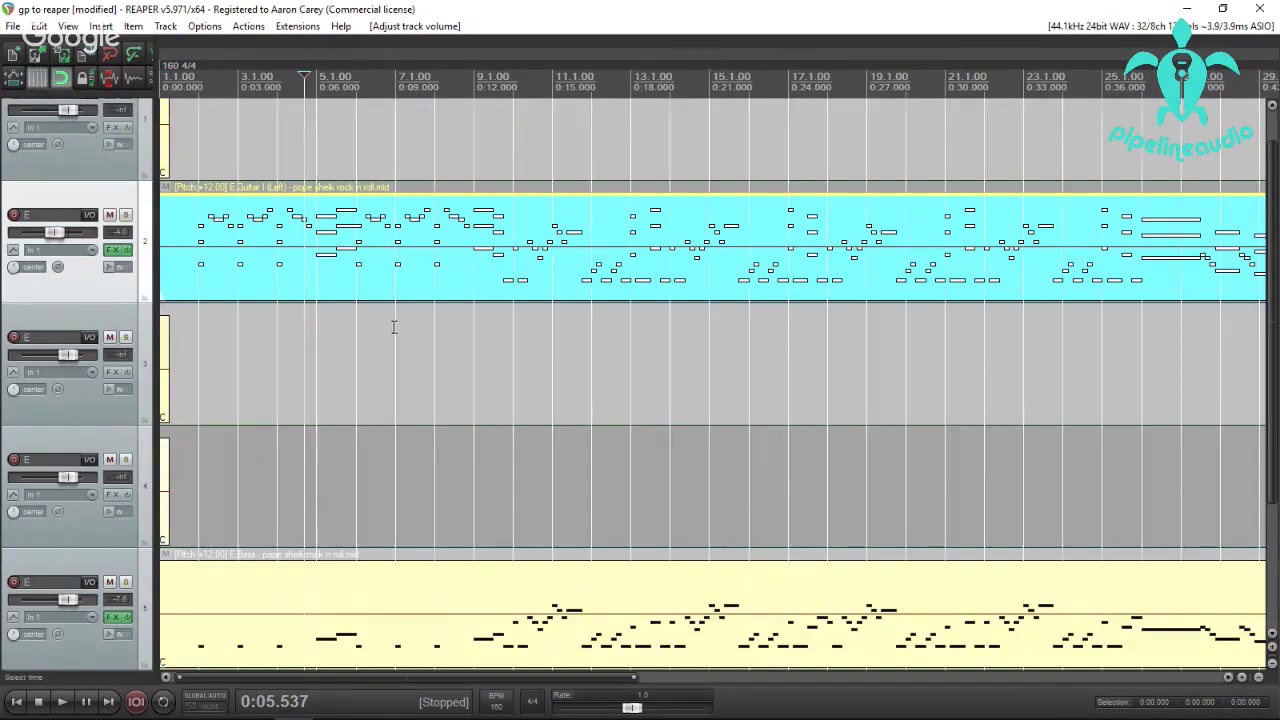
{"action": "key", "text": "space"}
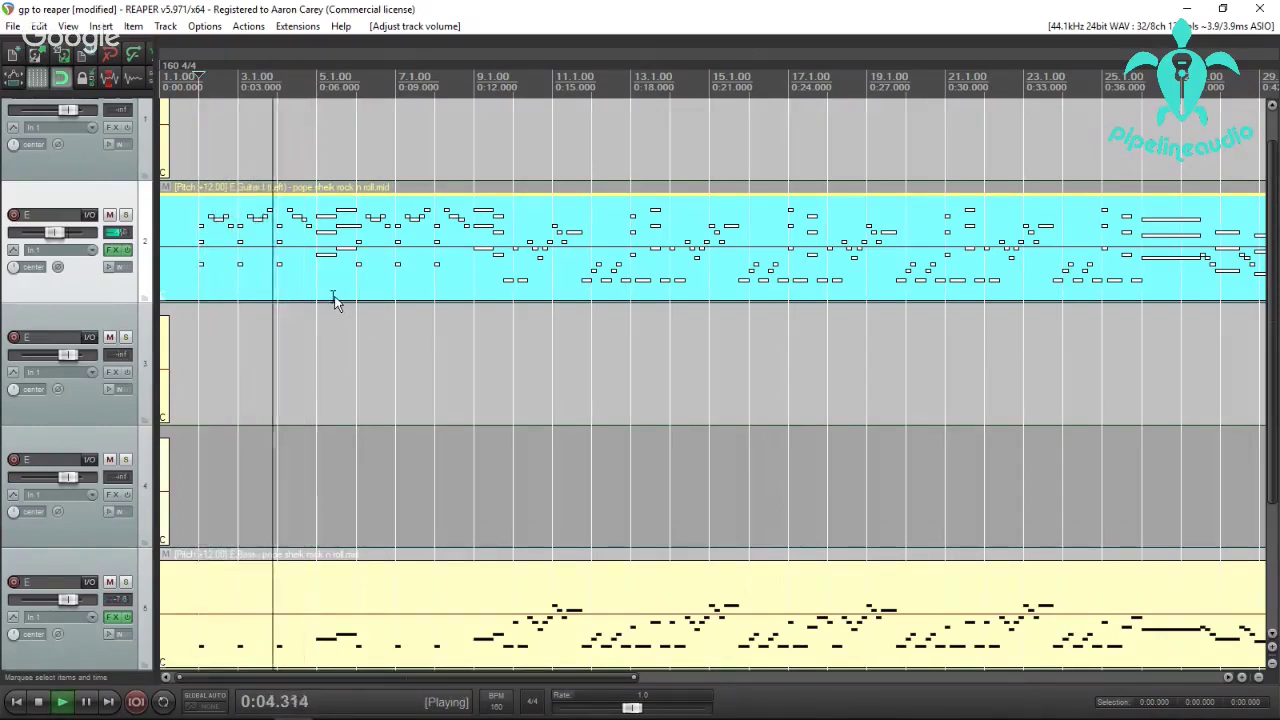
{"action": "left_click", "coordinate": [513, 305]}
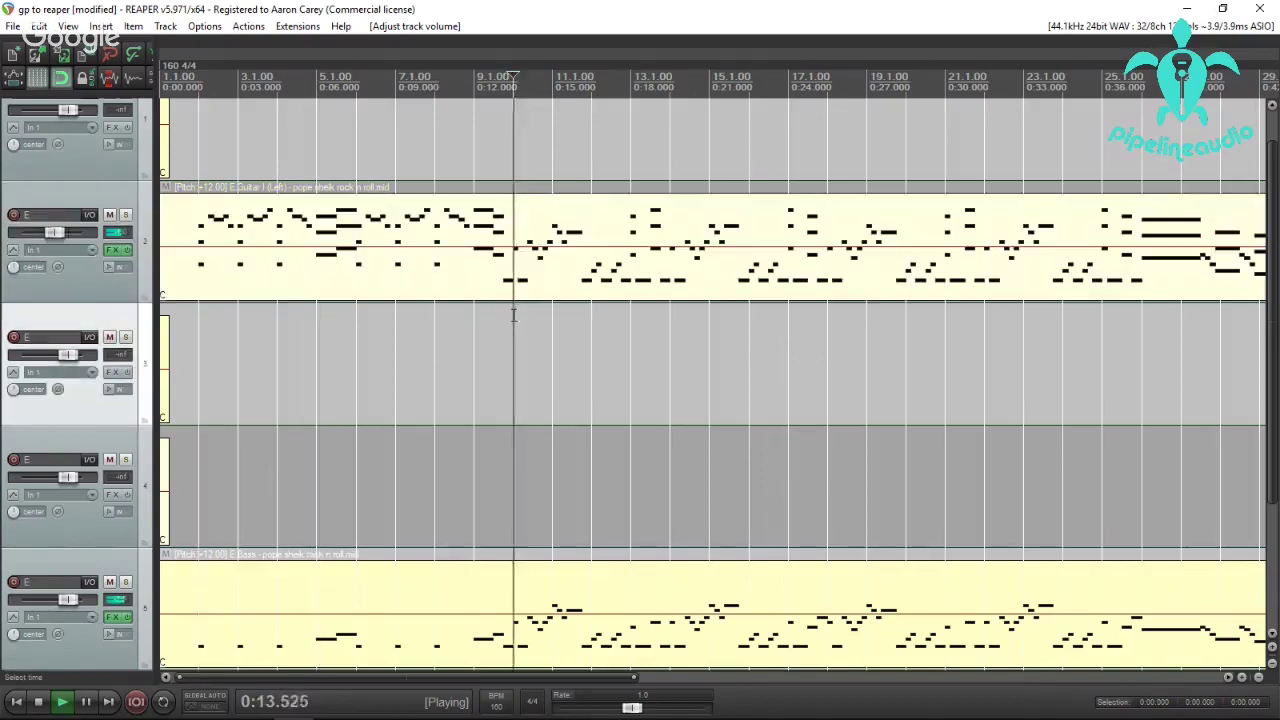
{"action": "key", "text": "space"}
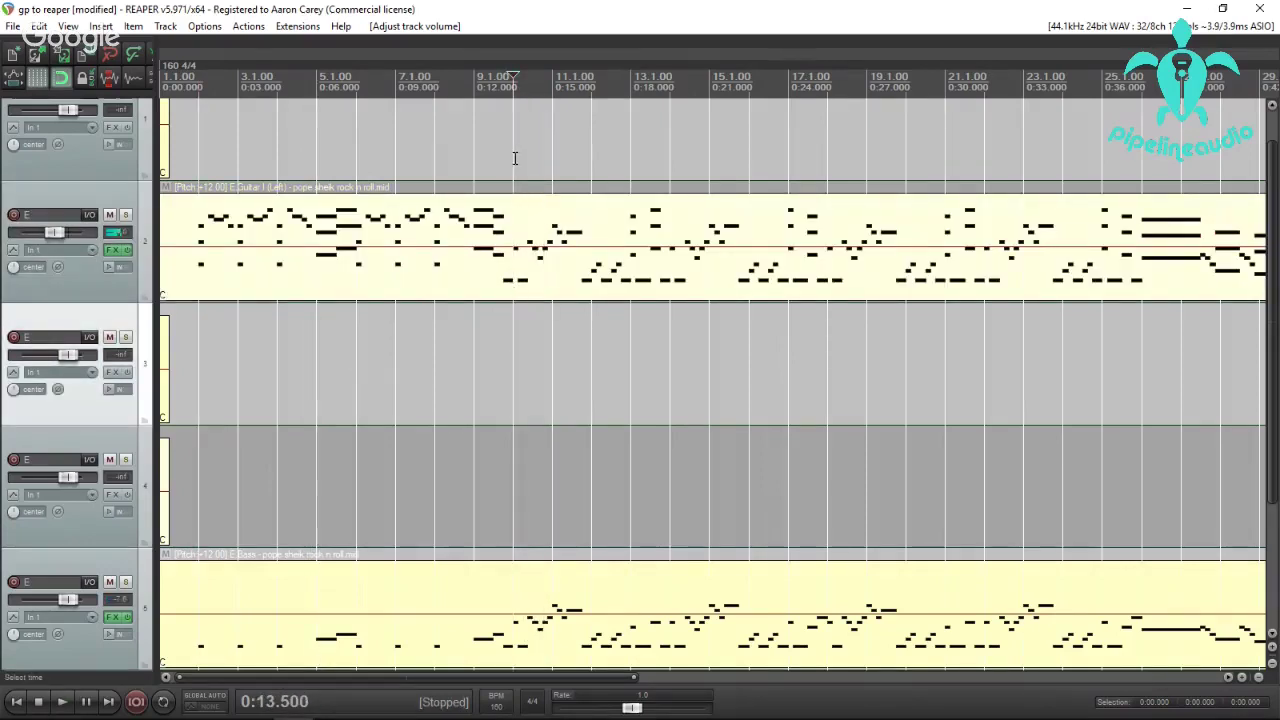
Create a region named Intro starting at 2.1.00 with a length of 8 bars.
{"action": "left_click_drag", "start_coordinate": [514, 157], "coordinate": [197, 155]}
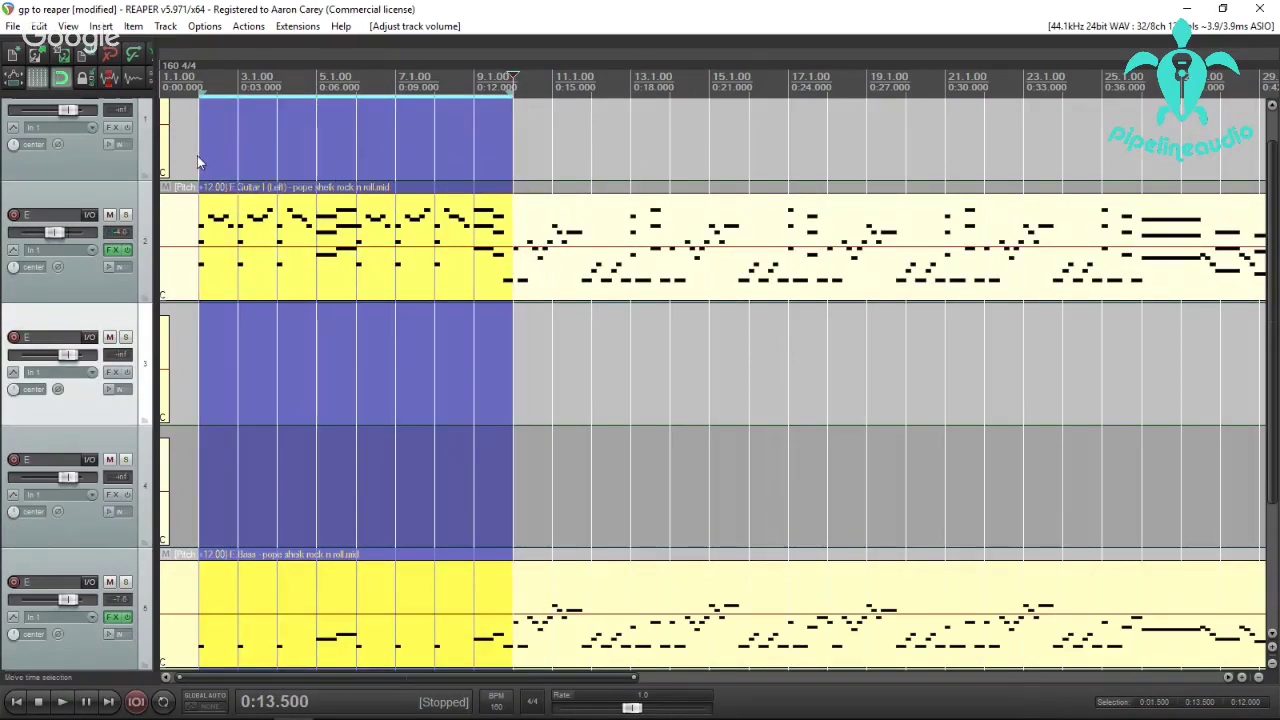
{"action": "key", "text": "shift+r"}
{"action": "right_click", "coordinate": [248, 43]}
{"action": "left_click", "coordinate": [273, 51]}
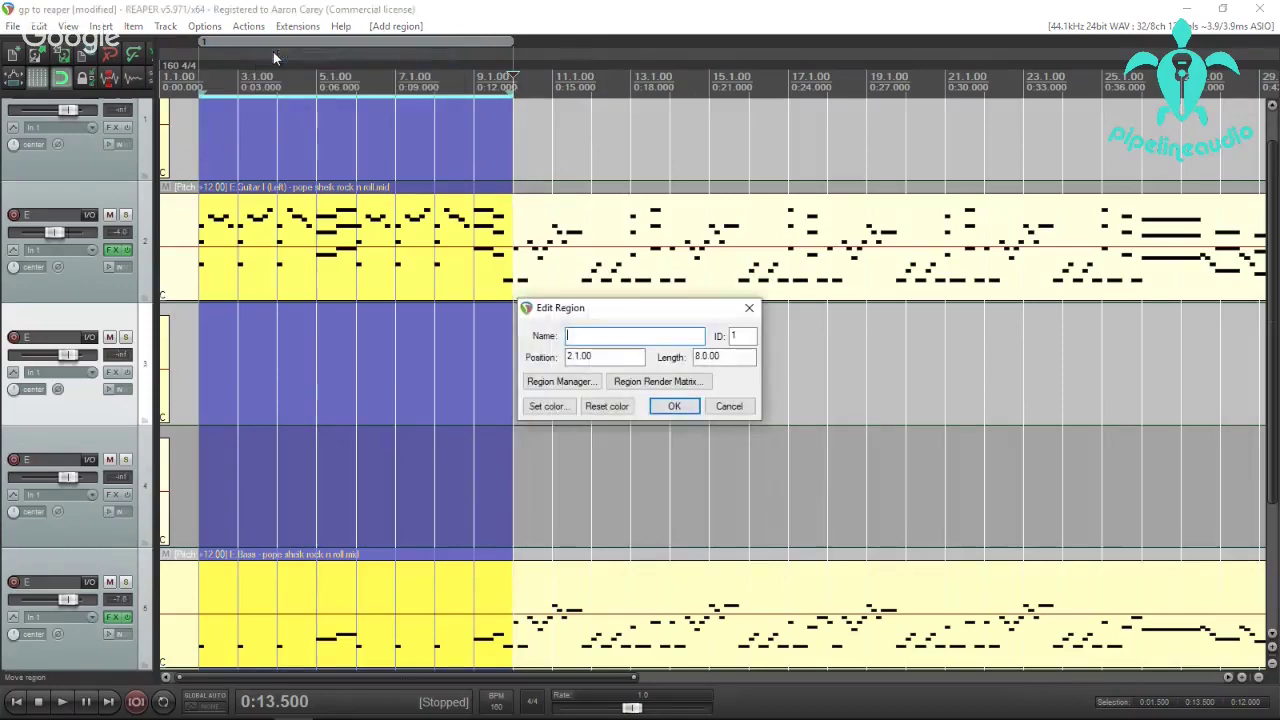
{"action": "type", "text": "Intro"}
{"action": "left_click", "coordinate": [674, 406]}
Play the song from bar 10 and from bar 25 to find where the first verse ends, and stop playback.
{"action": "scroll", "coordinate": [367, 349], "scroll_direction": "down", "scroll_amount": 2}
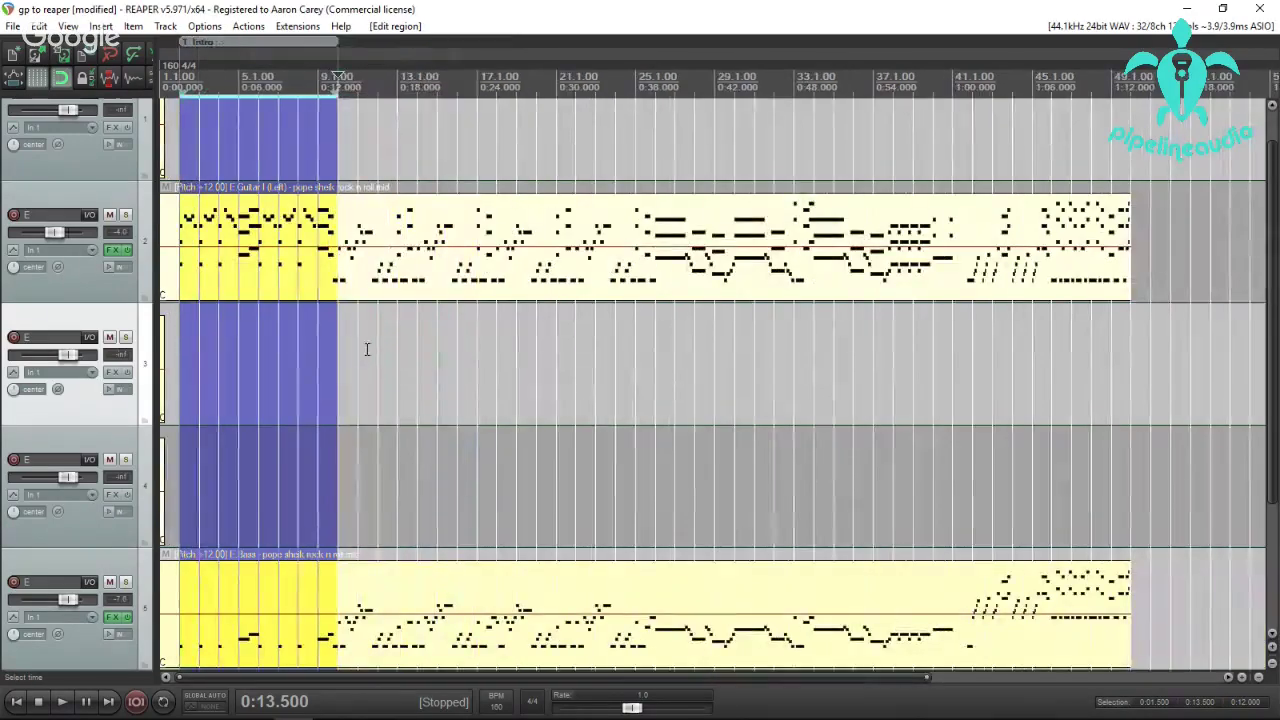
{"action": "key", "text": "space"}
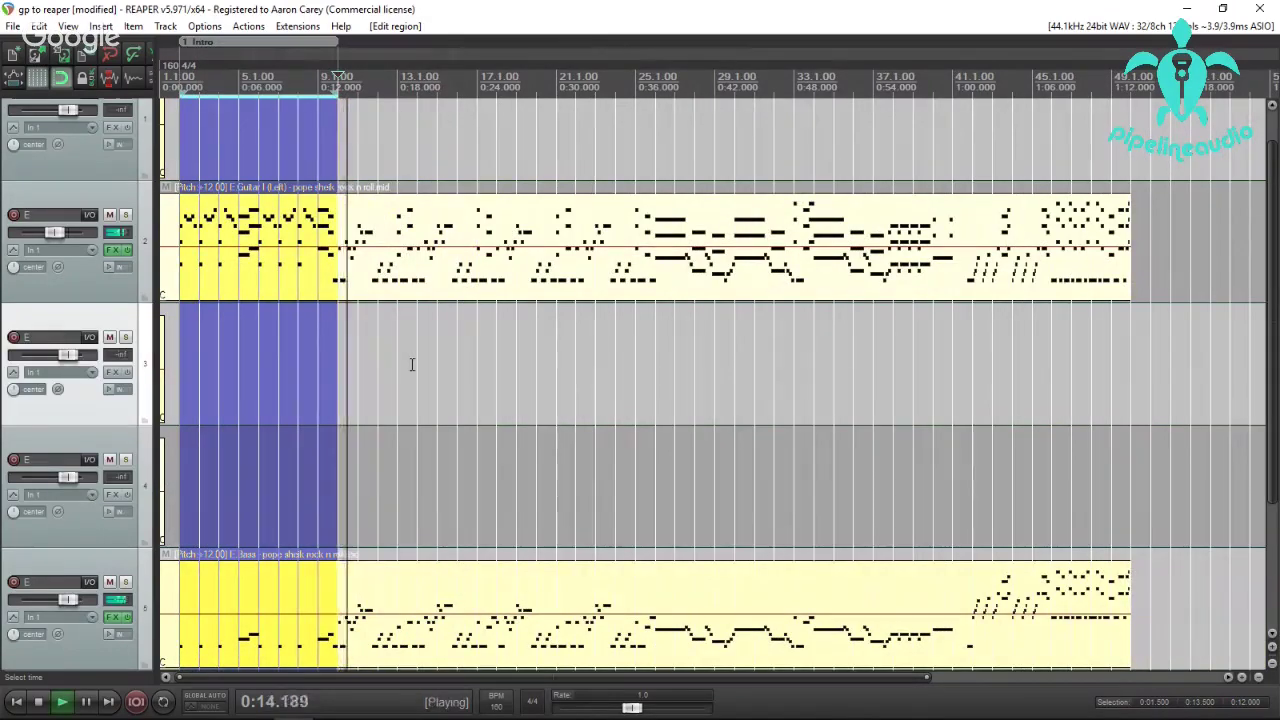
{"action": "key", "text": "space"}
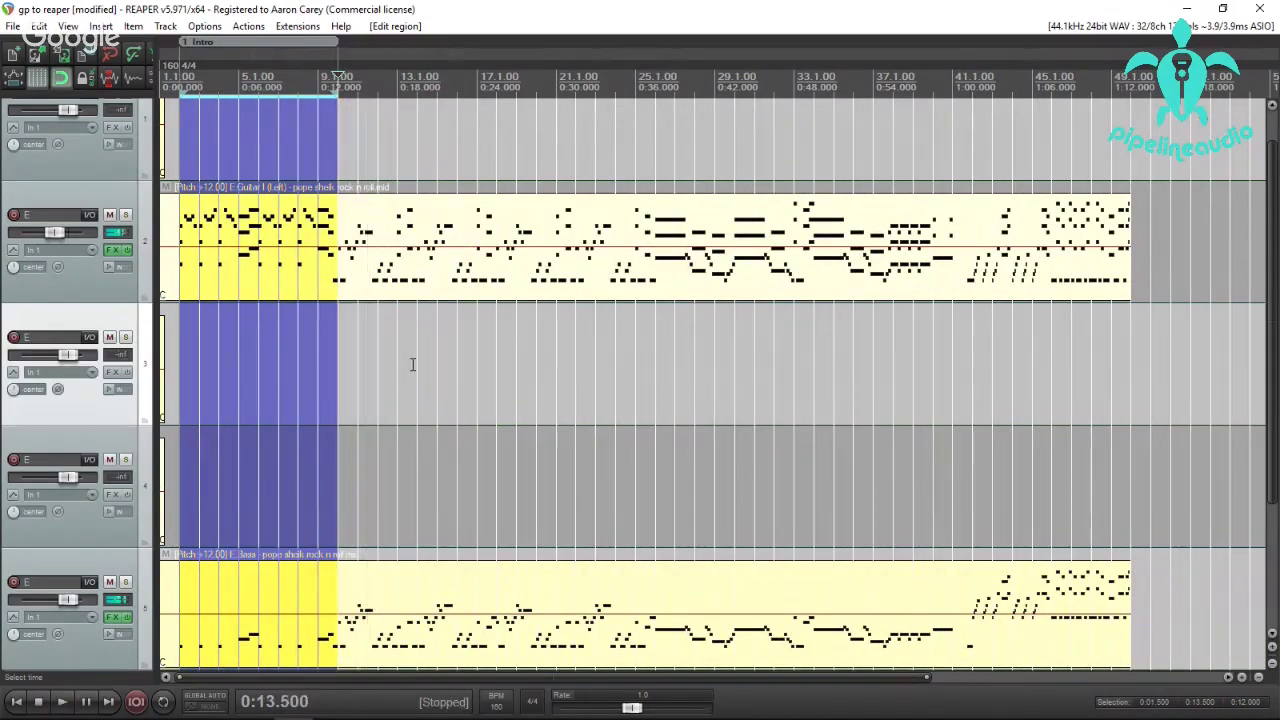
{"action": "key", "text": "space"}
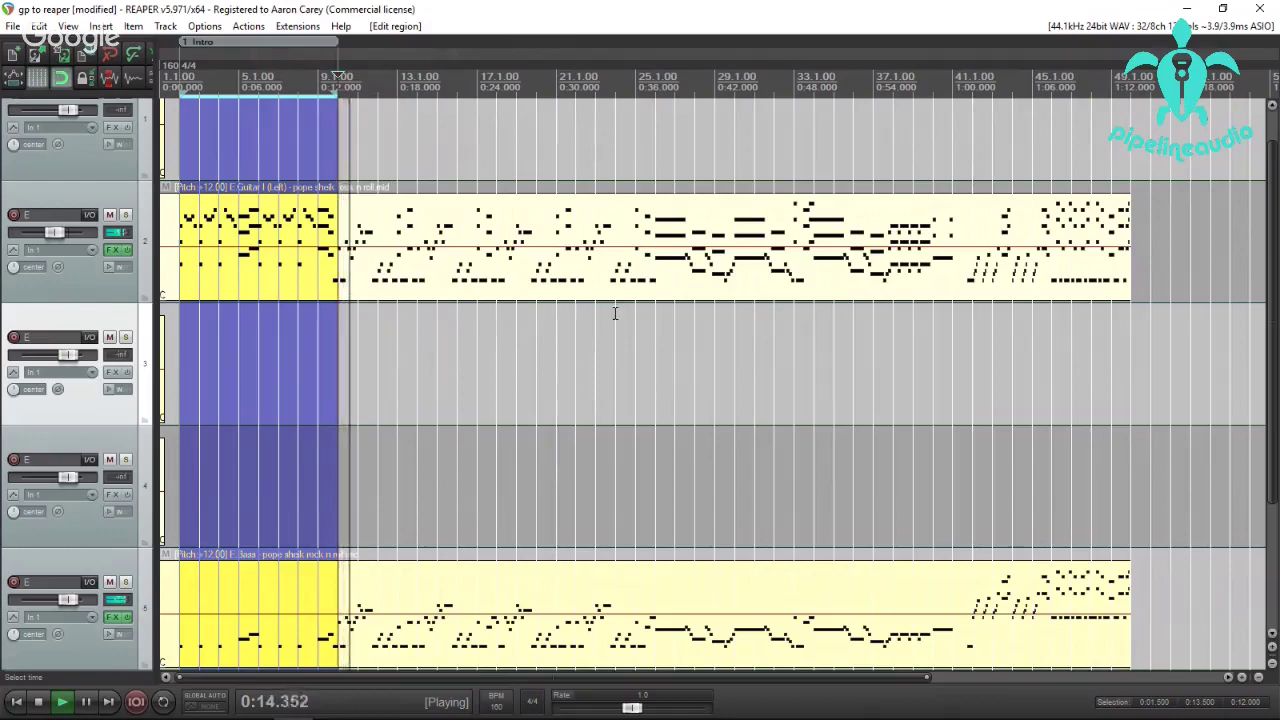
{"action": "left_click", "coordinate": [637, 330]}
{"action": "scroll", "coordinate": [662, 341], "scroll_direction": "up", "scroll_amount": 3}
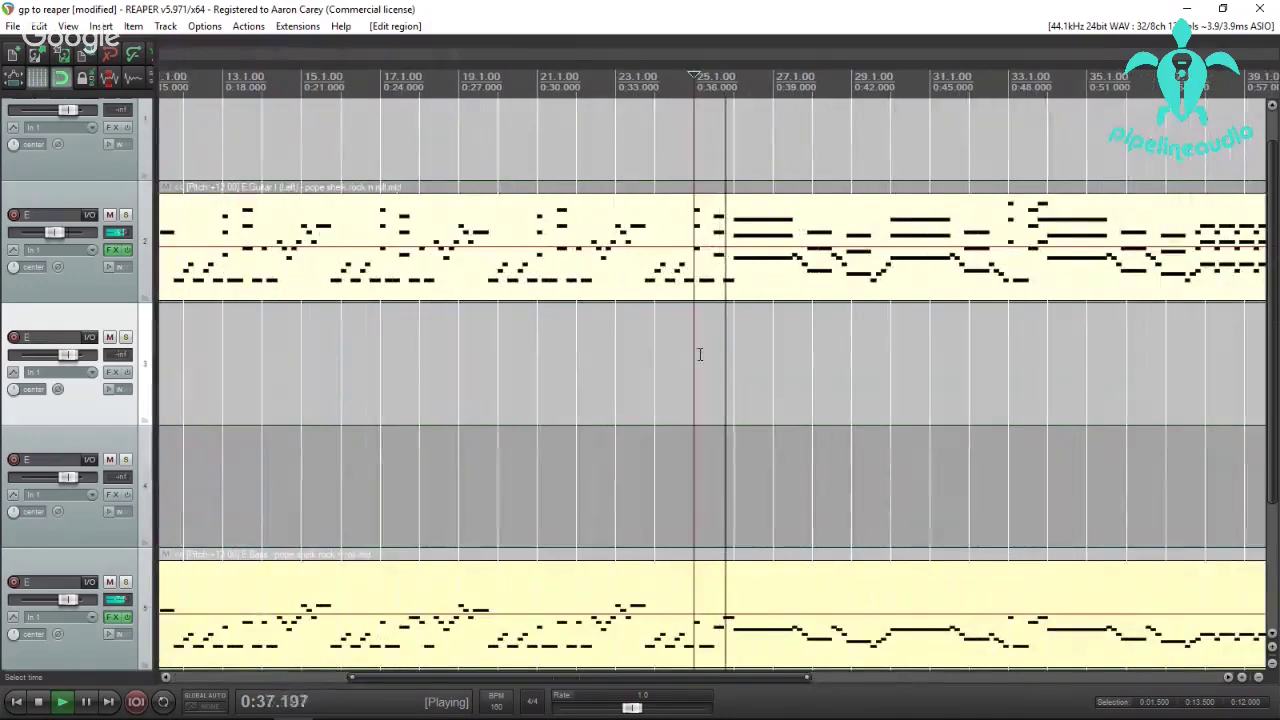
{"action": "key", "text": "space"}
Create a region named Verse 1 starting at 10.1.00 with a length of 16 bars.
{"action": "left_click_drag", "start_coordinate": [731, 340], "coordinate": [494, 317]}
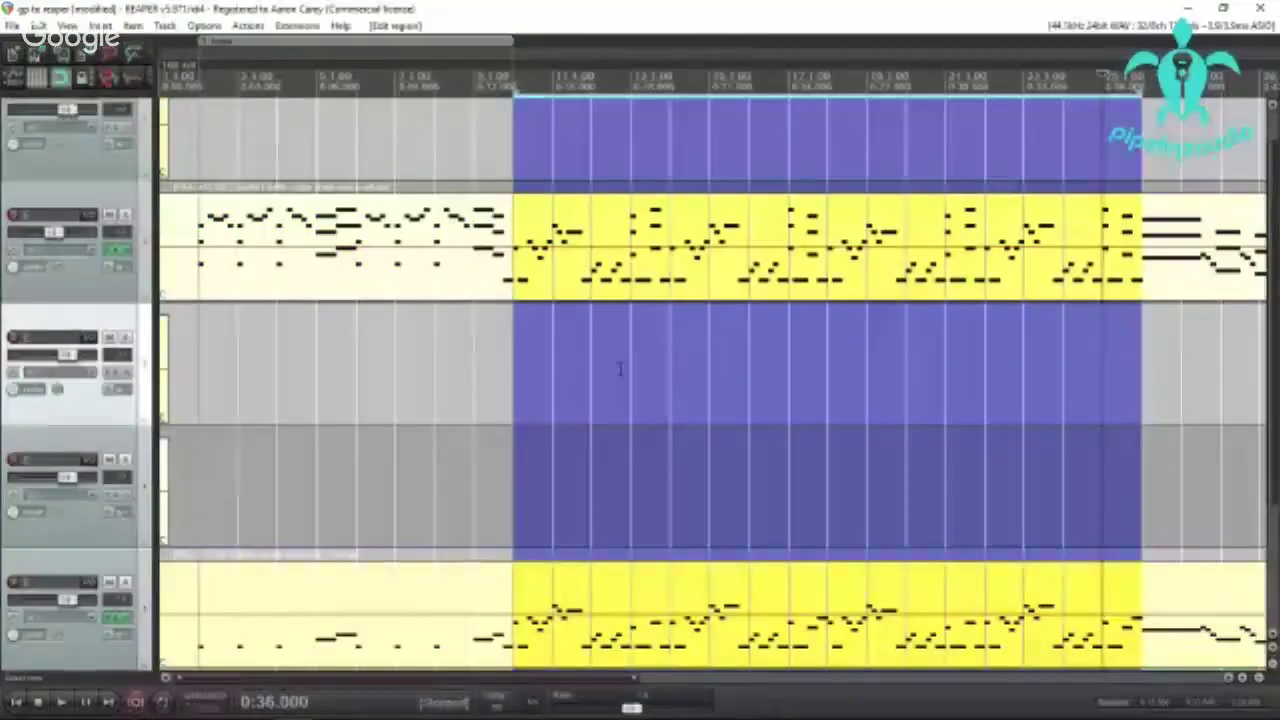
{"action": "key", "text": "shift+r"}
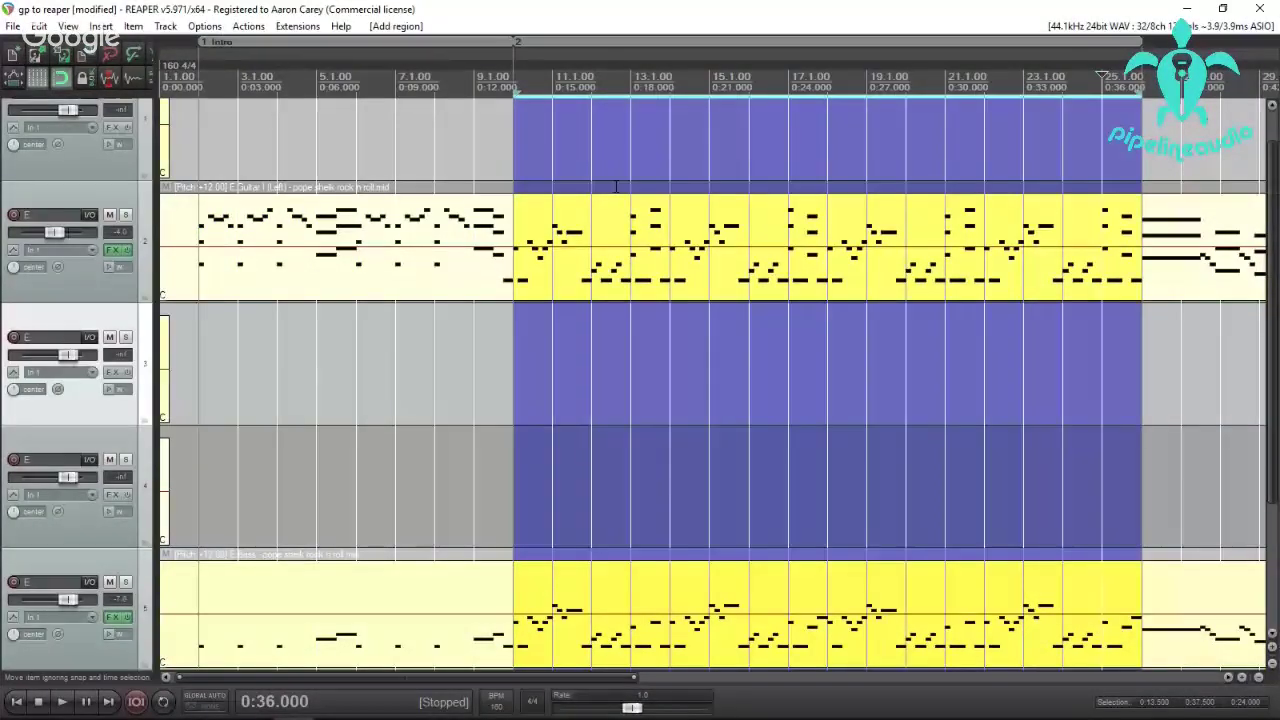
{"action": "right_click", "coordinate": [563, 43]}
{"action": "left_click", "coordinate": [600, 48]}
{"action": "type", "text": "VEr"}
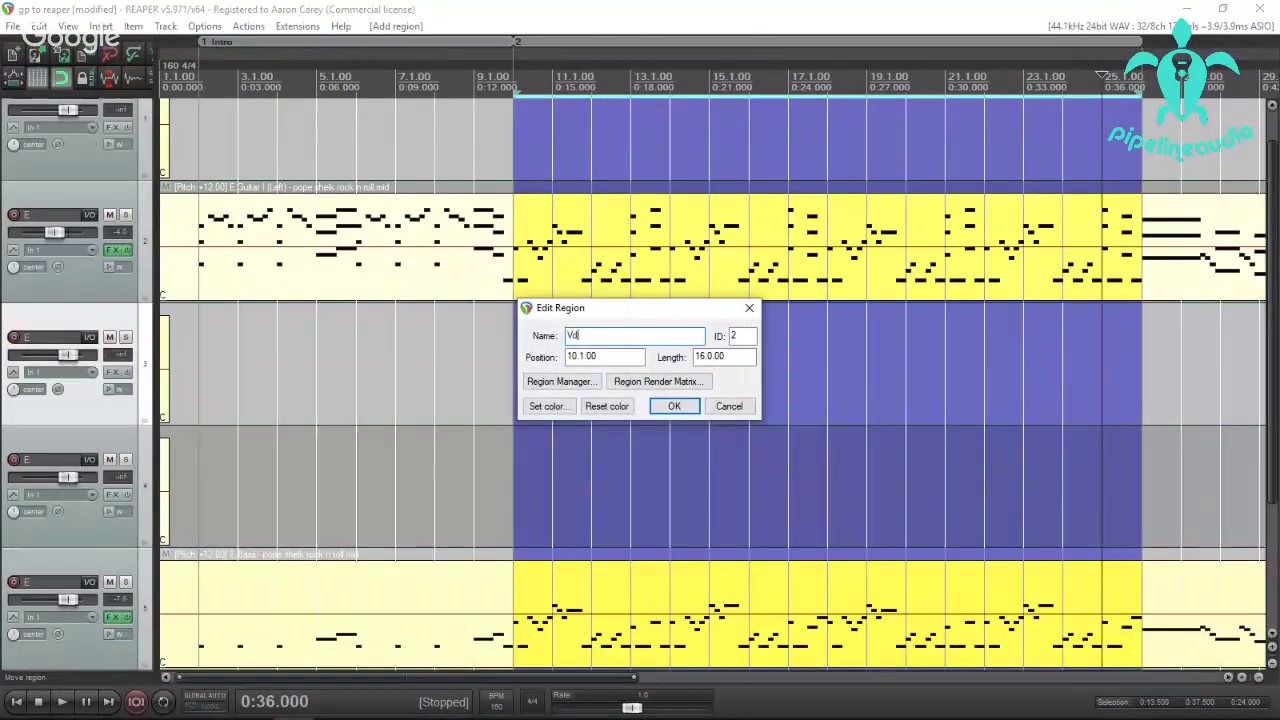
{"action": "key", "text": "BackSpace"}
{"action": "key", "text": "BackSpace"}
{"action": "type", "text": "erse 1"}
{"action": "left_click", "coordinate": [674, 406]}
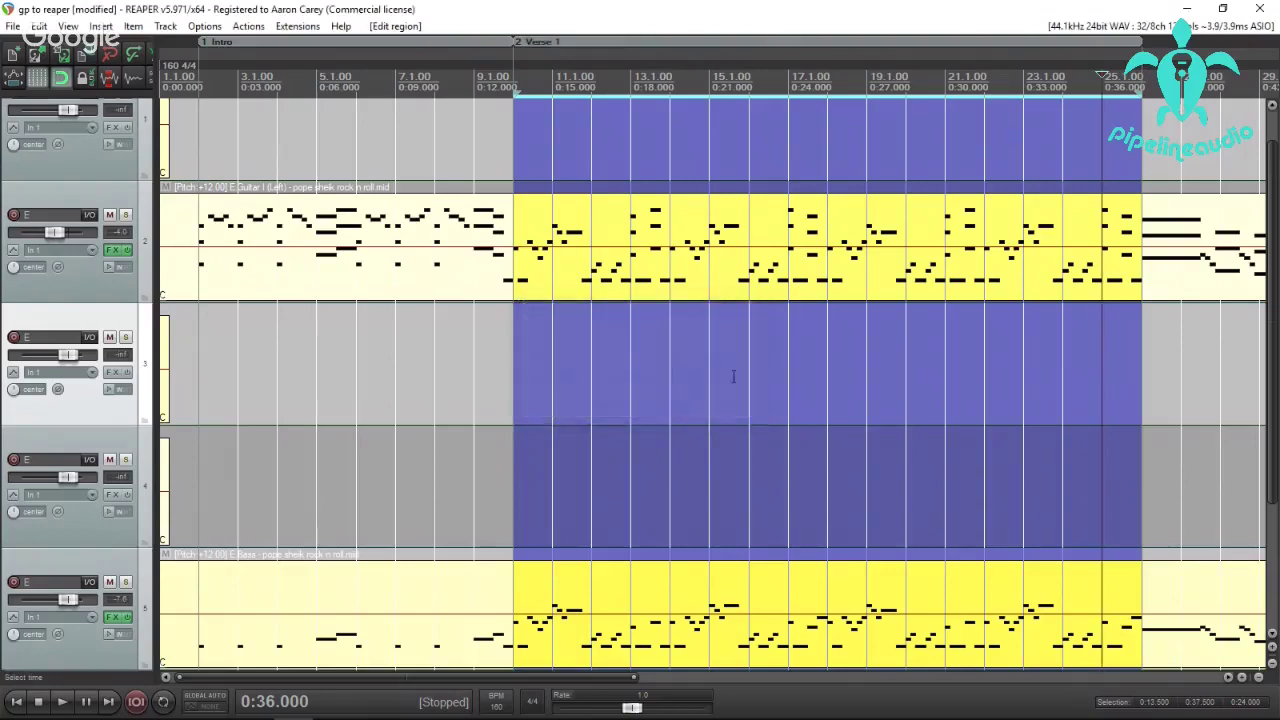
Play the song from bar 26 to find where the chorus ends, and stop playback.
{"action": "scroll", "coordinate": [923, 311], "scroll_direction": "down", "scroll_amount": 3}
{"action": "left_click", "coordinate": [557, 334]}
{"action": "scroll", "coordinate": [558, 336], "scroll_direction": "up", "scroll_amount": 3}
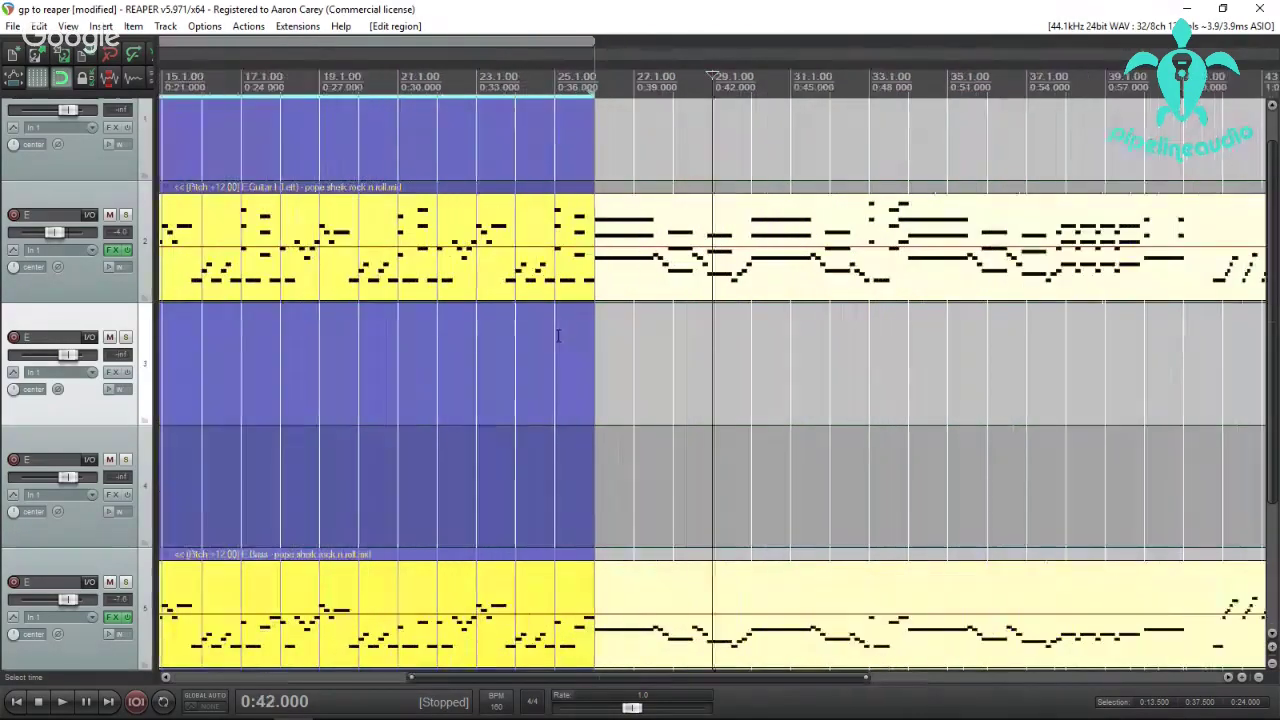
{"action": "left_click", "coordinate": [598, 334]}
{"action": "key", "text": "space"}
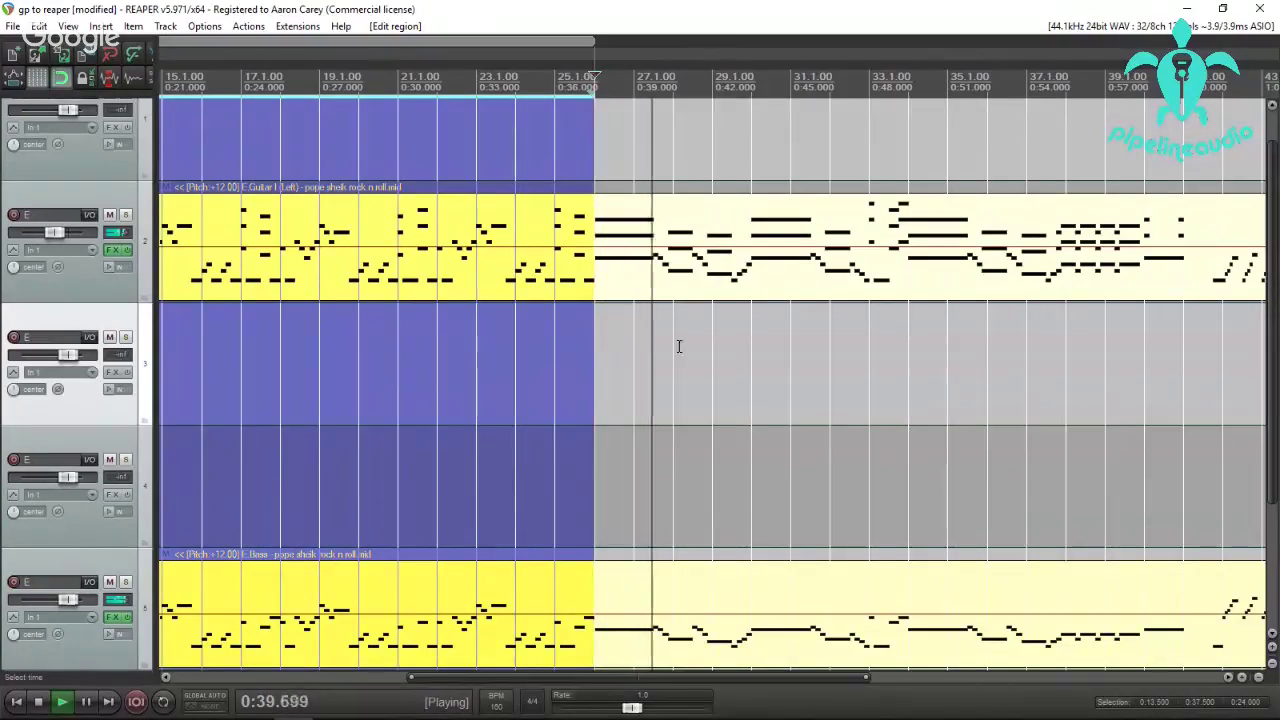
{"action": "scroll", "coordinate": [905, 349], "scroll_direction": "down", "scroll_amount": 2}
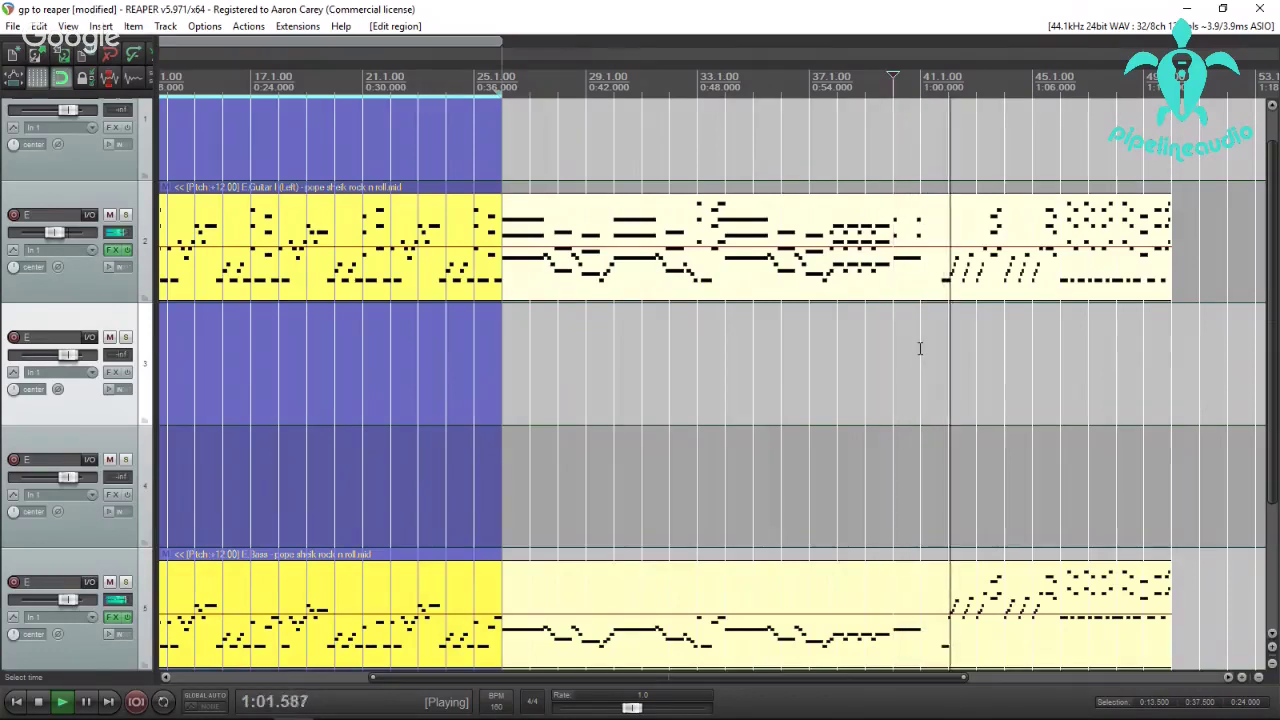
{"action": "key", "text": "space"}
Create a region named Chorus starting at 26.1.00 with a length of 15 bars.
{"action": "left_click_drag", "start_coordinate": [920, 348], "coordinate": [514, 345]}
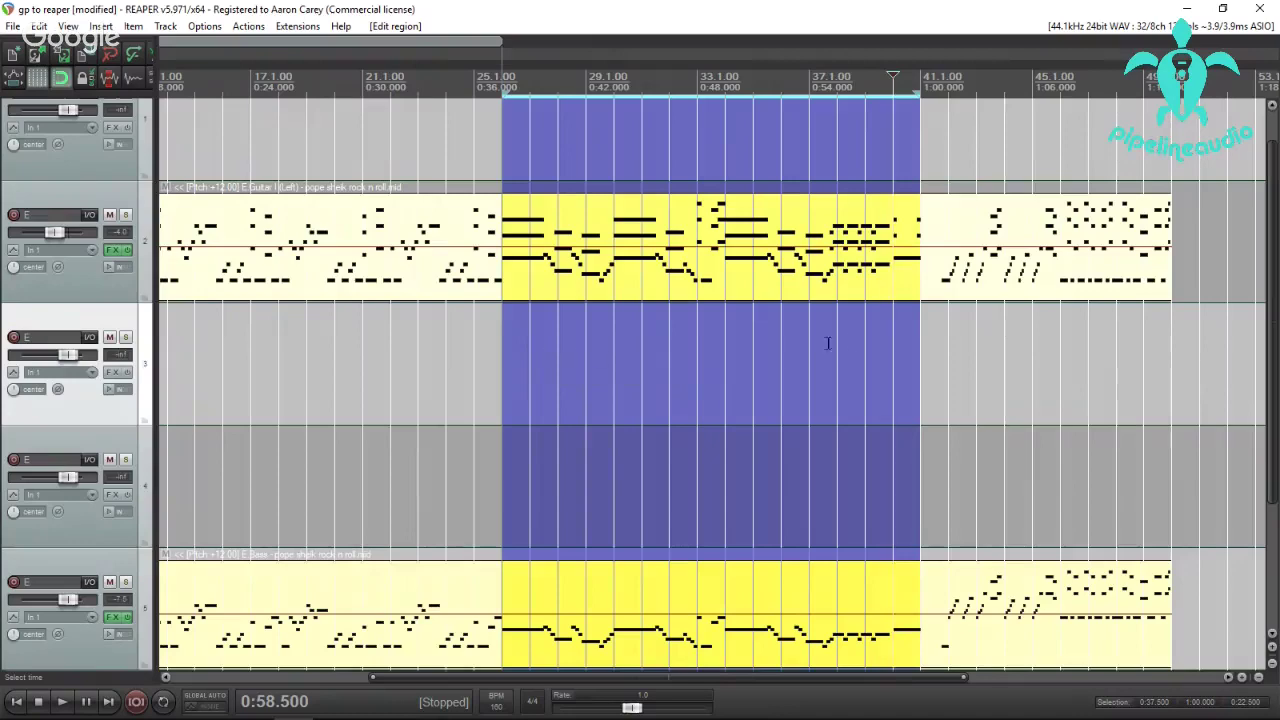
{"action": "scroll", "coordinate": [931, 343], "scroll_direction": "up", "scroll_amount": 2}
{"action": "scroll", "coordinate": [931, 343], "scroll_direction": "down", "scroll_amount": 1}
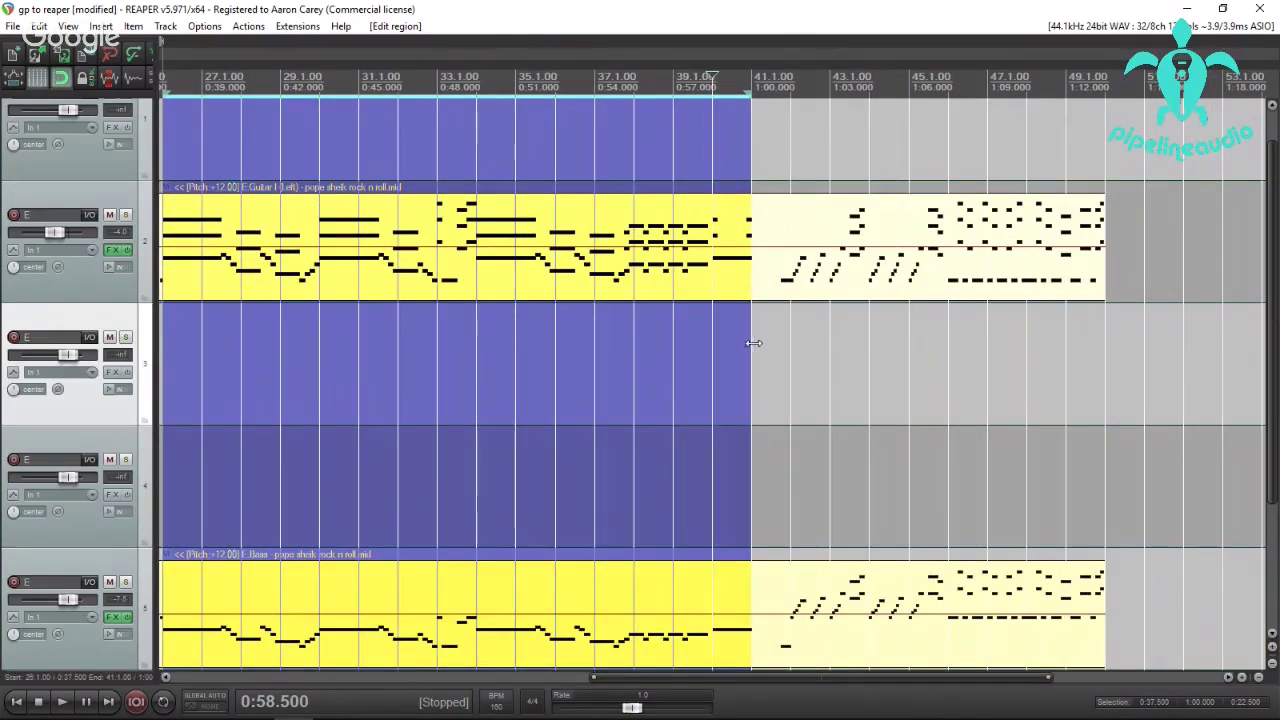
{"action": "mouse_move", "coordinate": [751, 343]}
{"action": "left_mouse_down"}
{"action": "mouse_move", "coordinate": [797, 346]}
{"action": "mouse_move", "coordinate": [749, 344]}
{"action": "left_mouse_up"}
{"action": "scroll", "coordinate": [587, 326], "scroll_direction": "down", "scroll_amount": 3}
{"action": "key", "text": "shift+r"}
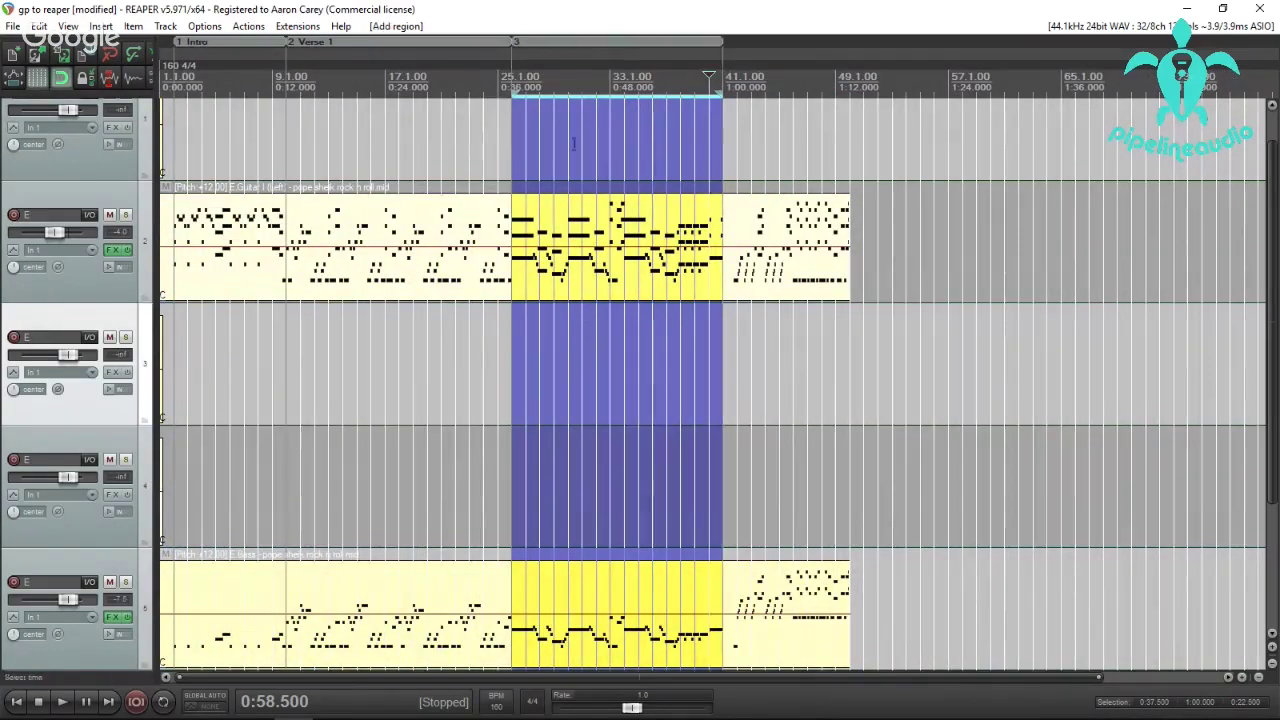
{"action": "right_click", "coordinate": [537, 40]}
{"action": "left_click", "coordinate": [575, 46]}
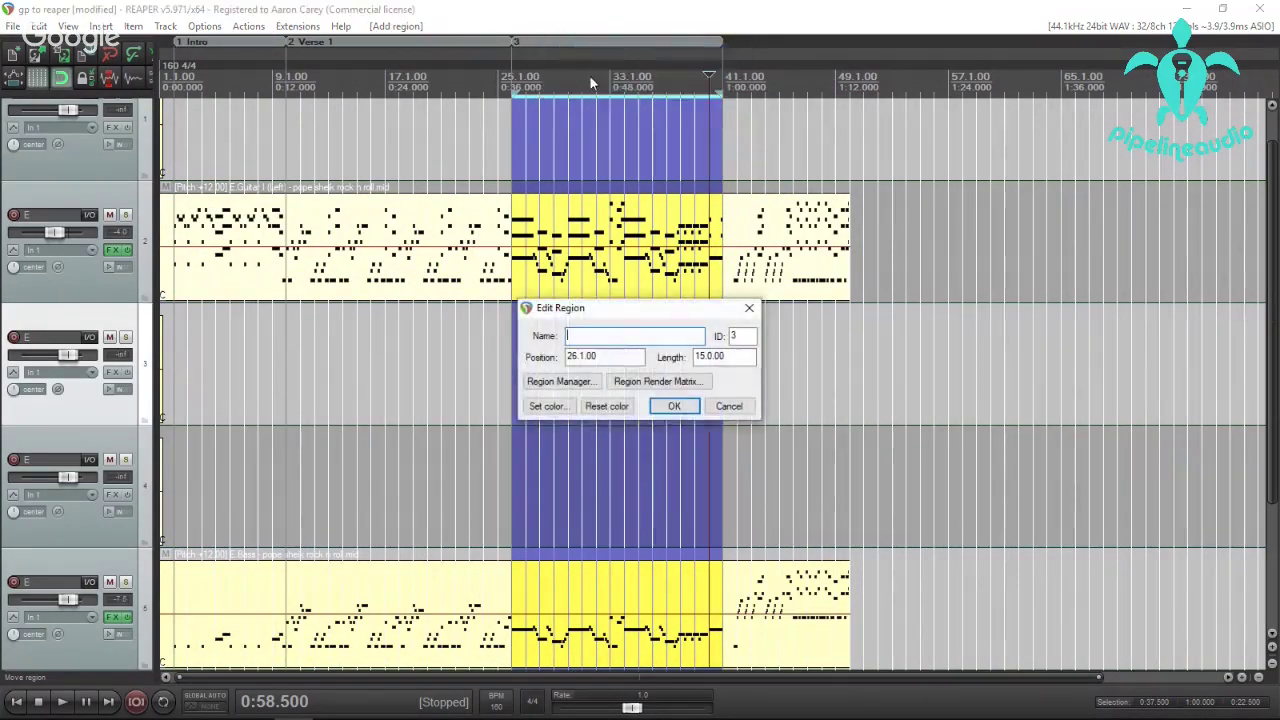
{"action": "type", "text": "Choru"}
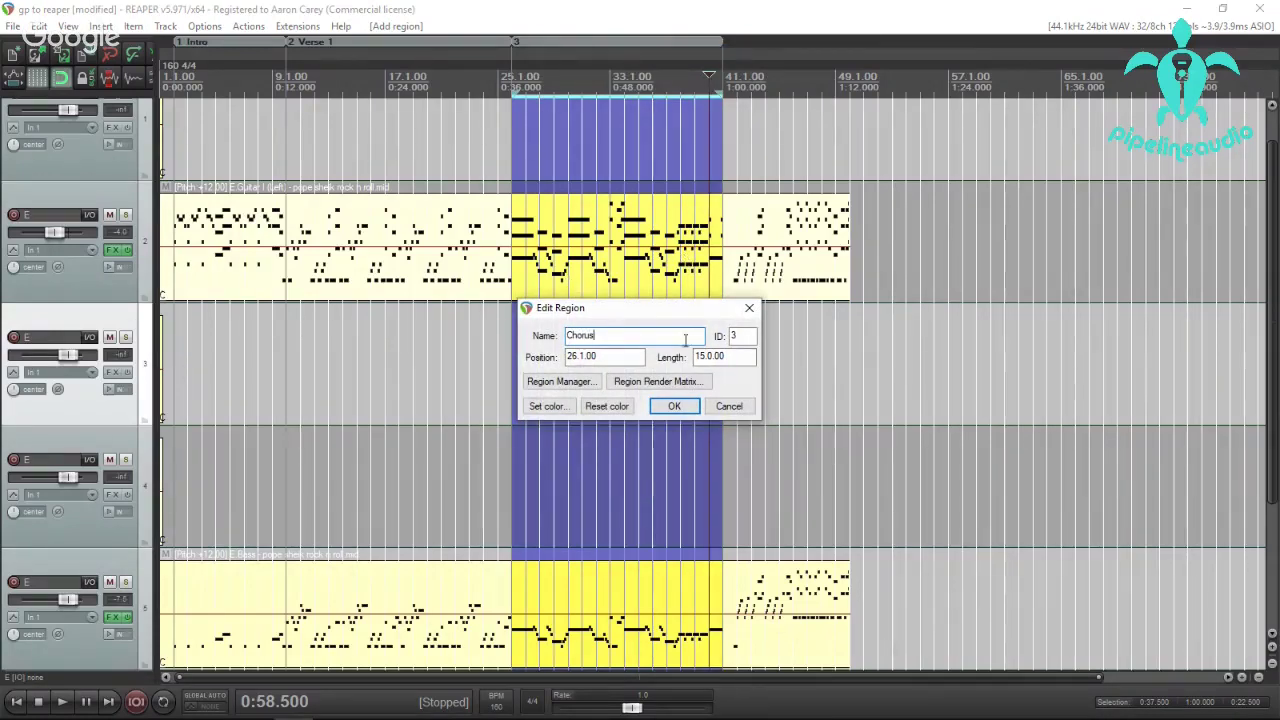
{"action": "type", "text": "s"}
{"action": "left_click", "coordinate": [675, 406]}
Set the time selection from 41.1.00 to 45.1.00 and play from bar 41 to check the section following the chorus.
{"action": "left_click", "coordinate": [766, 286]}
{"action": "scroll", "coordinate": [766, 286], "scroll_direction": "up", "scroll_amount": 3}
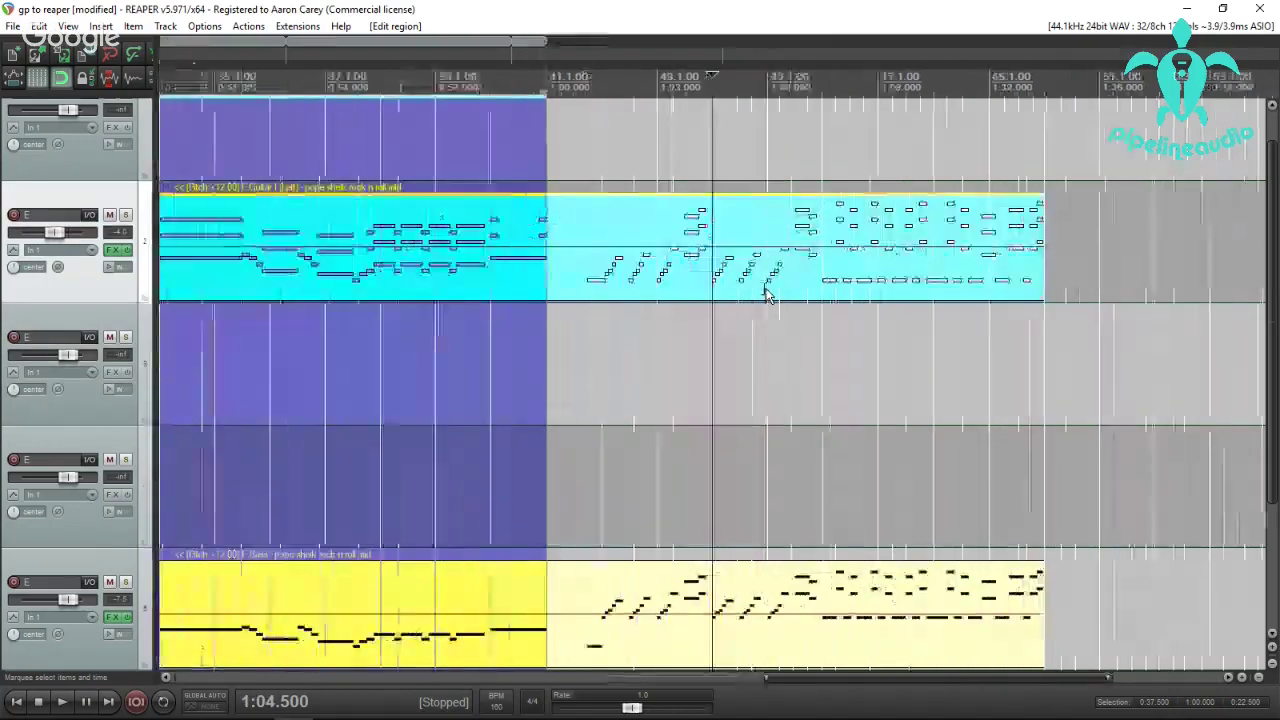
{"action": "left_click_drag", "start_coordinate": [558, 339], "coordinate": [778, 342]}
{"action": "key", "text": "space"}
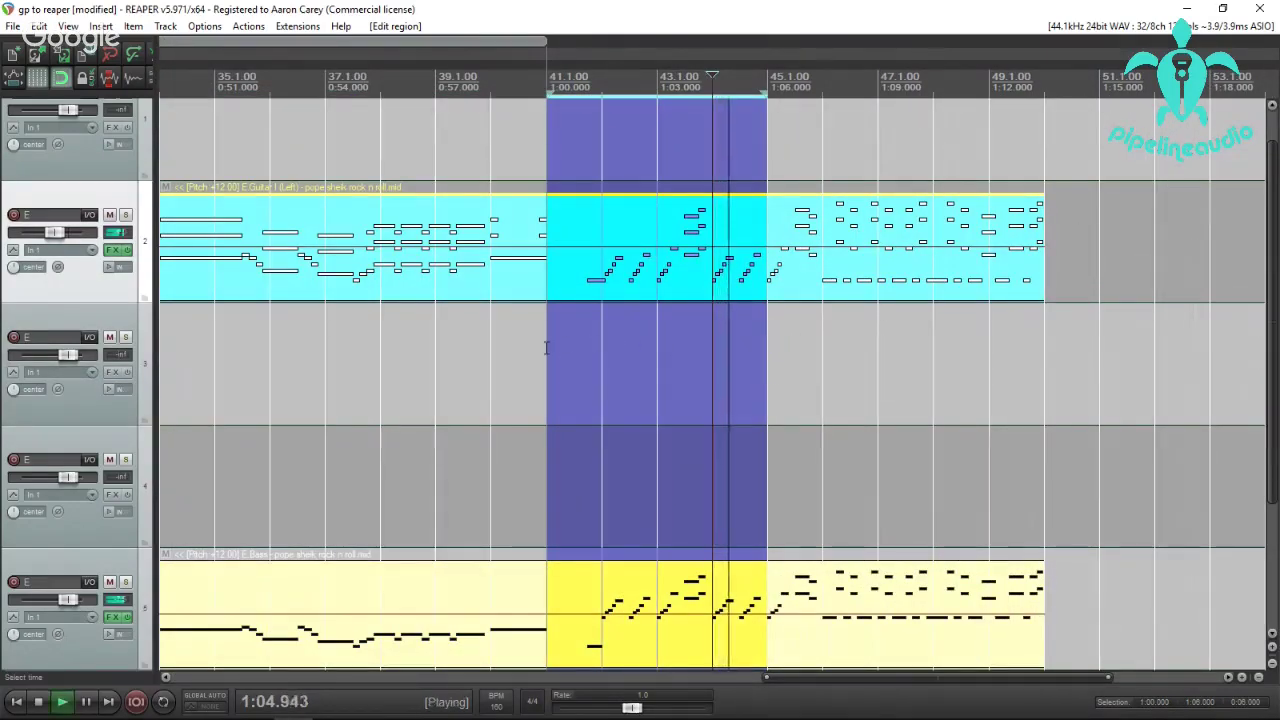
{"action": "left_click", "coordinate": [618, 348]}
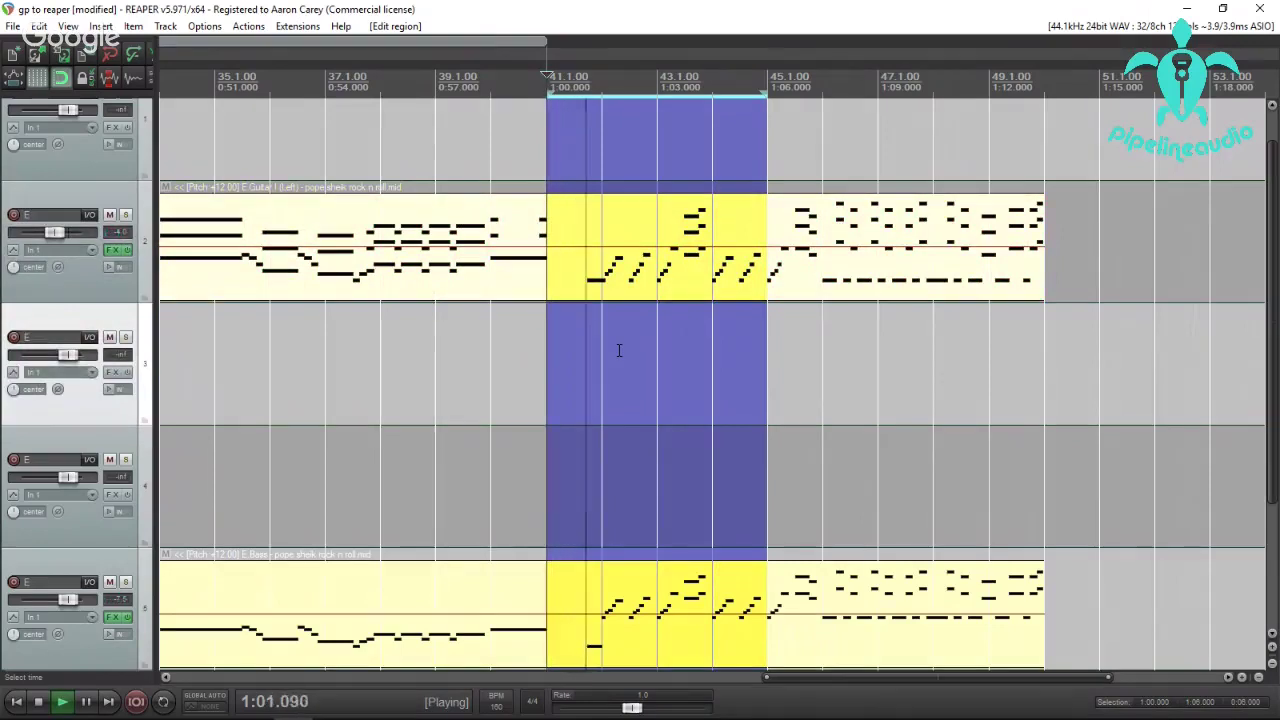
{"action": "key", "text": "space"}
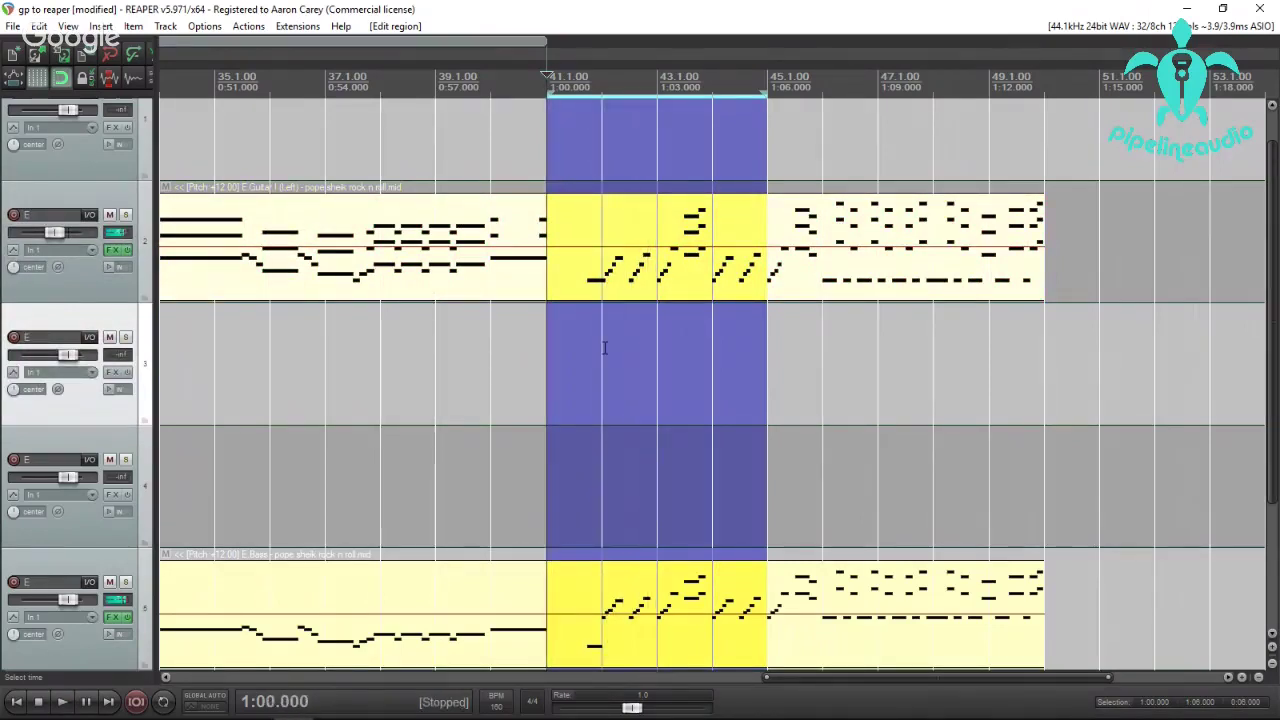
{"action": "left_click", "coordinate": [604, 347]}
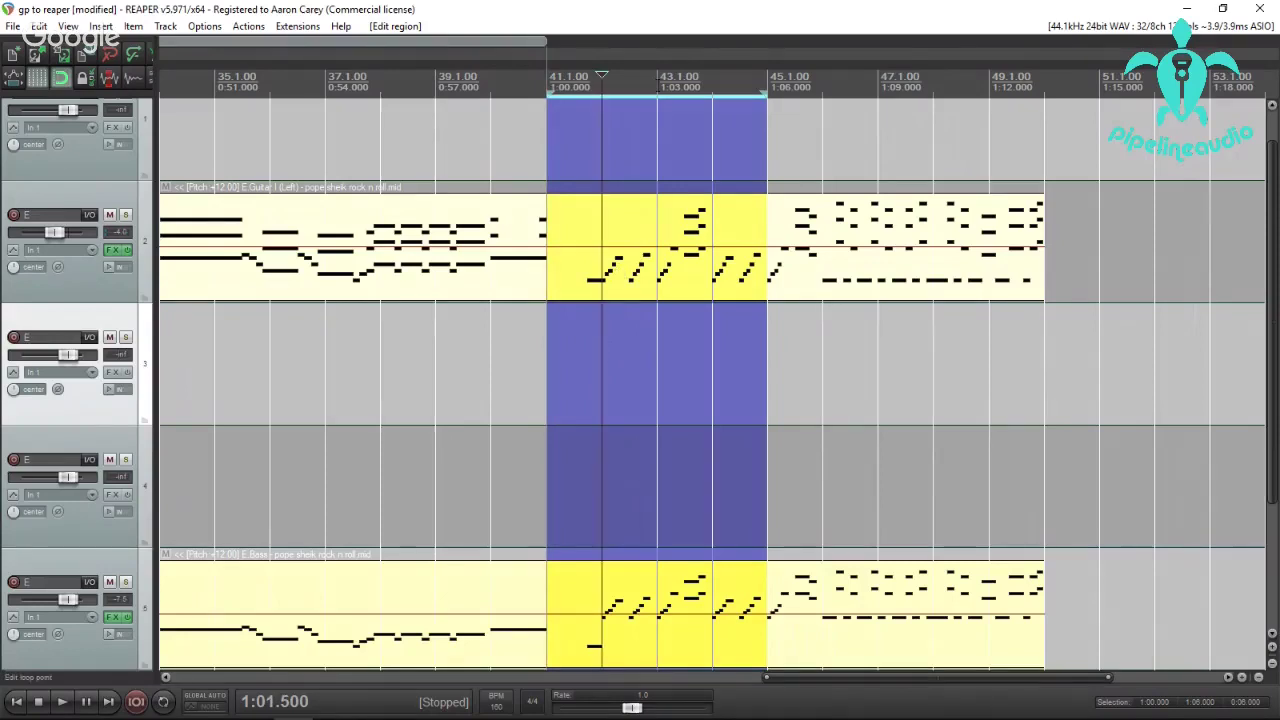
Create a region named Bridge over the time selection, starting at 41.1.00 with a length of 4 bars.
{"action": "right_click", "coordinate": [621, 46]}
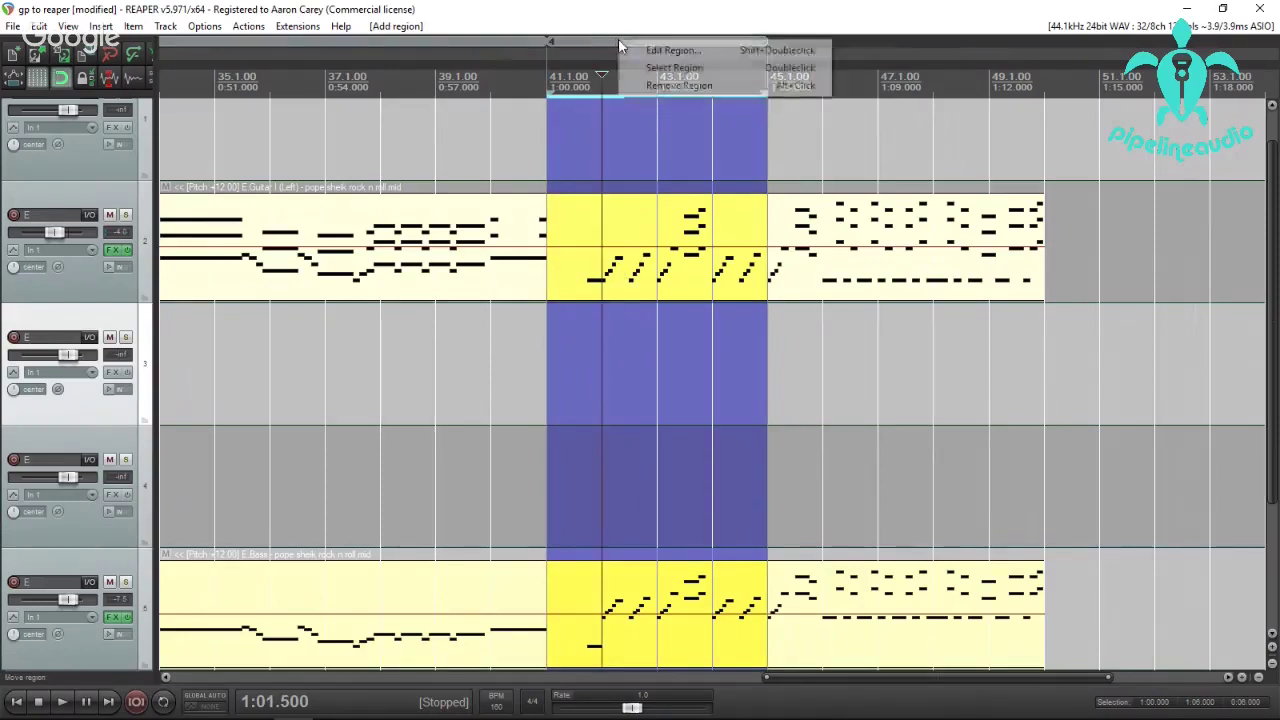
{"action": "left_click", "coordinate": [655, 46]}
{"action": "type", "text": "Bridge"}
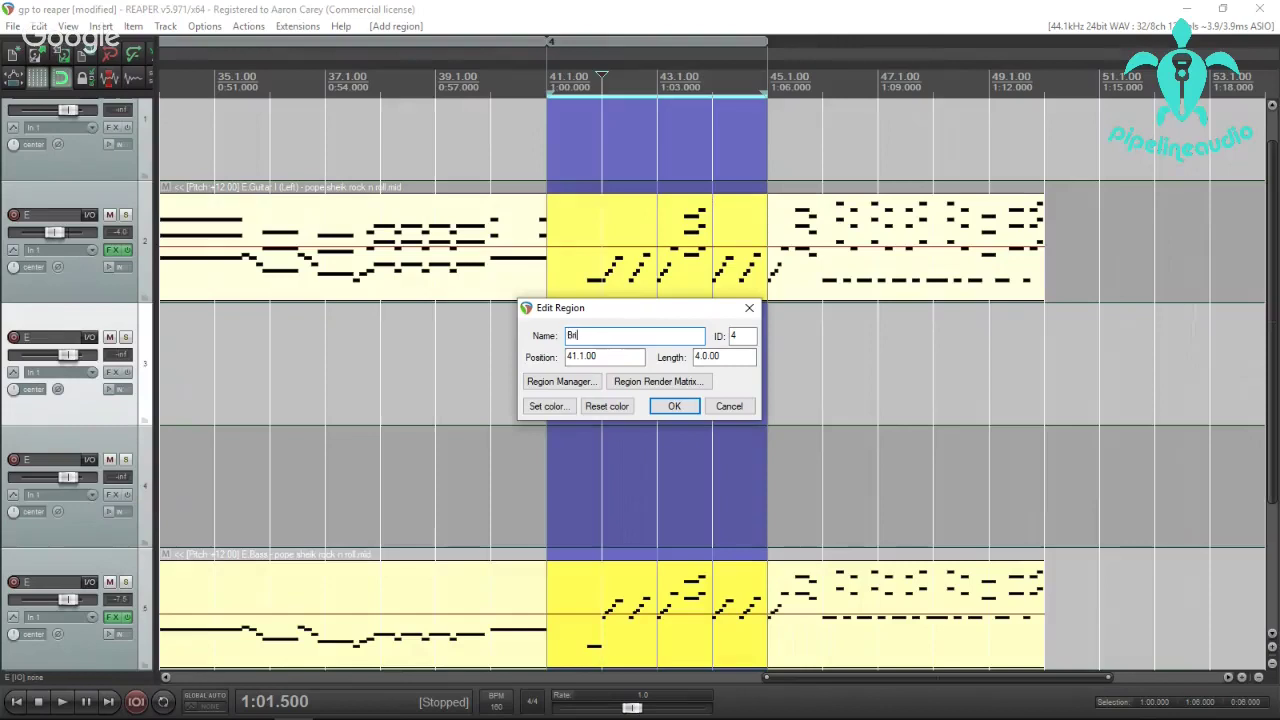
{"action": "left_click", "coordinate": [686, 404]}
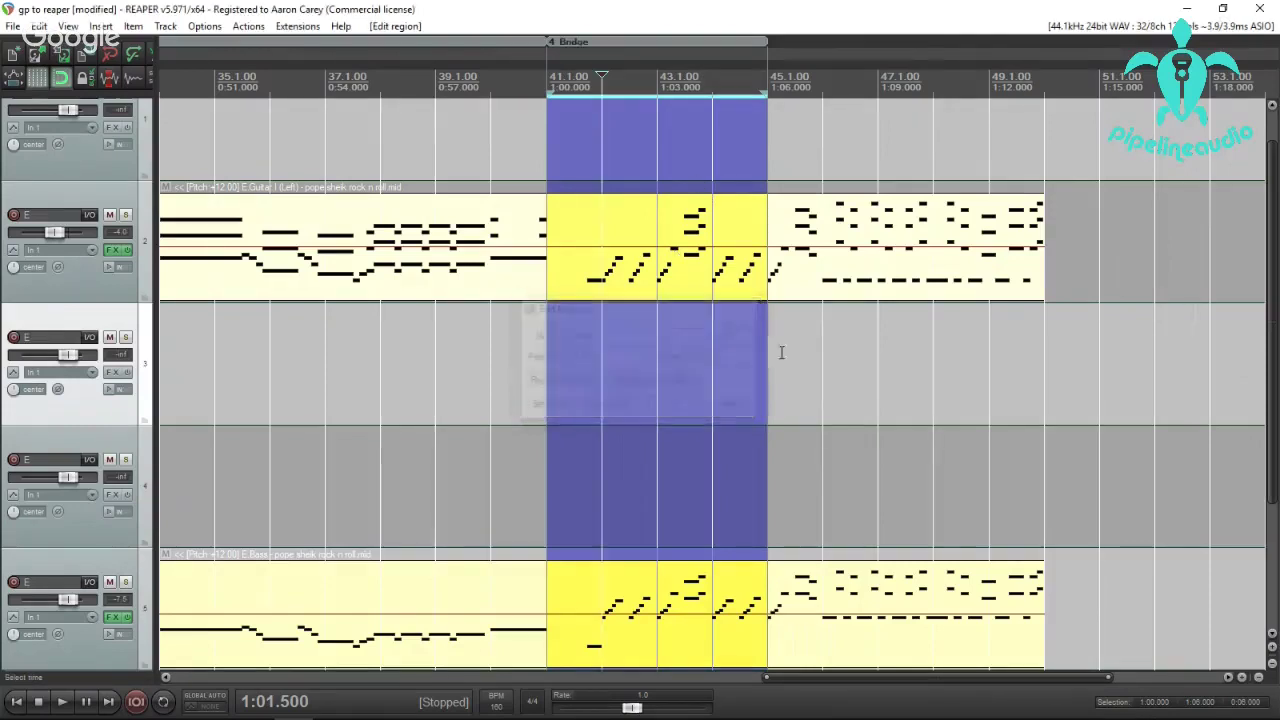
Extend the end of the Bridge region to bar 46 and play from bar 45 to check the transition.
{"action": "double_click", "coordinate": [808, 281]}
{"action": "left_click", "coordinate": [771, 292]}
{"action": "key", "text": "space"}
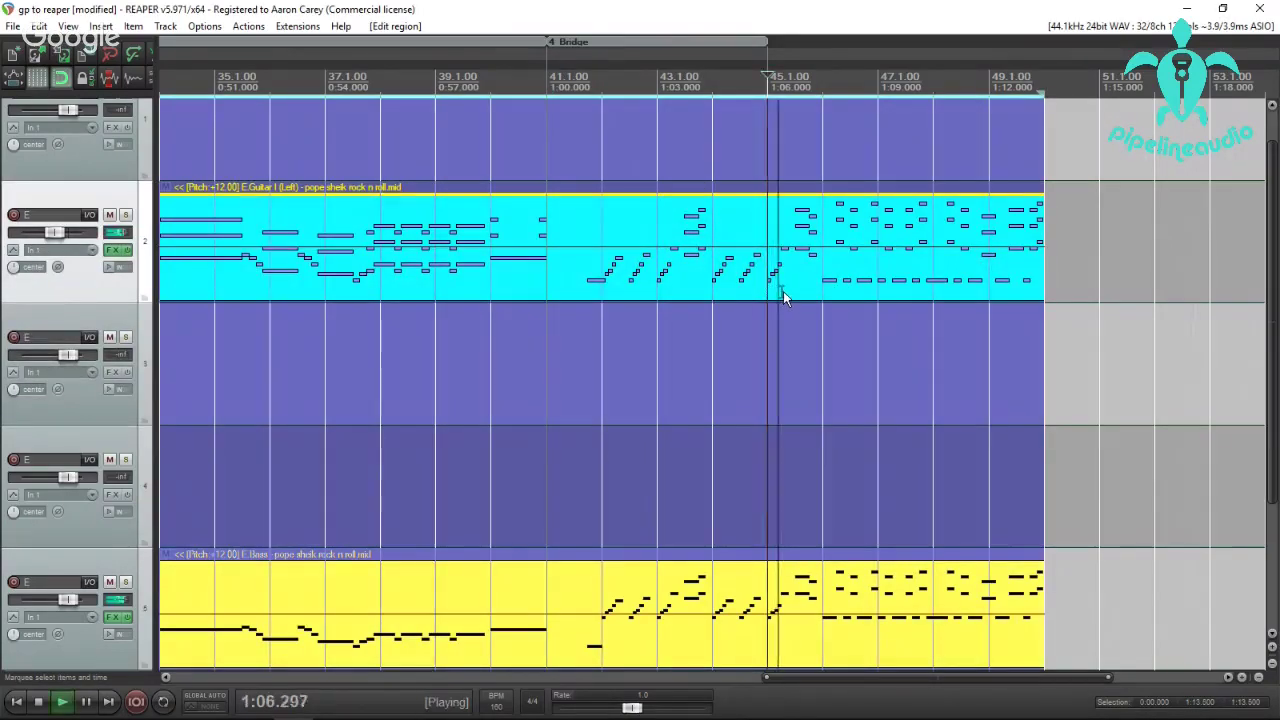
{"action": "key", "text": "space"}
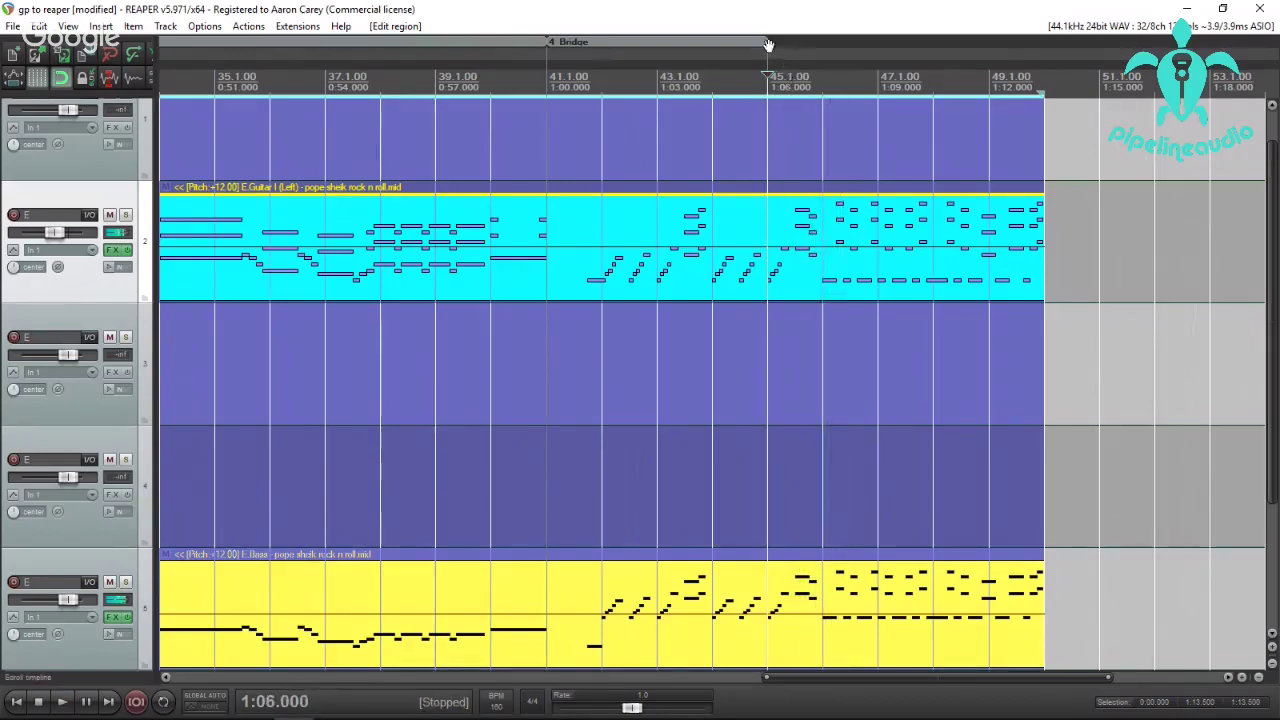
{"action": "left_click_drag", "start_coordinate": [767, 42], "coordinate": [823, 44]}
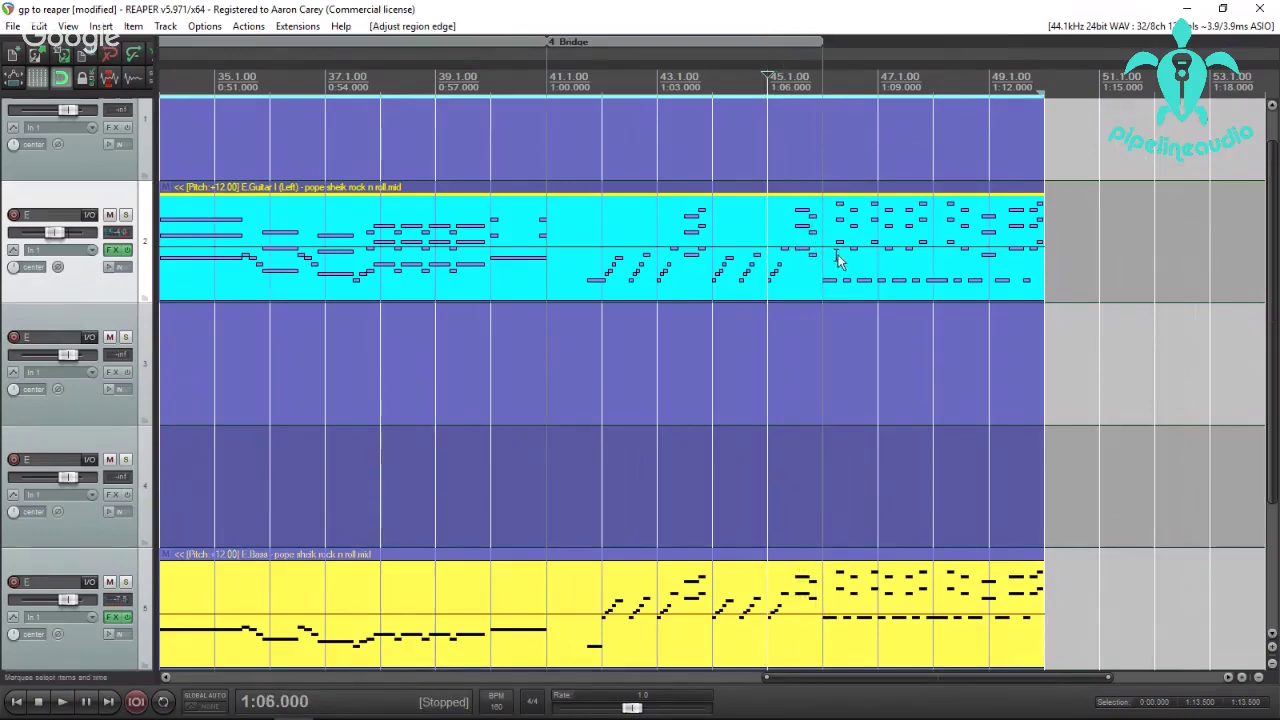
{"action": "key", "text": "space"}
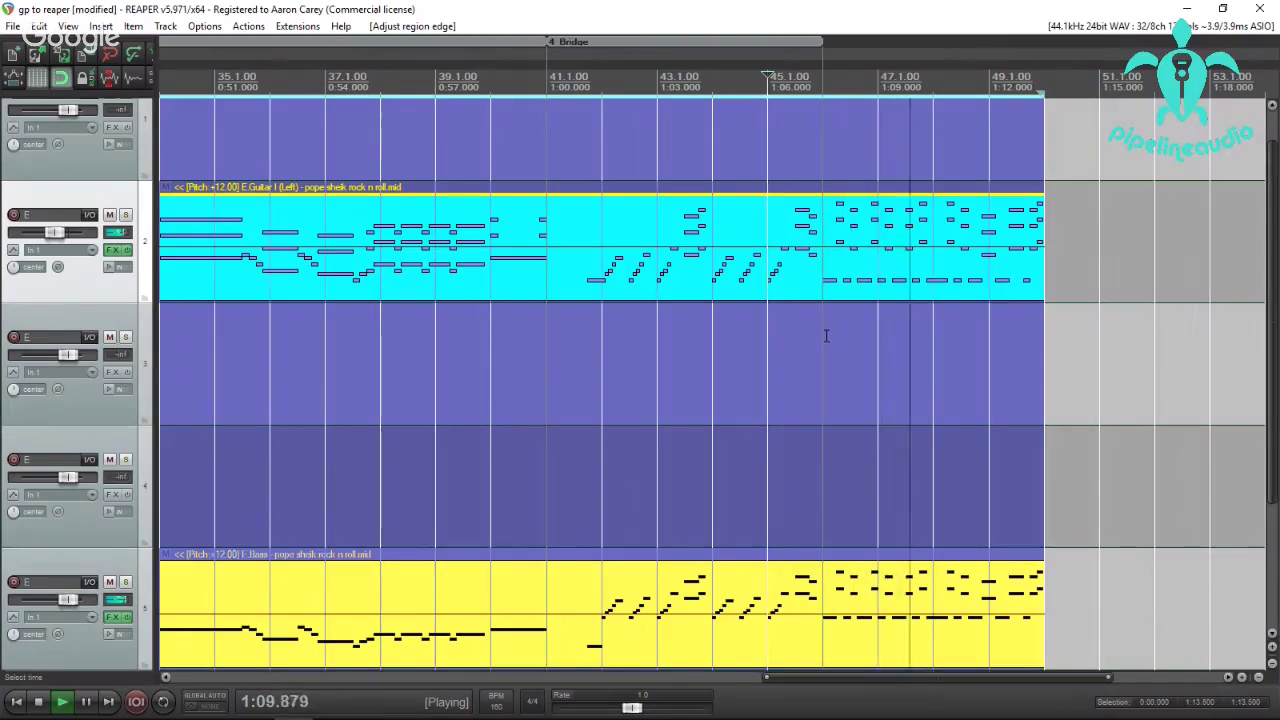
{"action": "key", "text": "space"}
Set the time selection from bar 46 to bar 50 and switch the transport time display to Measures.Beats.
{"action": "left_click_drag", "start_coordinate": [827, 335], "coordinate": [1032, 330]}
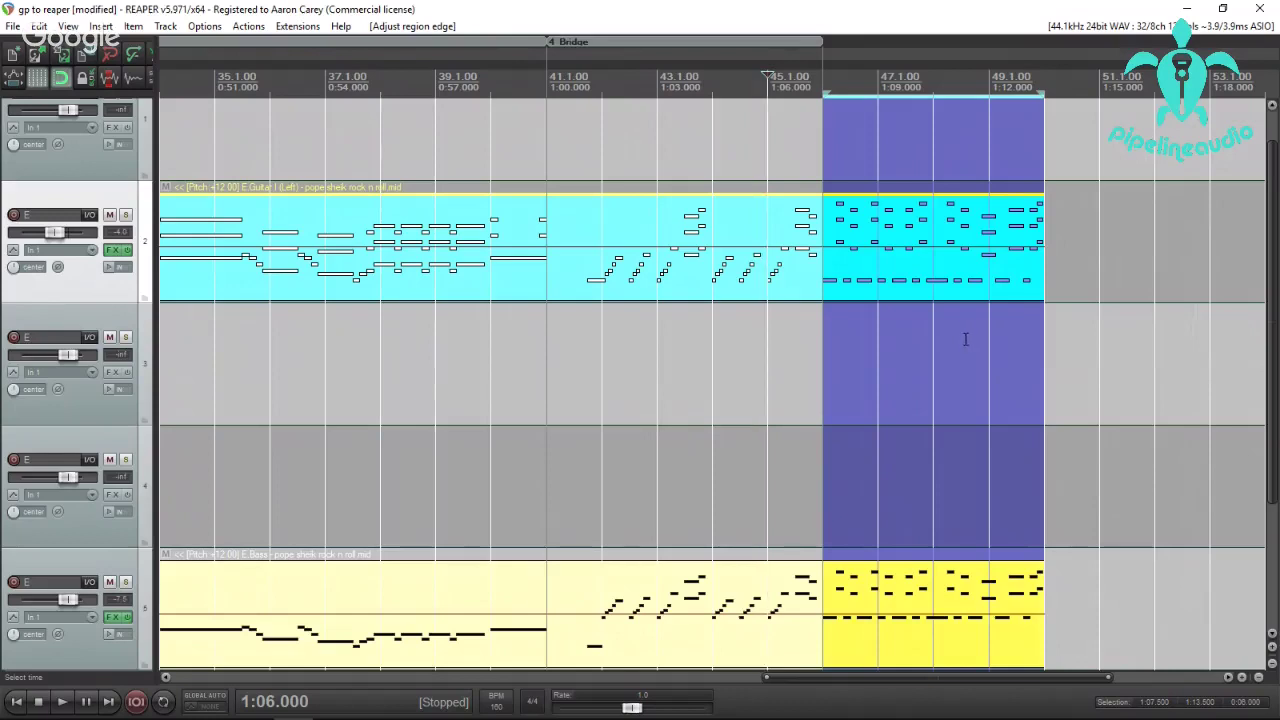
{"action": "right_click", "coordinate": [1240, 706]}
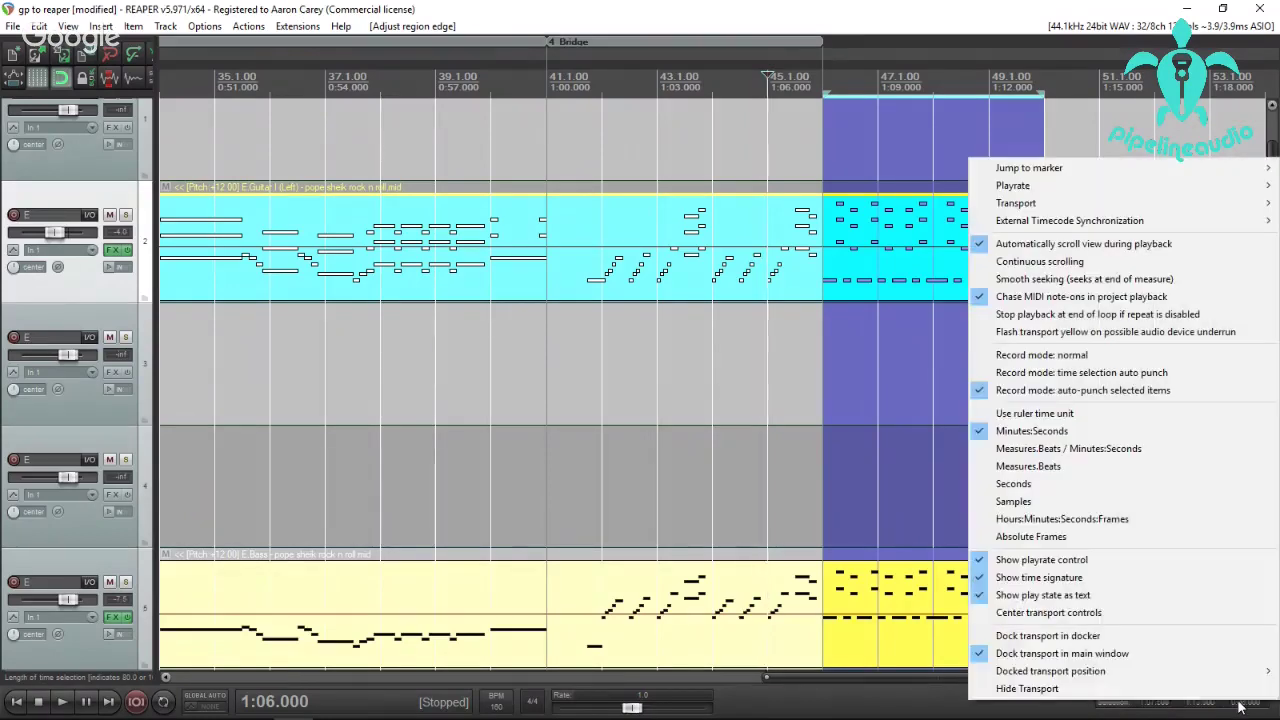
{"action": "left_click", "coordinate": [1026, 467]}
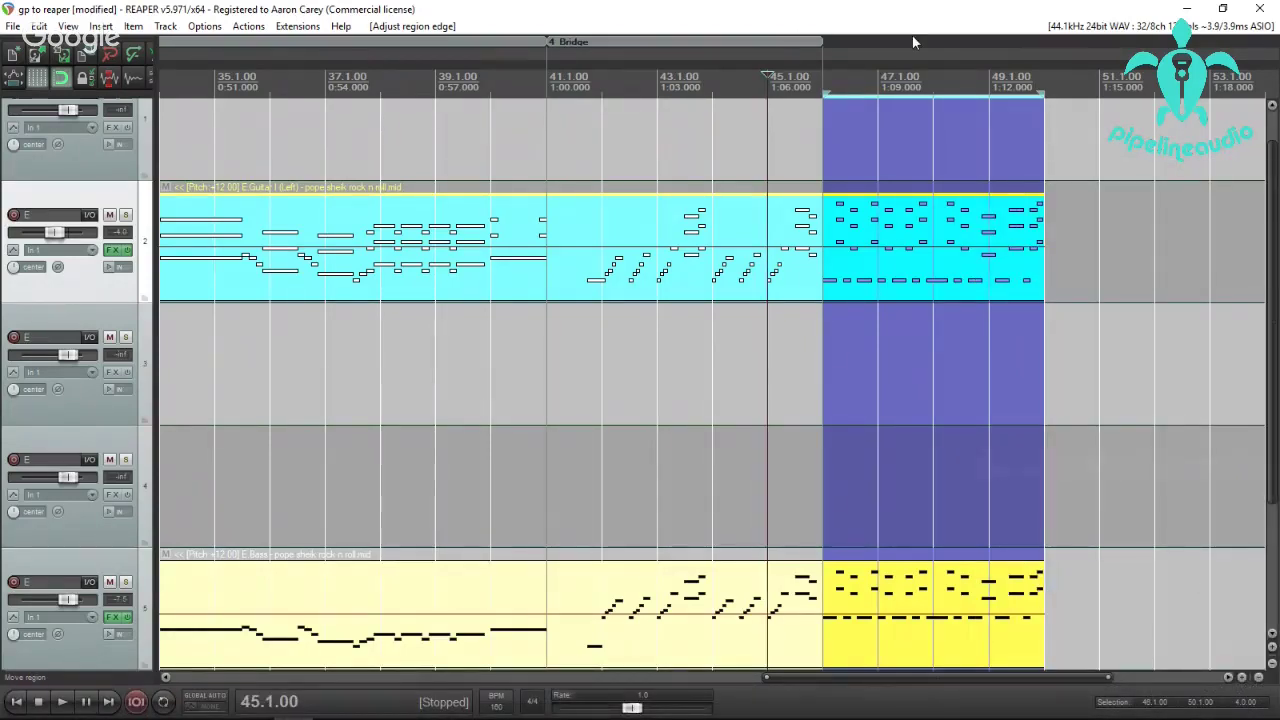
Create a region named Lead over the time selection, starting at 46.1.00 with a length of 4 bars.
{"action": "key", "text": "shift+r"}
{"action": "right_click", "coordinate": [863, 37]}
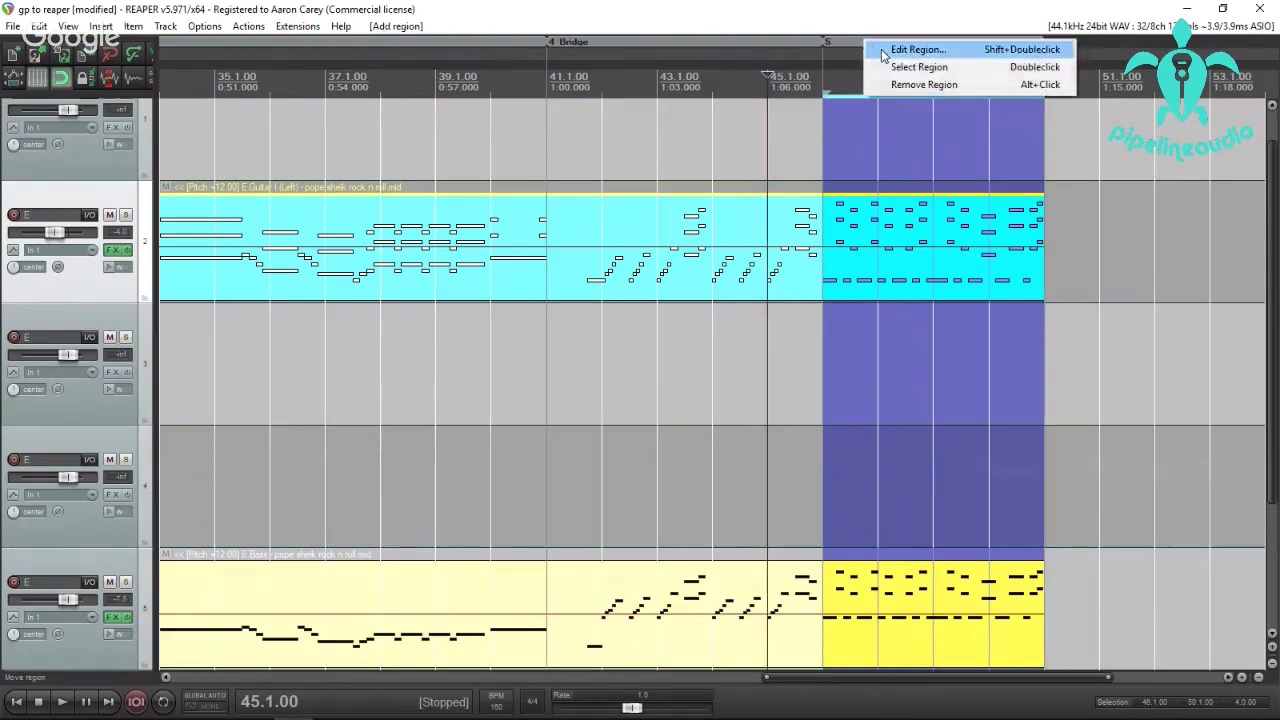
{"action": "left_click", "coordinate": [881, 49]}
{"action": "type", "text": "Lead"}
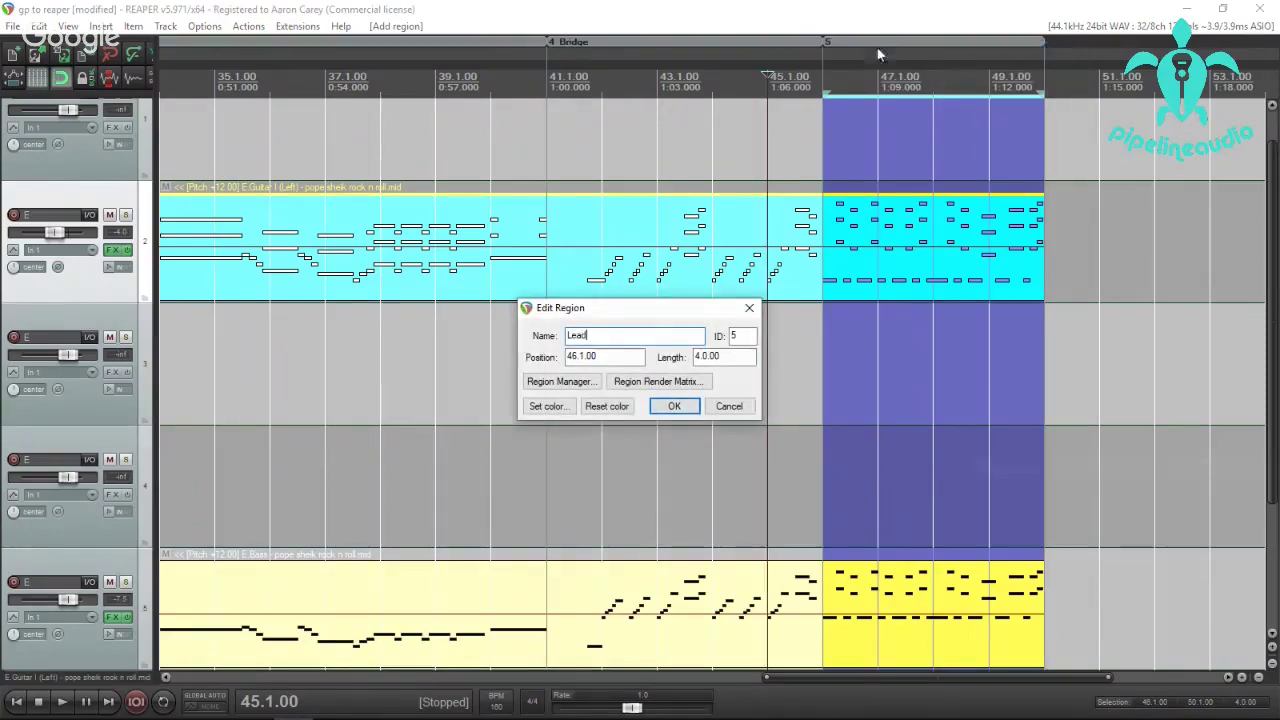
{"action": "left_click", "coordinate": [674, 406]}
Copy the Verse 1 region with its contents to bar 41, directly between the Chorus and the Bridge.
{"action": "scroll", "coordinate": [674, 406], "scroll_direction": "down", "scroll_amount": 5}
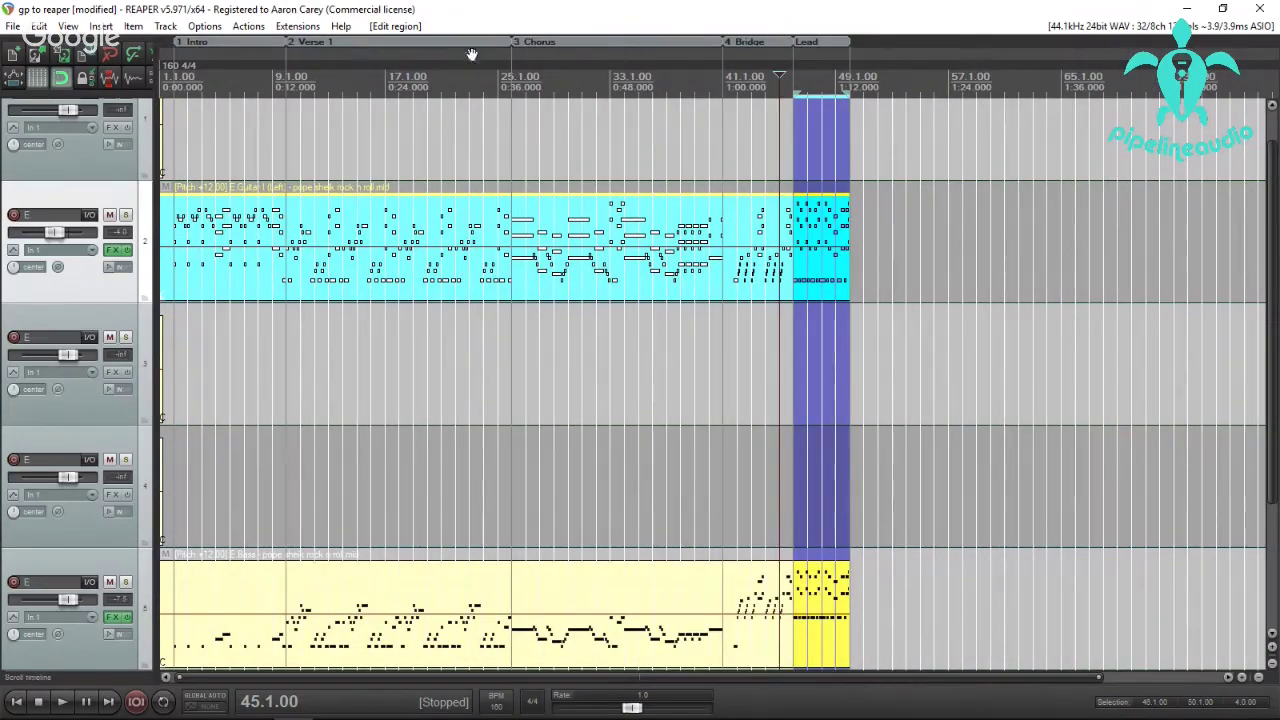
{"action": "left_click_drag", "start_coordinate": [480, 43], "coordinate": [723, 47]}
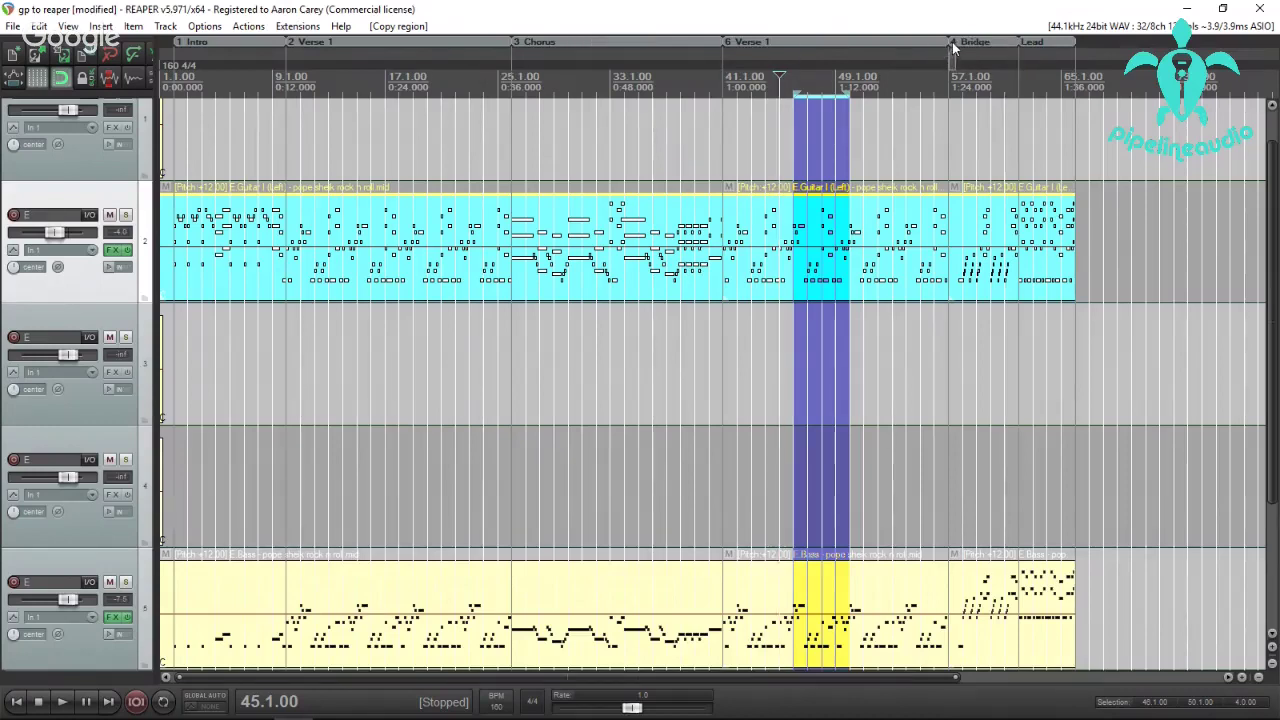
{"action": "left_click_drag", "start_coordinate": [948, 46], "coordinate": [948, 46]}
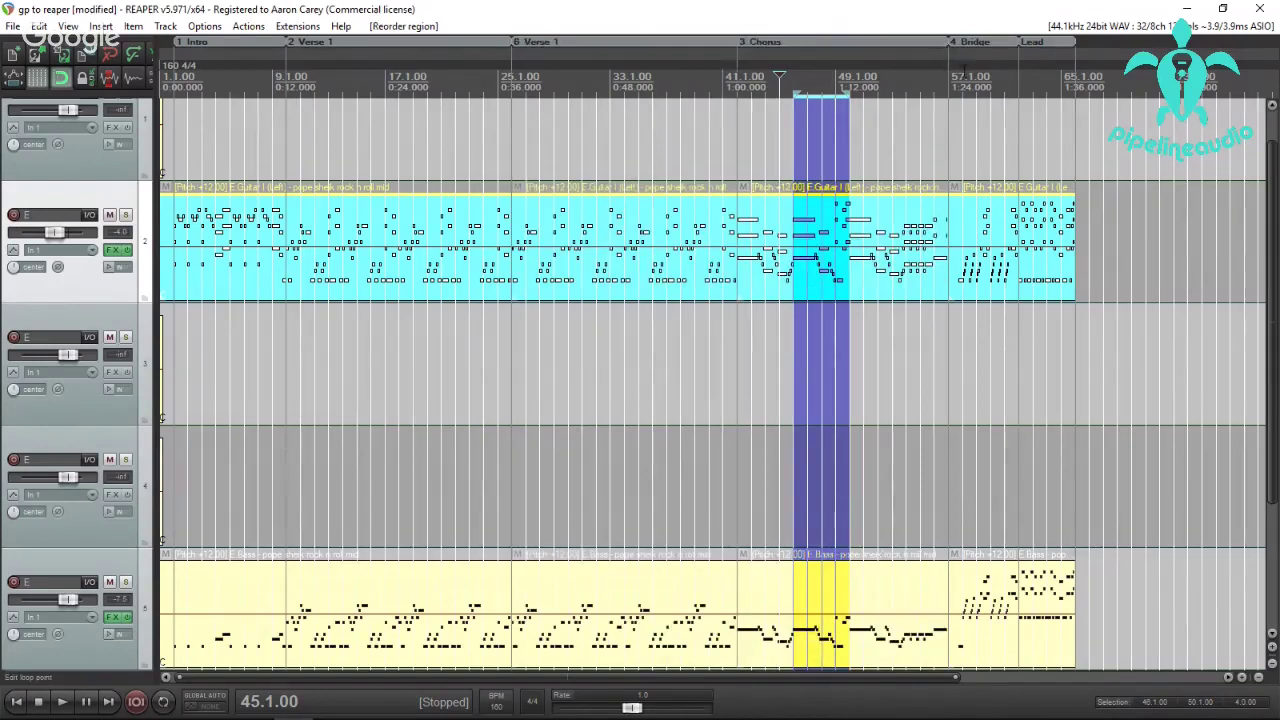
{"action": "key", "text": "ctrl+z"}
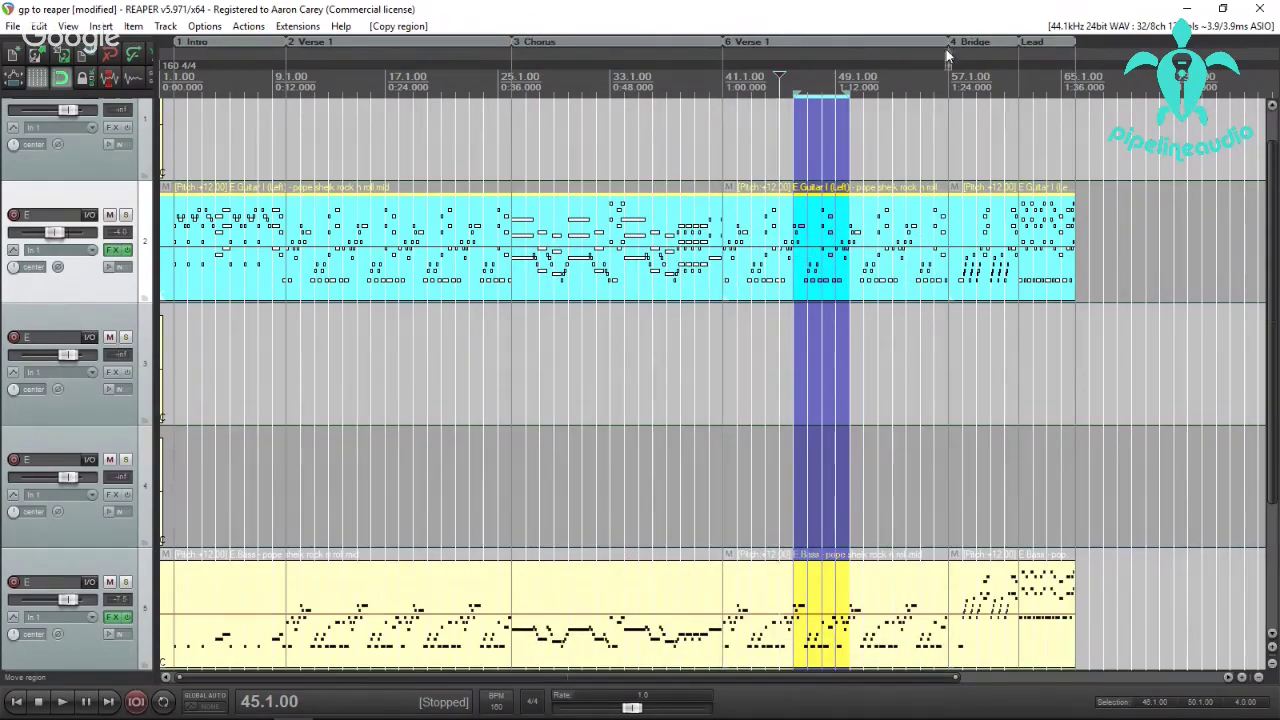
Copy the Chorus region to bar 57 after the second Verse 1, and duplicate the Lead region right after itself at bar 81.
{"action": "left_click_drag", "start_coordinate": [948, 55], "coordinate": [948, 55]}
{"action": "scroll", "coordinate": [1020, 181], "scroll_direction": "down", "scroll_amount": 2}
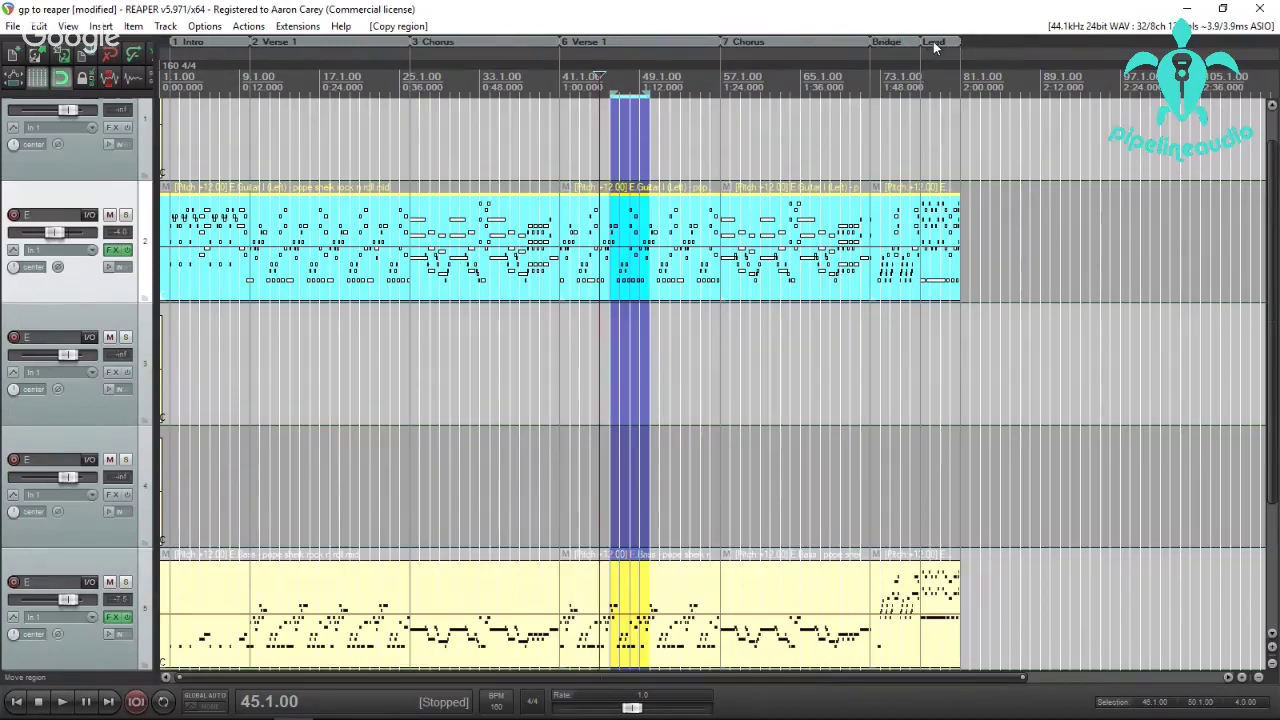
{"action": "left_click_drag", "start_coordinate": [957, 41], "coordinate": [957, 41]}
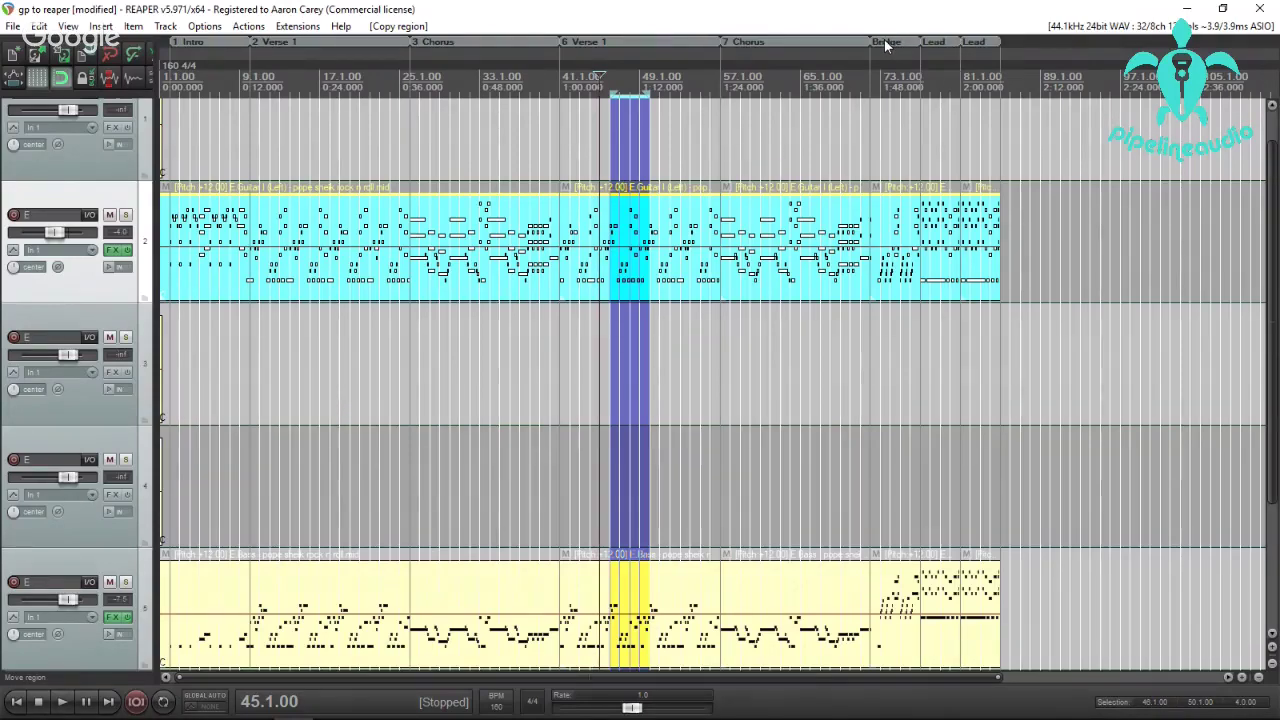
Play briefly from bar 73 and move the start of the Bridge region to 73.1.00.
{"action": "left_click", "coordinate": [891, 145]}
{"action": "scroll", "coordinate": [891, 145], "scroll_direction": "up", "scroll_amount": 5}
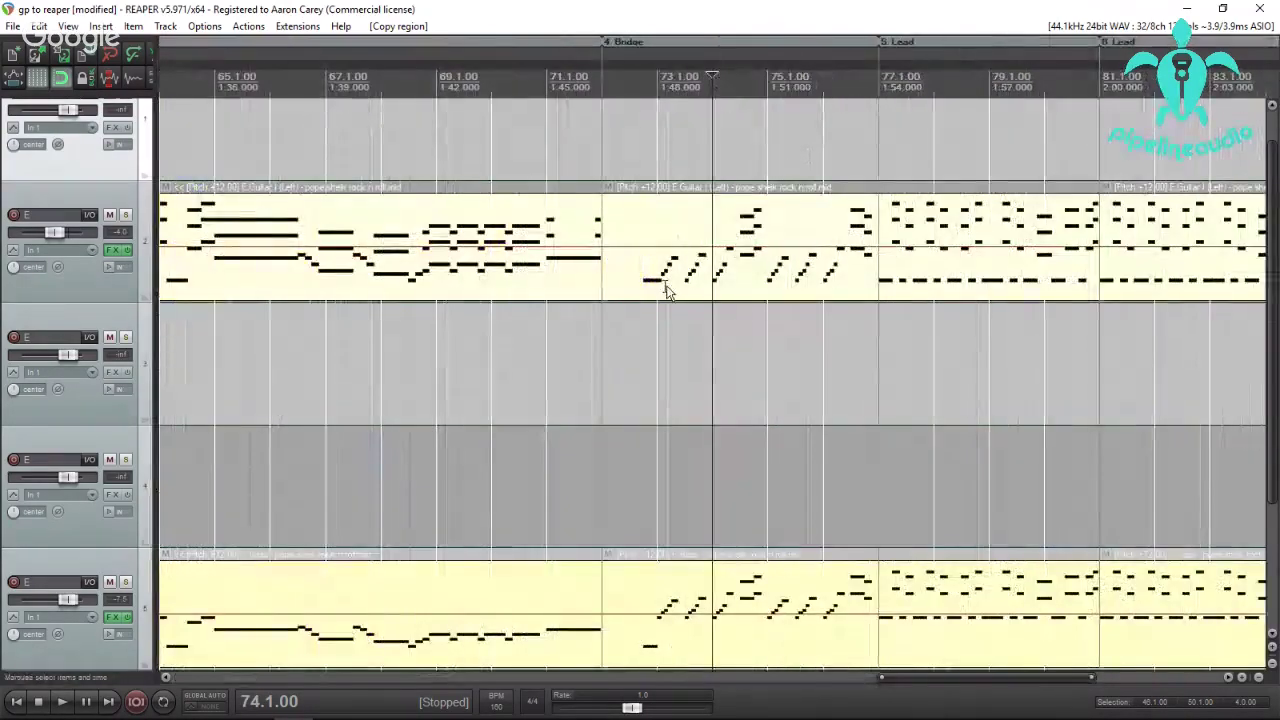
{"action": "left_click", "coordinate": [663, 289]}
{"action": "key", "text": "space"}
{"action": "key", "text": "space"}
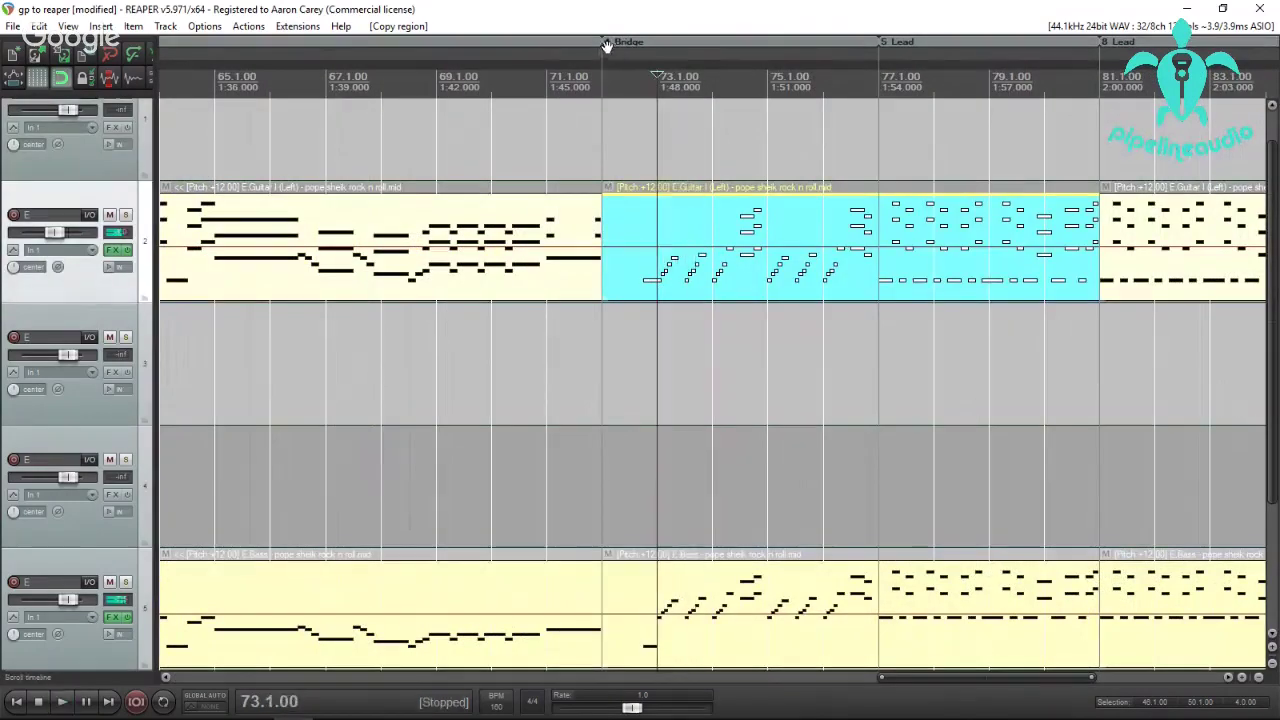
{"action": "left_click_drag", "start_coordinate": [609, 43], "coordinate": [642, 81]}
{"action": "left_click", "coordinate": [631, 112]}
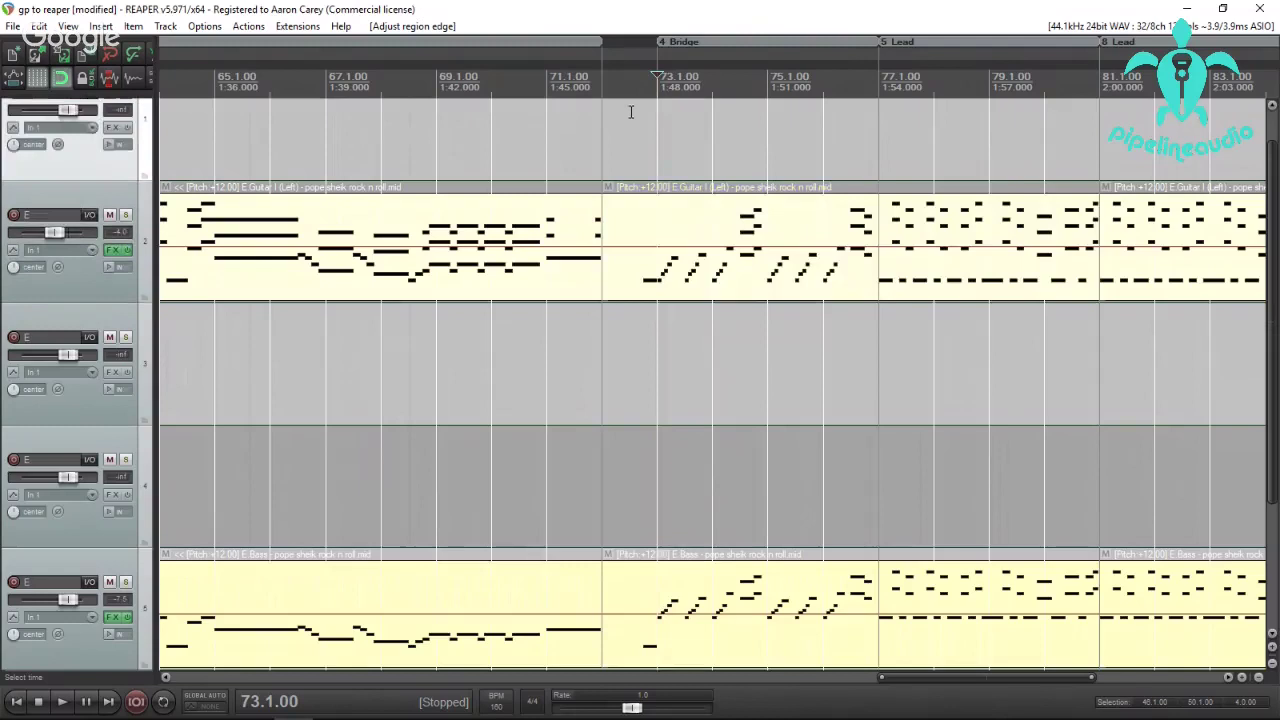
{"action": "double_click", "coordinate": [622, 44]}
{"action": "left_click", "coordinate": [624, 40]}
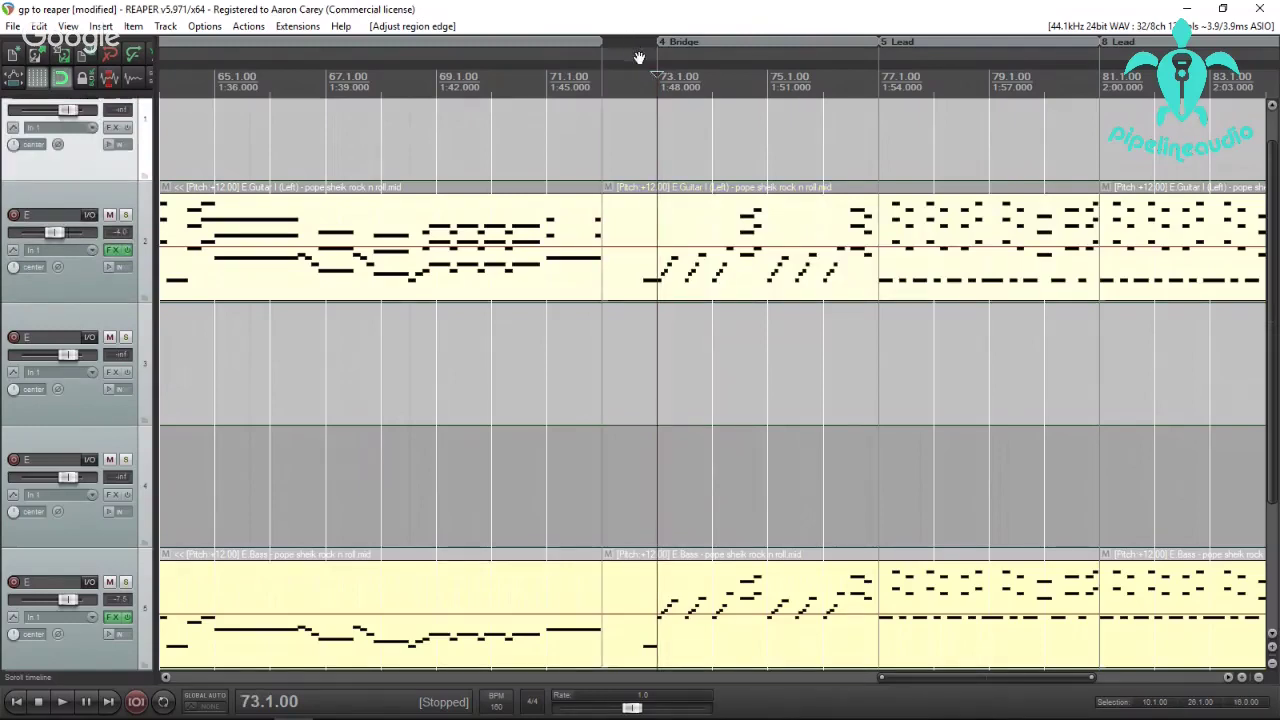
Create a one-bar region at 72.1.00 and copy the Bridge region with its contents to bar 85, after the second Lead.
{"action": "double_click", "coordinate": [633, 76]}
{"action": "key", "text": "shift+r"}
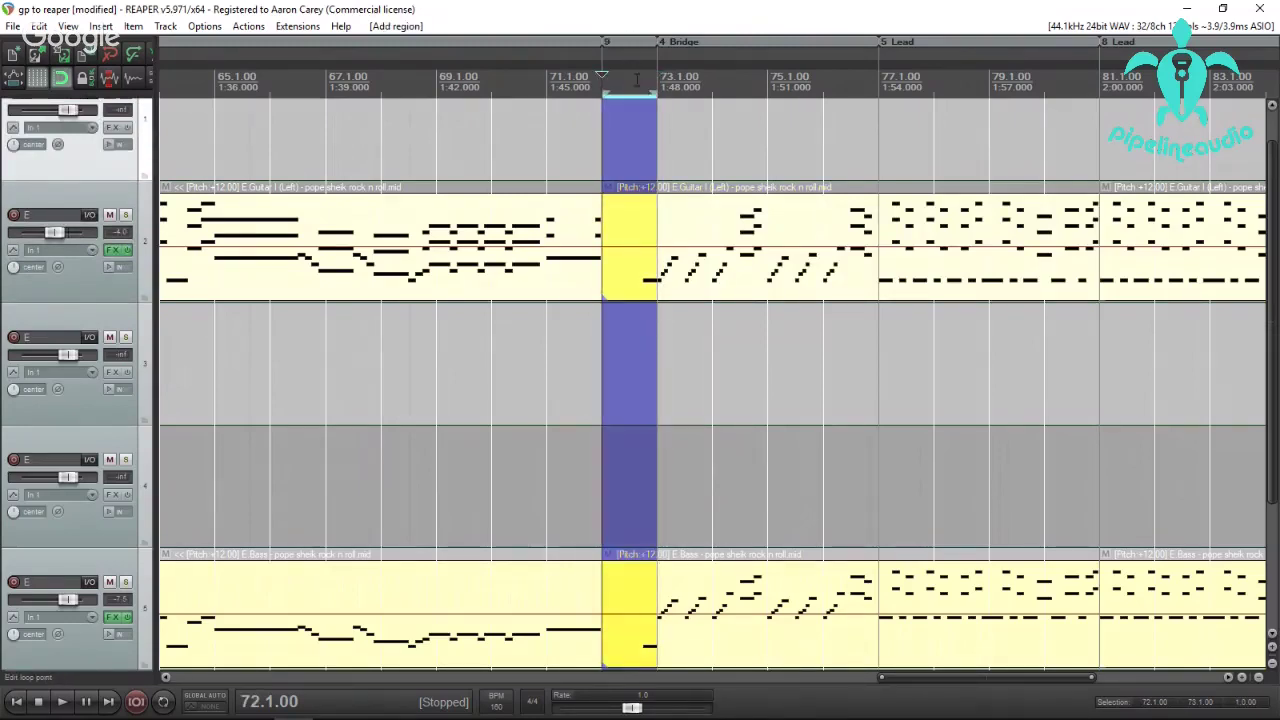
{"action": "scroll", "coordinate": [732, 59], "scroll_direction": "down", "scroll_amount": 4}
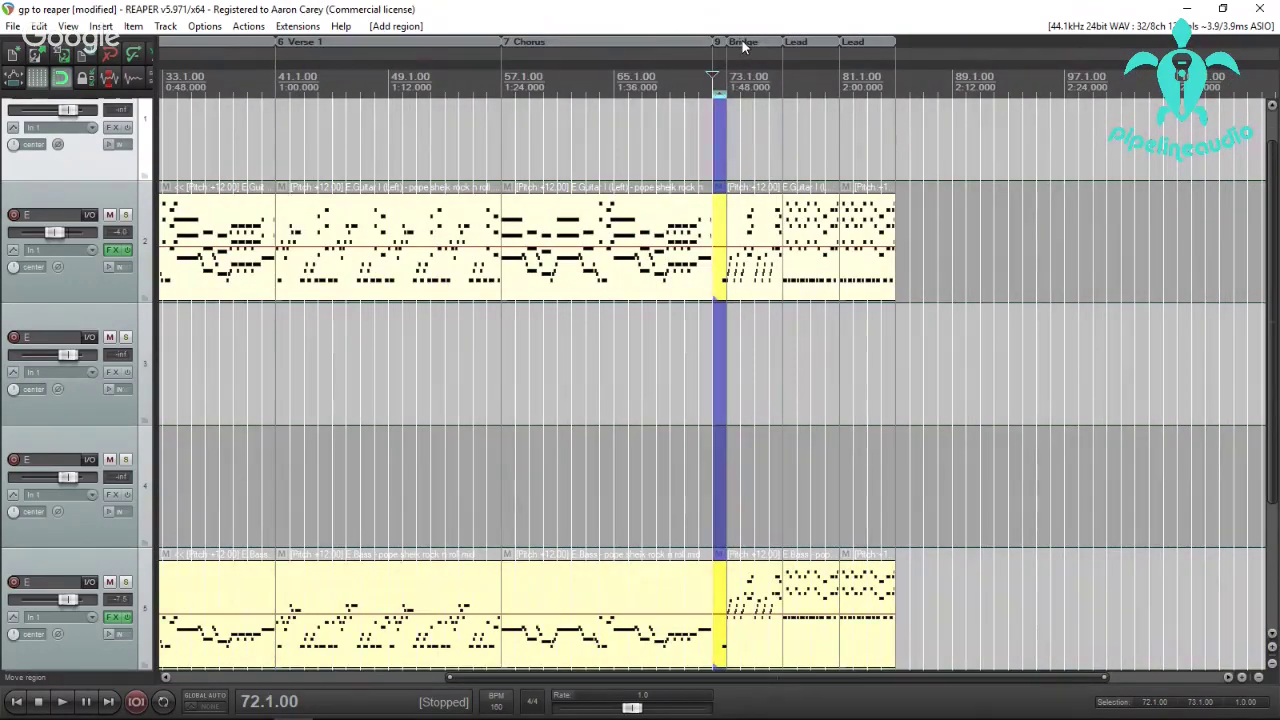
{"action": "left_click_drag", "start_coordinate": [856, 46], "coordinate": [912, 45]}
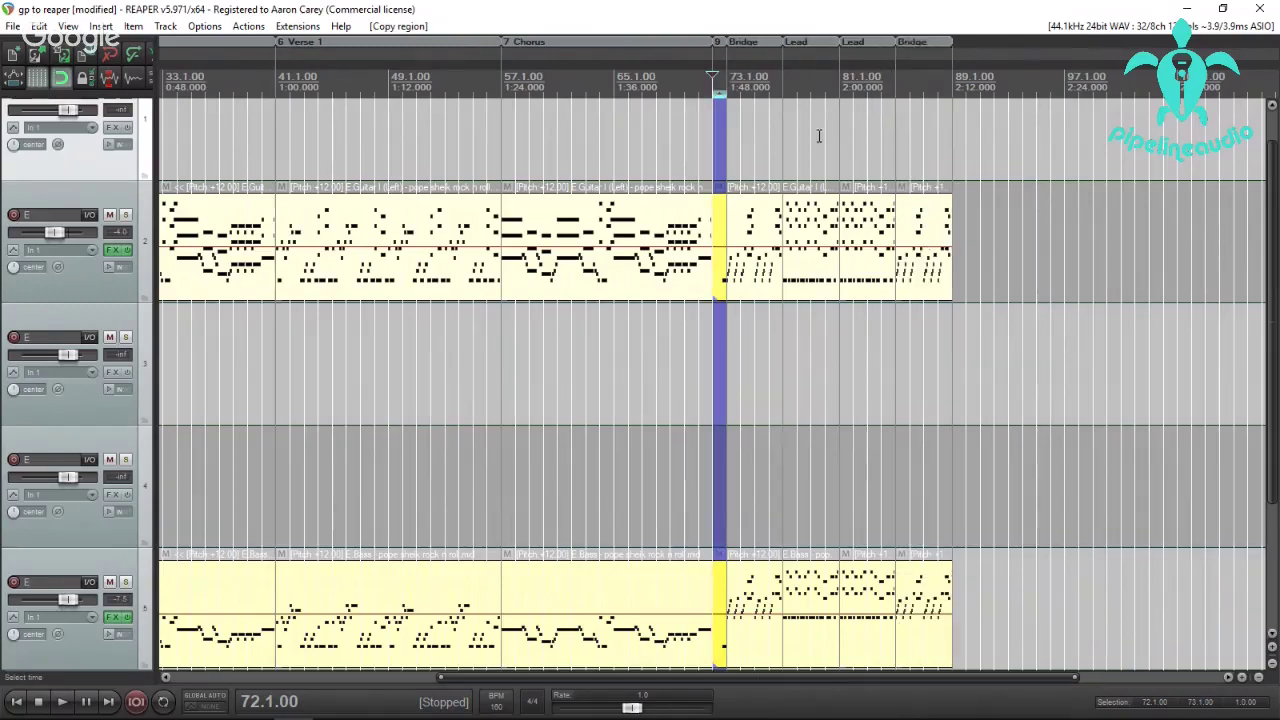
Copy the Intro region to bar 89 after the last Bridge, and copy the Verse 1 region to bar 97 behind it.
{"action": "scroll", "coordinate": [780, 128], "scroll_direction": "down", "scroll_amount": 2}
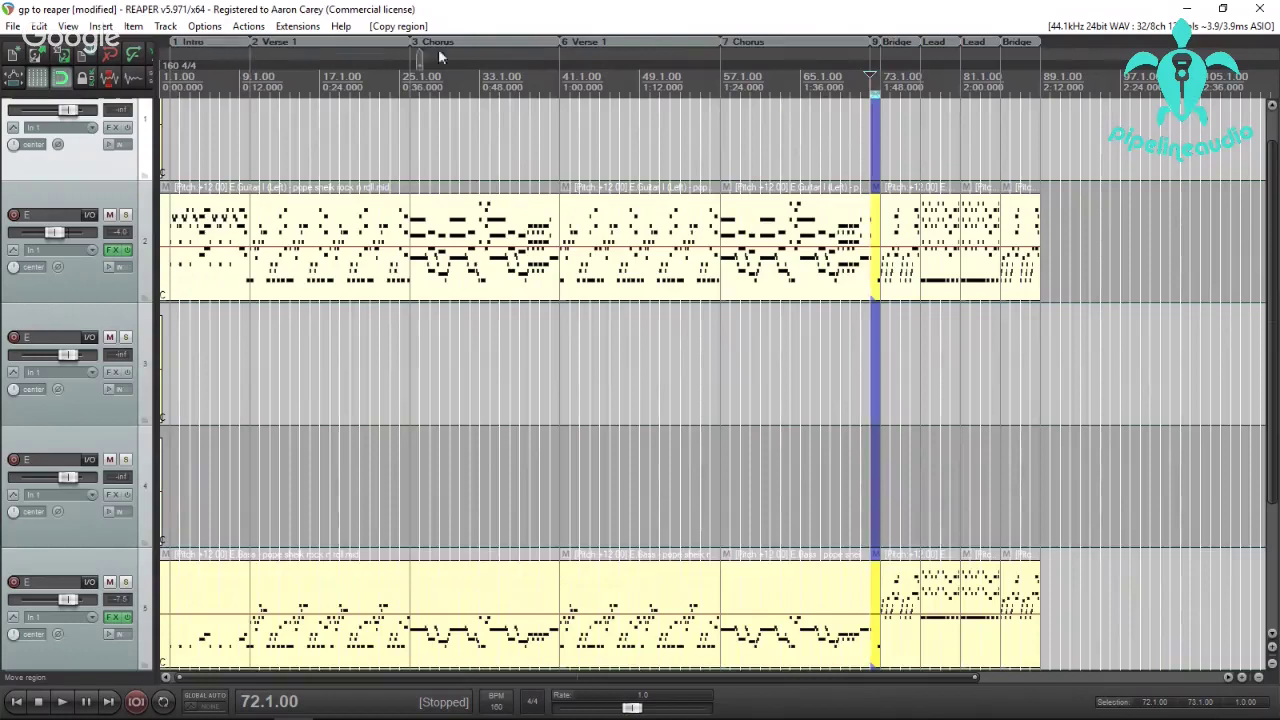
{"action": "left_click_drag", "start_coordinate": [938, 60], "coordinate": [1038, 59]}
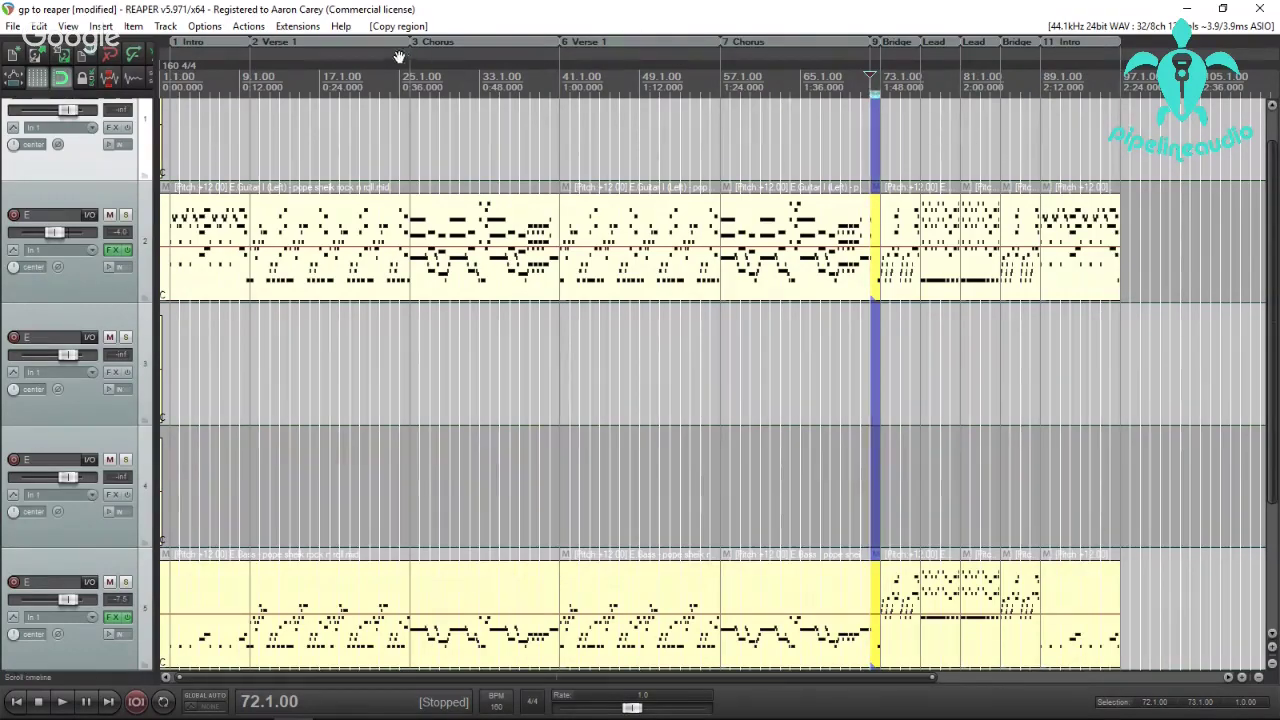
{"action": "left_click_drag", "start_coordinate": [304, 41], "coordinate": [1122, 45]}
{"action": "scroll", "coordinate": [714, 43], "scroll_direction": "down", "scroll_amount": 3}
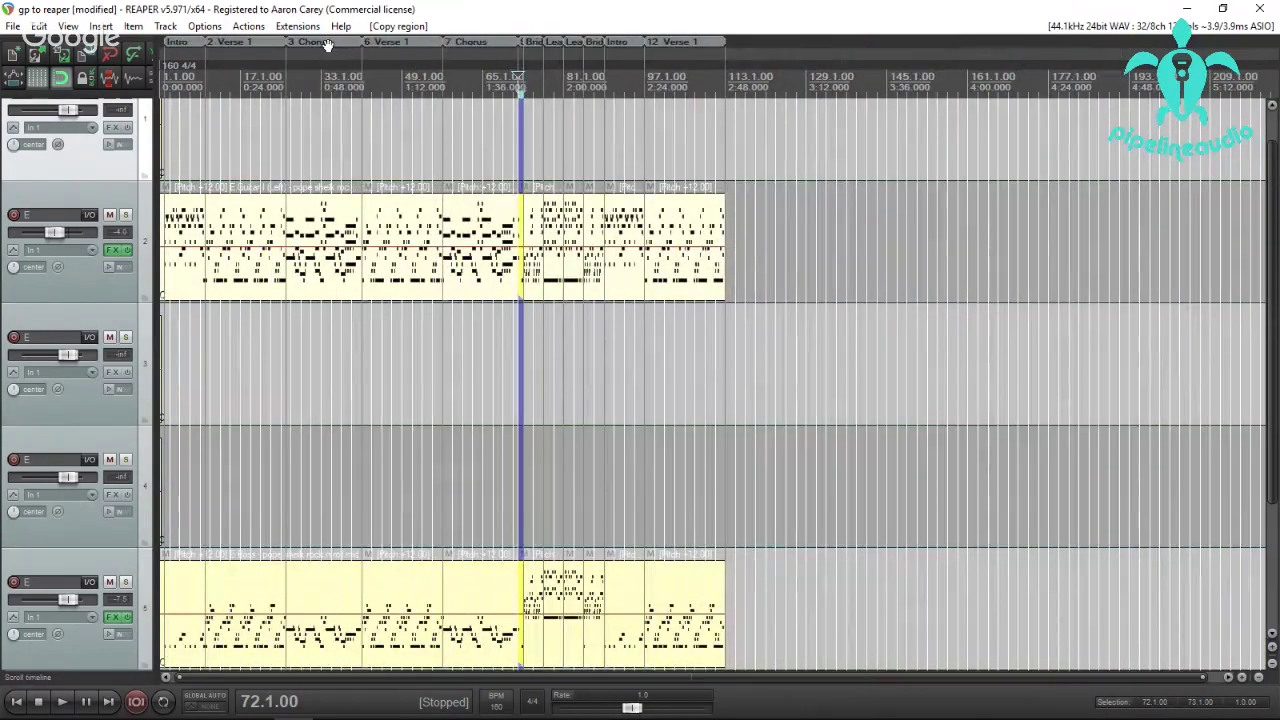
Copy the Chorus region twice in a row from bar 113, and place a copy of the Intro region after them at bar 143.
{"action": "left_click_drag", "start_coordinate": [331, 44], "coordinate": [728, 60]}
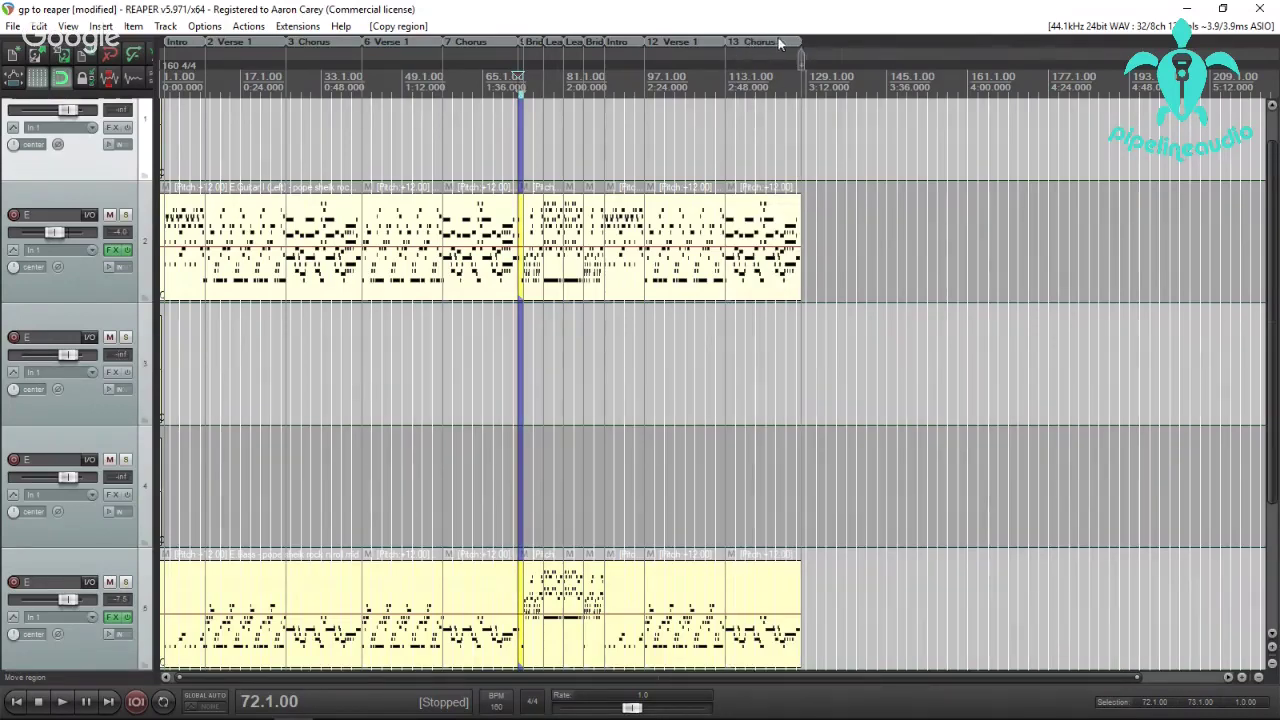
{"action": "left_click_drag", "start_coordinate": [748, 41], "coordinate": [786, 37]}
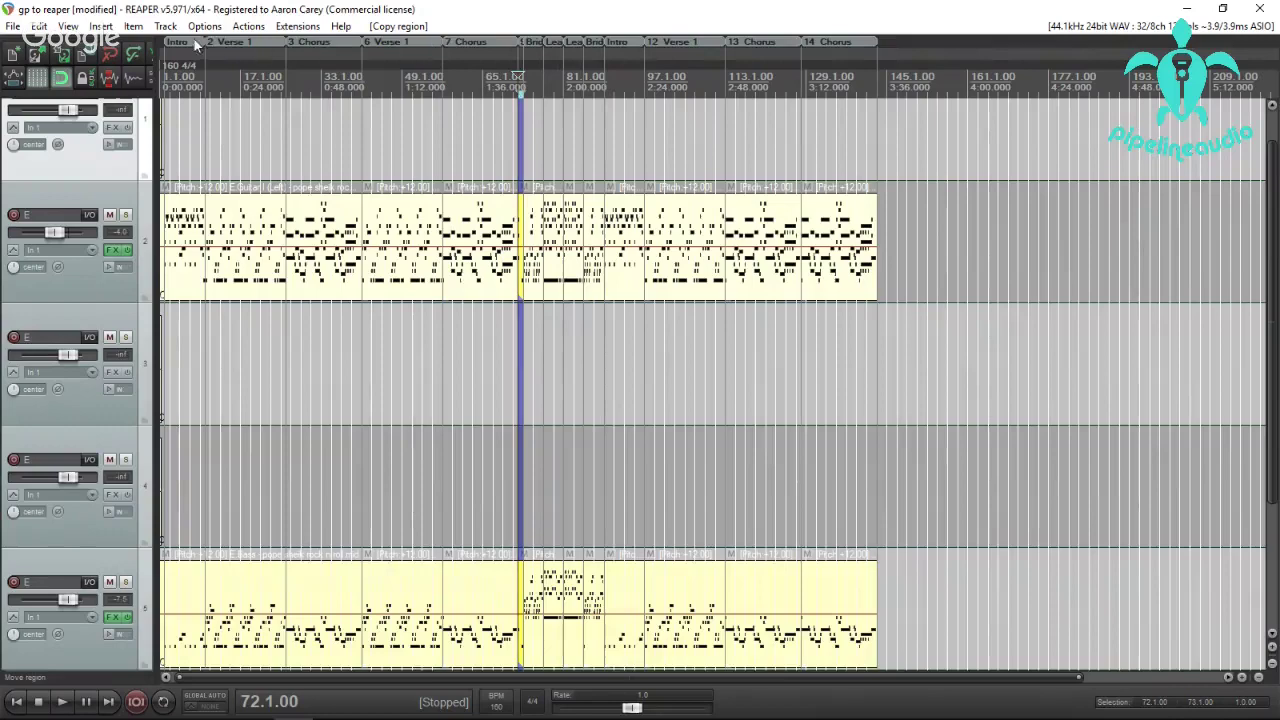
{"action": "left_click_drag", "start_coordinate": [880, 50], "coordinate": [877, 50]}
Play the closing Intro from 143.1.00 to check how the song ends, and inspect the final note of its guitar item.
{"action": "left_click", "coordinate": [886, 272]}
{"action": "scroll", "coordinate": [909, 257], "scroll_direction": "up", "scroll_amount": 5}
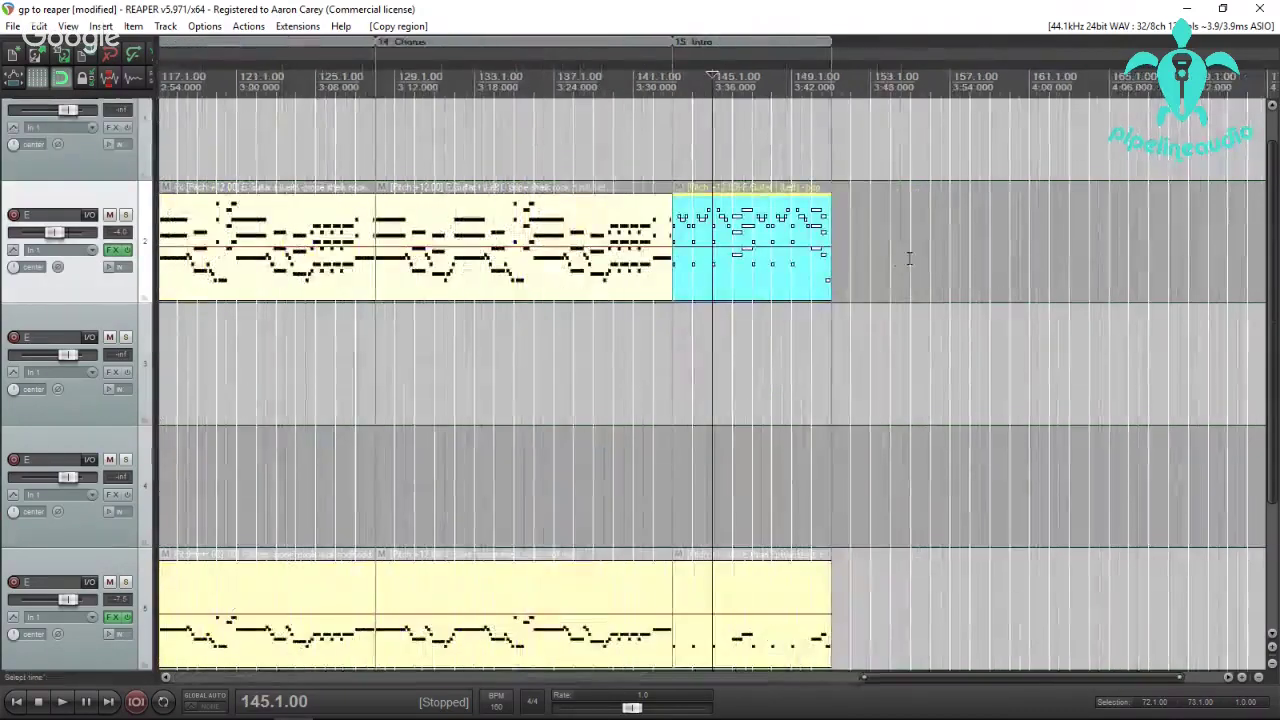
{"action": "left_click", "coordinate": [641, 280]}
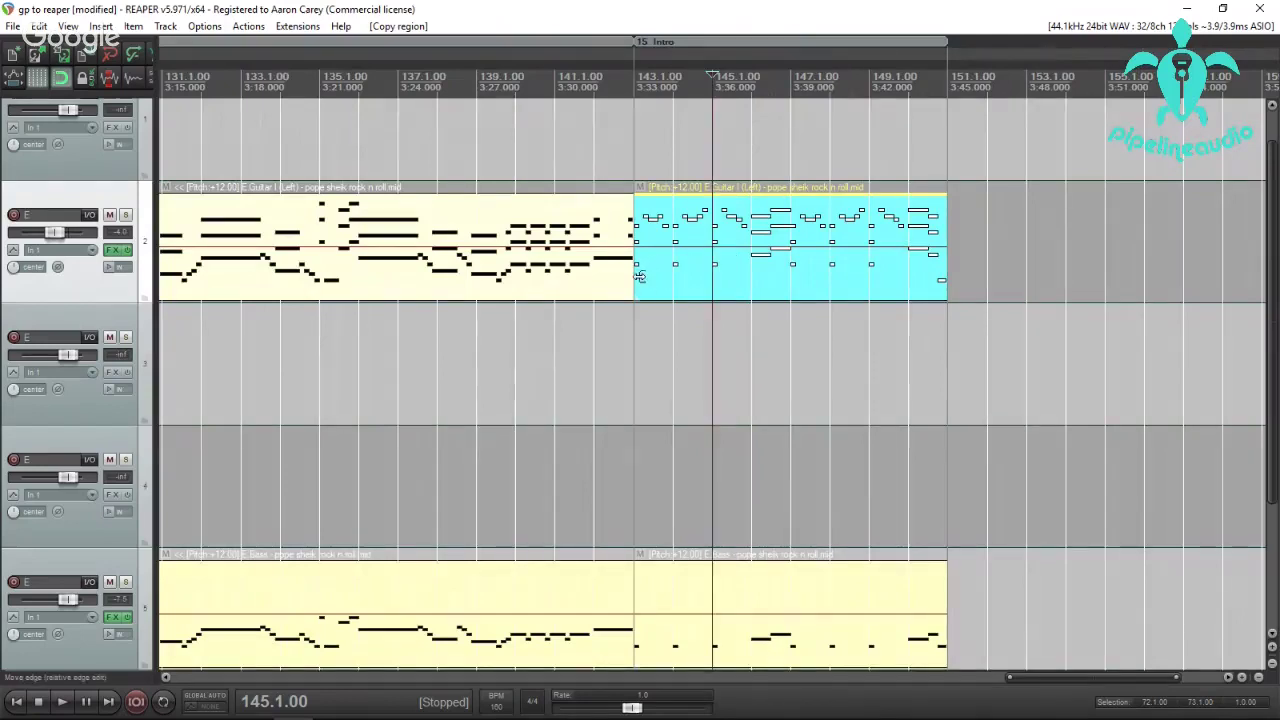
{"action": "key", "text": "space"}
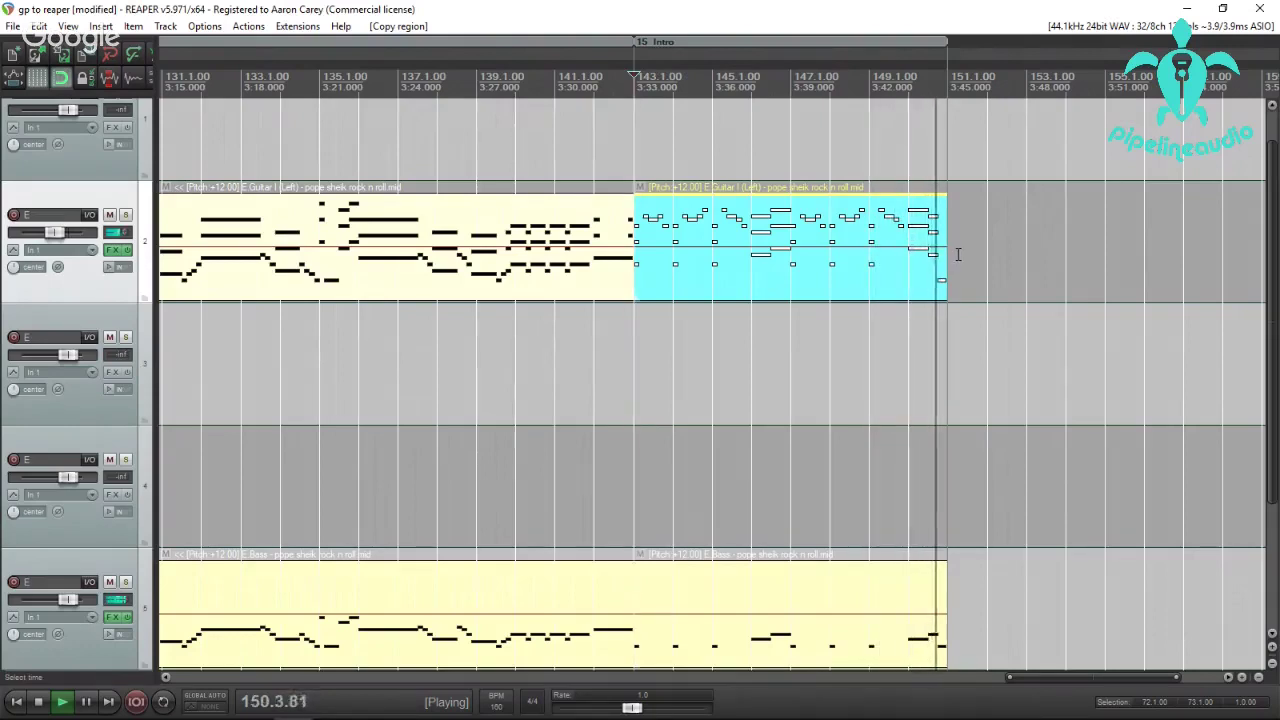
{"action": "key", "text": "space"}
{"action": "key", "text": "space"}
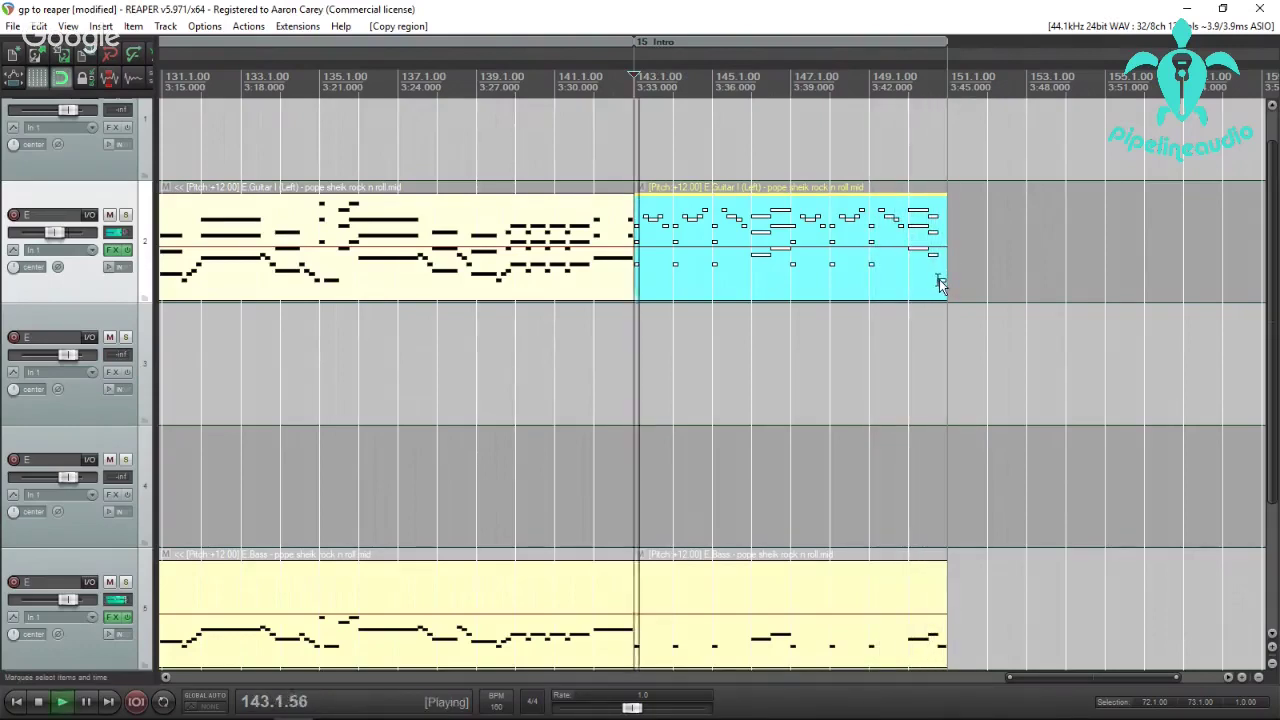
{"action": "key", "text": "space"}
{"action": "left_click", "coordinate": [942, 287]}
{"action": "scroll", "coordinate": [880, 280], "scroll_direction": "down", "scroll_amount": 5}
{"action": "scroll", "coordinate": [866, 278], "scroll_direction": "down", "scroll_amount": 6}
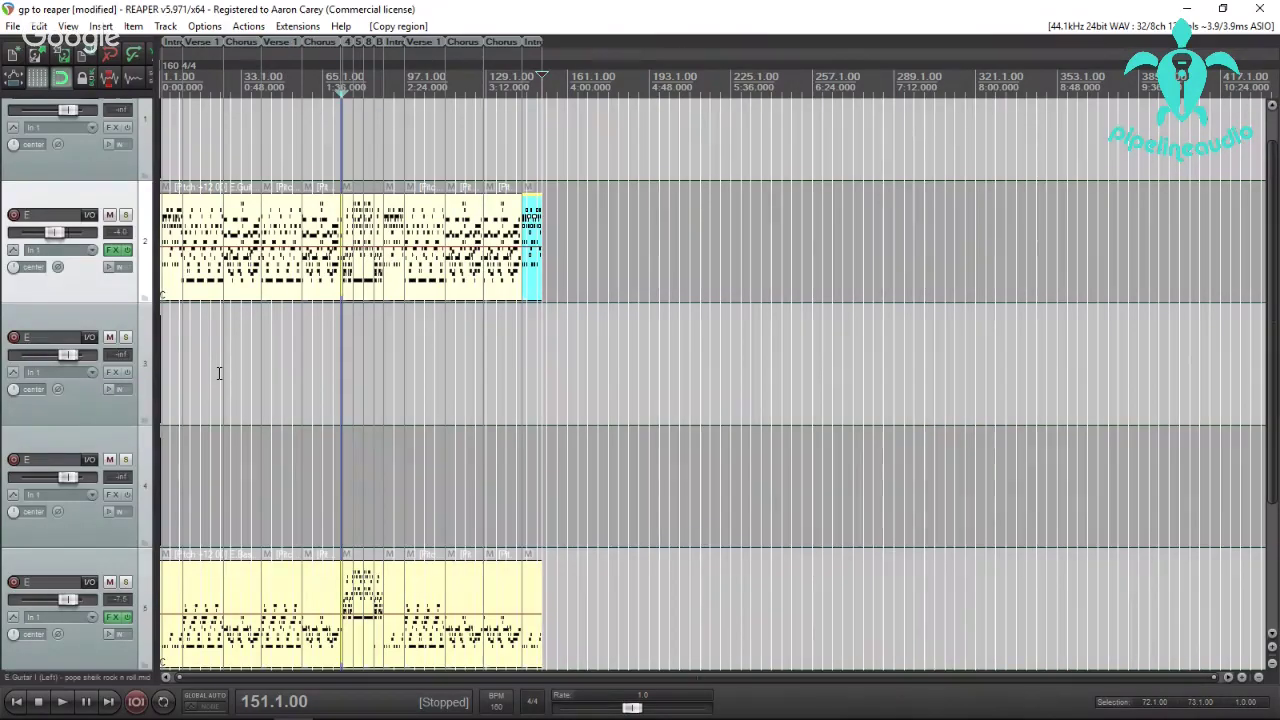
Insert a new track below the guitar track and toggle its record arming.
{"action": "right_click", "coordinate": [49, 296]}
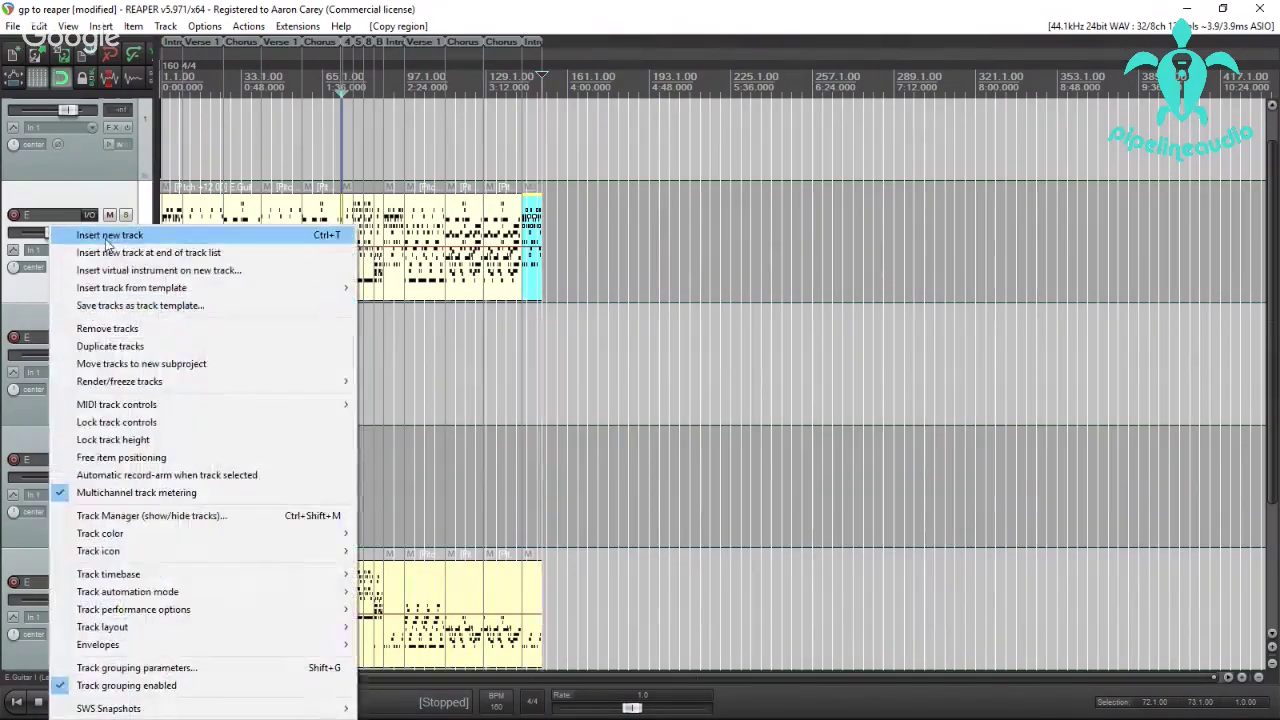
{"action": "left_click", "coordinate": [105, 237]}
{"action": "left_click", "coordinate": [13, 338]}
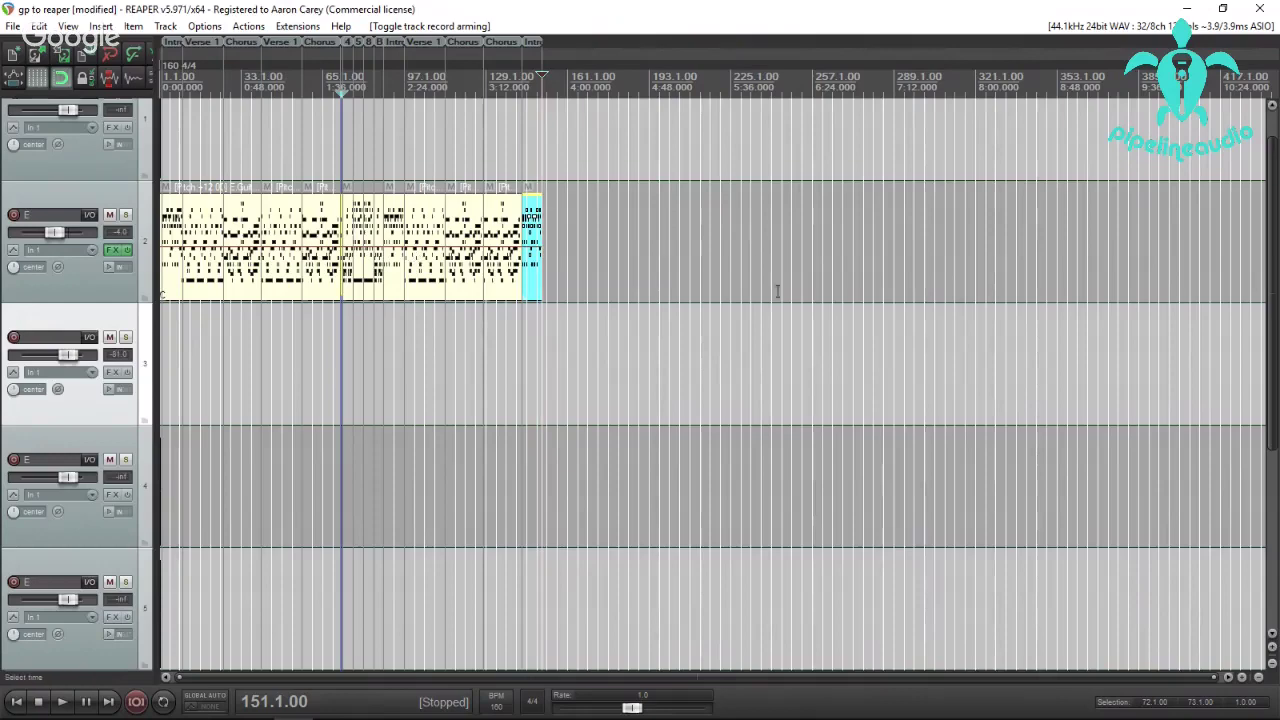
{"action": "left_click", "coordinate": [172, 163]}
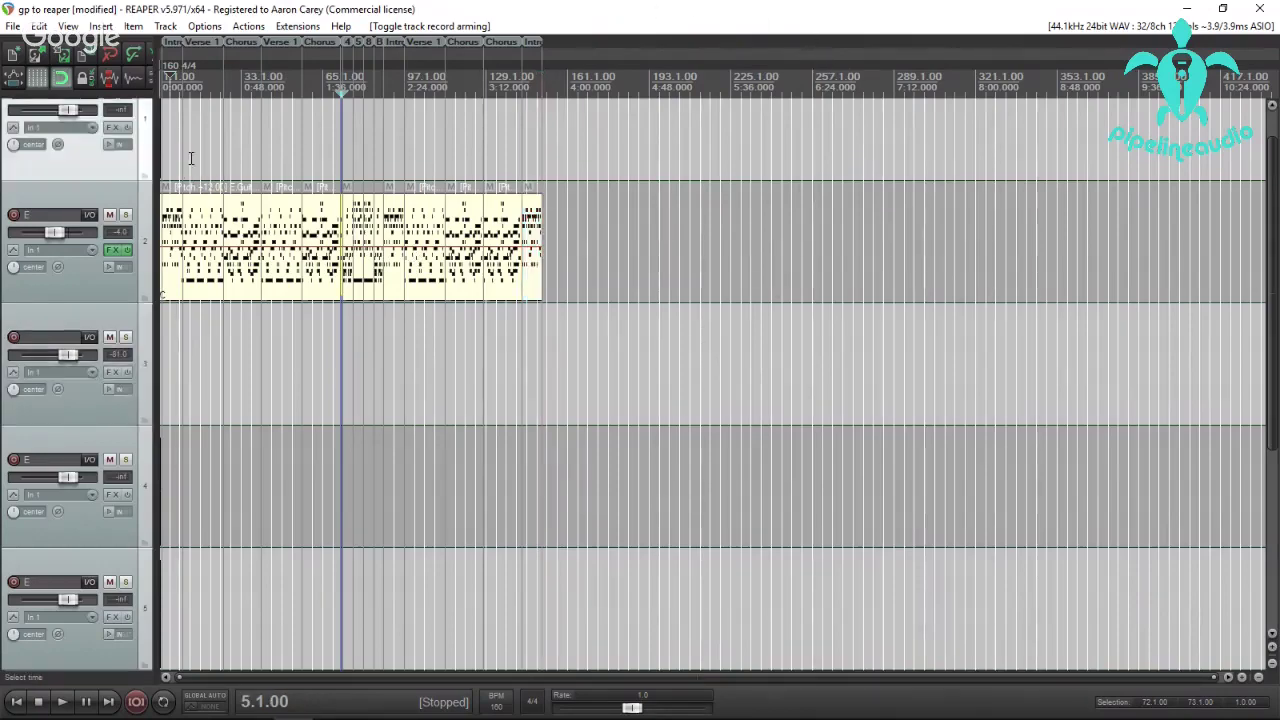
{"action": "scroll", "coordinate": [325, 171], "scroll_direction": "up", "scroll_amount": 5}
{"action": "scroll", "coordinate": [916, 316], "scroll_direction": "down", "scroll_amount": 2}
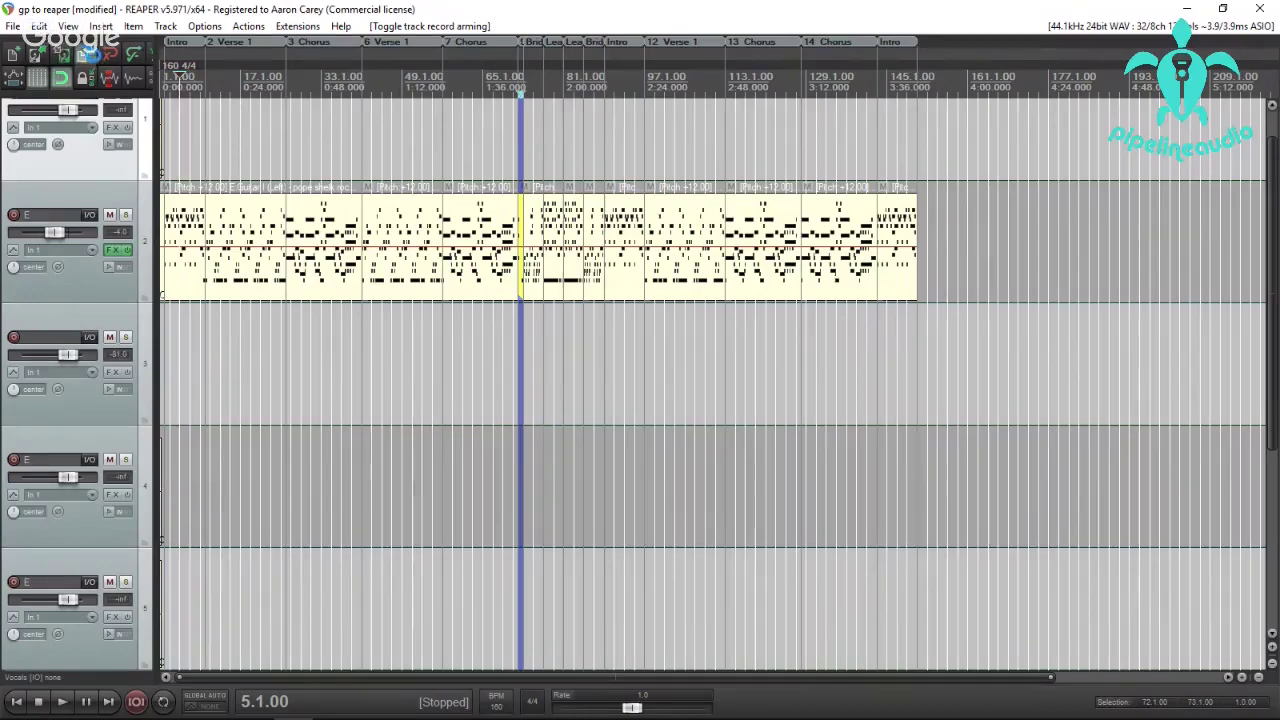
Try the Beats (position, length, rate) timebase for items, envelopes and markers in the project settings, view the tempo envelope timebase options, and discard the changes.
{"action": "key", "text": "alt+Return"}
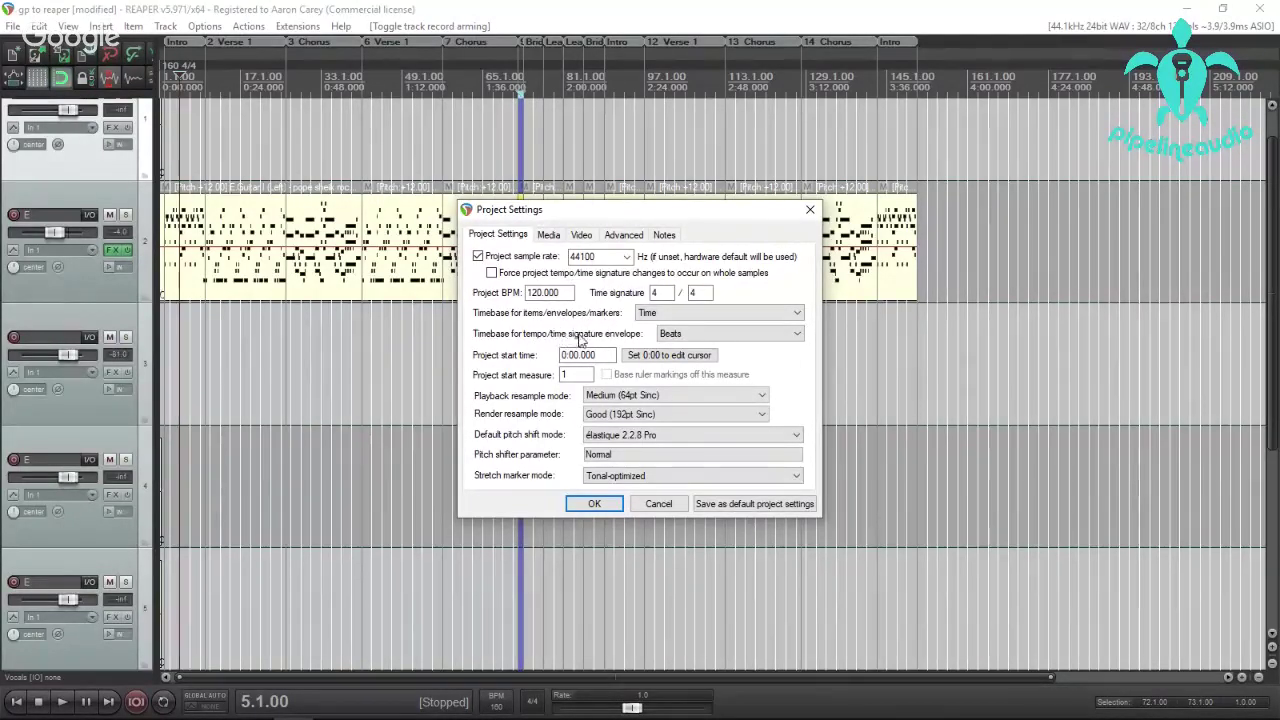
{"action": "left_click", "coordinate": [720, 312]}
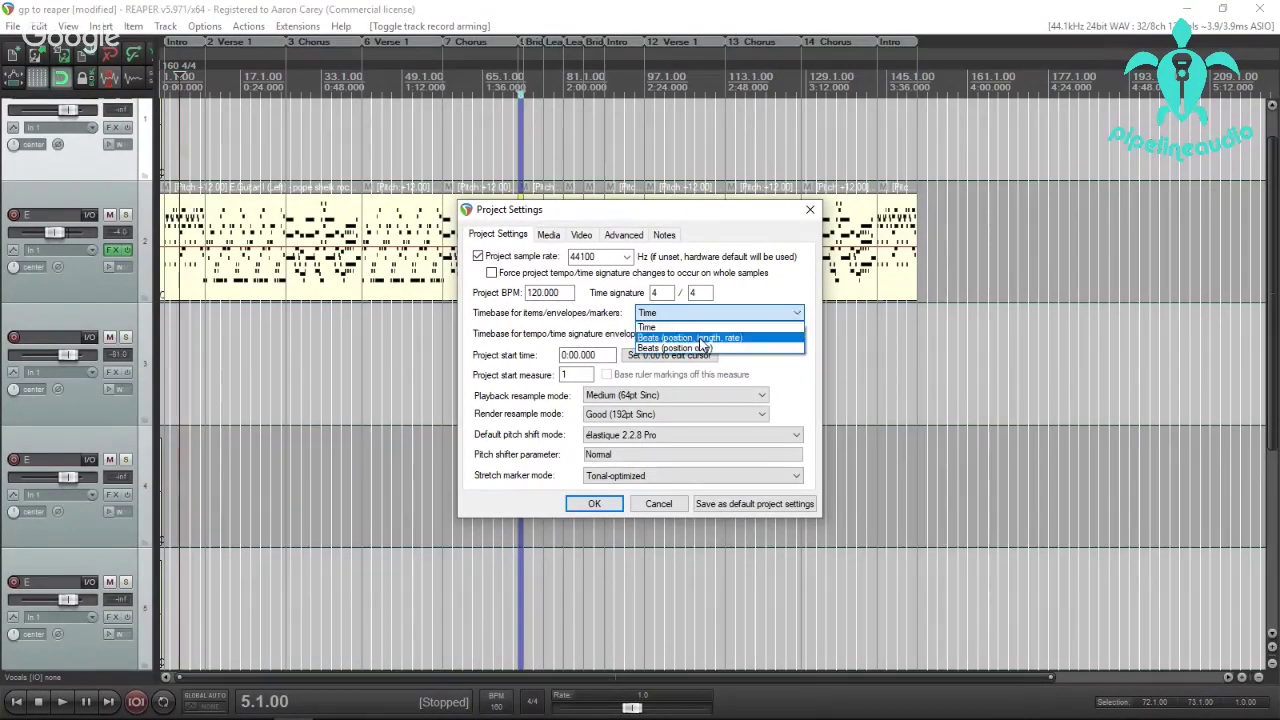
{"action": "left_click", "coordinate": [733, 336]}
{"action": "left_click", "coordinate": [729, 338]}
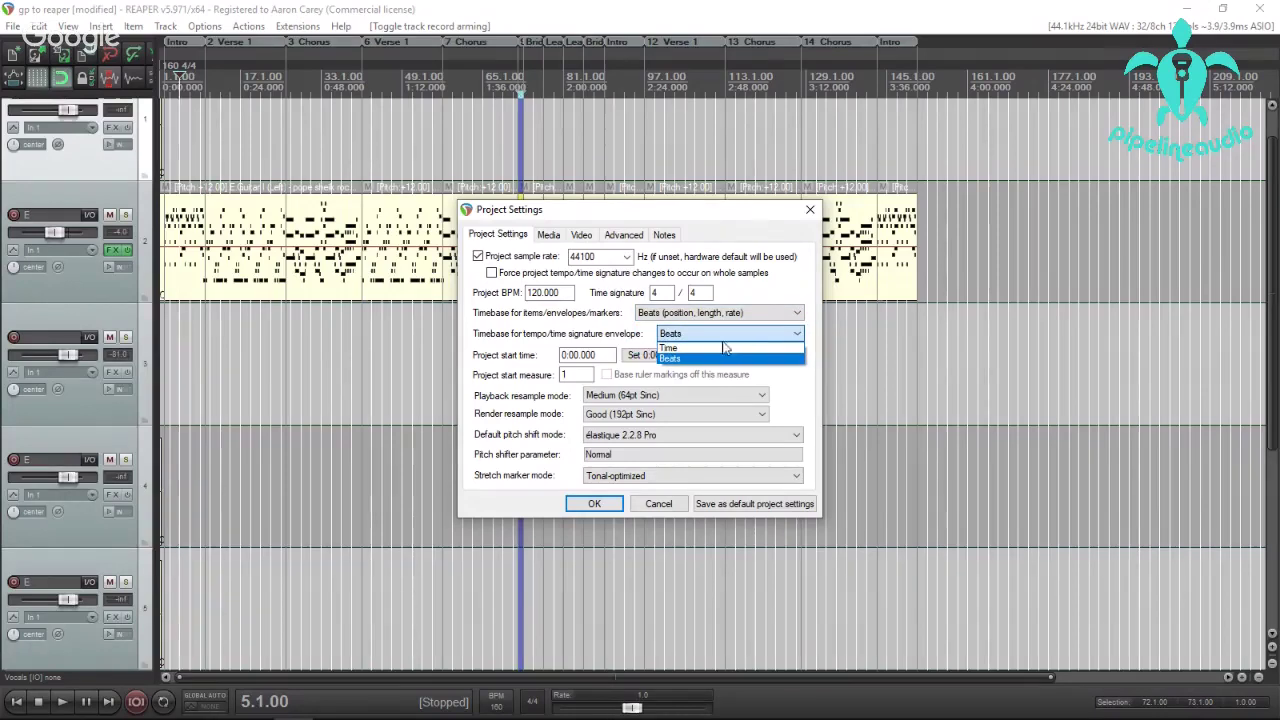
{"action": "left_click", "coordinate": [751, 289]}
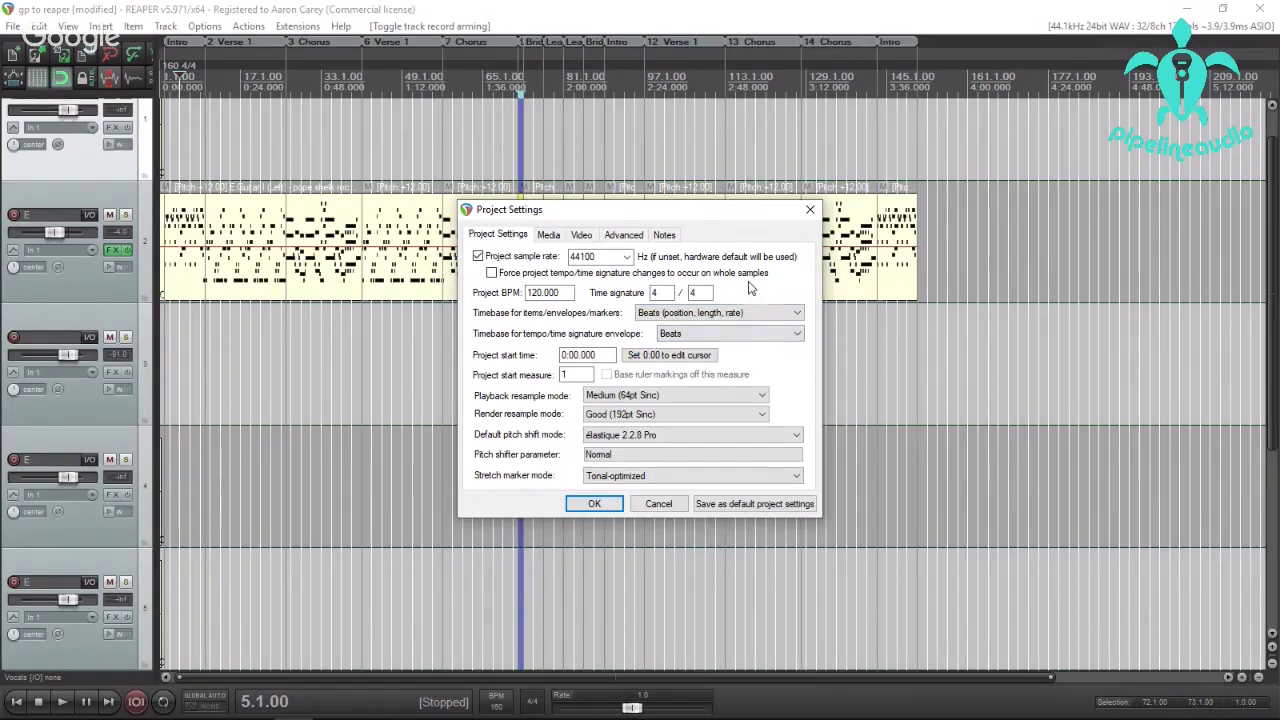
{"action": "left_click", "coordinate": [657, 503]}
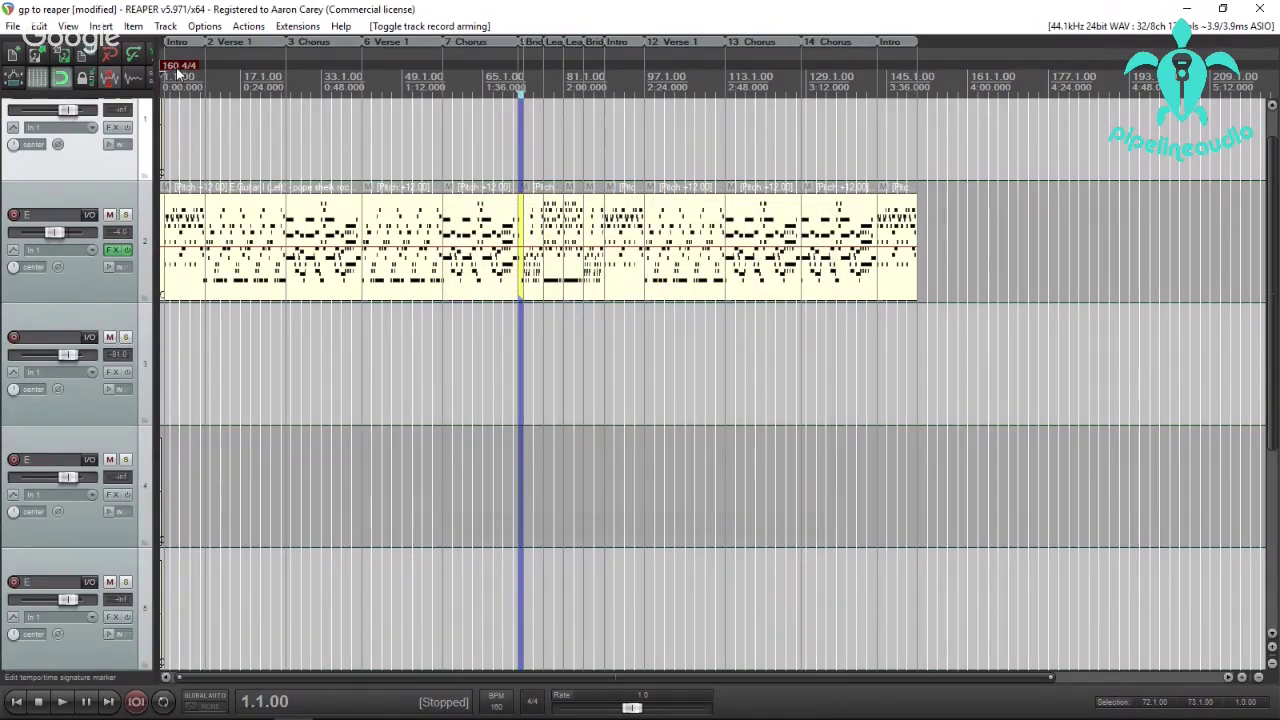
Edit the tempo marker at 1.1.00 and set its tempo to 180 BPM.
{"action": "right_click", "coordinate": [178, 72]}
{"action": "left_click", "coordinate": [213, 84]}
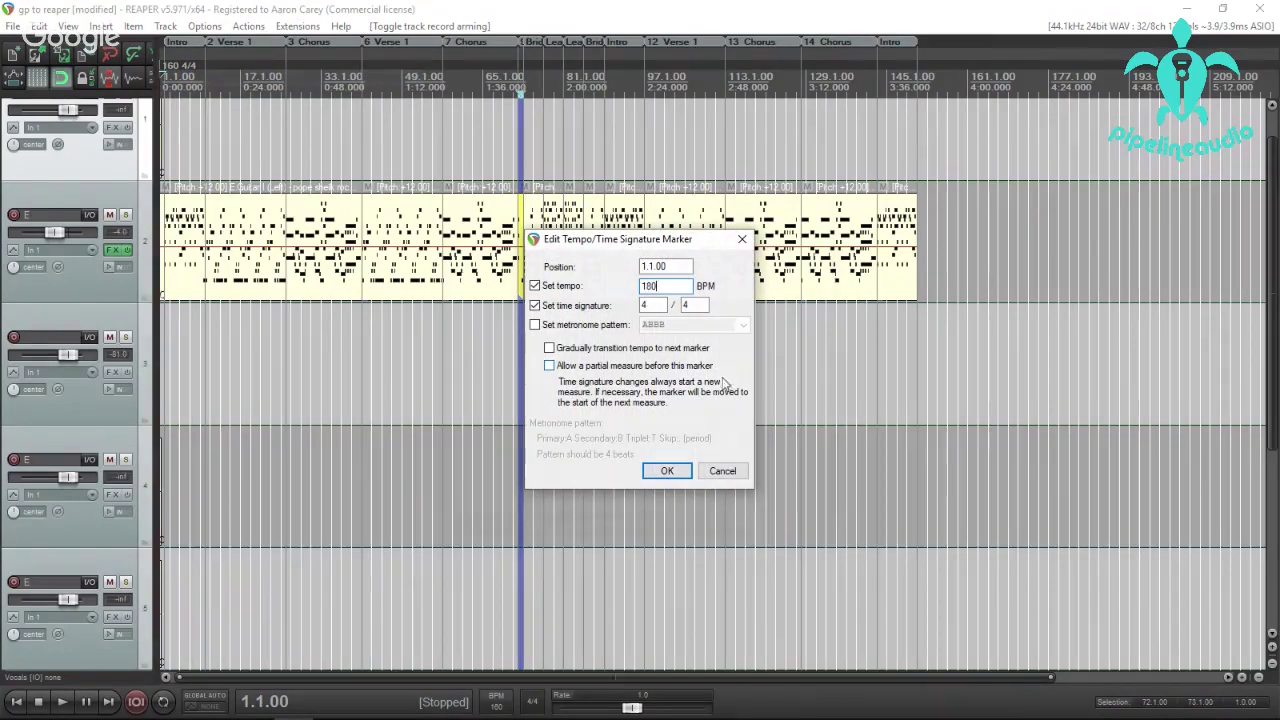
{"action": "left_click", "coordinate": [667, 471]}
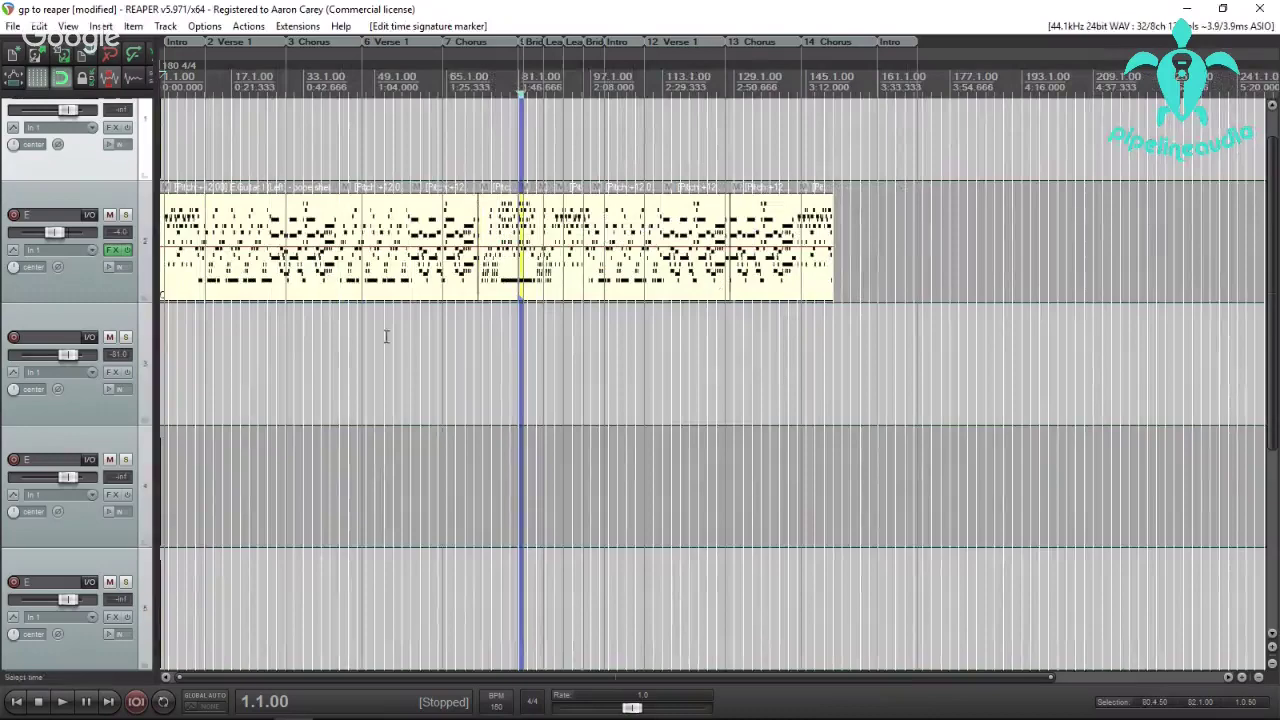
Examine how the MIDI items on the guitar, bass and drum tracks line up with the regions after the tempo change.
{"action": "scroll", "coordinate": [365, 332], "scroll_direction": "up", "scroll_amount": 4}
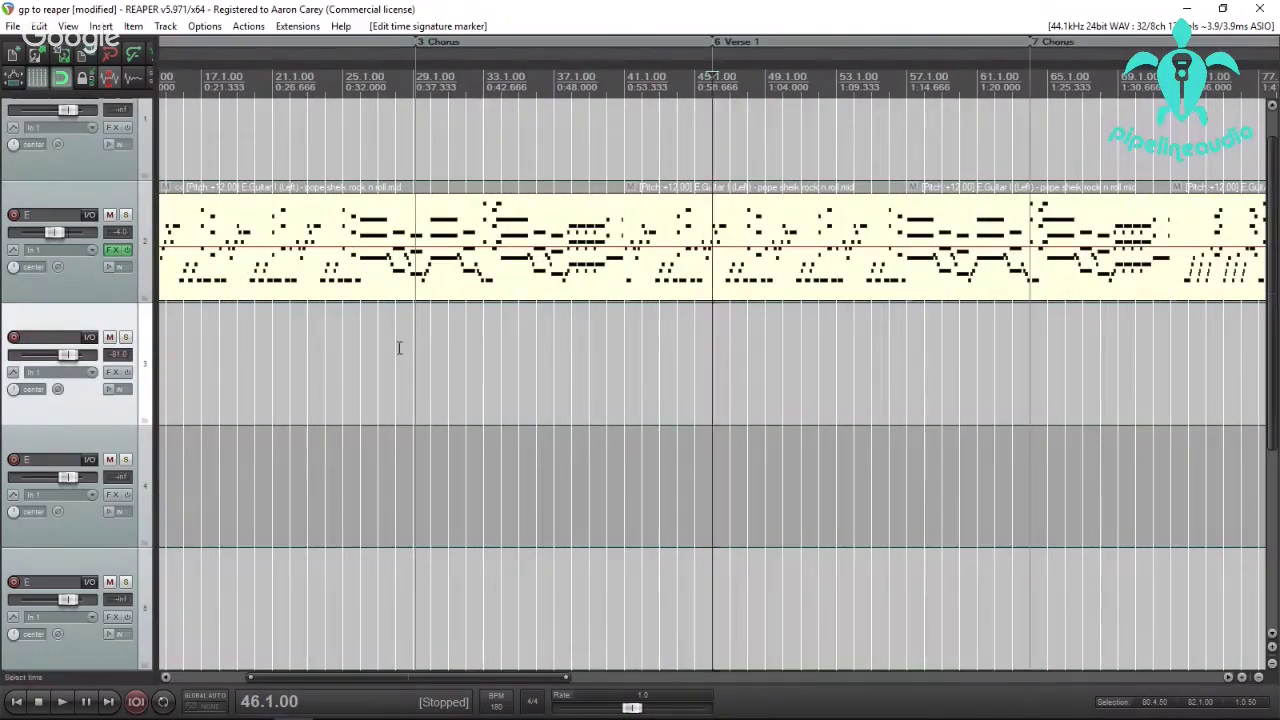
{"action": "scroll", "coordinate": [399, 347], "scroll_direction": "down", "scroll_amount": 4}
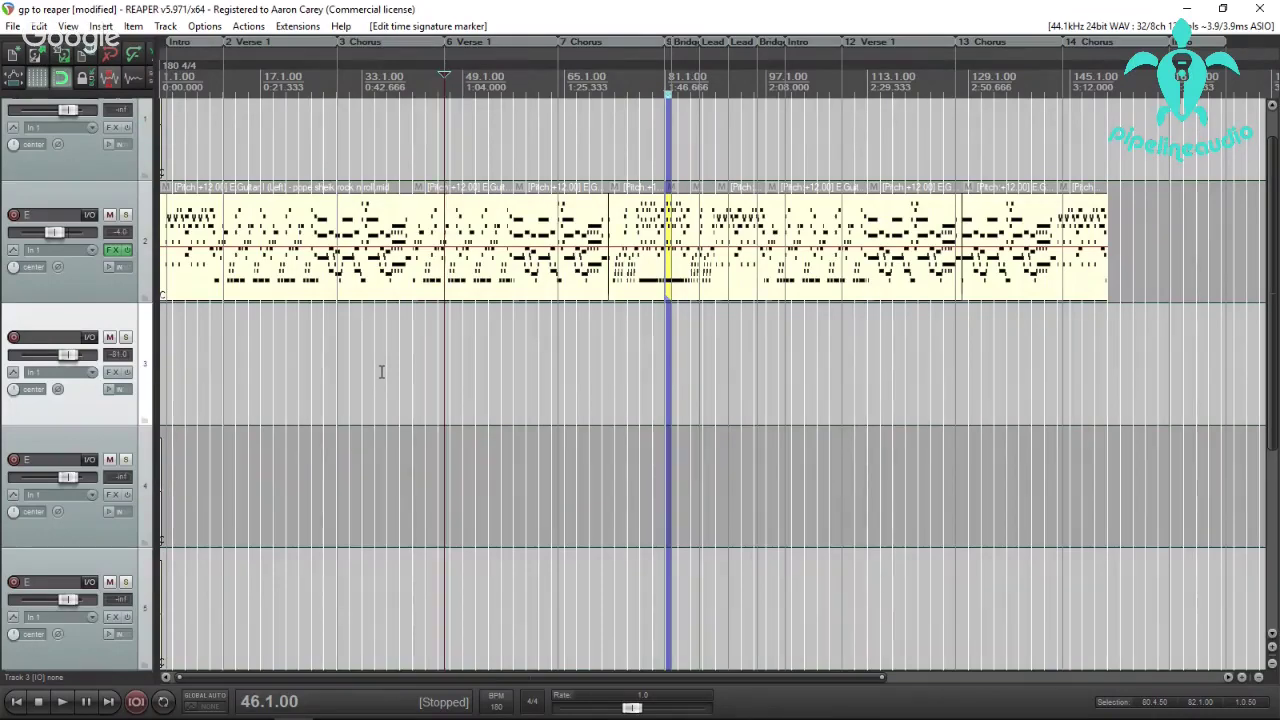
{"action": "scroll", "coordinate": [357, 360], "scroll_direction": "down", "scroll_amount": 2}
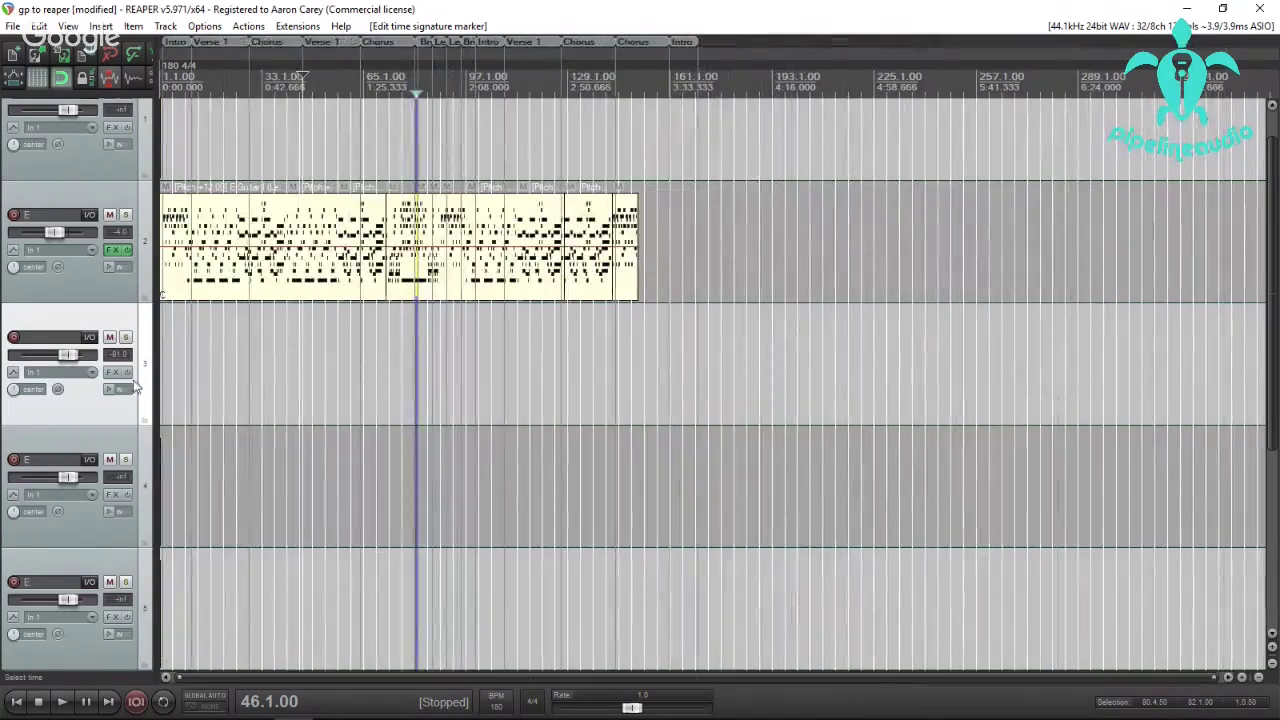
{"action": "scroll", "coordinate": [92, 384], "scroll_direction": "down", "scroll_amount": 5}
{"action": "scroll", "coordinate": [92, 384], "scroll_direction": "down", "scroll_amount": 3}
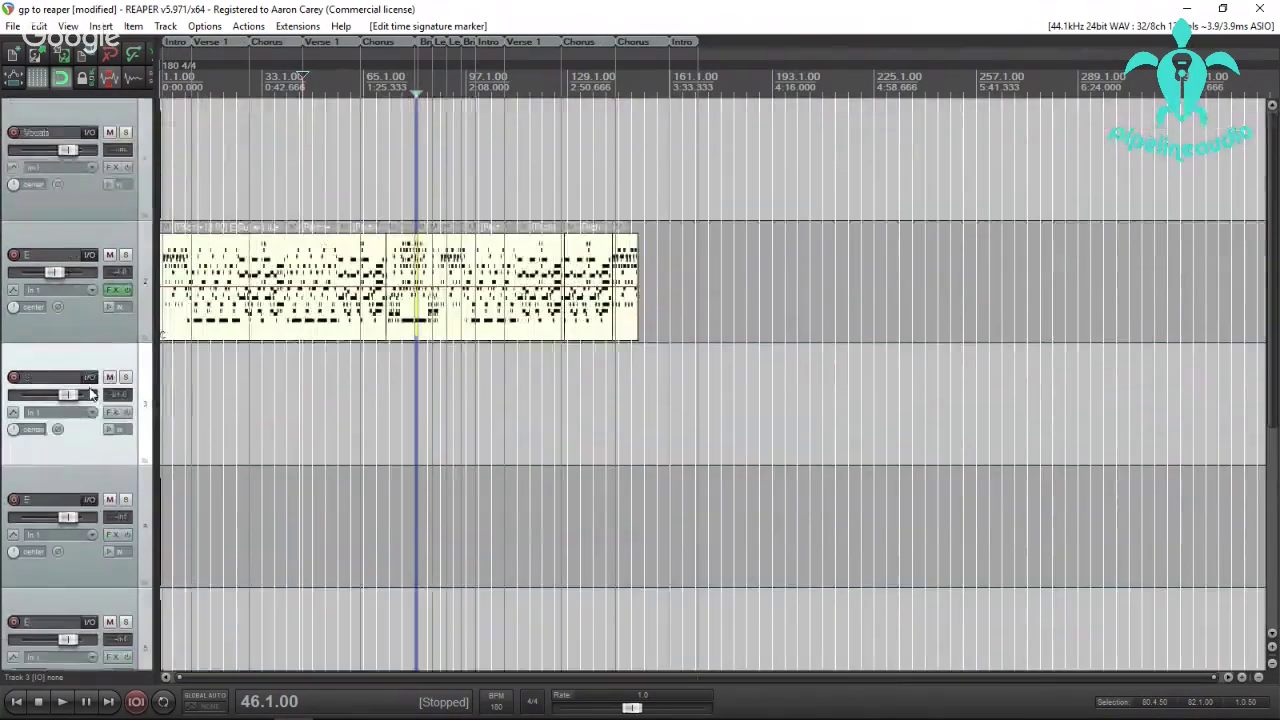
{"action": "scroll", "coordinate": [65, 401], "scroll_direction": "up", "scroll_amount": 3}
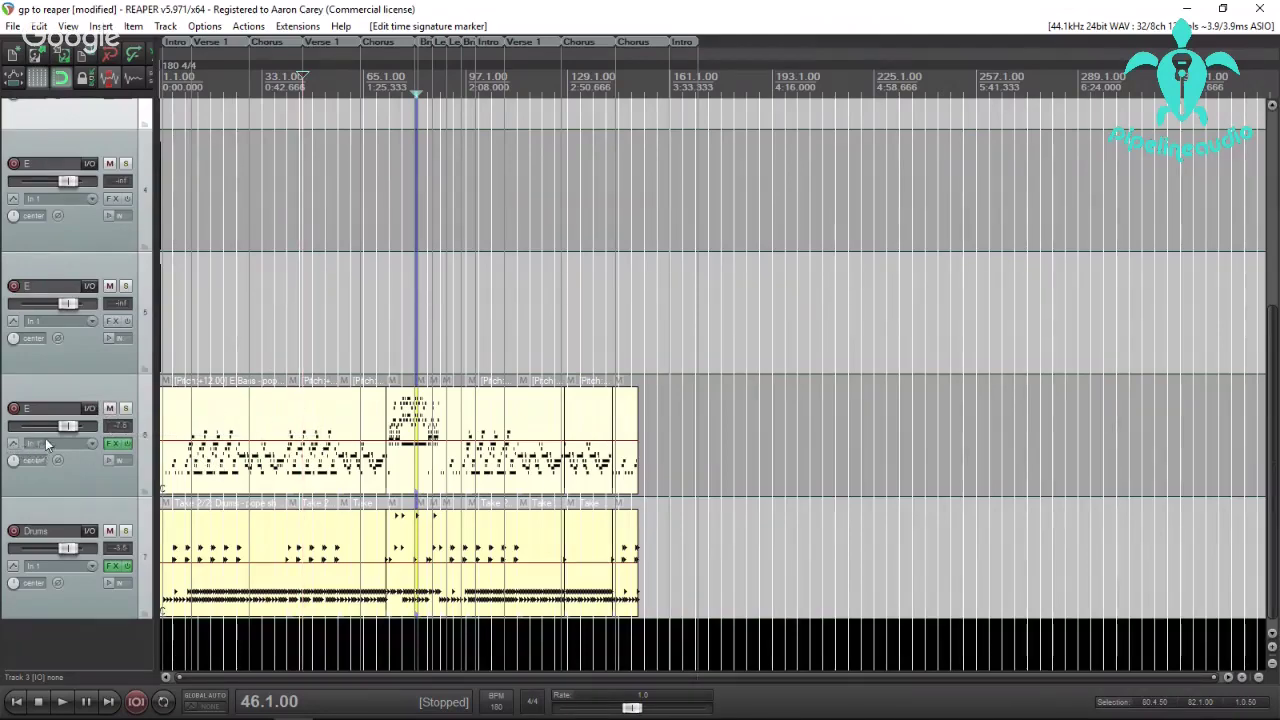
{"action": "scroll", "coordinate": [66, 436], "scroll_direction": "up", "scroll_amount": 3}
{"action": "scroll", "coordinate": [66, 430], "scroll_direction": "down", "scroll_amount": 5}
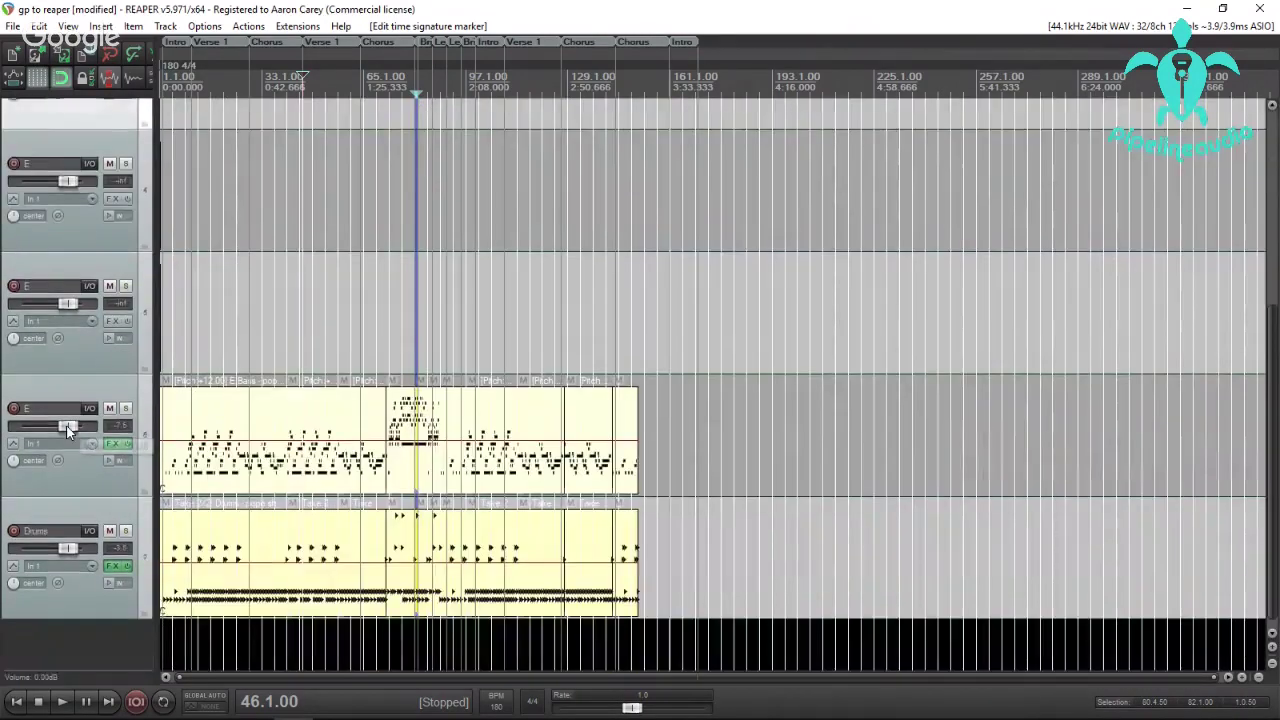
{"action": "scroll", "coordinate": [68, 430], "scroll_direction": "up", "scroll_amount": 1}
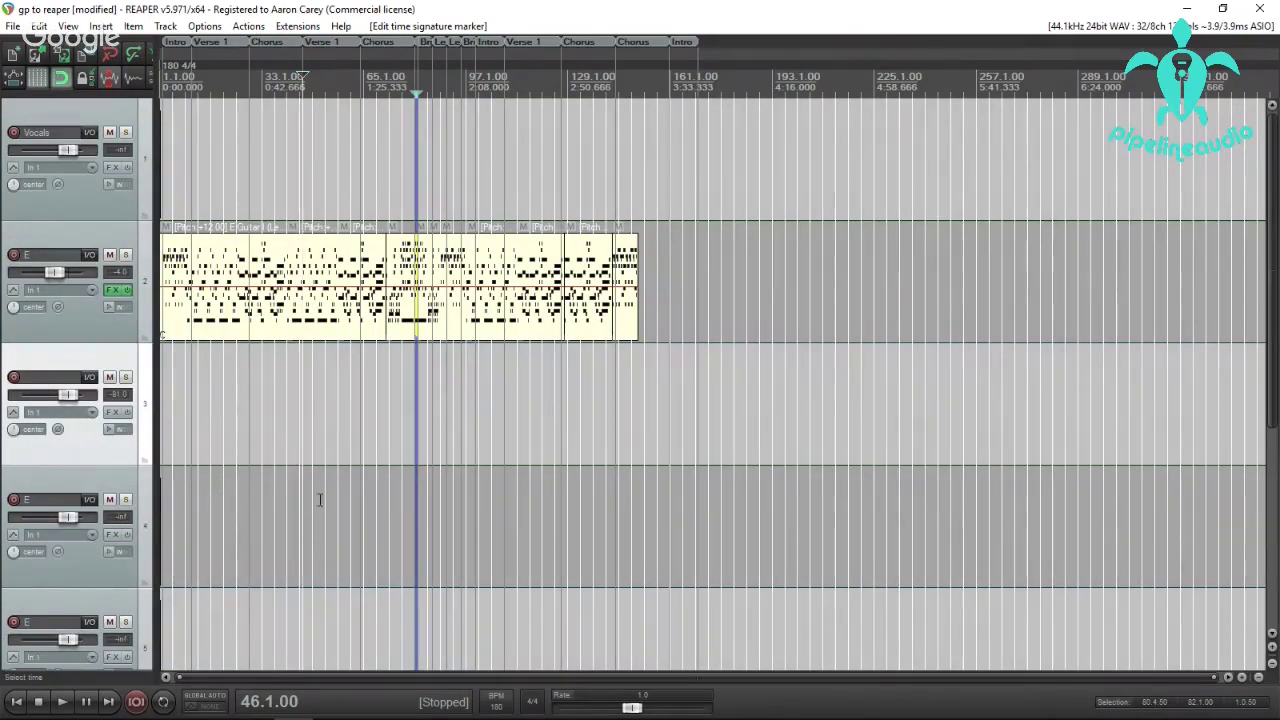
Play the song from the beginning through the Intro into Verse 1 and stop.
{"action": "left_click", "coordinate": [17, 702]}
{"action": "key", "text": "space"}
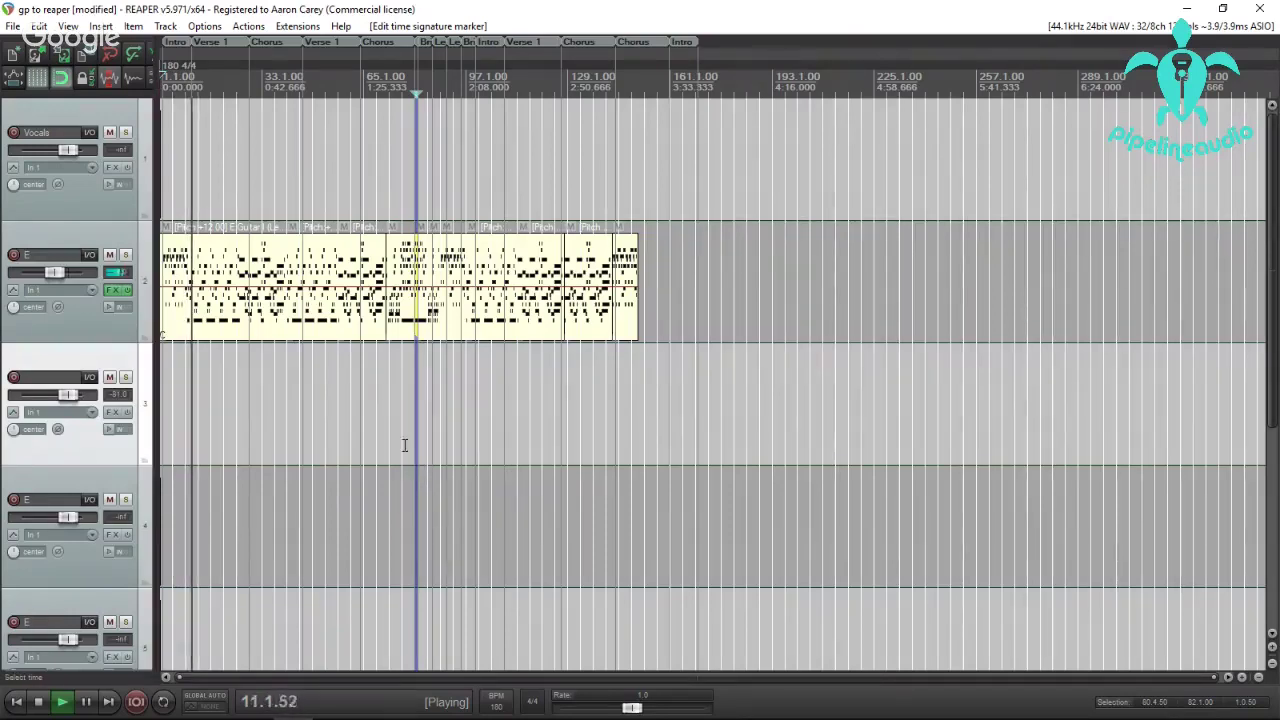
{"action": "key", "text": "space"}
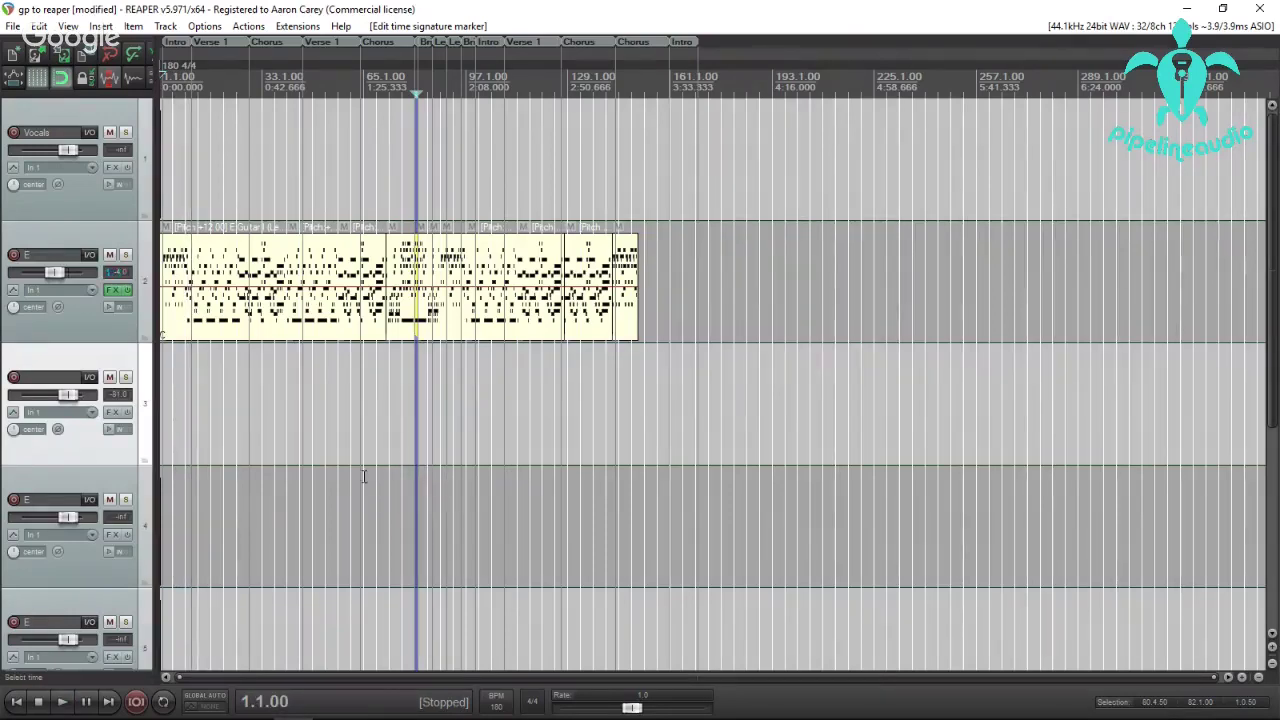
Mute the Drums track.
{"action": "scroll", "coordinate": [115, 468], "scroll_direction": "down", "scroll_amount": 3}
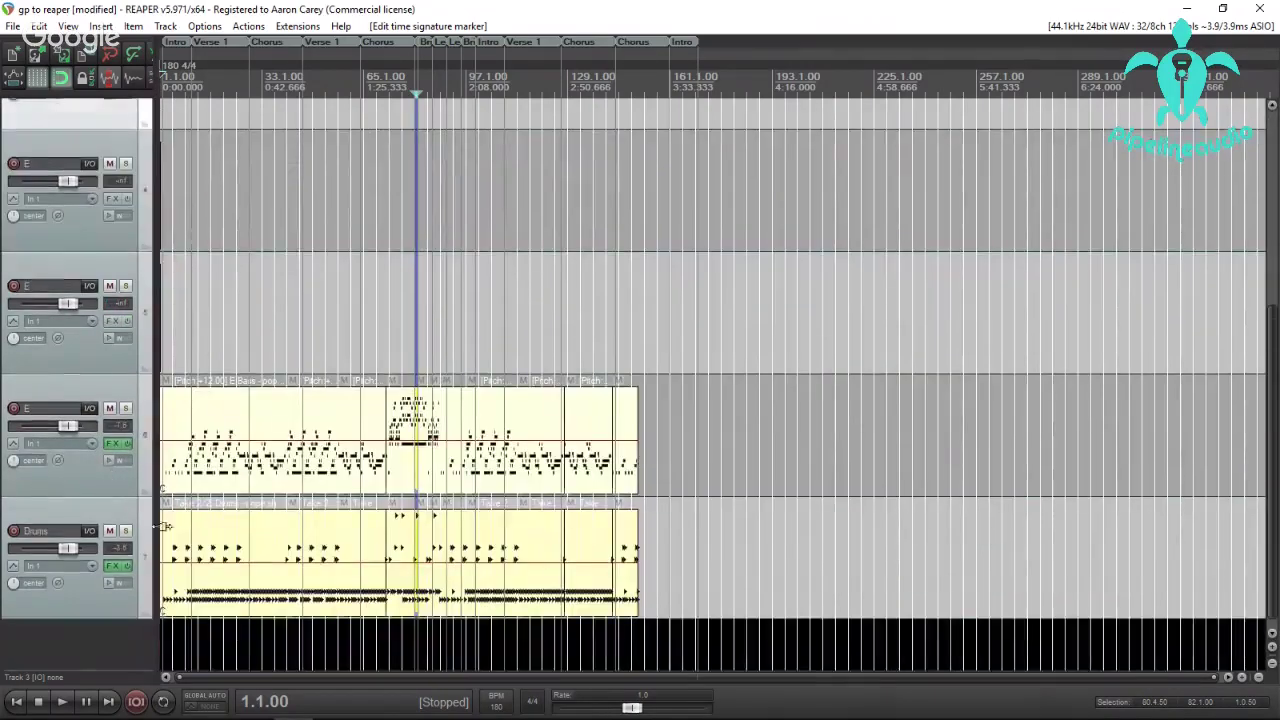
{"action": "left_click", "coordinate": [110, 530]}
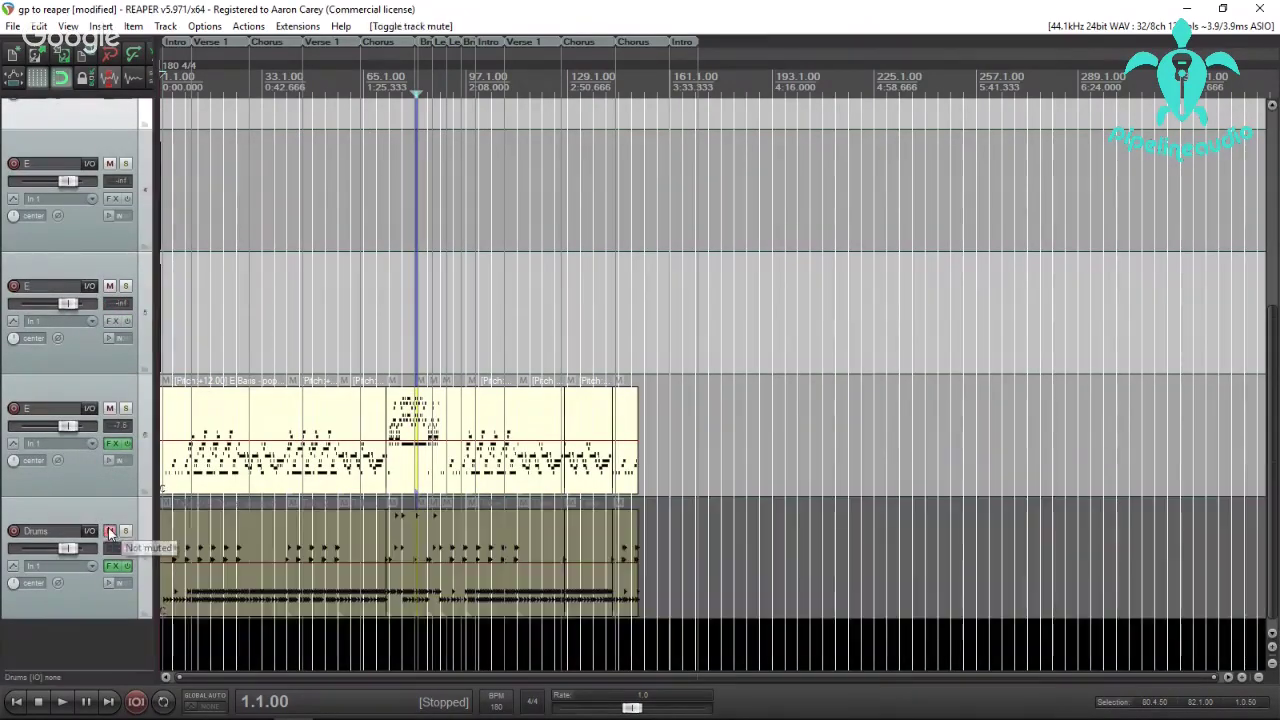
Unmute the Drums track and insert a new track directly below the Vocals track.
{"action": "left_click", "coordinate": [110, 532]}
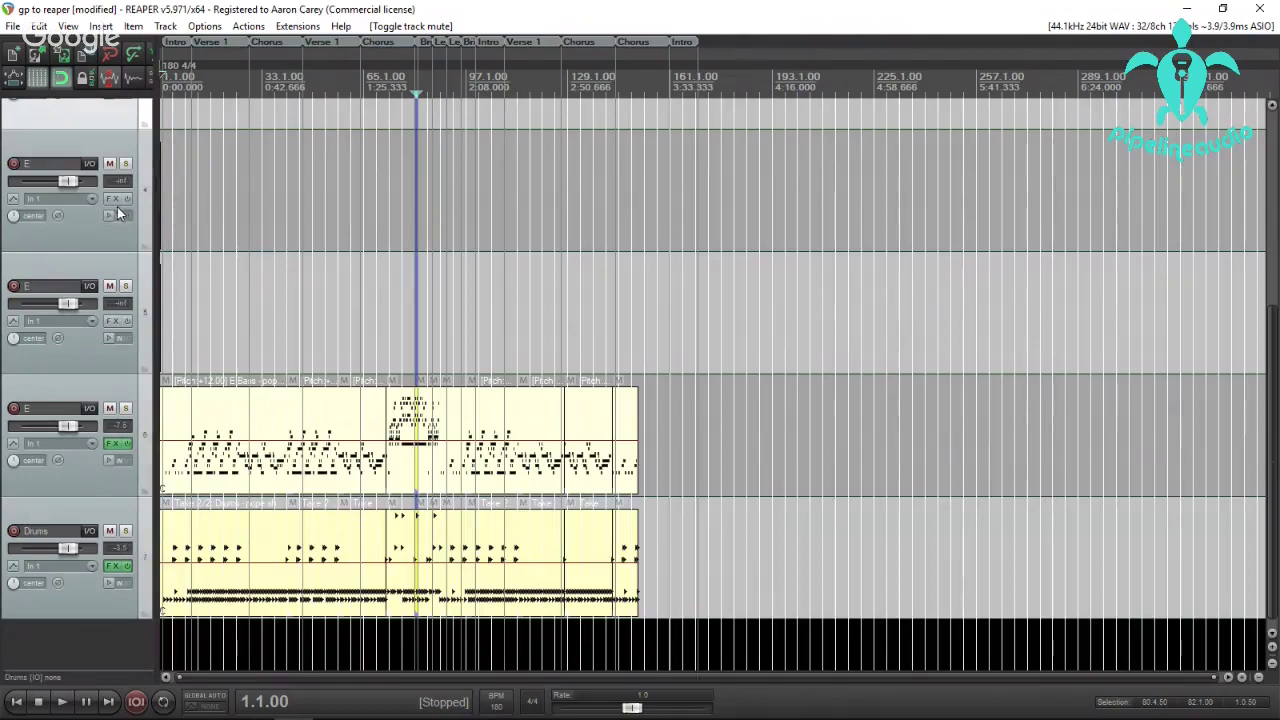
{"action": "scroll", "coordinate": [276, 295], "scroll_direction": "up", "scroll_amount": 2}
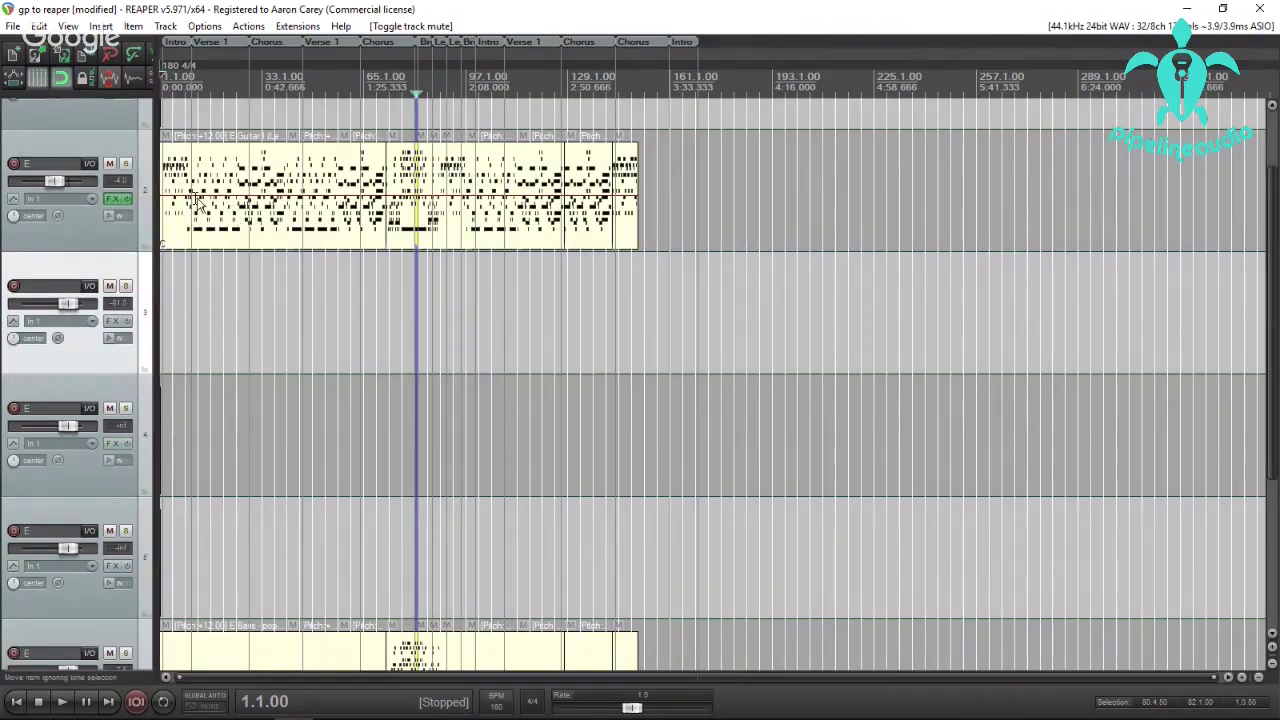
{"action": "scroll", "coordinate": [276, 295], "scroll_direction": "up", "scroll_amount": 1}
{"action": "right_click", "coordinate": [41, 201]}
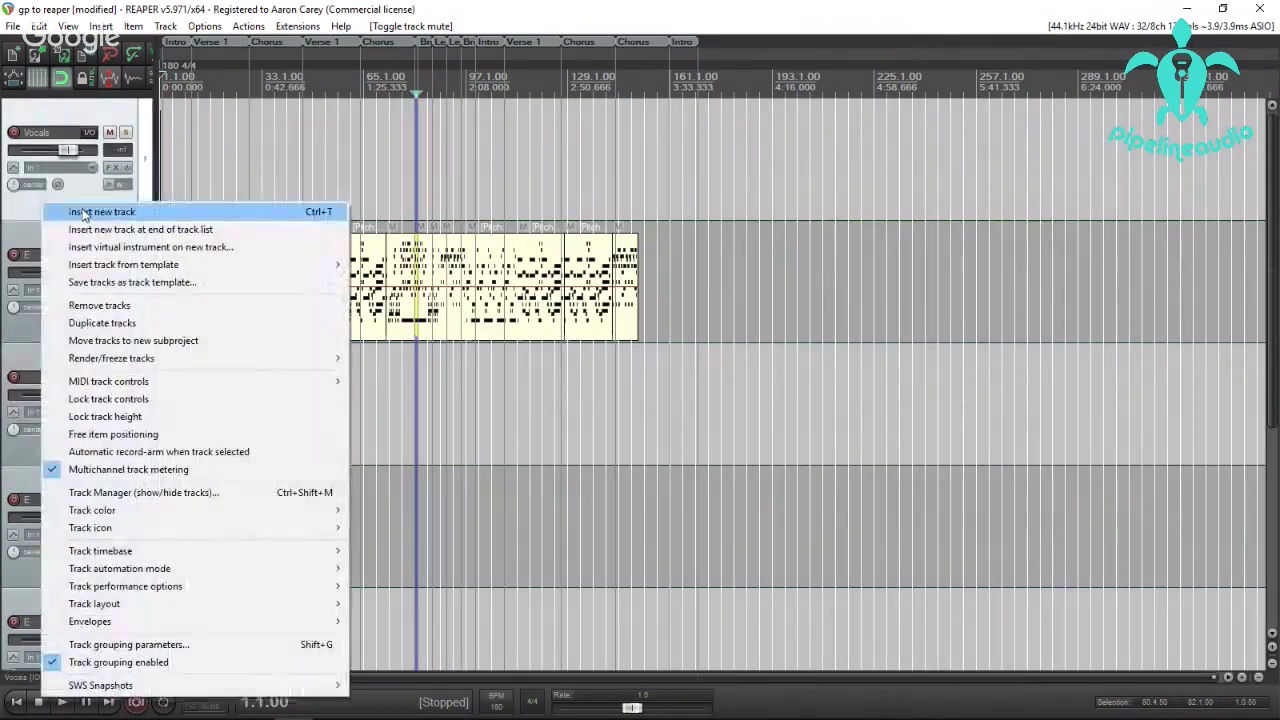
{"action": "left_click", "coordinate": [60, 208]}
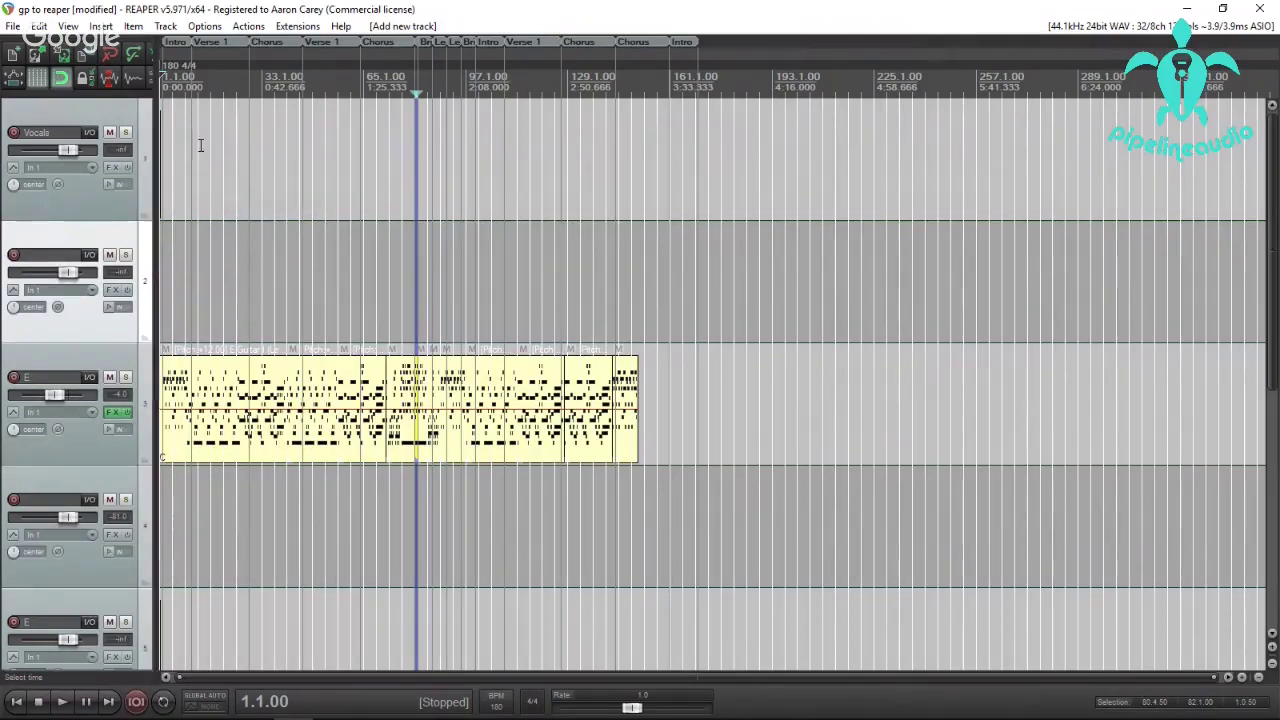
Insert a click source on the new track spanning the time selection from 1.1.00 to 161.1.00.
{"action": "left_click_drag", "start_coordinate": [683, 281], "coordinate": [165, 280]}
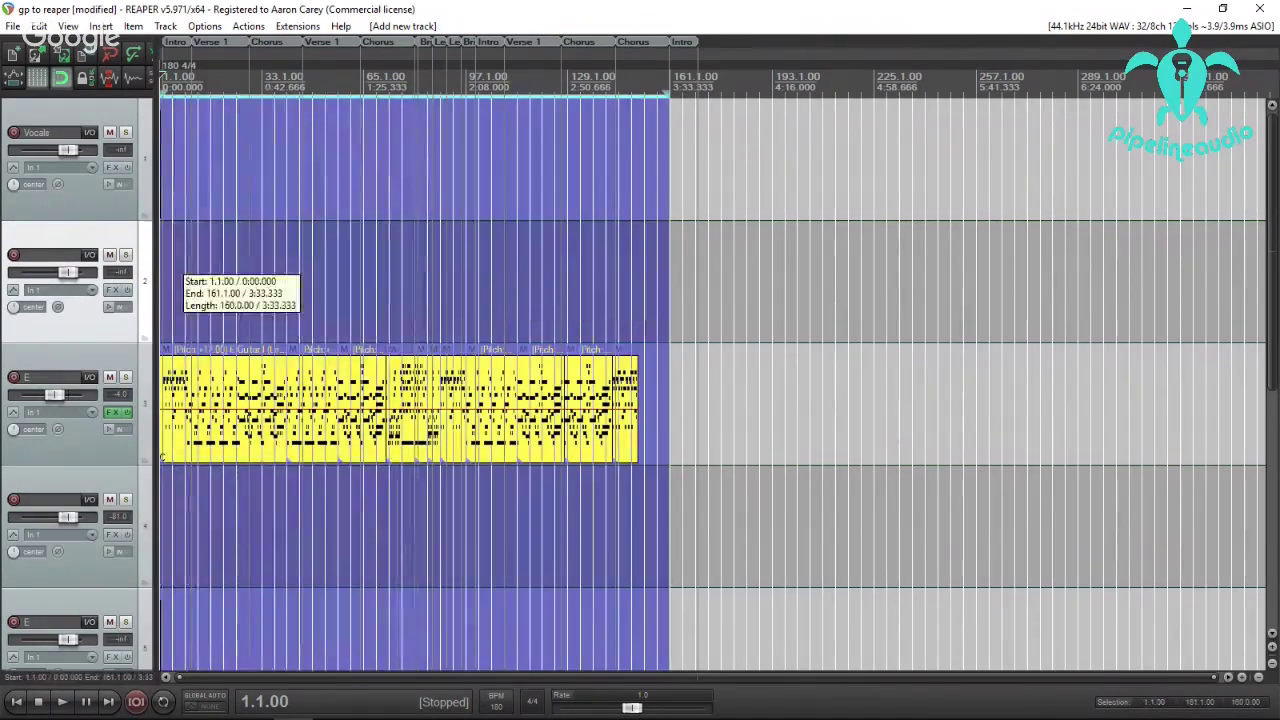
{"action": "left_click", "coordinate": [101, 26]}
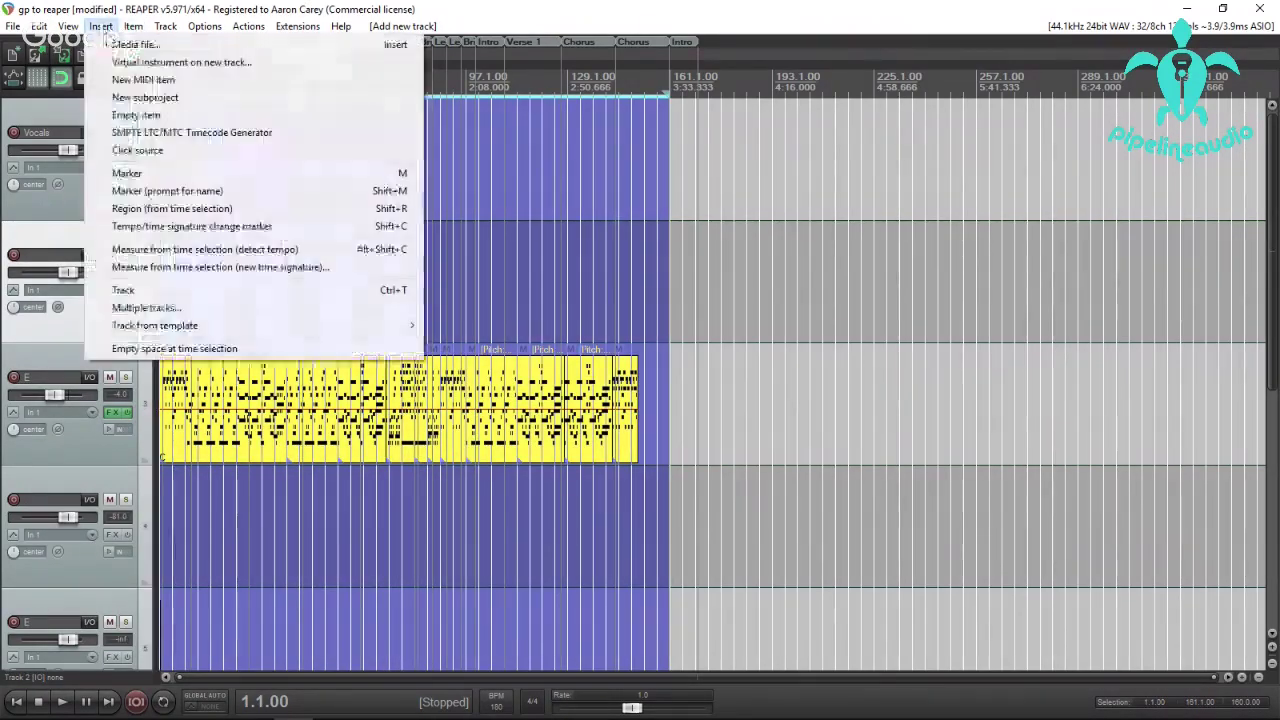
{"action": "left_click", "coordinate": [125, 152]}
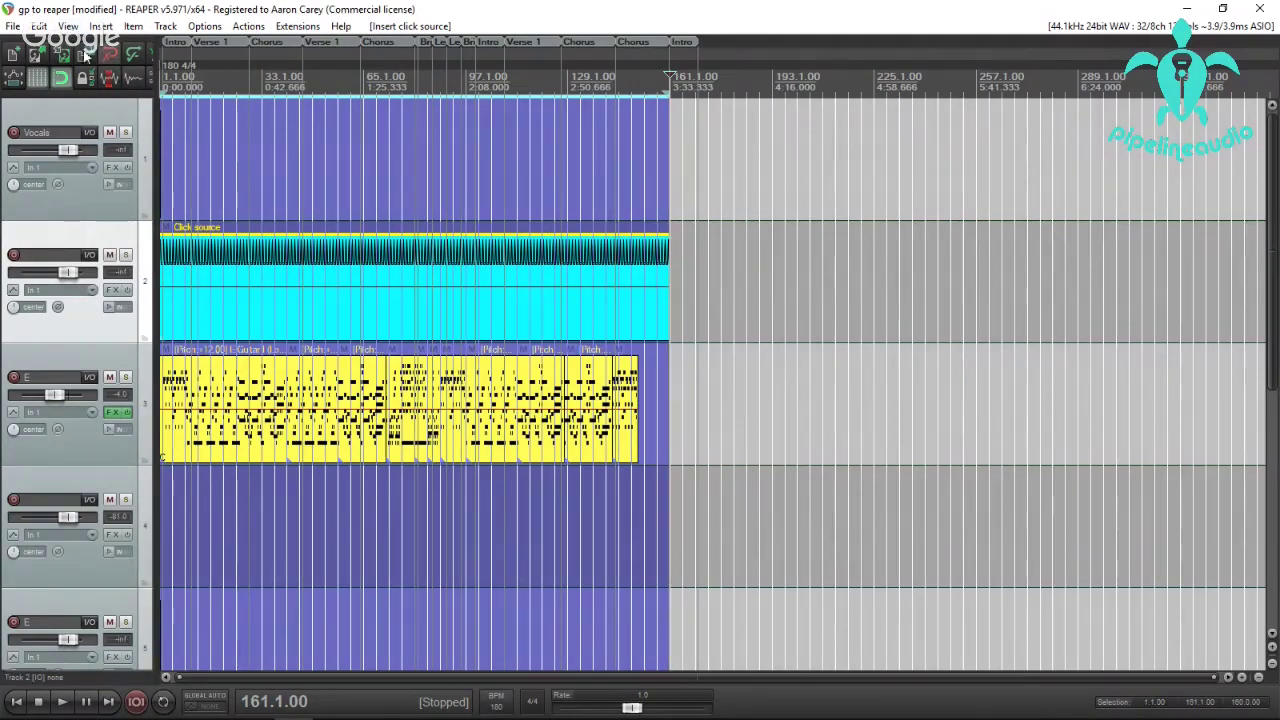
{"action": "left_click", "coordinate": [229, 294]}
{"action": "scroll", "coordinate": [229, 294], "scroll_direction": "up", "scroll_amount": 8}
{"action": "scroll", "coordinate": [547, 318], "scroll_direction": "down", "scroll_amount": 10}
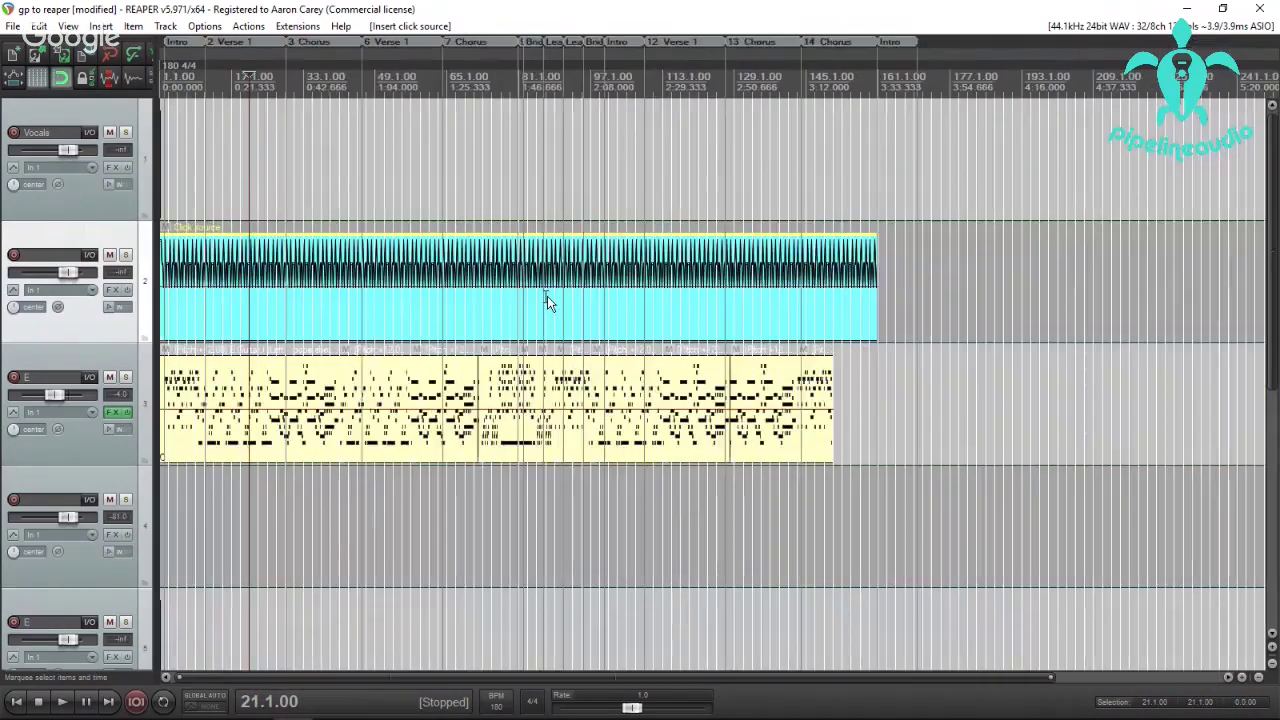
Add a tempo marker of 100 BPM at 64.1.00, the start of the second Chorus.
{"action": "left_click", "coordinate": [452, 168]}
{"action": "scroll", "coordinate": [452, 168], "scroll_direction": "up", "scroll_amount": 8}
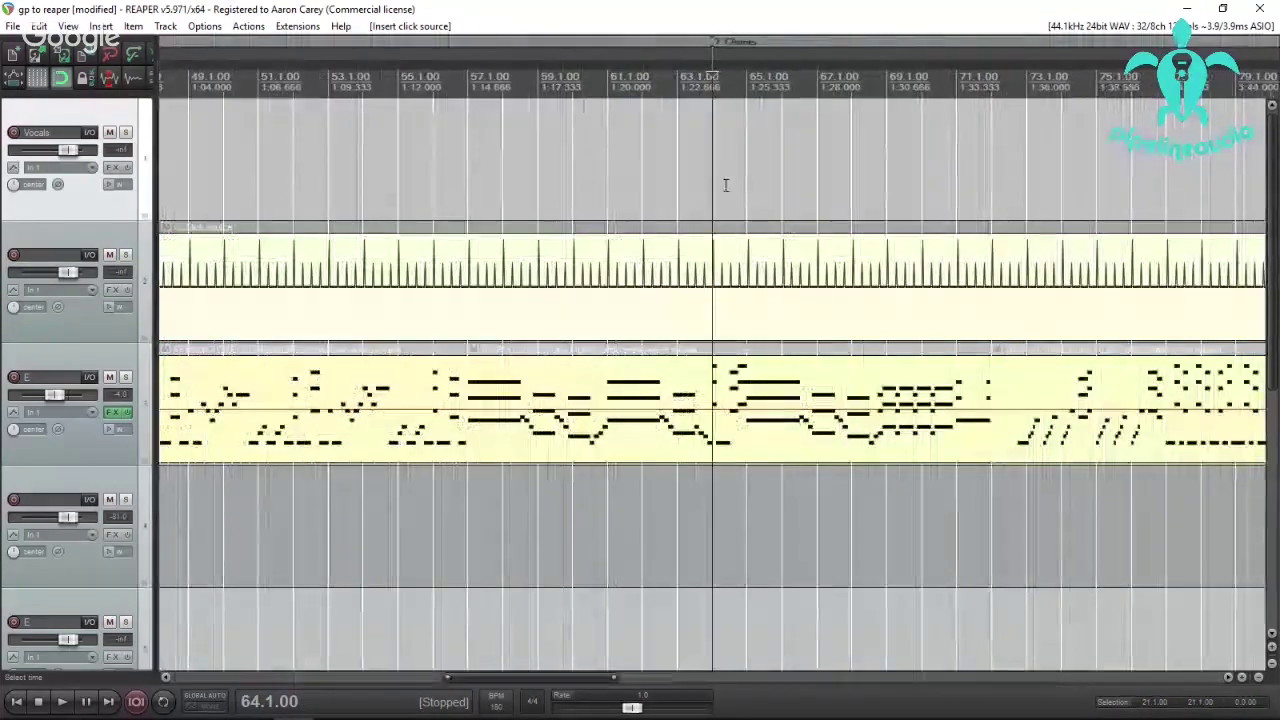
{"action": "key", "text": "shift+c"}
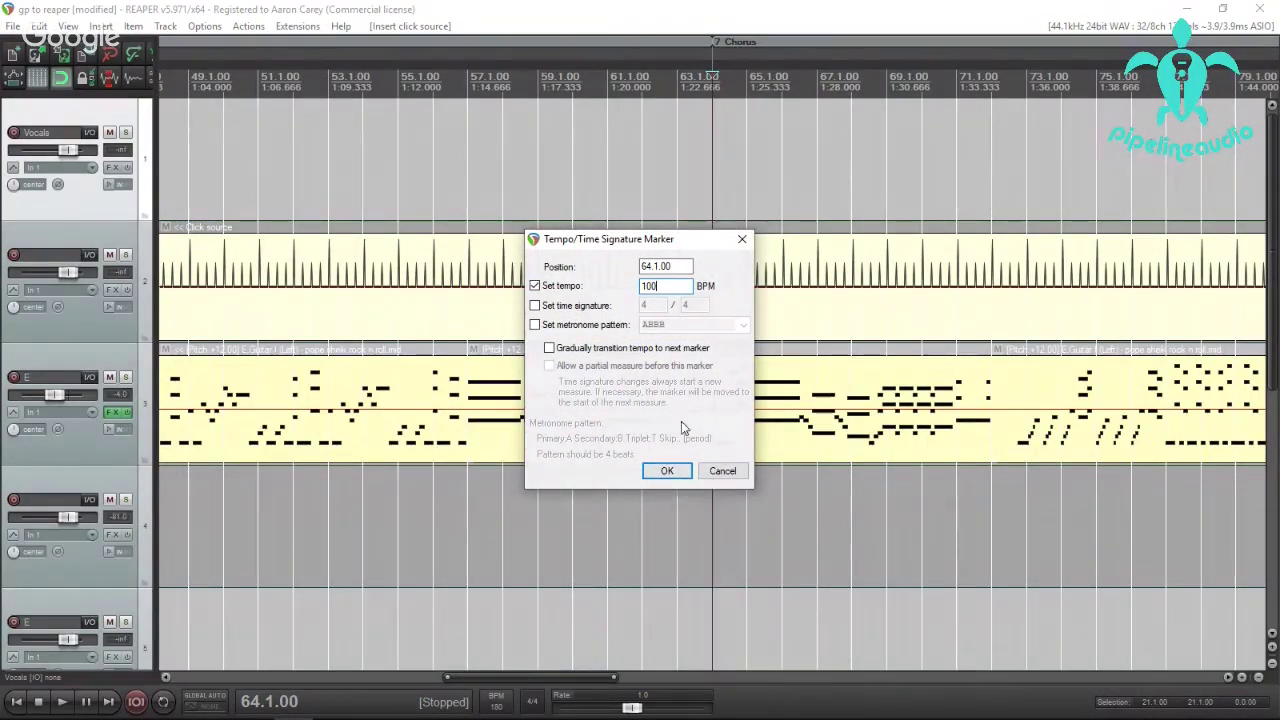
{"action": "left_click", "coordinate": [667, 471]}
Play from shortly before the 100 BPM marker into the Chorus to hear the click across the tempo change, and stop.
{"action": "scroll", "coordinate": [851, 320], "scroll_direction": "down", "scroll_amount": 7}
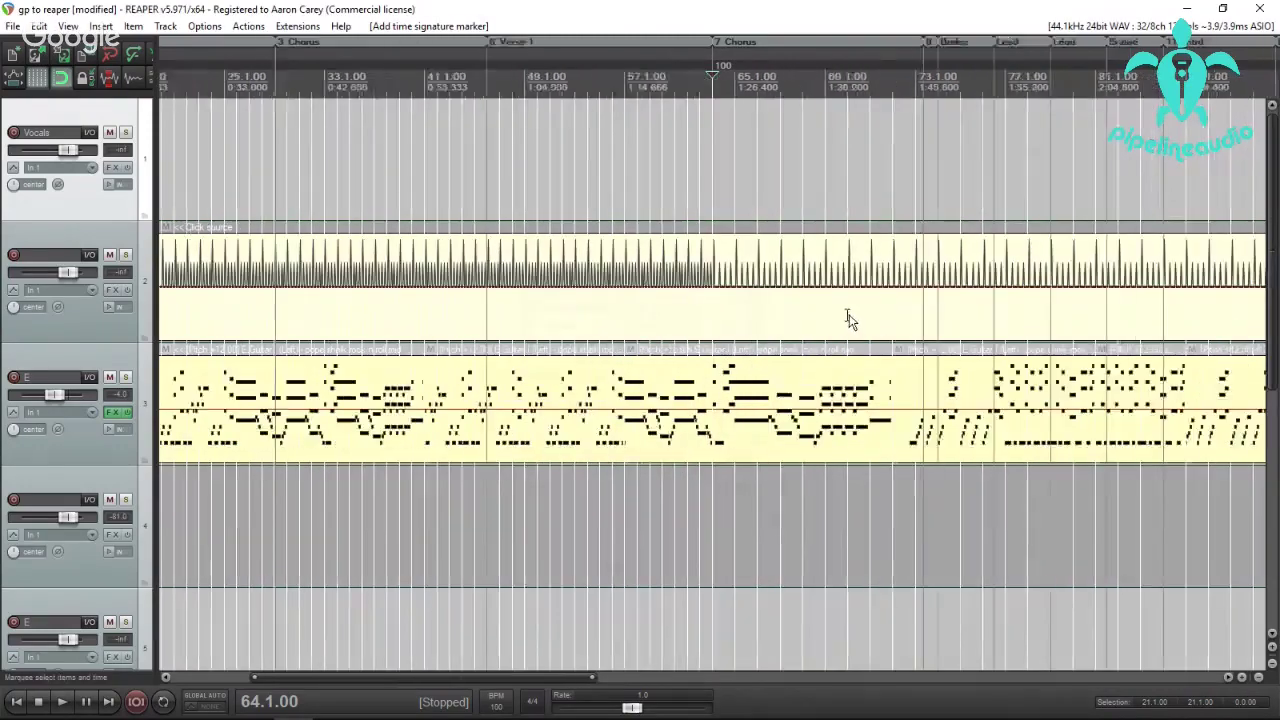
{"action": "left_click", "coordinate": [429, 194]}
{"action": "key", "text": "space"}
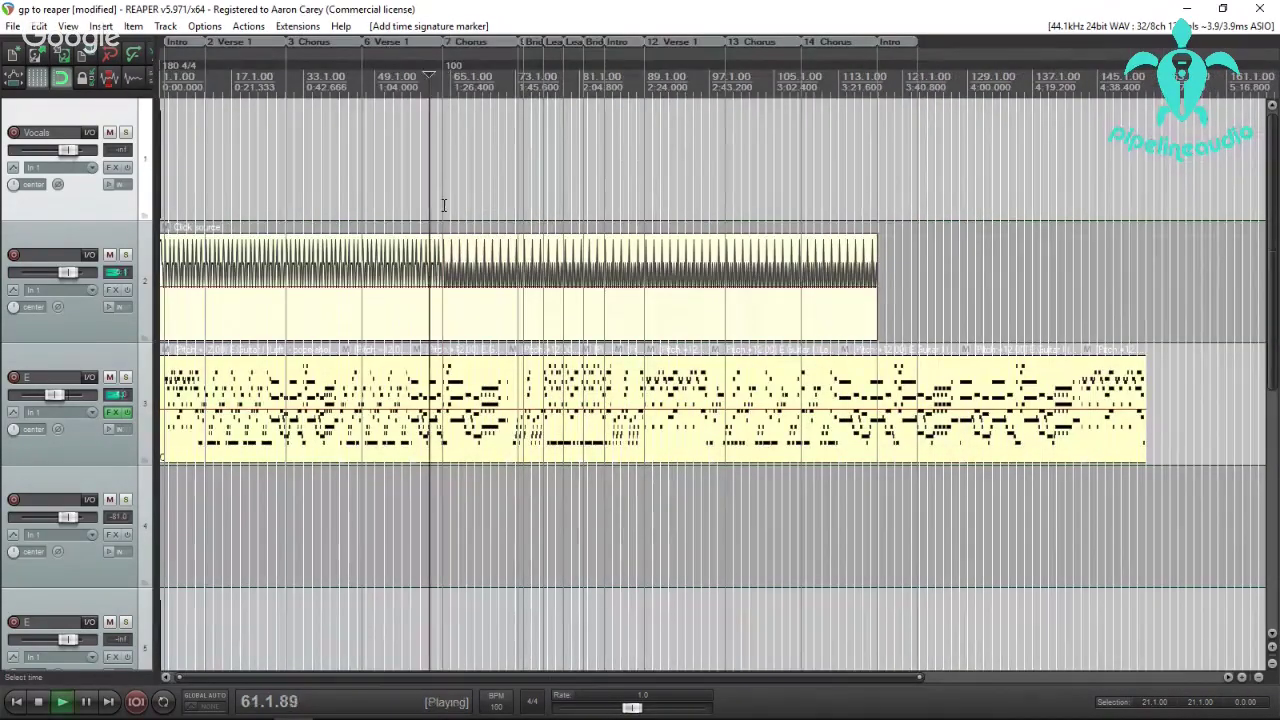
{"action": "scroll", "coordinate": [538, 218], "scroll_direction": "up", "scroll_amount": 4}
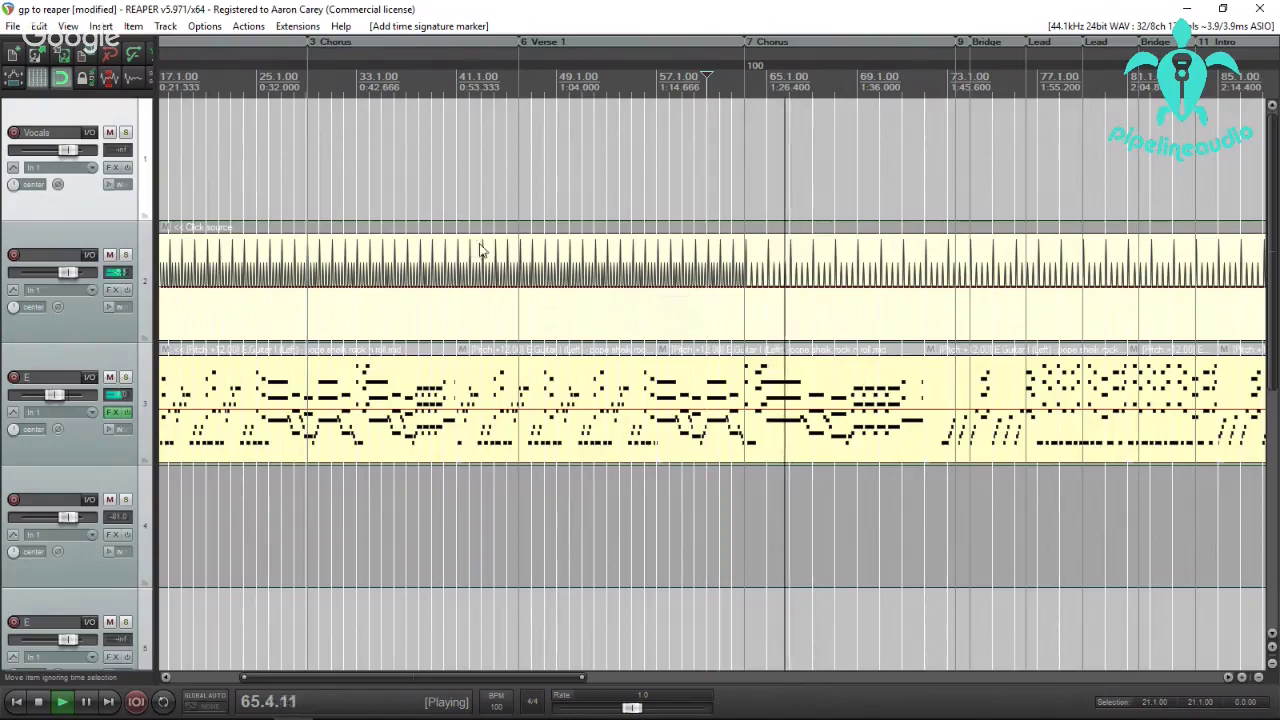
{"action": "key", "text": "space"}
Examine the click source's beat spacing around the tempo change and its length compared with the guitar MIDI items.
{"action": "left_click", "coordinate": [752, 277]}
{"action": "scroll", "coordinate": [750, 272], "scroll_direction": "up", "scroll_amount": 5}
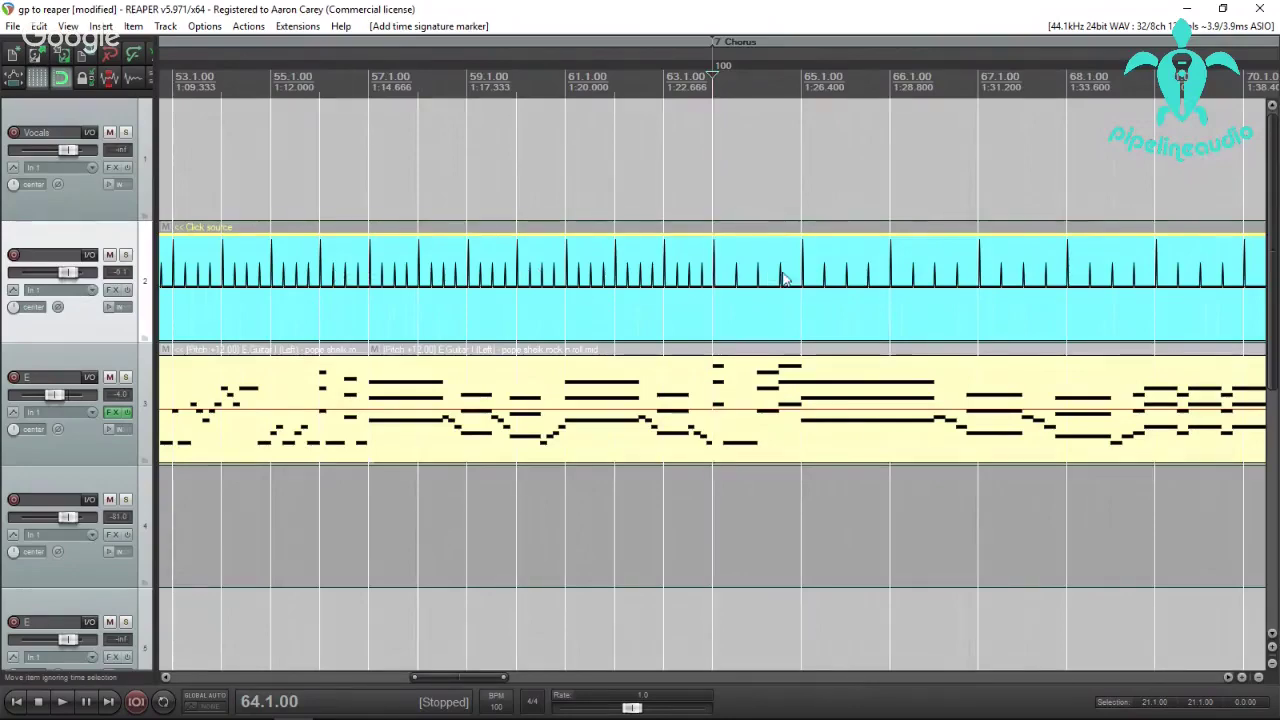
{"action": "scroll", "coordinate": [708, 306], "scroll_direction": "down", "scroll_amount": 3}
{"action": "scroll", "coordinate": [710, 305], "scroll_direction": "down", "scroll_amount": 5}
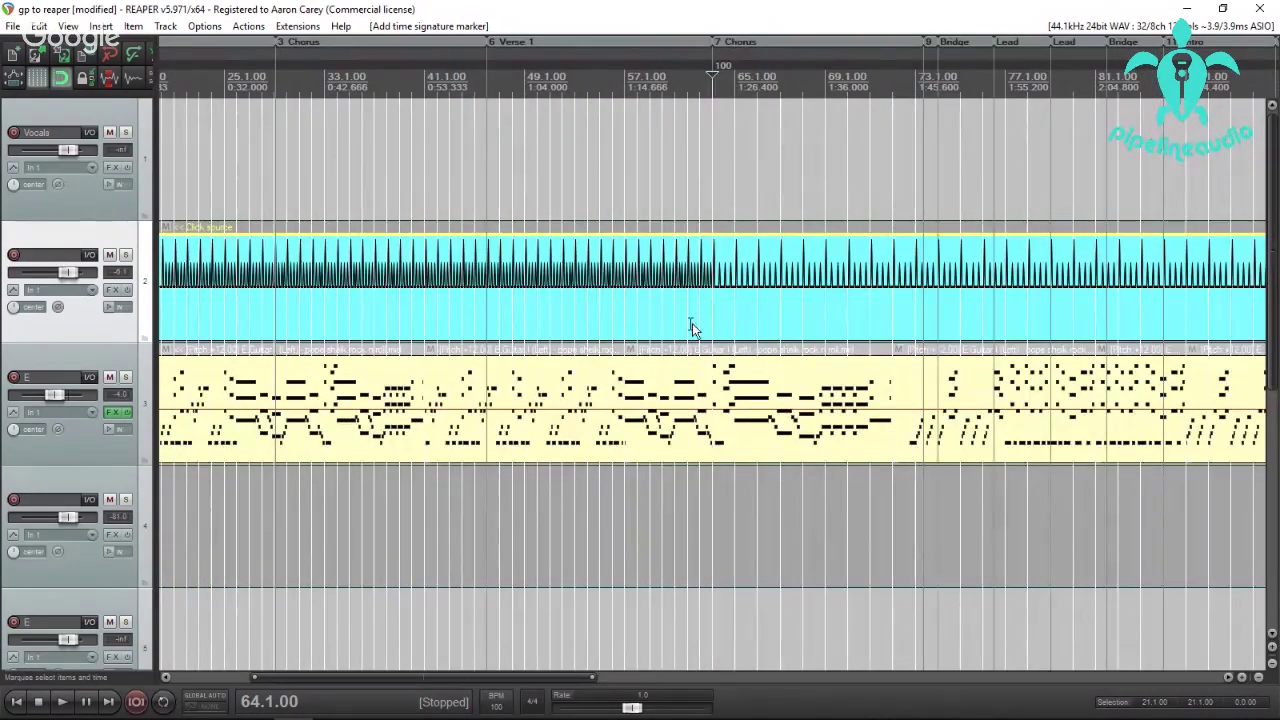
{"action": "scroll", "coordinate": [692, 323], "scroll_direction": "down", "scroll_amount": 6}
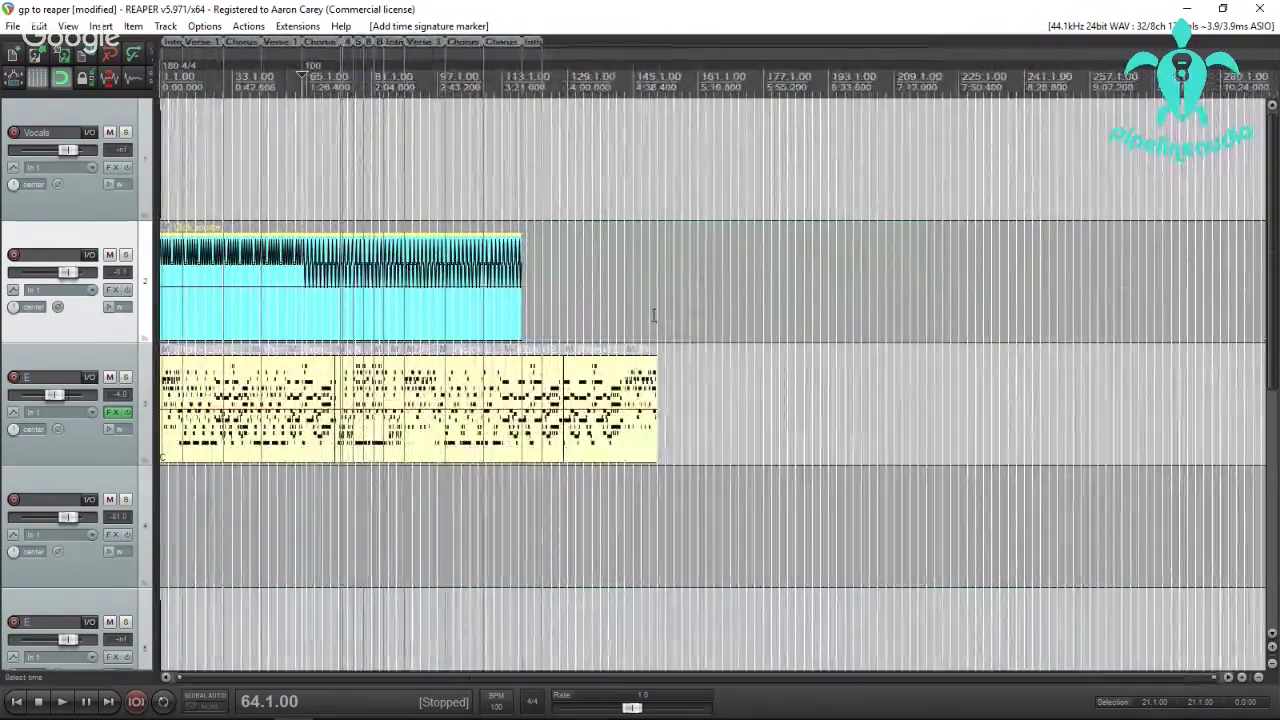